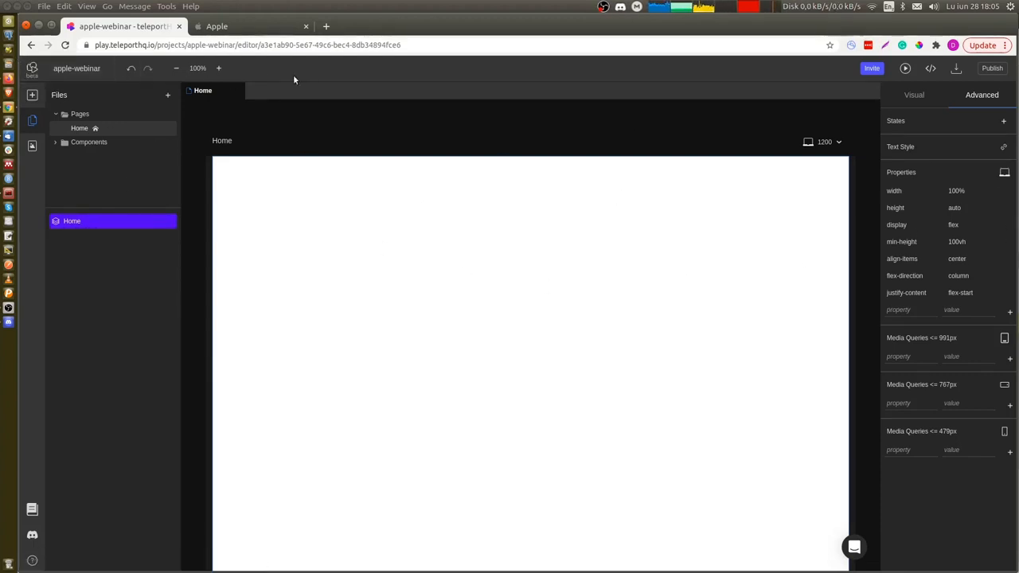
# Open the project settings, review the General and Fonts tabs, and return to the design editor.
pyautogui.click(32, 71)
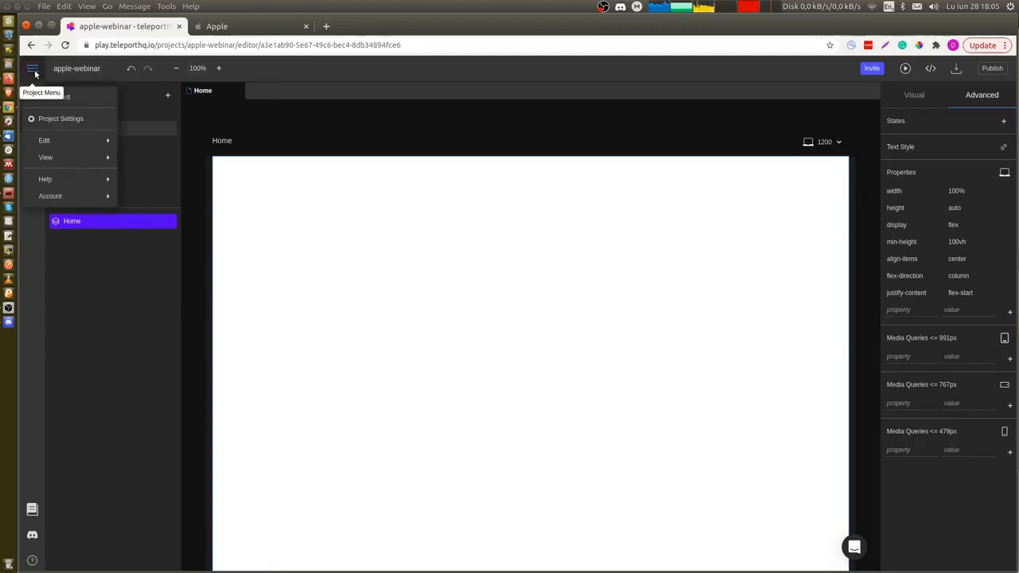
pyautogui.click(60, 121)
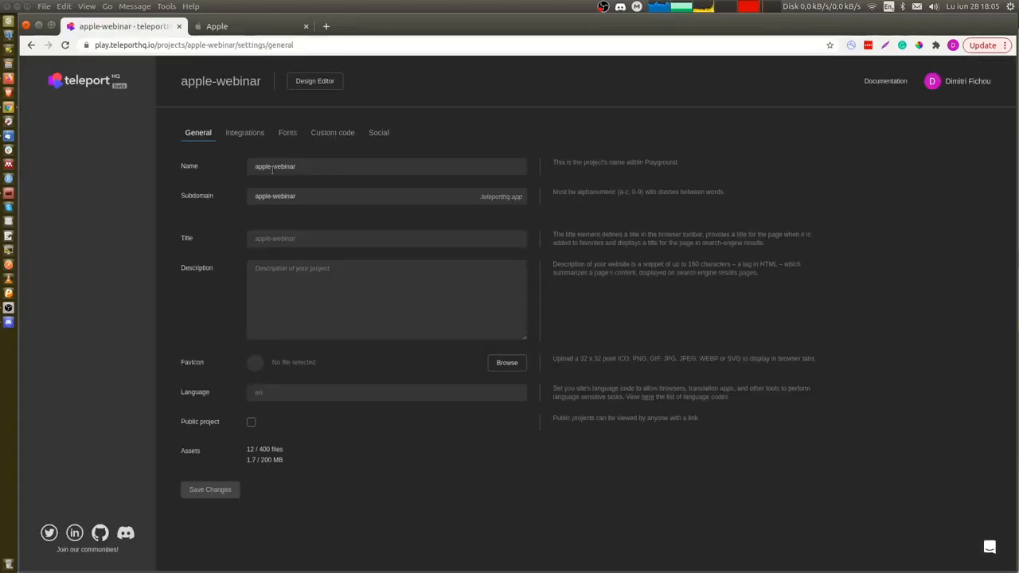
pyautogui.click(323, 200)
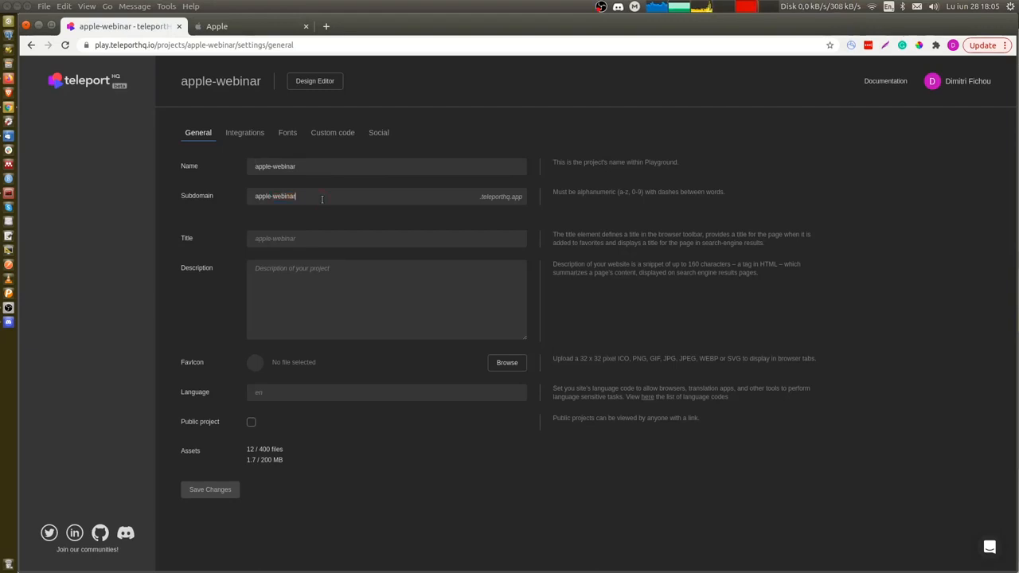
pyautogui.click(285, 134)
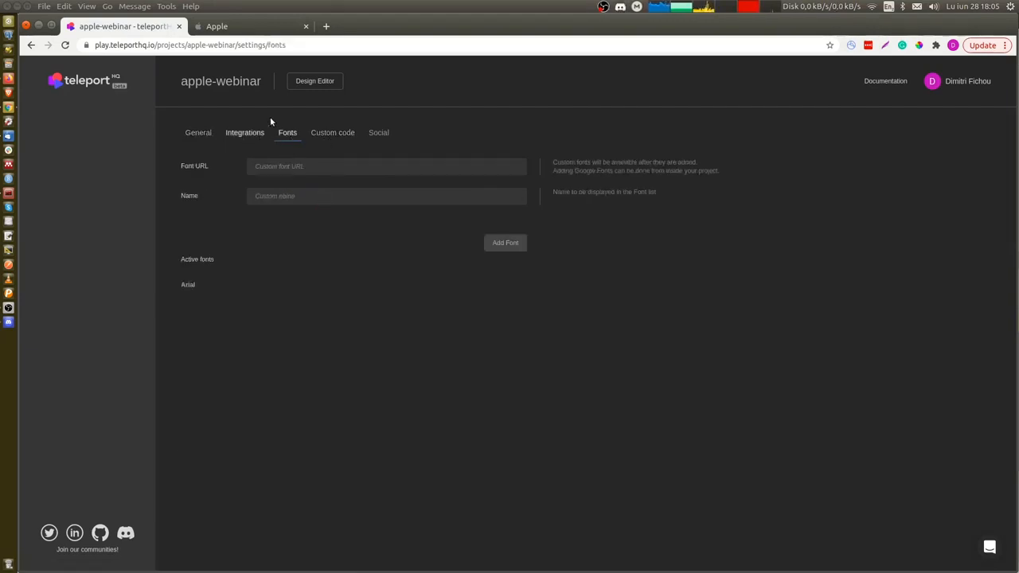
pyautogui.click(319, 83)
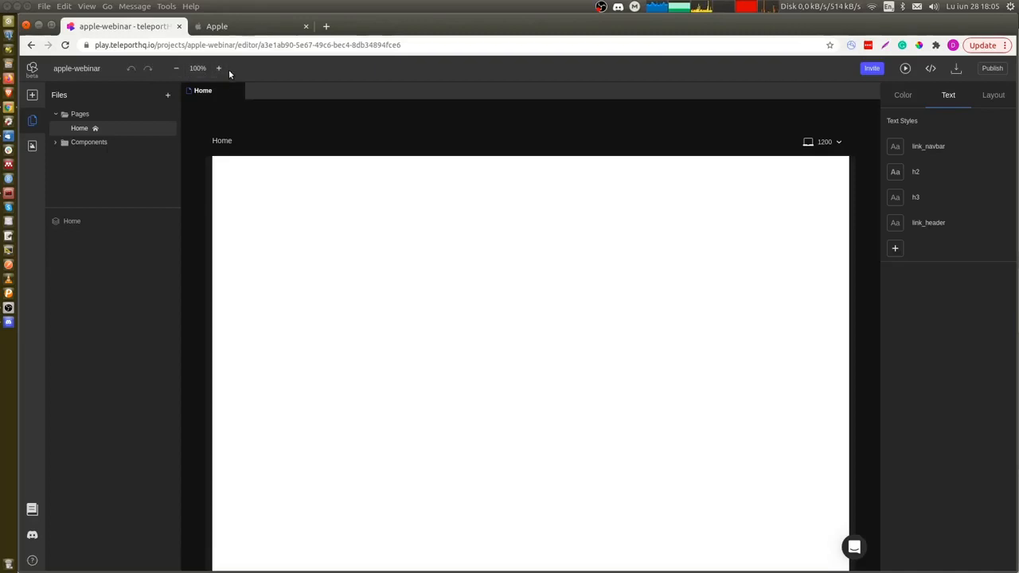
# Open the invite panel and the code view to inspect the project's collaborators and generated UIDL.
pyautogui.click(870, 69)
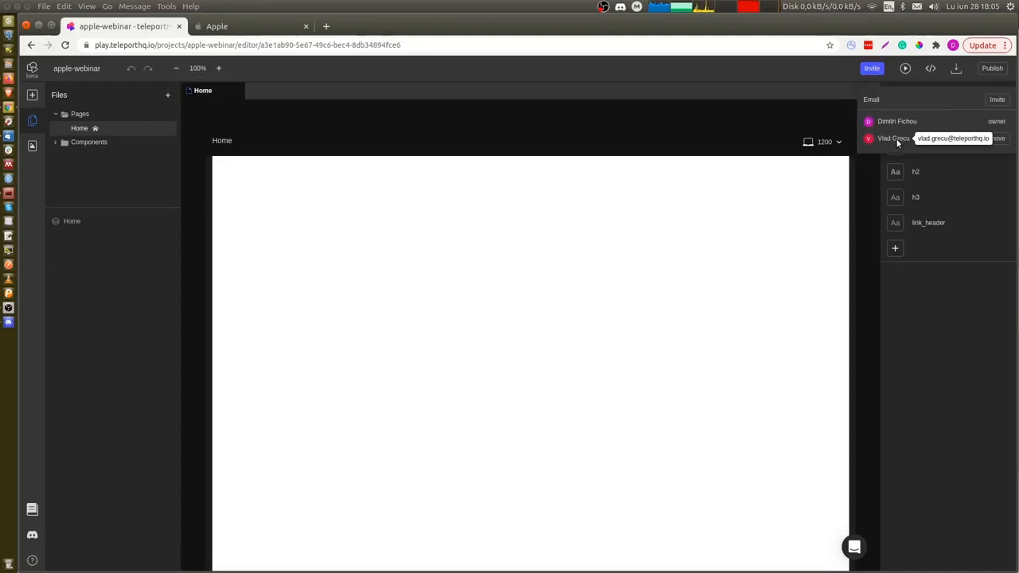
pyautogui.click(935, 71)
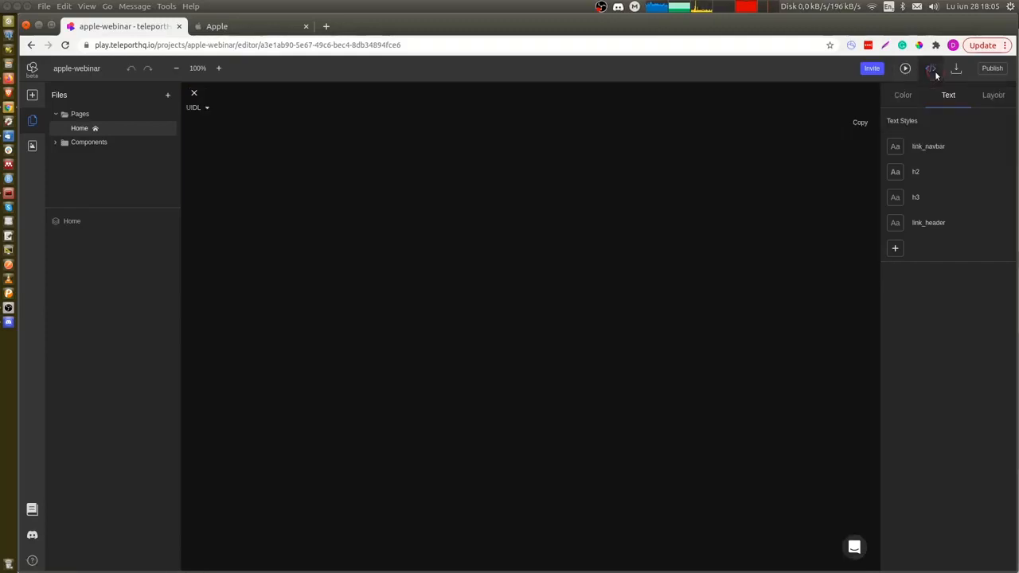
pyautogui.click(930, 68)
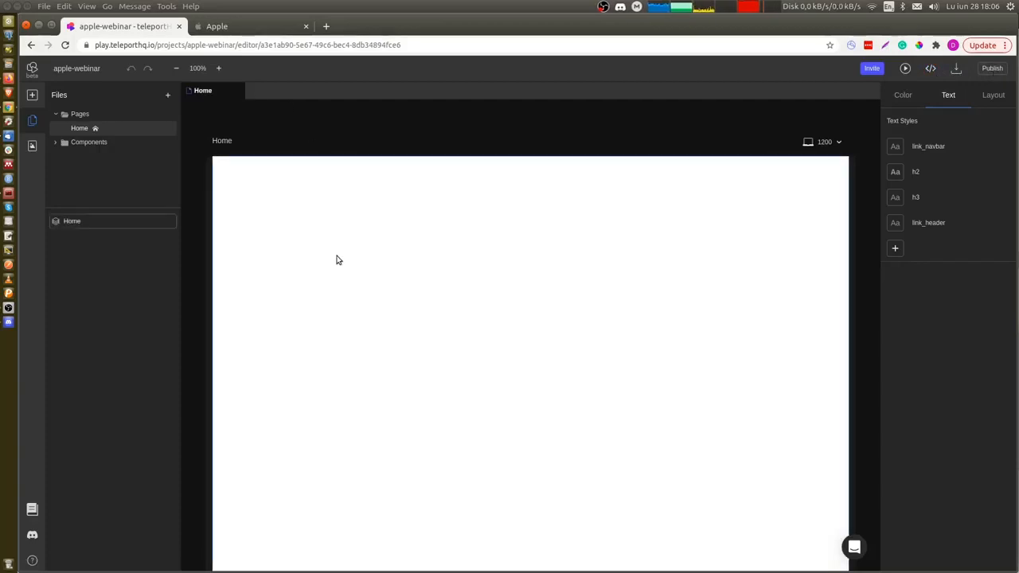
pyautogui.click(419, 271)
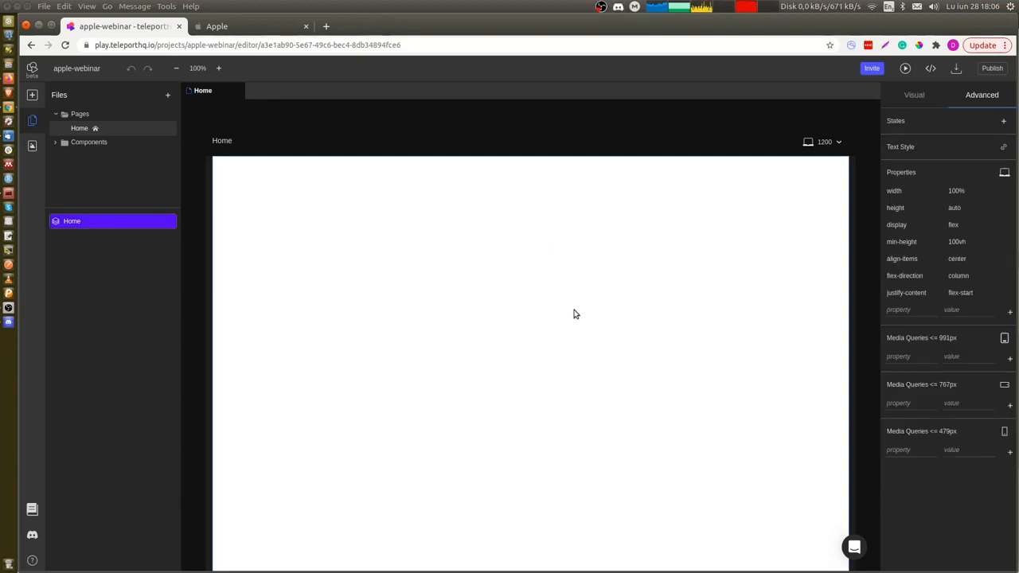
pyautogui.click(423, 133)
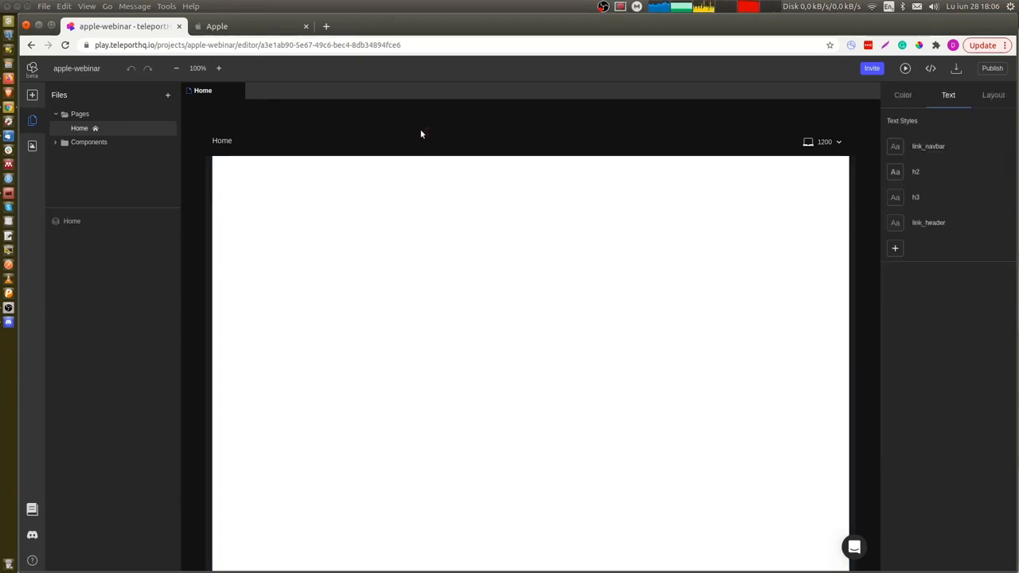
# Drag a Text element and a Heading element onto the Home page.
pyautogui.click(32, 95)
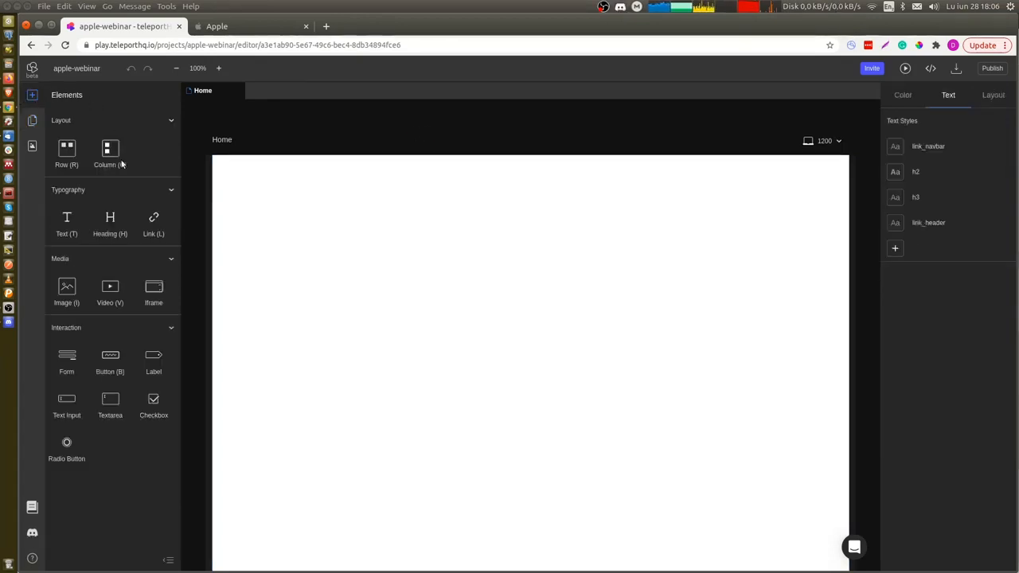
pyautogui.moveTo(458, 274)
pyautogui.mouseDown()
pyautogui.moveTo(472, 269)
pyautogui.moveTo(464, 273)
pyautogui.mouseUp()
pyautogui.moveTo(76, 228); pyautogui.dragTo(409, 191)
pyautogui.moveTo(497, 217); pyautogui.dragTo(585, 189)
pyautogui.click(9, 22)
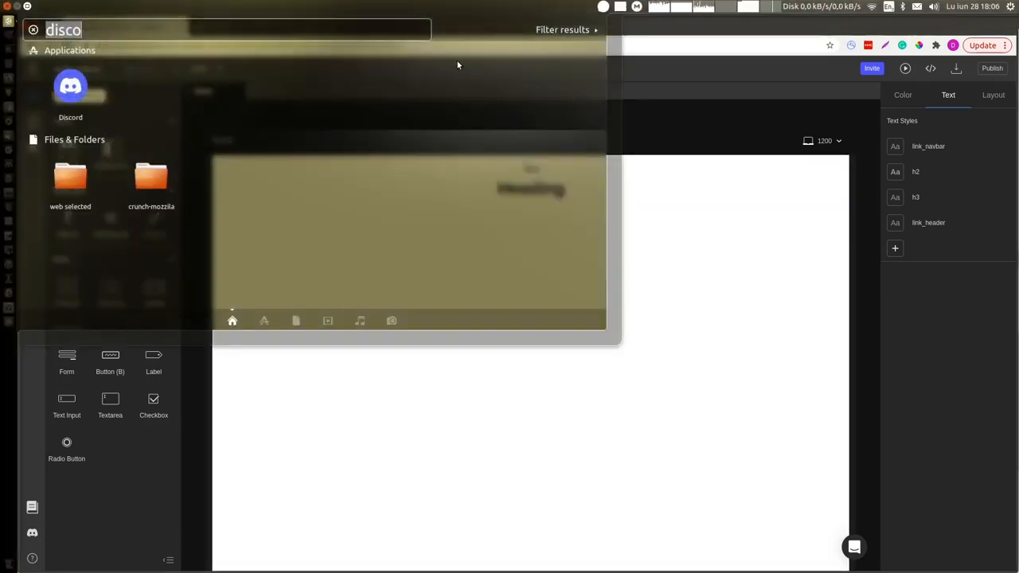
pyautogui.write('key')
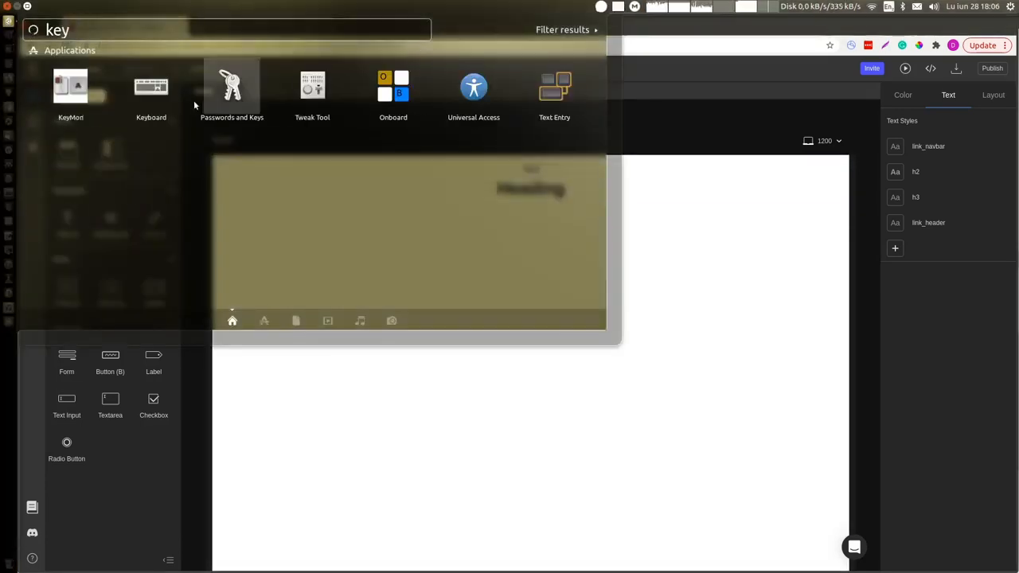
pyautogui.click(70, 92)
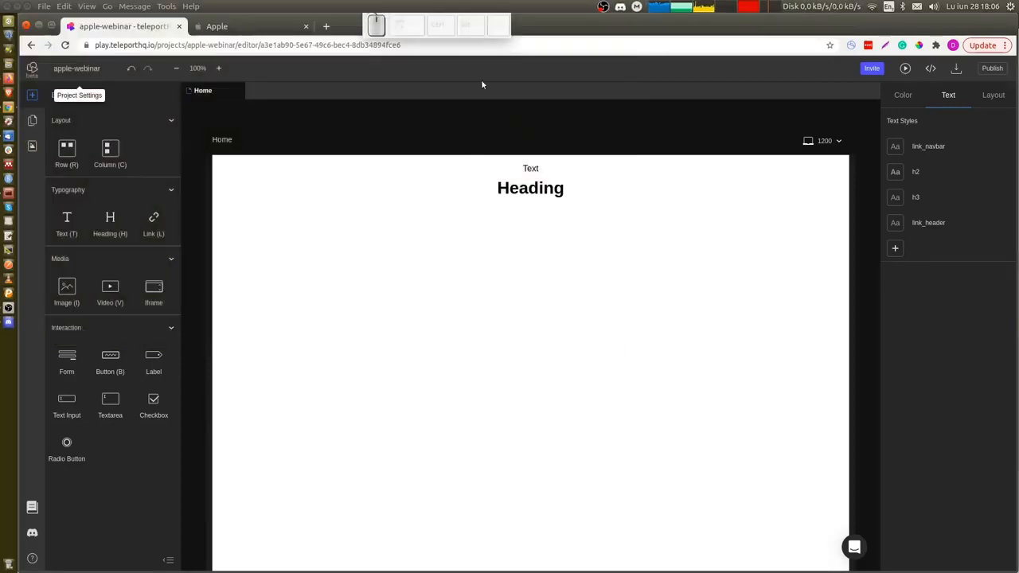
pyautogui.press('ctrl')
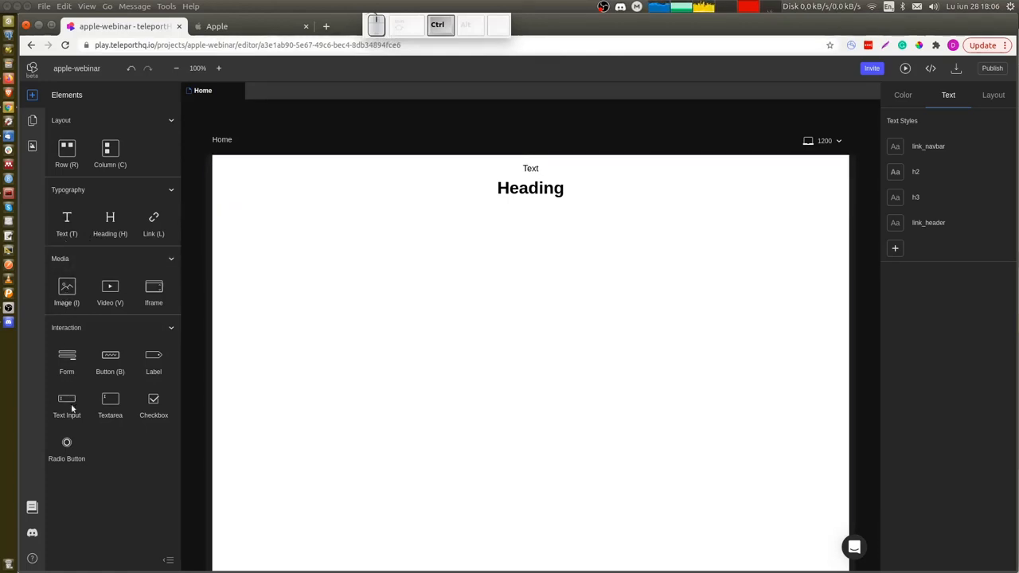
# Select the container holding the text and heading and delete it.
pyautogui.click(411, 191)
pyautogui.press('Delete')
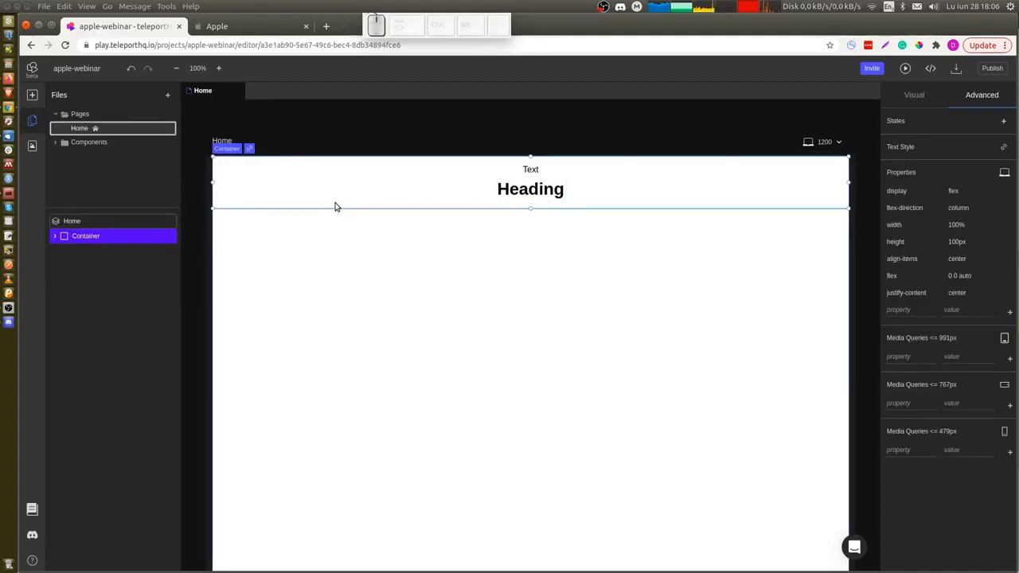
pyautogui.press('Delete')
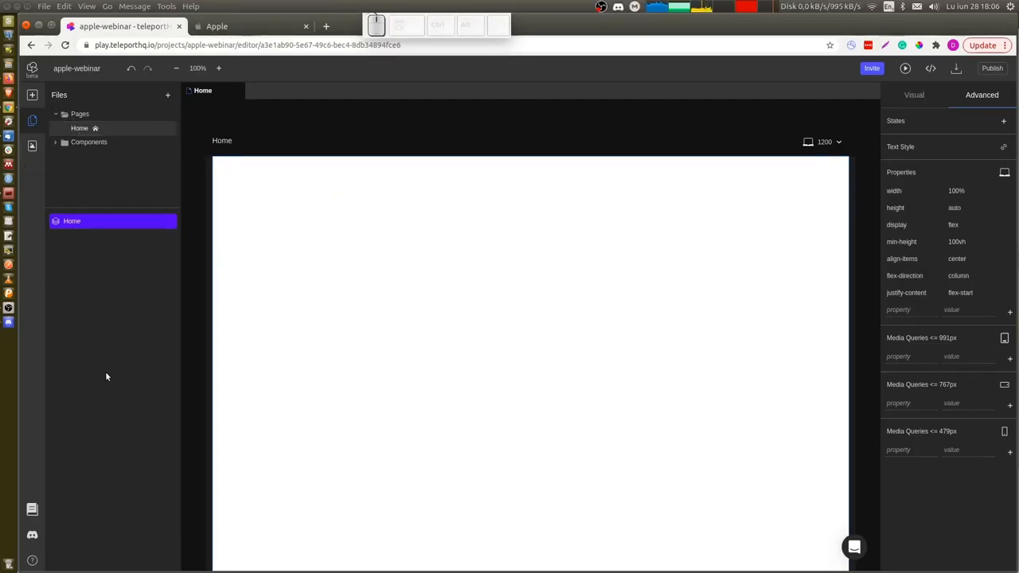
# Open the asset manager and browse the uploaded images.
pyautogui.click(33, 150)
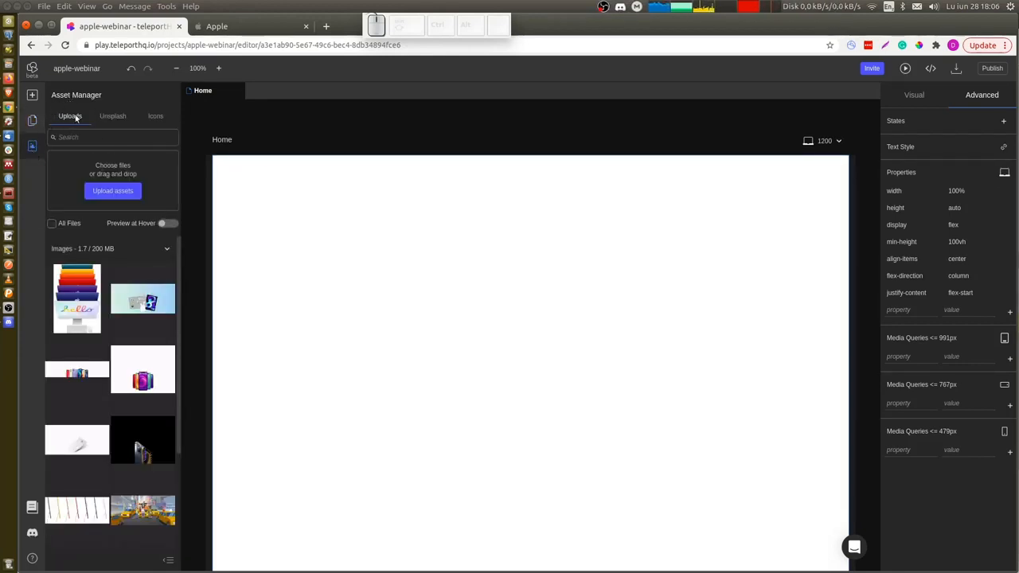
pyautogui.scroll(-3, 94, 429)
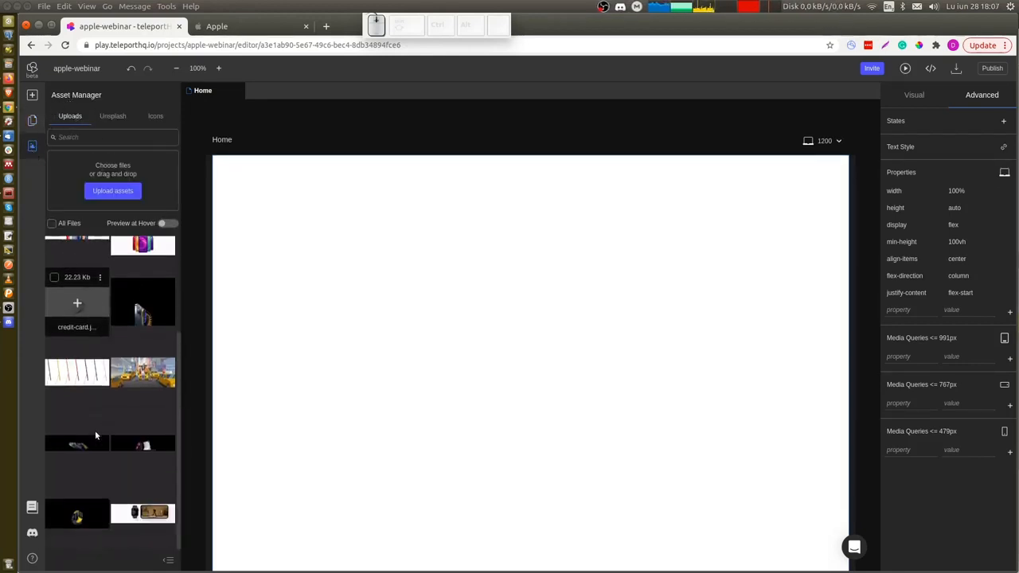
pyautogui.scroll(2, 94, 430)
pyautogui.scroll(1, 95, 434)
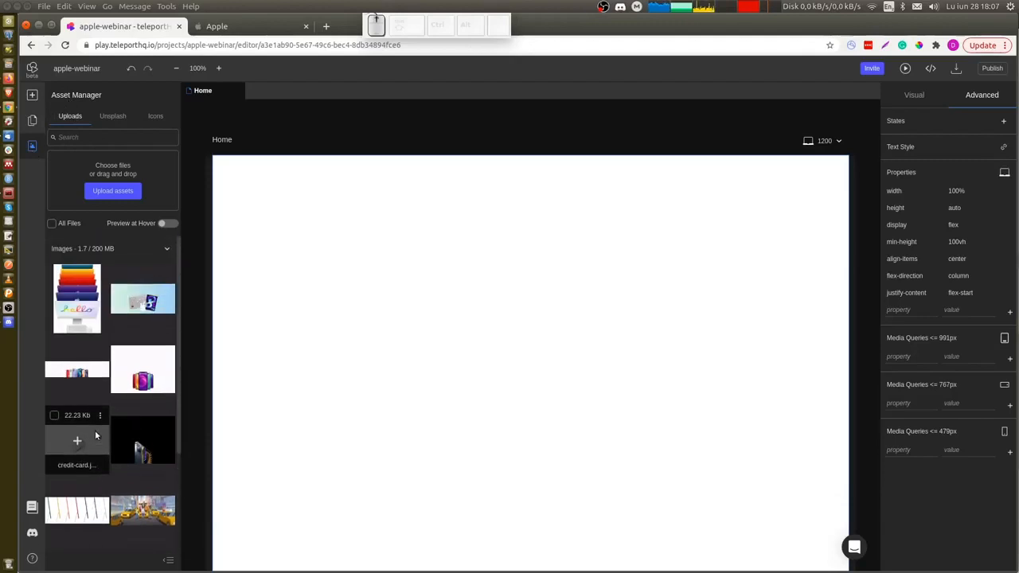
# Browse the Unsplash images and search the icon library for app.
pyautogui.click(116, 117)
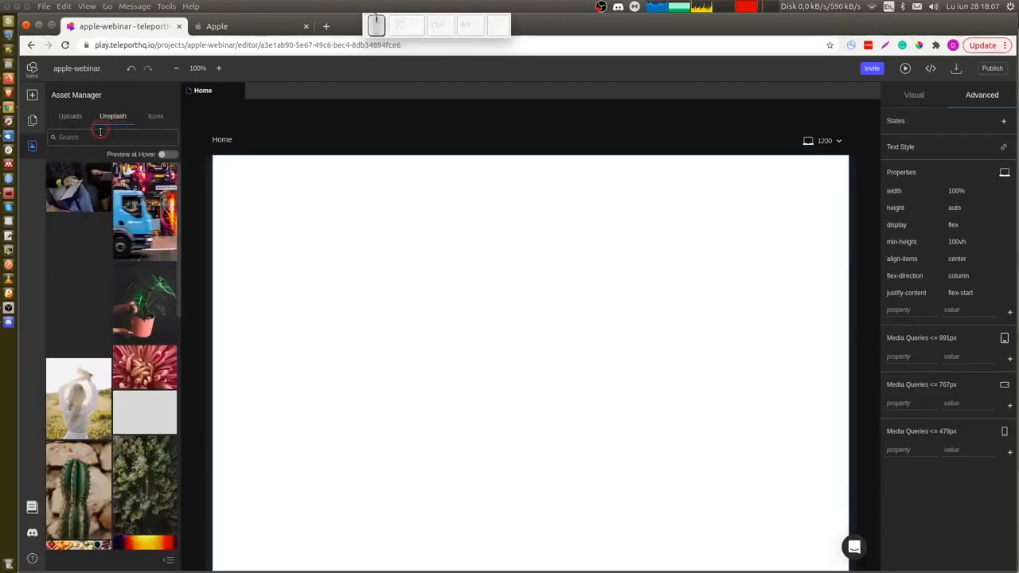
pyautogui.click(98, 136)
pyautogui.click(153, 117)
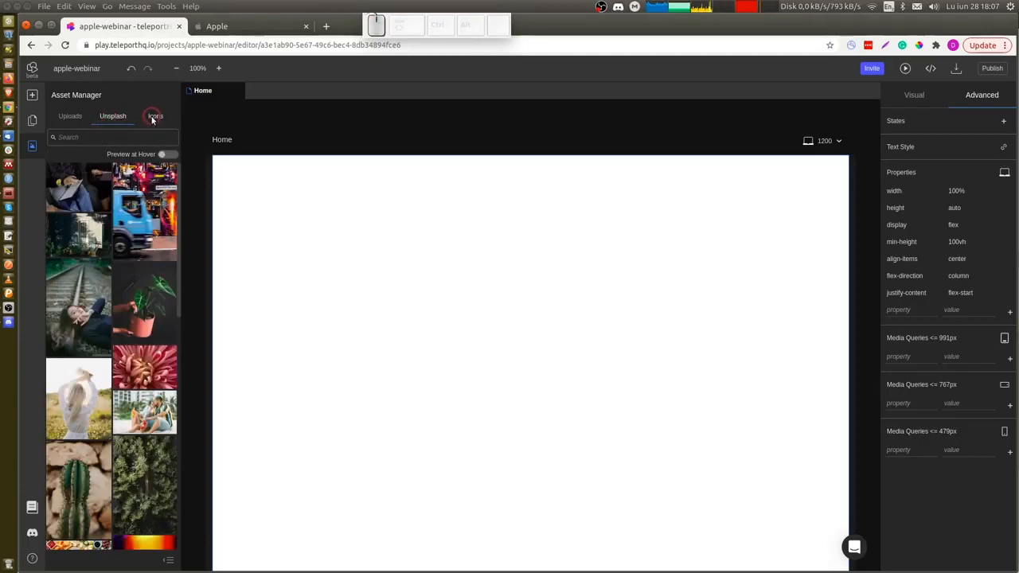
pyautogui.click(115, 137)
pyautogui.write('appl')
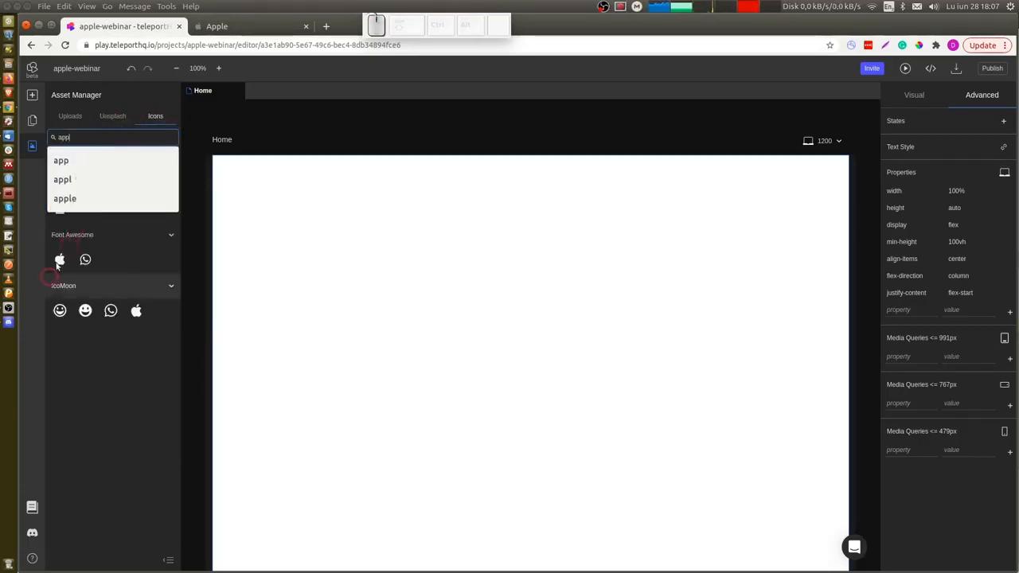
pyautogui.write('l')
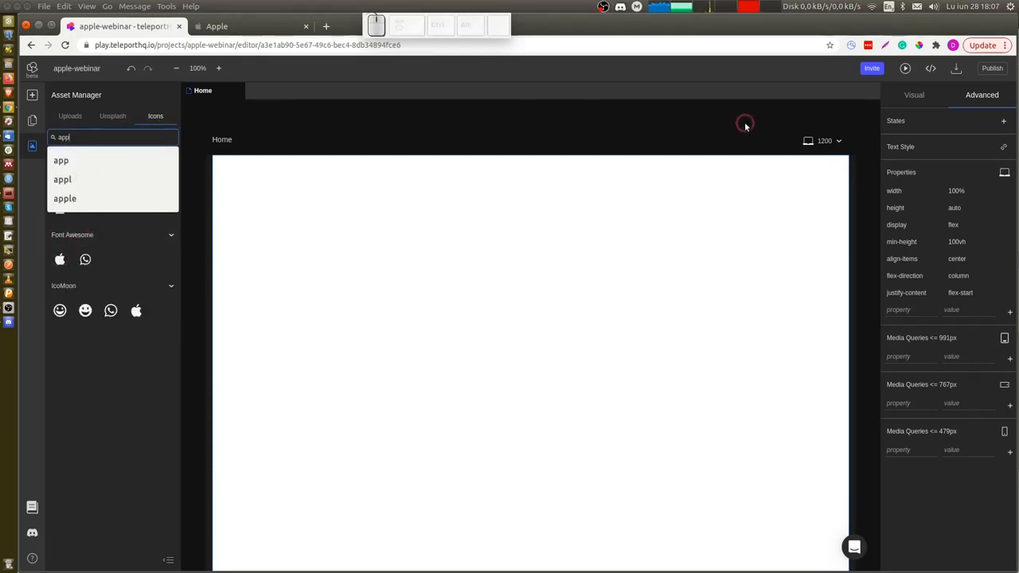
pyautogui.press('BackSpace')
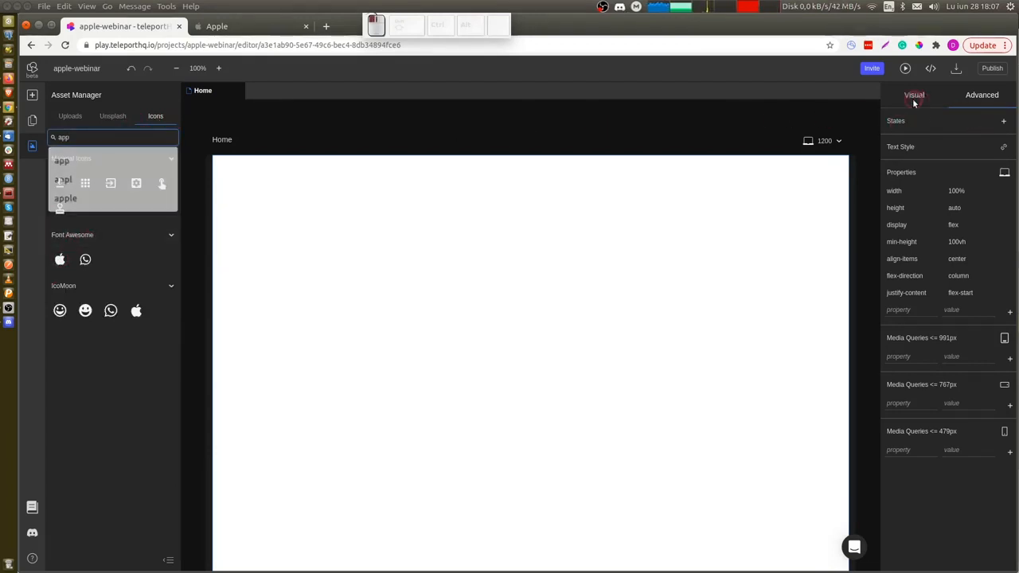
# Compare the Visual and Advanced style panels of the Home page.
pyautogui.click(915, 96)
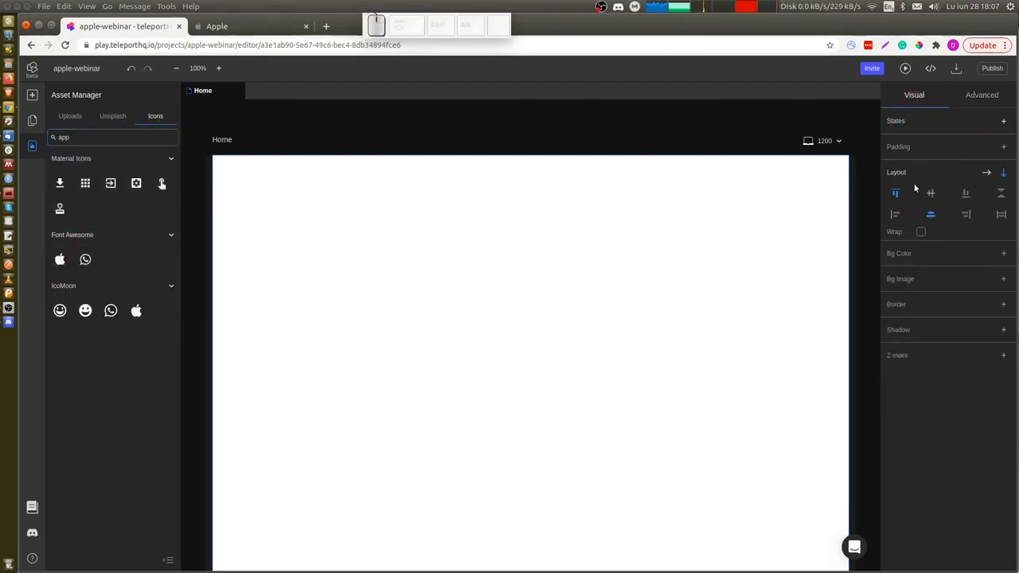
pyautogui.click(985, 98)
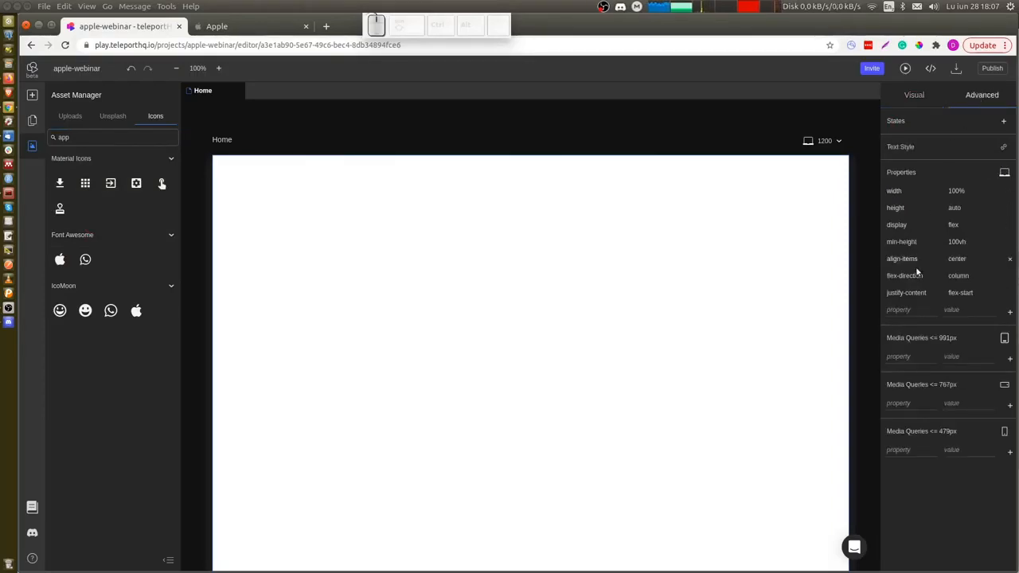
pyautogui.click(915, 97)
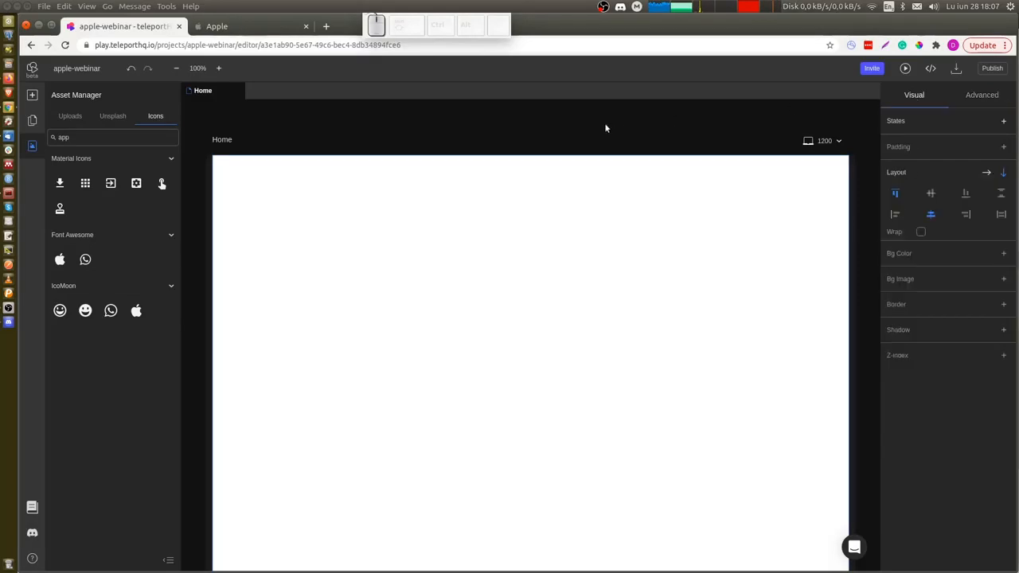
# Open the project's colour tokens and inspect the first colour in the other category.
pyautogui.click(591, 123)
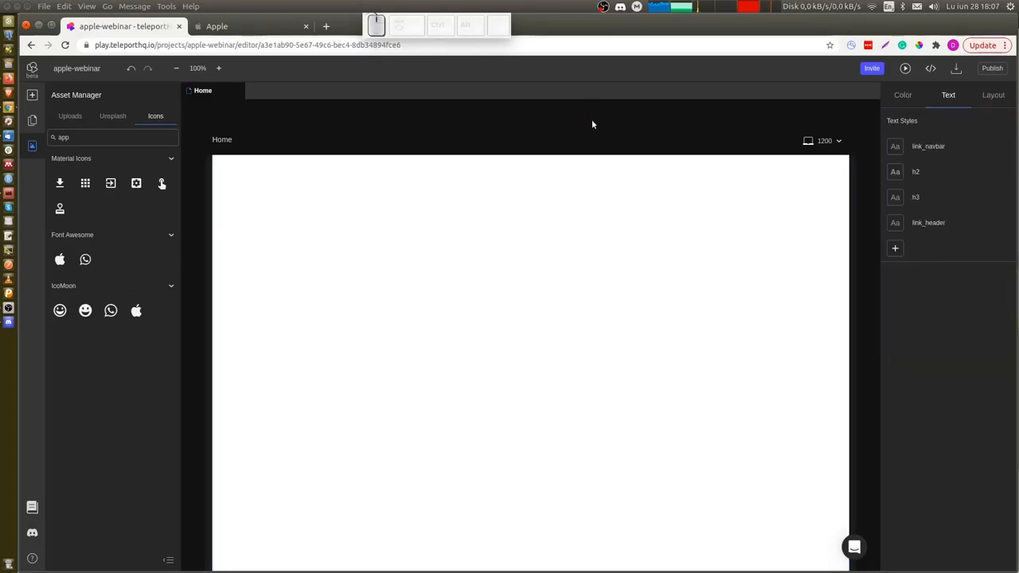
pyautogui.click(902, 95)
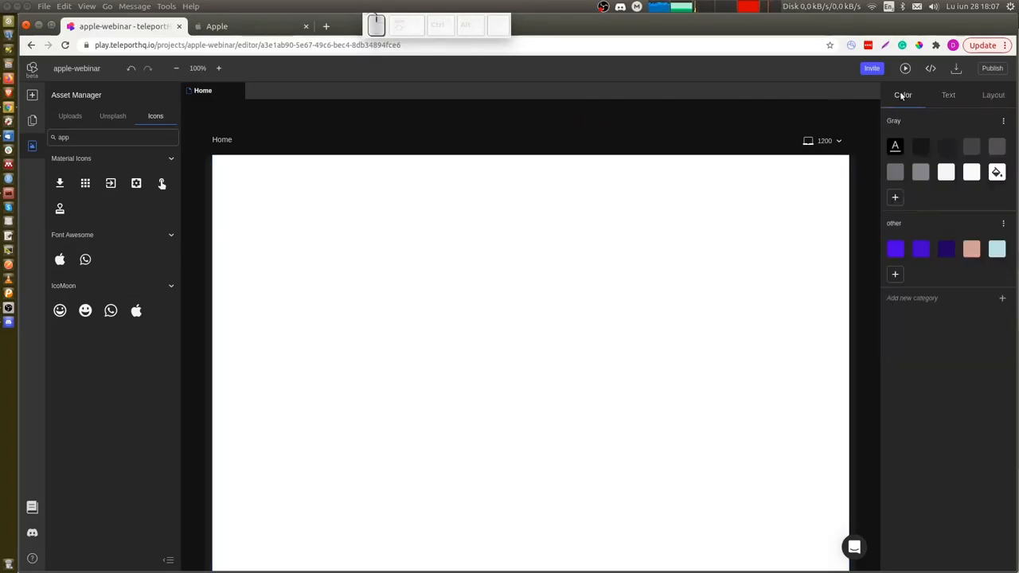
pyautogui.click(894, 250)
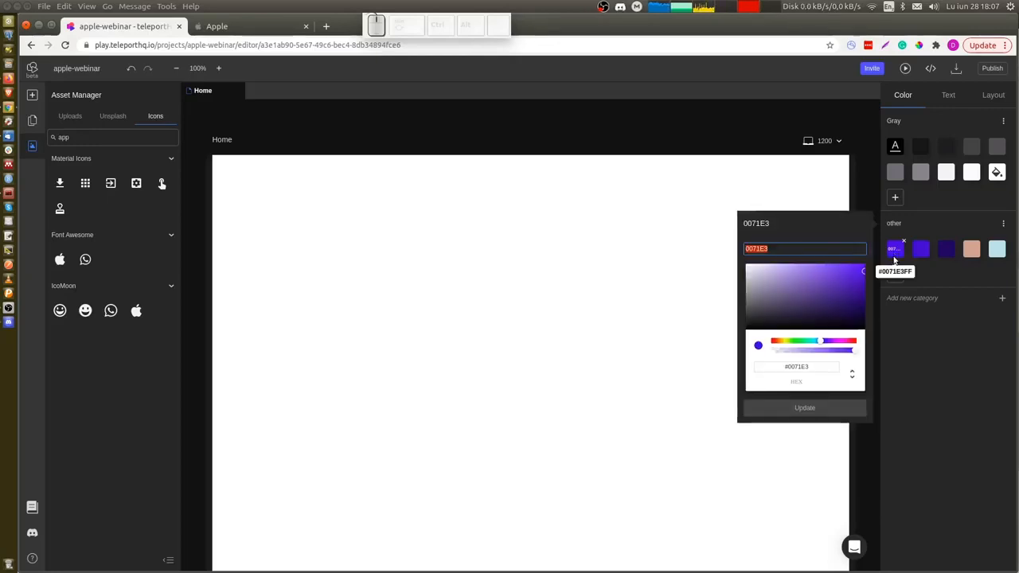
# Try adding a new colour token to the other category with hex #FFFF88, then cancel it.
pyautogui.click(895, 274)
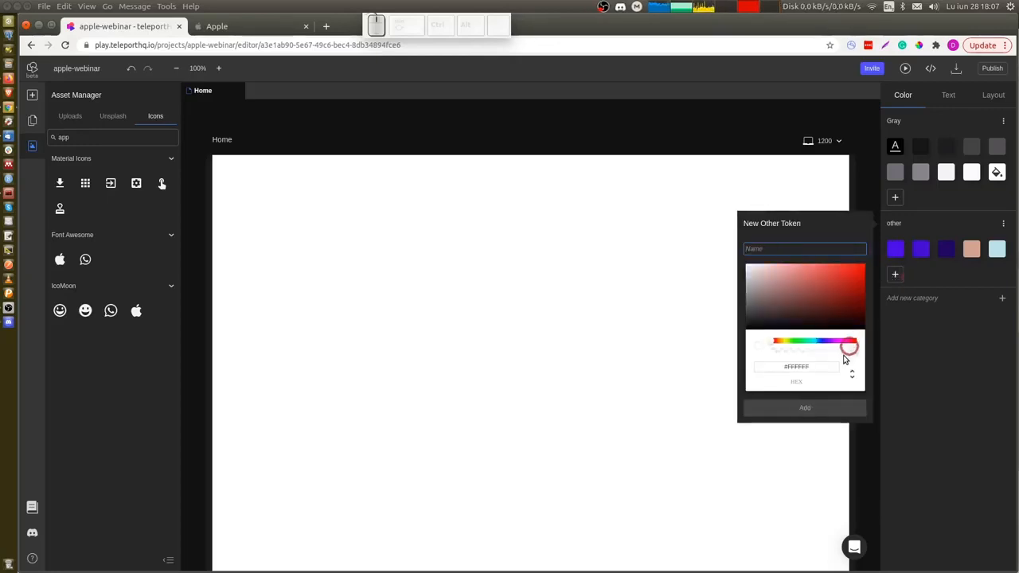
pyautogui.click(801, 367)
pyautogui.click(811, 367)
pyautogui.press('BackSpace')
pyautogui.press('BackSpace')
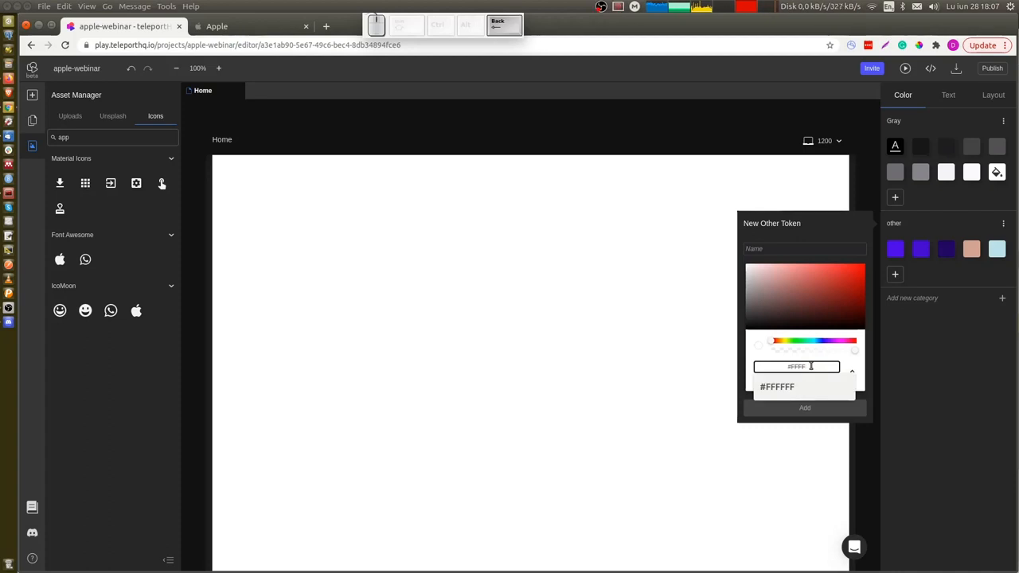
pyautogui.write('88')
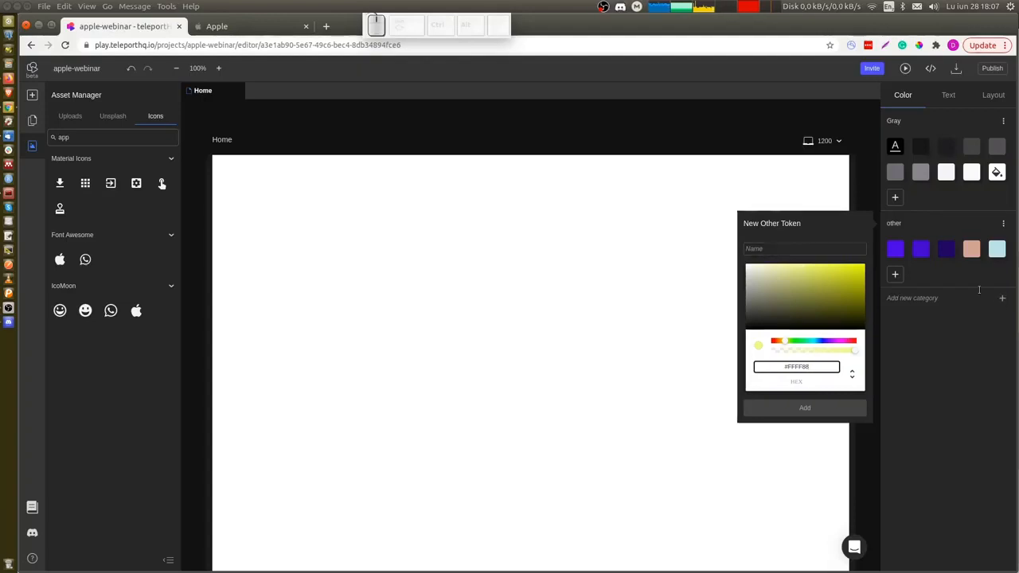
pyautogui.press('Escape')
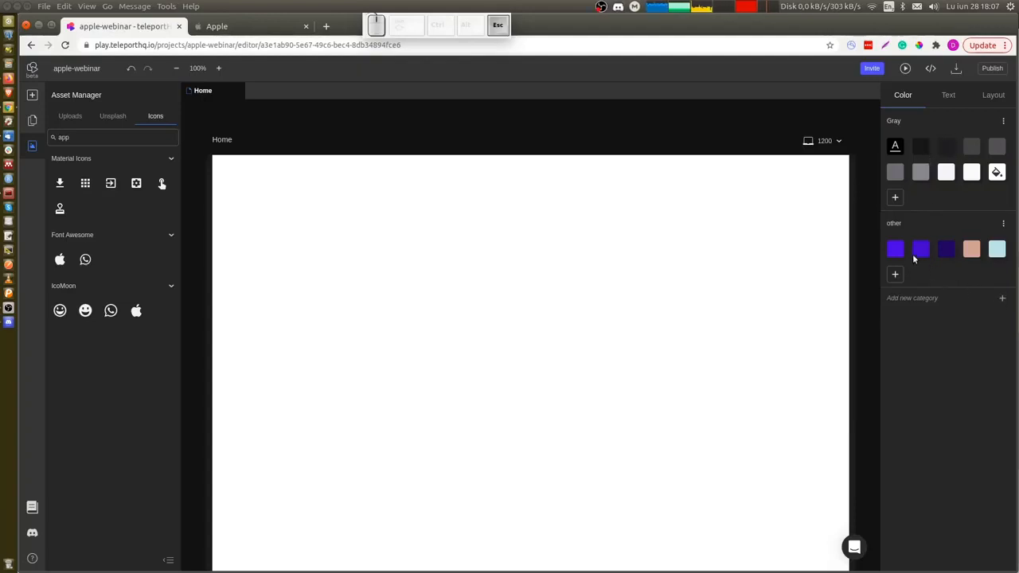
# Inspect the project's colour, text (h3) and layout design tokens, returning to the colour tokens.
pyautogui.click(895, 249)
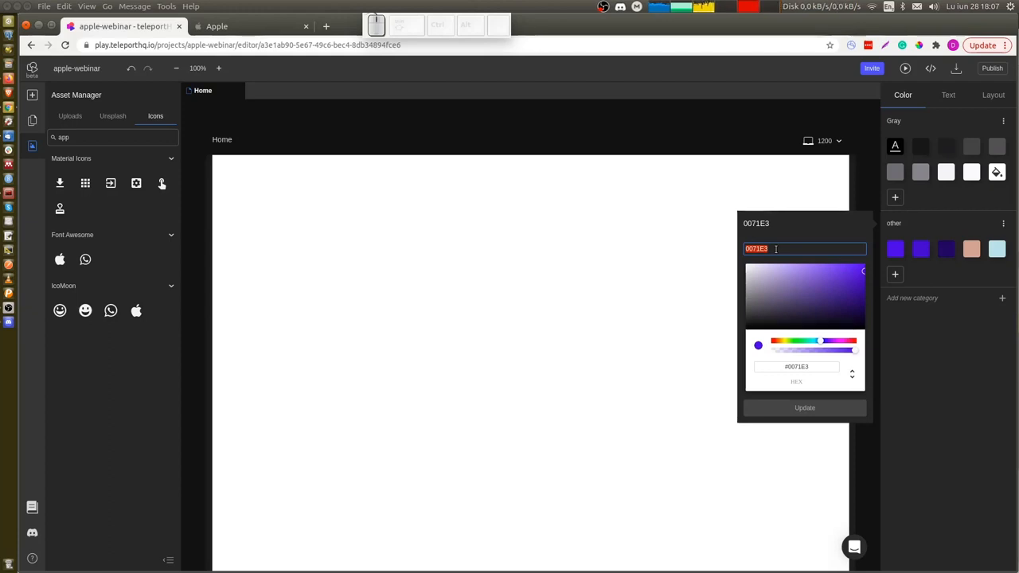
pyautogui.press('Escape')
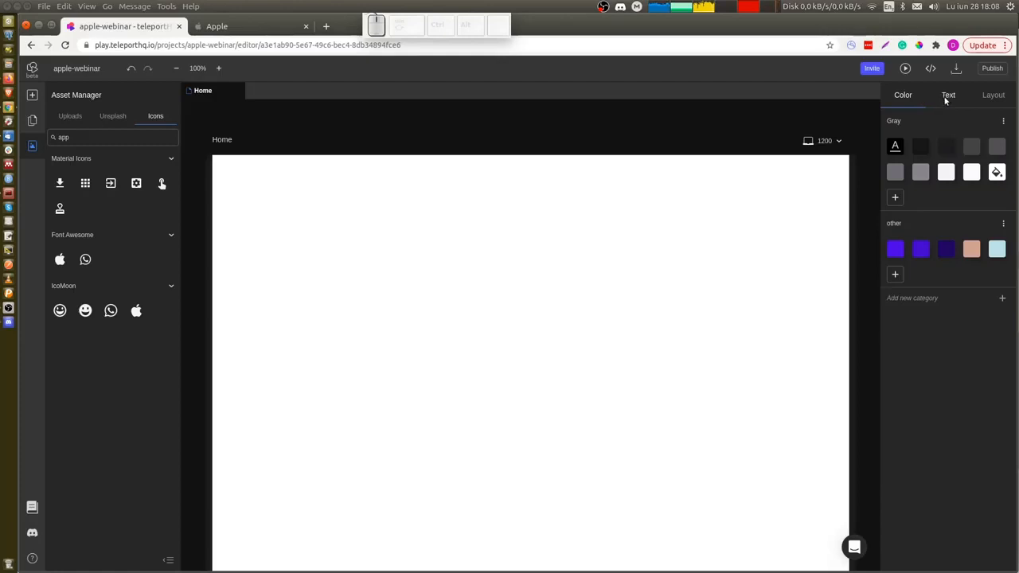
pyautogui.click(946, 97)
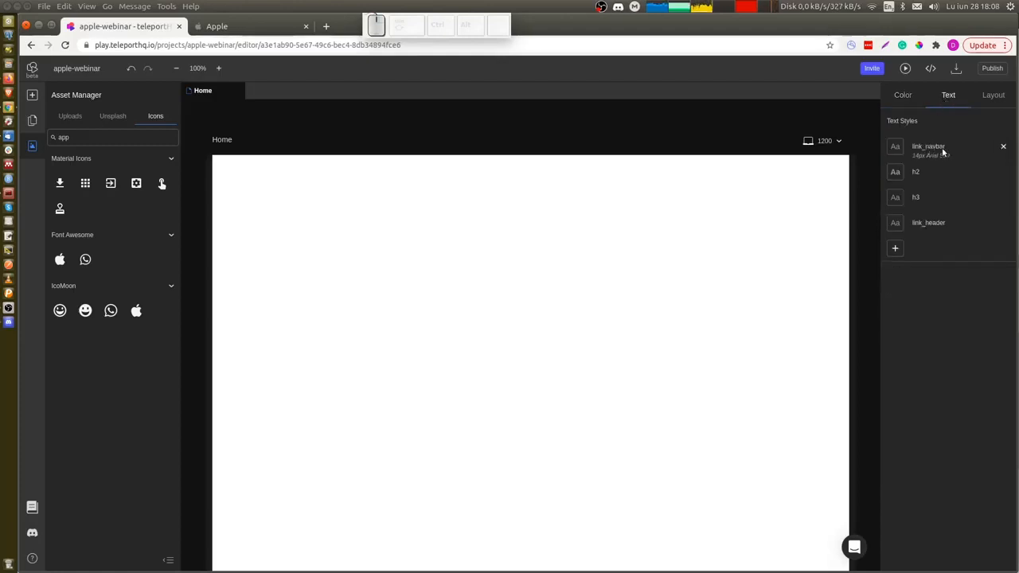
pyautogui.click(962, 208)
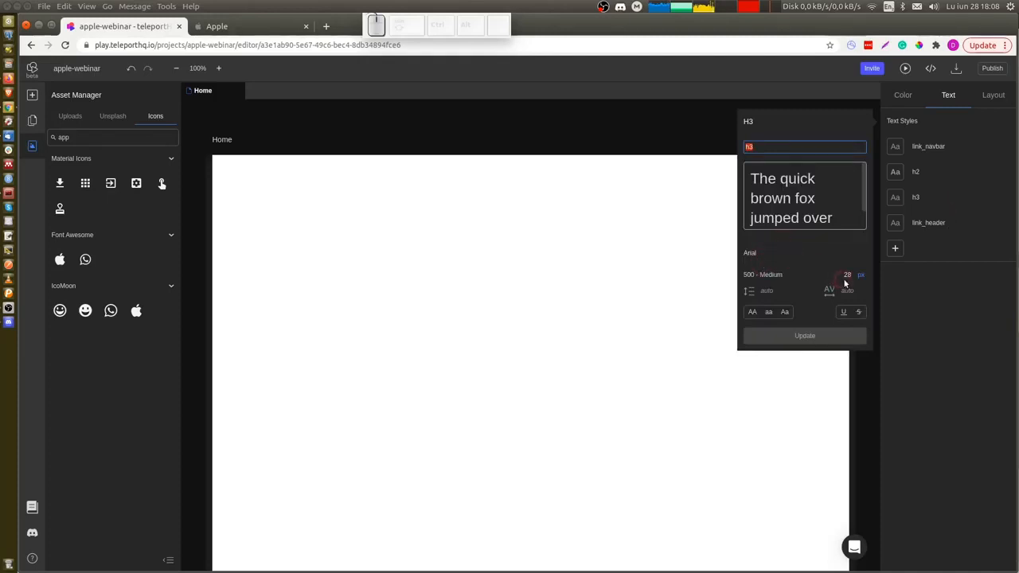
pyautogui.click(785, 288)
pyautogui.click(886, 296)
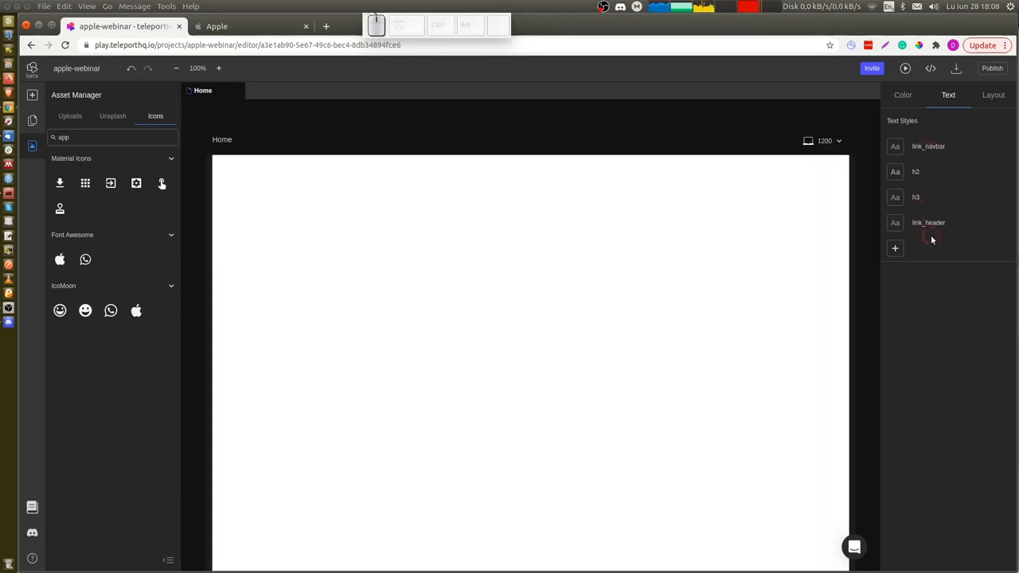
pyautogui.click(995, 105)
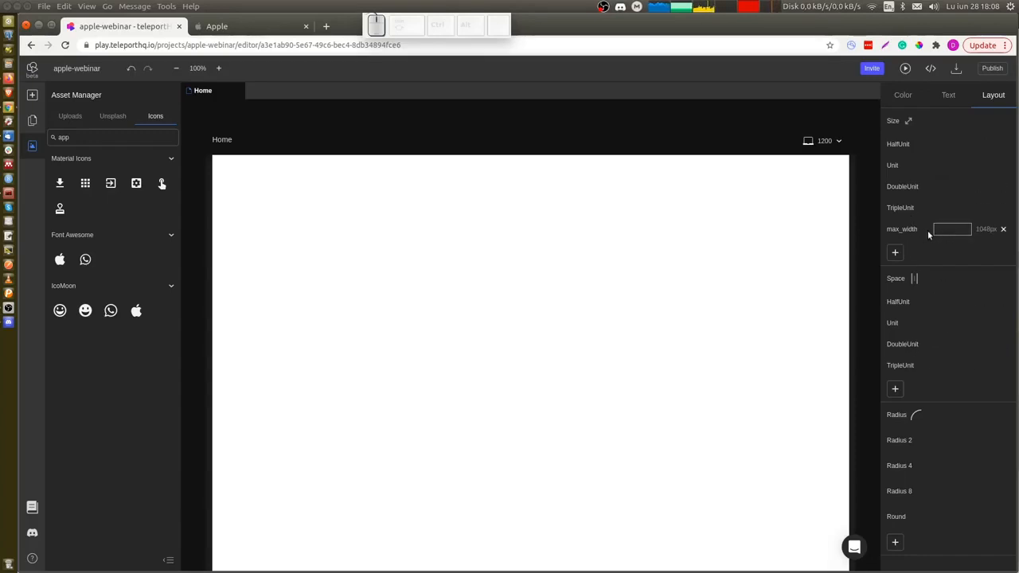
pyautogui.click(902, 96)
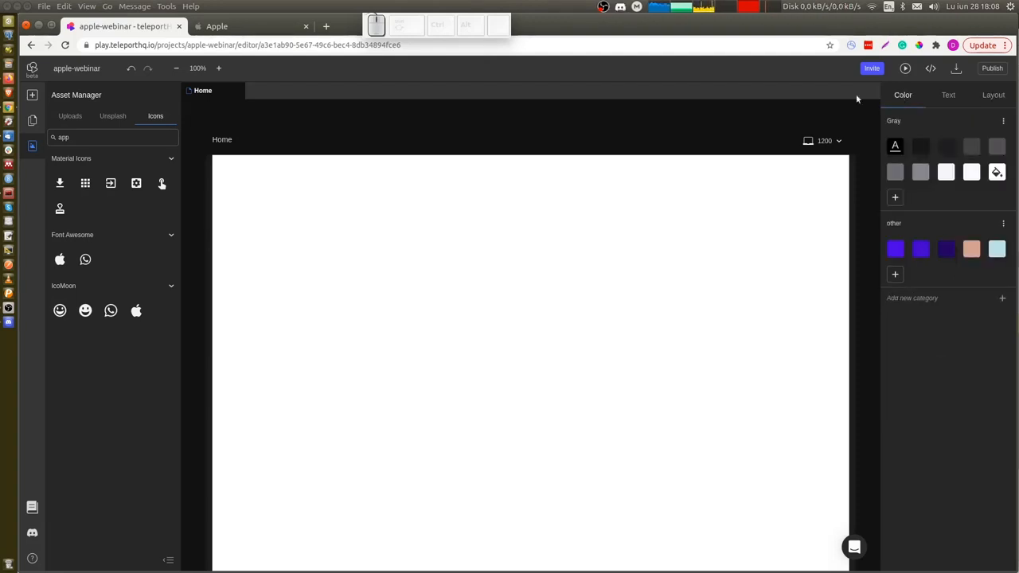
# Open the keyboard shortcuts reference, review the control shortcuts, and close it.
pyautogui.click(32, 558)
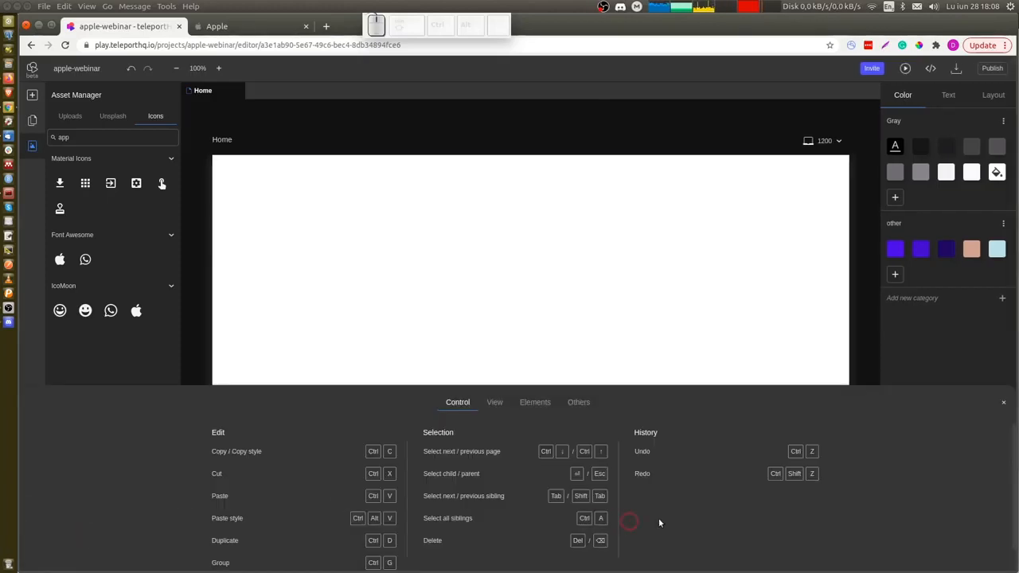
pyautogui.click(667, 462)
pyautogui.click(691, 475)
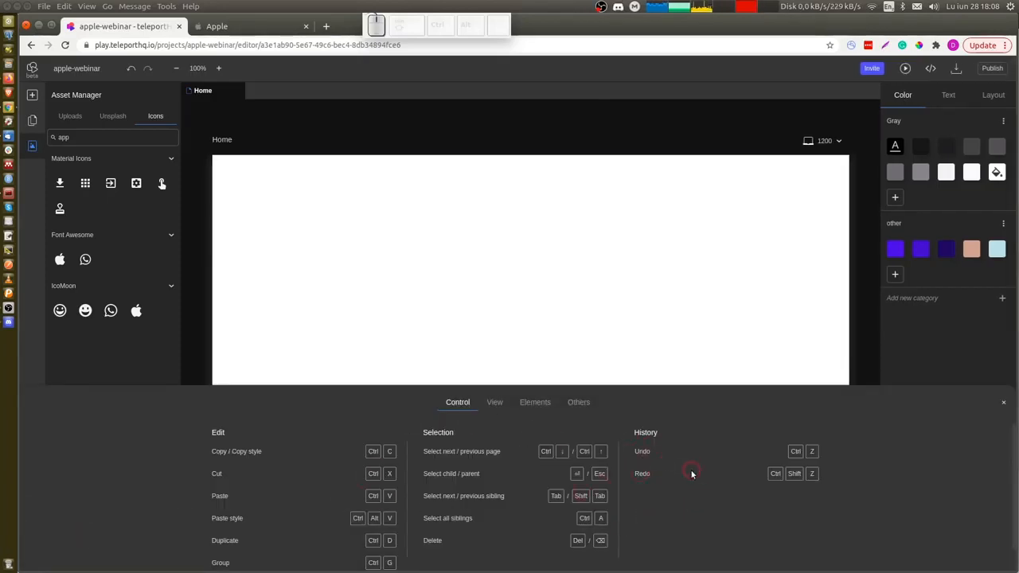
pyautogui.click(188, 441)
pyautogui.click(605, 342)
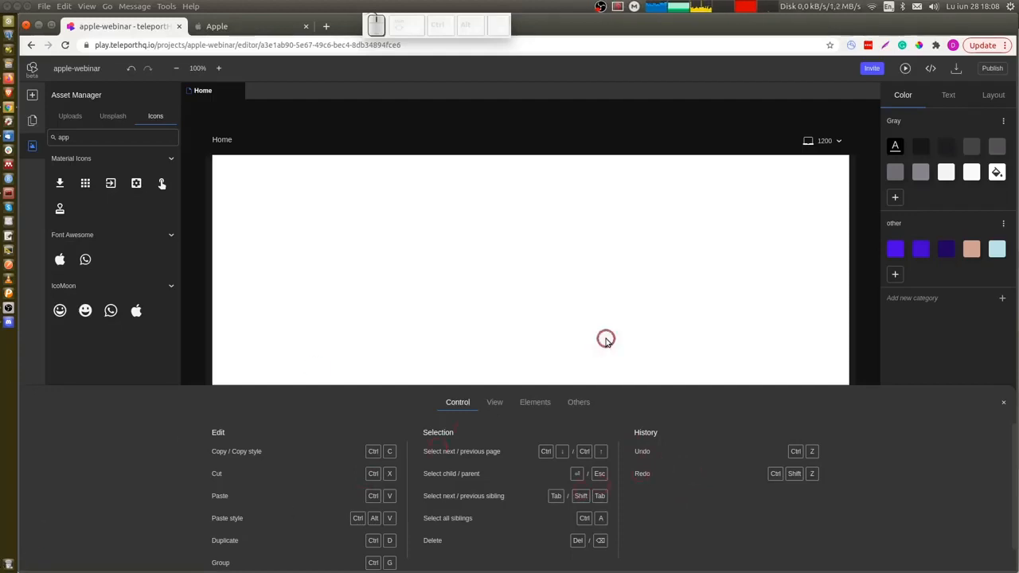
pyautogui.press('Escape')
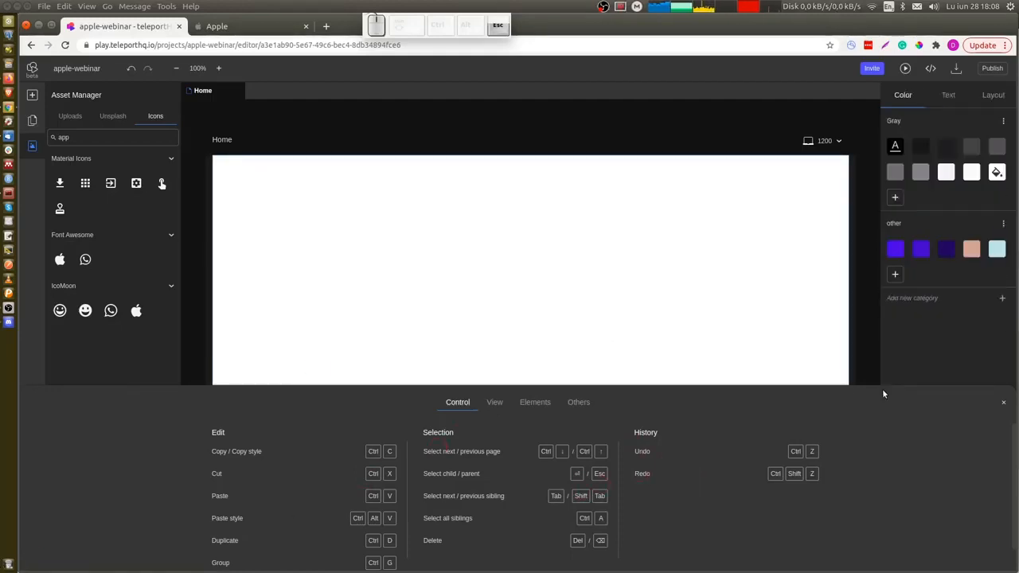
pyautogui.click(1003, 405)
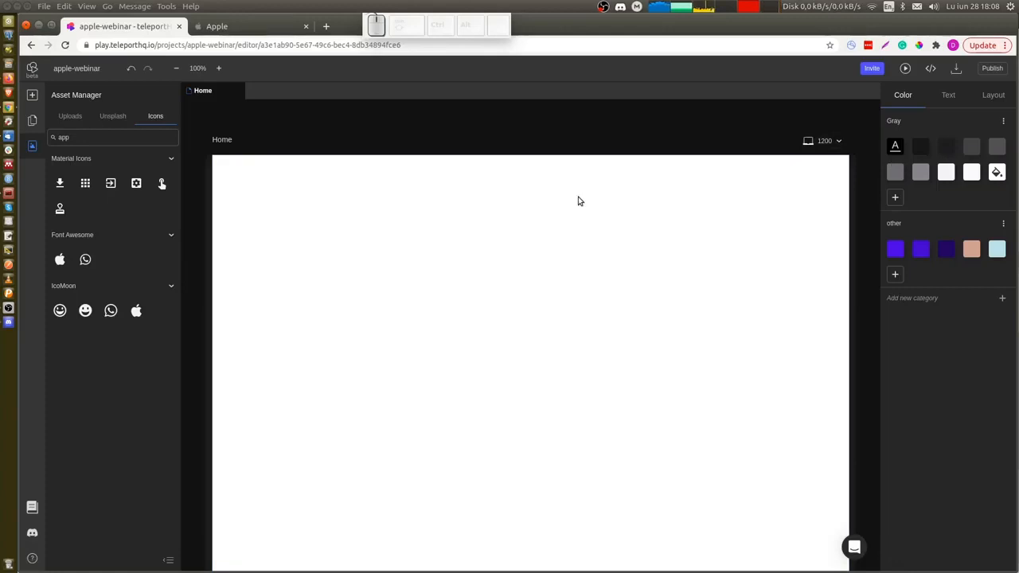
# Switch to the Apple website tab and browse its home page and Mac page as a design reference.
pyautogui.hotkey('ctrl', 'Tab')
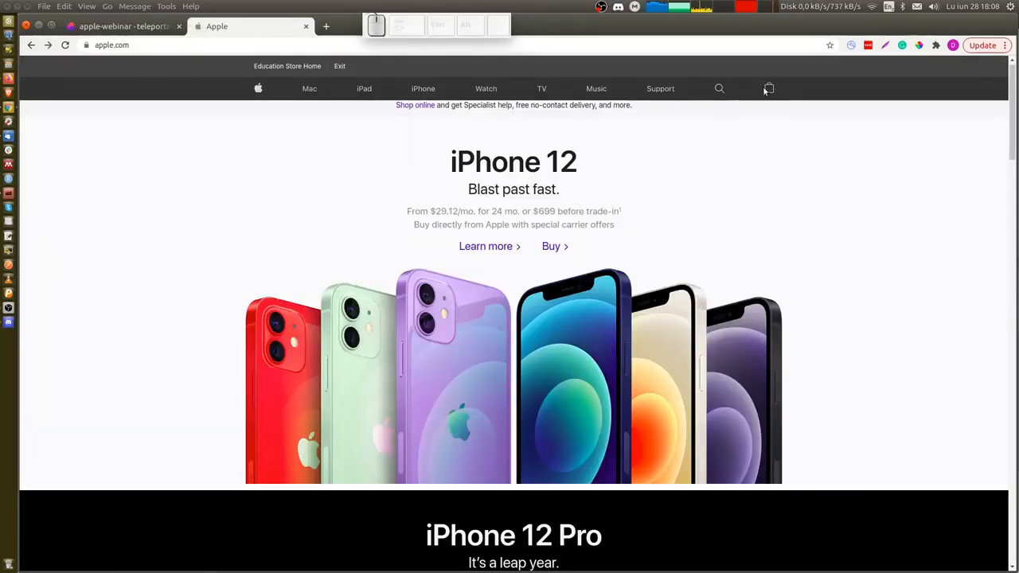
pyautogui.hotkey('ctrl', 'Tab')
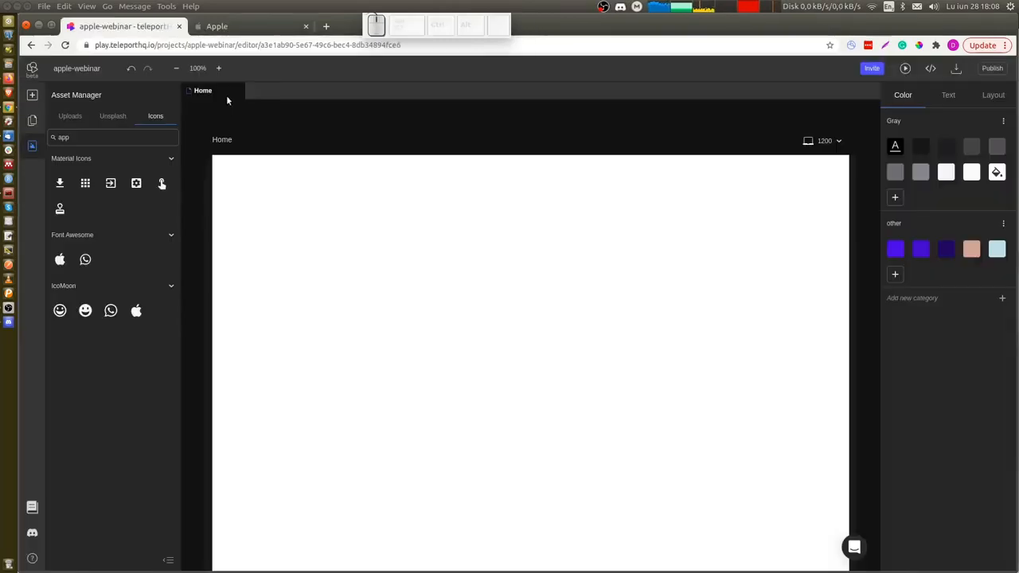
pyautogui.hotkey('ctrl', 'Tab')
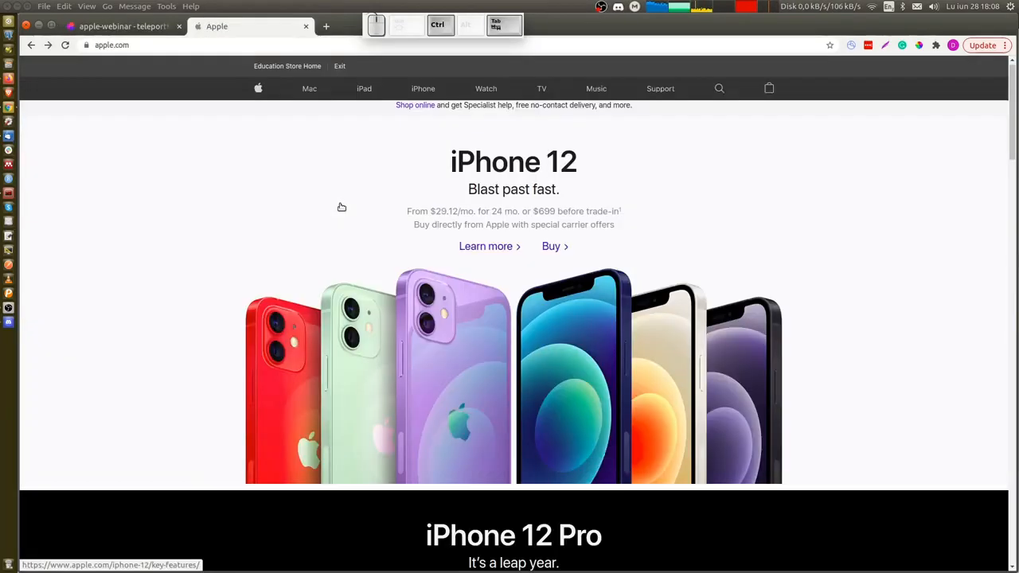
pyautogui.scroll(-2, 146, 337)
pyautogui.scroll(2, 146, 337)
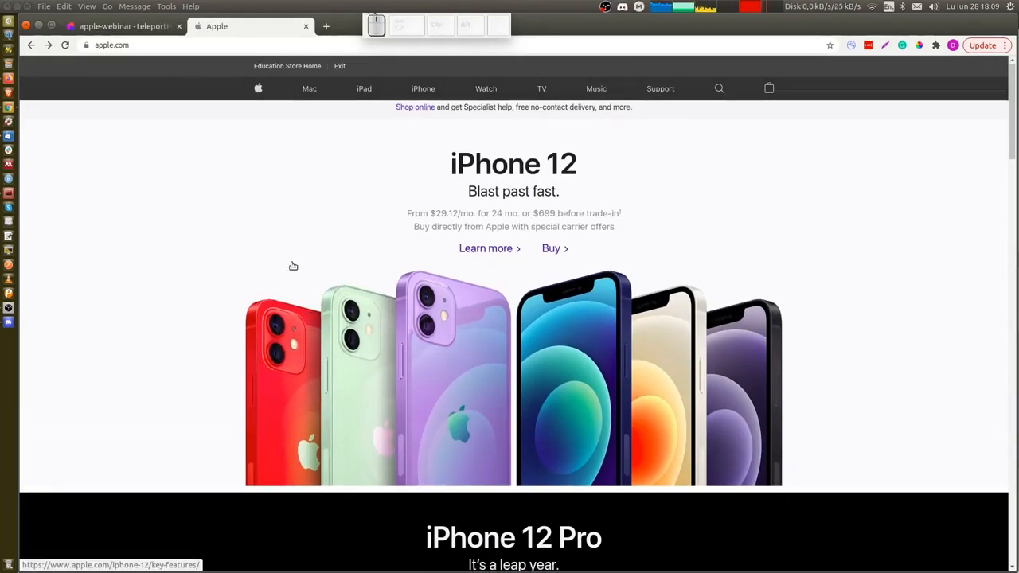
pyautogui.scroll(-7, 328, 323)
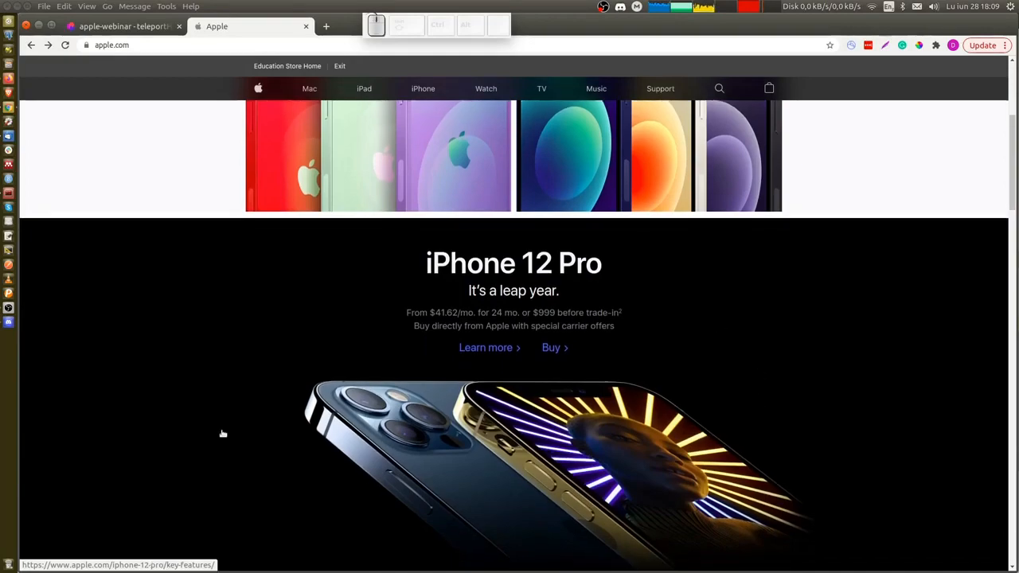
pyautogui.scroll(-20, 222, 434)
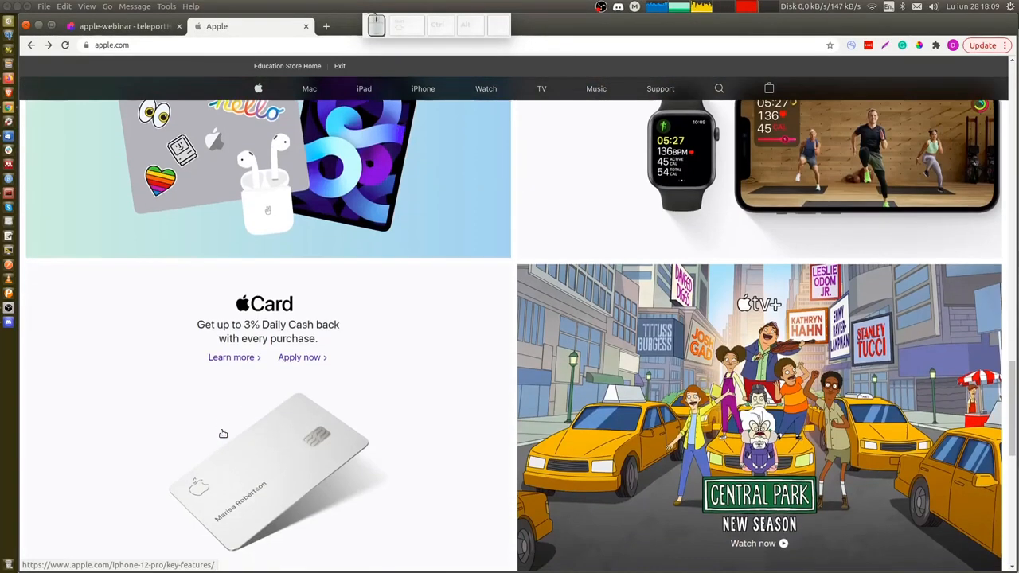
pyautogui.scroll(-20, 223, 434)
pyautogui.scroll(2, 221, 430)
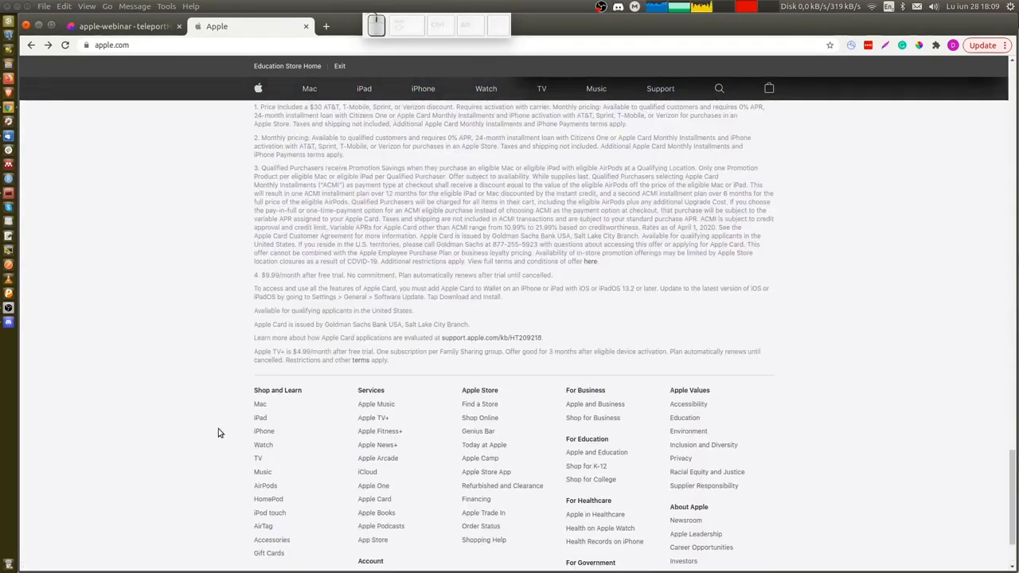
pyautogui.scroll(20, 199, 268)
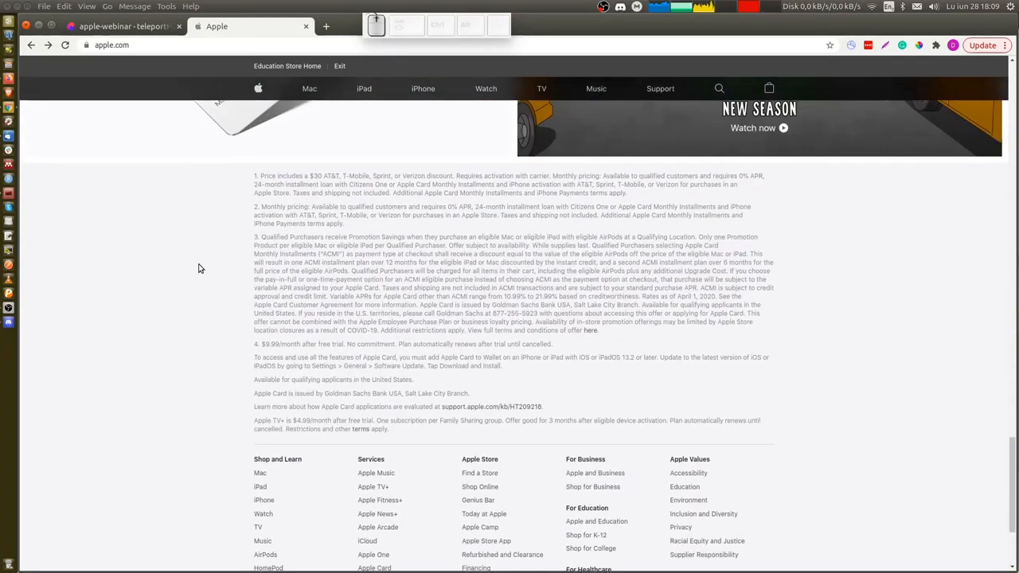
pyautogui.scroll(3, 199, 269)
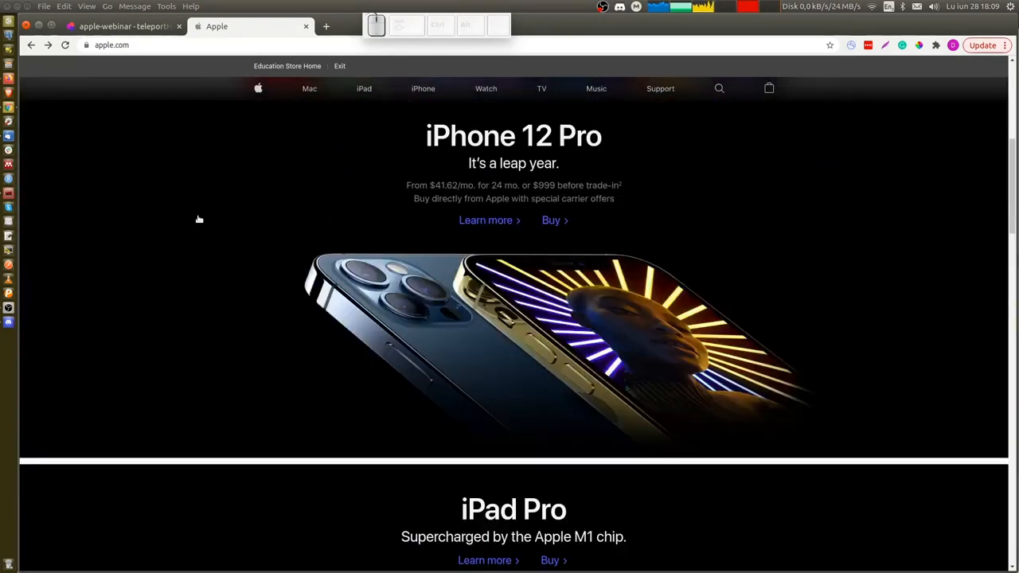
pyautogui.click(309, 88)
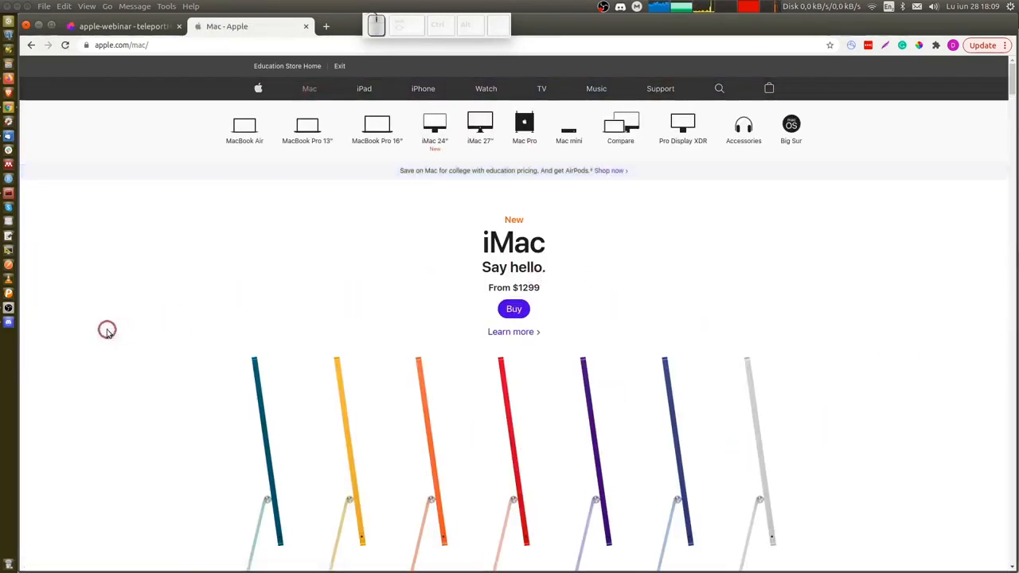
pyautogui.click(258, 90)
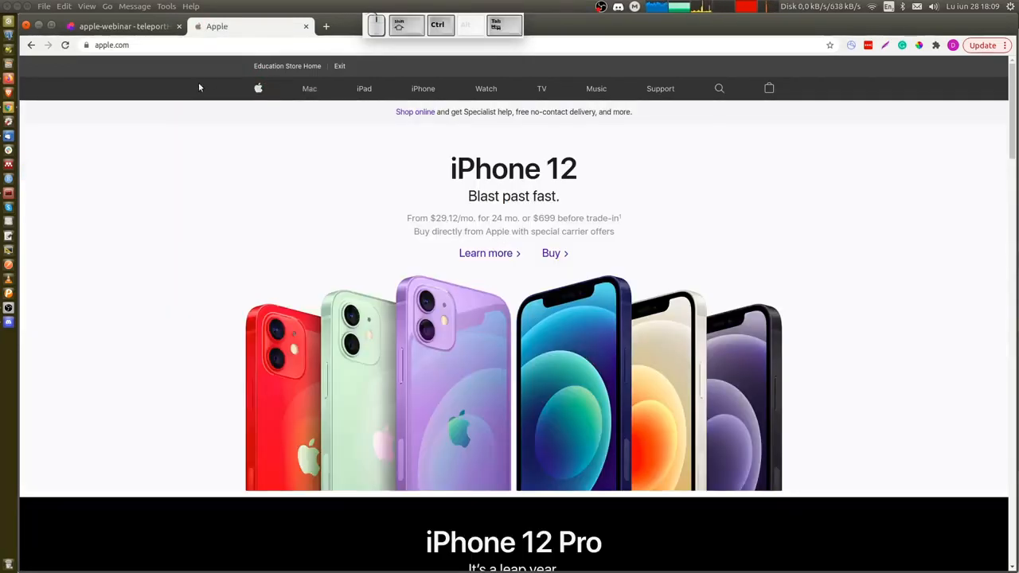
# Return to the editor and add a container at the top of the Home page.
pyautogui.hotkey('ctrl', 'pageup')
pyautogui.click(427, 223)
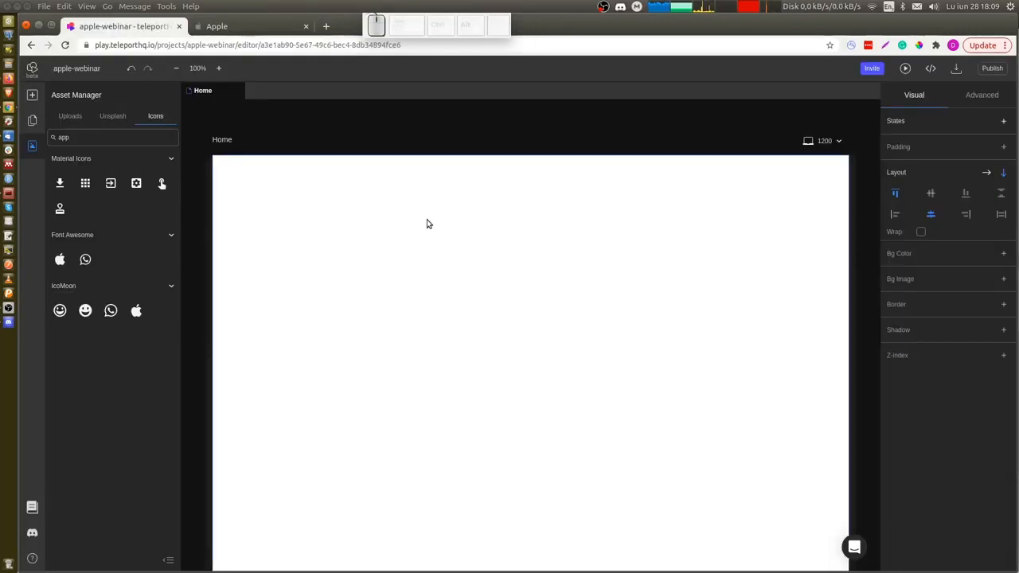
pyautogui.press('r')
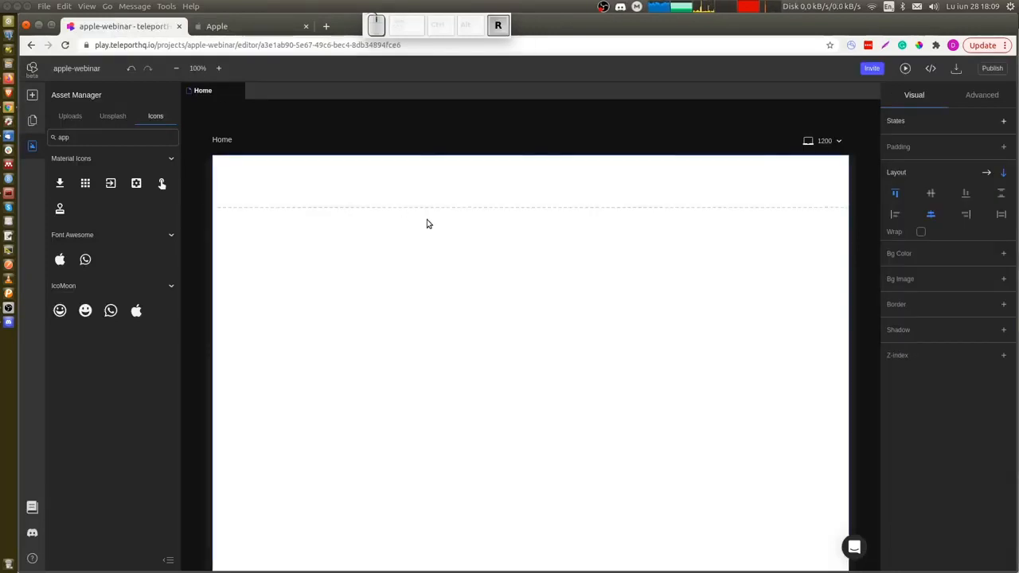
pyautogui.click(423, 175)
# Inspect the apple.com navigation bar's size with the browser's element inspector, then return to the editor.
pyautogui.hotkey('ctrl', 'pagedown')
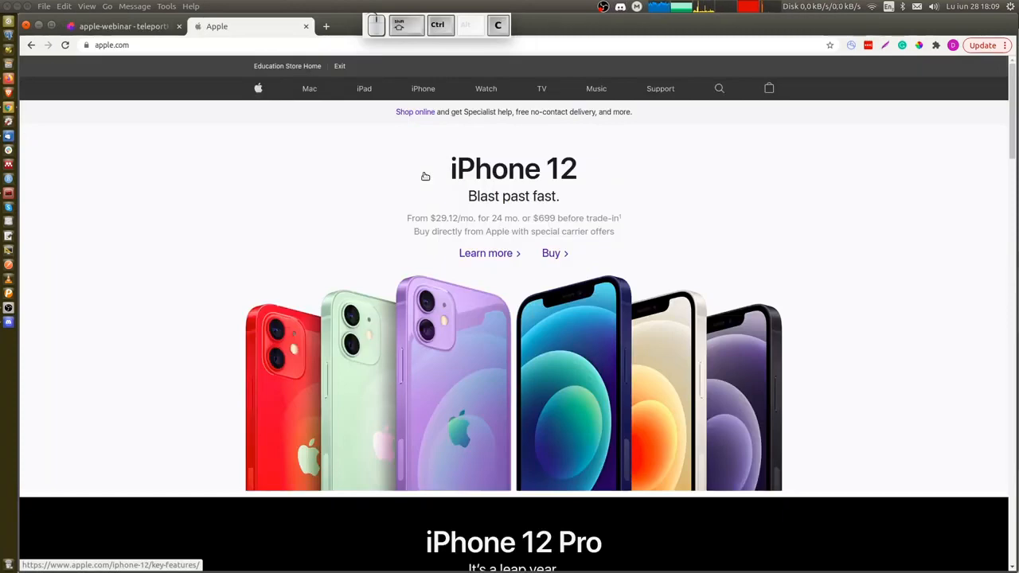
pyautogui.hotkey('ctrl', 'shift', 'c')
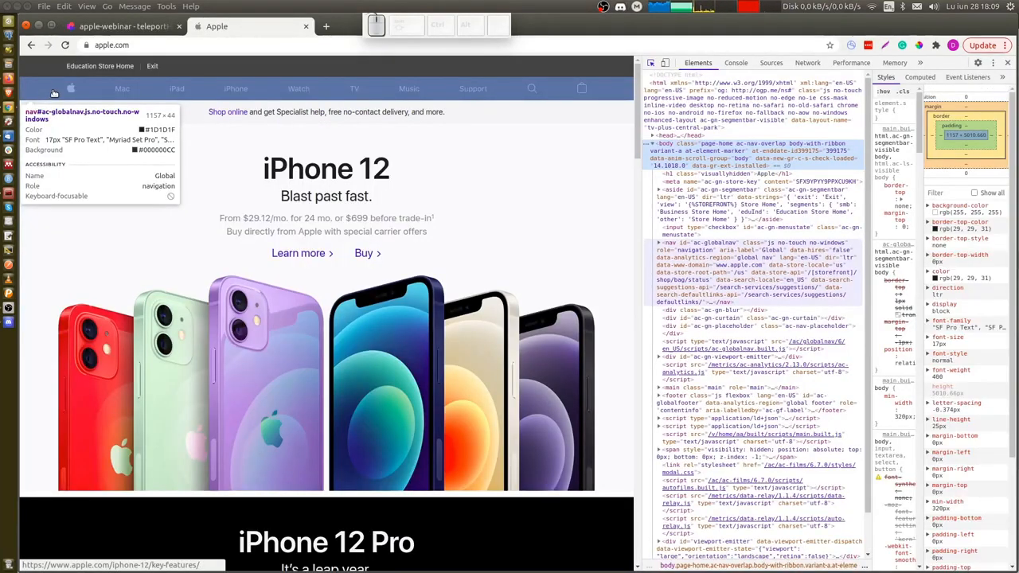
pyautogui.hotkey('ctrl', 'shift', 'Tab')
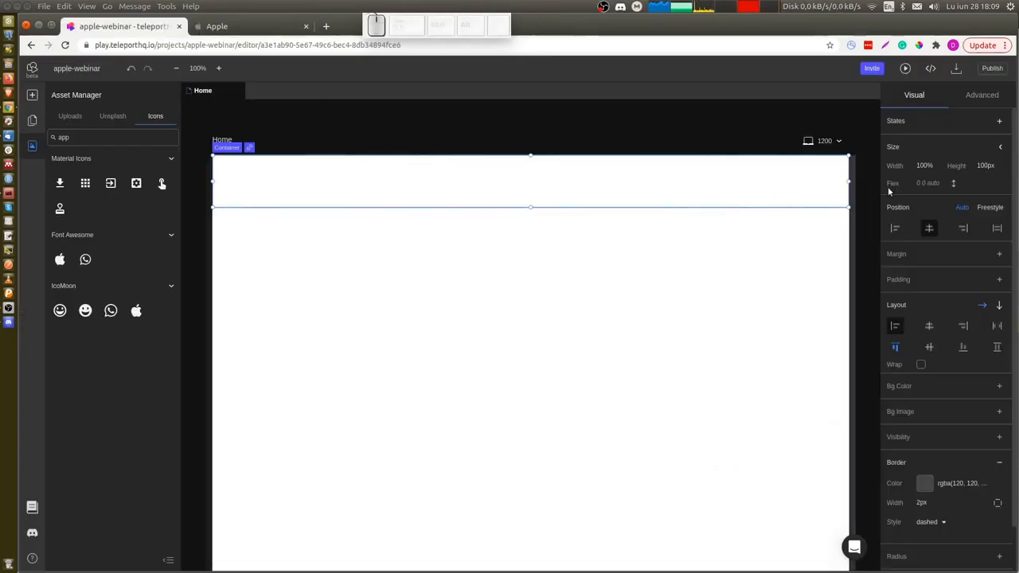
# Set the container's height to 44px and its background colour to the 1d1d1f Gray token.
pyautogui.click(987, 166)
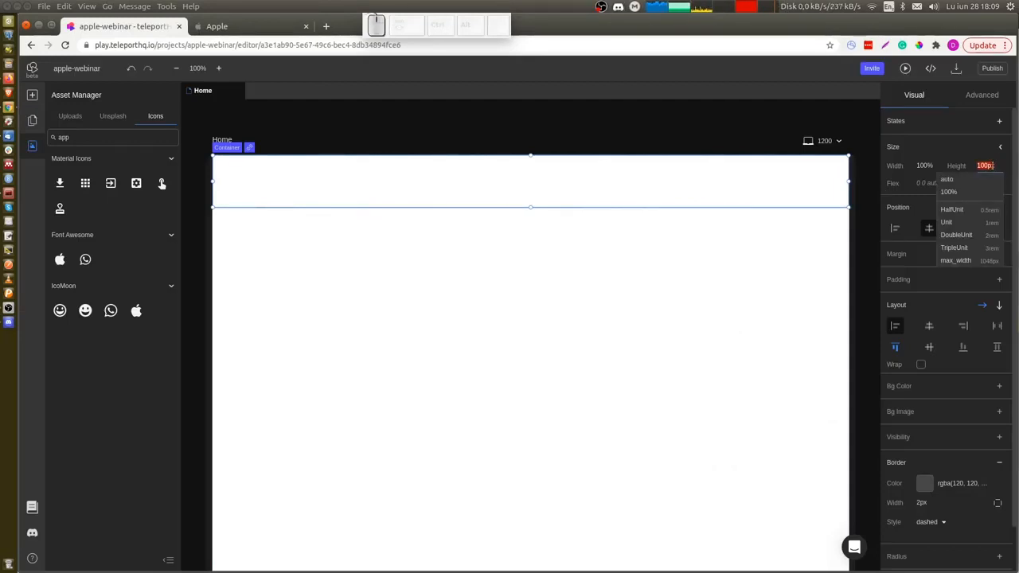
pyautogui.write('44')
pyautogui.press('Return')
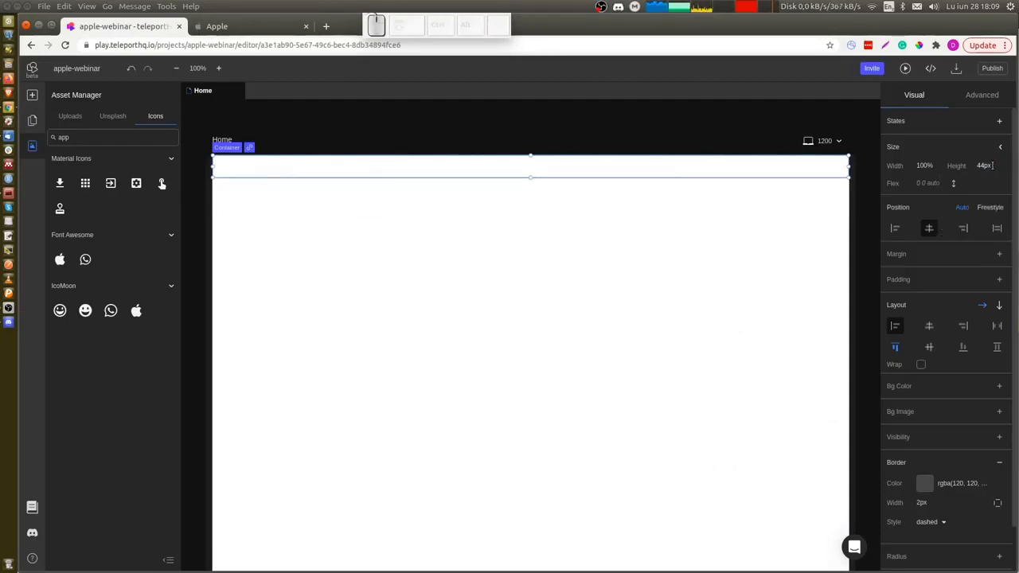
pyautogui.click(999, 387)
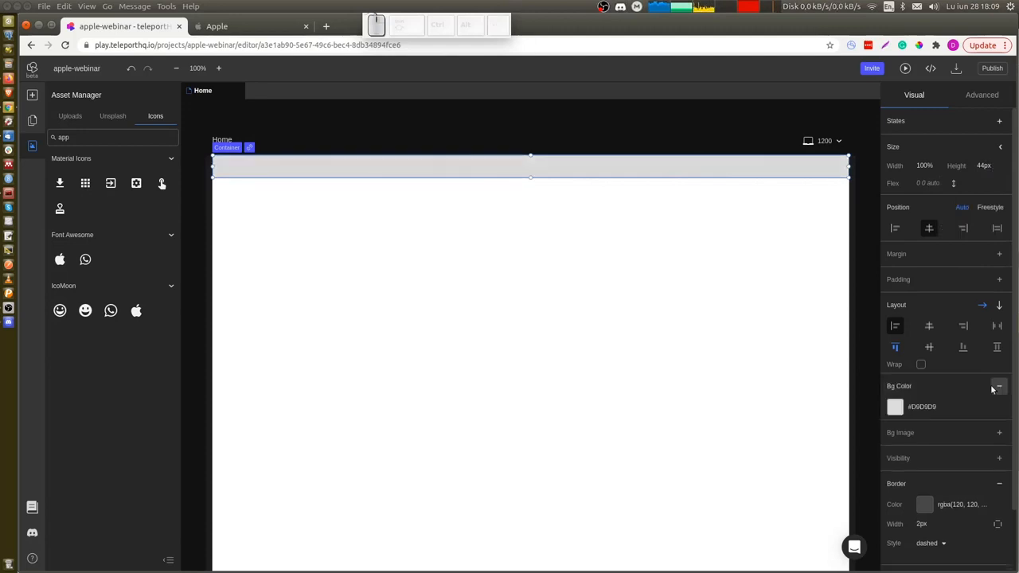
pyautogui.click(921, 407)
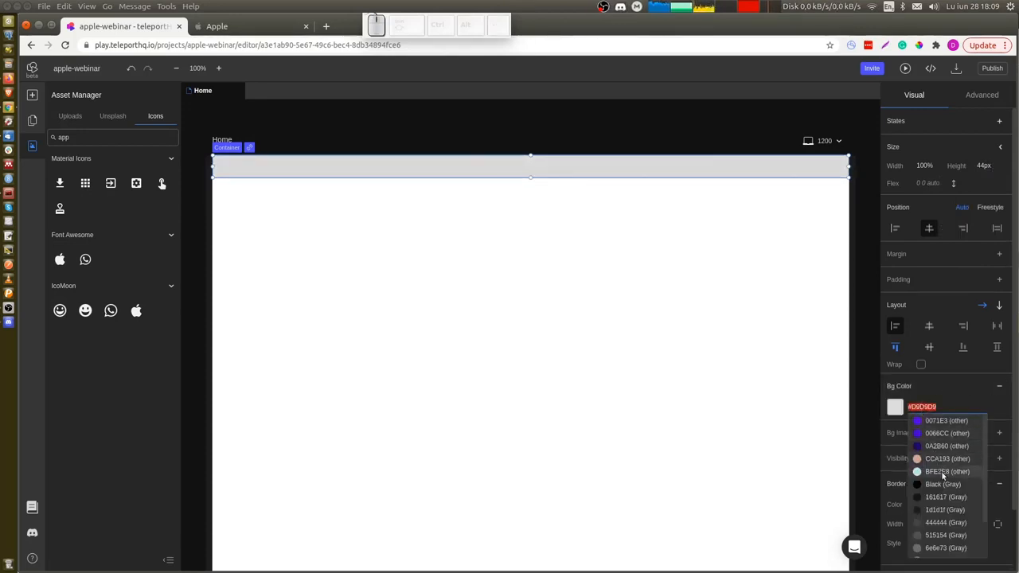
pyautogui.click(955, 510)
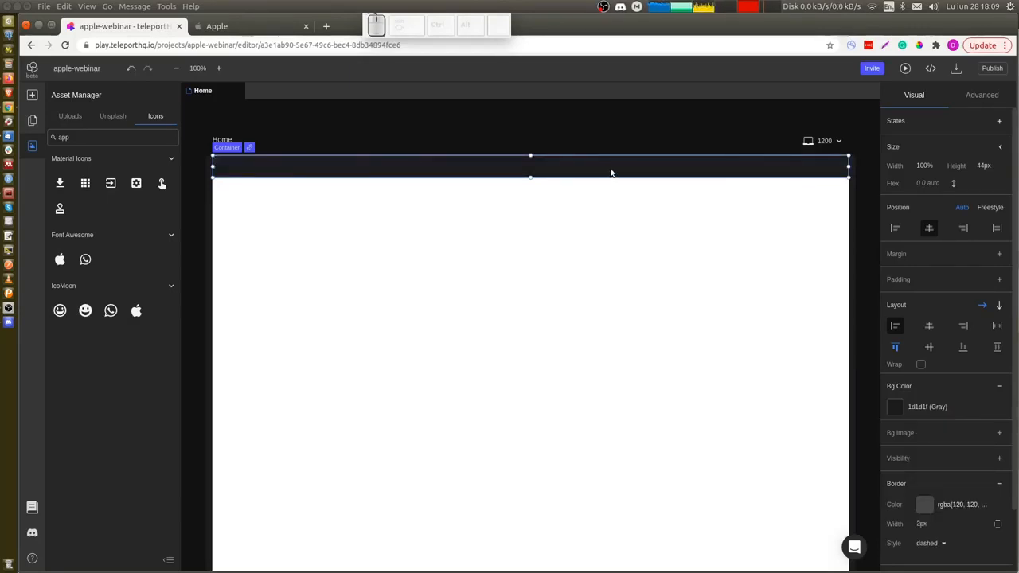
# Center the container's content horizontally and insert a child container inside it.
pyautogui.click(929, 326)
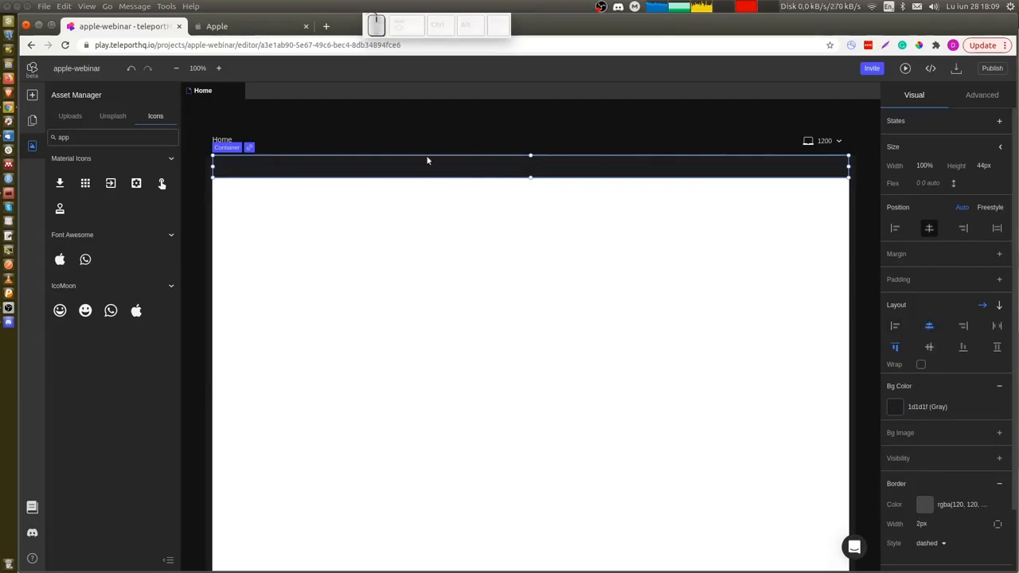
pyautogui.press('c')
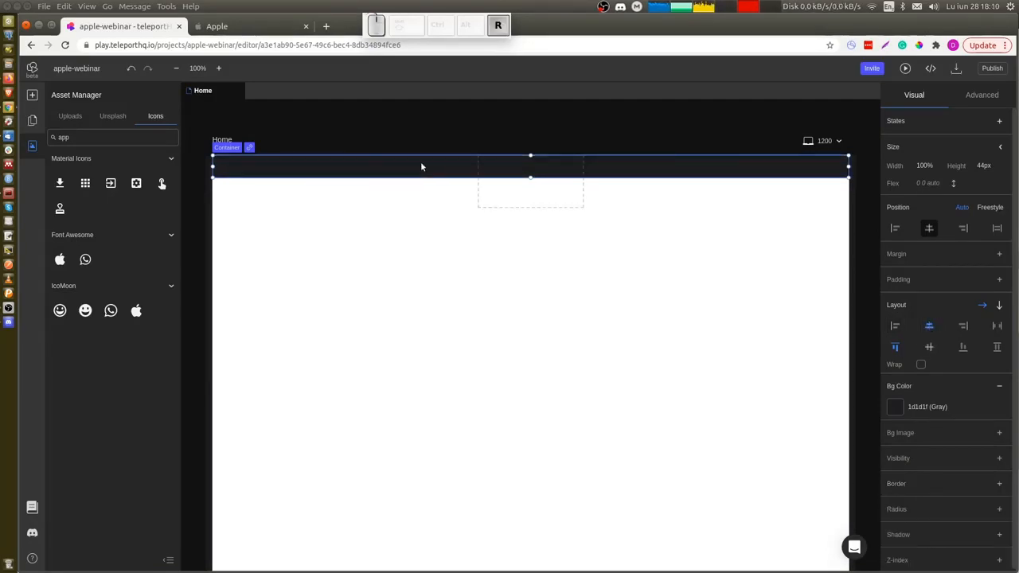
# Set the inner container's width and height to 100% and its max width to the max_width token.
pyautogui.click(576, 177)
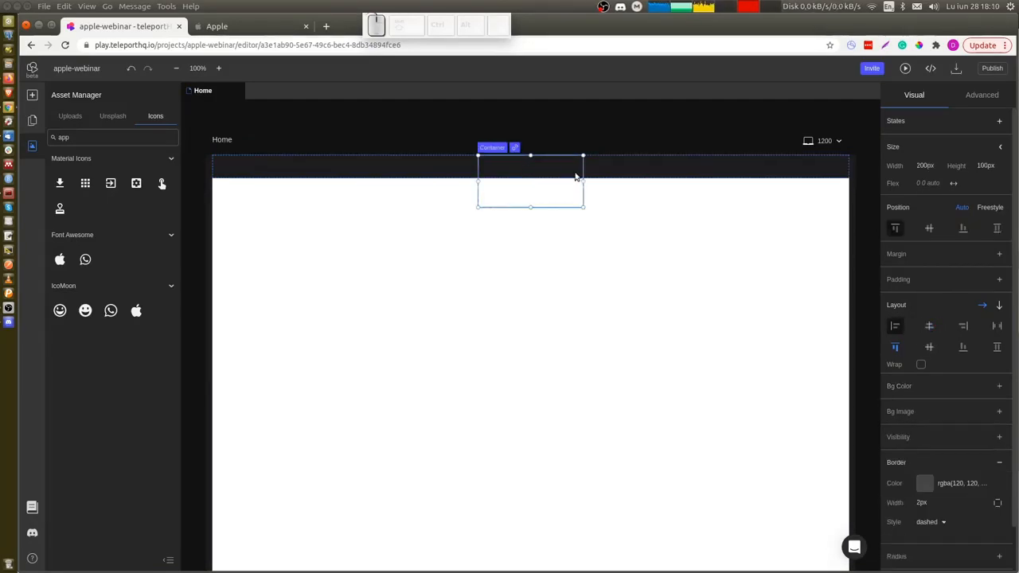
pyautogui.click(992, 166)
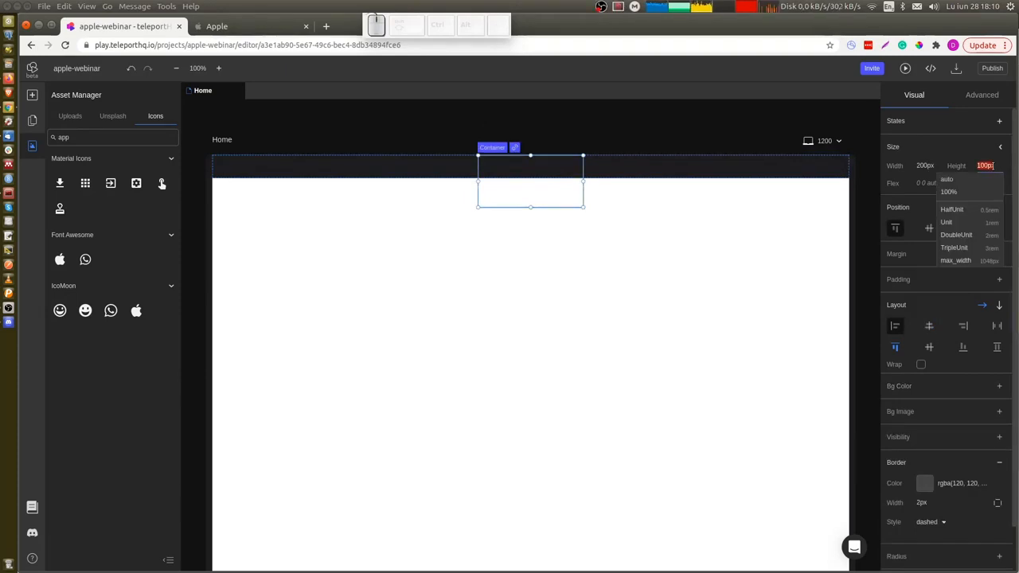
pyautogui.click(949, 192)
pyautogui.click(926, 166)
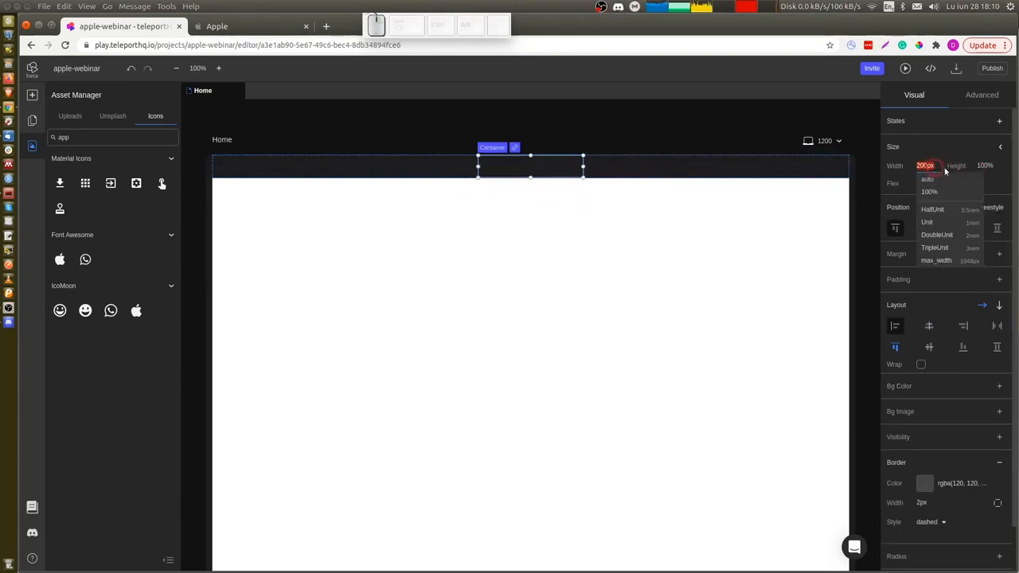
pyautogui.click(948, 192)
pyautogui.click(1002, 149)
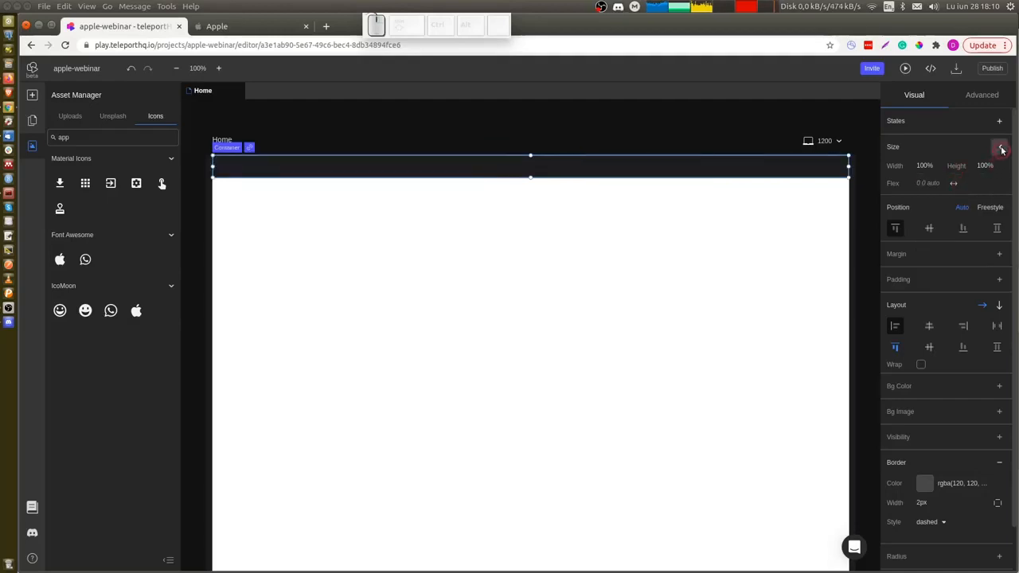
pyautogui.click(924, 200)
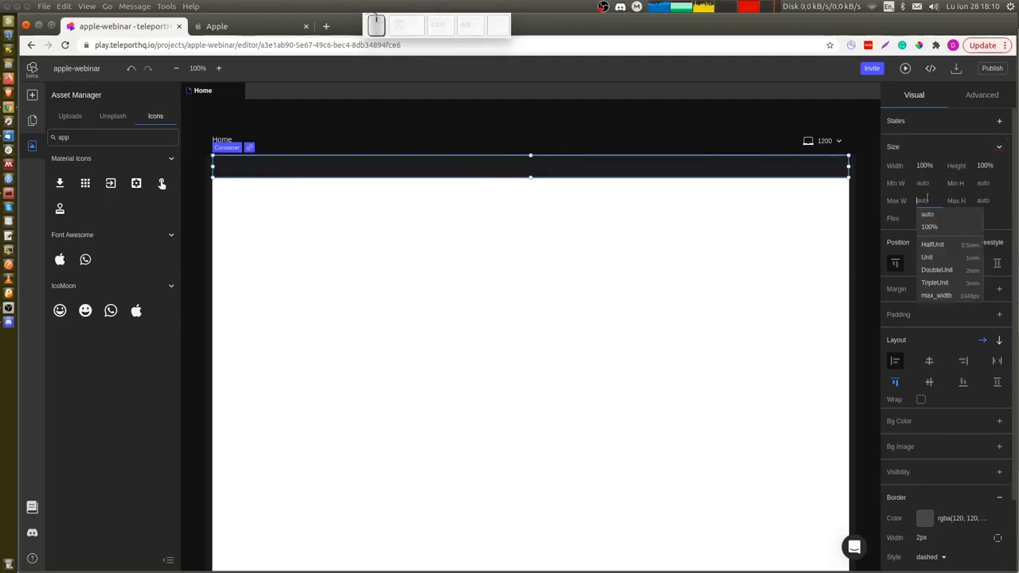
pyautogui.click(948, 296)
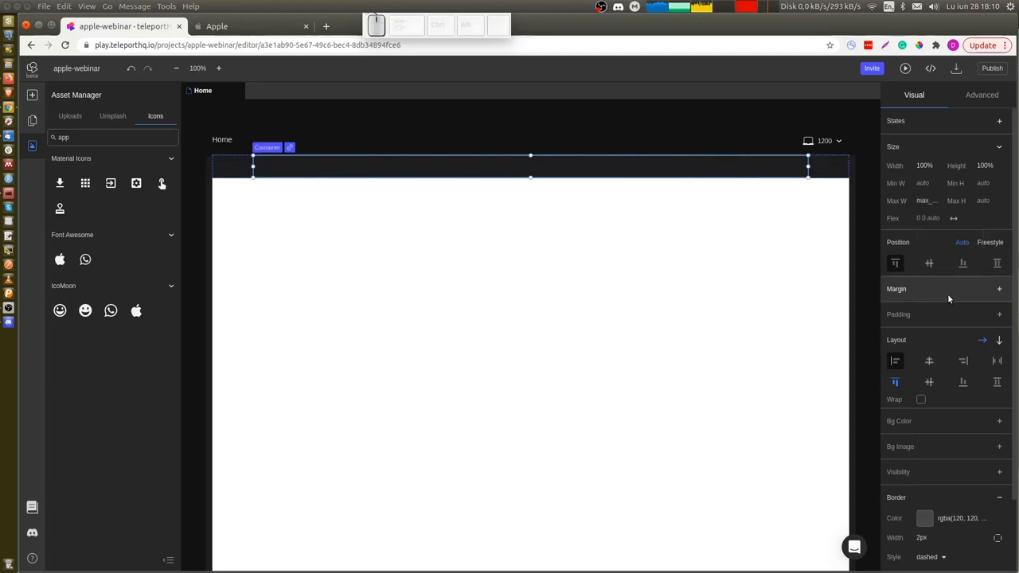
# Set the inner container's left and right padding to TripleUnit.
pyautogui.click(1000, 314)
pyautogui.click(907, 354)
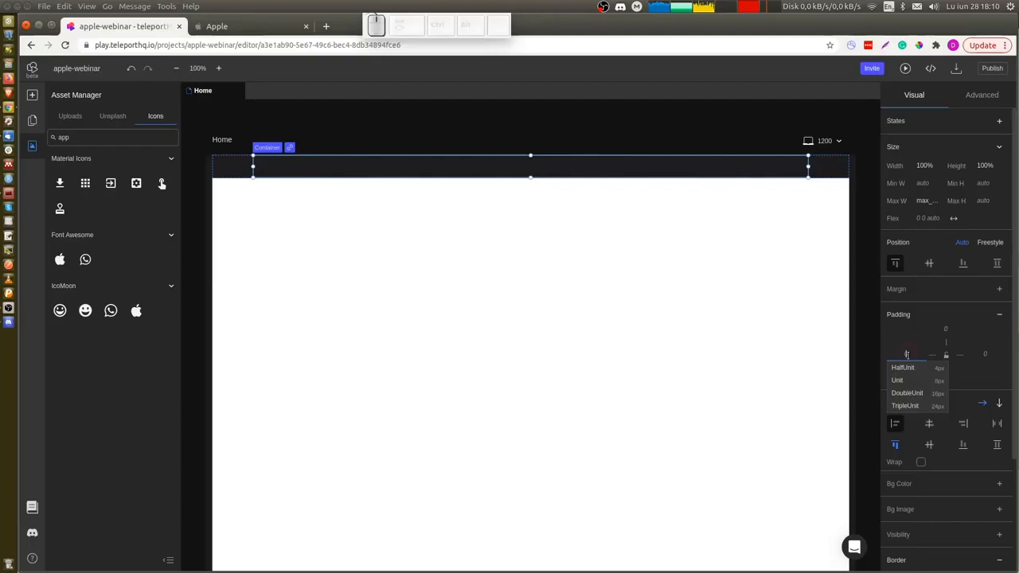
pyautogui.click(907, 406)
pyautogui.click(985, 354)
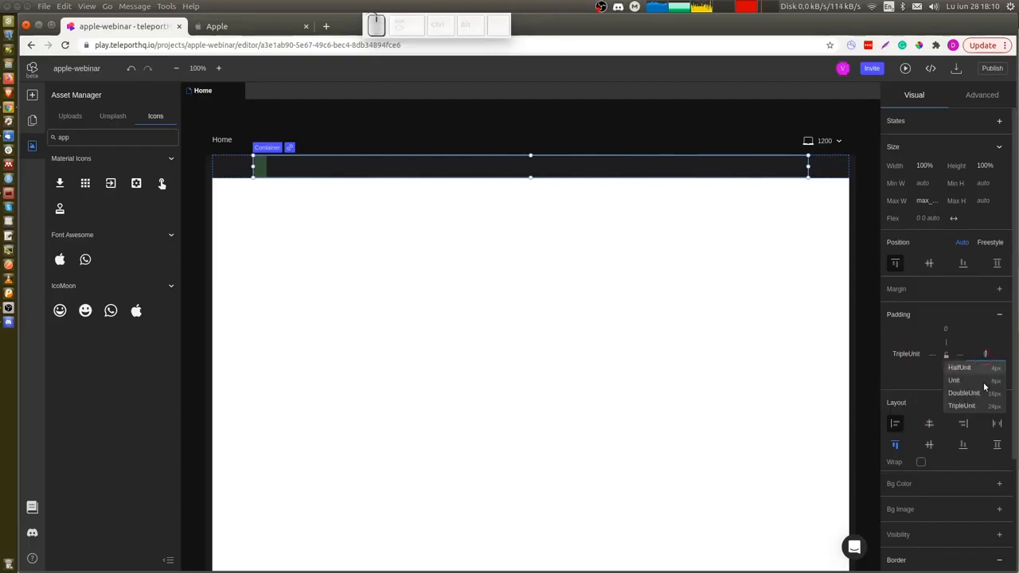
pyautogui.click(988, 406)
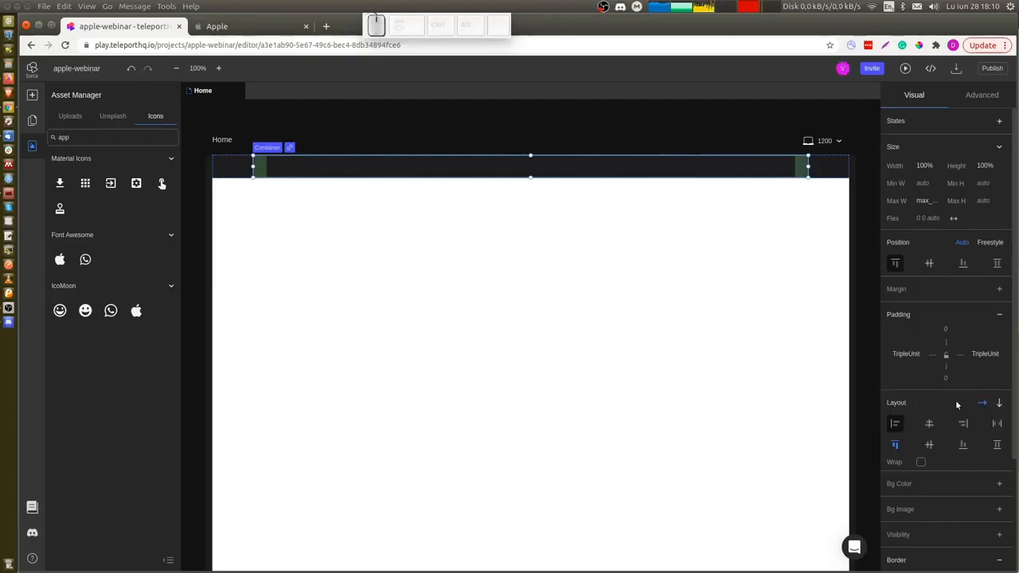
pyautogui.click(417, 172)
# Compare with apple.com's navigation bar, then add the Font Awesome apple icon to the inner container.
pyautogui.hotkey('ctrl', 'Tab')
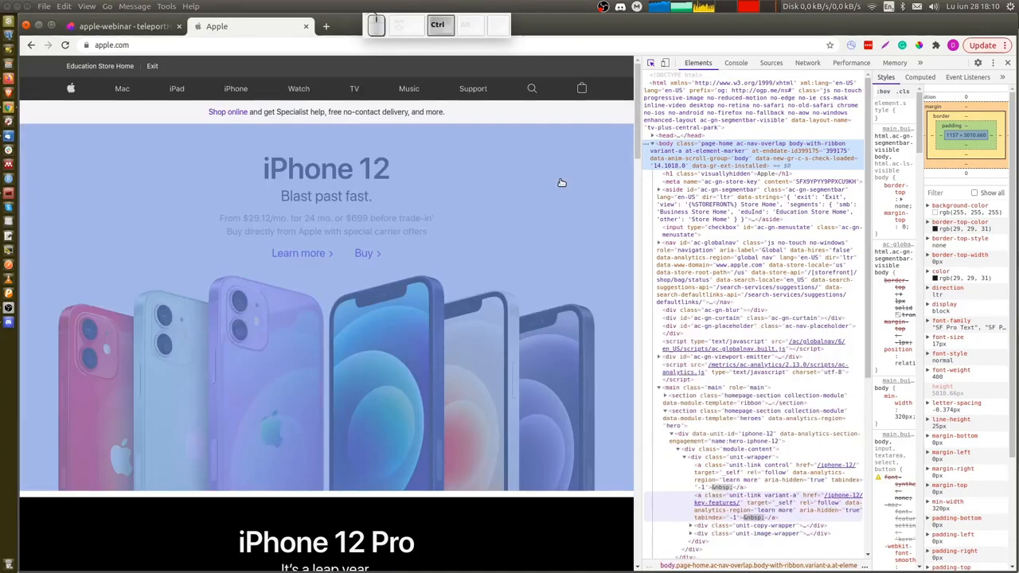
pyautogui.hotkey('ctrl', 'shift', 'Tab')
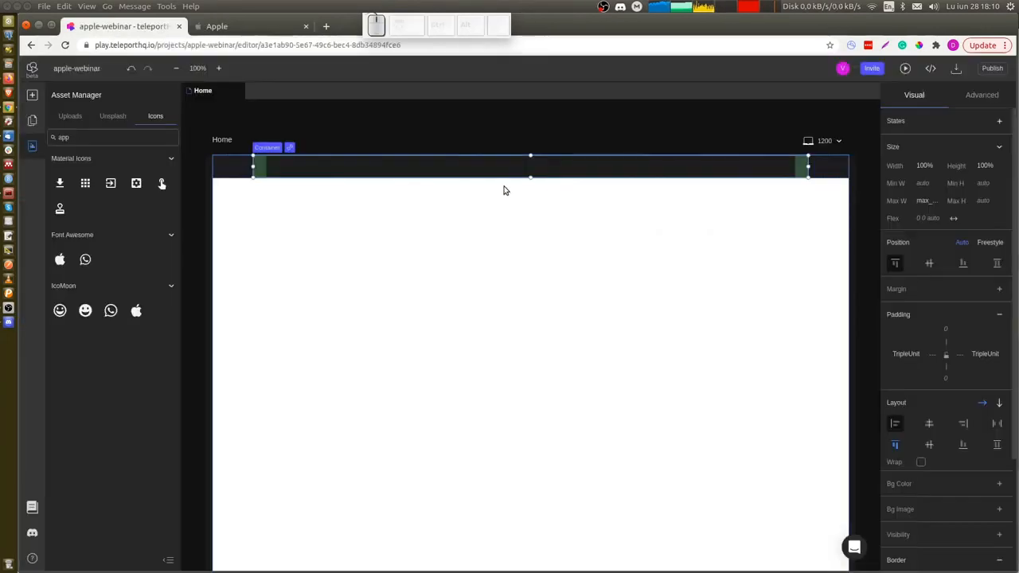
pyautogui.click(61, 261)
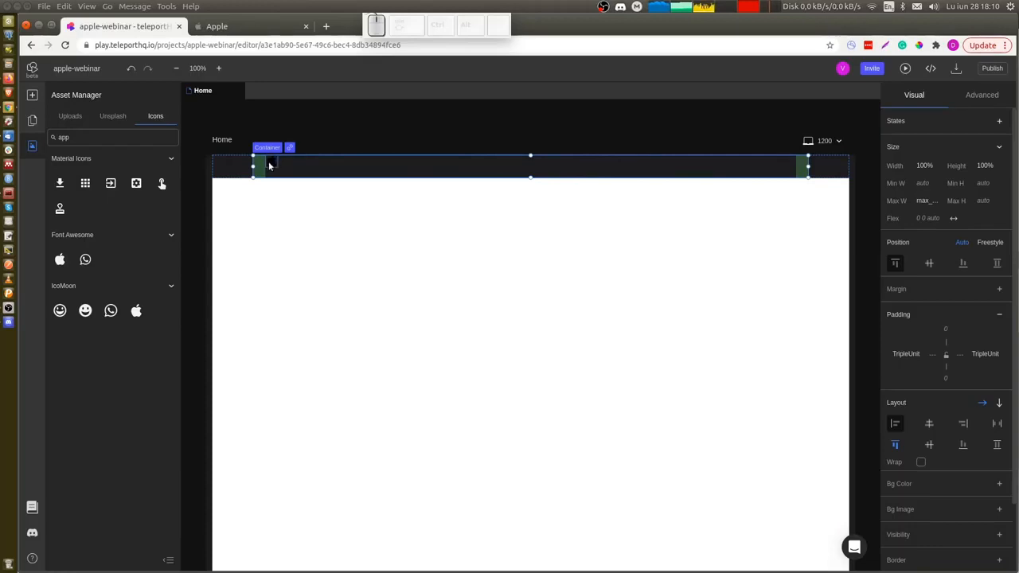
pyautogui.hotkey('ctrl', 'shift', 'x')
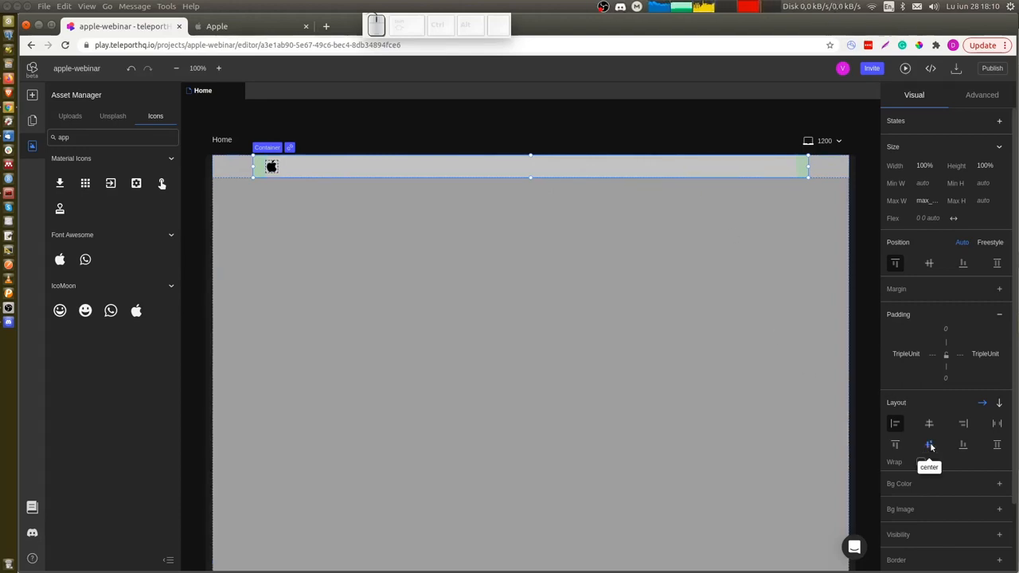
# Distribute the inner container's items with space between and add a magnifying-glass icon found by searching "magni".
pyautogui.click(998, 425)
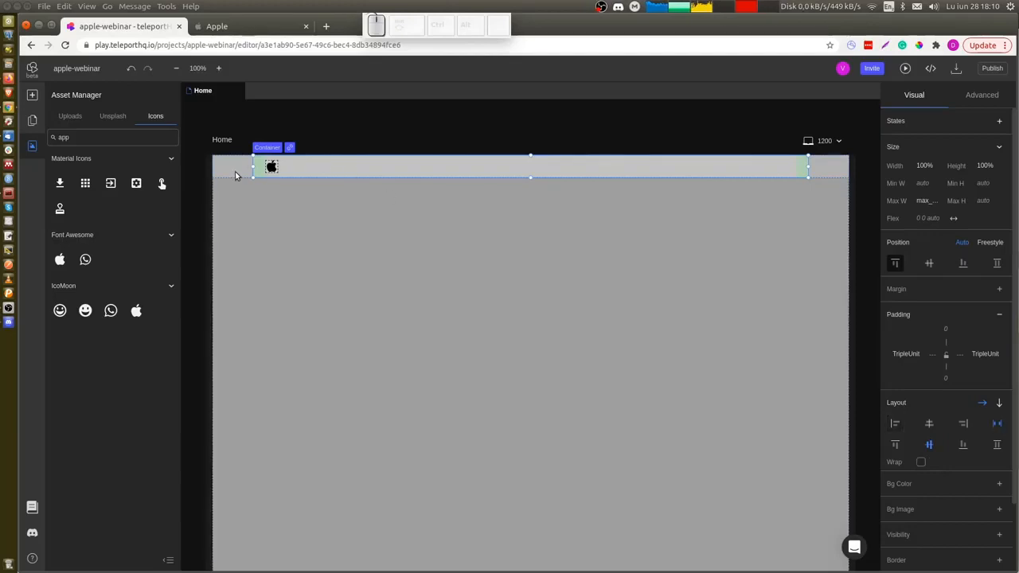
pyautogui.doubleClick(101, 140)
pyautogui.write('magni')
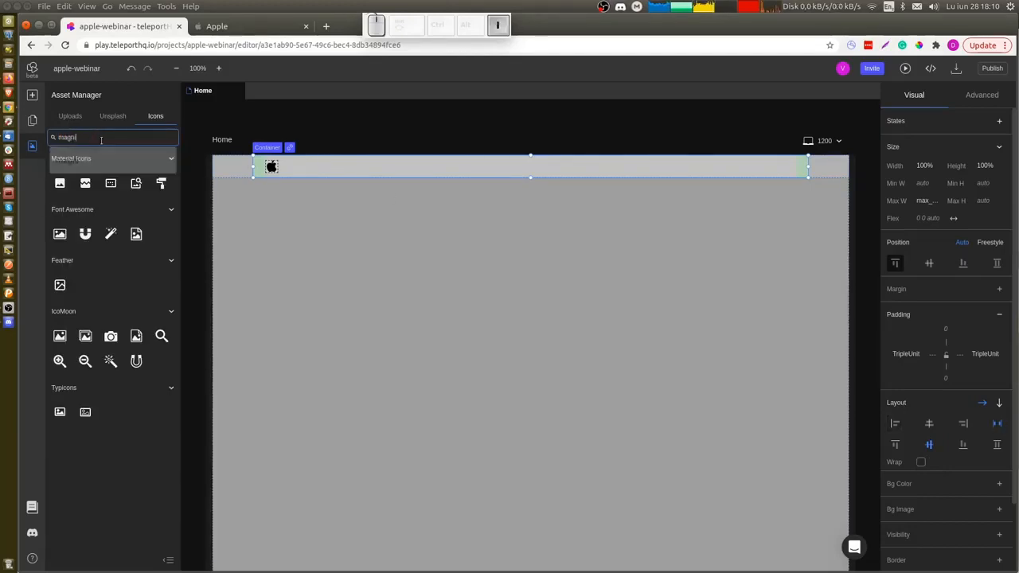
pyautogui.click(59, 183)
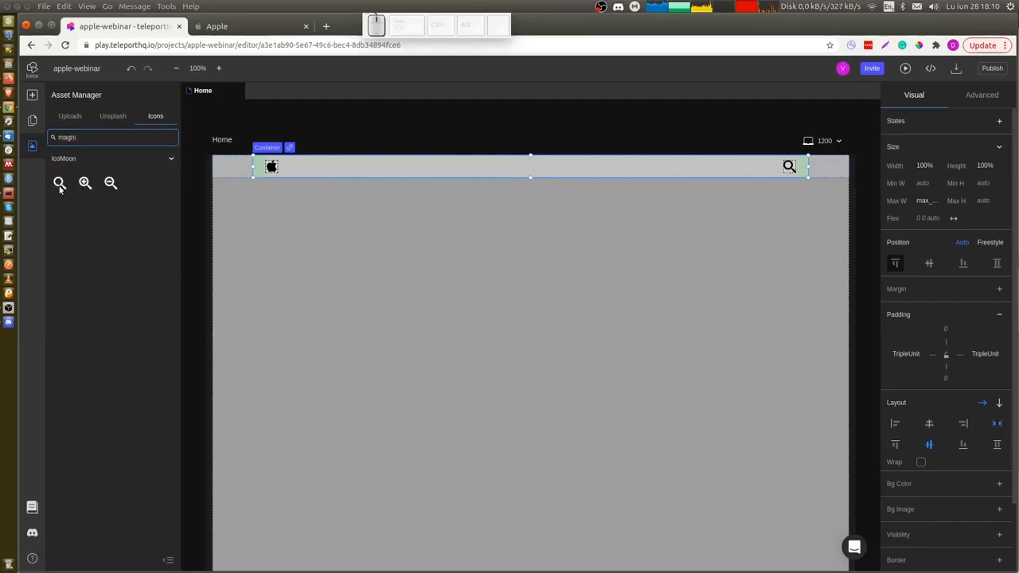
# Search the icons for "suitcase" and add the suitcase icon to the inner container.
pyautogui.doubleClick(102, 137)
pyautogui.write('suitcase')
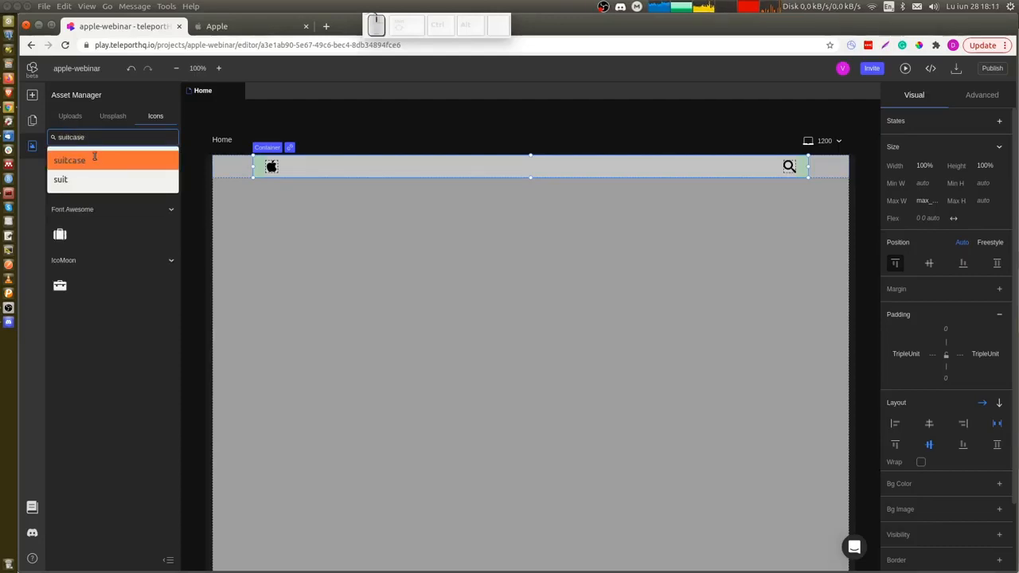
pyautogui.click(94, 159)
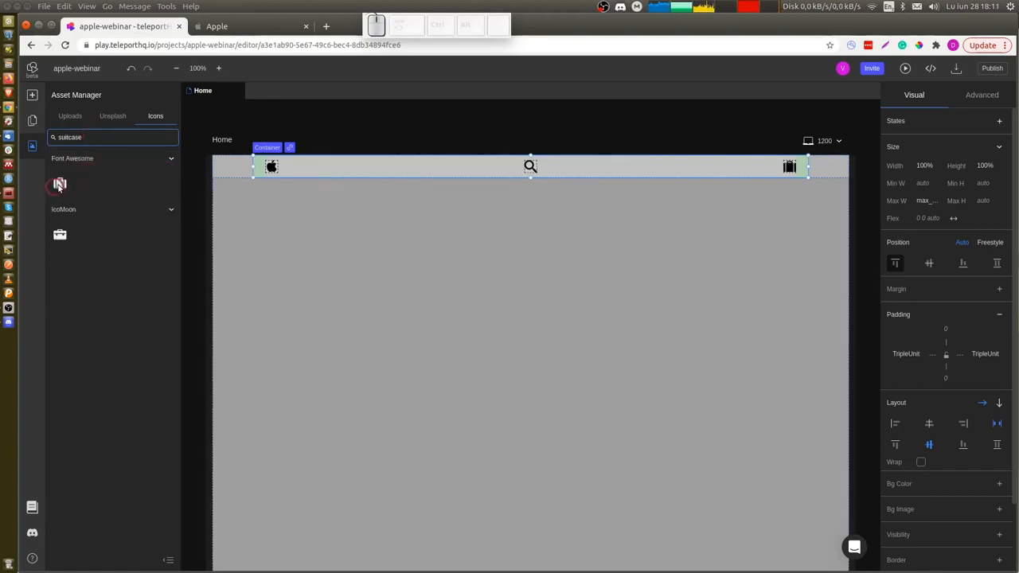
# Select all three icons and set their colour to the F5F5F7 Gray token.
pyautogui.click(787, 167)
pyautogui.click(529, 169)
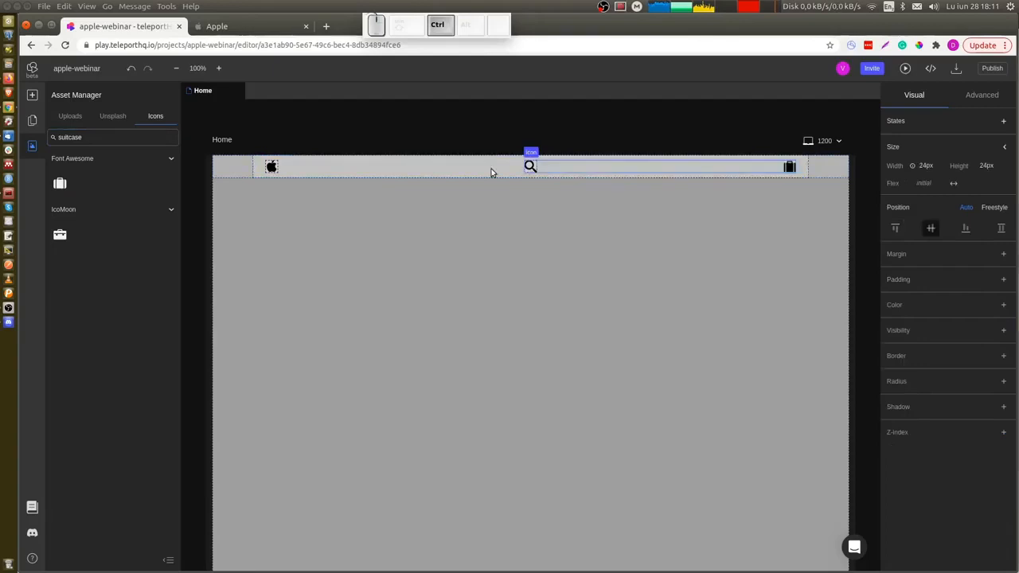
pyautogui.click(270, 168)
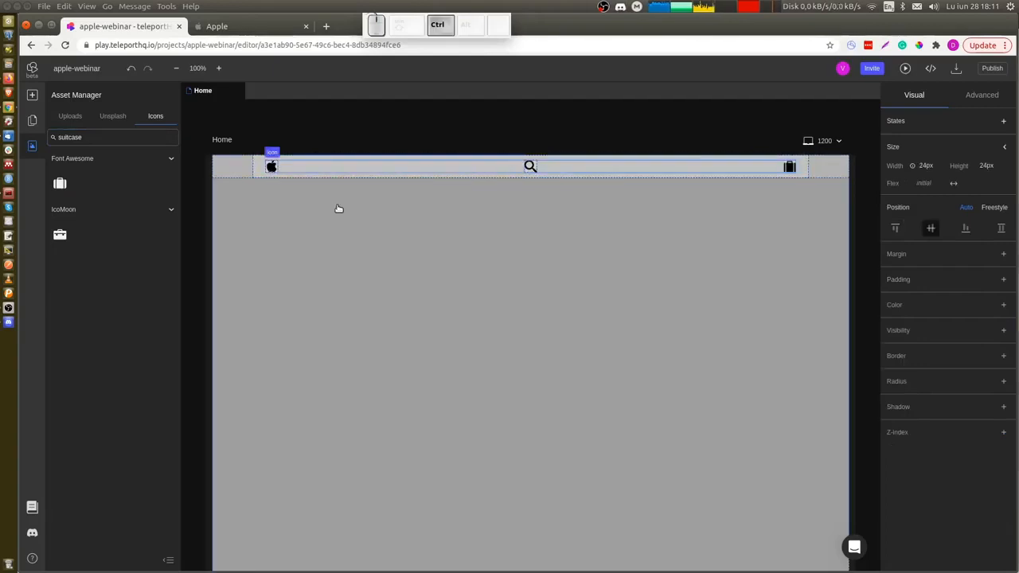
pyautogui.hotkey('ctrl', 'Tab')
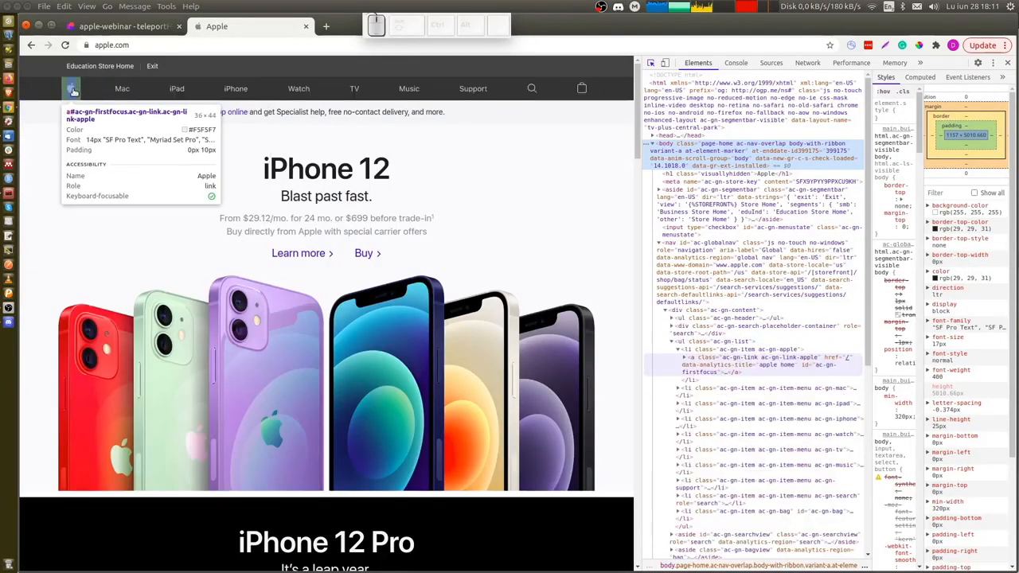
pyautogui.hotkey('ctrl', 'shift', 'Tab')
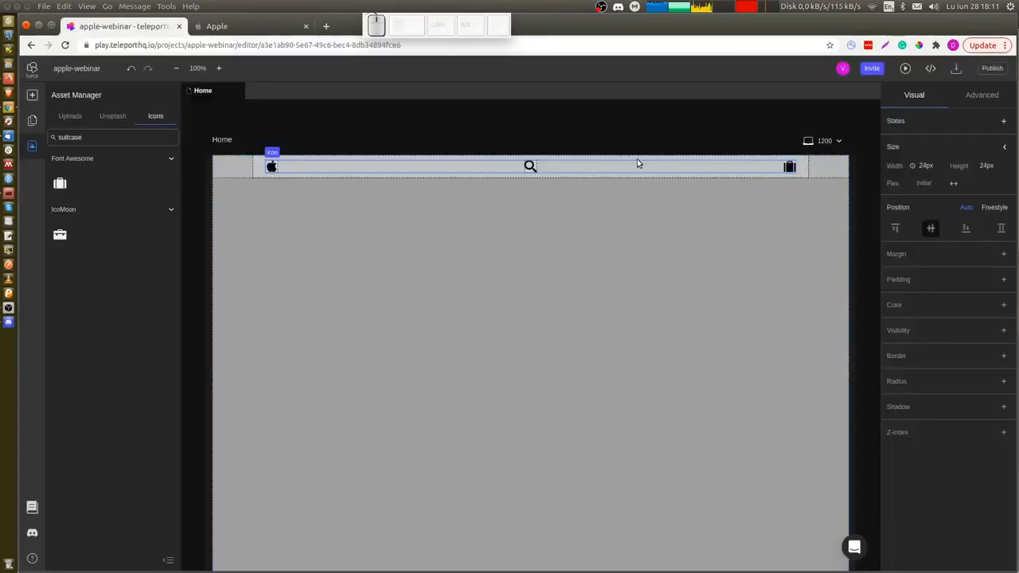
pyautogui.click(1003, 308)
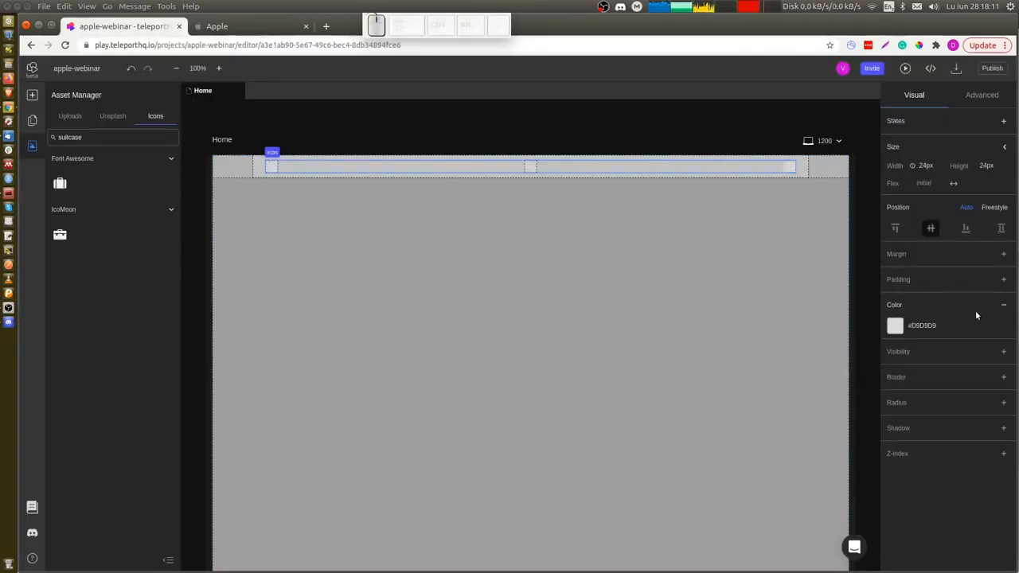
pyautogui.click(920, 326)
pyautogui.scroll(-2, 932, 390)
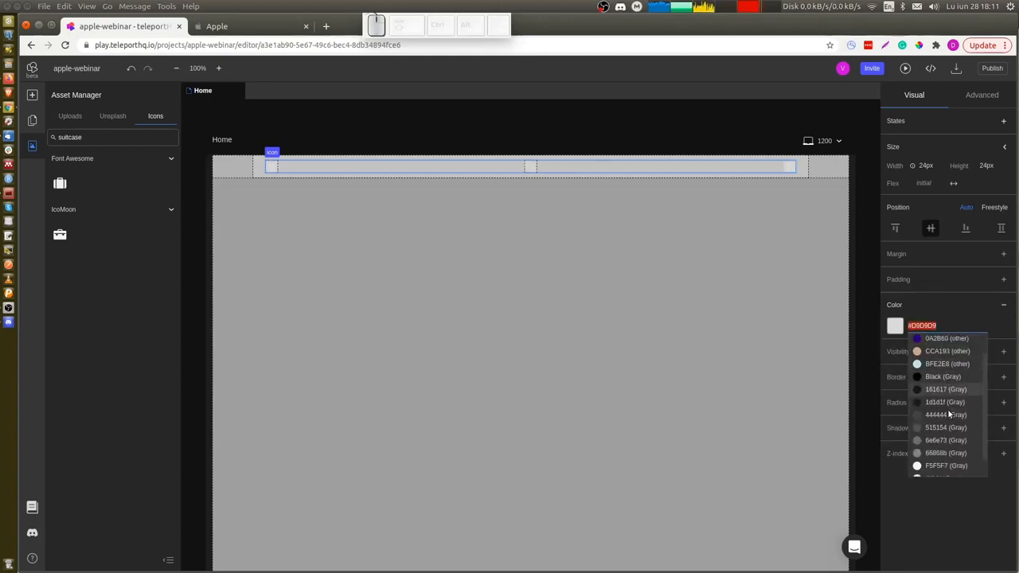
pyautogui.click(945, 445)
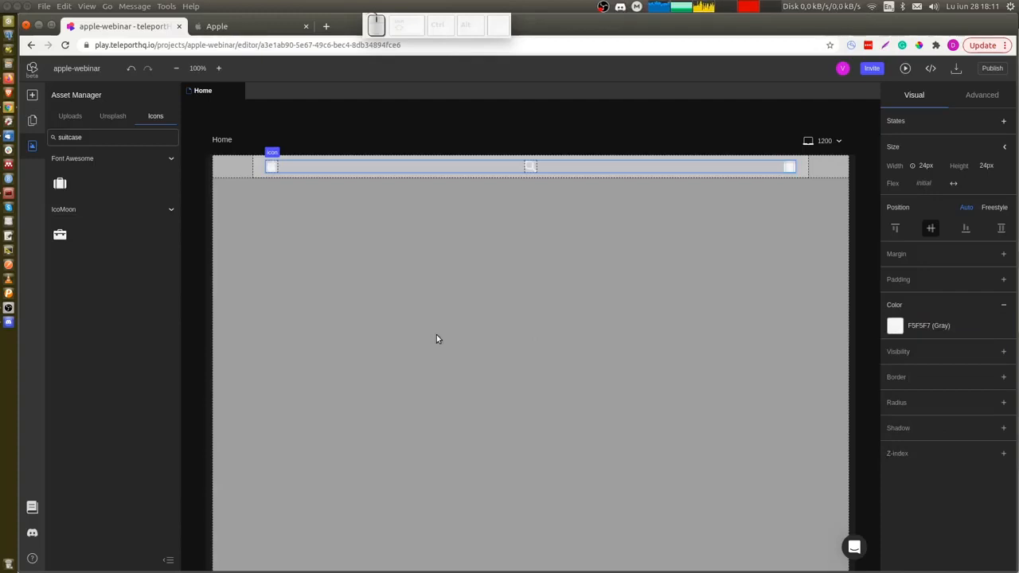
# Insert a text element right after the apple icon in the inner container, selecting it in the layers tree.
pyautogui.hotkey('ctrl', 'shift', 's')
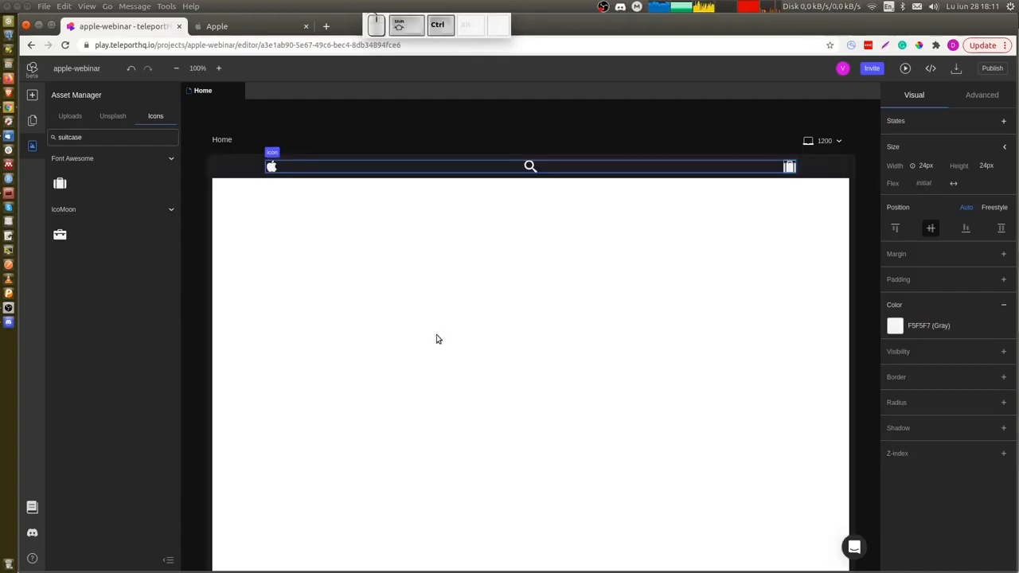
pyautogui.hotkey('ctrl', 'shift', 's')
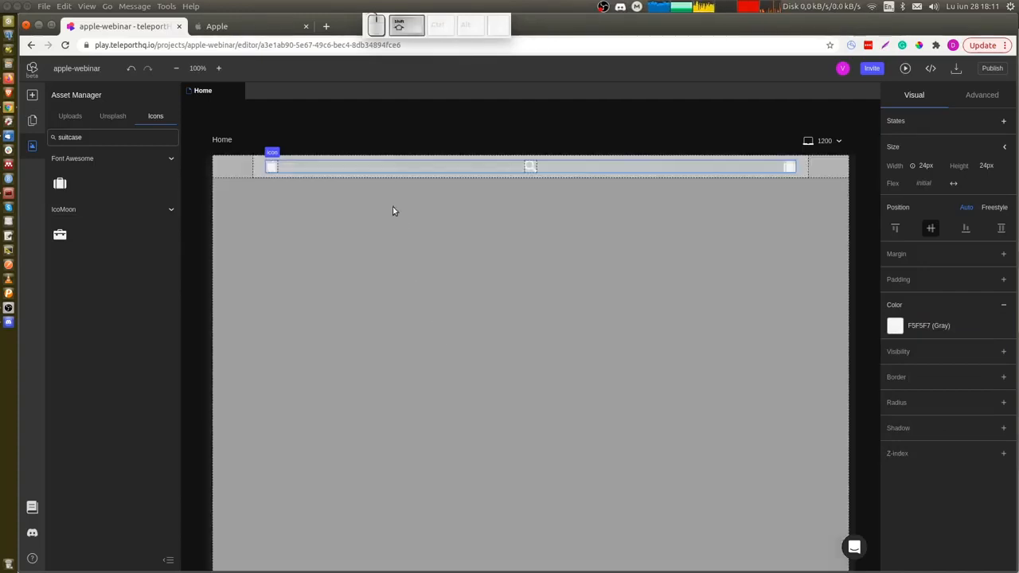
pyautogui.click(313, 165)
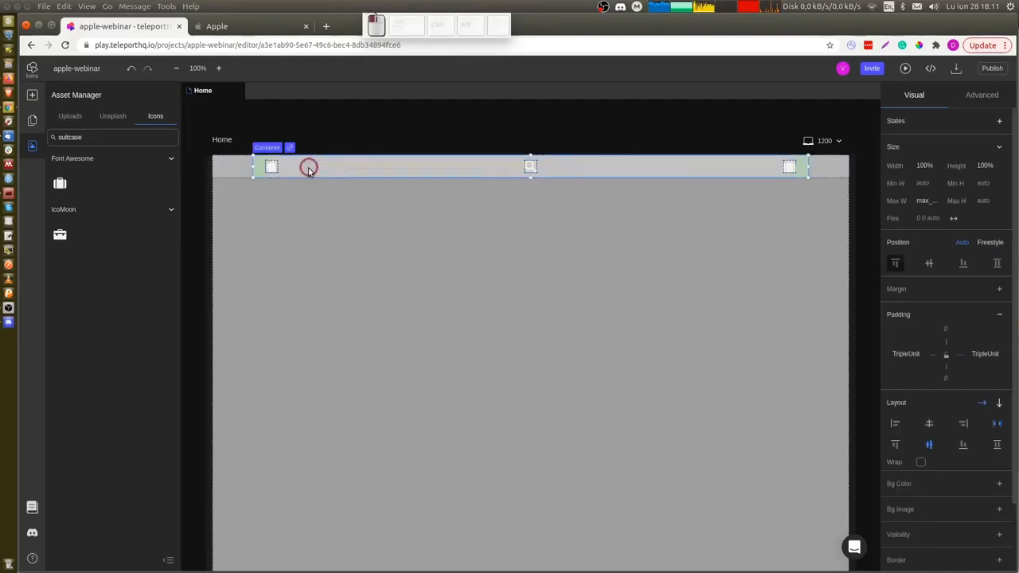
pyautogui.click(33, 122)
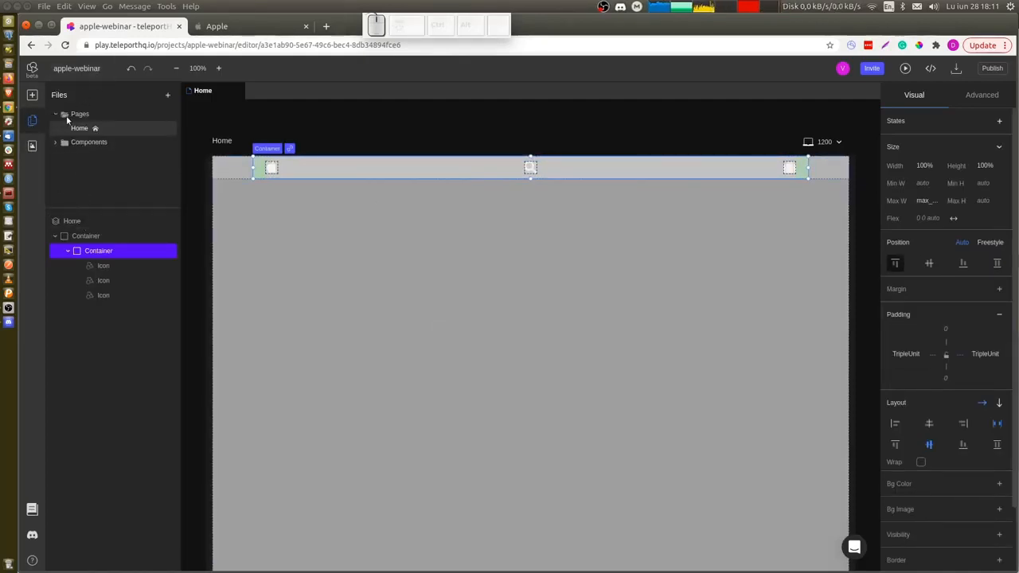
pyautogui.click(110, 265)
pyautogui.press('t')
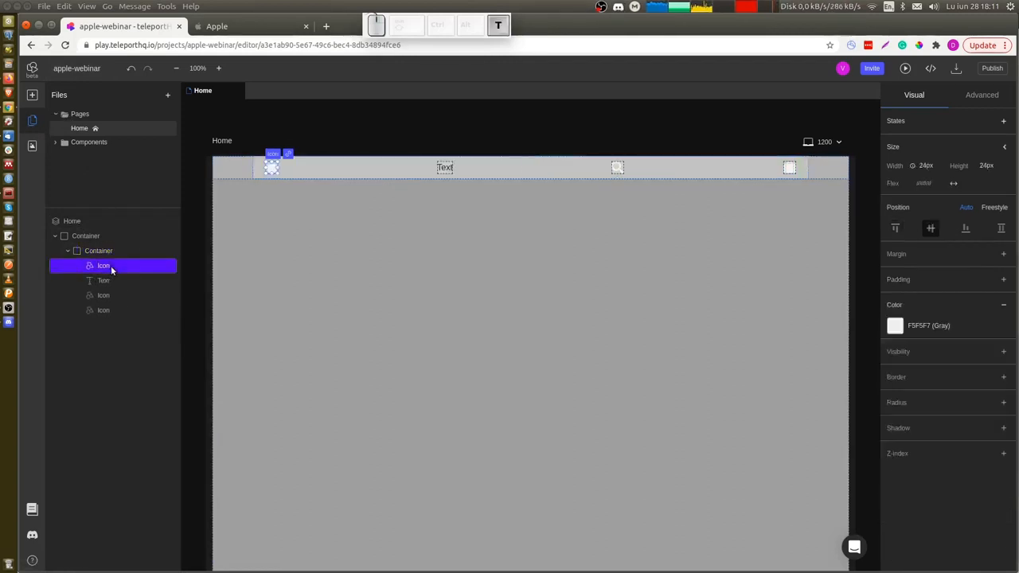
# Change the new text element's content to "Mac".
pyautogui.click(111, 280)
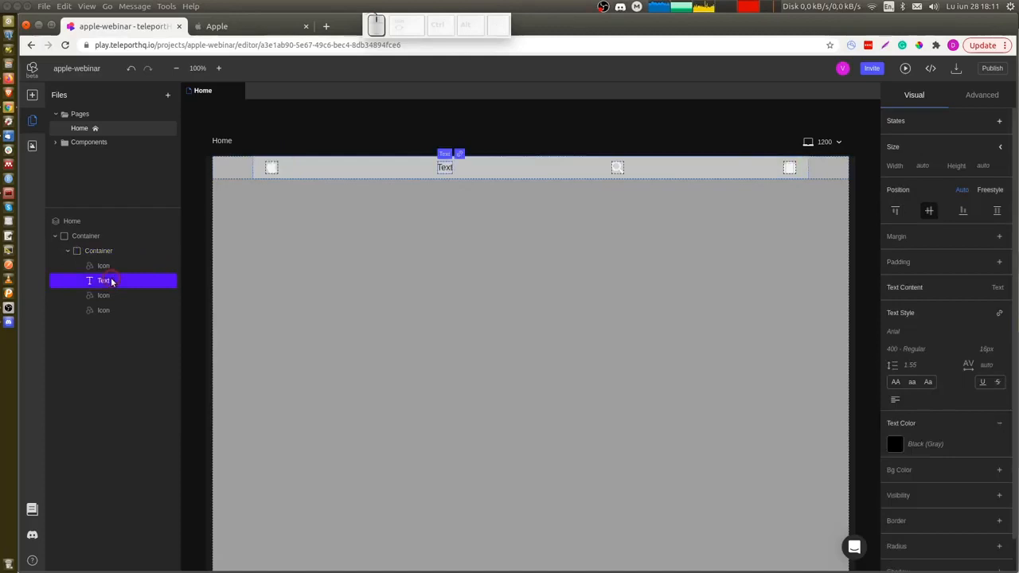
pyautogui.doubleClick(445, 169)
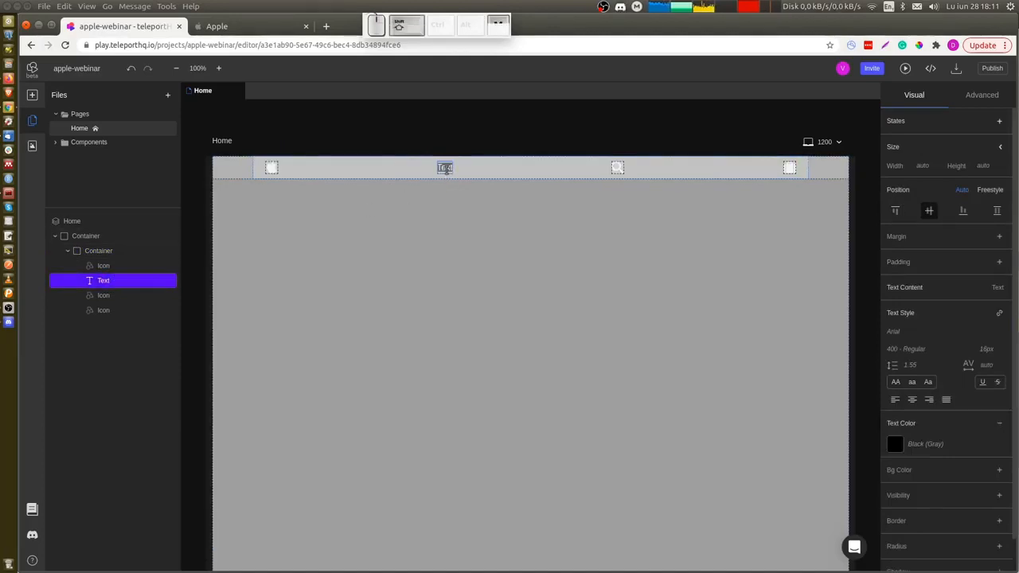
pyautogui.write('Mac')
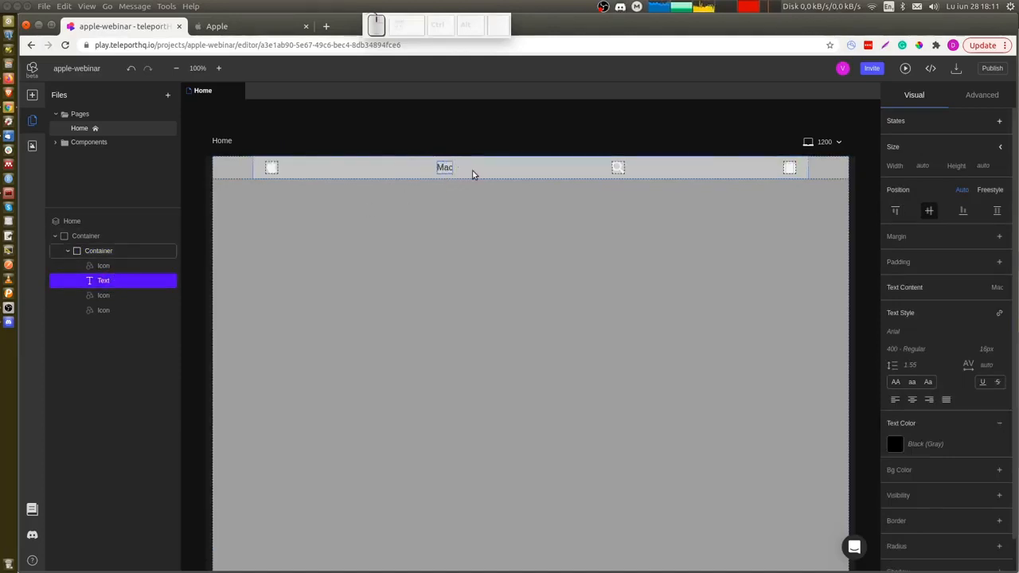
pyautogui.click(460, 173)
pyautogui.click(446, 169)
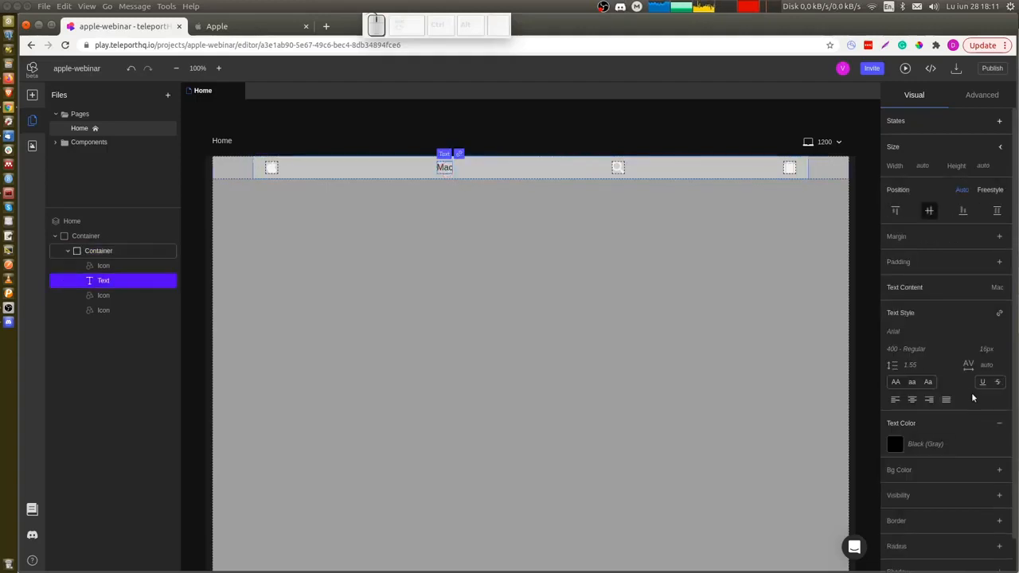
# Set the Mac text's colour to the F5F5F7 Gray token.
pyautogui.click(923, 447)
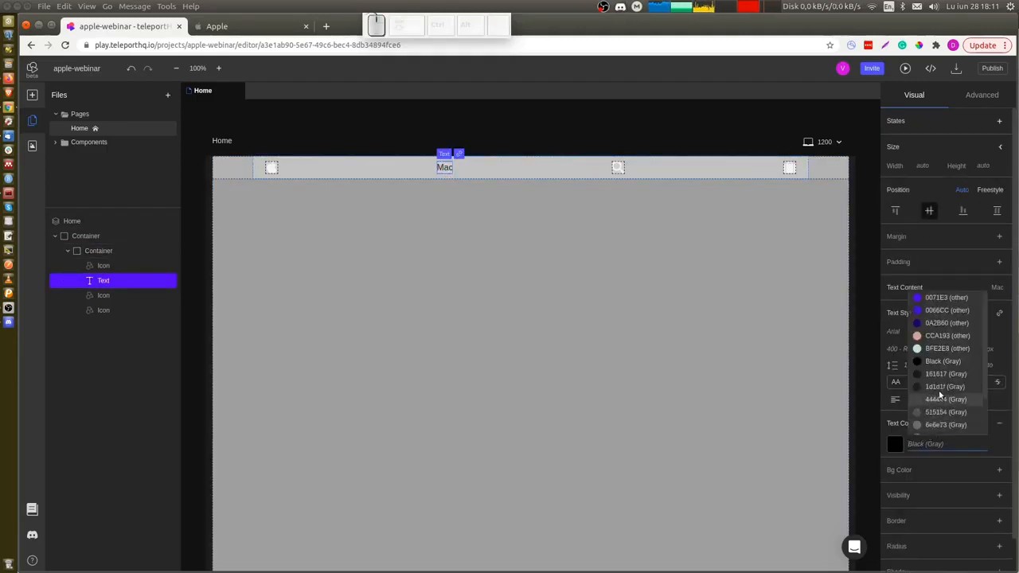
pyautogui.scroll(-2, 940, 391)
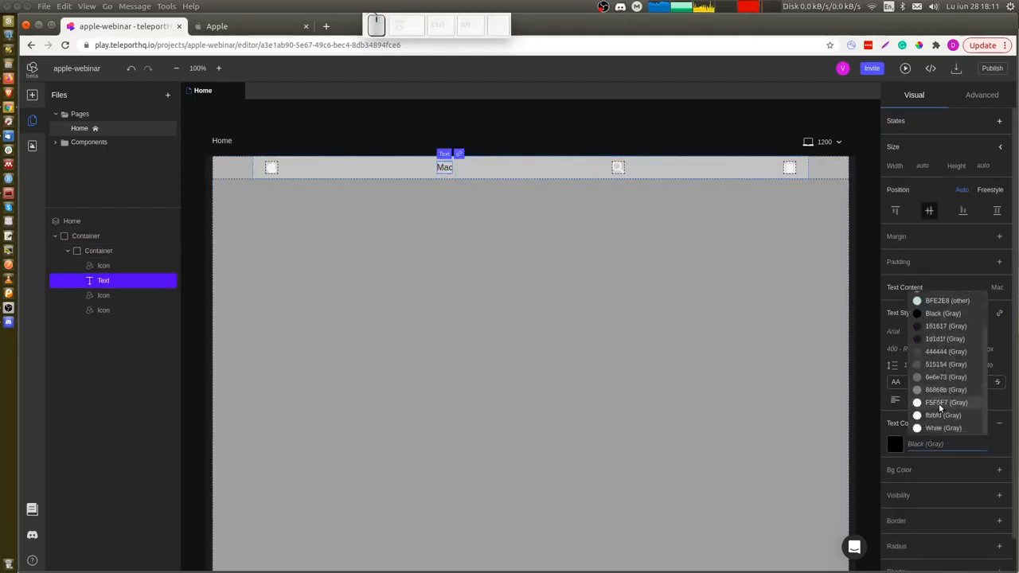
pyautogui.click(940, 404)
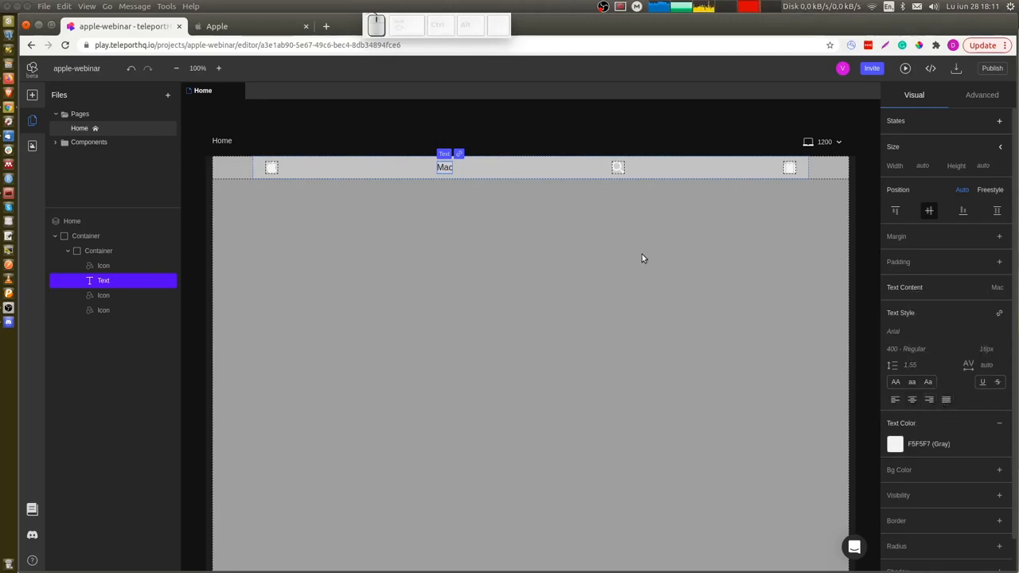
# Compare with the Apple reference tab and apply the link_navbar text style to the Mac text.
pyautogui.hotkey('ctrl', 'Tab')
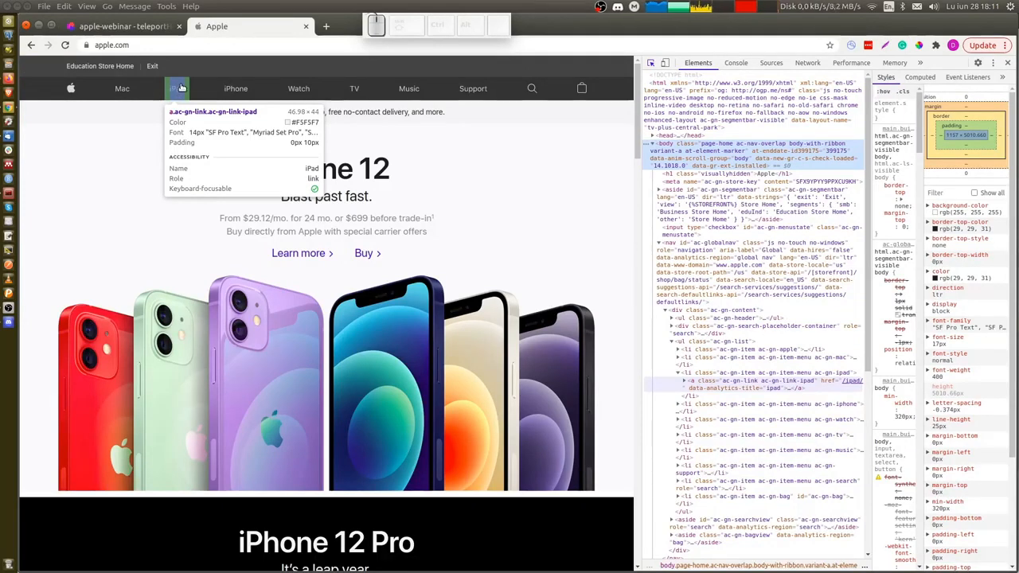
pyautogui.hotkey('ctrl', 'shift', 'Tab')
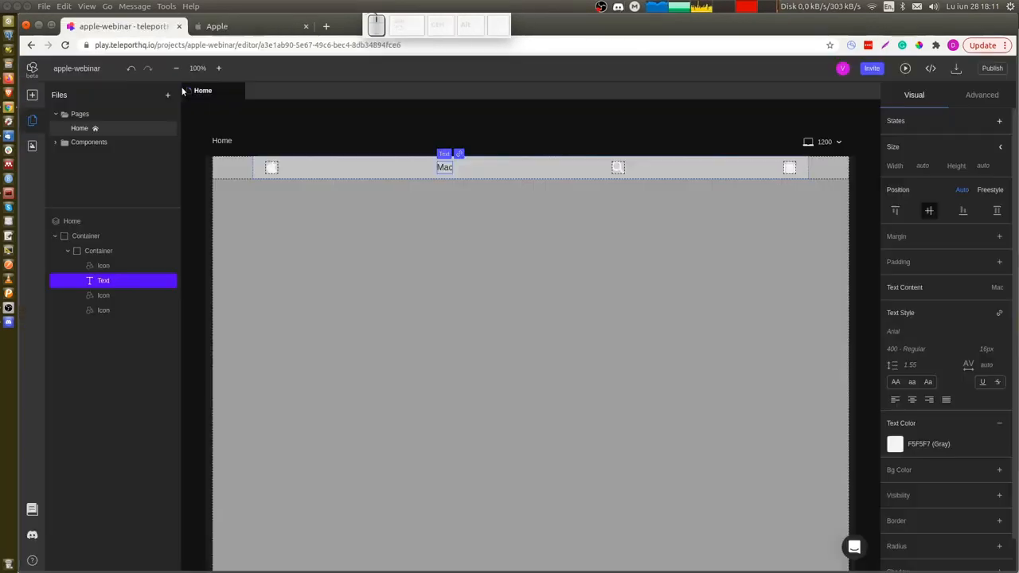
pyautogui.click(1000, 314)
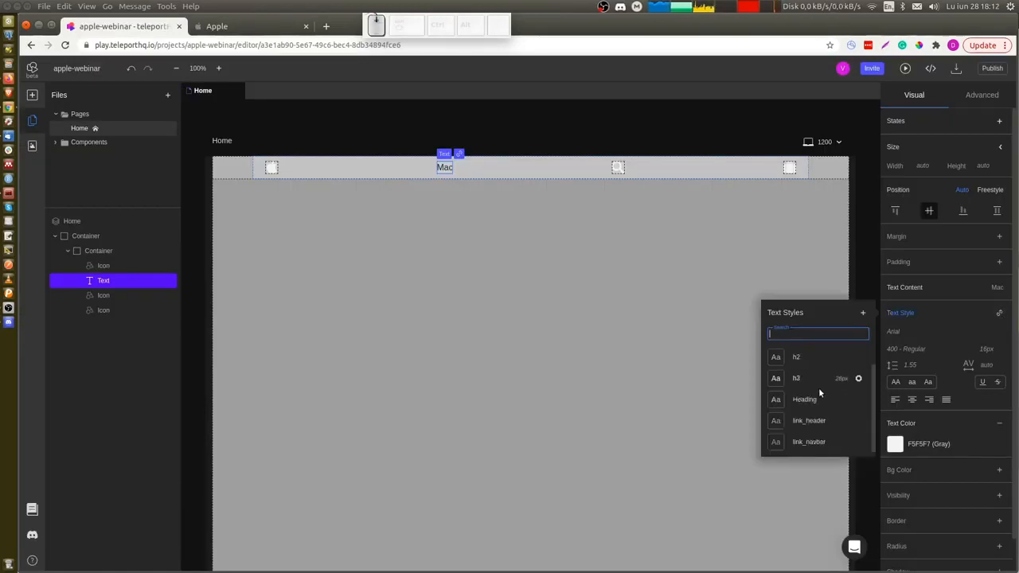
pyautogui.click(808, 442)
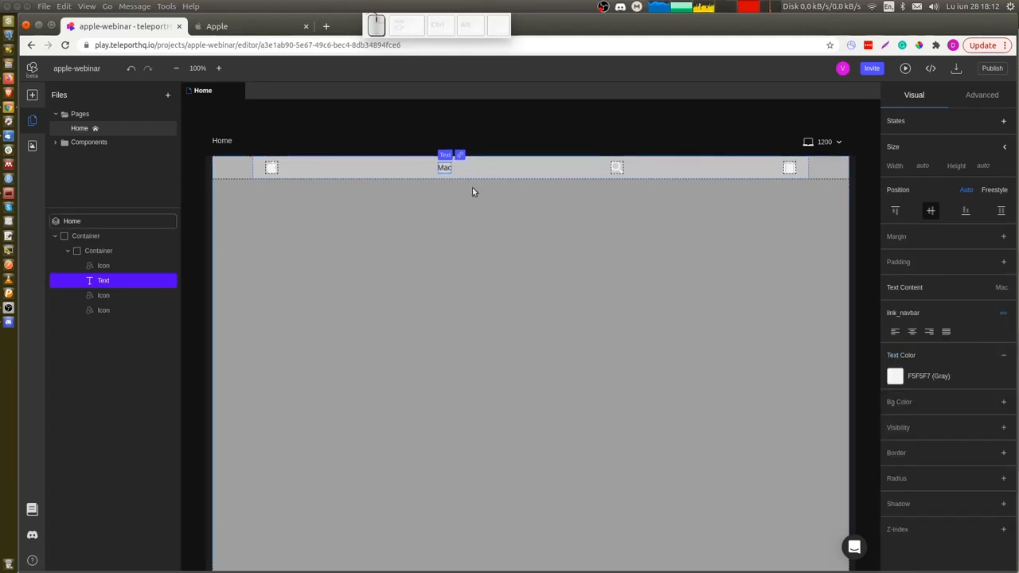
# Duplicate the Mac text element to create five text links in the navigation bar.
pyautogui.hotkey('ctrl', 'shift', 'x')
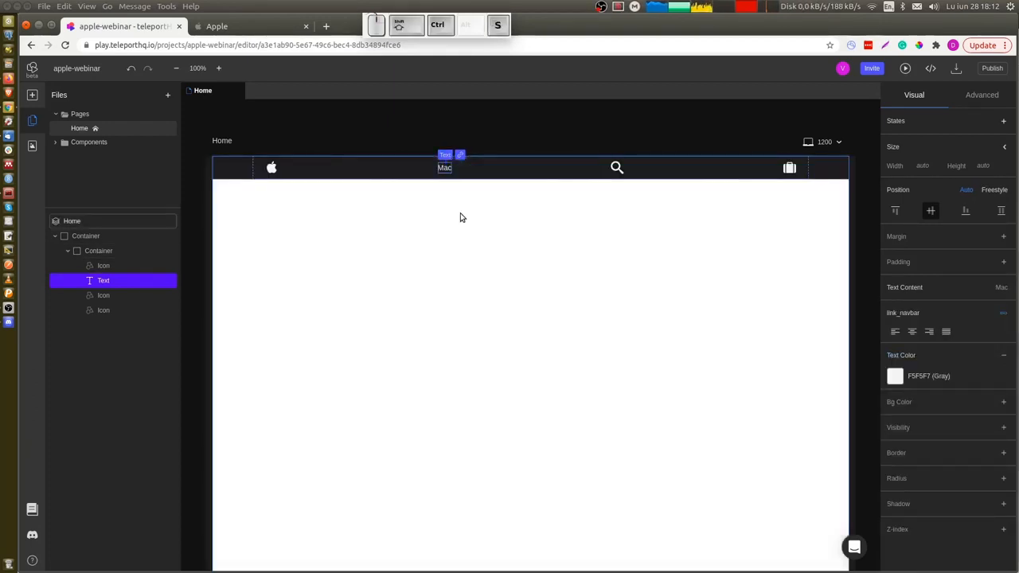
pyautogui.press('ctrl')
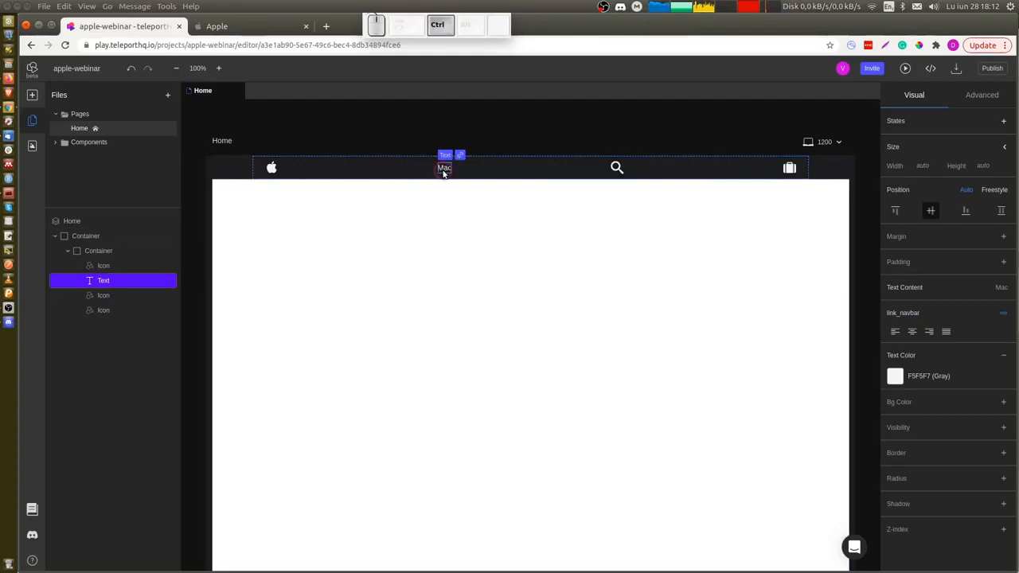
pyautogui.hotkey('ctrl', 'd')
pyautogui.hotkey('ctrl', 'd')
pyautogui.hotkey('ctrl', 'd')
pyautogui.hotkey('ctrl', 'd')
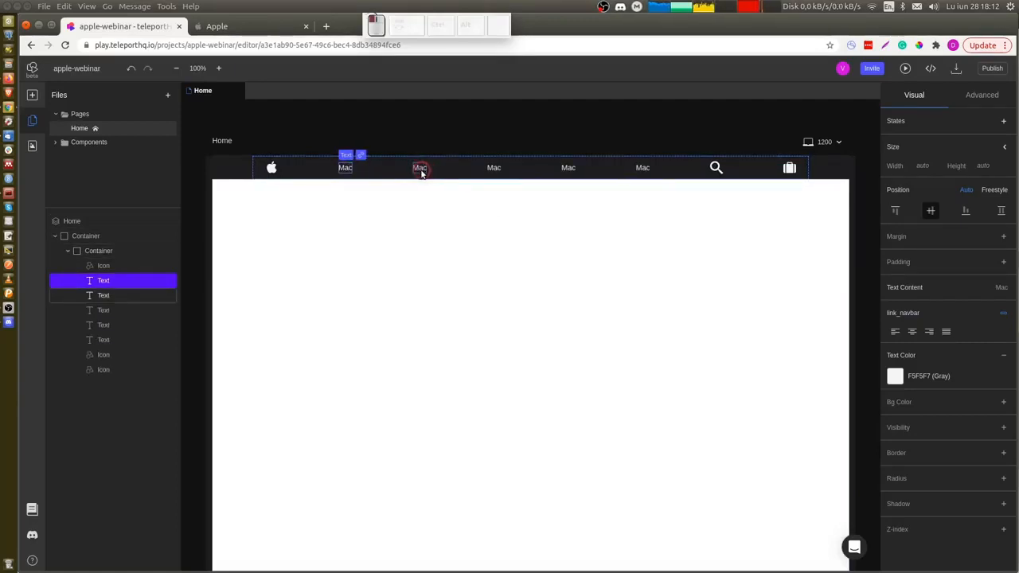
# Rename the second and third text links to iPad and iPhone.
pyautogui.click(420, 168)
pyautogui.hotkey('ctrl', 'Tab')
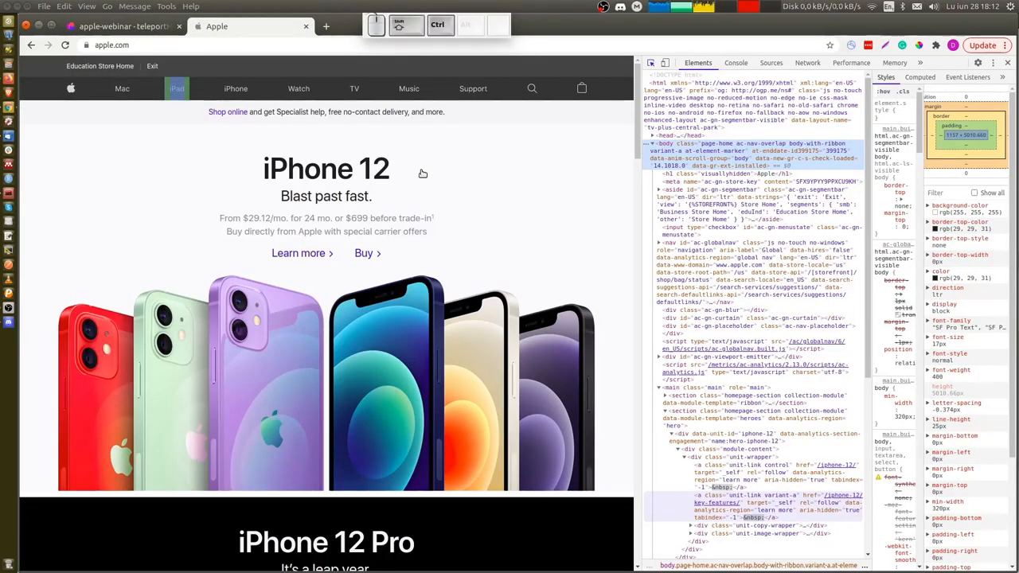
pyautogui.hotkey('ctrl', 'Tab')
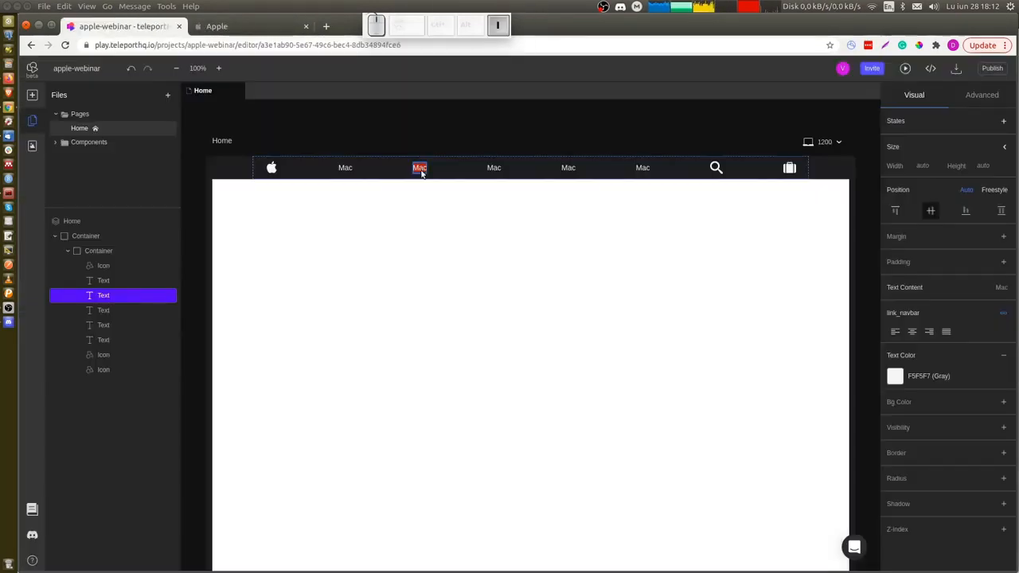
pyautogui.write('iPad')
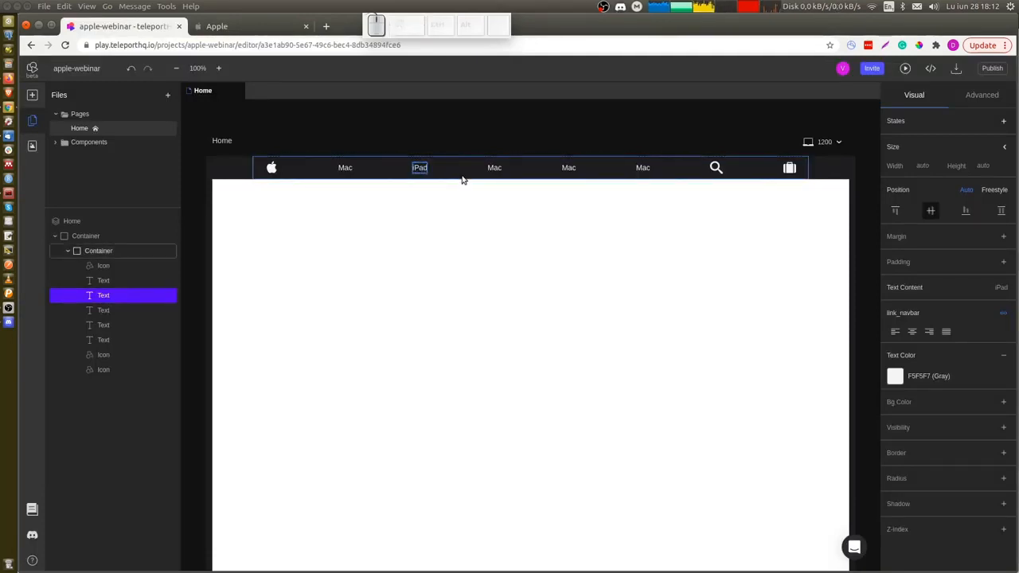
pyautogui.press('Escape')
pyautogui.press('Tab')
pyautogui.press('Return')
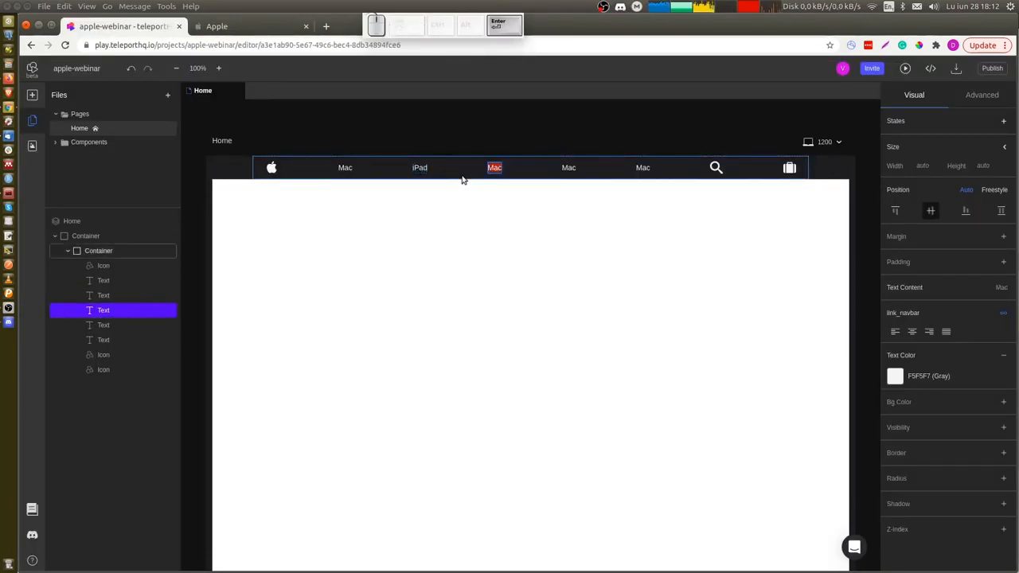
pyautogui.write('iPhone')
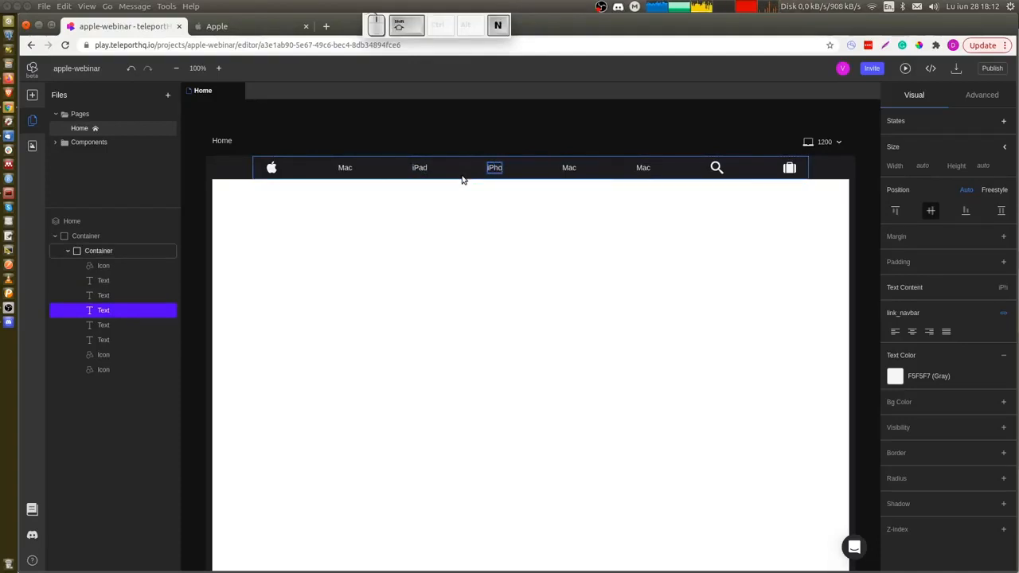
# Rename the fourth and fifth text links to Music and TV.
pyautogui.doubleClick(573, 167)
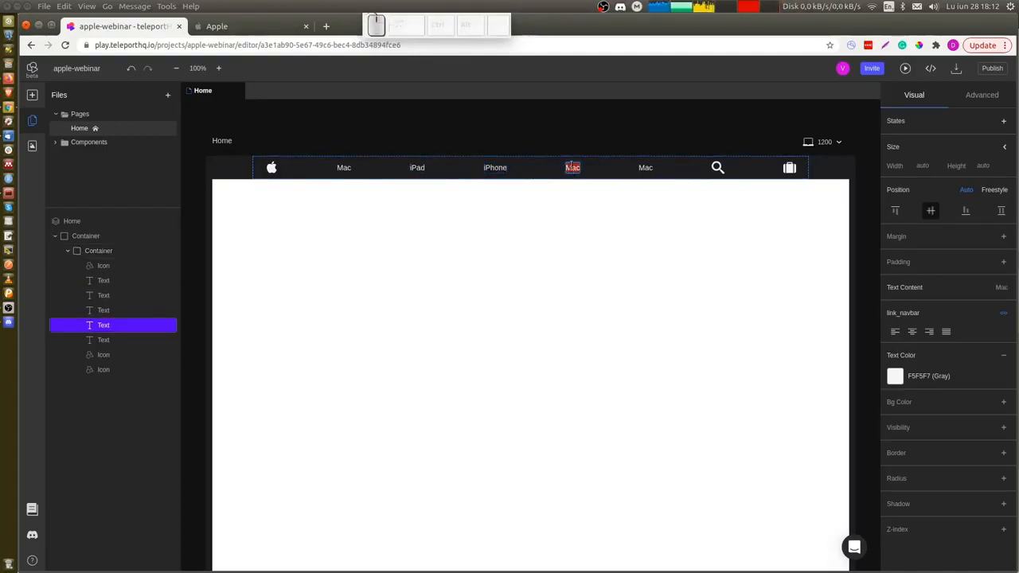
pyautogui.write('Music')
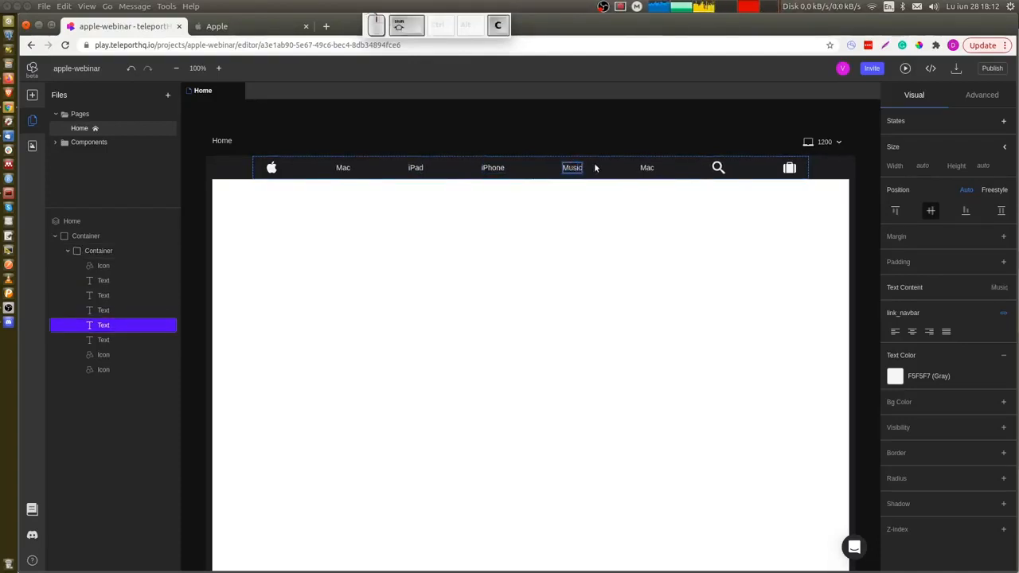
pyautogui.doubleClick(646, 167)
pyautogui.write('T')
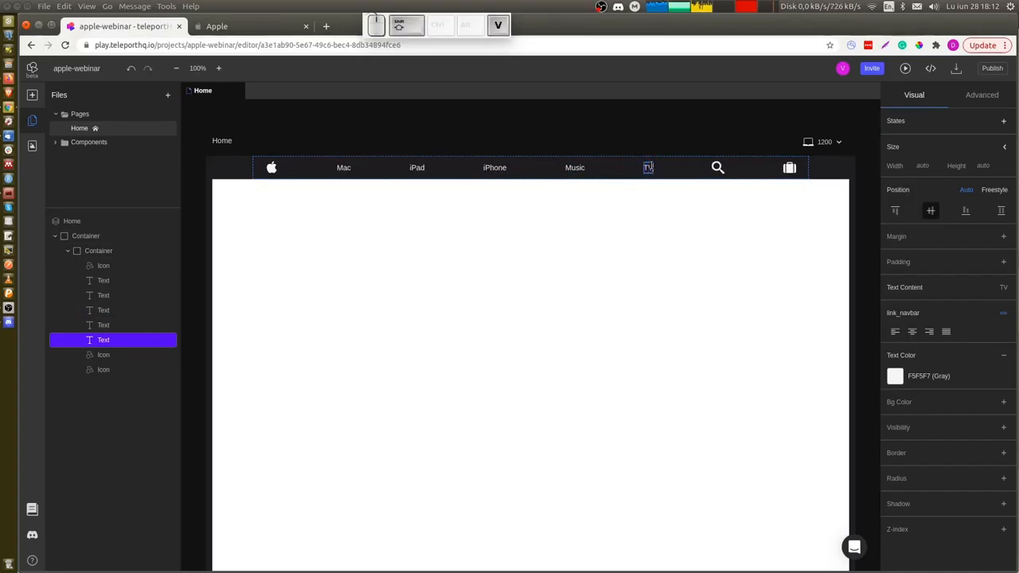
pyautogui.write('V')
# Duplicate the TV link and rename the copy to Support.
pyautogui.hotkey('ctrl', 'd')
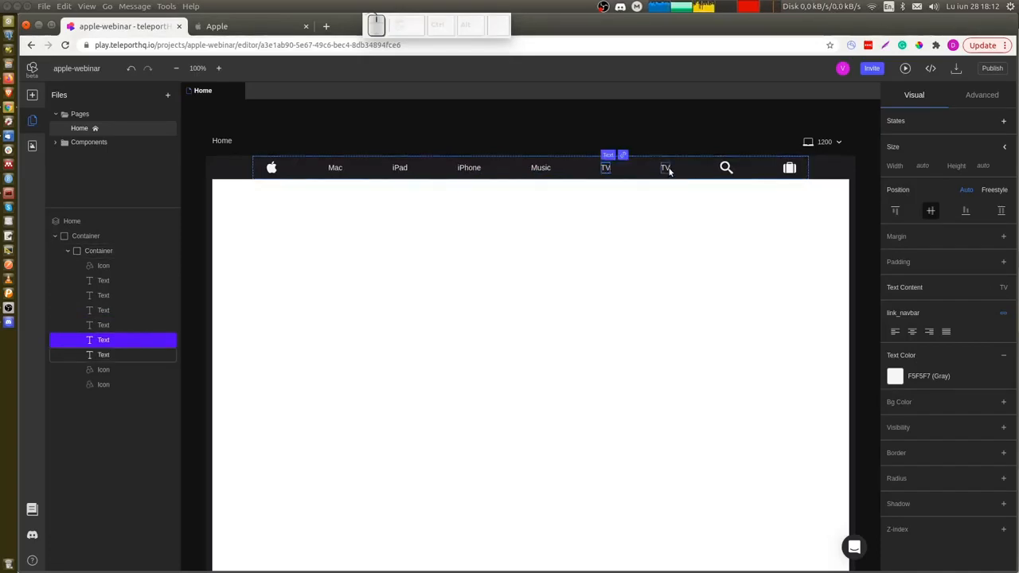
pyautogui.doubleClick(665, 168)
pyautogui.write('support')
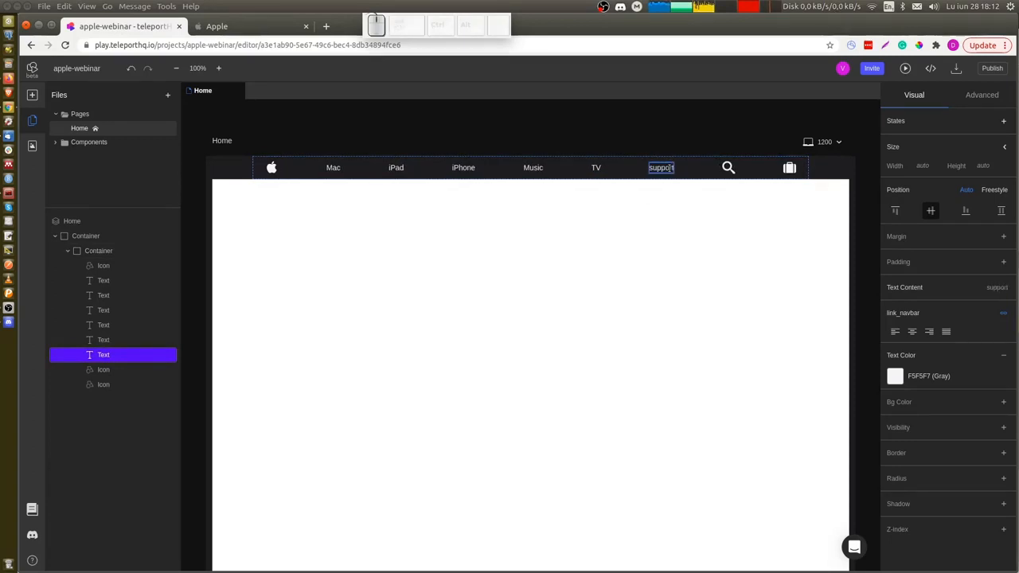
pyautogui.press('Left')
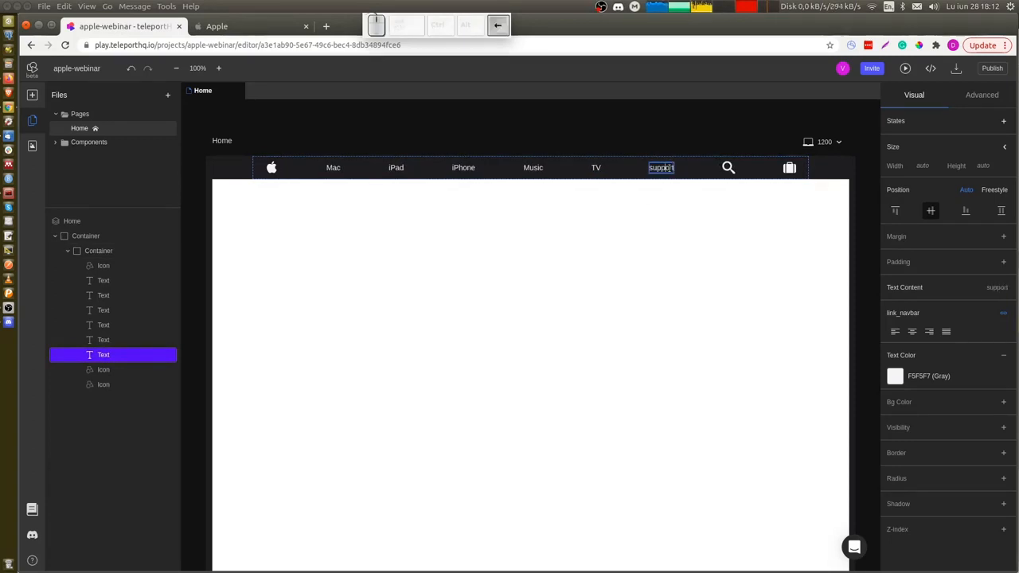
pyautogui.press('BackSpace')
pyautogui.write('S')
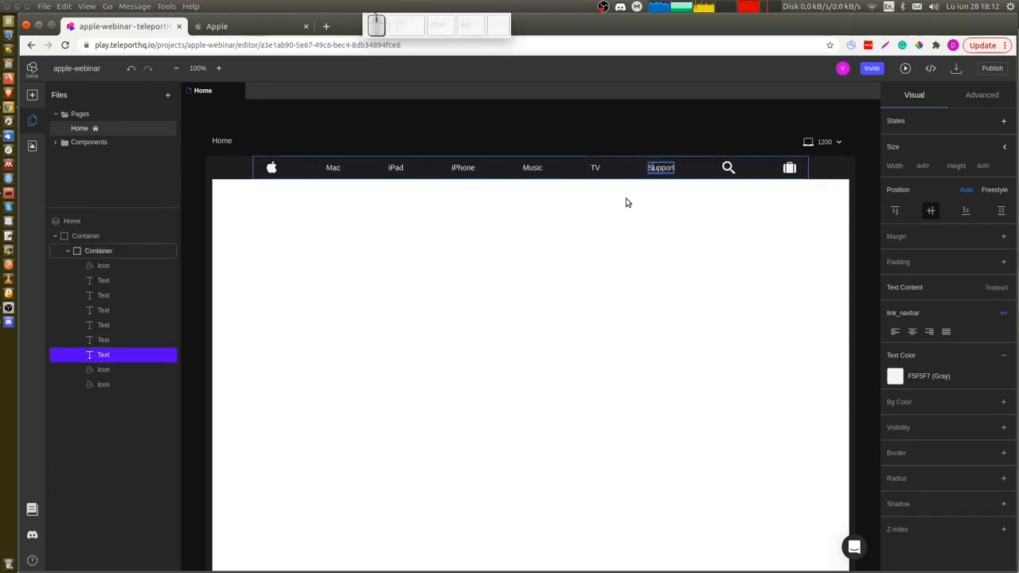
# Inspect the hero section's size on the Apple reference page.
pyautogui.click(621, 207)
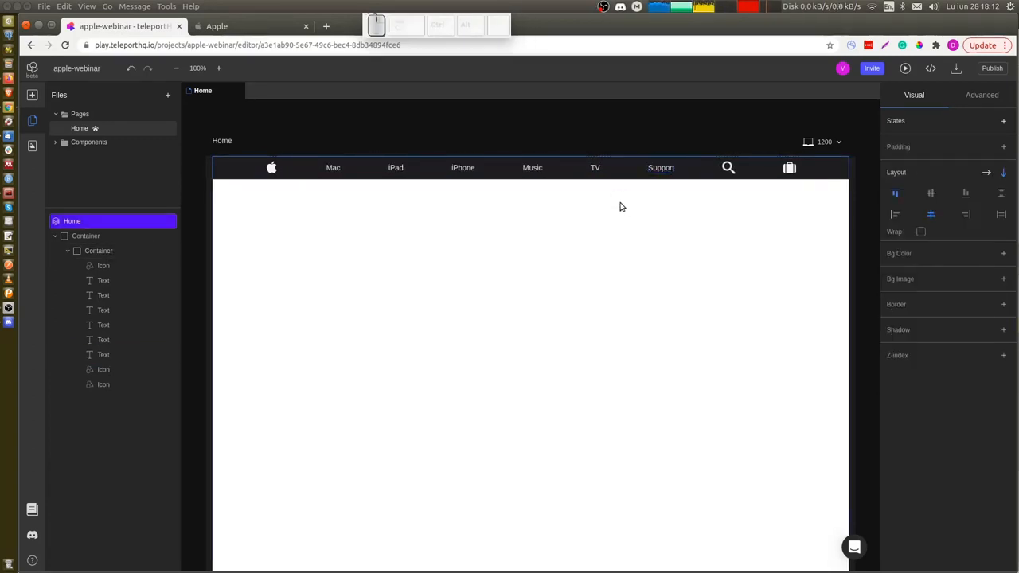
pyautogui.click(247, 179)
pyautogui.press('ctrl')
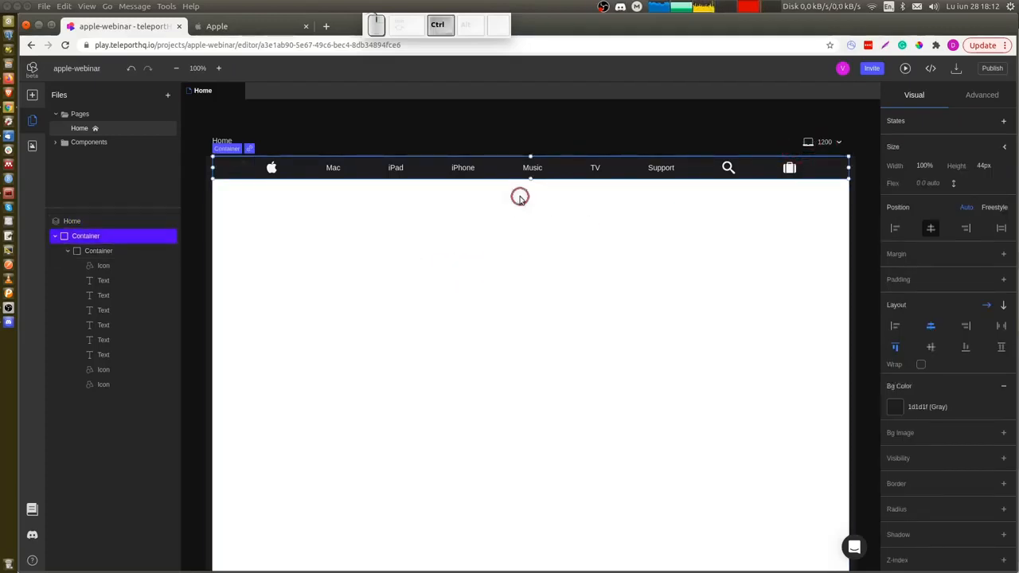
pyautogui.hotkey('ctrl', 'Tab')
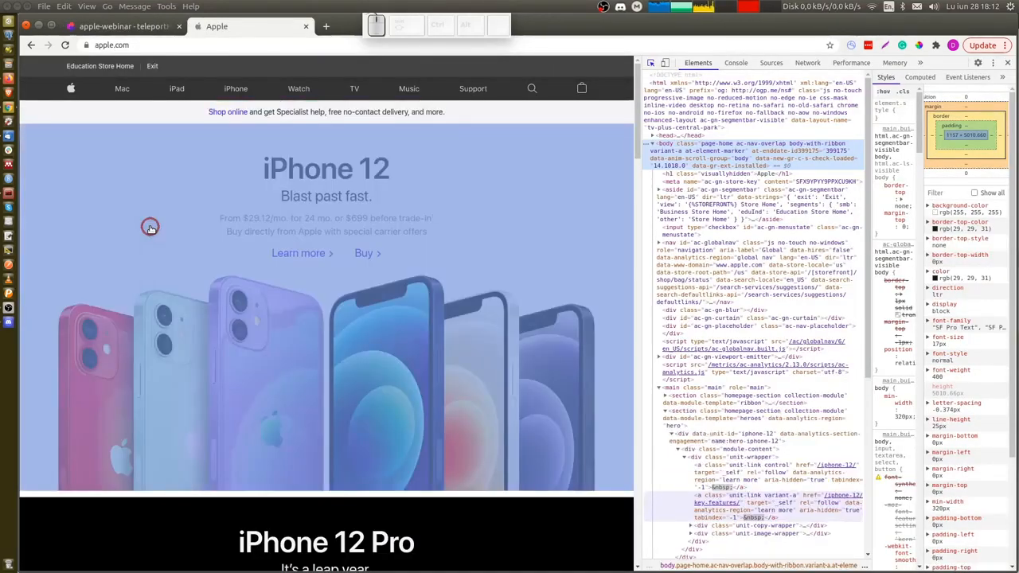
pyautogui.hotkey('ctrl', 'shift', 'c')
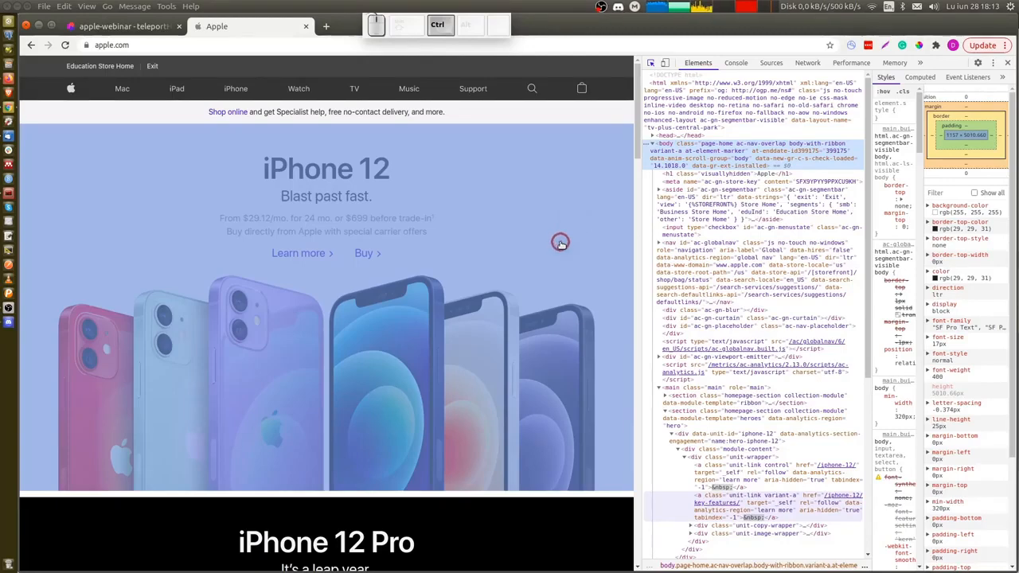
pyautogui.click(561, 243)
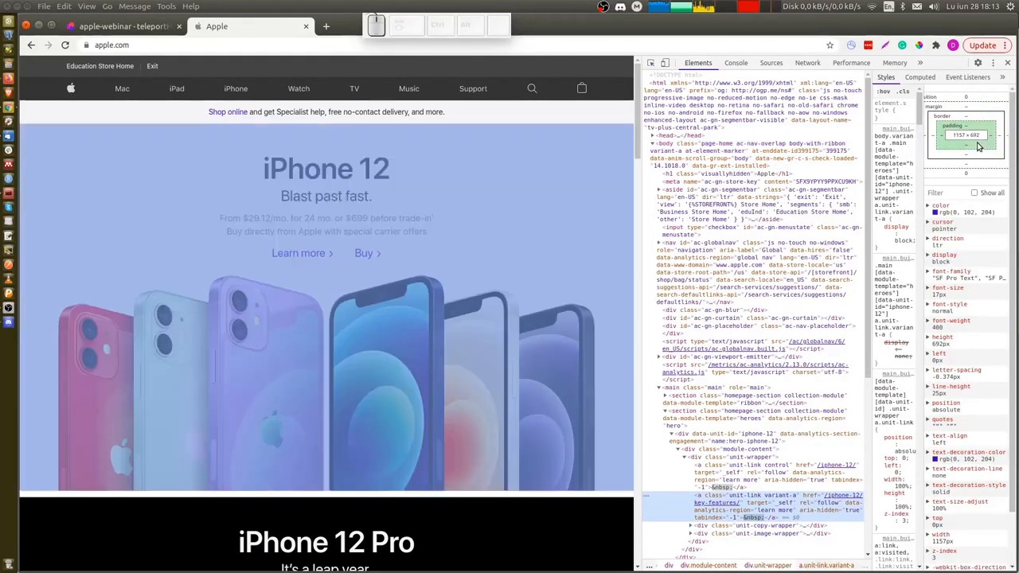
pyautogui.hotkey('ctrl', 'shift', 'Tab')
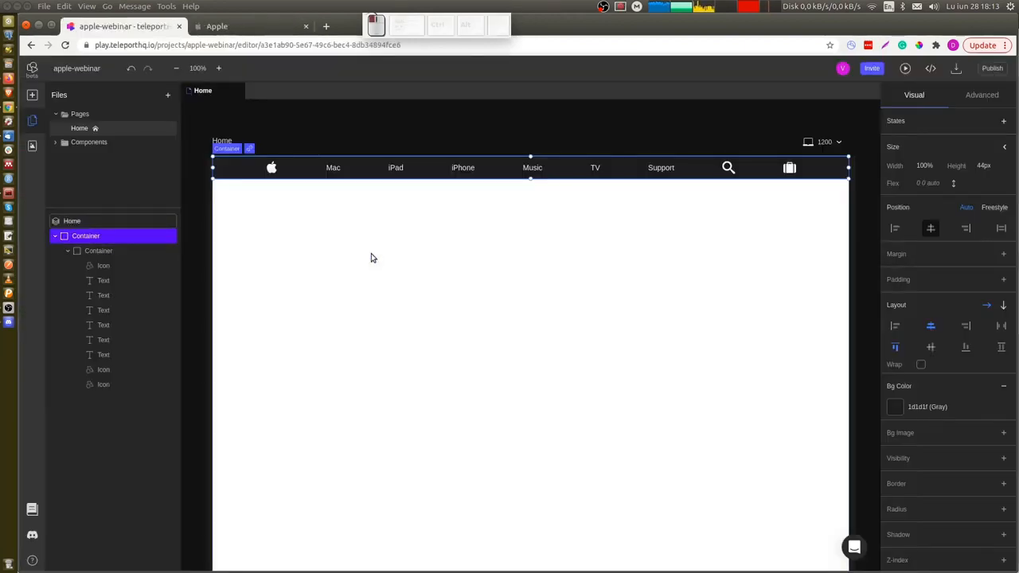
# Add a new container below the navigation bar and set its height to 692 px.
pyautogui.click(371, 258)
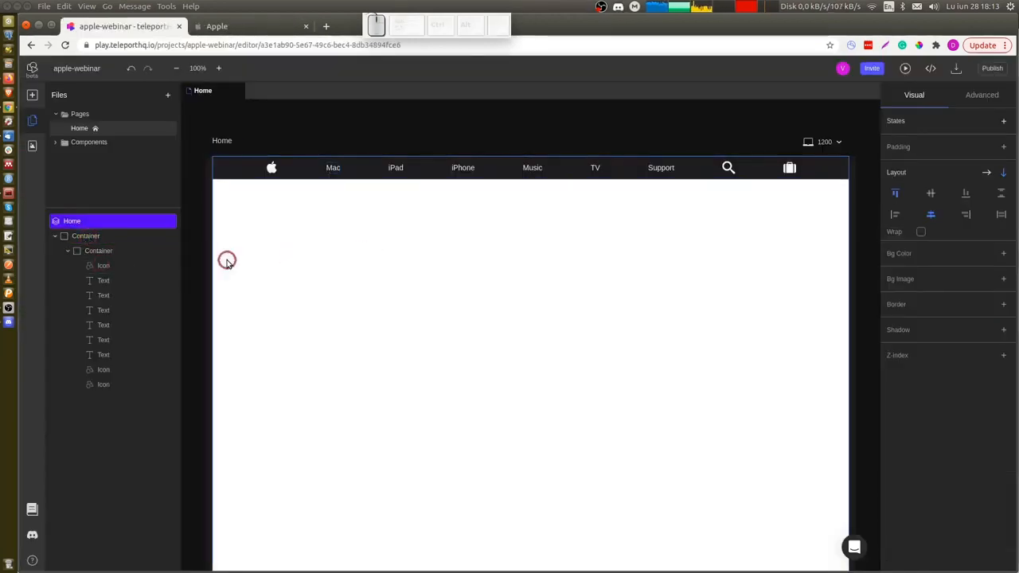
pyautogui.press('c')
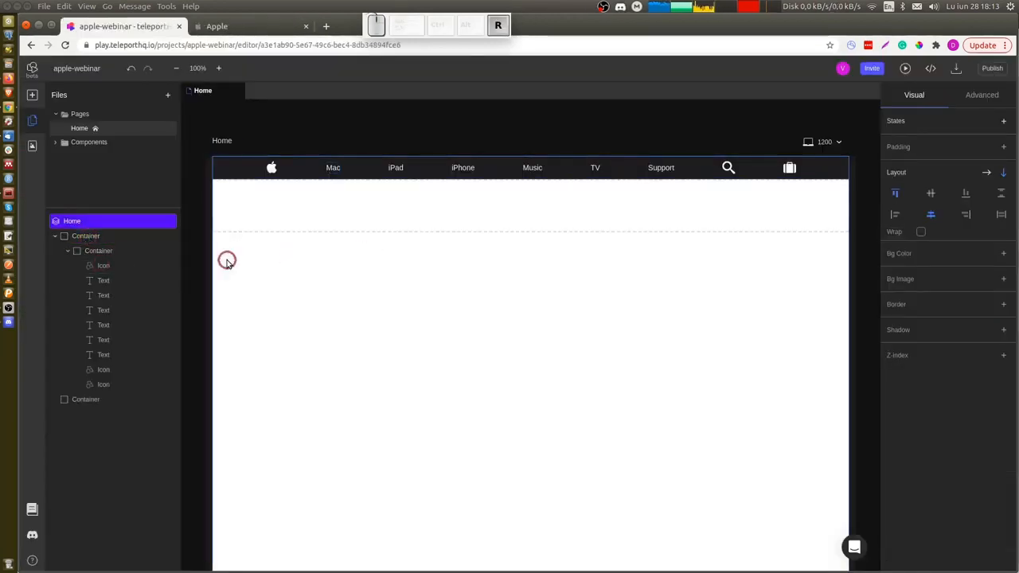
pyautogui.click(502, 206)
pyautogui.click(994, 166)
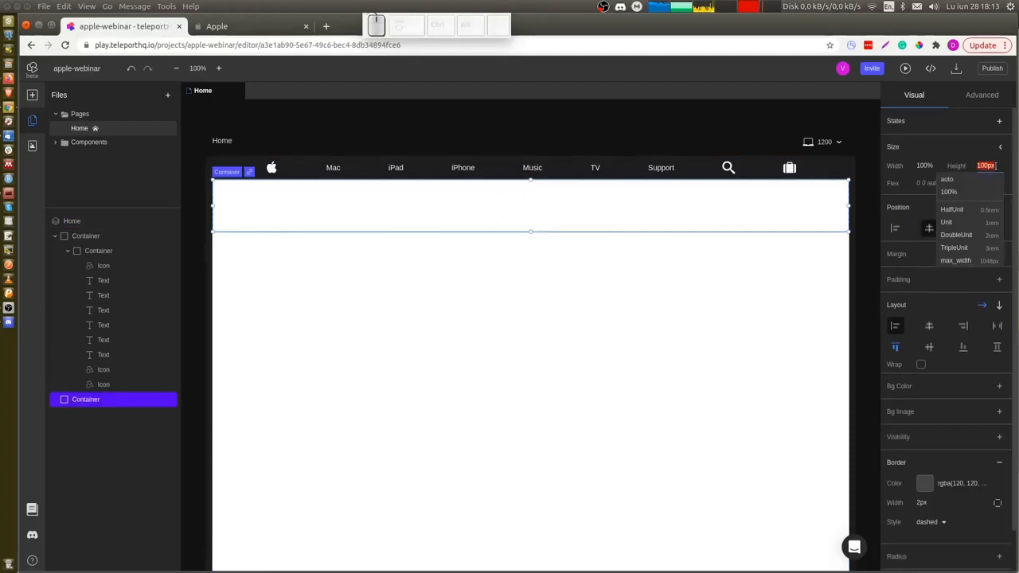
pyautogui.write('692')
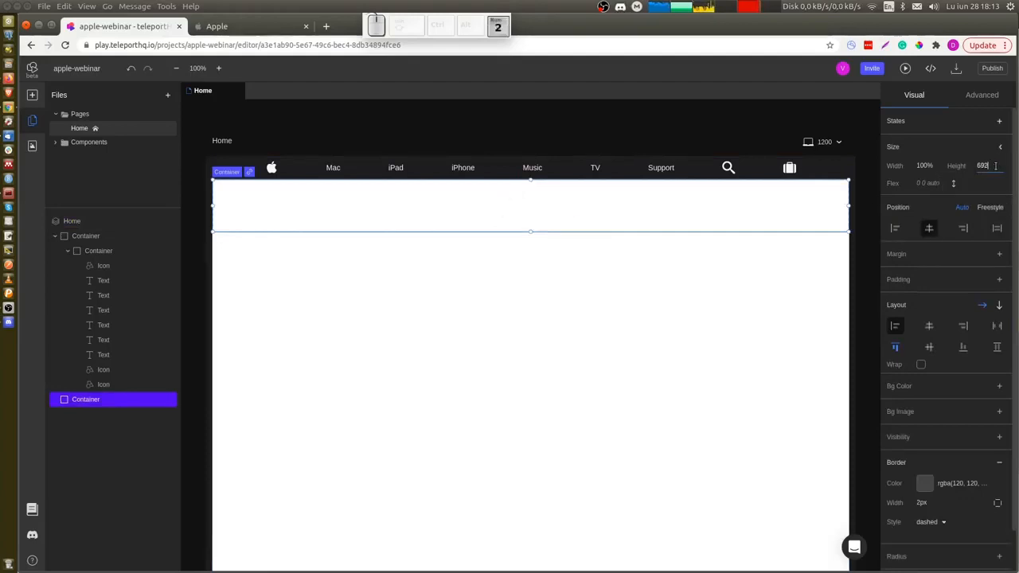
pyautogui.press('Return')
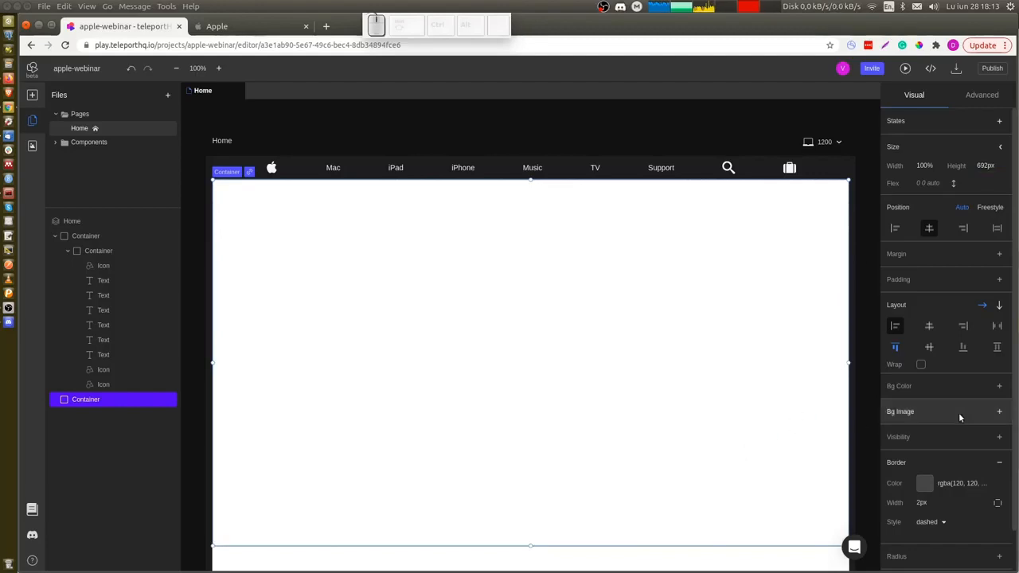
# Add a background image to the hero container, choosing the iPhone lineup image from the uploaded assets.
pyautogui.click(1000, 411)
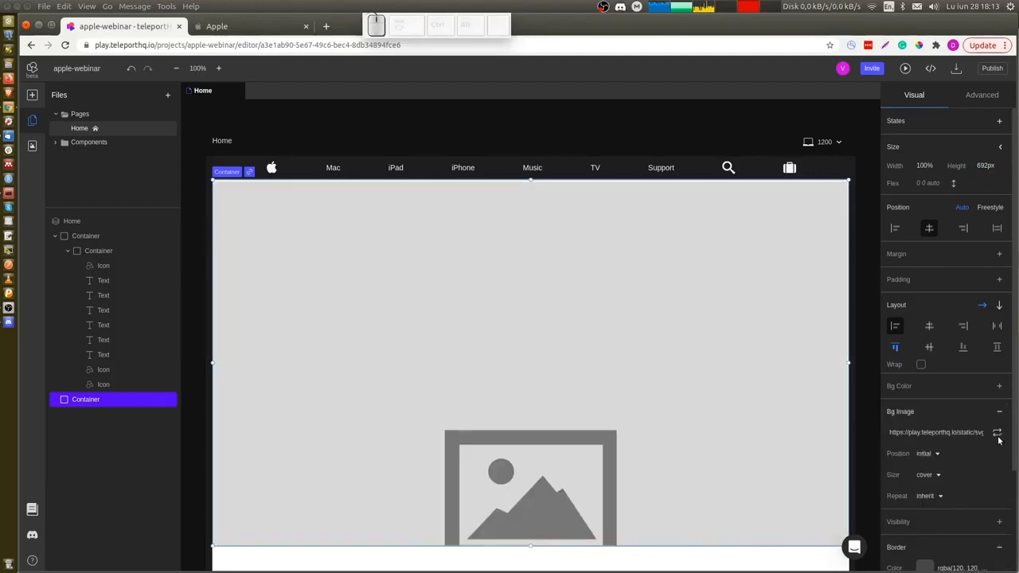
pyautogui.click(997, 432)
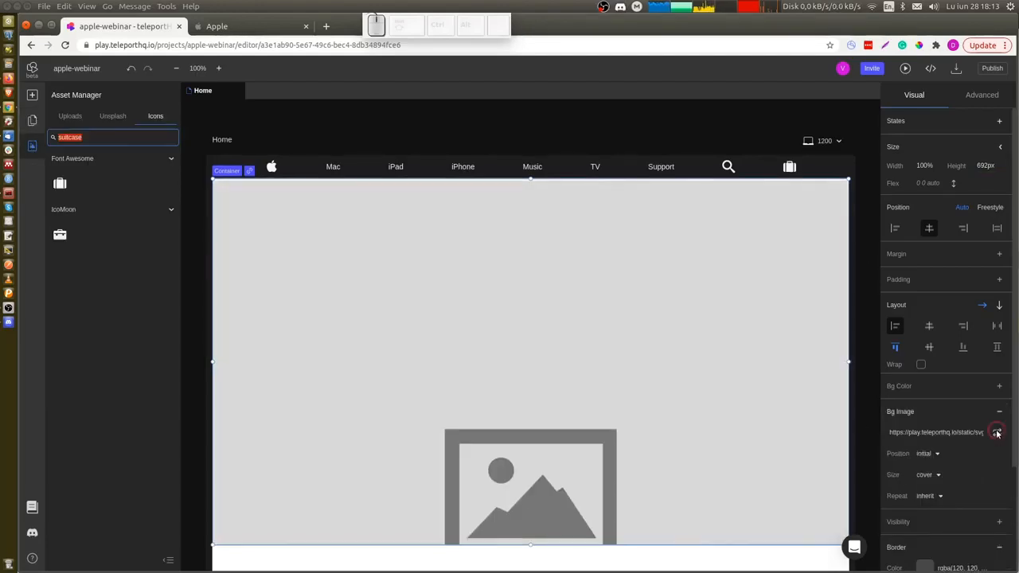
pyautogui.click(69, 117)
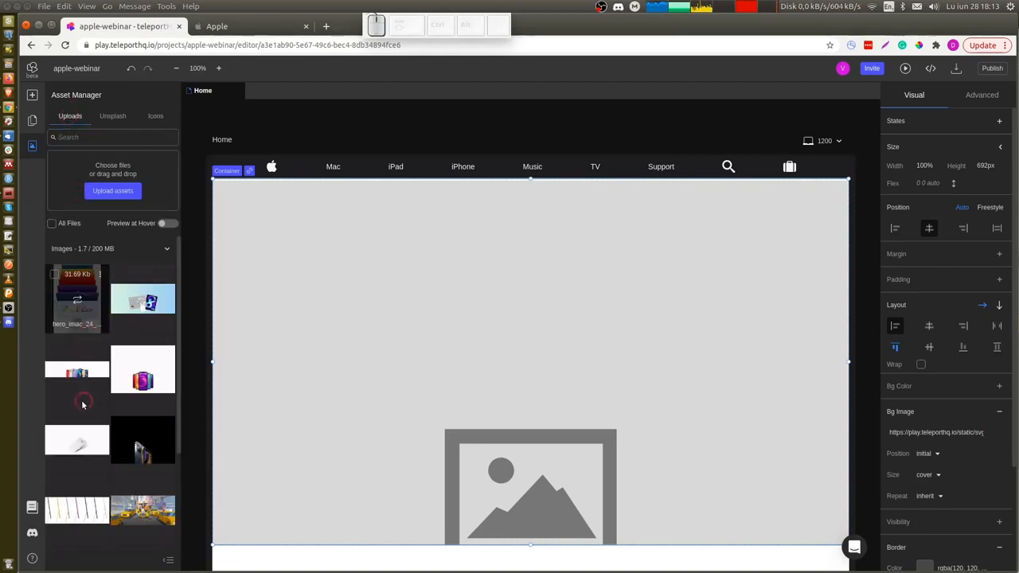
pyautogui.click(78, 373)
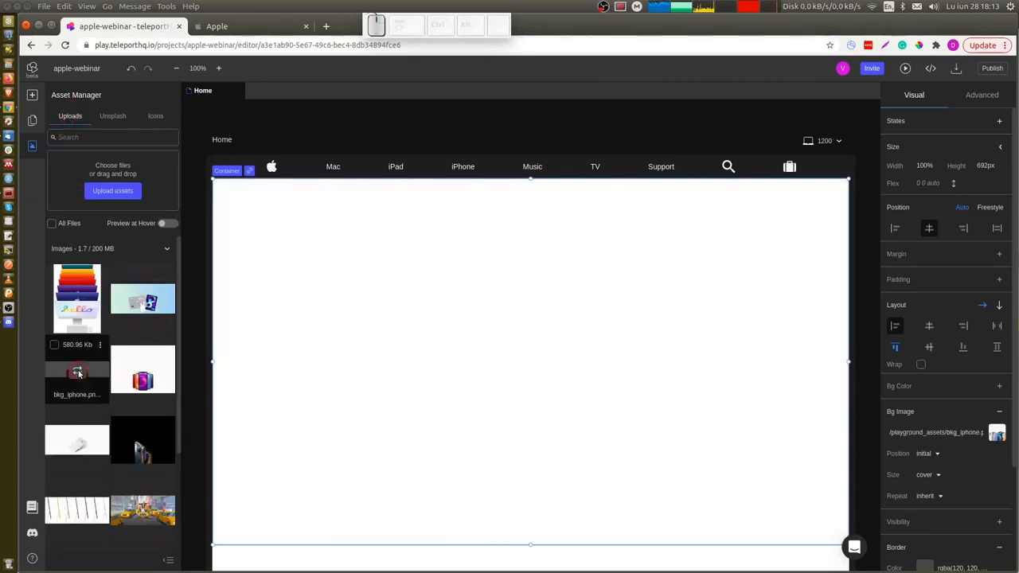
# Set the background image position to center and center the hero container's content horizontally.
pyautogui.click(936, 454)
pyautogui.click(947, 404)
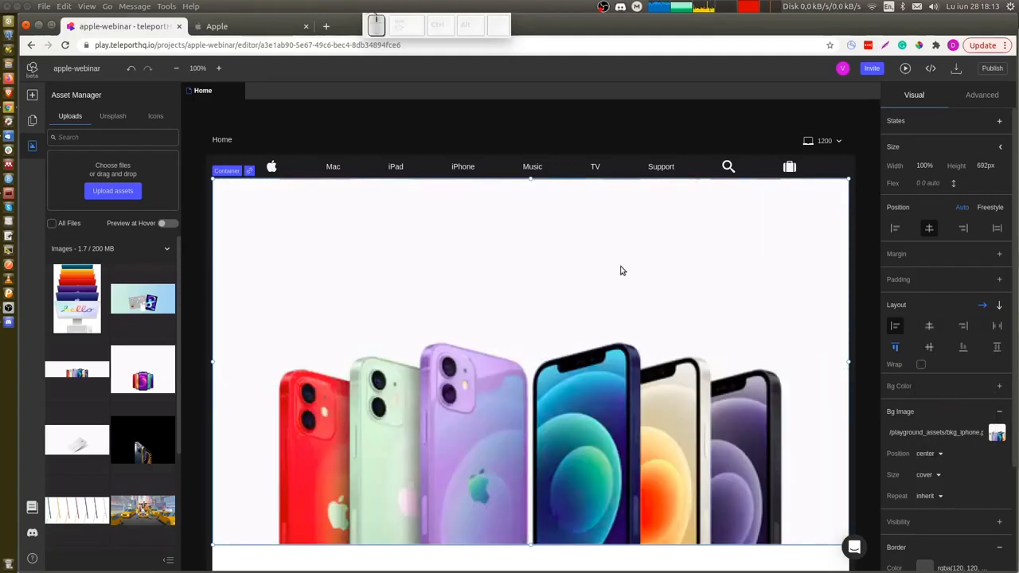
pyautogui.click(930, 327)
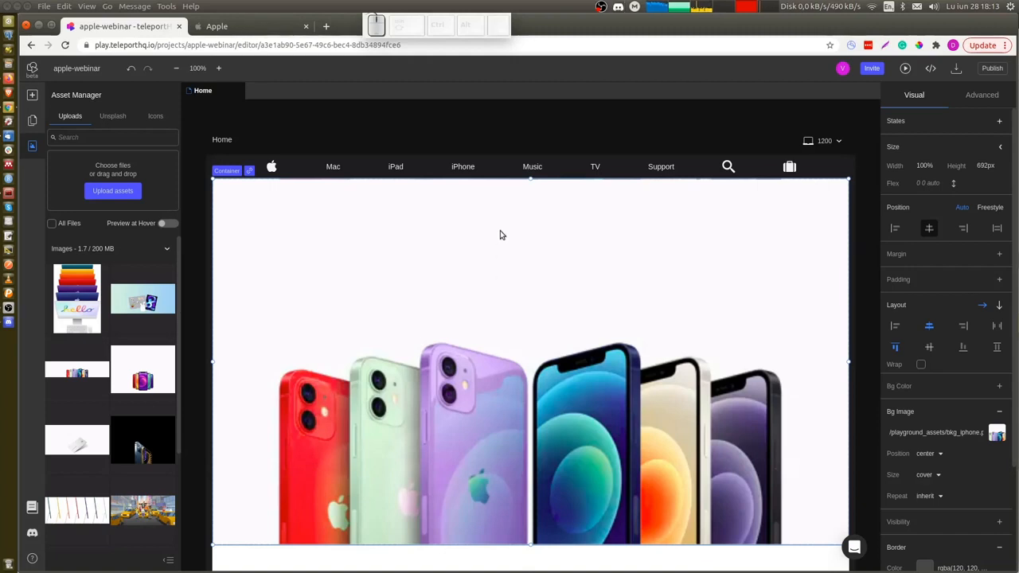
# Add a child container inside the hero container and select it in the layer tree.
pyautogui.press('c')
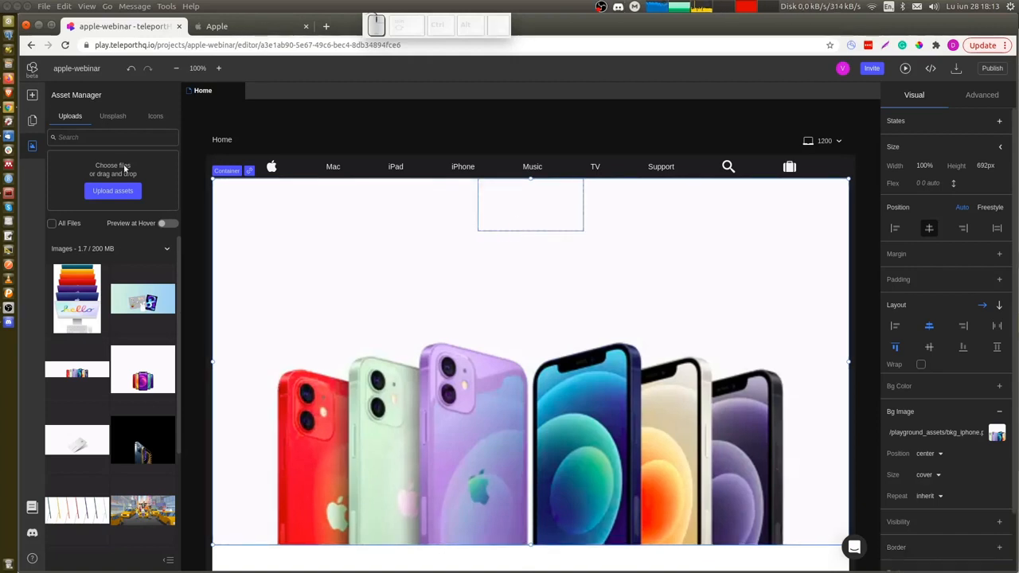
pyautogui.click(33, 122)
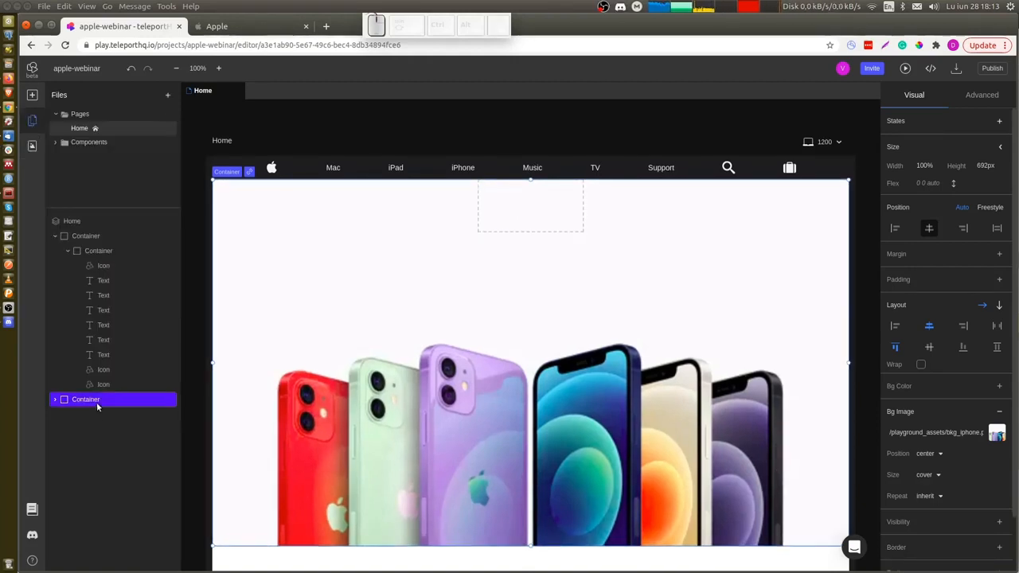
pyautogui.click(55, 400)
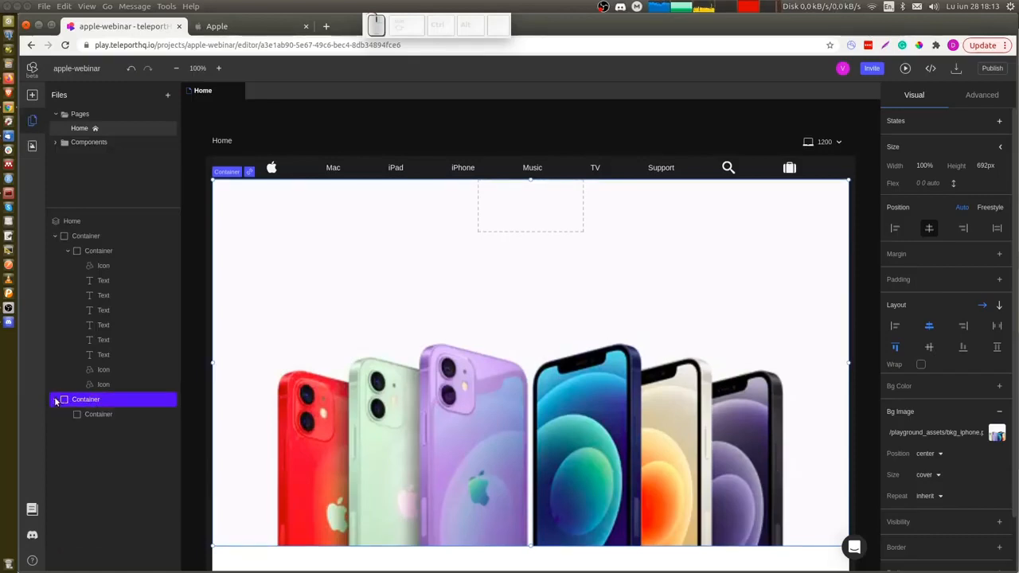
pyautogui.click(102, 413)
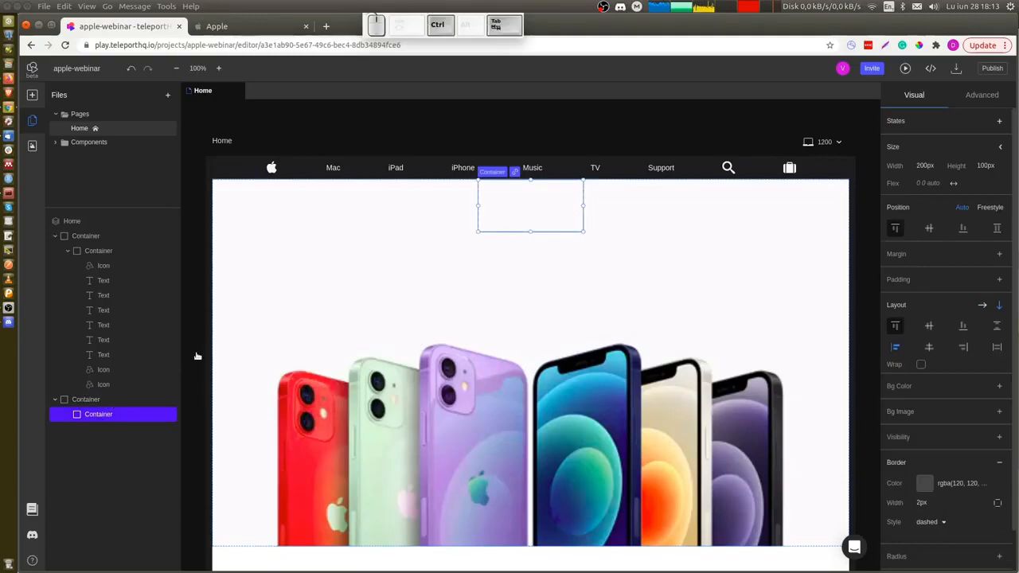
# Inspect the markup of the Apple hero's text block, including its pricing and call-to-action links, in the reference page.
pyautogui.hotkey('ctrl', 'Tab')
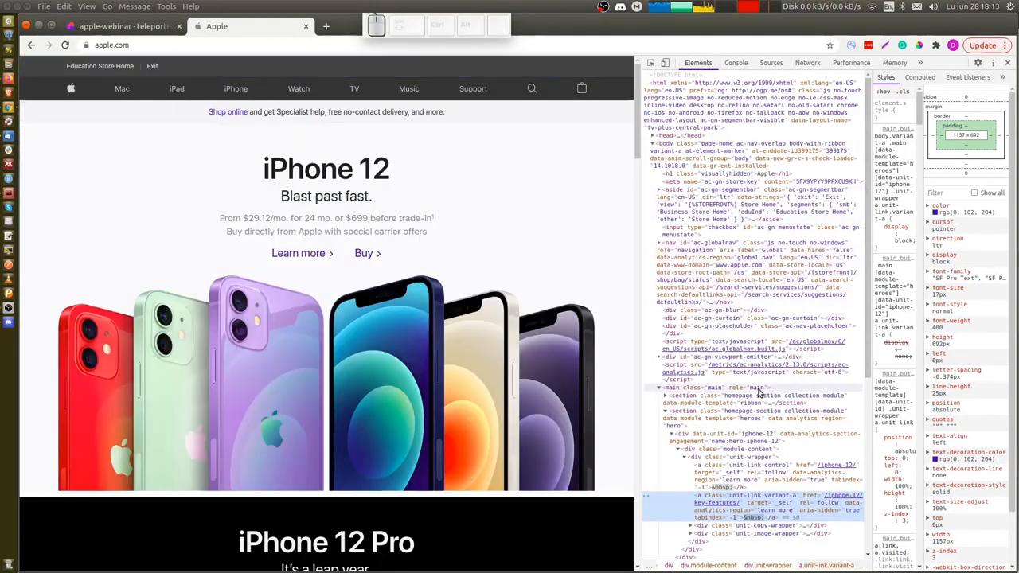
pyautogui.scroll(-5, 757, 454)
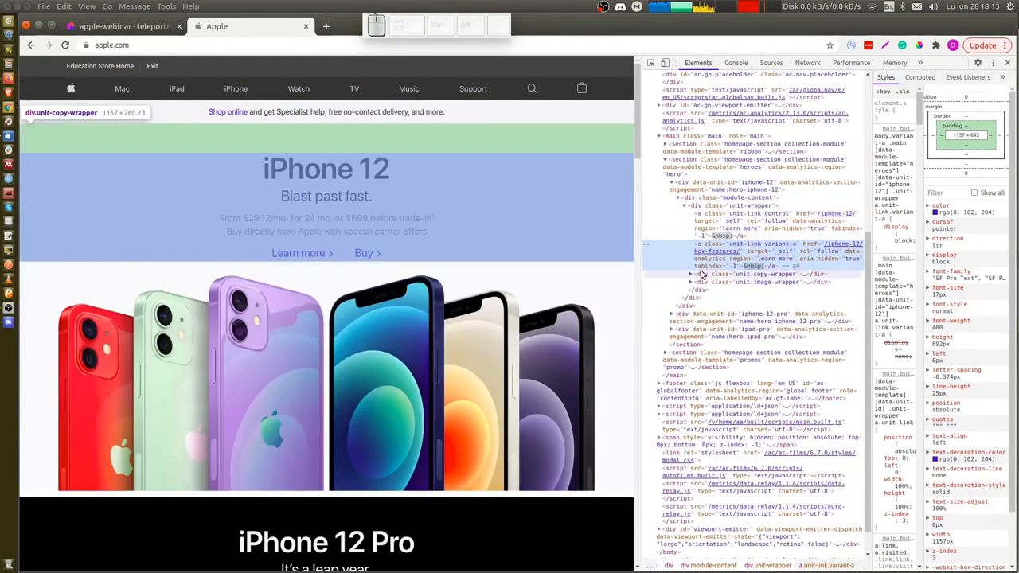
pyautogui.click(702, 273)
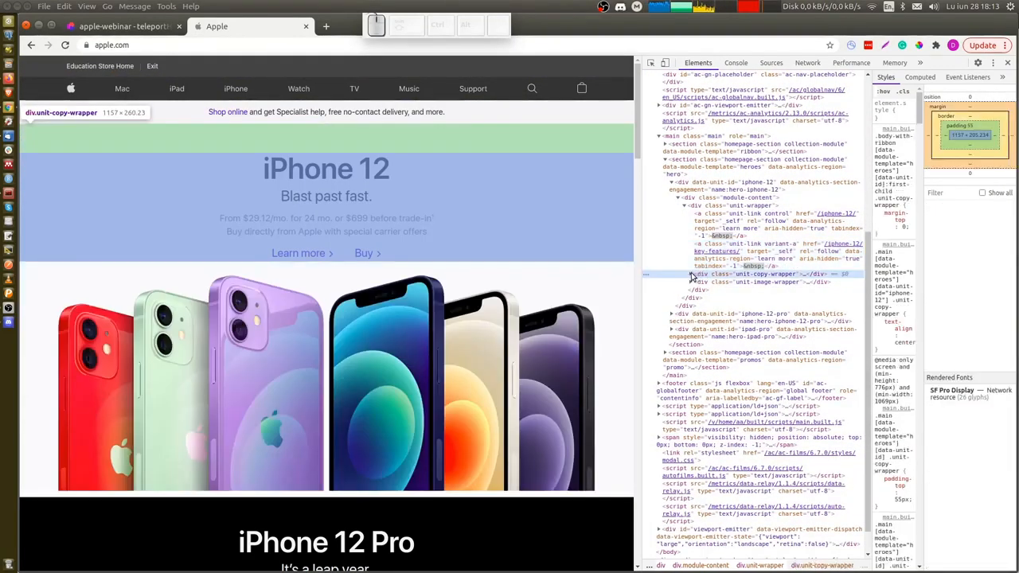
pyautogui.press('Right')
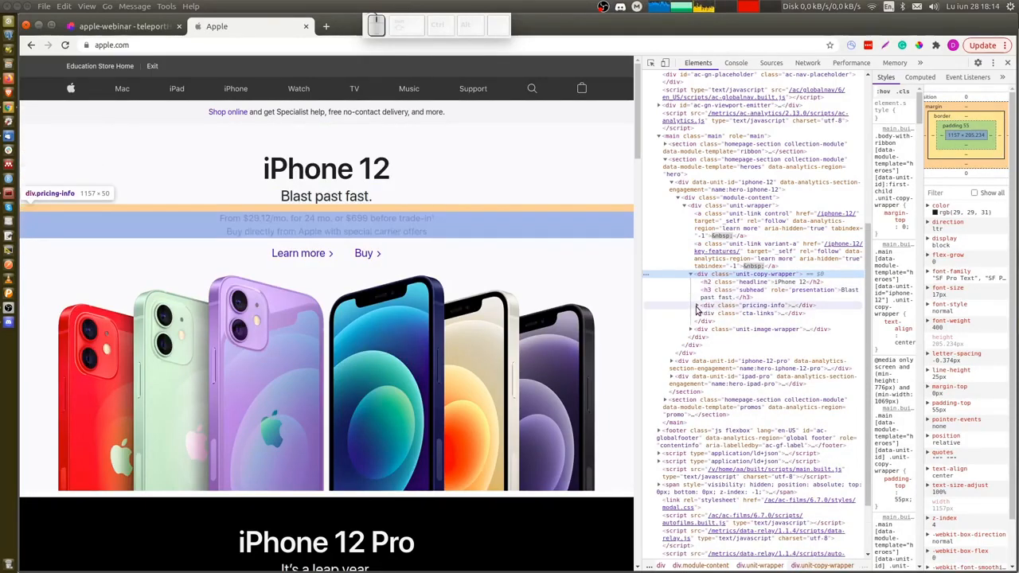
pyautogui.click(698, 305)
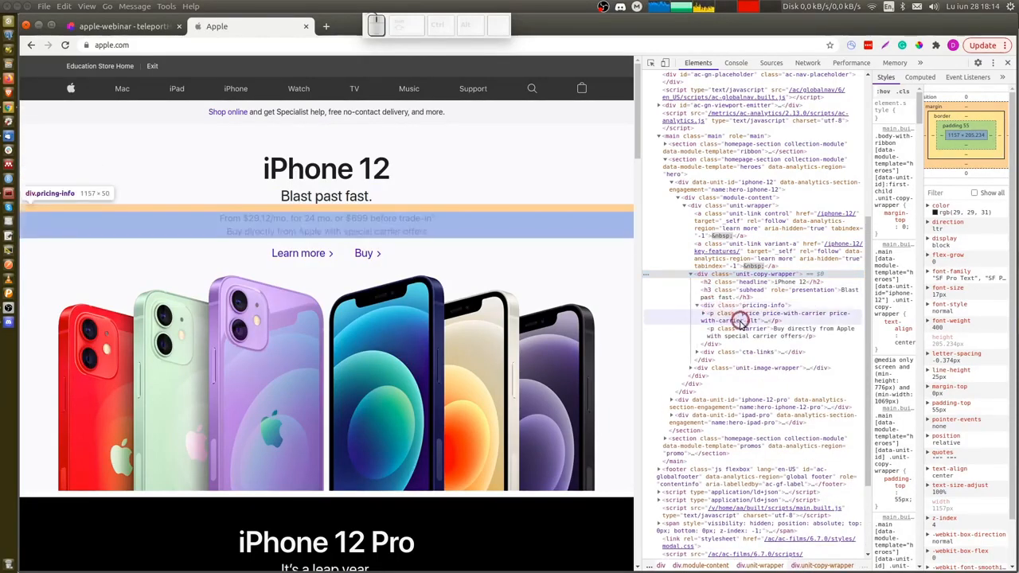
pyautogui.click(699, 352)
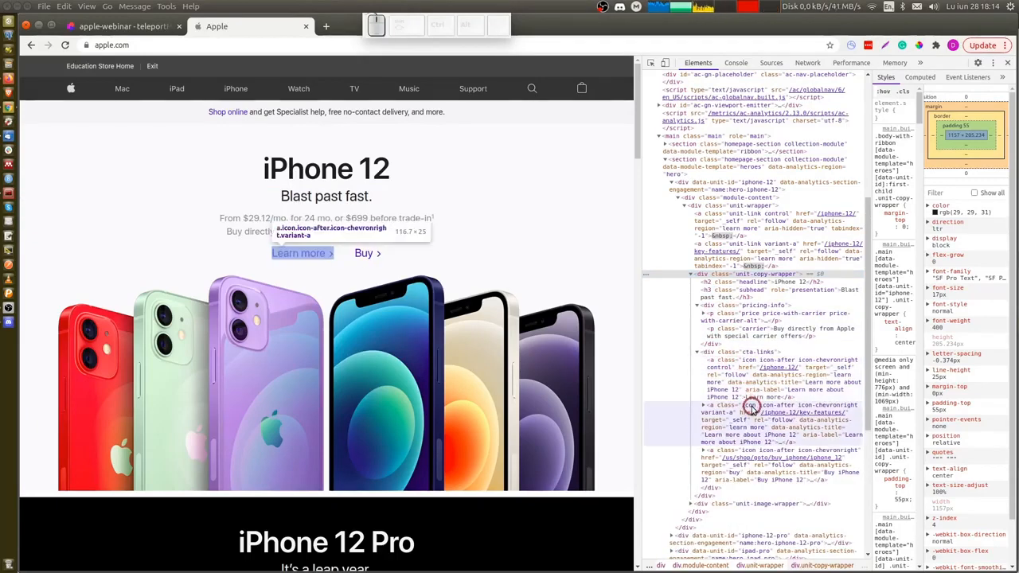
pyautogui.hotkey('ctrl', 'Tab')
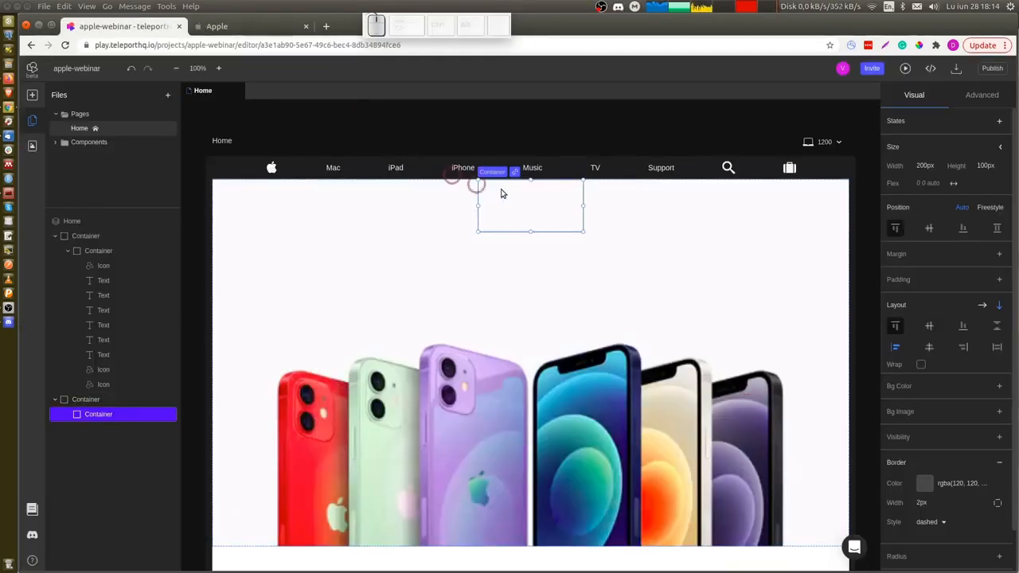
# Add two headings inside the new inner container.
pyautogui.click(535, 208)
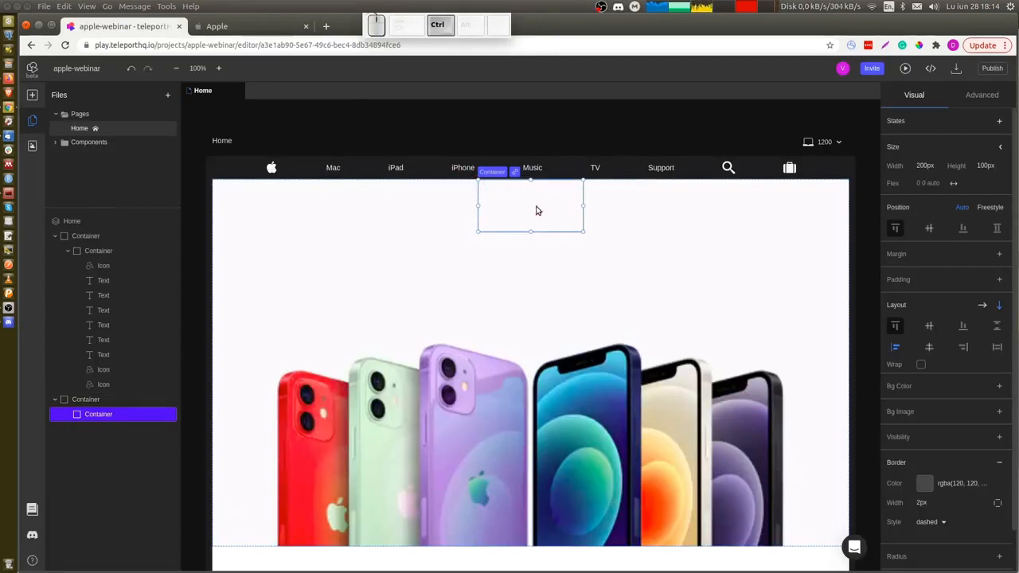
pyautogui.hotkey('ctrl', 'h')
pyautogui.press('h')
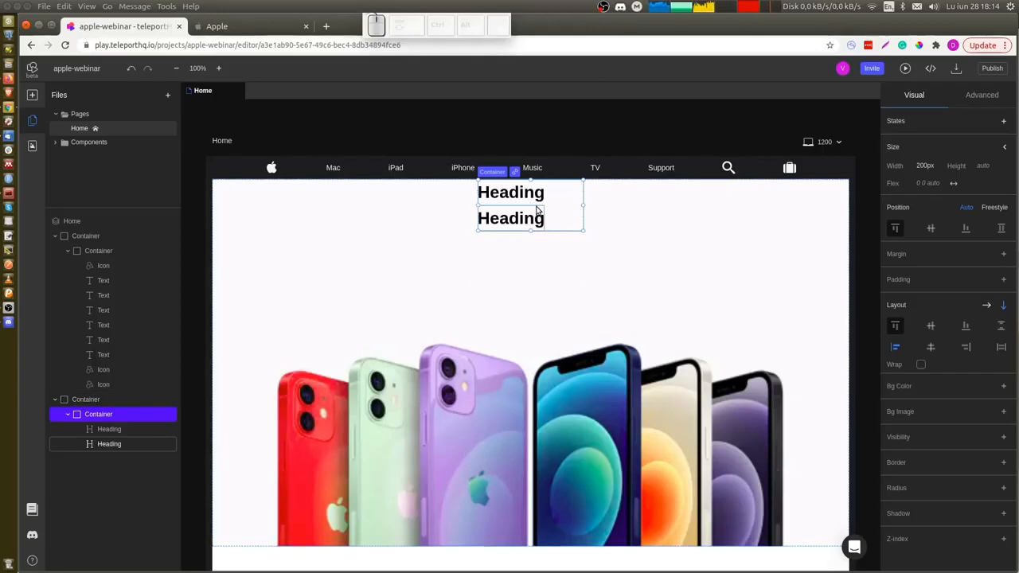
# Add a nested container holding two text elements below the headings.
pyautogui.press('c')
pyautogui.click(538, 259)
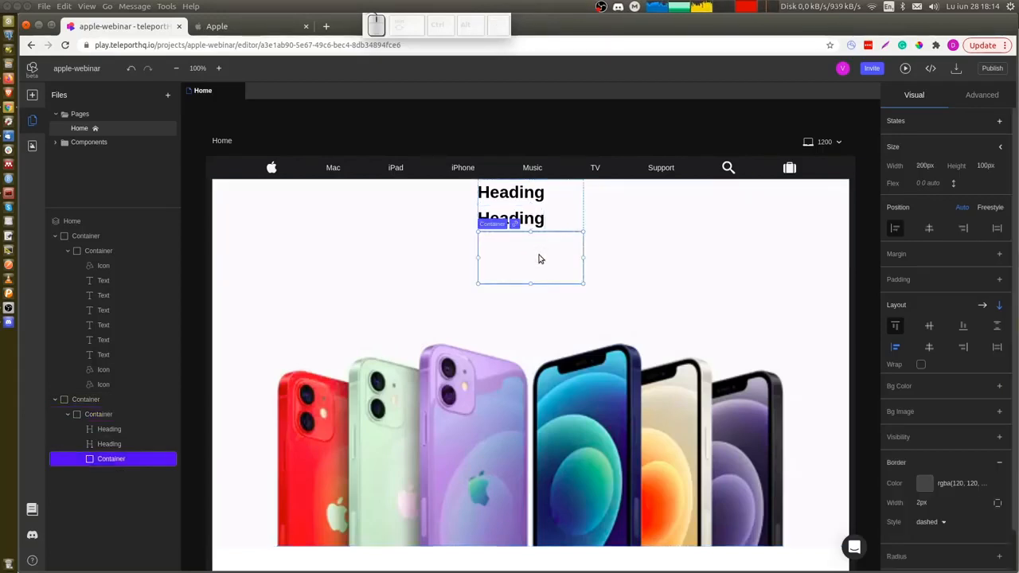
pyautogui.press('t')
pyautogui.press('t')
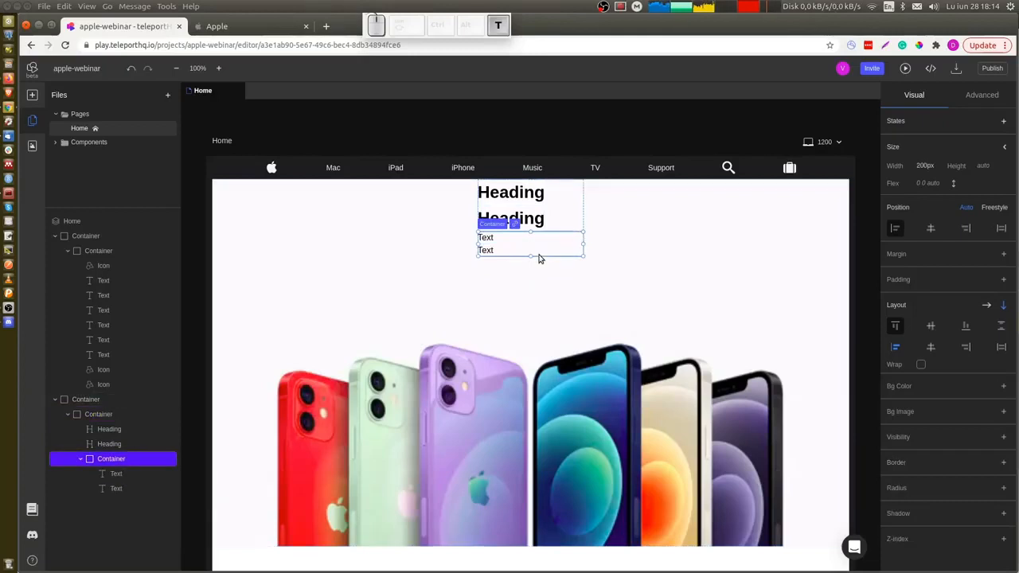
pyautogui.press('Escape')
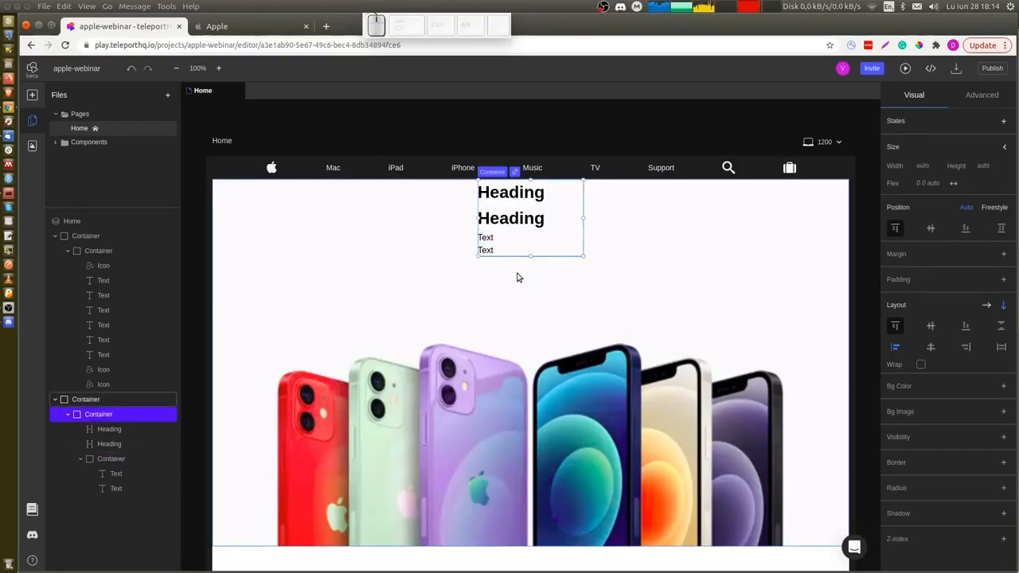
# Add another nested container with two text elements below the first text group.
pyautogui.press('c')
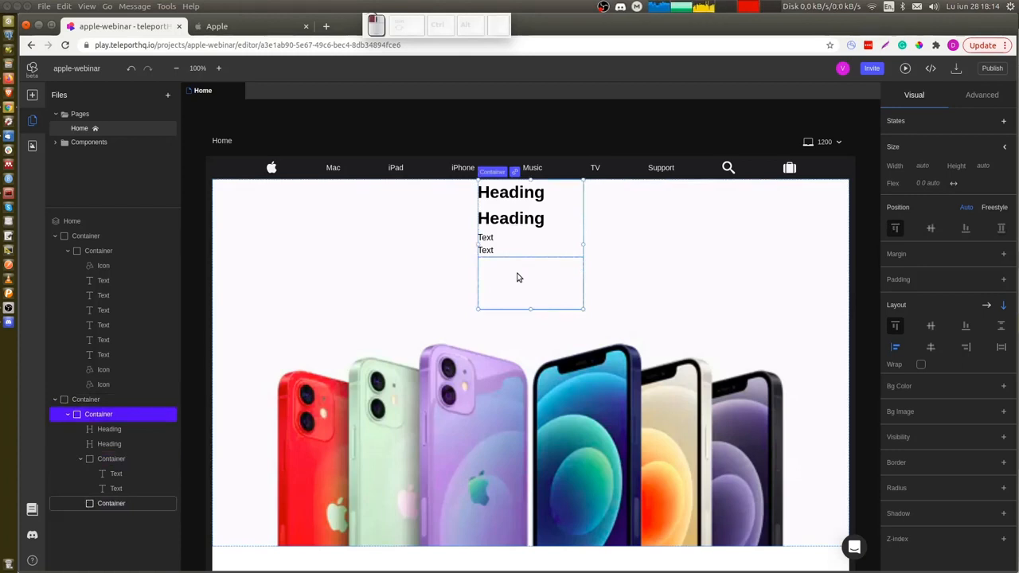
pyautogui.click(517, 277)
pyautogui.press('t')
pyautogui.press('t')
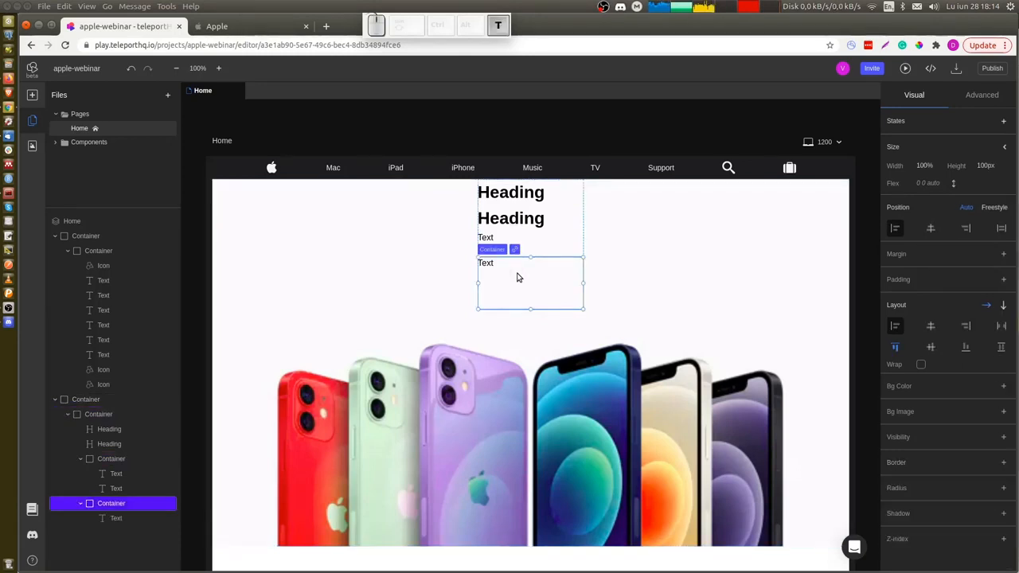
pyautogui.click(639, 289)
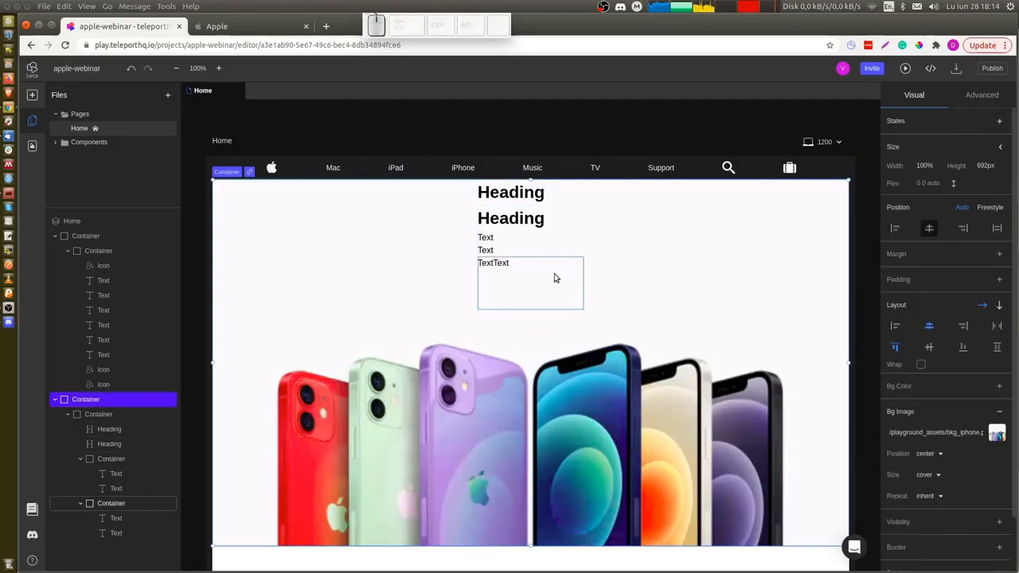
# Copy the iPhone 12 headline from the Apple page and paste it into the first heading.
pyautogui.hotkey('ctrl', 'Tab')
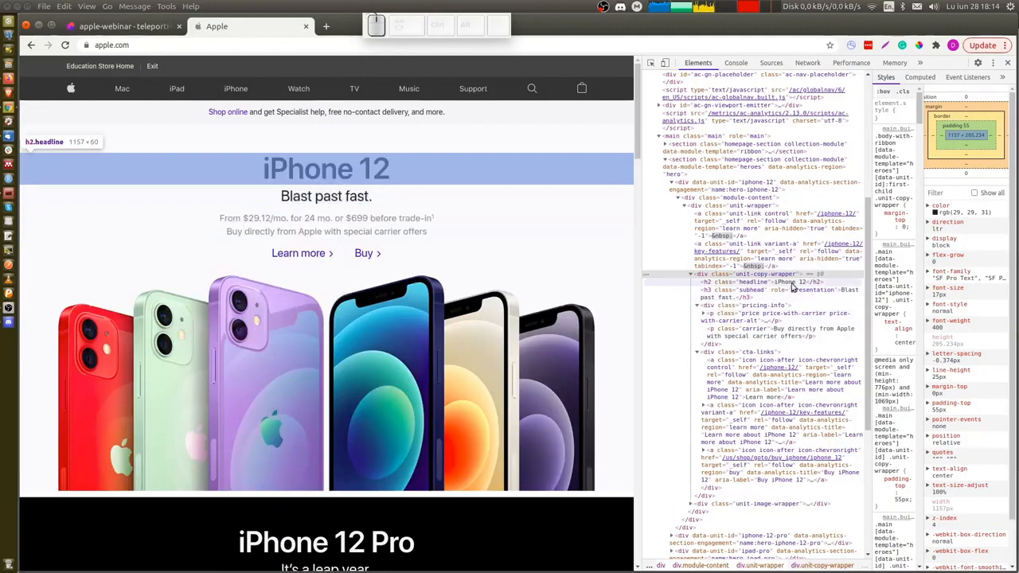
pyautogui.click(788, 283)
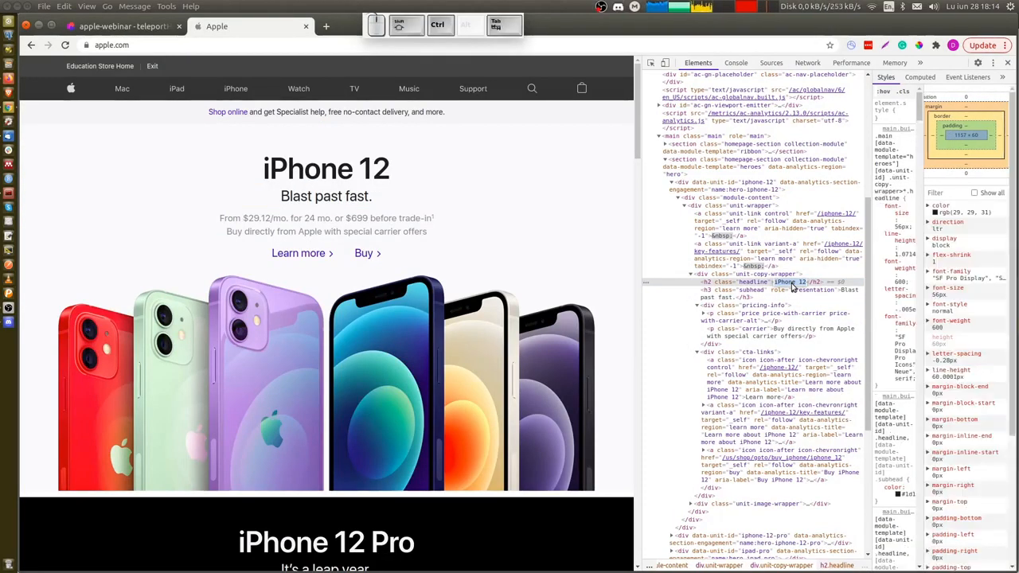
pyautogui.hotkey('ctrl', 'Tab')
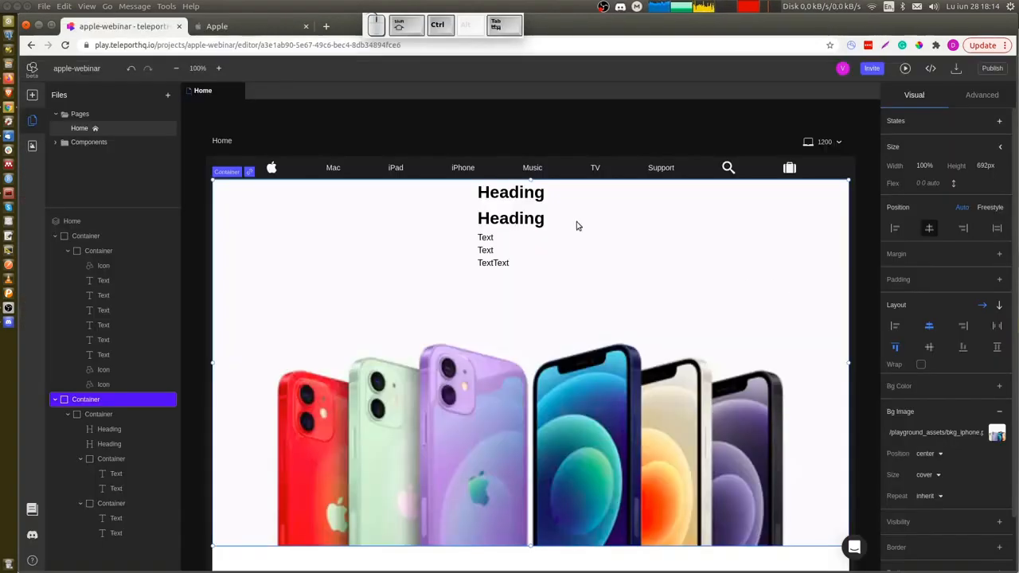
pyautogui.doubleClick(510, 193)
pyautogui.write('iPhone 12')
# Copy the Blast past fast. subheading from the Apple page and paste it into the second heading.
pyautogui.hotkey('ctrl', 'Tab')
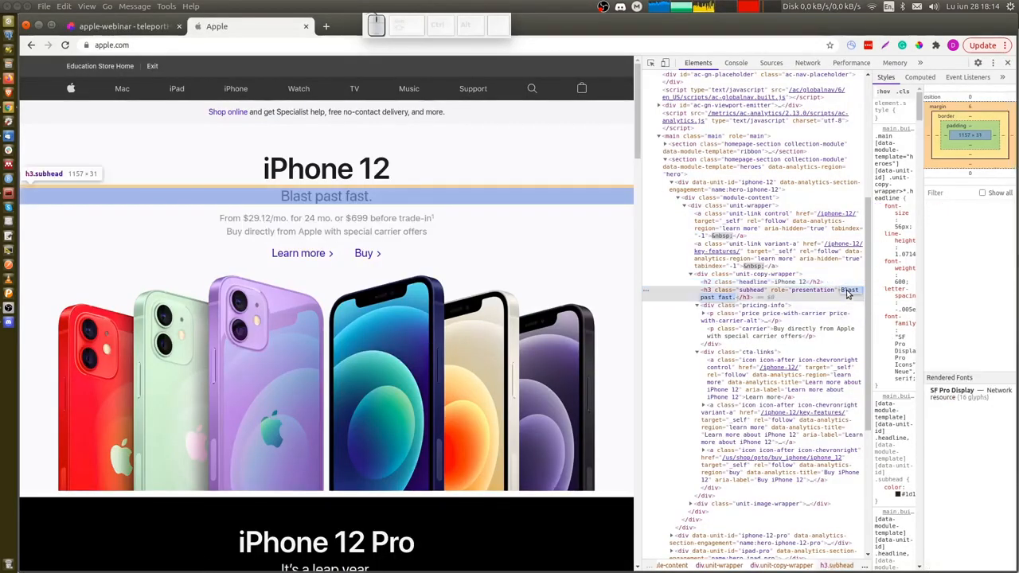
pyautogui.hotkey('ctrl', 'shift', 'Tab')
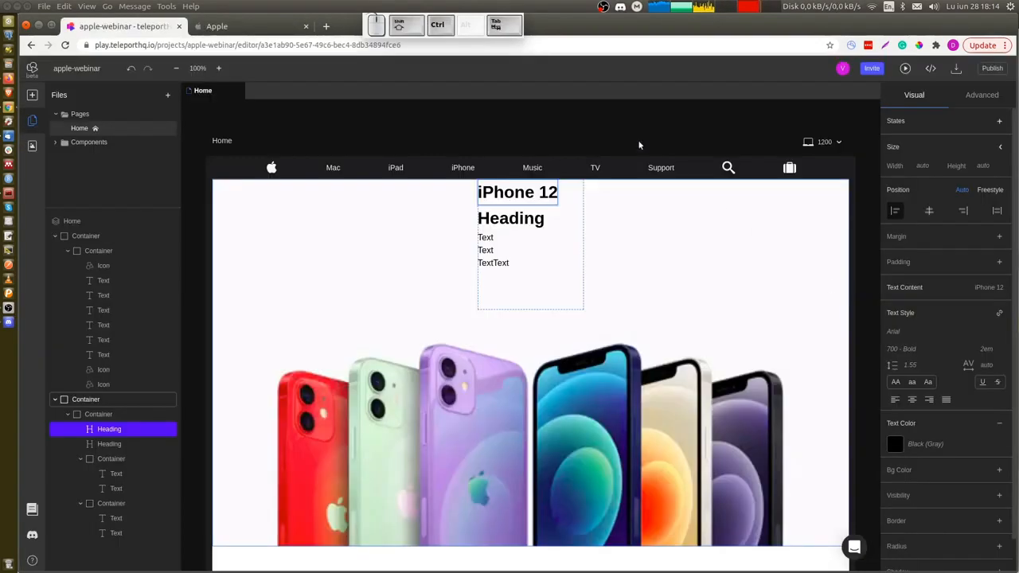
pyautogui.doubleClick(505, 220)
pyautogui.write('Blast past fast.')
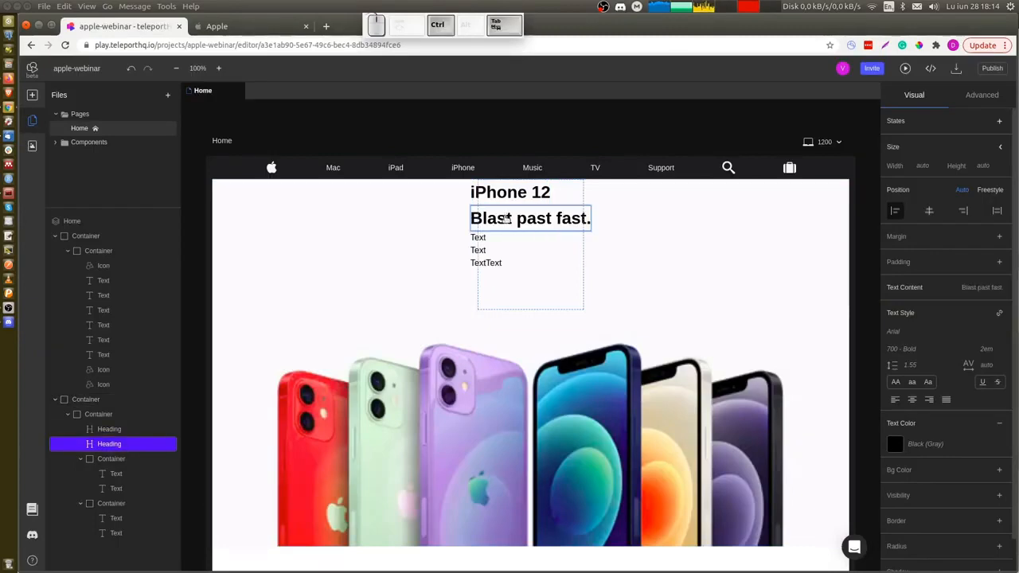
# Copy the price line From $29.12/mo. for 24 mo. or $699 before trade-in from the Apple page into the first text element.
pyautogui.hotkey('ctrl', 'Tab')
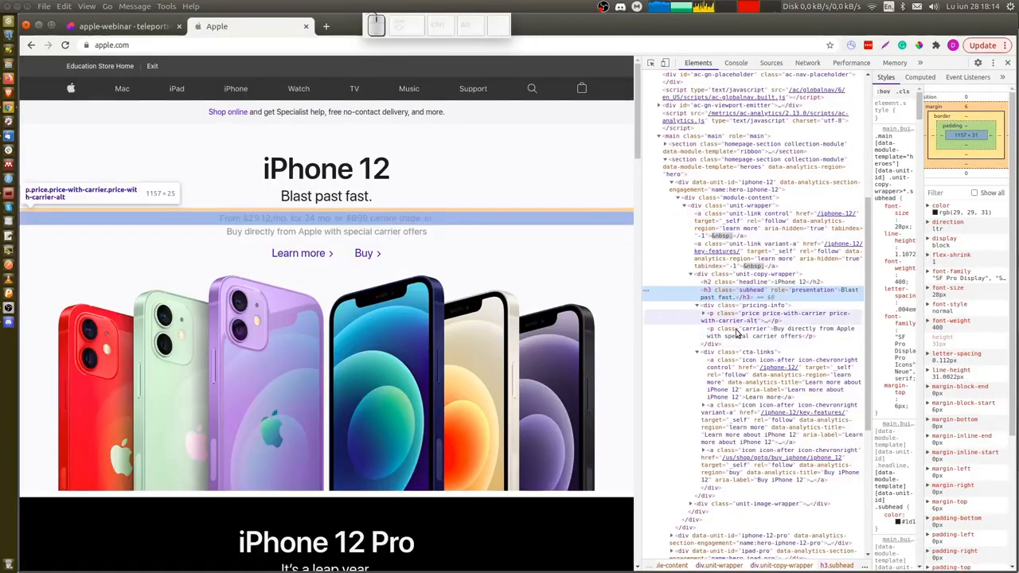
pyautogui.click(704, 313)
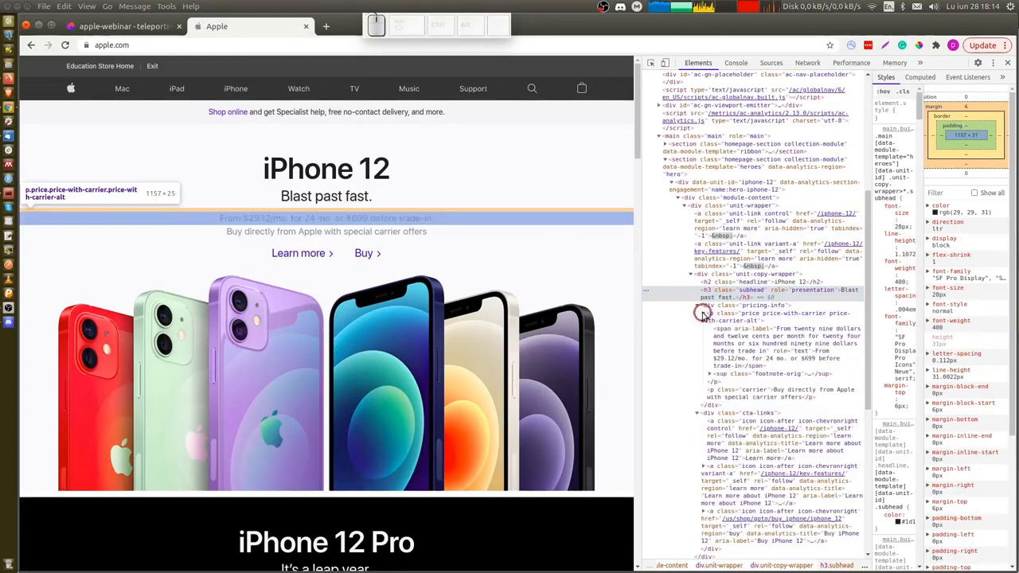
pyautogui.doubleClick(780, 360)
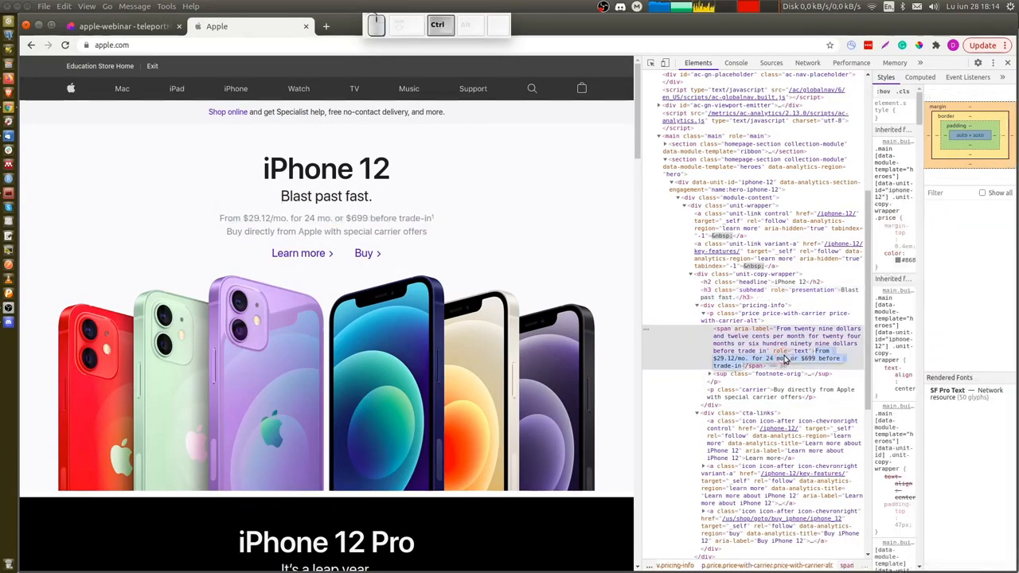
pyautogui.hotkey('ctrl', 'c')
pyautogui.hotkey('ctrl', 'shift', 'Tab')
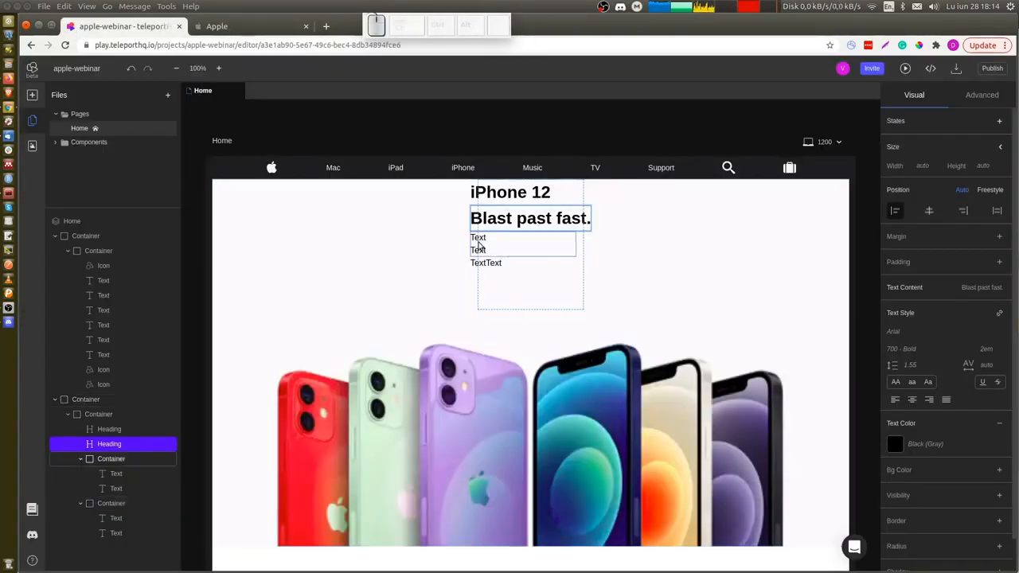
pyautogui.doubleClick(479, 238)
pyautogui.hotkey('ctrl', 'v')
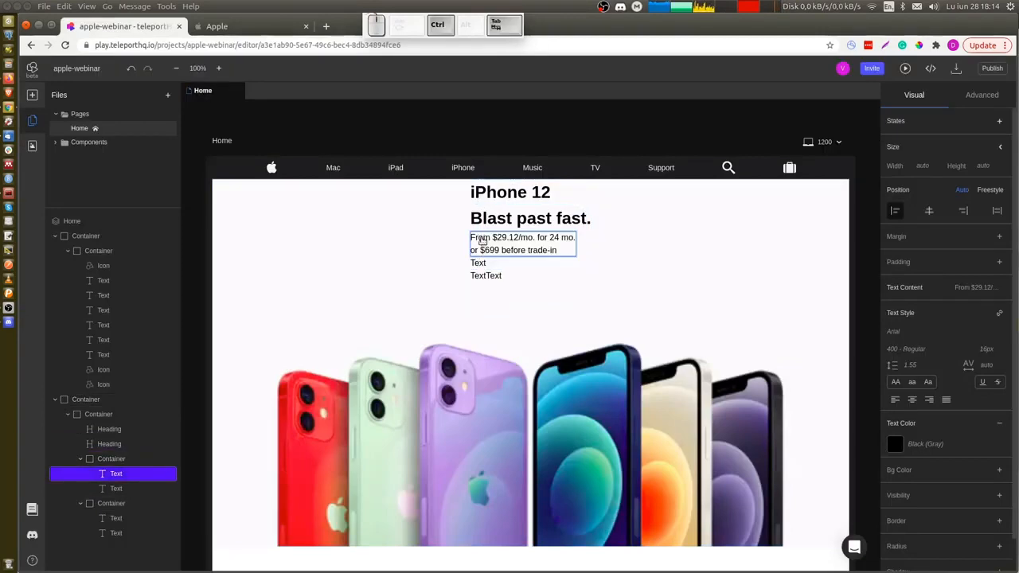
# Copy the Buy directly from Apple with special carrier offers line from the Apple page into the second text element.
pyautogui.hotkey('ctrl', 'Tab')
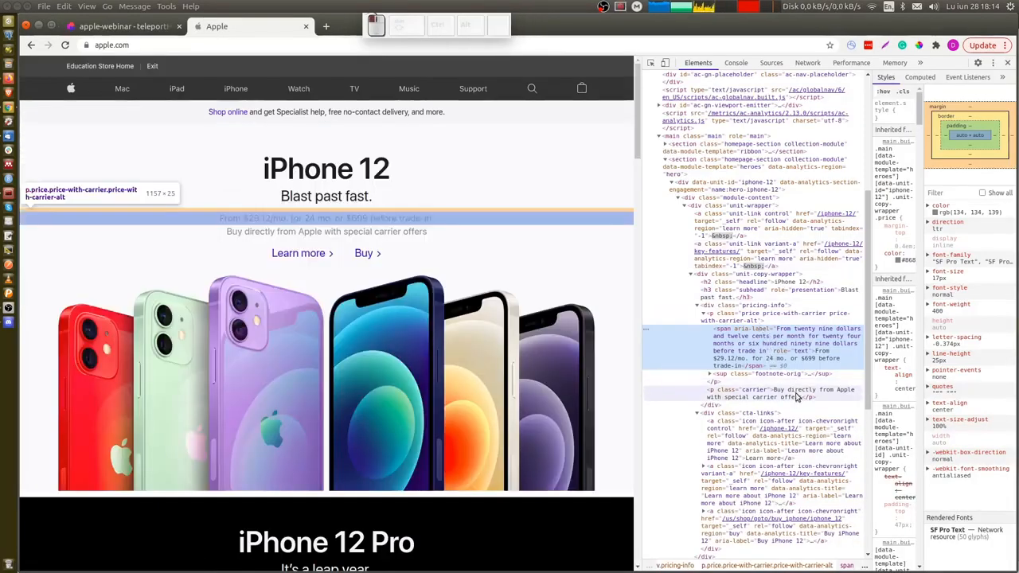
pyautogui.click(796, 397)
pyautogui.doubleClick(793, 393)
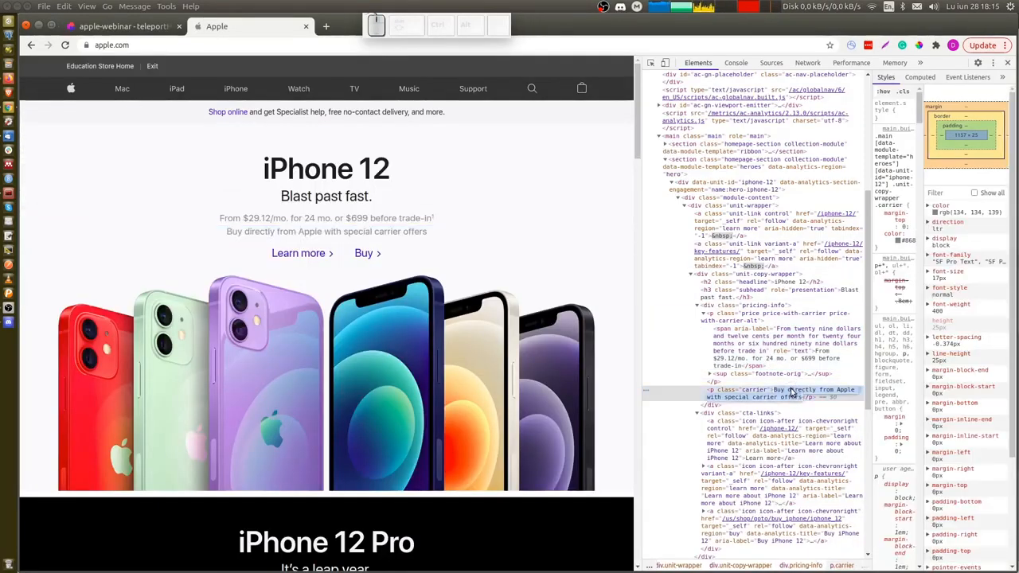
pyautogui.hotkey('ctrl', 'shift', 'Tab')
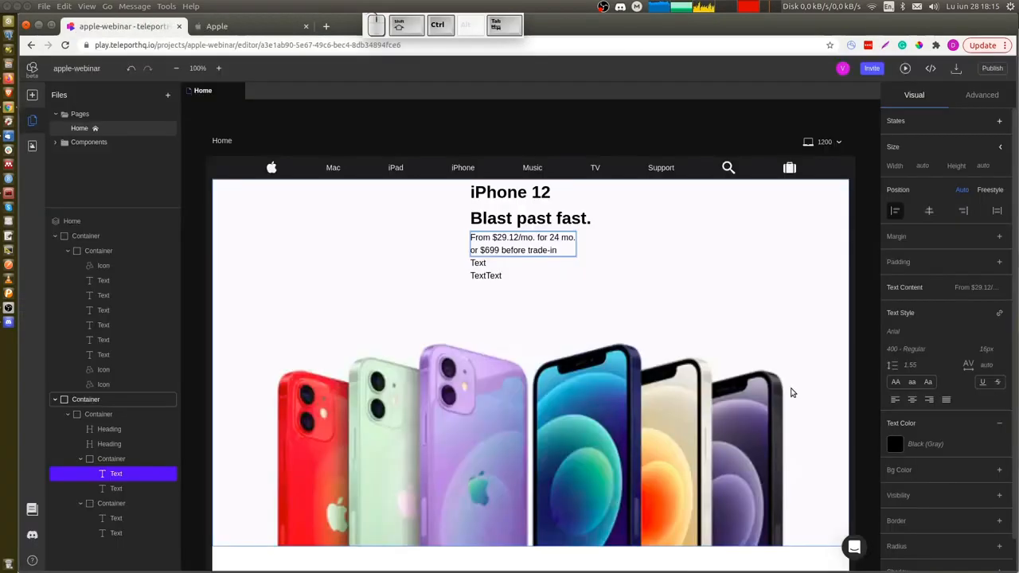
pyautogui.doubleClick(484, 265)
pyautogui.hotkey('ctrl', 'v')
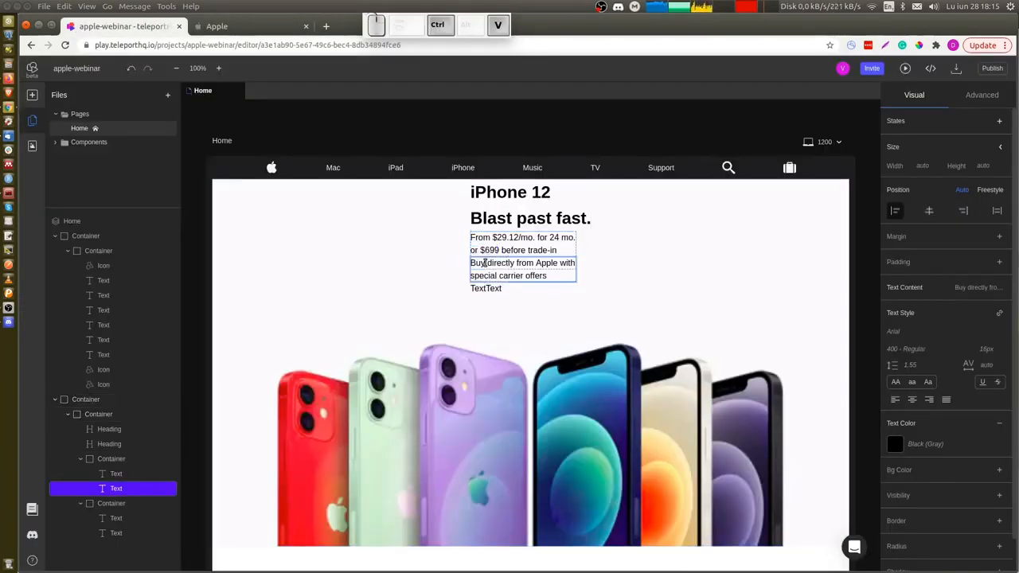
# Copy the Learn more link text from the Apple page into the first text of the second text group.
pyautogui.hotkey('ctrl', 'Tab')
pyautogui.scroll(-2, 758, 397)
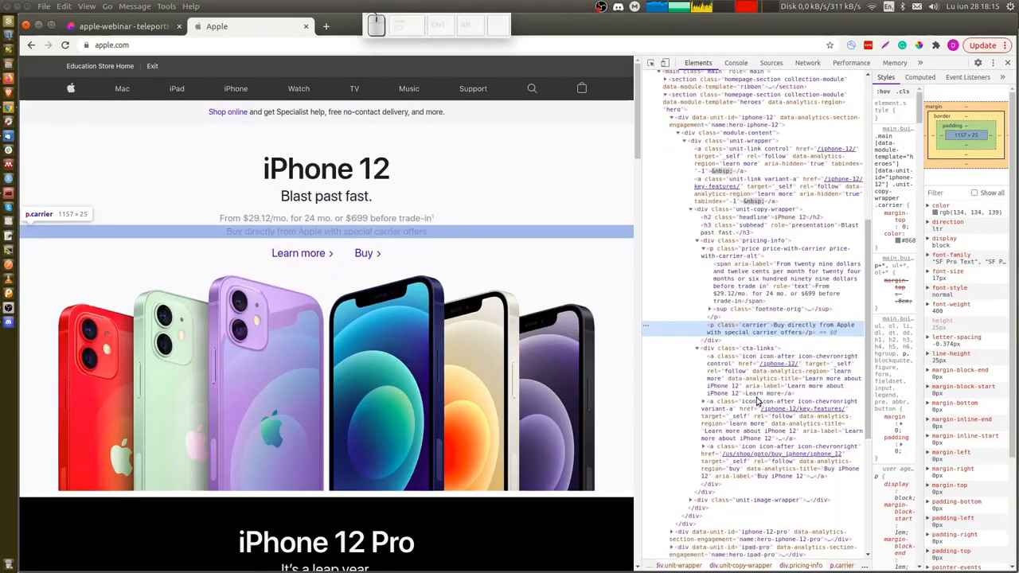
pyautogui.click(766, 401)
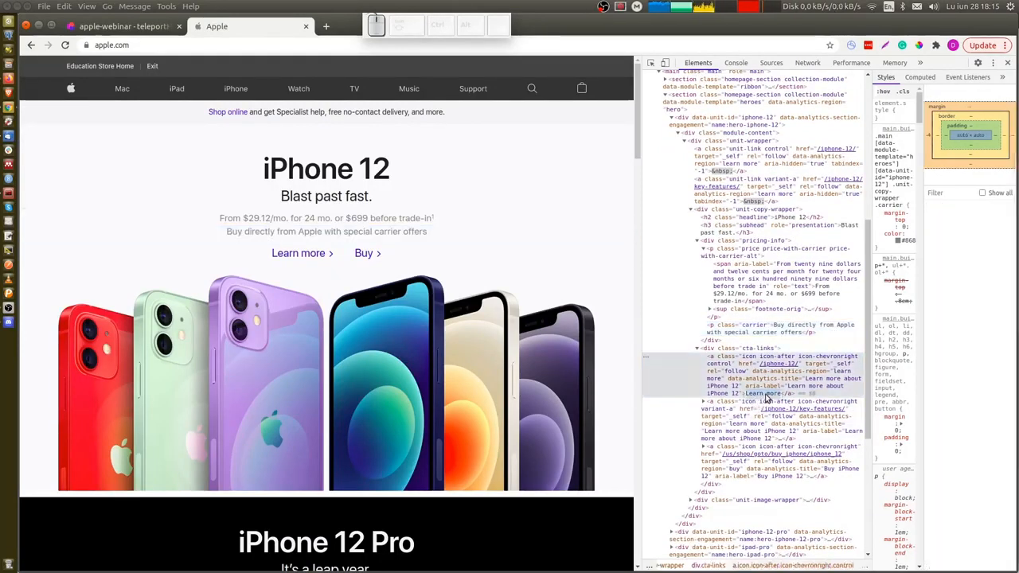
pyautogui.hotkey('ctrl', 'c')
pyautogui.hotkey('ctrl', 'Tab')
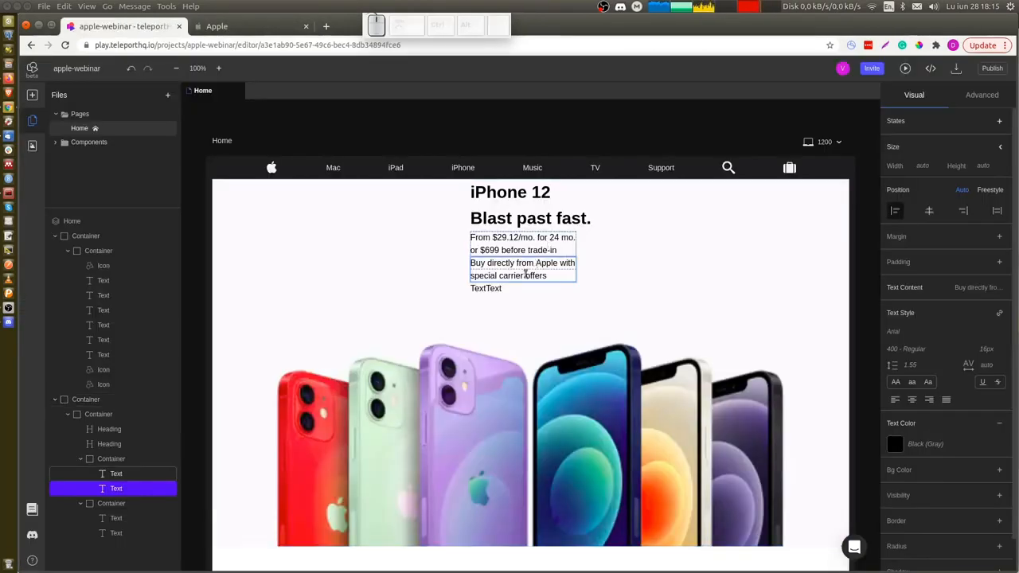
pyautogui.doubleClick(482, 290)
pyautogui.hotkey('ctrl', 'v')
# Copy the Buy link text from the Apple page into the second text of the second text group.
pyautogui.hotkey('ctrl', 'Tab')
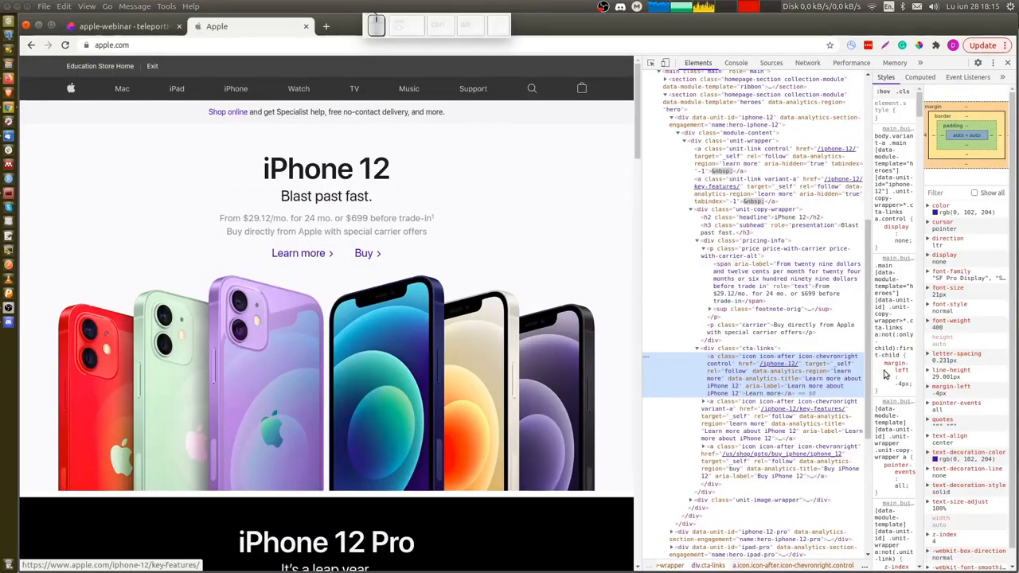
pyautogui.click(704, 447)
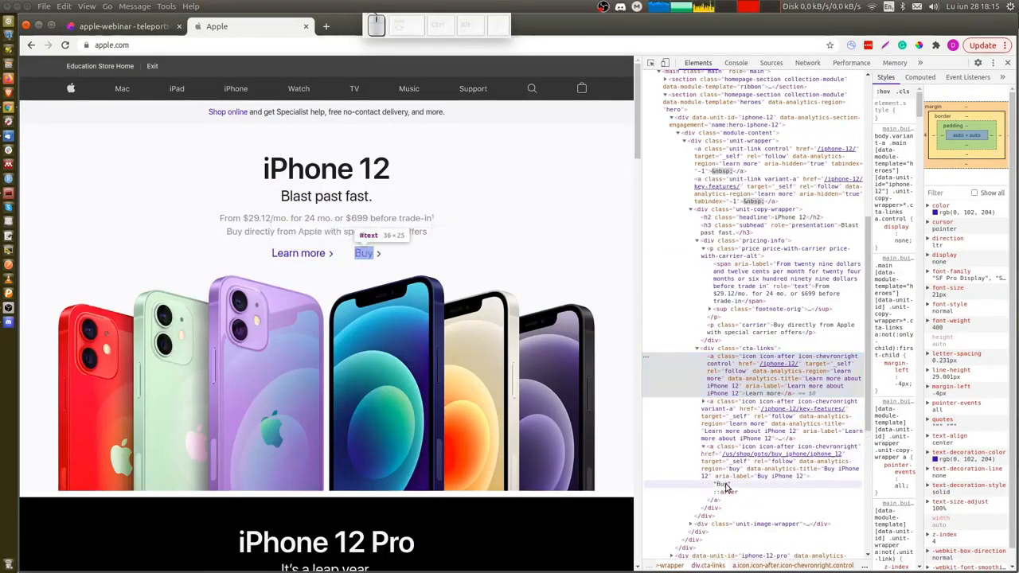
pyautogui.click(732, 485)
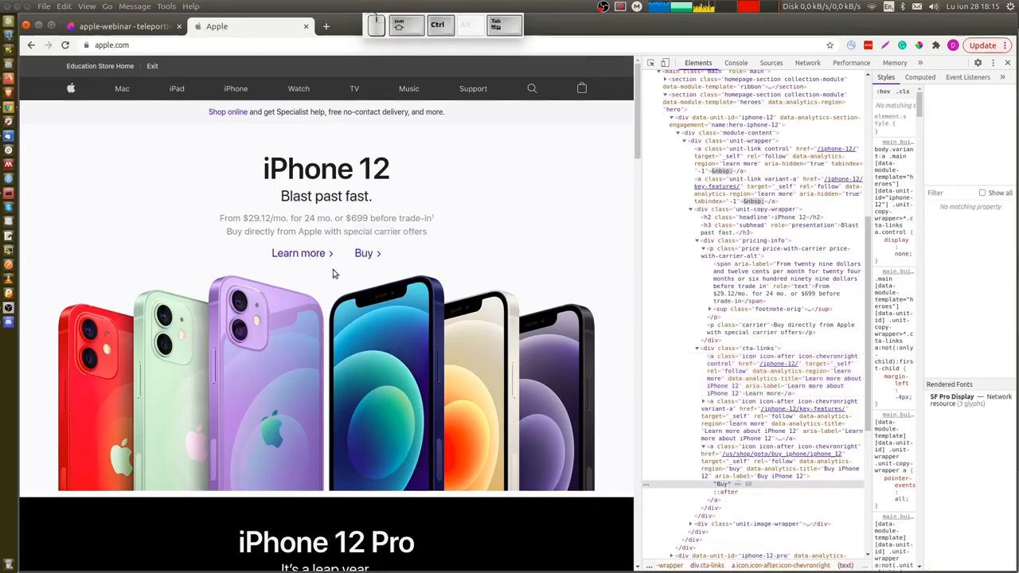
pyautogui.hotkey('ctrl', 'shift', 'Tab')
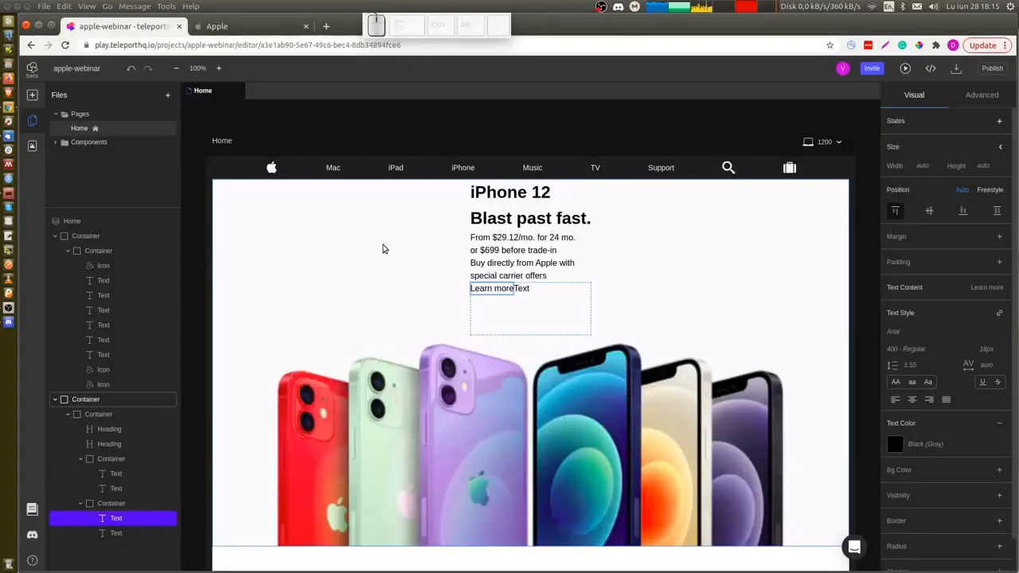
pyautogui.doubleClick(522, 288)
pyautogui.hotkey('ctrl', 'v')
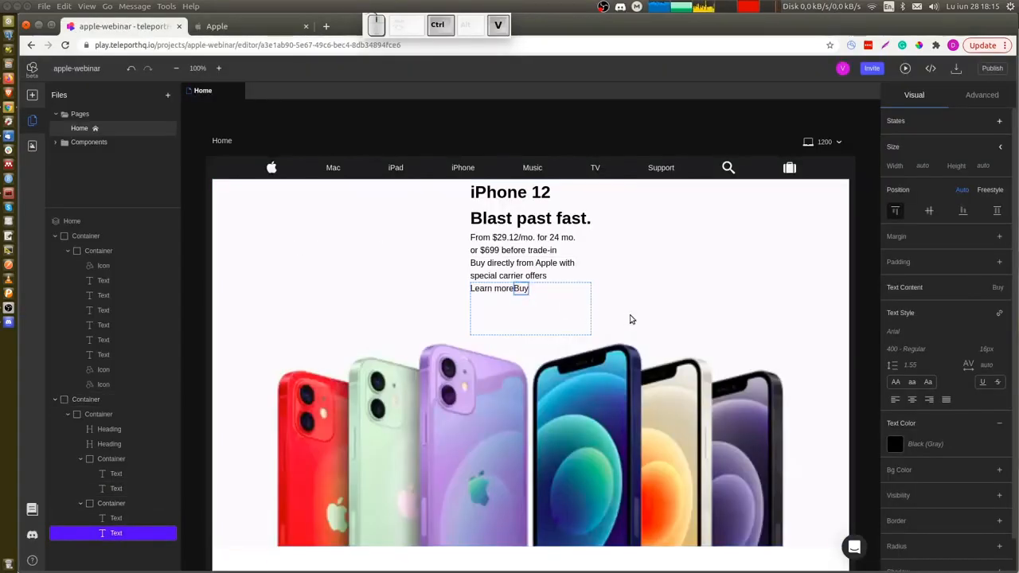
# Set the hero content container's top padding to 55 px, matching the Apple page's copy wrapper.
pyautogui.click(99, 415)
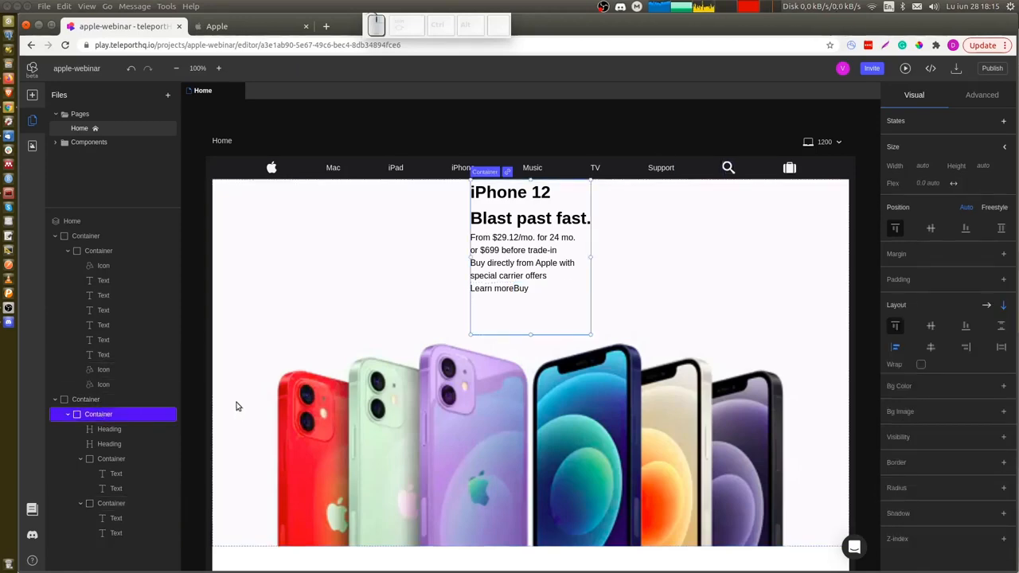
pyautogui.hotkey('ctrl', 'Tab')
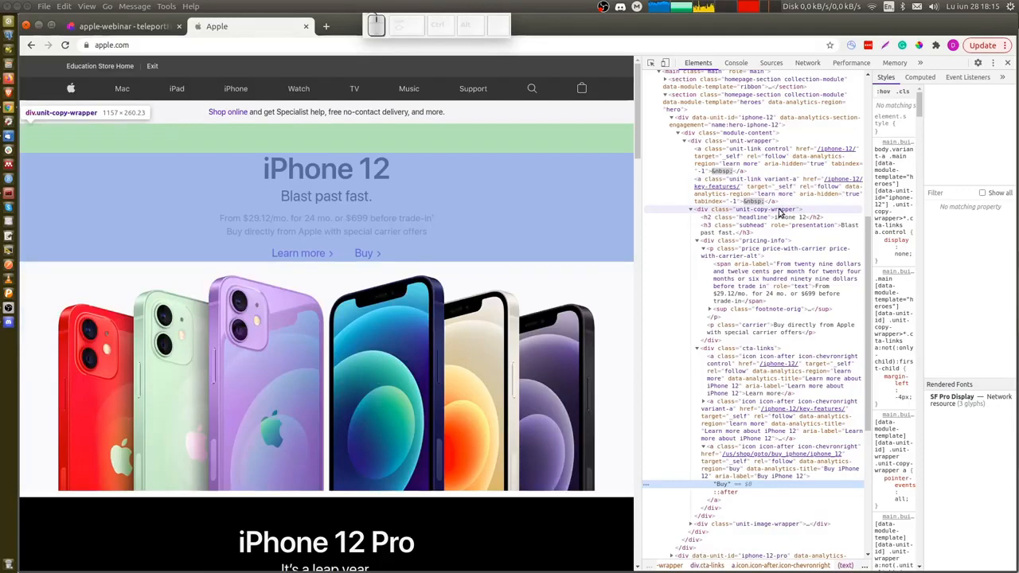
pyautogui.click(784, 209)
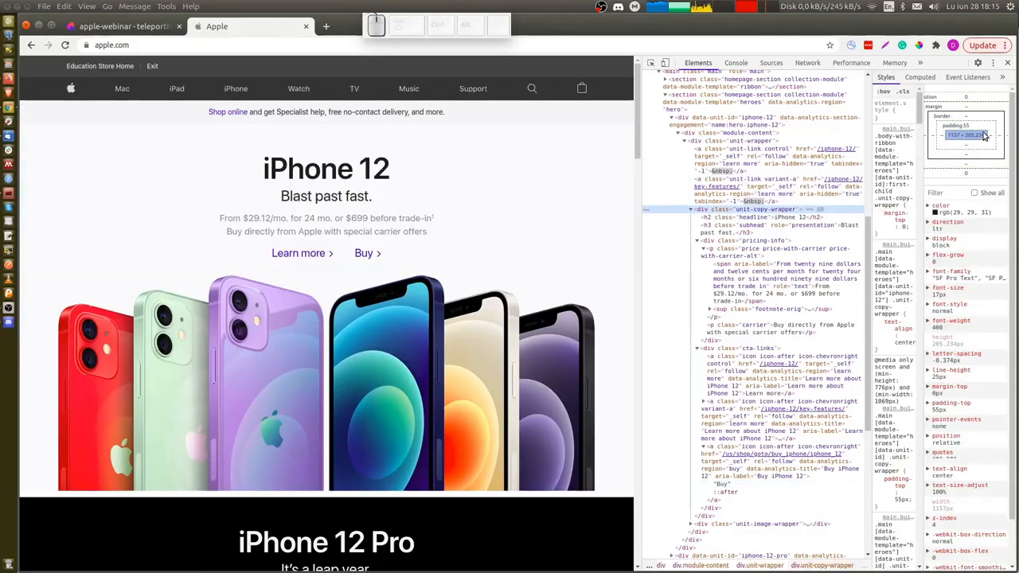
pyautogui.hotkey('ctrl', 'shift', 'Tab')
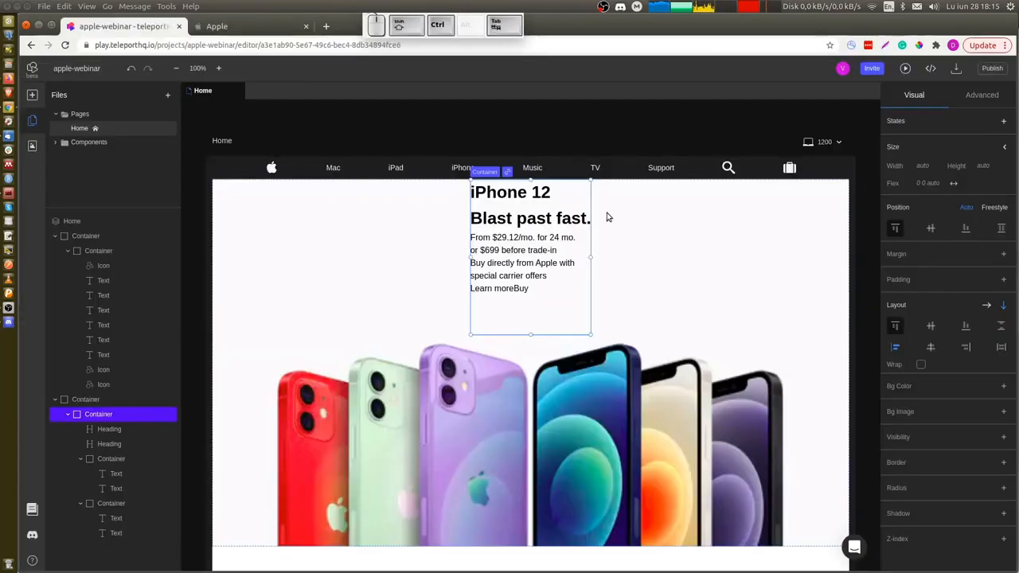
pyautogui.click(1003, 279)
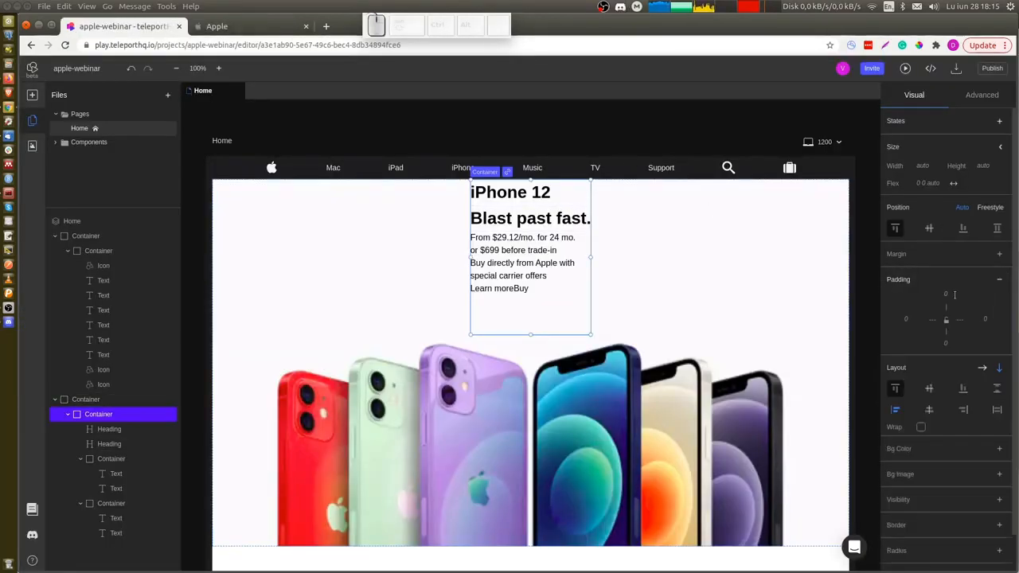
pyautogui.click(947, 297)
pyautogui.write('55')
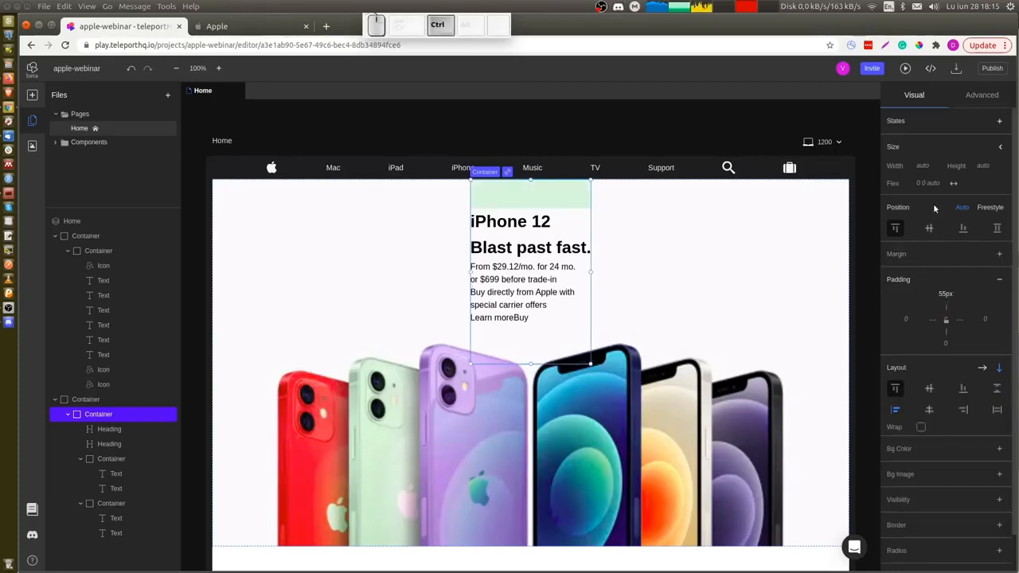
# Set the Blast past fast. subheading's top margin to 6 px, matching the Apple page's subhead.
pyautogui.hotkey('ctrl', 'Tab')
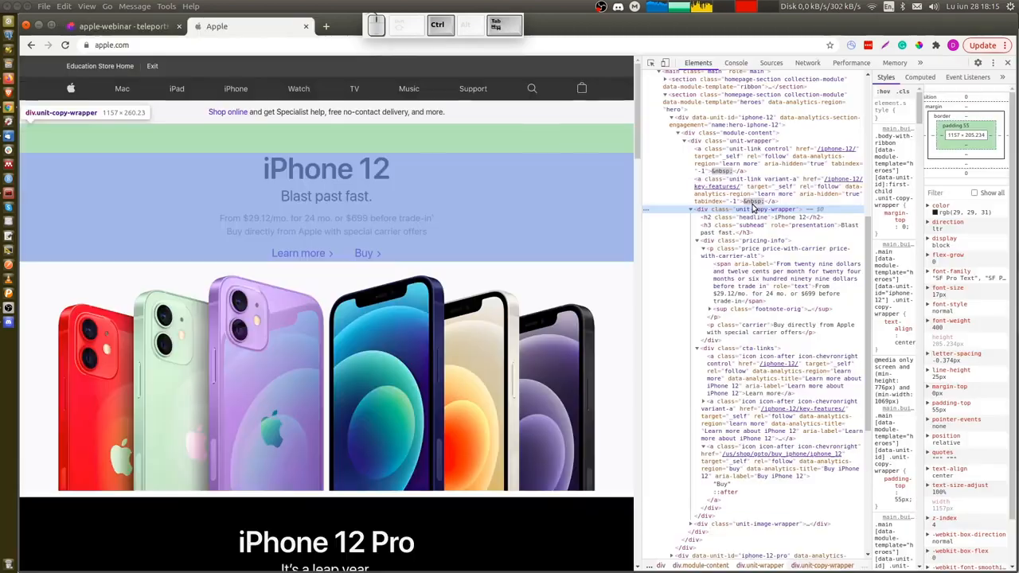
pyautogui.click(743, 219)
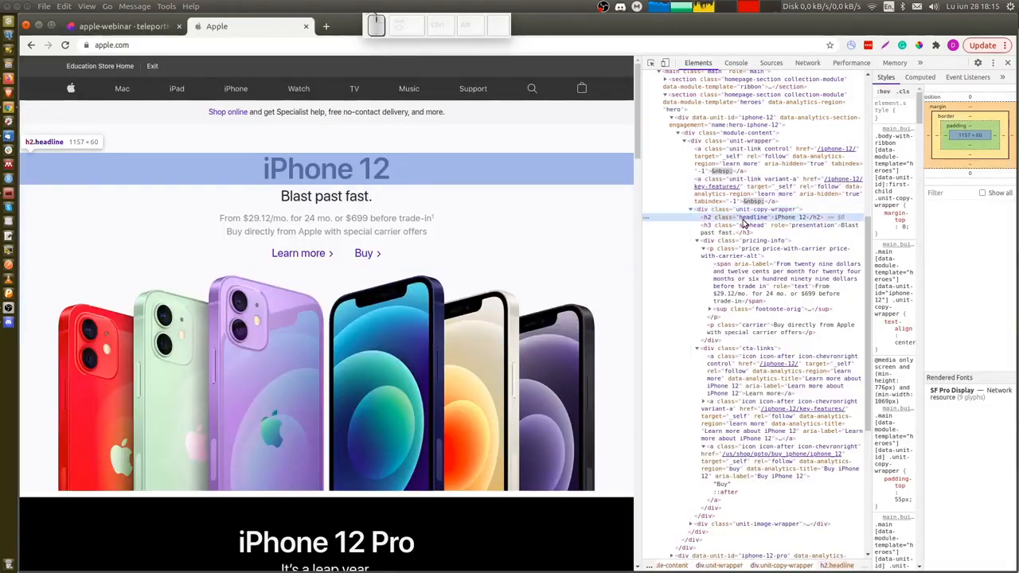
pyautogui.click(742, 228)
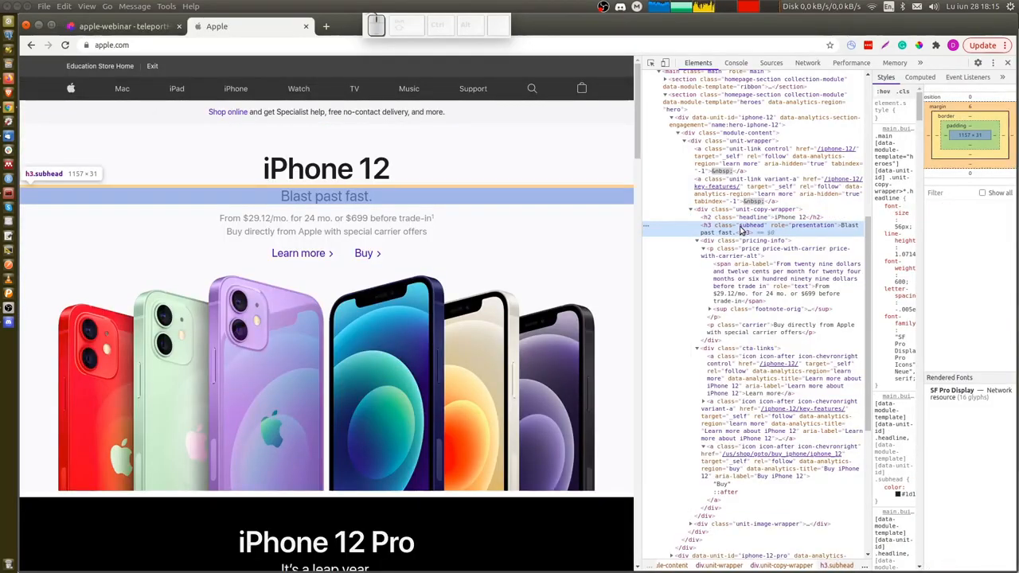
pyautogui.press('ctrl')
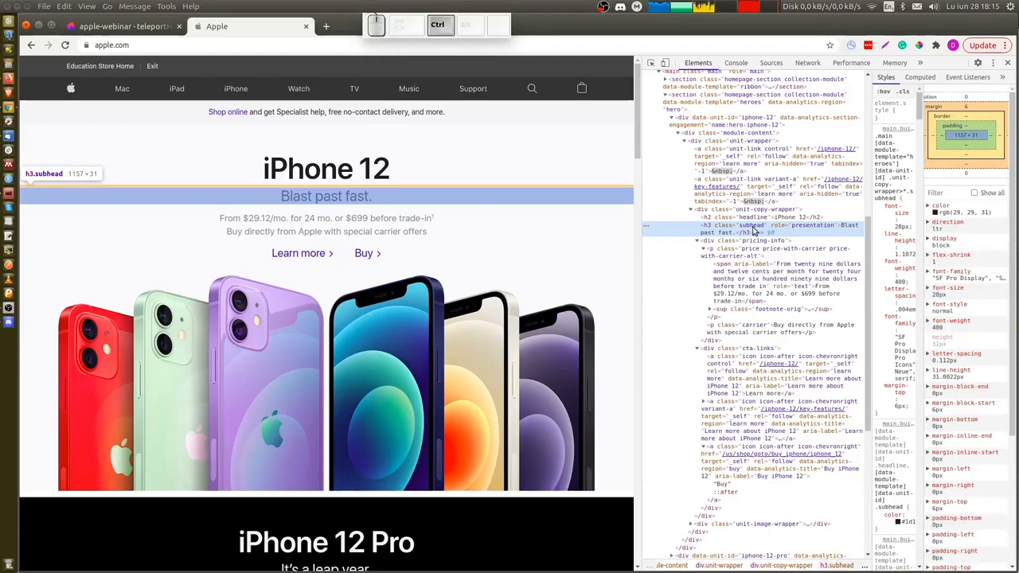
pyautogui.hotkey('ctrl', 'shift', 'Tab')
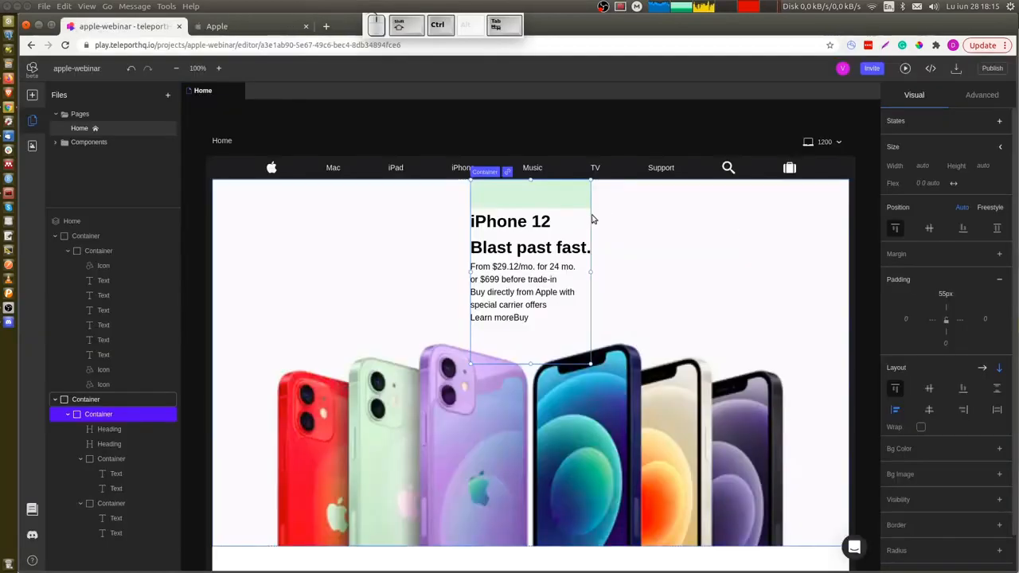
pyautogui.click(533, 247)
pyautogui.click(996, 237)
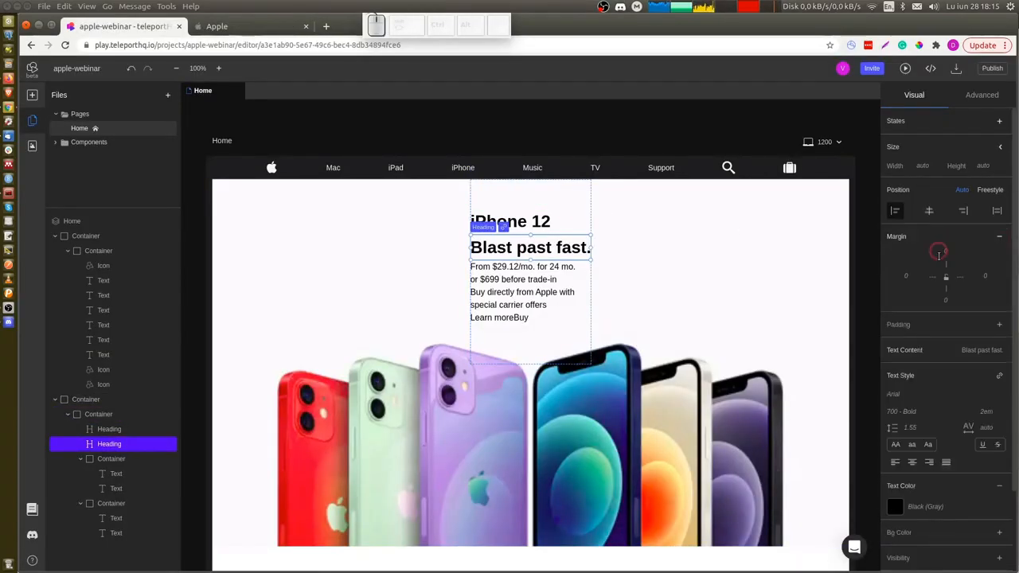
pyautogui.click(945, 253)
pyautogui.write('6')
pyautogui.press('Return')
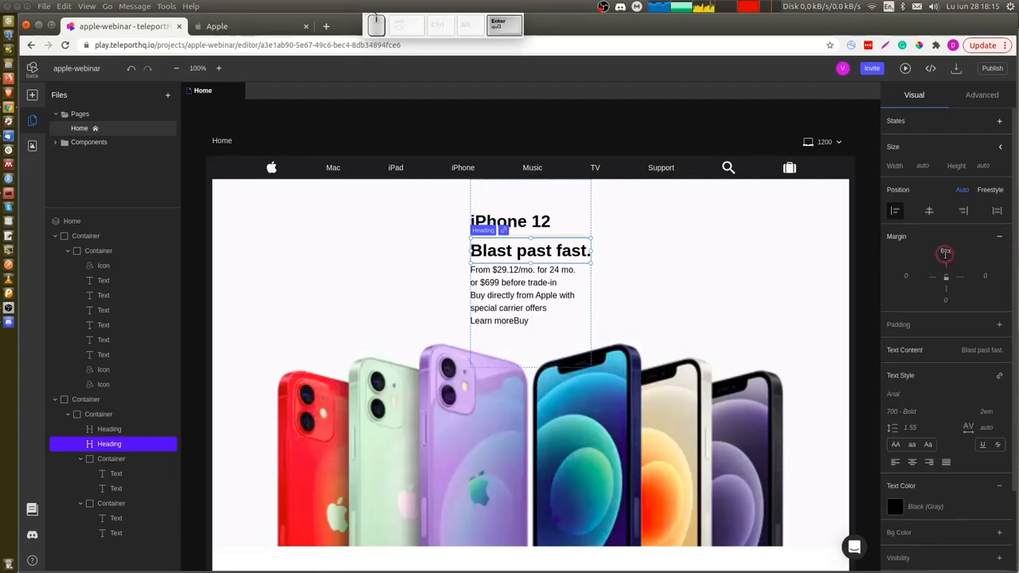
# Set the price text group container's width to 100% and its top margin to 14 px, matching the Apple page's pricing info.
pyautogui.hotkey('ctrl', 'Tab')
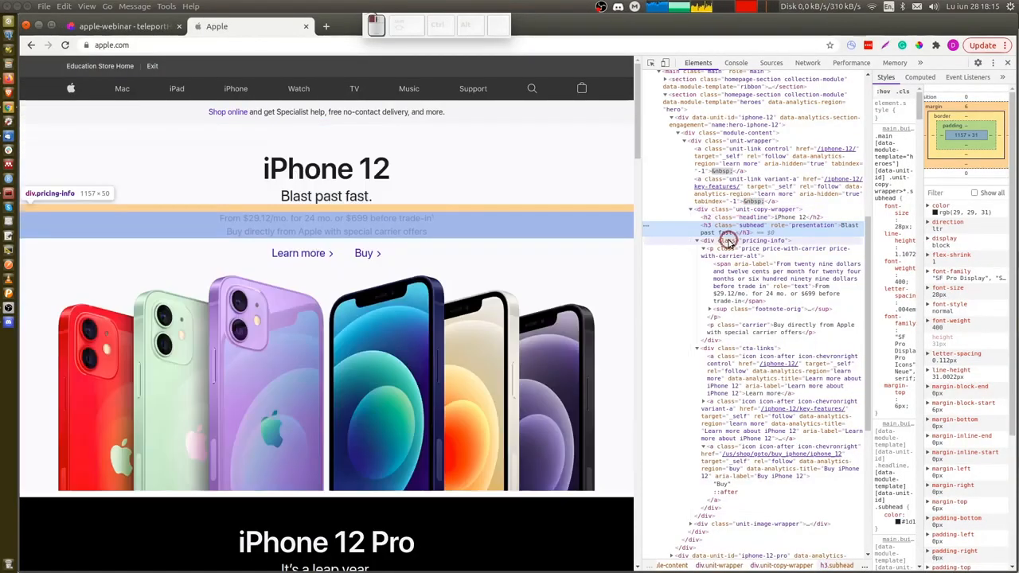
pyautogui.click(728, 241)
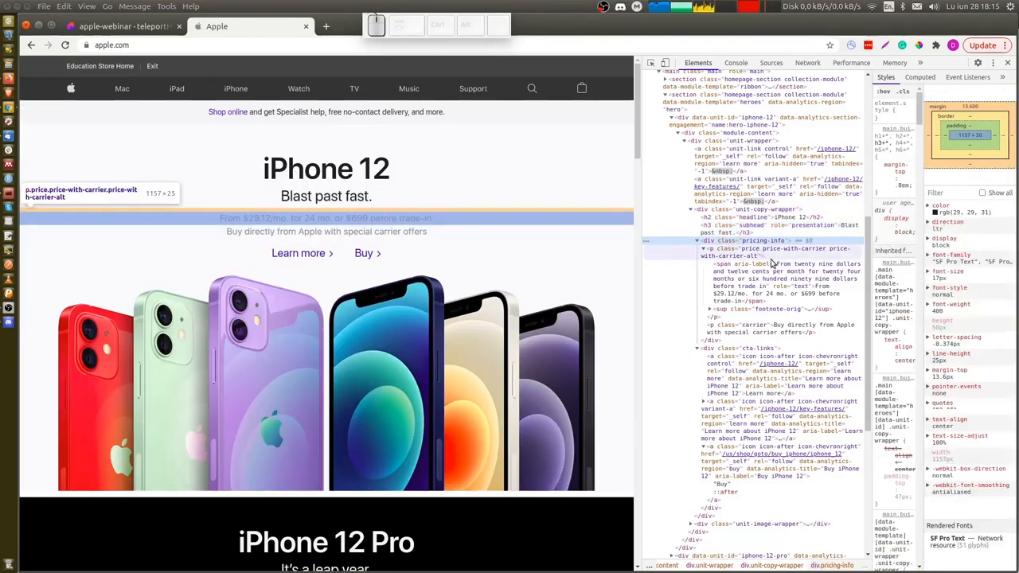
pyautogui.hotkey('ctrl', 'shift', 'Tab')
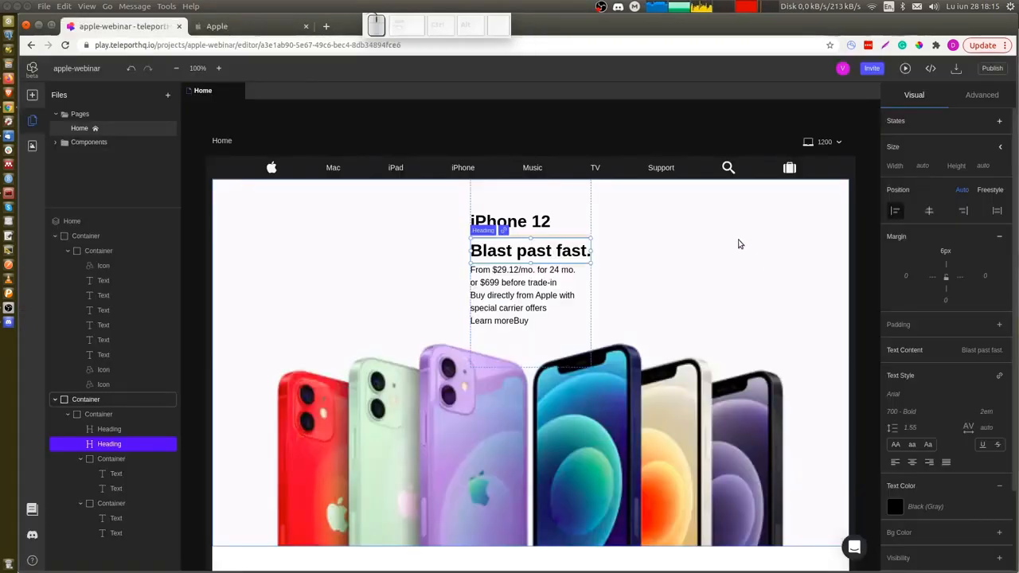
pyautogui.click(583, 279)
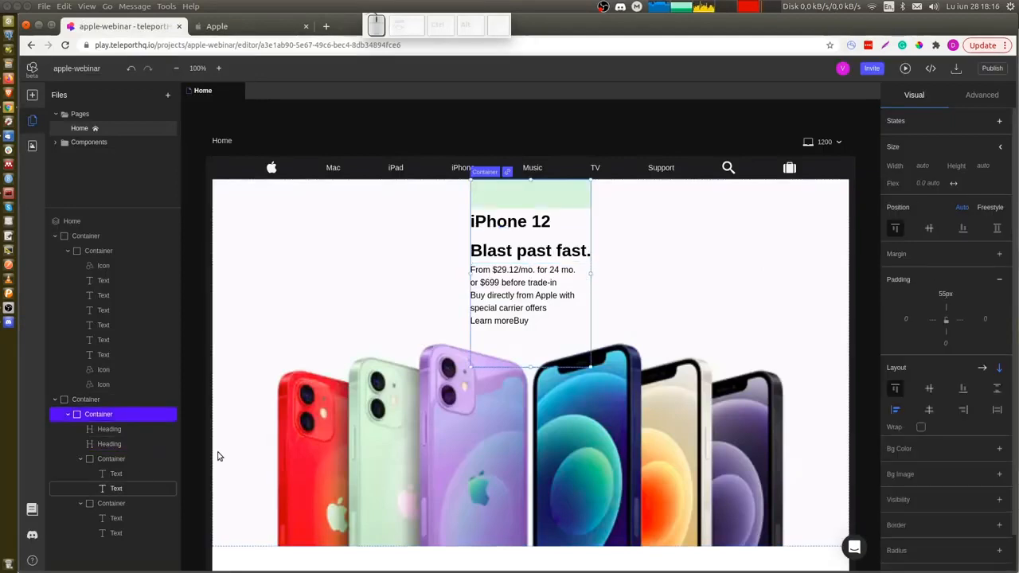
pyautogui.click(131, 464)
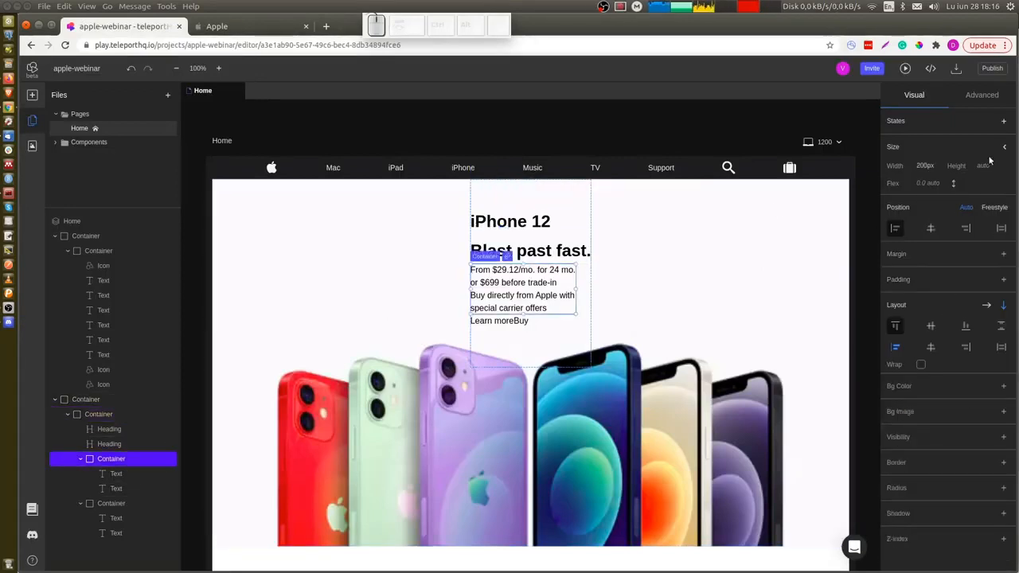
pyautogui.click(936, 165)
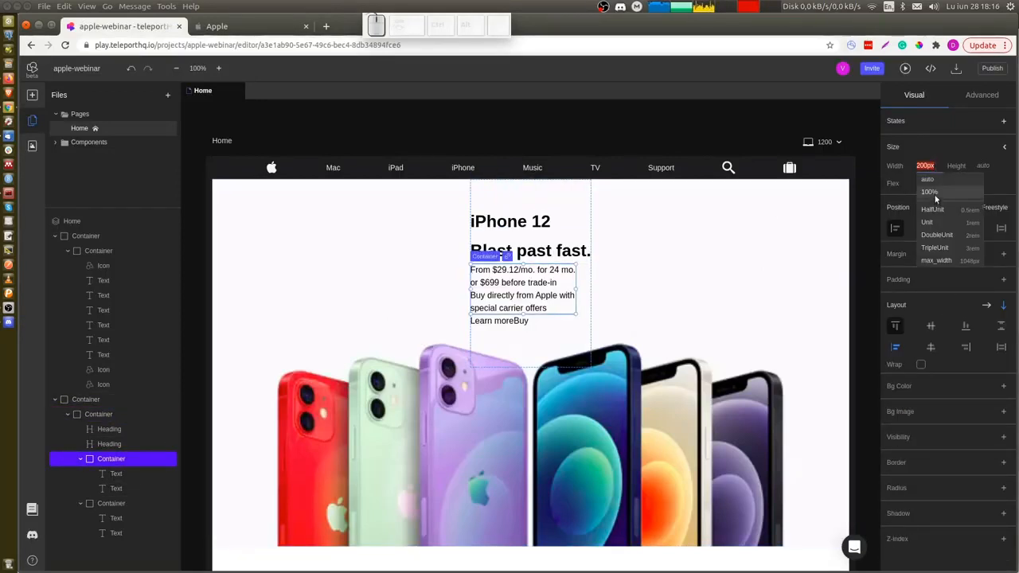
pyautogui.click(935, 193)
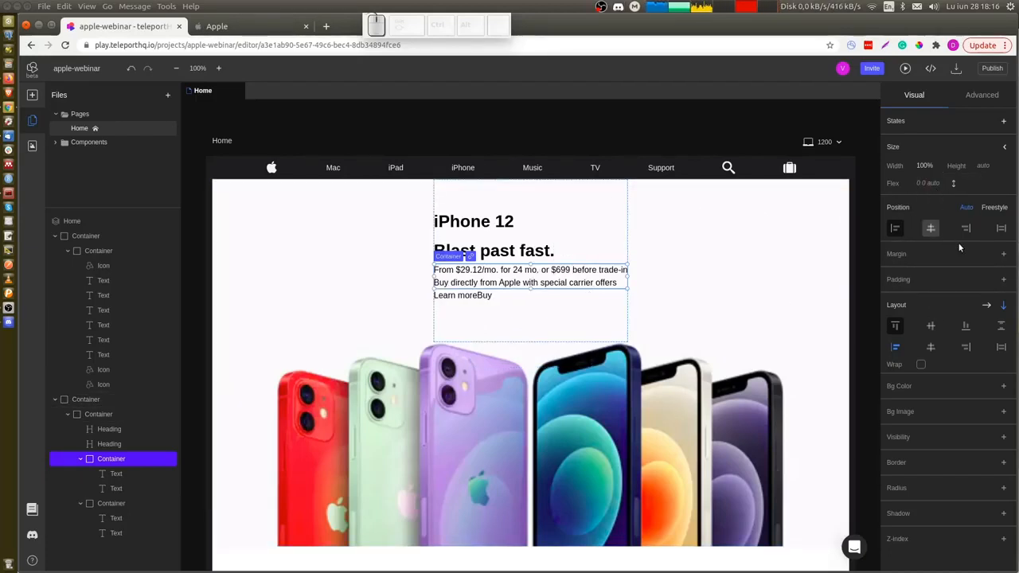
pyautogui.click(1001, 255)
pyautogui.click(947, 269)
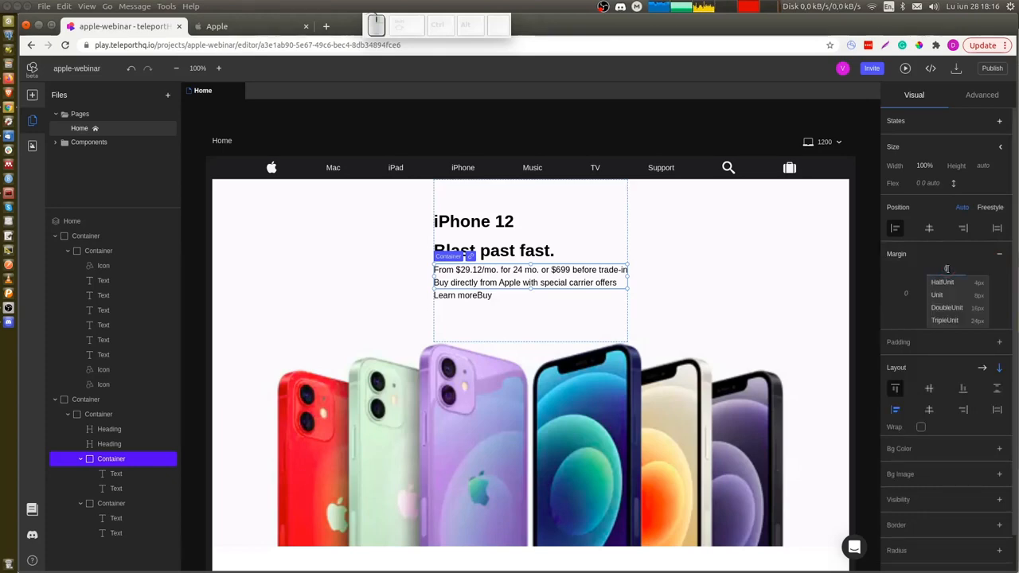
pyautogui.write('14')
pyautogui.press('Return')
# Set the first price text's top margin to 7 px, matching the Apple page's price paragraph.
pyautogui.hotkey('ctrl', 'pagedown')
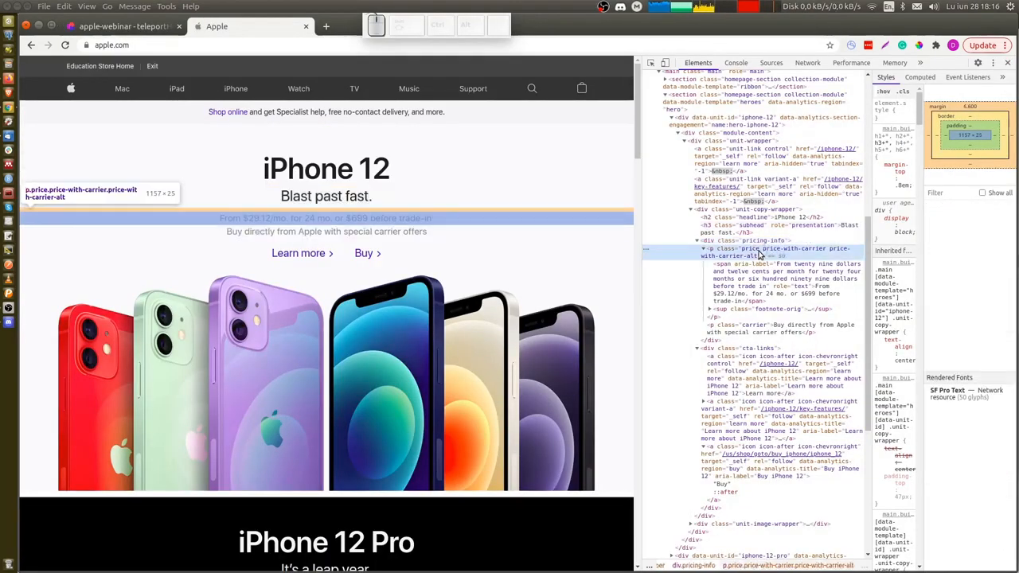
pyautogui.click(759, 254)
pyautogui.hotkey('ctrl', 'pageup')
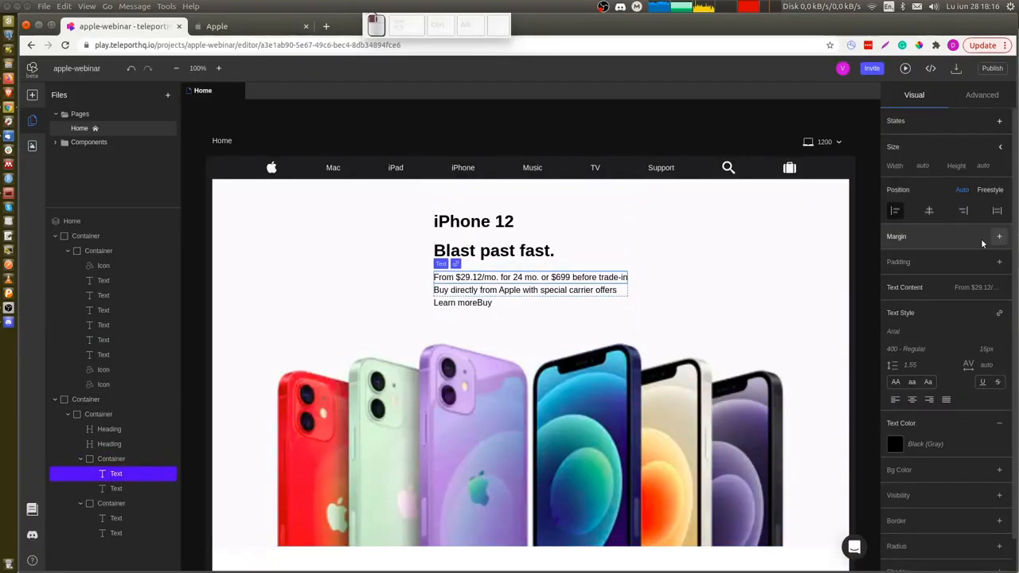
pyautogui.click(942, 248)
pyautogui.click(942, 251)
pyautogui.write('7')
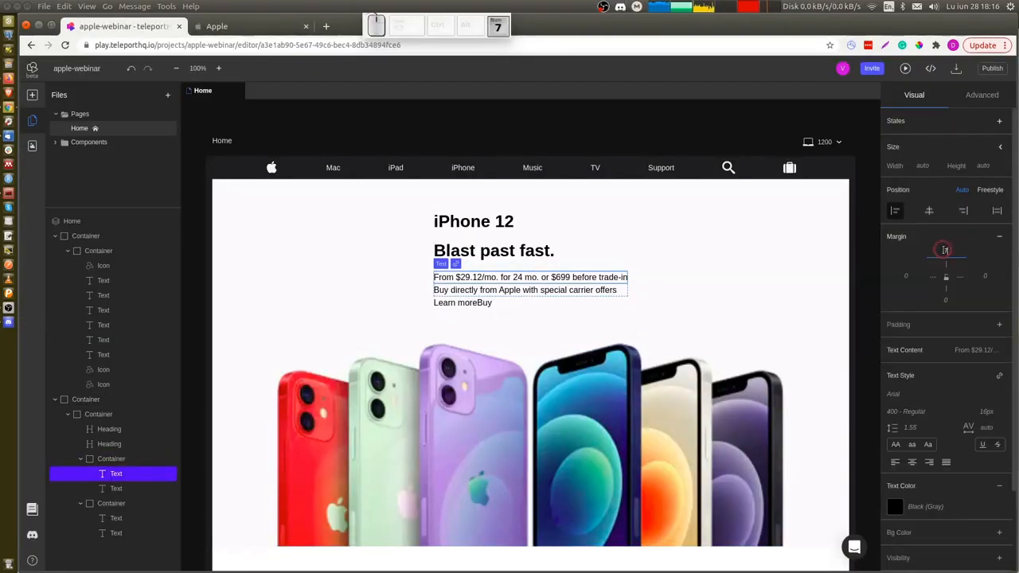
pyautogui.press('Return')
# Center the Learn more and Buy links horizontally within the second text group, following the Apple page's call-to-action links.
pyautogui.hotkey('ctrl', 'Tab')
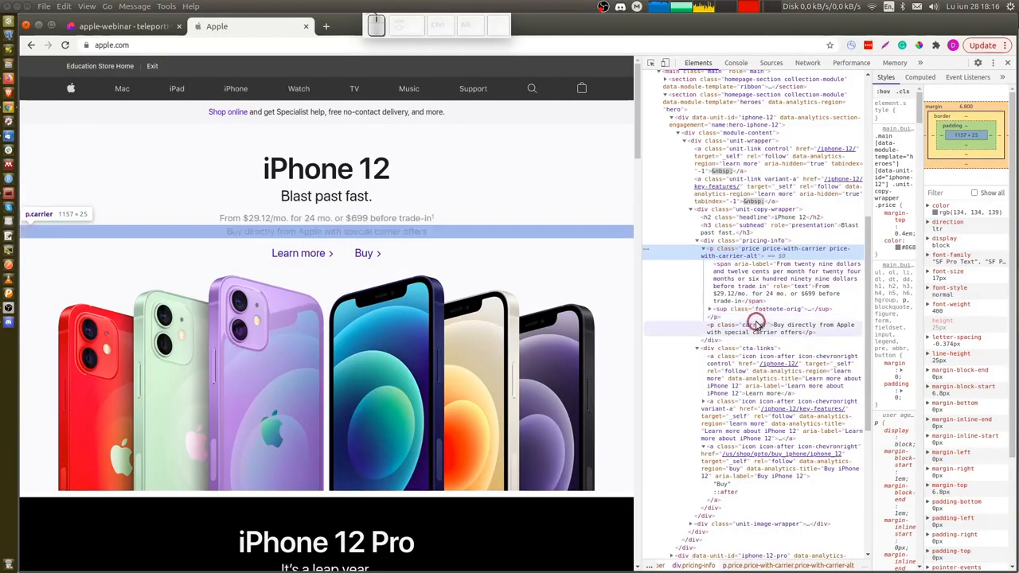
pyautogui.click(755, 326)
pyautogui.scroll(-2, 756, 326)
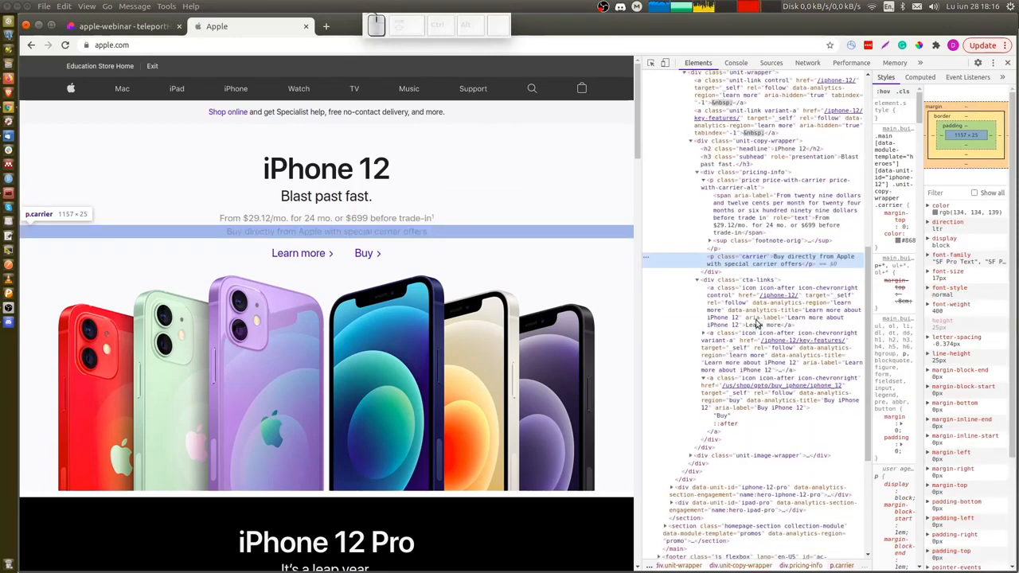
pyautogui.click(758, 283)
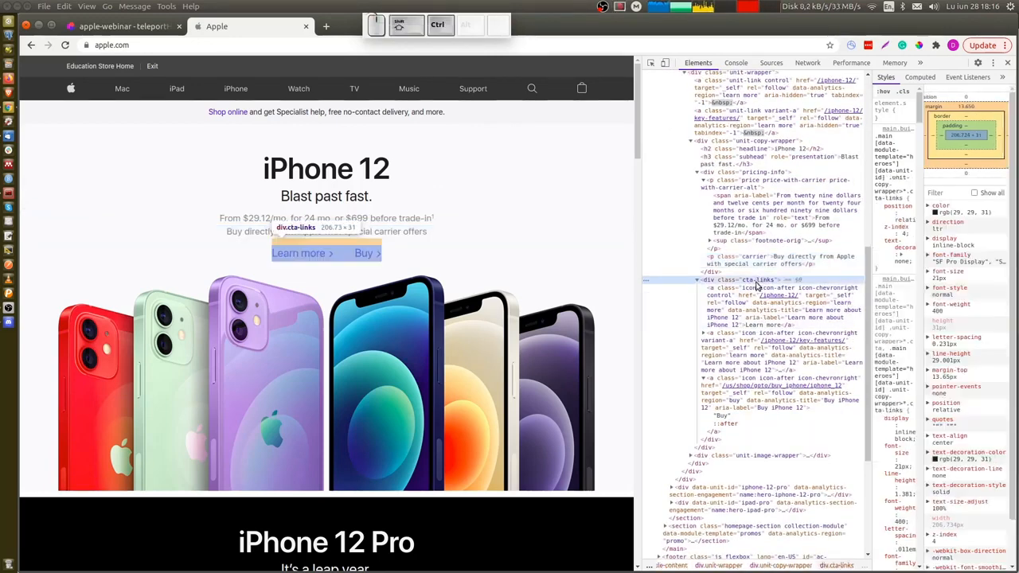
pyautogui.hotkey('ctrl', 'shift', 'Tab')
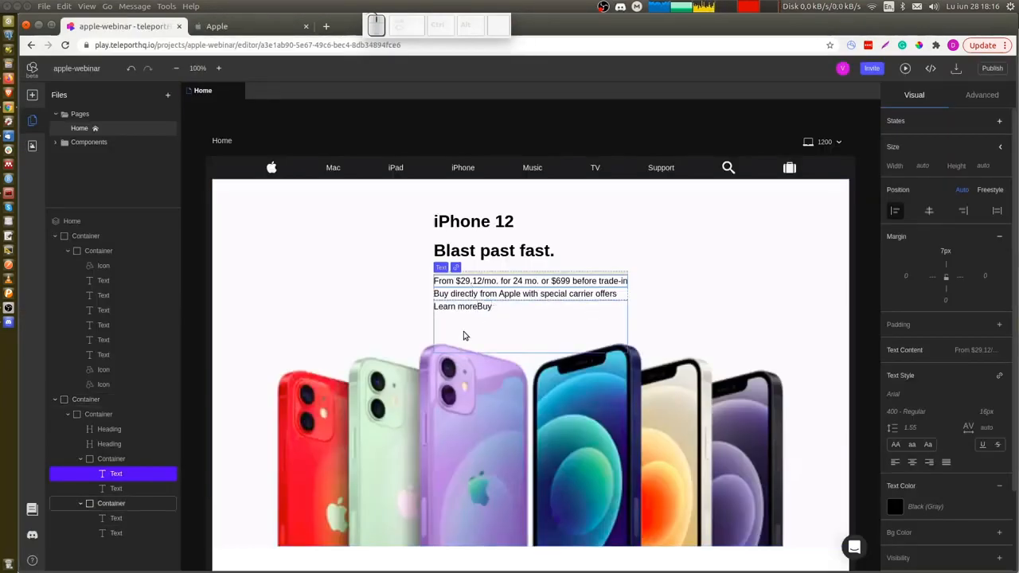
pyautogui.click(109, 504)
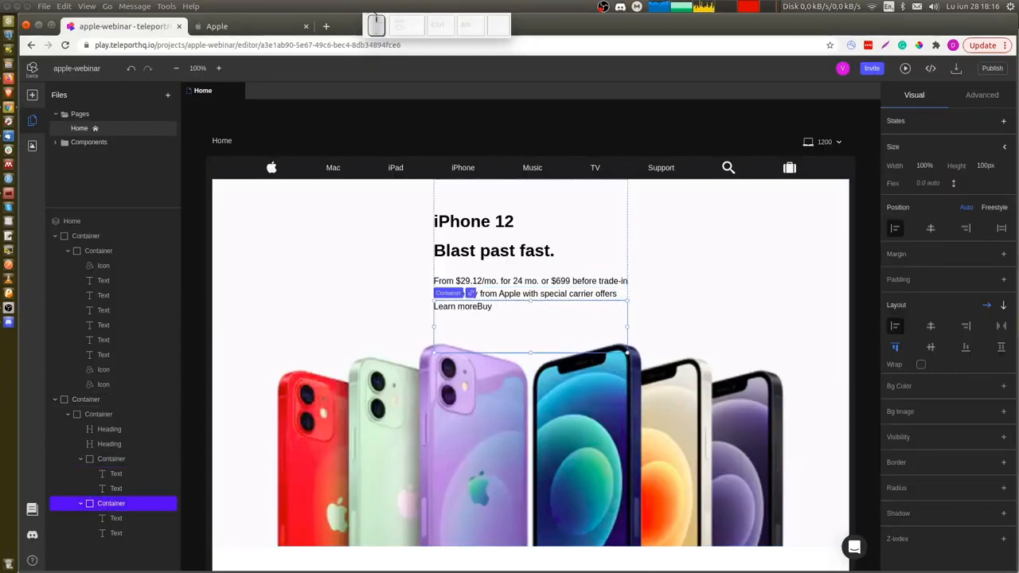
pyautogui.click(930, 326)
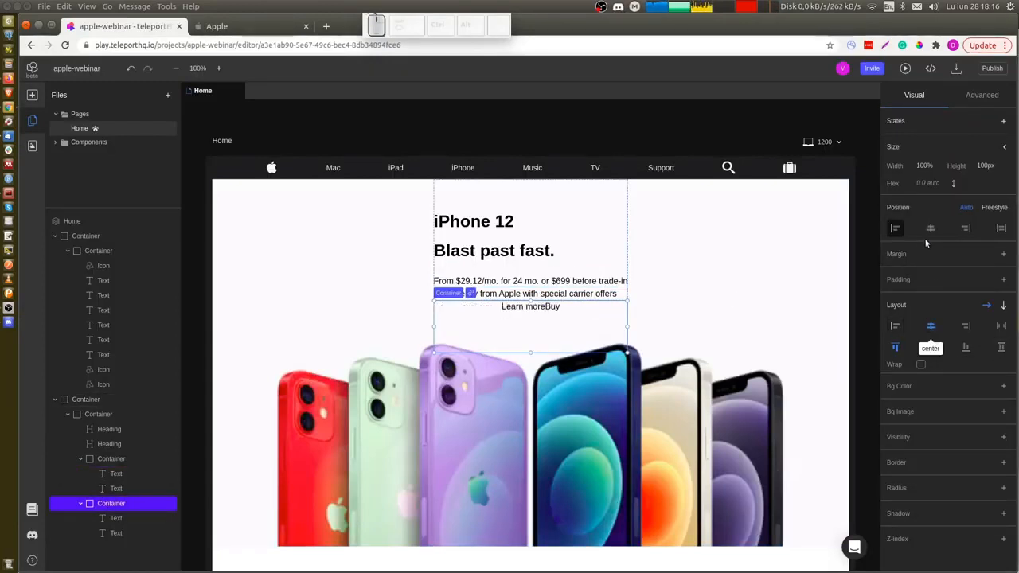
# Set the links container's top margin to 14 px and its height to 100%.
pyautogui.click(1004, 255)
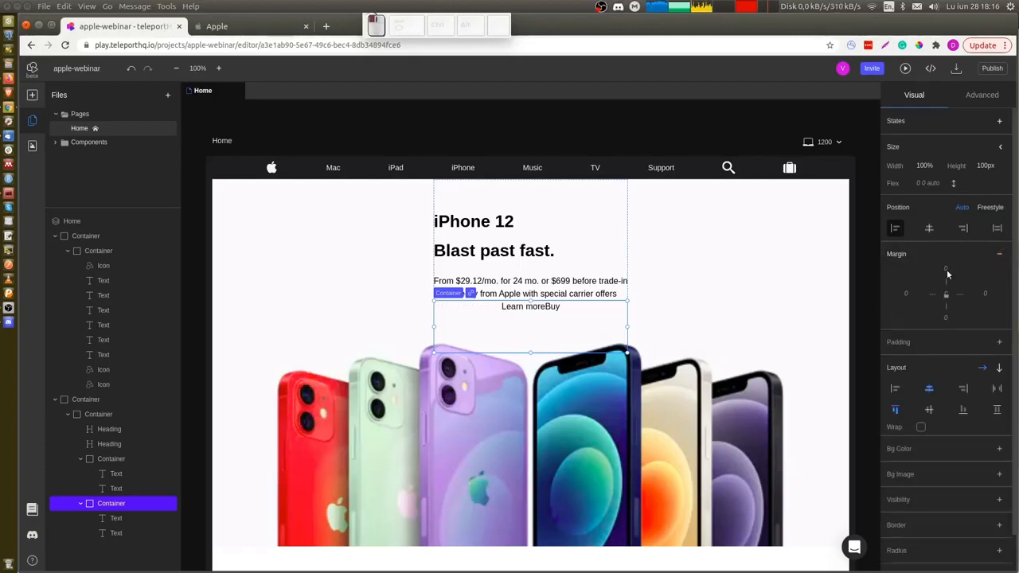
pyautogui.moveTo(947, 274); pyautogui.dragTo(947, 261)
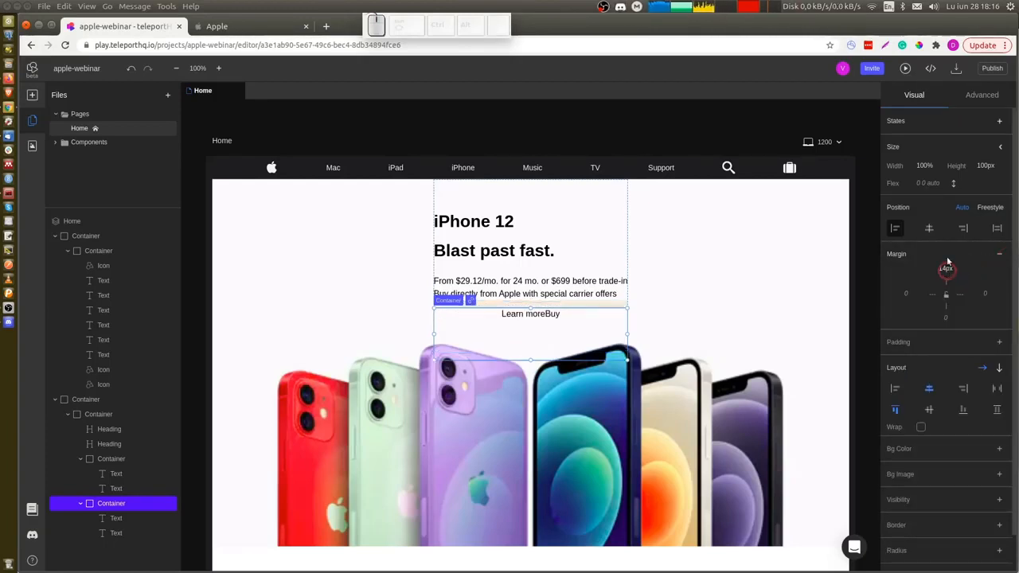
pyautogui.click(977, 168)
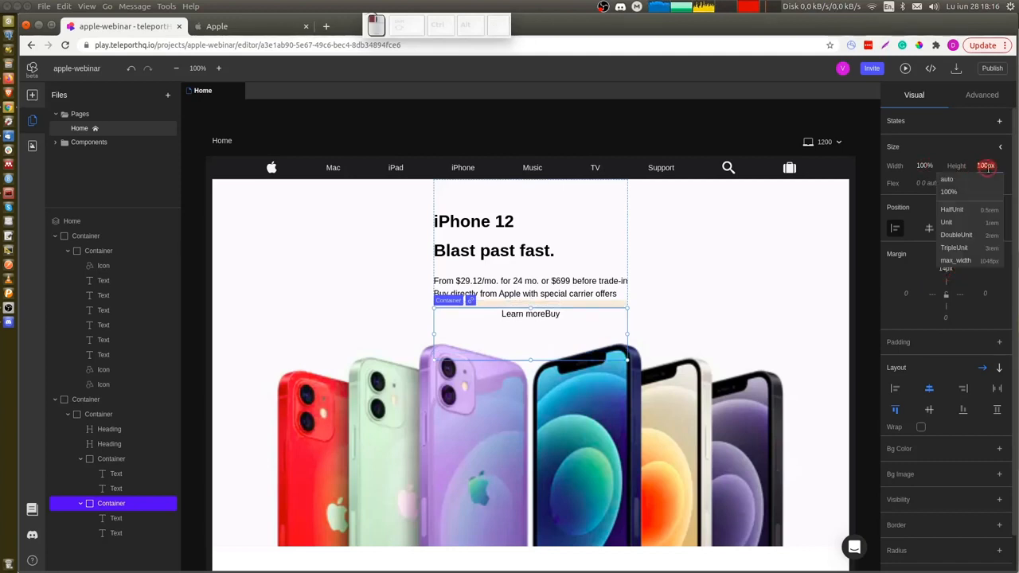
pyautogui.click(980, 196)
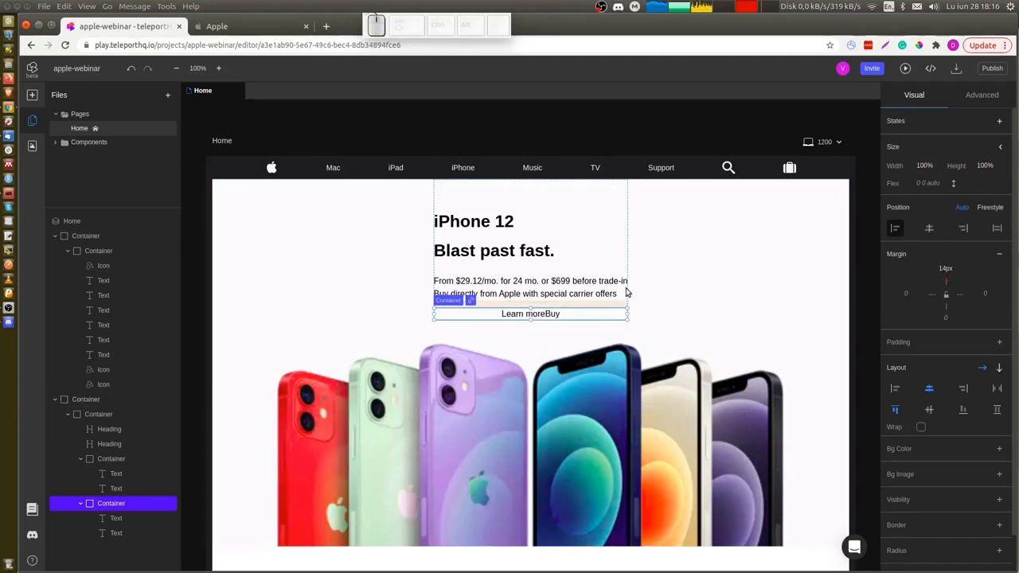
# Center-align the hero content container's children horizontally.
pyautogui.click(146, 458)
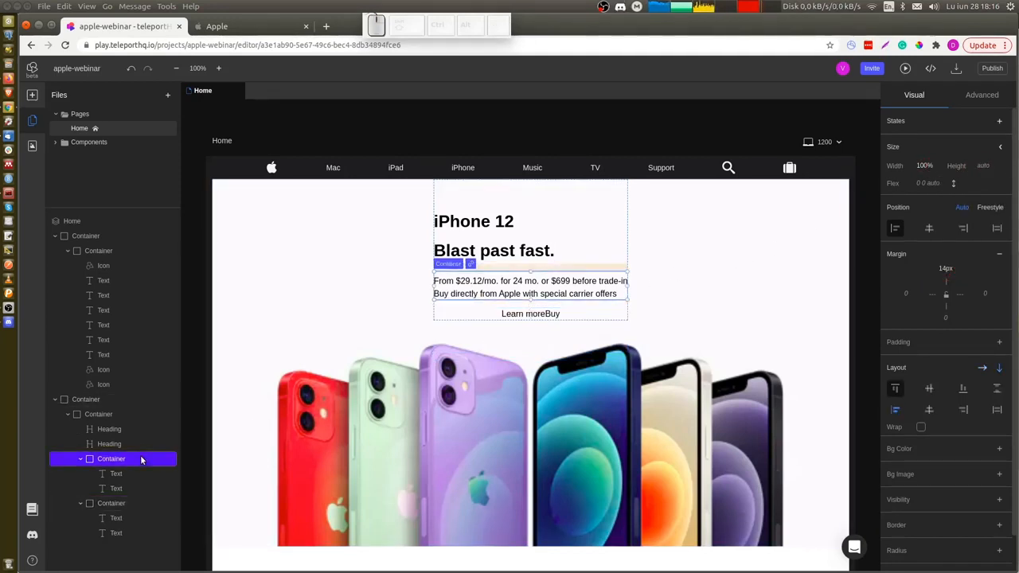
pyautogui.click(148, 505)
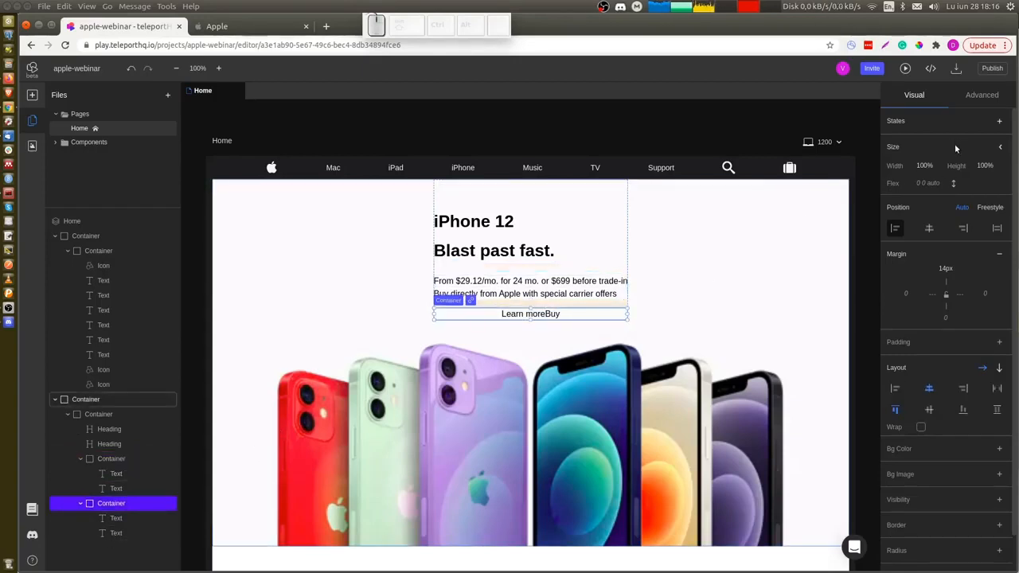
pyautogui.click(936, 165)
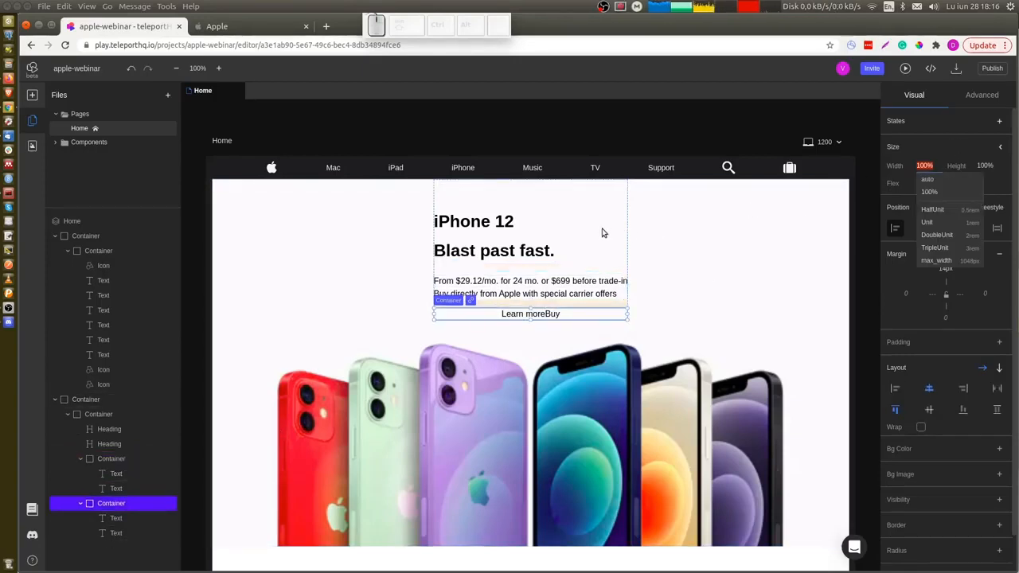
pyautogui.click(122, 412)
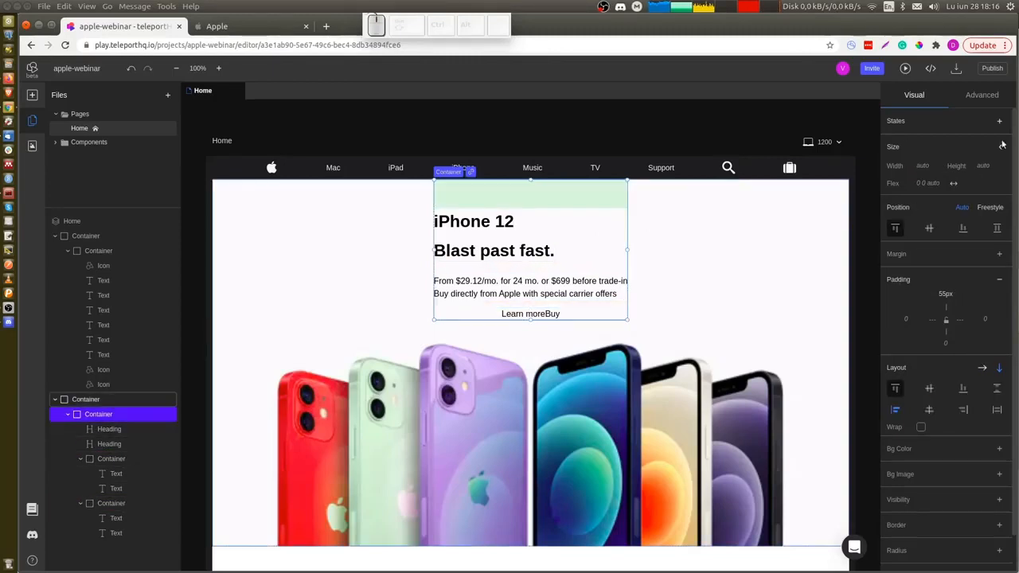
pyautogui.click(930, 410)
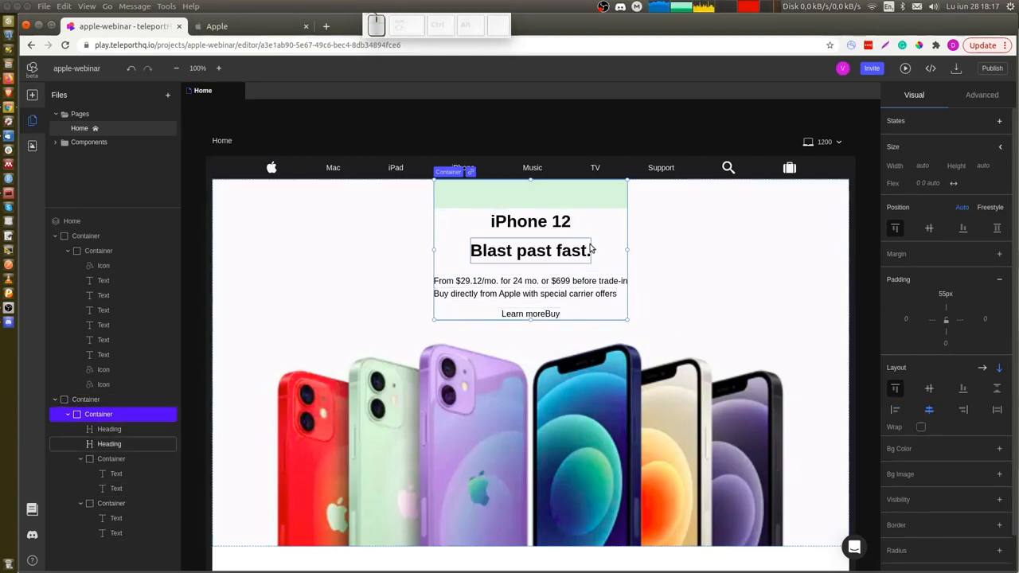
# Inspect the Apple page's iPhone 12 headline styles for the selected heading.
pyautogui.click(530, 220)
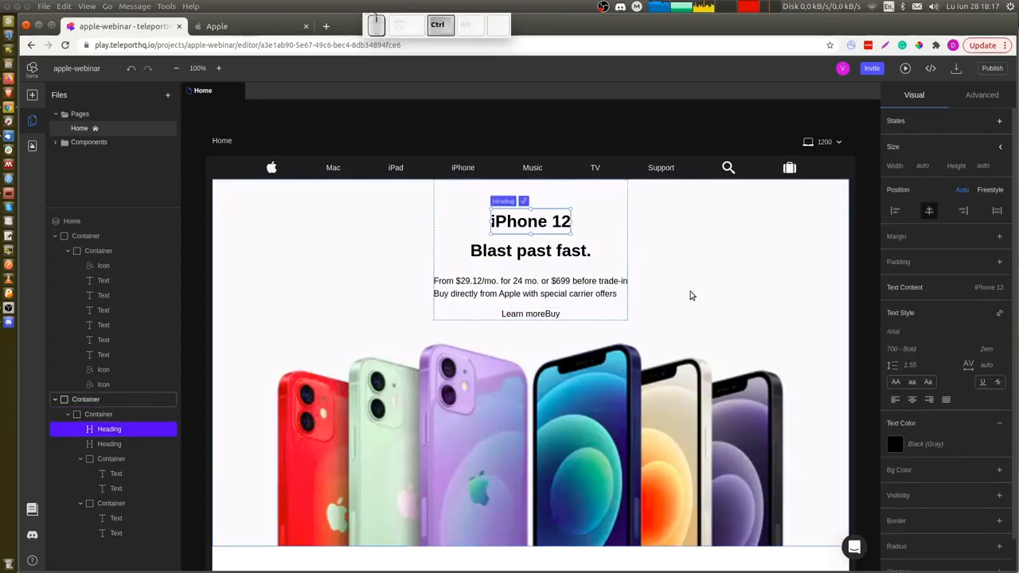
pyautogui.hotkey('ctrl', 'Tab')
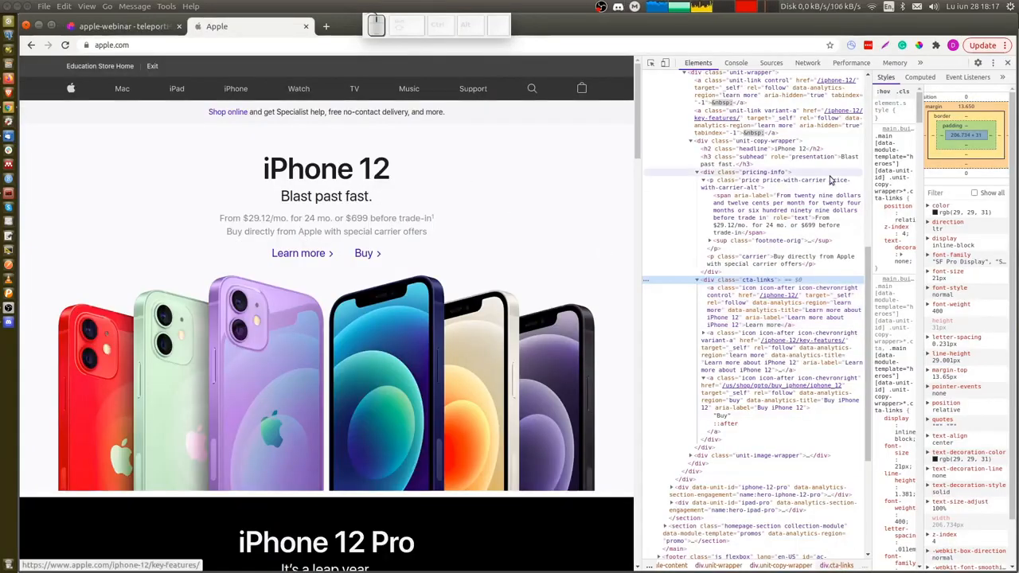
pyautogui.click(737, 149)
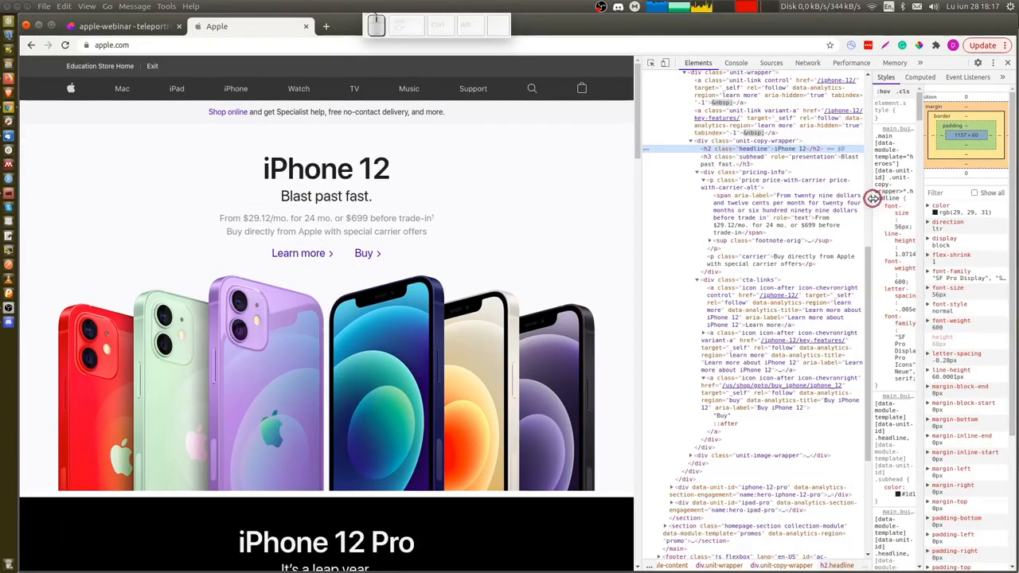
pyautogui.moveTo(873, 198); pyautogui.dragTo(797, 202)
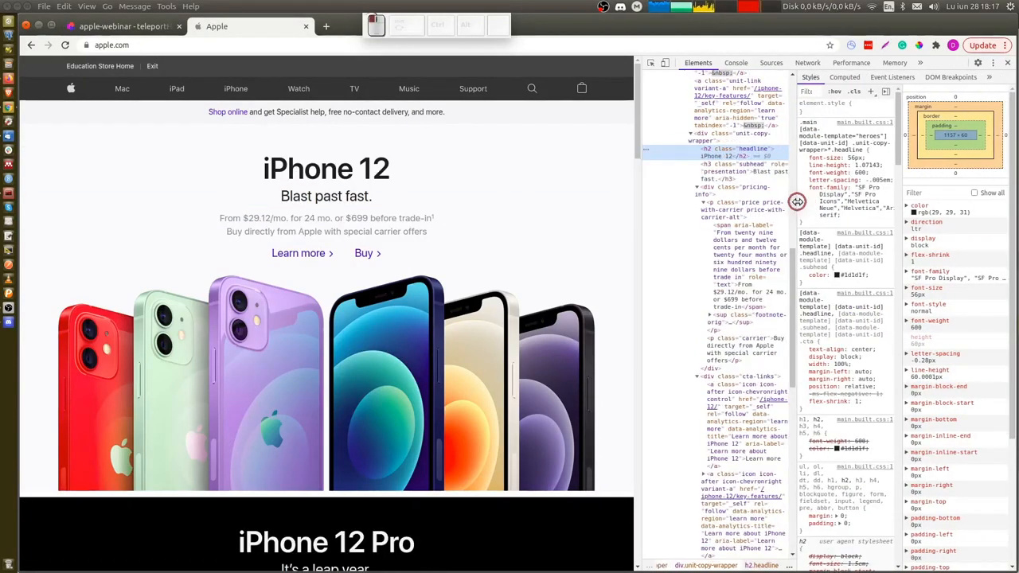
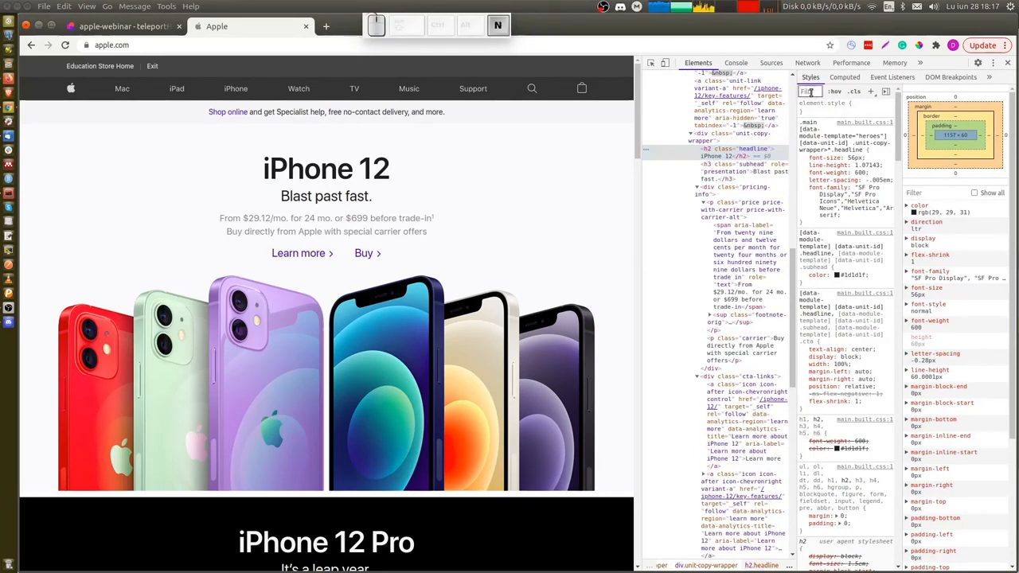
# Apply the h2 text style to the iPhone 12 heading, after checking the Apple headline's font properties.
pyautogui.click(811, 92)
pyautogui.write('font')
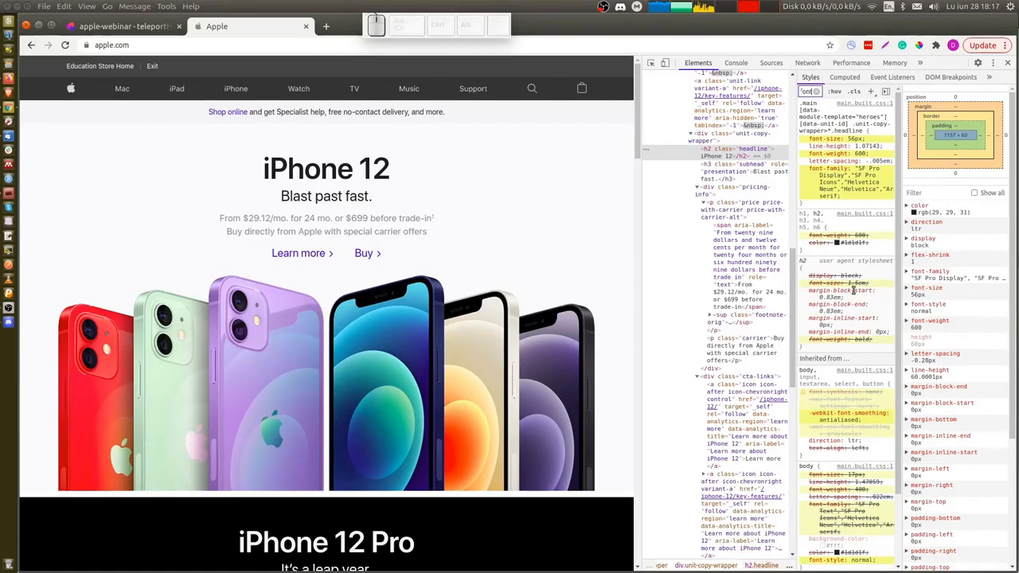
pyautogui.scroll(-3, 839, 335)
pyautogui.scroll(3, 839, 335)
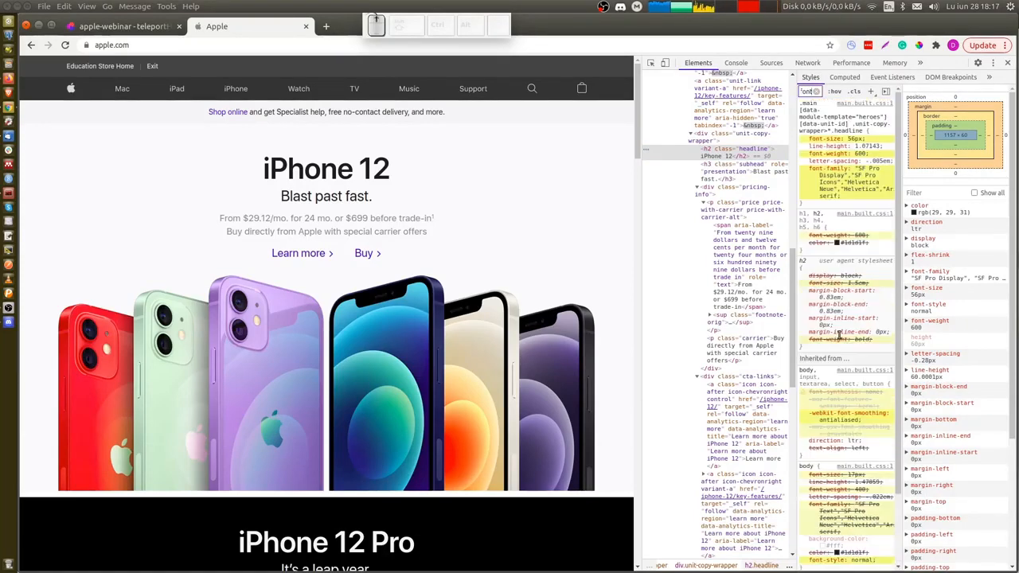
pyautogui.hotkey('ctrl', 'shift', 'Tab')
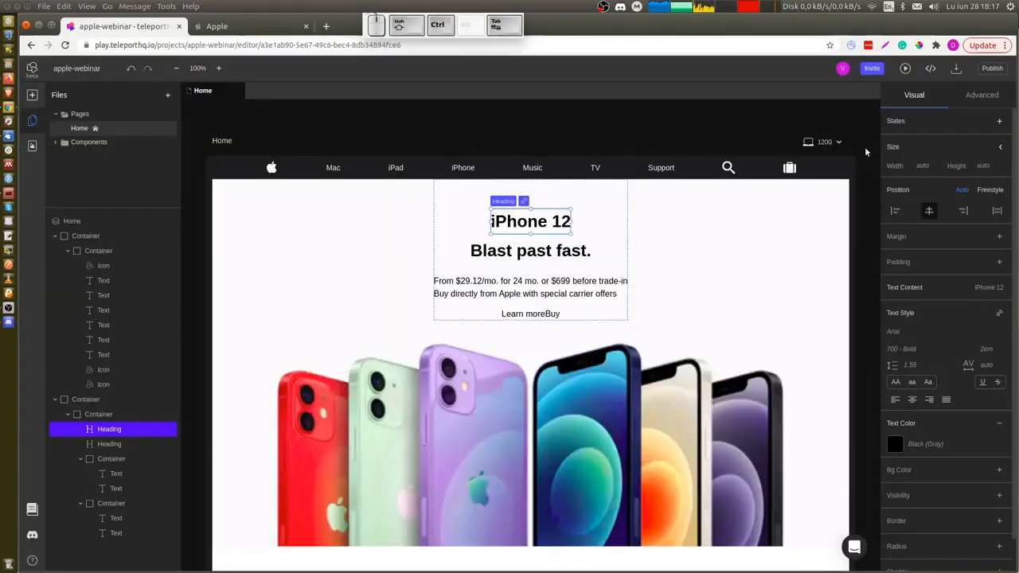
pyautogui.click(999, 315)
pyautogui.scroll(-1, 844, 390)
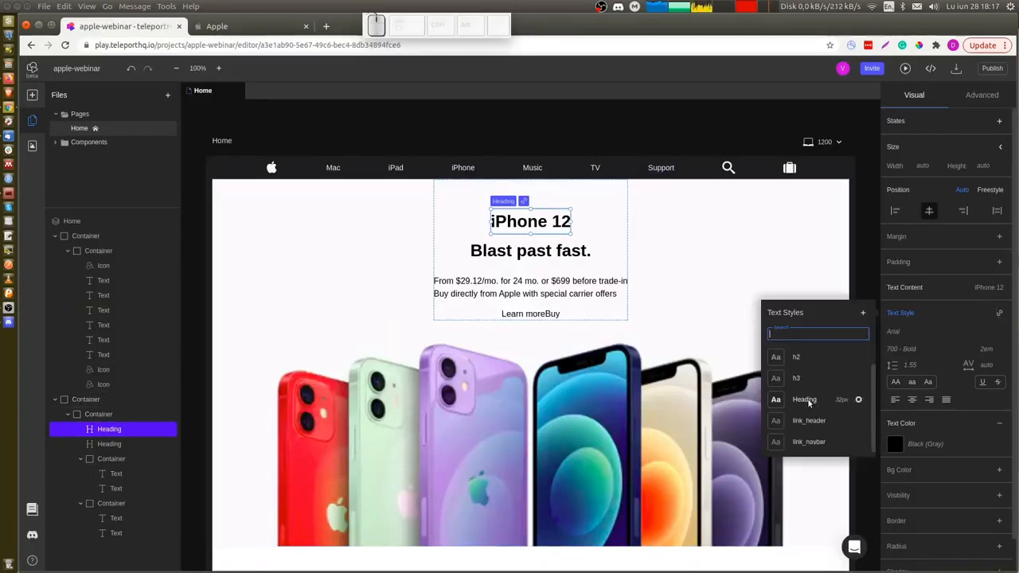
pyautogui.click(797, 358)
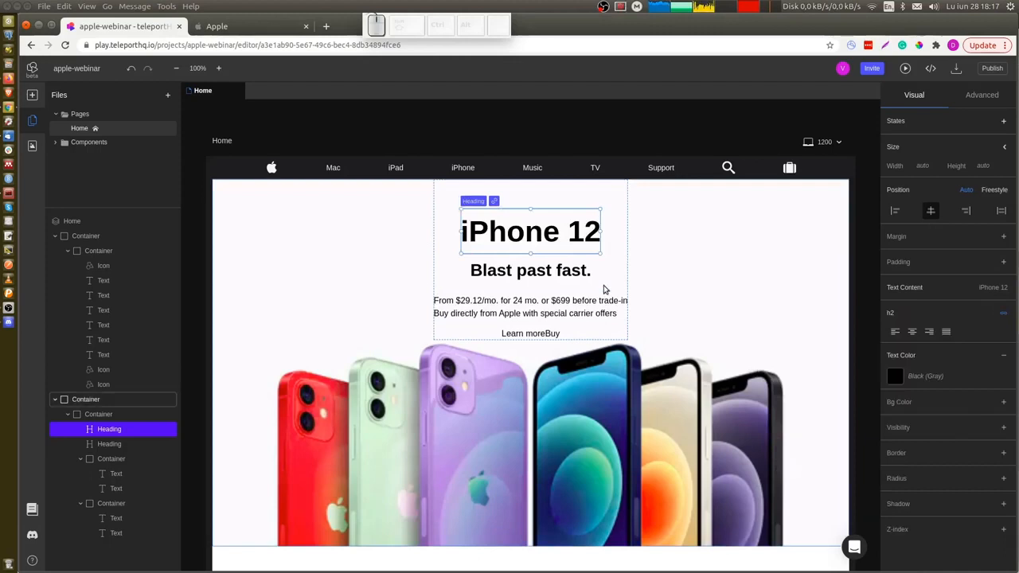
# Apply the h3 text style to the Blast past fast. subheading.
pyautogui.click(546, 271)
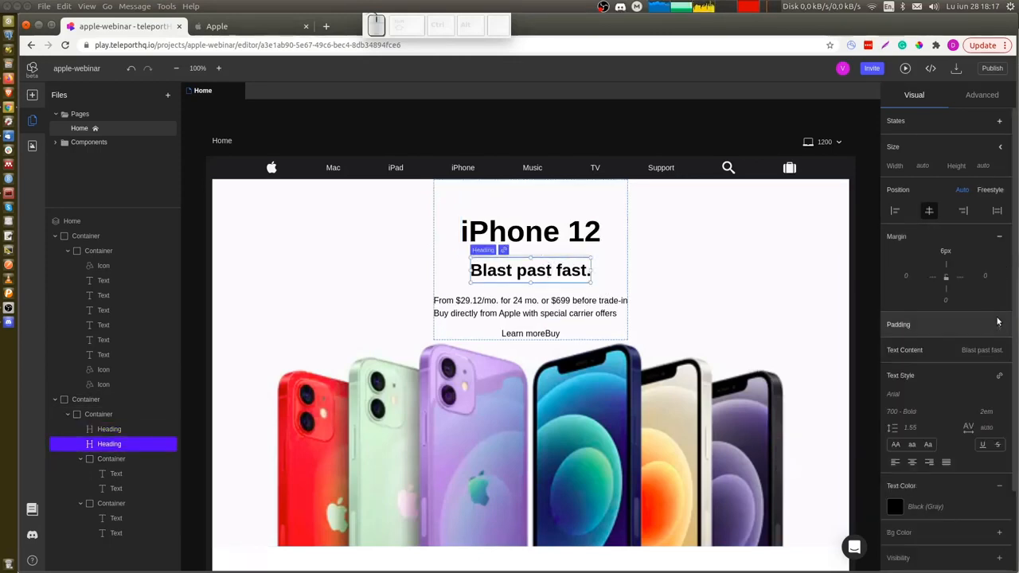
pyautogui.click(999, 375)
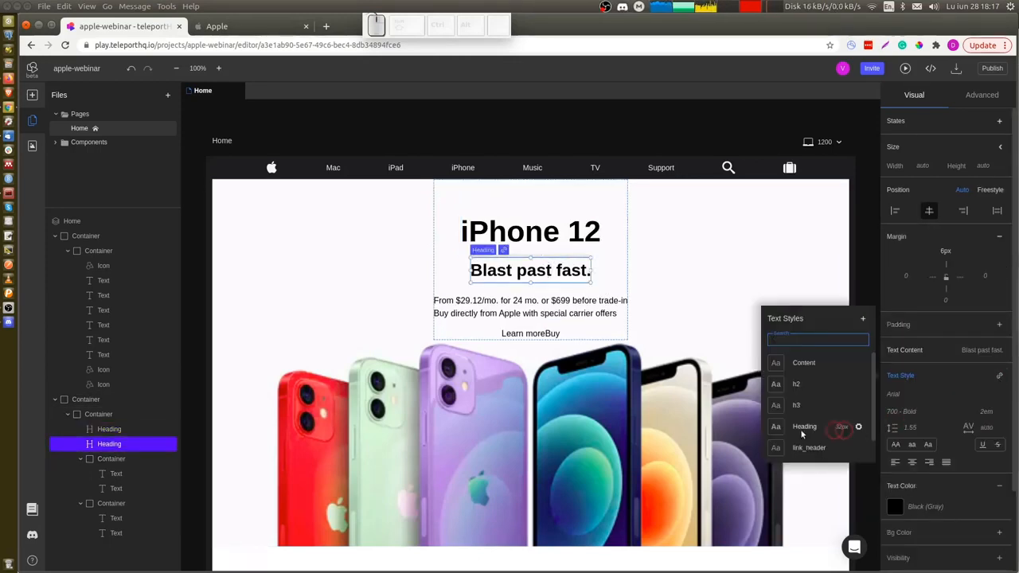
pyautogui.click(797, 405)
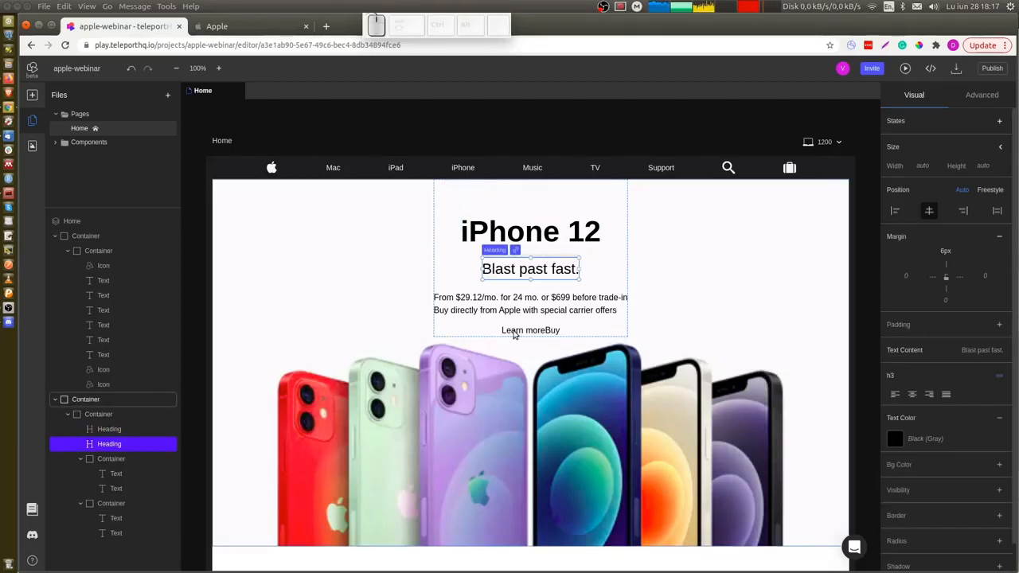
# Apply the link_header text style to both the Learn more and Buy links.
pyautogui.click(516, 330)
pyautogui.keyDown('ctrl'); pyautogui.click(552, 331); pyautogui.keyUp('ctrl')
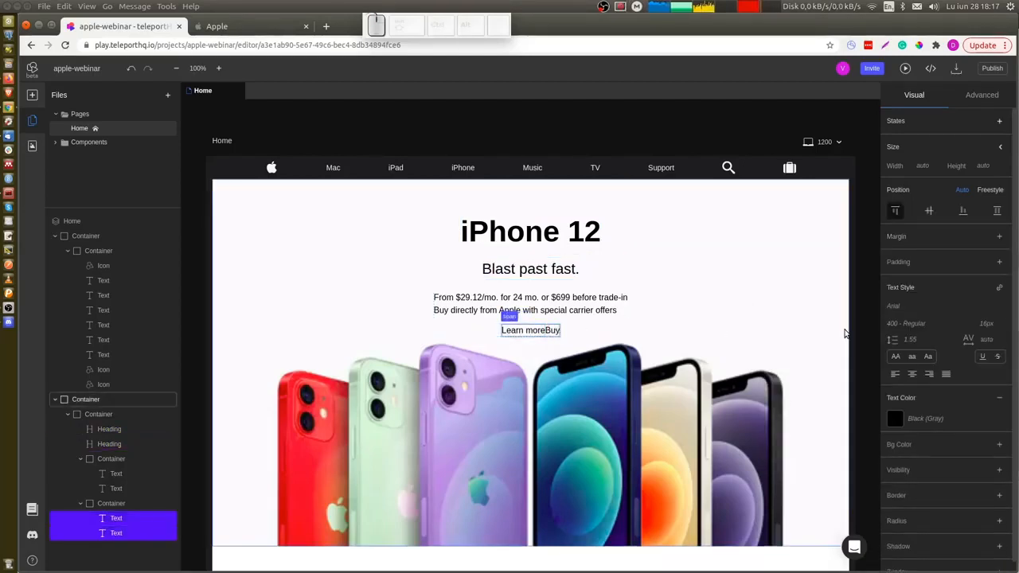
pyautogui.click(999, 288)
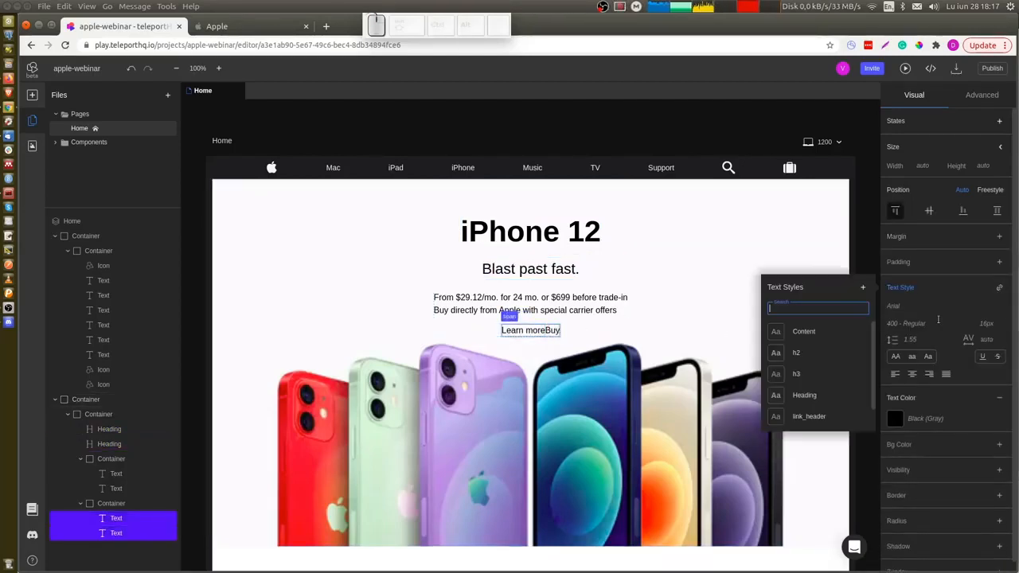
pyautogui.click(801, 397)
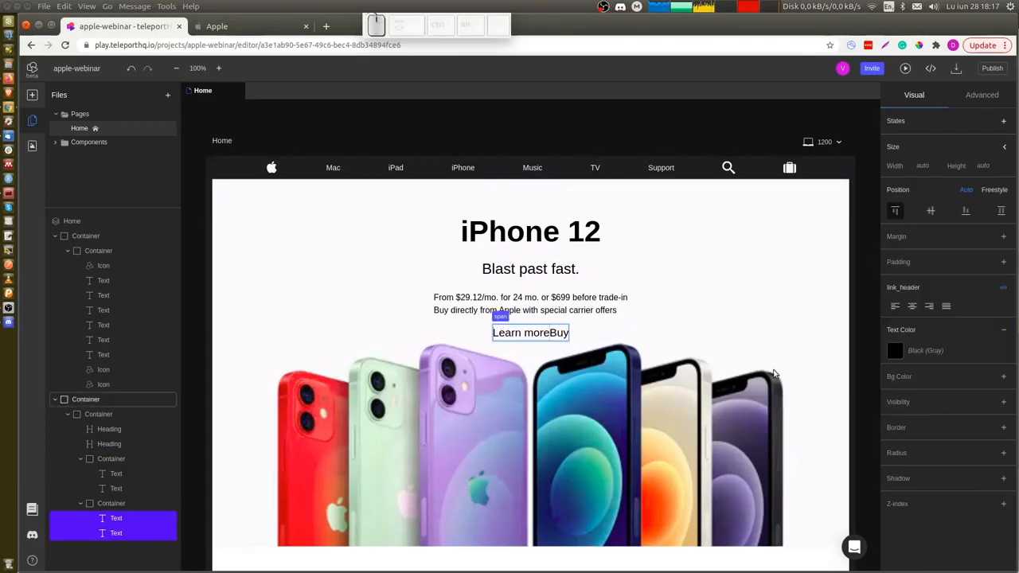
# Center the price and carrier text lines horizontally within their container.
pyautogui.click(605, 311)
pyautogui.click(605, 310)
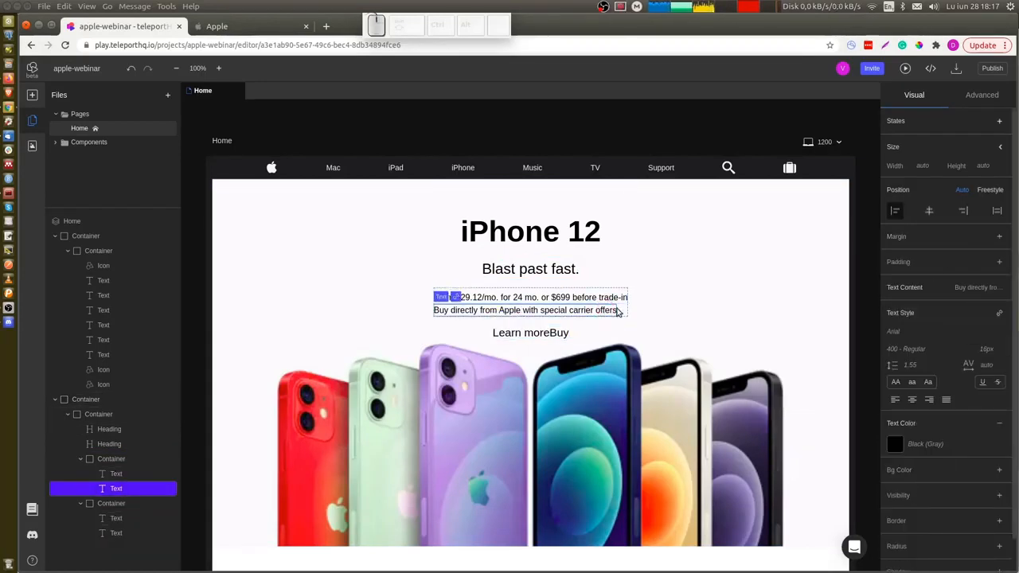
pyautogui.click(623, 311)
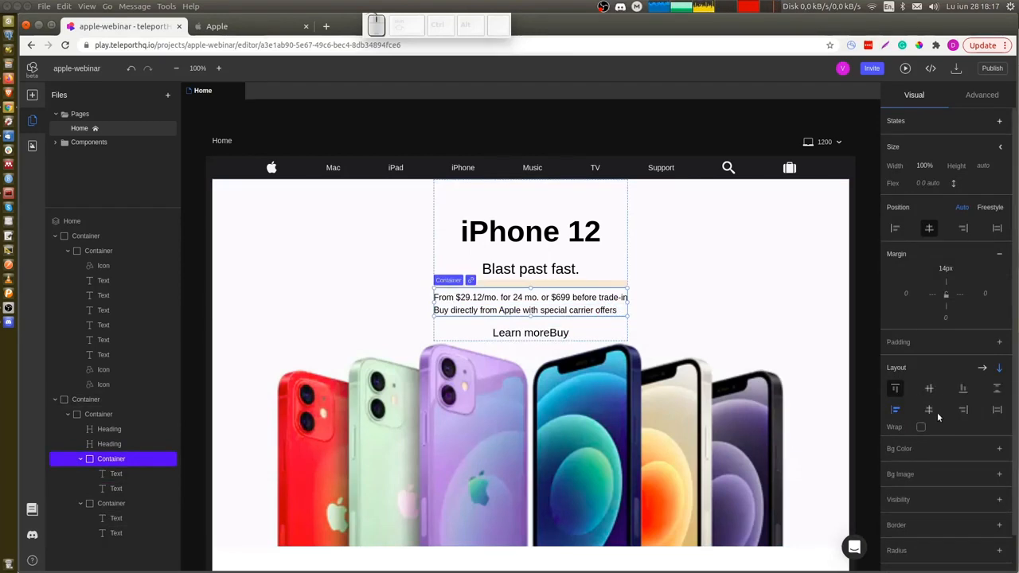
pyautogui.click(928, 410)
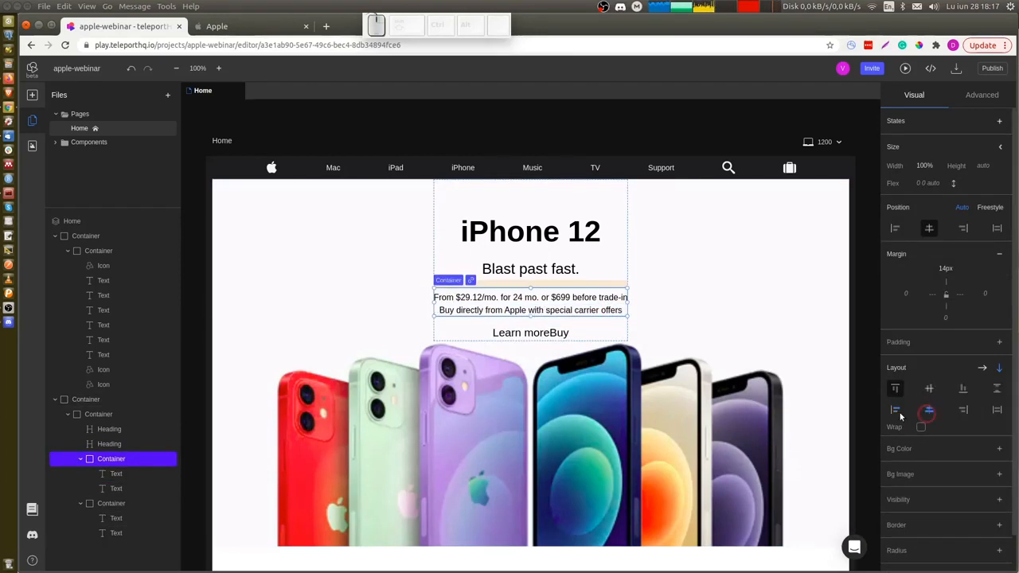
# Create a new text style named p with a 17 px font size, based on Apple's price text styles.
pyautogui.click(612, 310)
pyautogui.hotkey('ctrl', 'Tab')
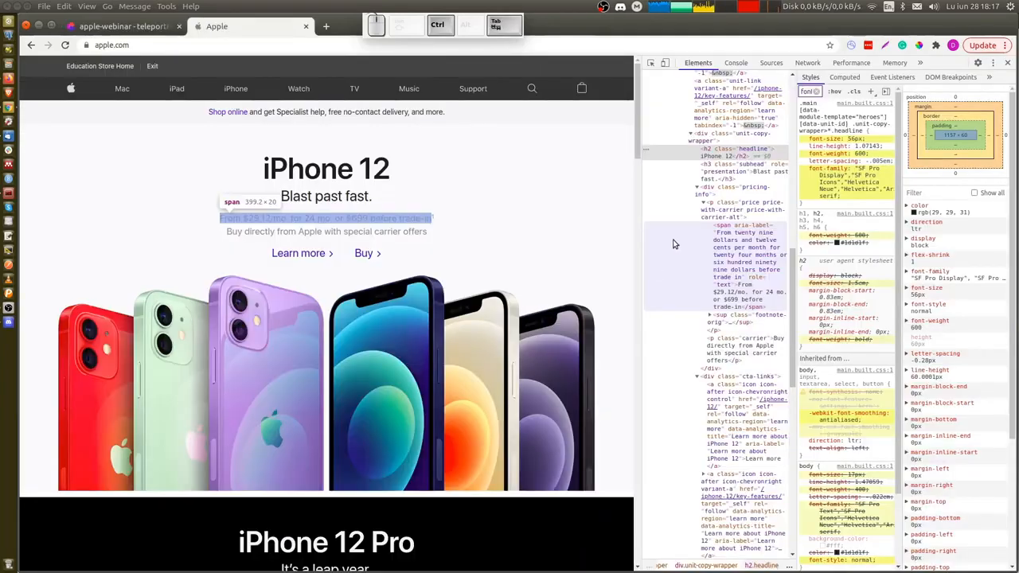
pyautogui.click(736, 209)
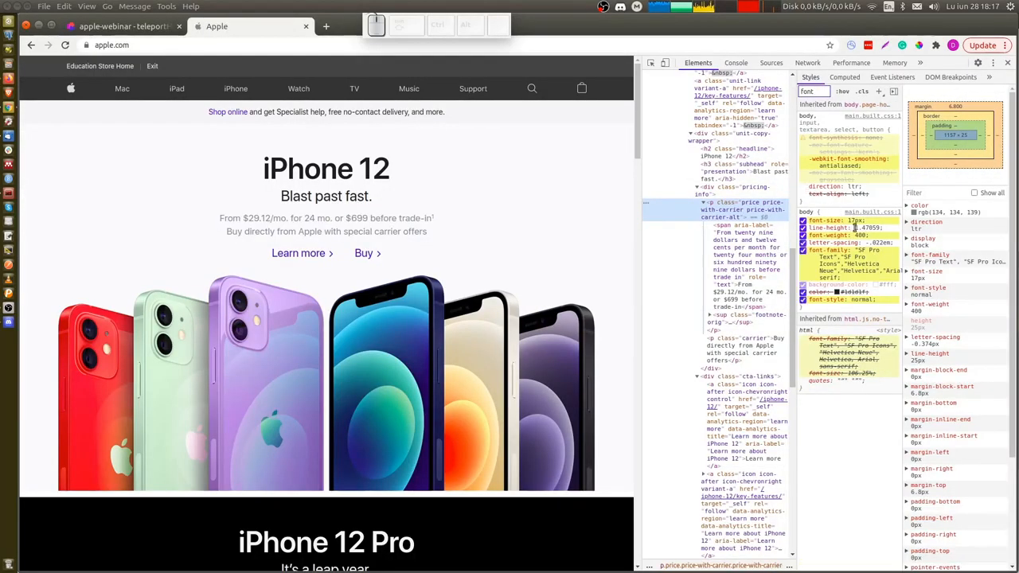
pyautogui.hotkey('ctrl', 'shift', 'Tab')
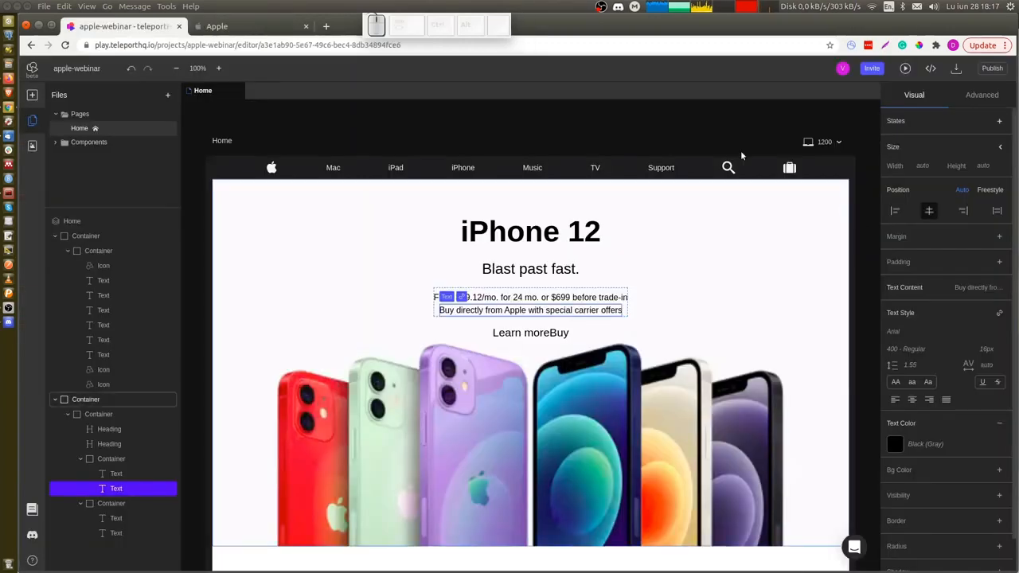
pyautogui.click(704, 122)
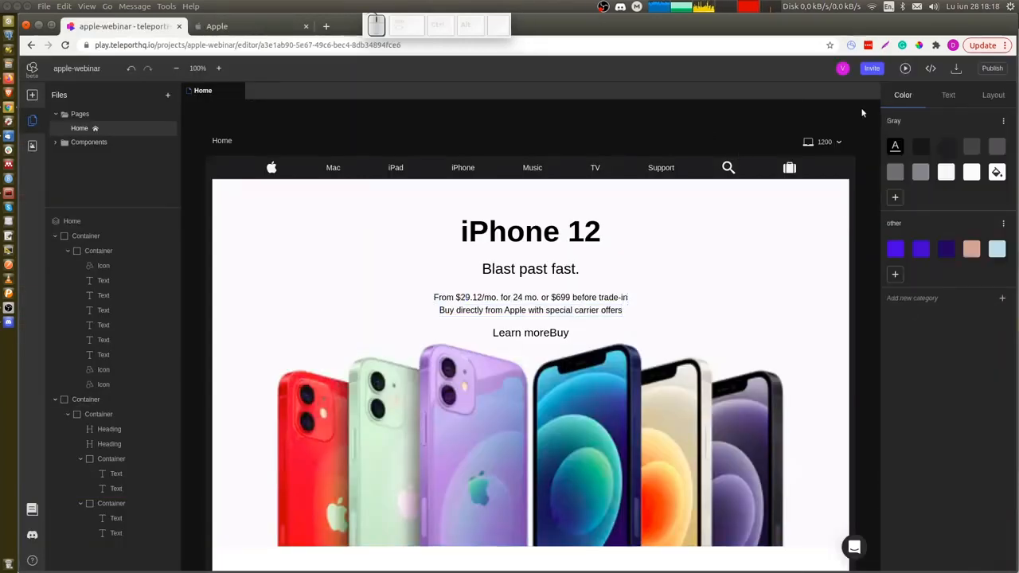
pyautogui.click(947, 96)
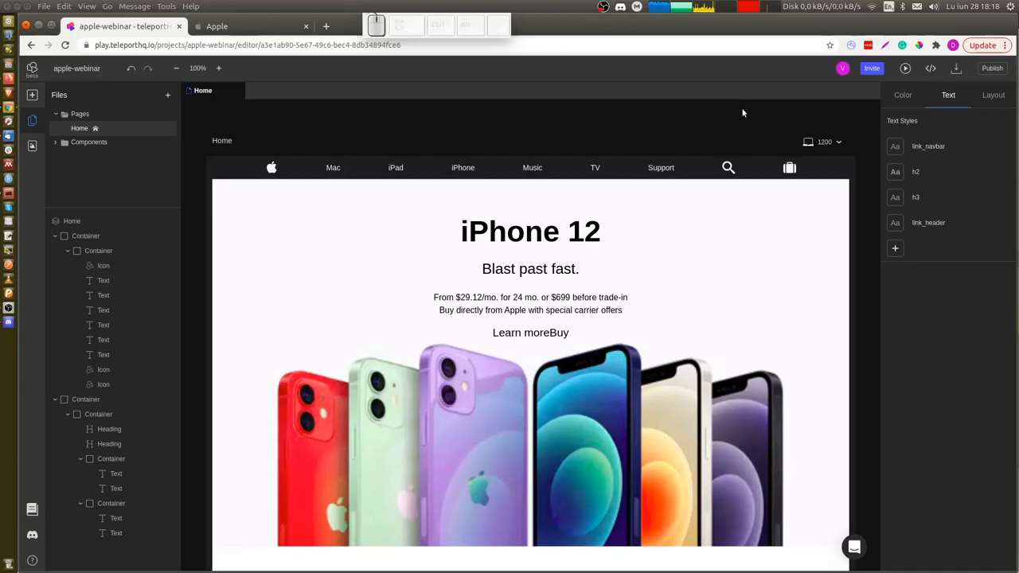
pyautogui.click(895, 250)
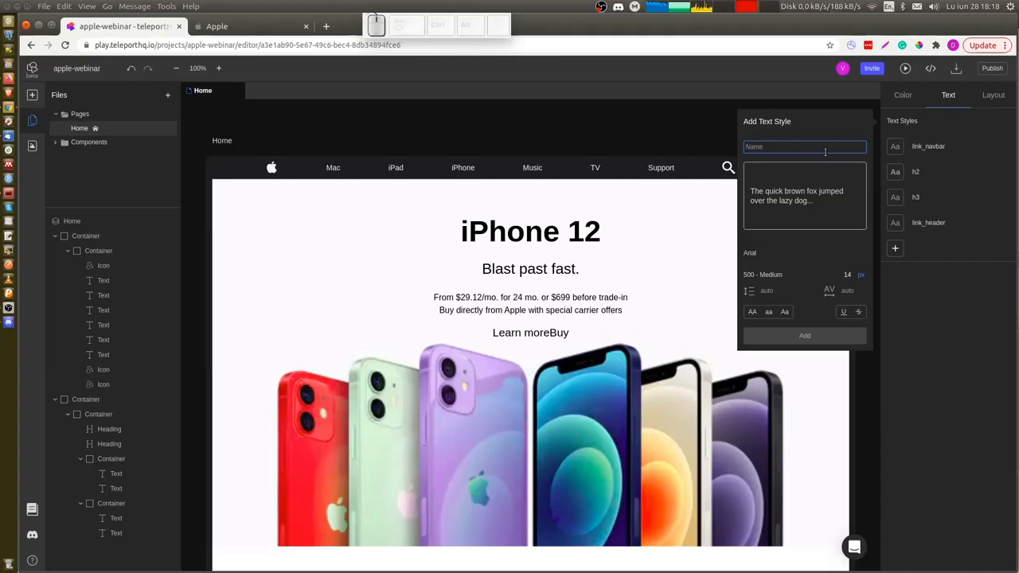
pyautogui.write('p')
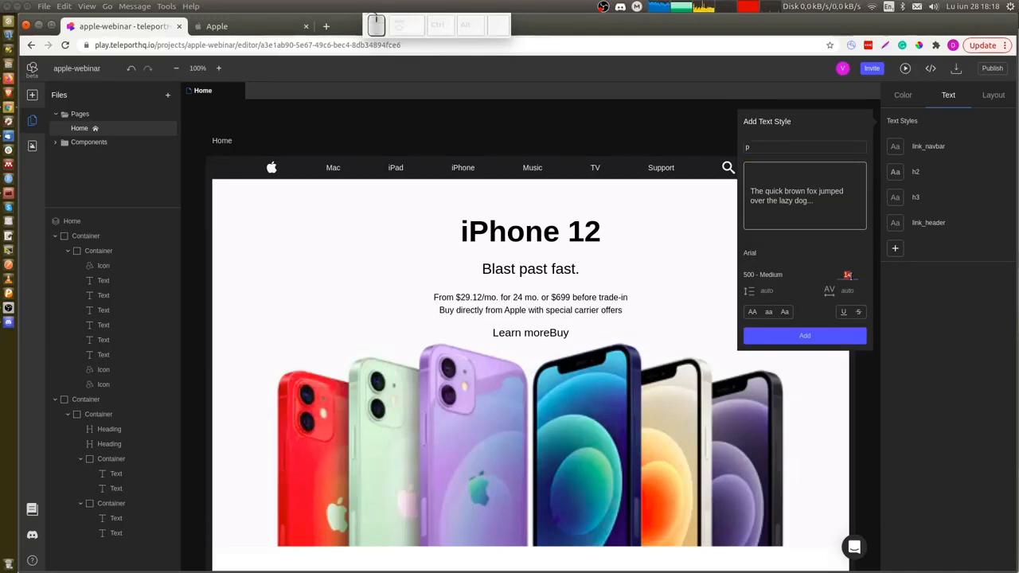
pyautogui.write('17')
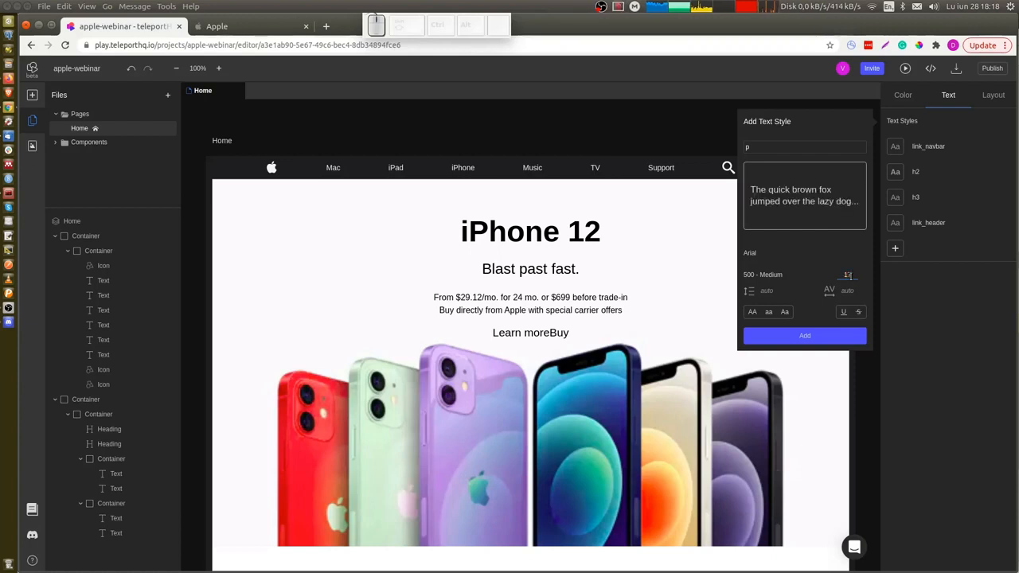
pyautogui.click(802, 336)
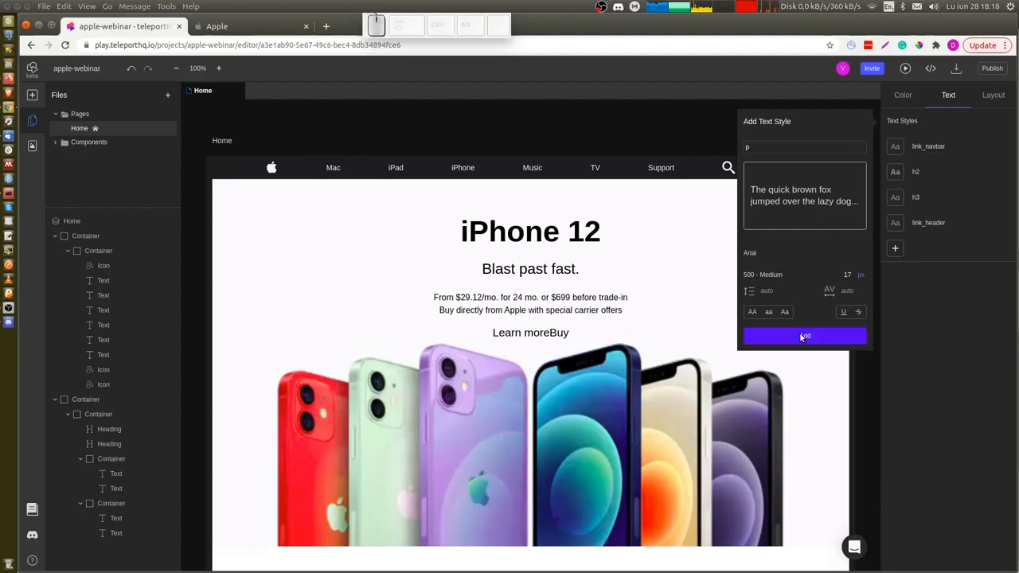
# Apply the p text style to both the price and carrier text lines.
pyautogui.keyDown('ctrl'); pyautogui.click(570, 308); pyautogui.keyUp('ctrl')
pyautogui.keyDown('ctrl'); pyautogui.click(570, 309); pyautogui.keyUp('ctrl')
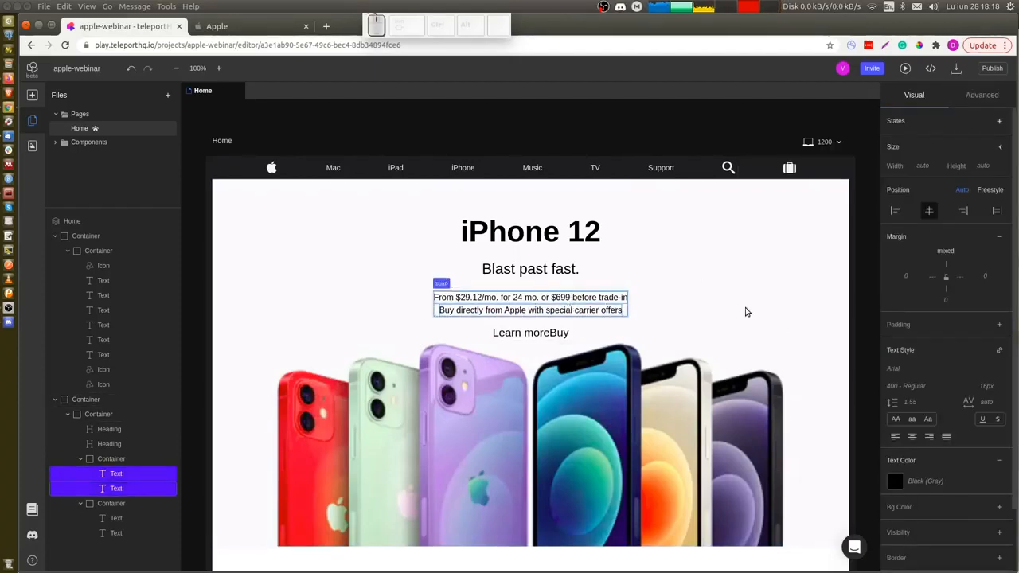
pyautogui.click(999, 351)
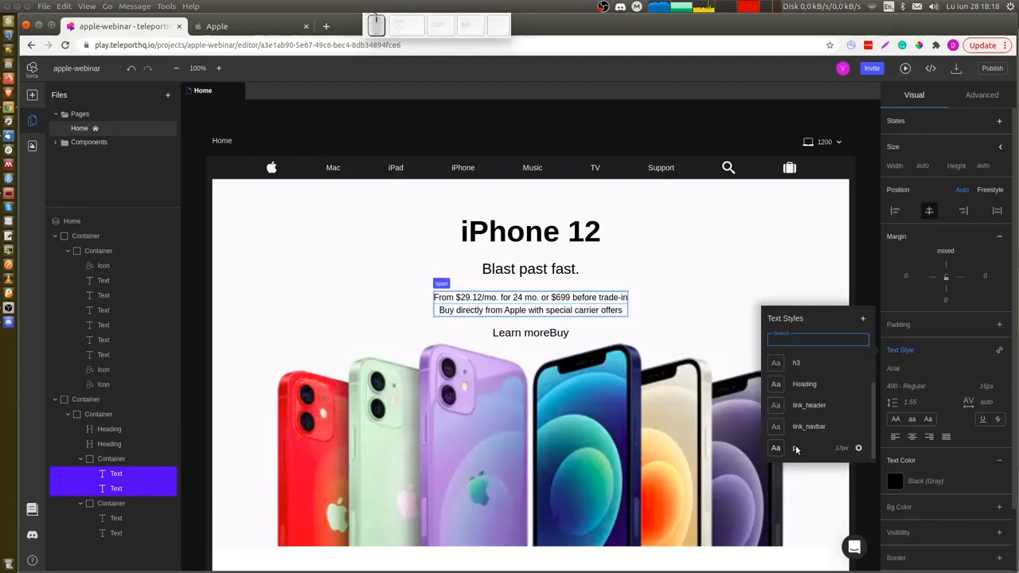
pyautogui.click(796, 449)
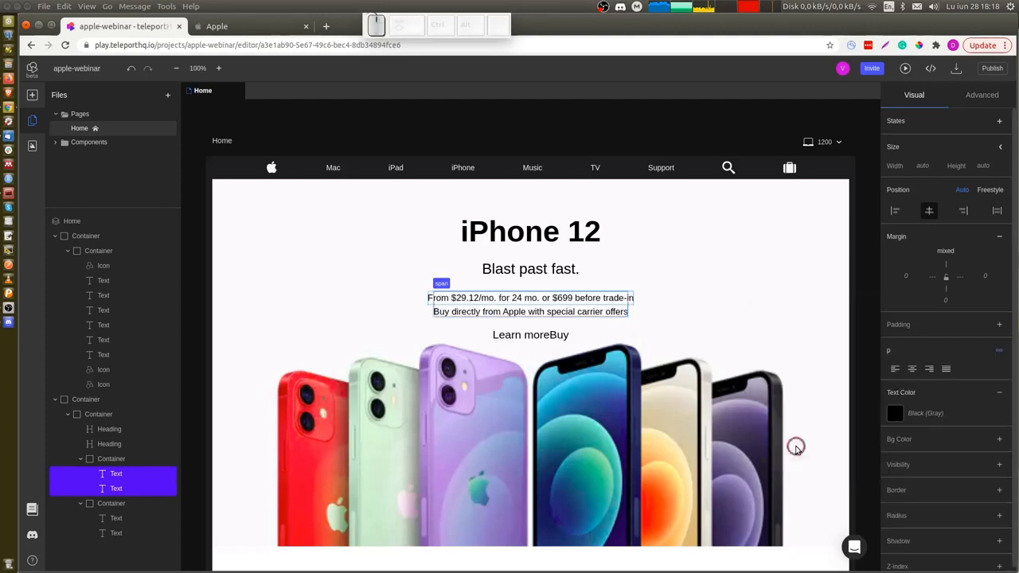
# Inspect the Apple page's Learn more and Buy link styles, including their spacing.
pyautogui.click(707, 324)
pyautogui.click(622, 340)
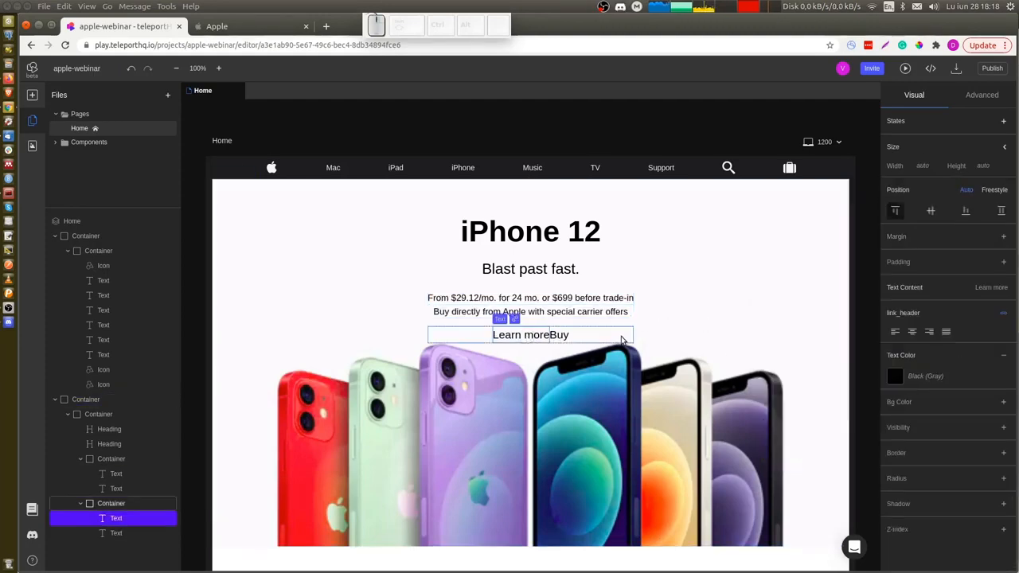
pyautogui.hotkey('ctrl', 'Tab')
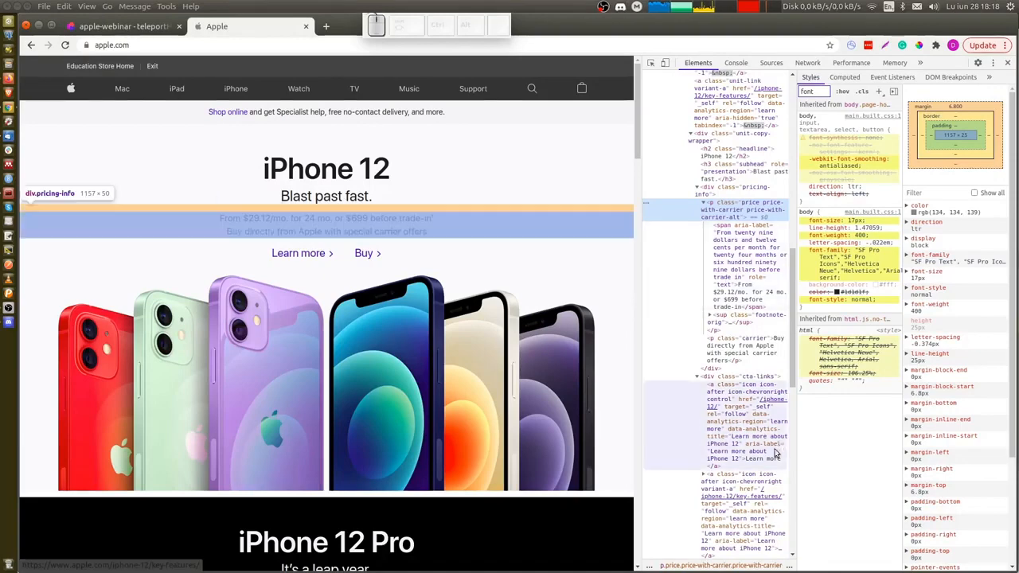
pyautogui.scroll(-3, 728, 430)
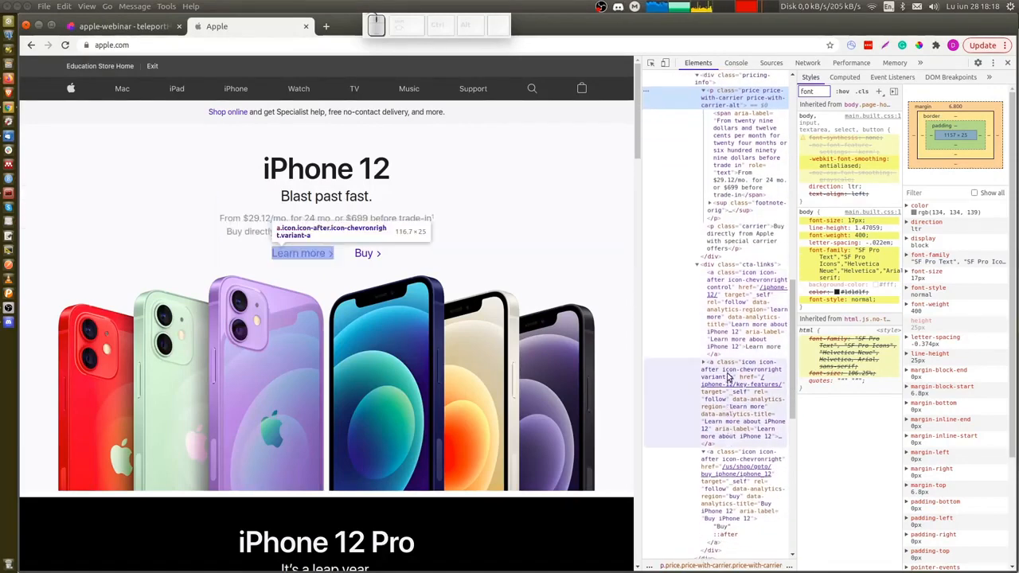
pyautogui.click(731, 413)
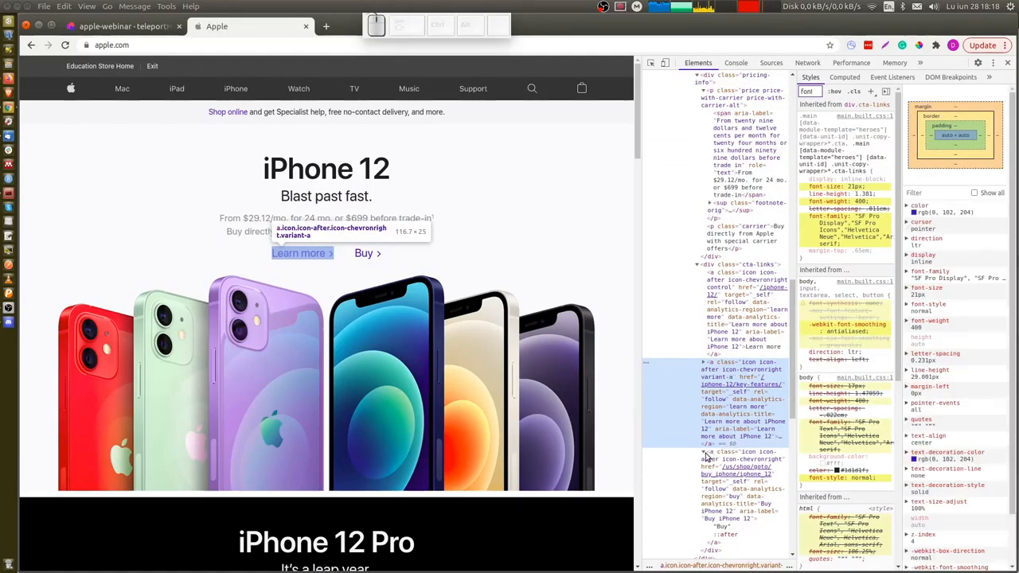
pyautogui.scroll(-3, 715, 443)
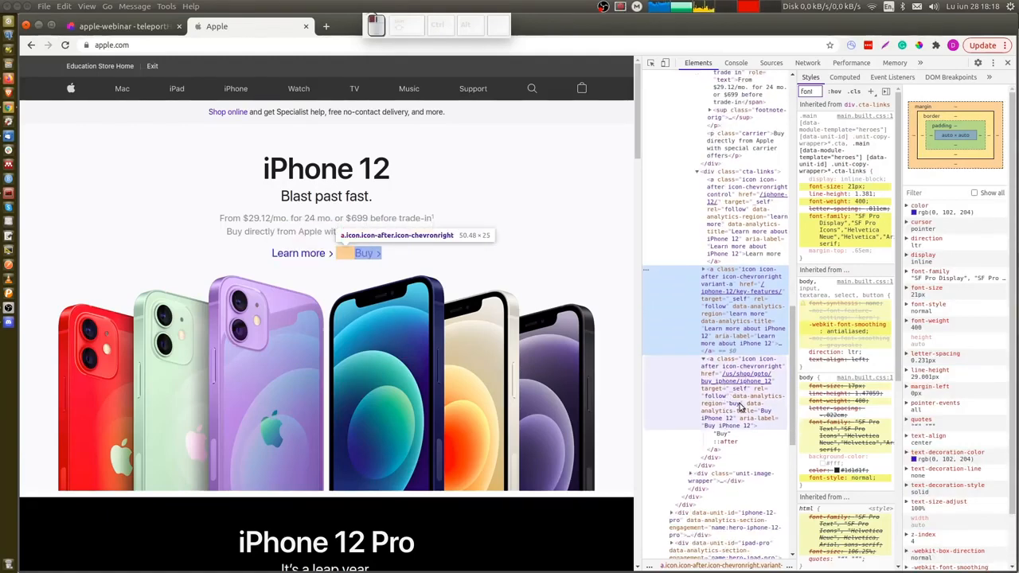
pyautogui.click(740, 406)
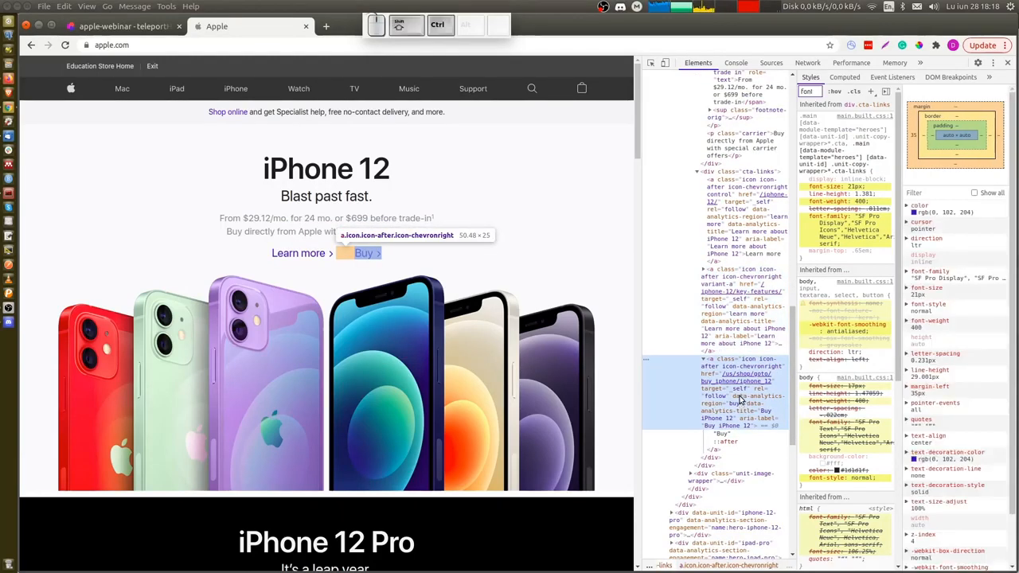
# Set the Buy link's left margin to 35 px.
pyautogui.hotkey('ctrl', 'pageup')
pyautogui.click(563, 338)
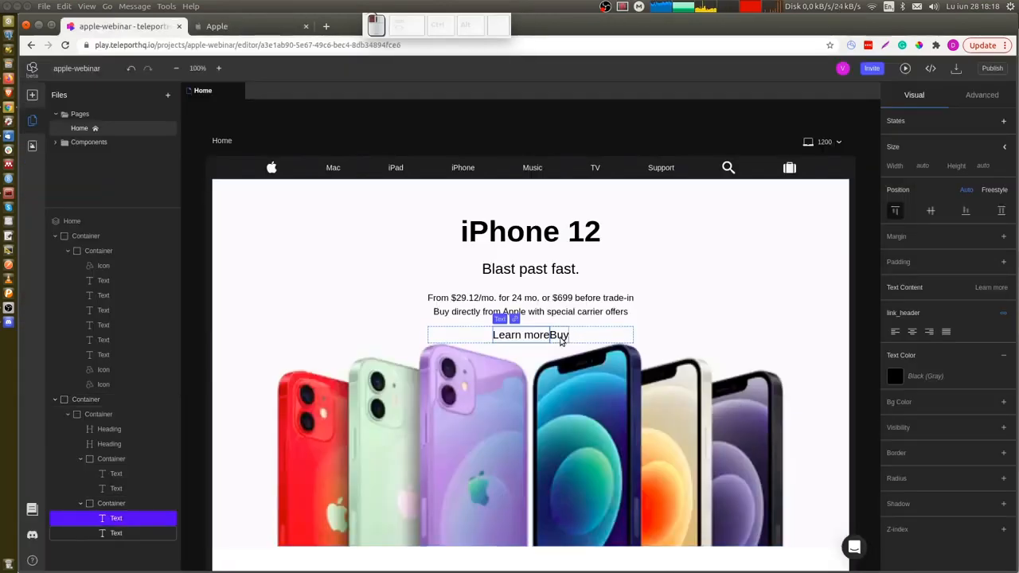
pyautogui.click(993, 239)
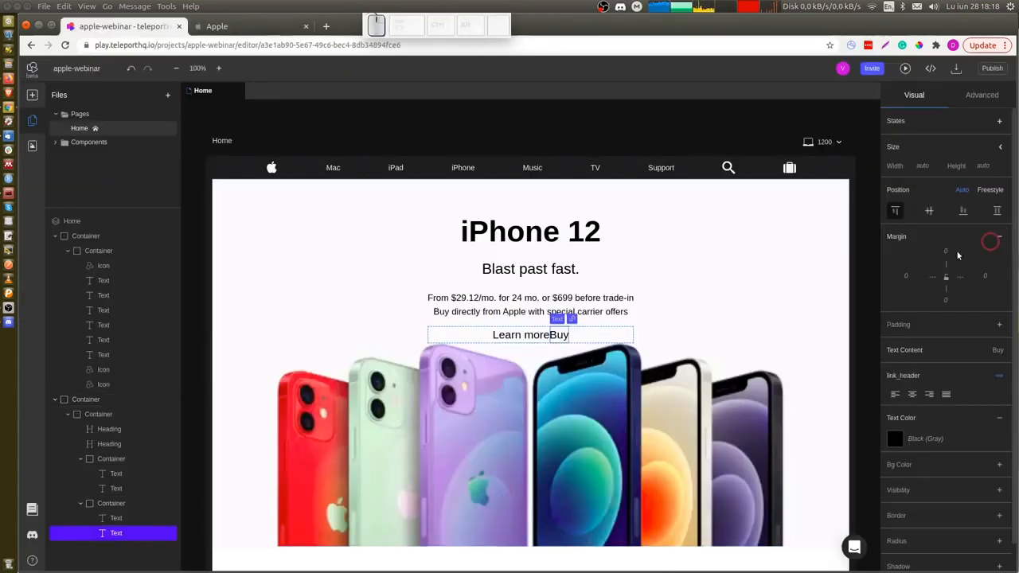
pyautogui.click(908, 275)
pyautogui.write('35')
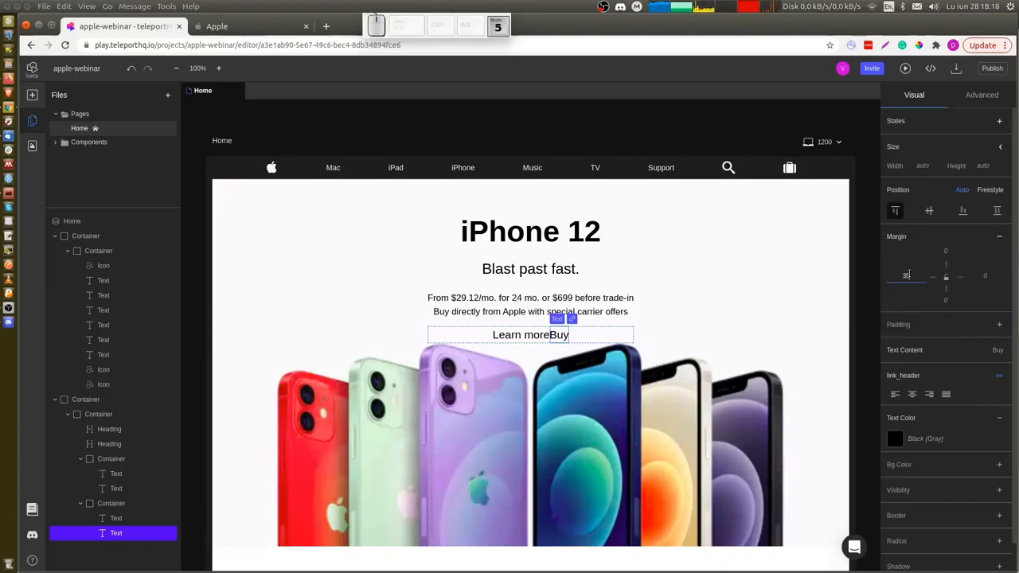
# Inspect the text colors used by the Apple page's headline, subheading, price text and links.
pyautogui.press('Return')
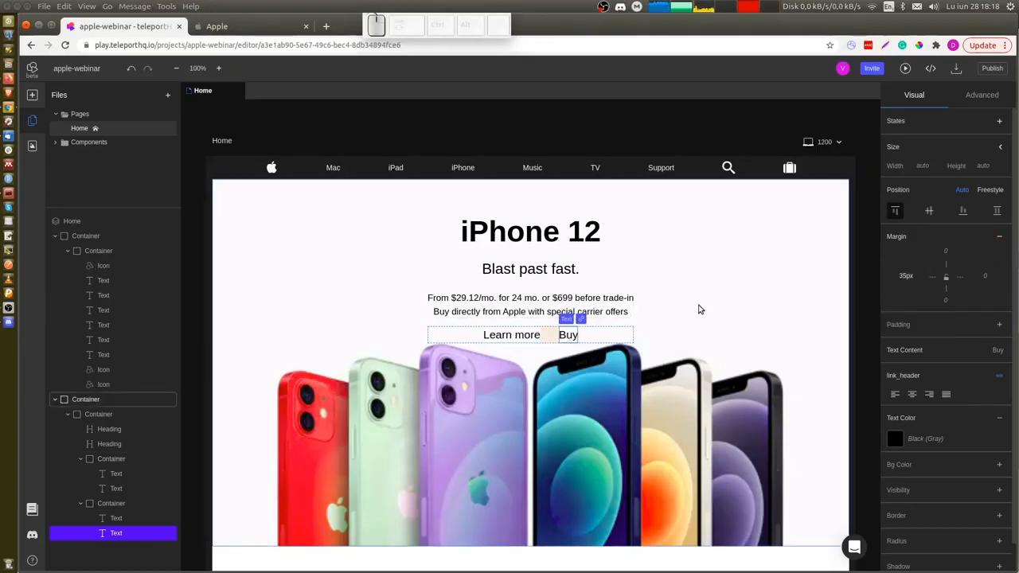
pyautogui.keyDown('ctrl'); pyautogui.click(698, 313); pyautogui.keyUp('ctrl')
pyautogui.hotkey('ctrl', 'Tab')
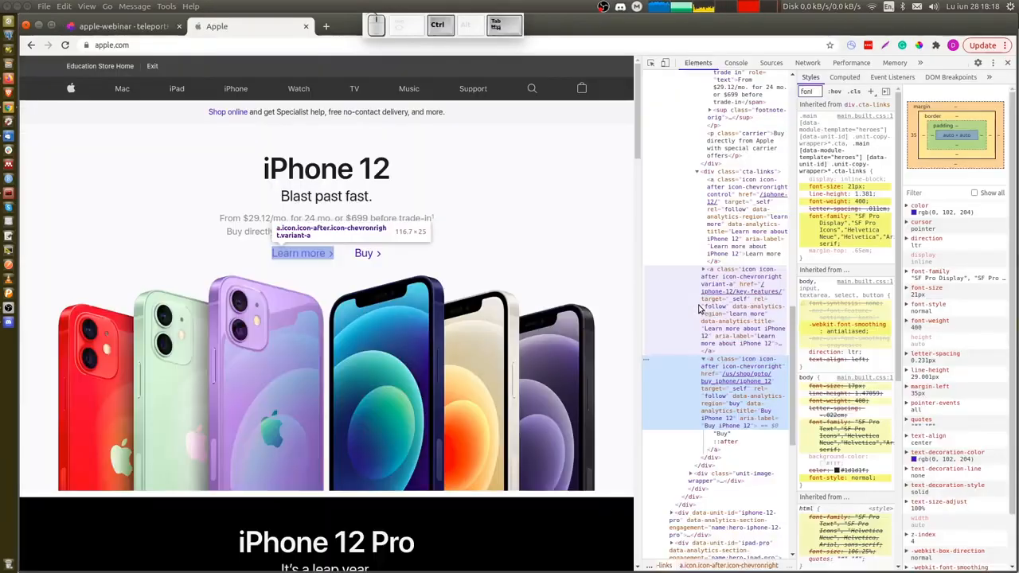
pyautogui.hotkey('ctrl', 'shift', 'c')
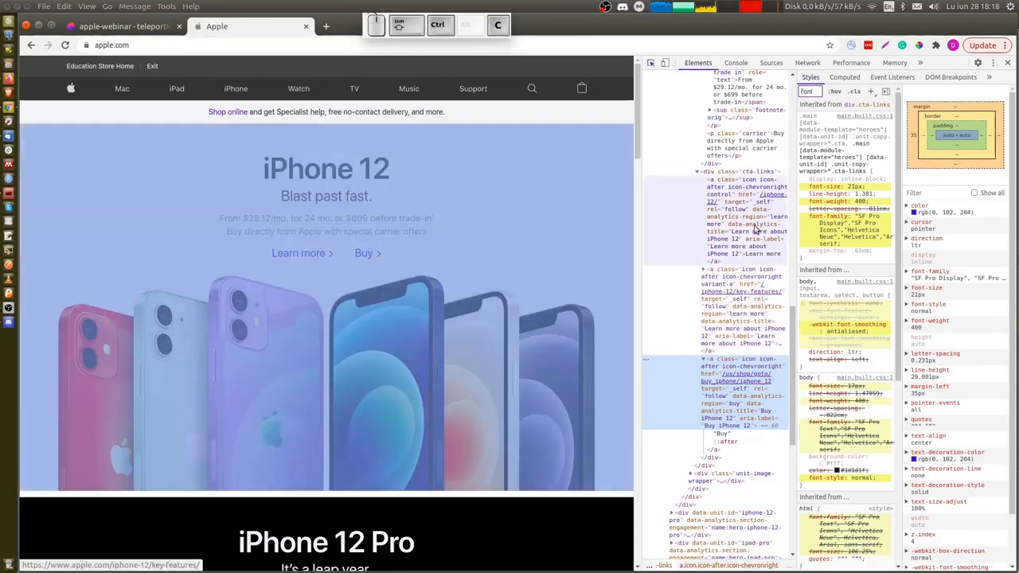
pyautogui.scroll(5, 734, 185)
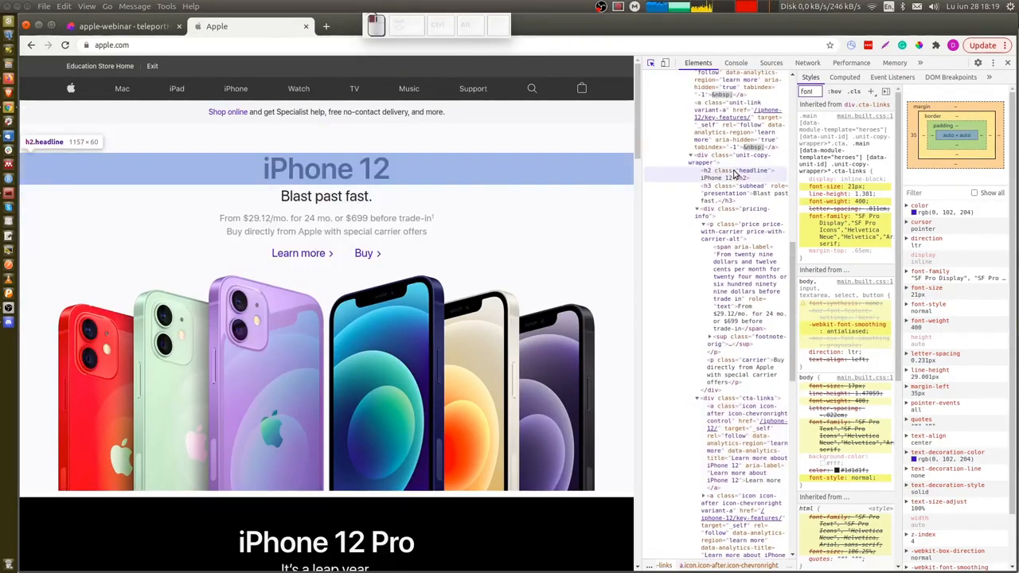
pyautogui.click(736, 172)
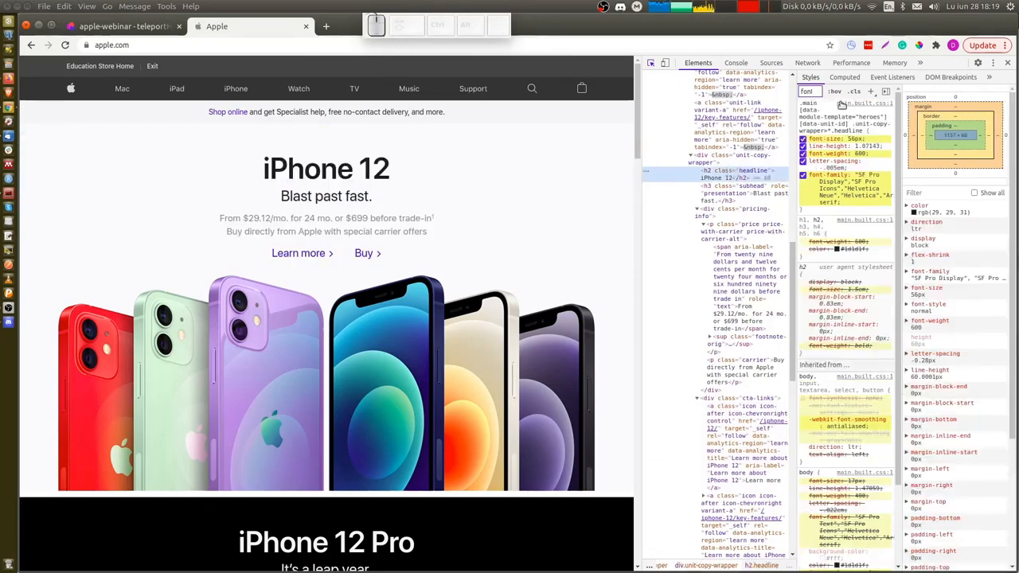
pyautogui.click(806, 92)
pyautogui.write('color')
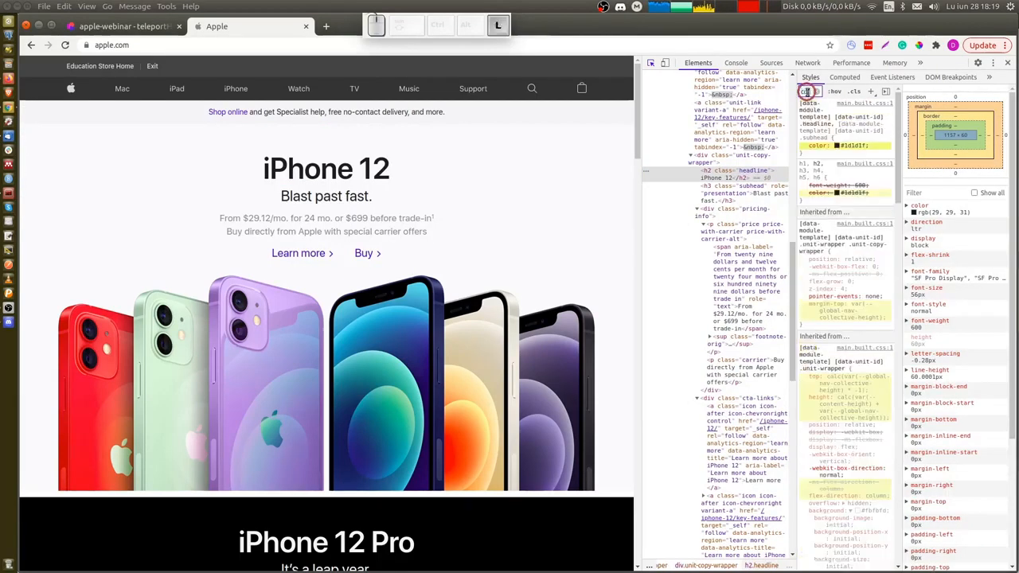
pyautogui.hotkey('ctrl', 'Tab')
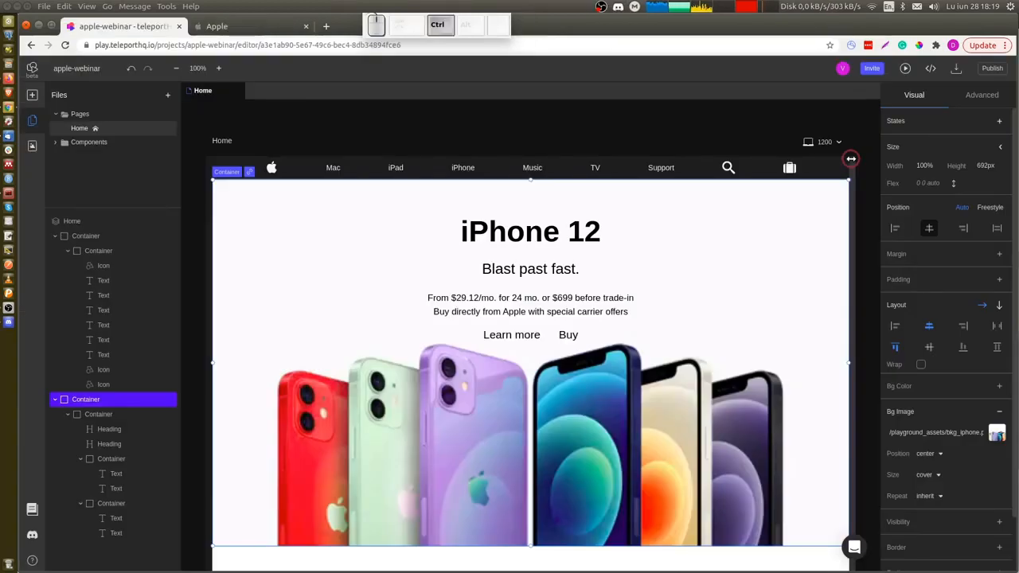
pyautogui.hotkey('ctrl', 'Tab')
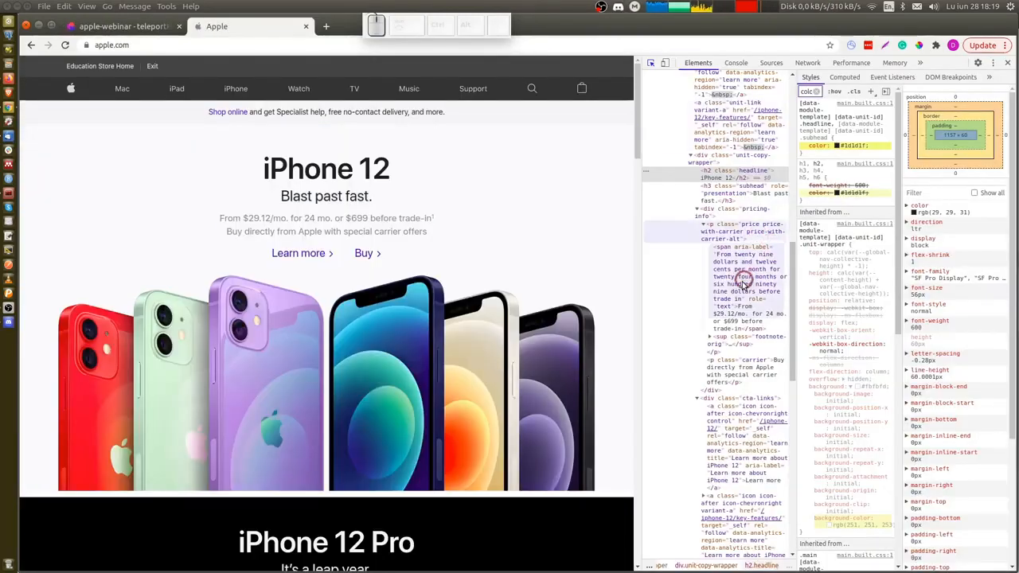
pyautogui.click(726, 230)
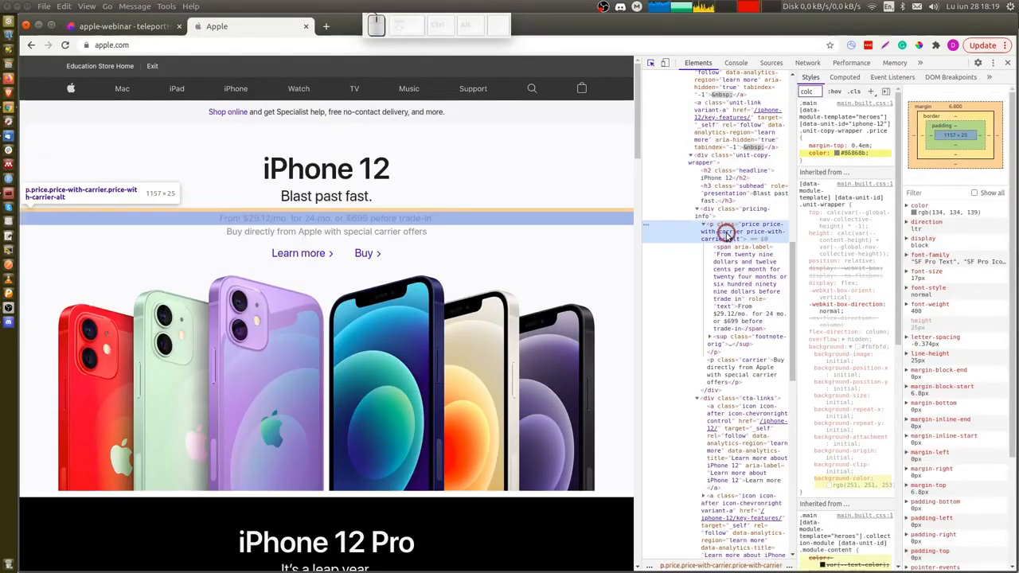
pyautogui.click(740, 408)
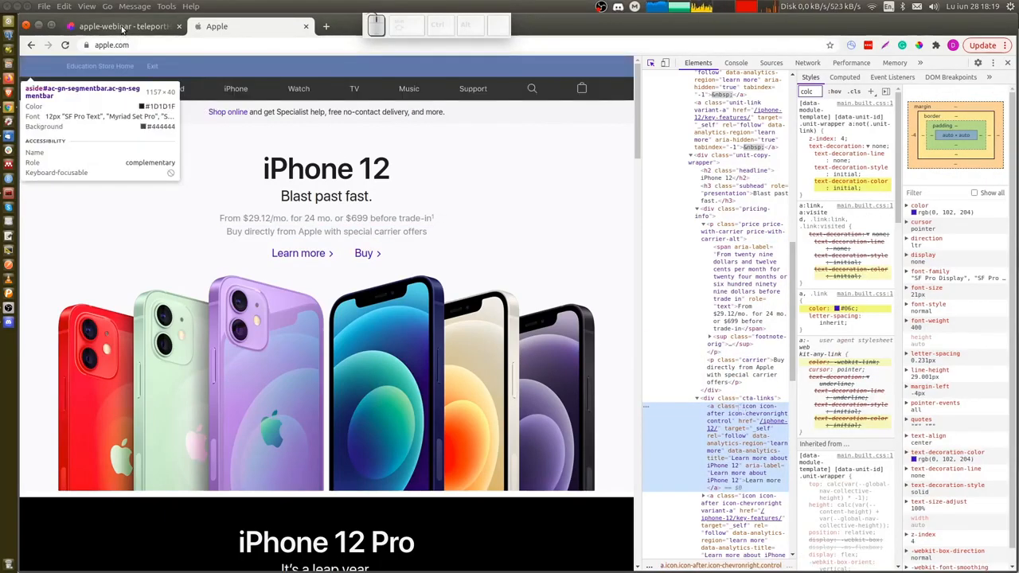
# Set the text color of both hero headings to 1d1d1f (Gray).
pyautogui.click(123, 26)
pyautogui.click(551, 237)
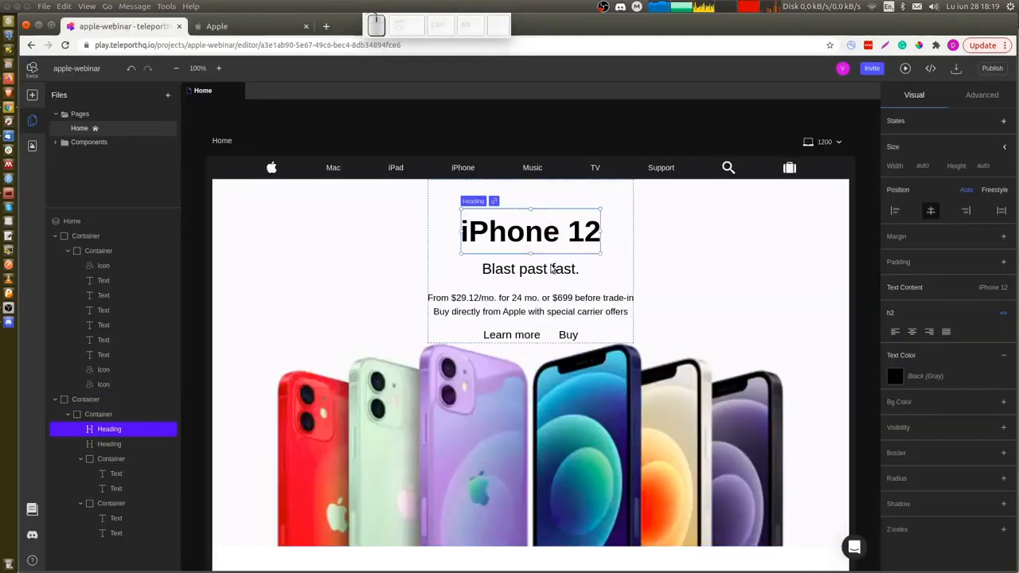
pyautogui.keyDown('ctrl'); pyautogui.click(550, 269); pyautogui.keyUp('ctrl')
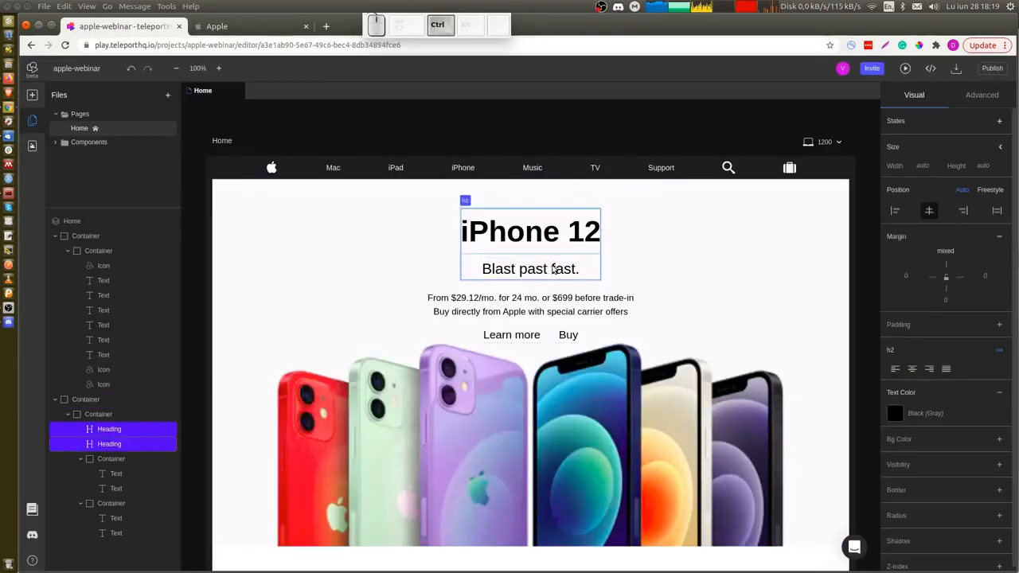
pyautogui.click(929, 414)
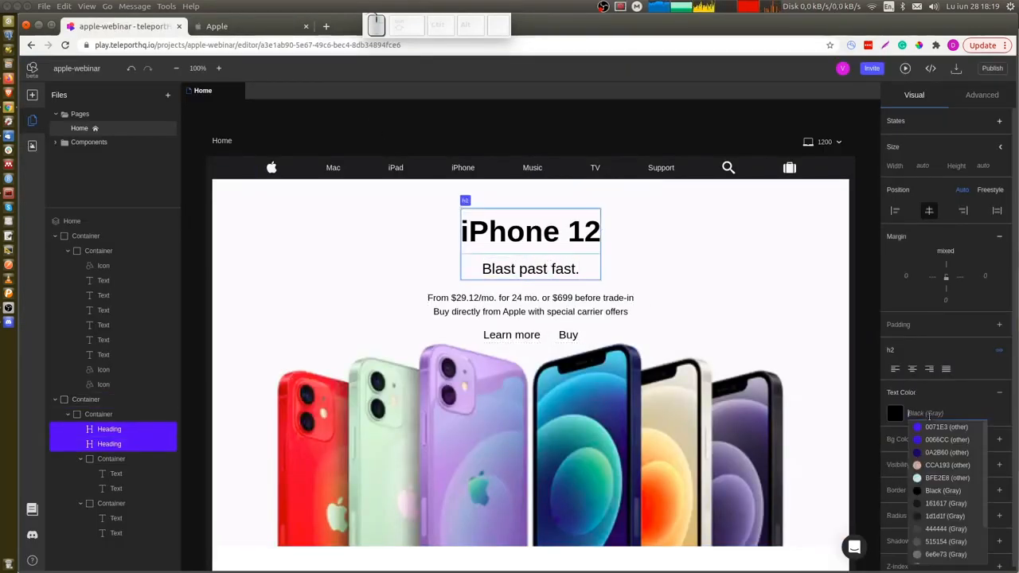
pyautogui.click(933, 517)
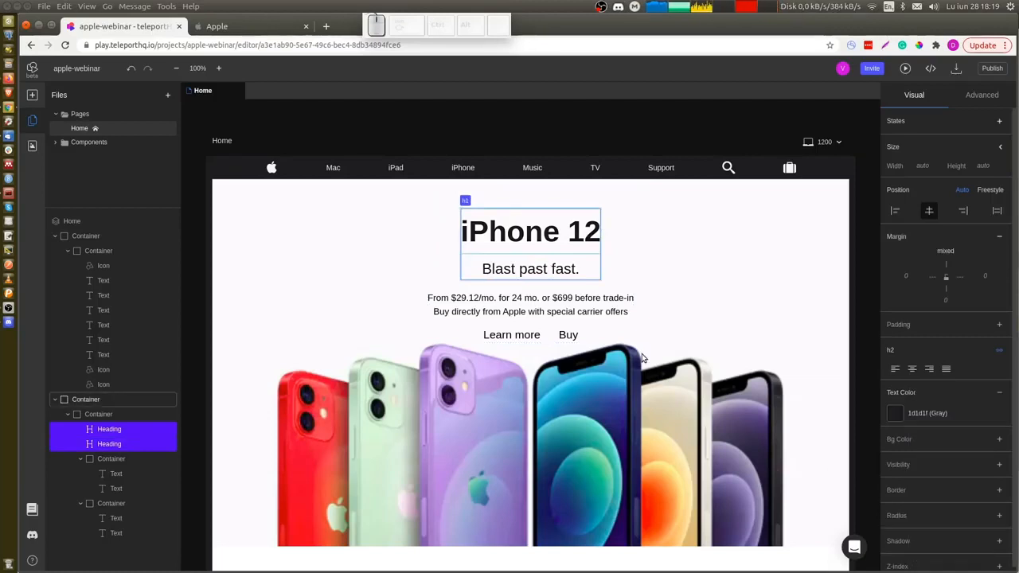
# Set the price and carrier text lines' color to 86868b (Gray).
pyautogui.click(576, 300)
pyautogui.keyDown('ctrl'); pyautogui.click(576, 311); pyautogui.keyUp('ctrl')
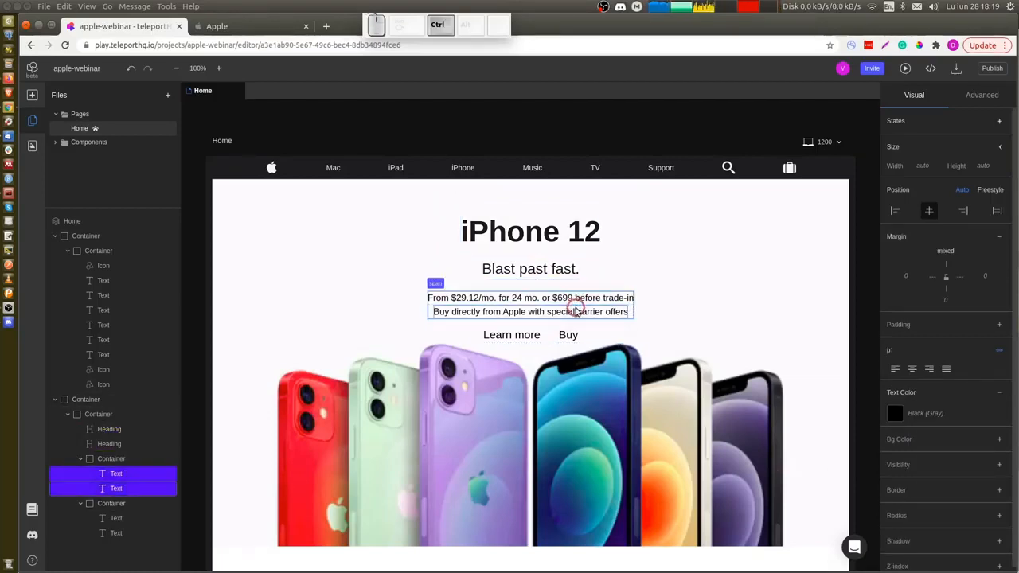
pyautogui.click(919, 413)
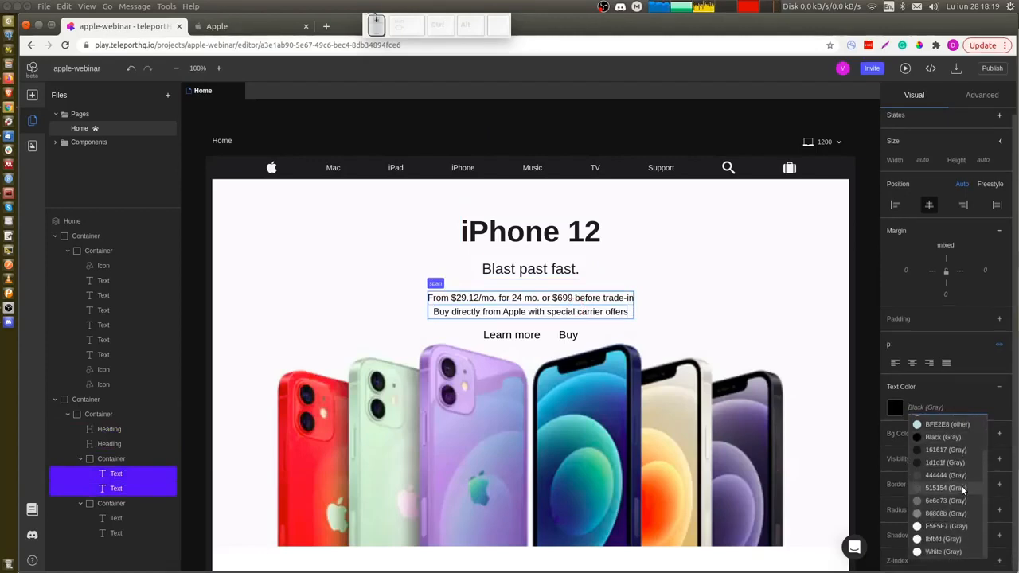
pyautogui.click(945, 515)
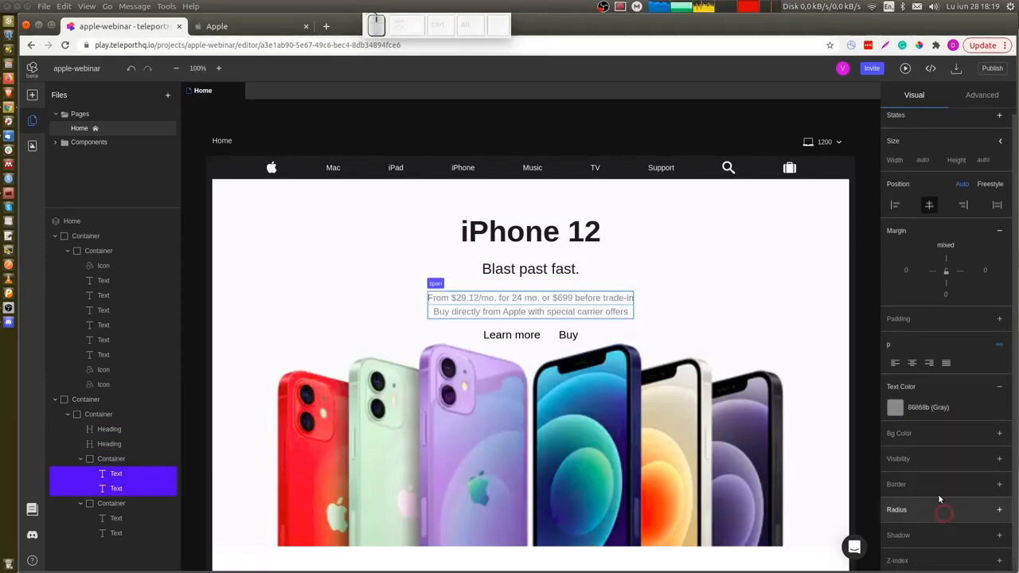
# Set the Learn more and Buy links' text color to 0066CC.
pyautogui.click(538, 336)
pyautogui.keyDown('shift'); pyautogui.click(569, 335); pyautogui.keyUp('shift')
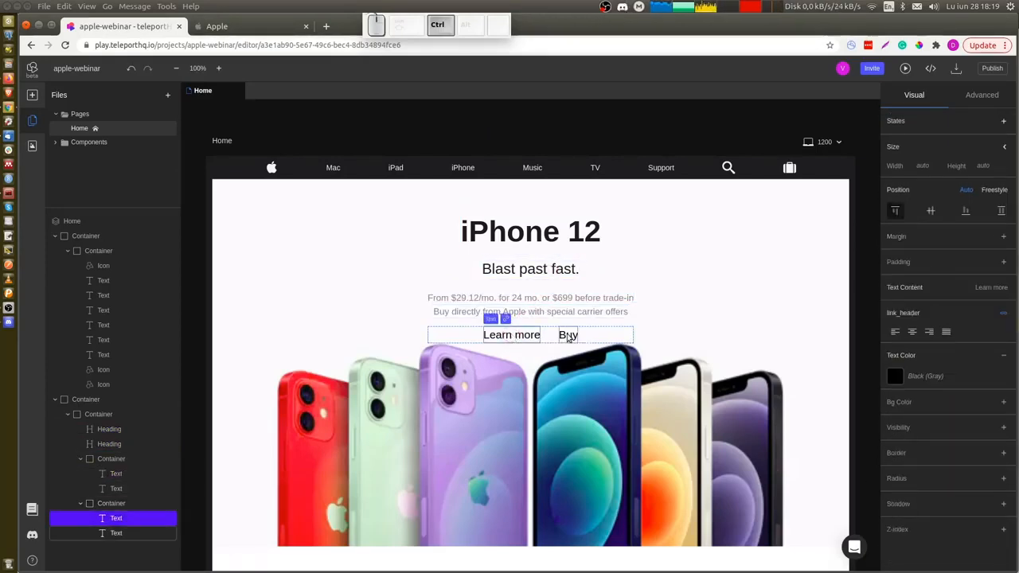
pyautogui.click(931, 413)
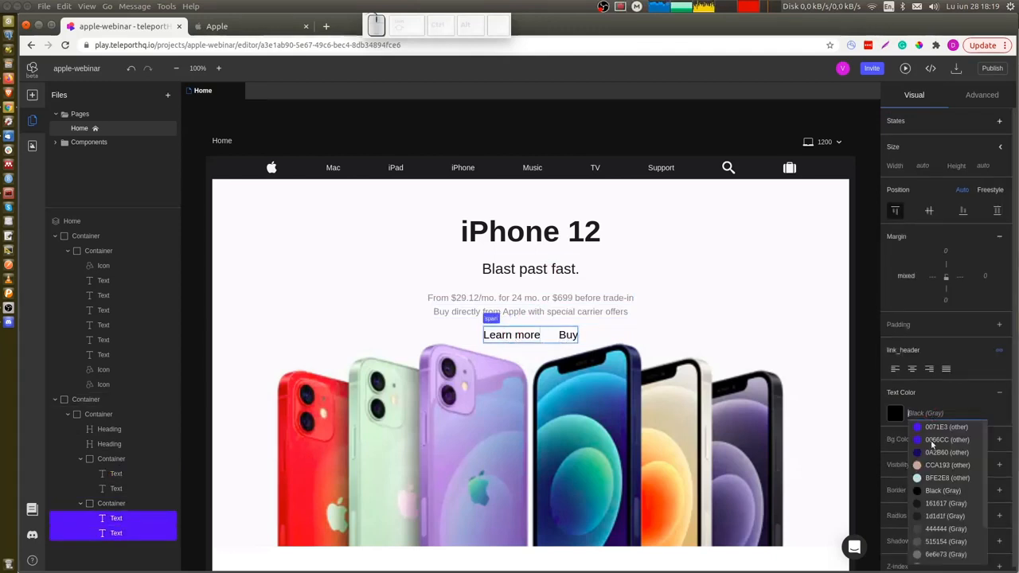
pyautogui.click(932, 442)
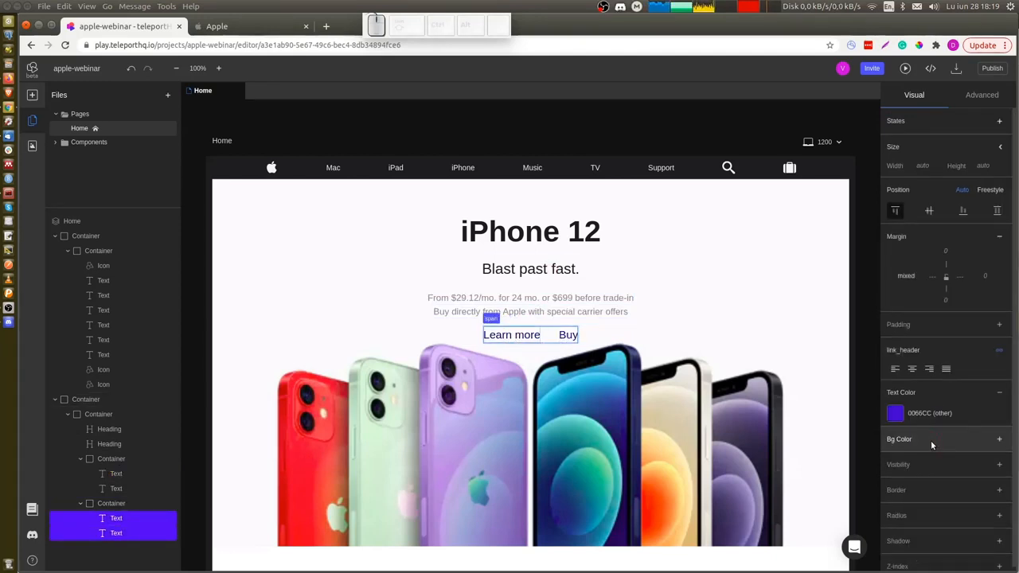
pyautogui.click(757, 269)
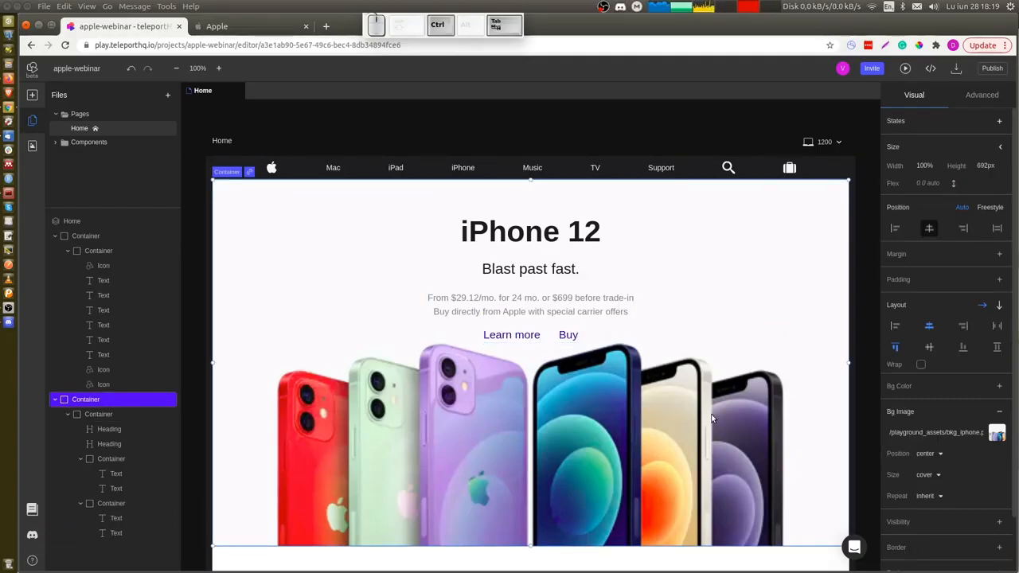
# Paste a copy of the hero container below the original for the iPhone 12 Pro section.
pyautogui.hotkey('ctrl', 'Tab')
pyautogui.scroll(-5, 398, 334)
pyautogui.scroll(-4, 402, 358)
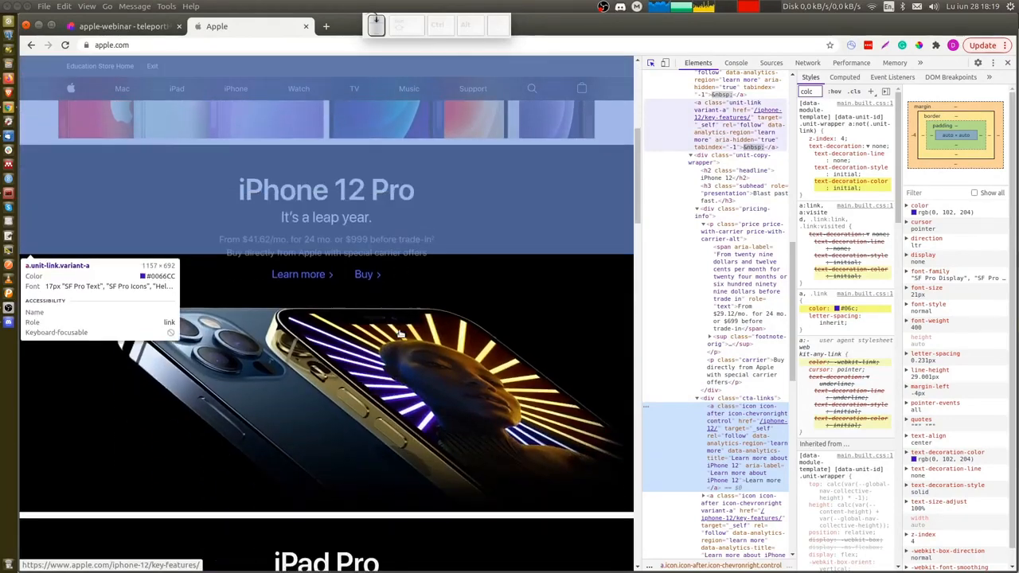
pyautogui.scroll(1, 405, 459)
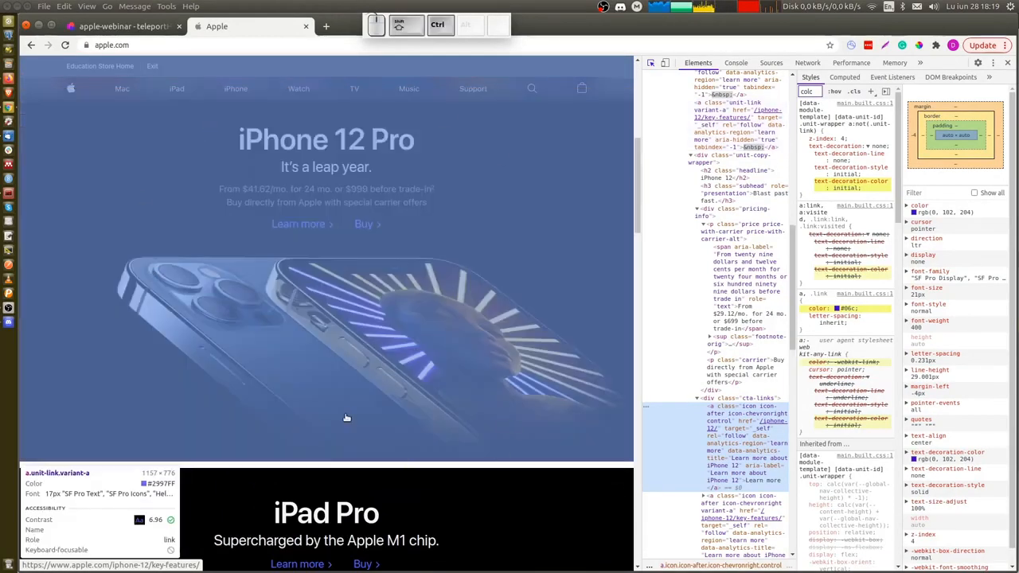
pyautogui.hotkey('ctrl', 'Tab')
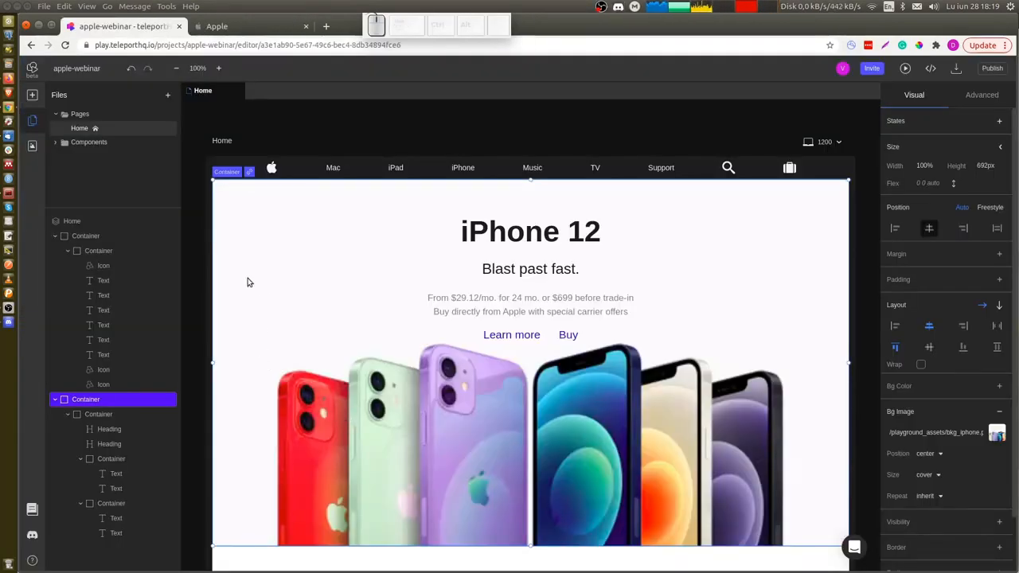
pyautogui.hotkey('ctrl', 'v')
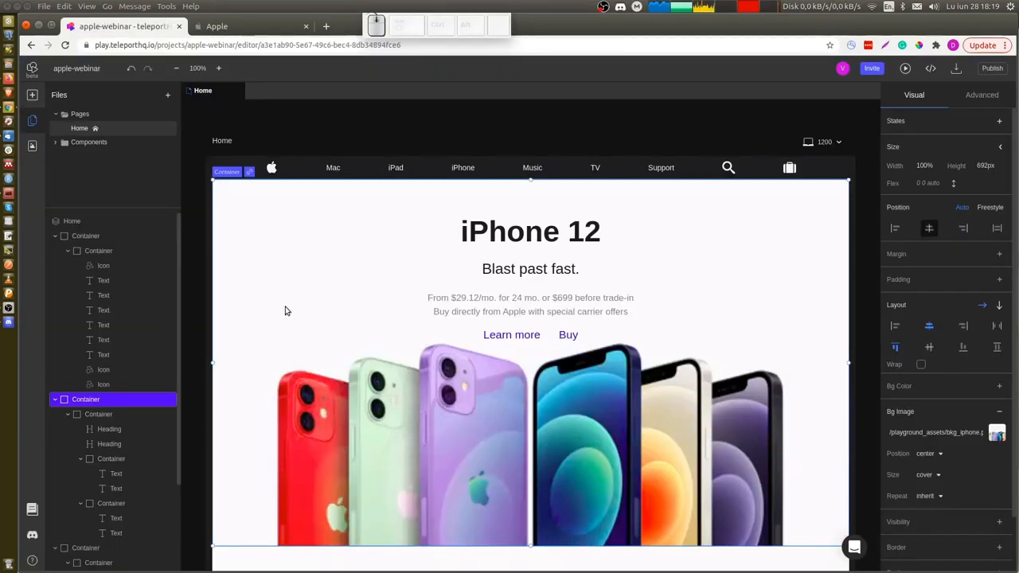
pyautogui.scroll(-5, 285, 311)
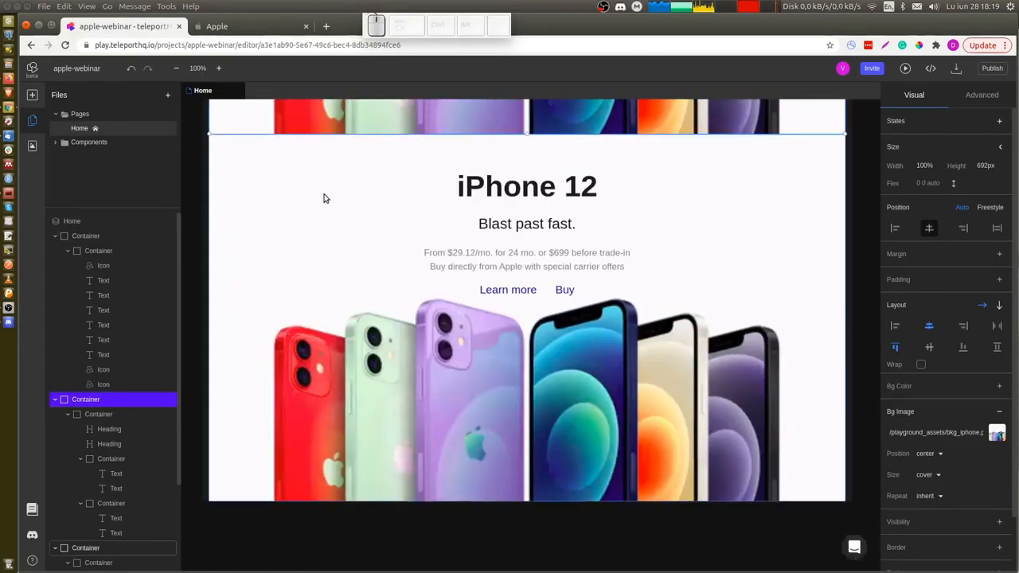
pyautogui.click(324, 198)
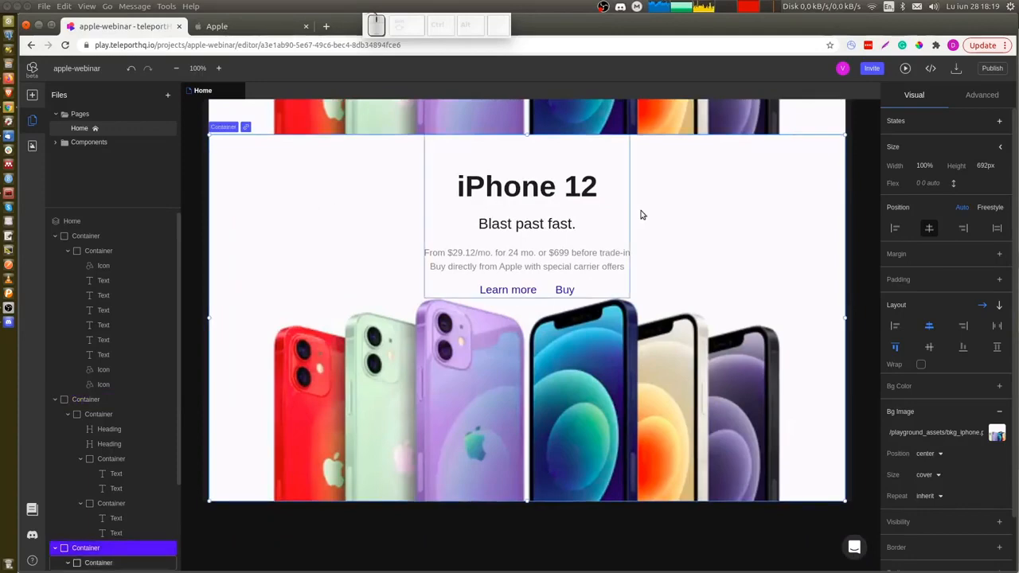
# Replace the copied section's heading text with iPhone 12 Pro taken from the Apple page.
pyautogui.hotkey('ctrl', 'Tab')
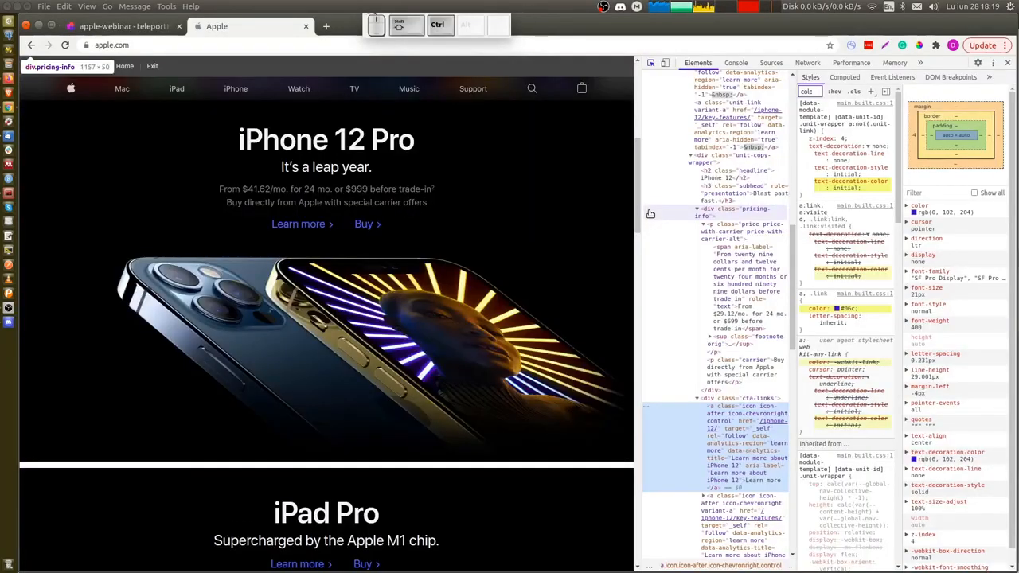
pyautogui.hotkey('ctrl', 'Tab')
pyautogui.hotkey('ctrl', 'Tab')
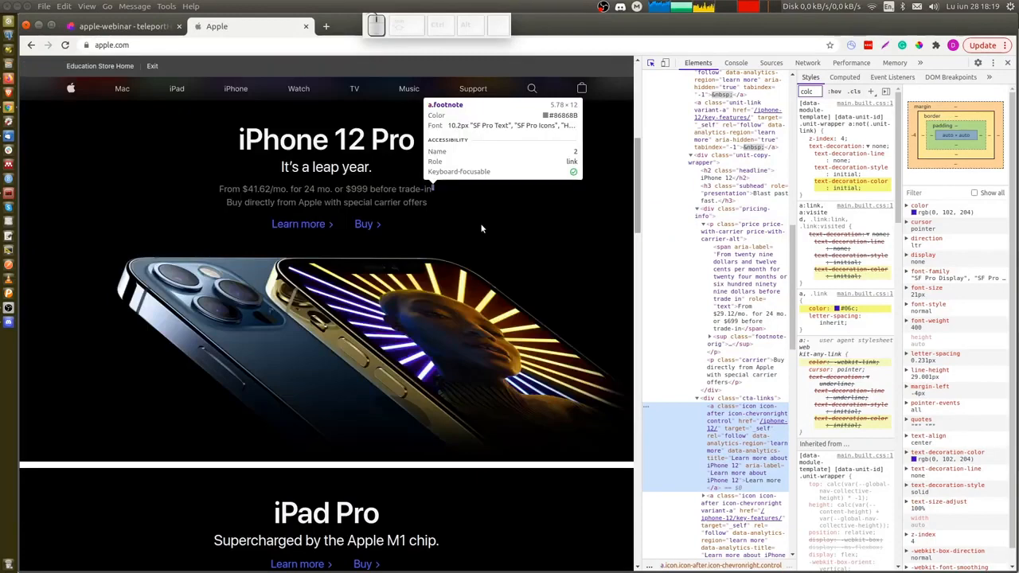
pyautogui.click(481, 226)
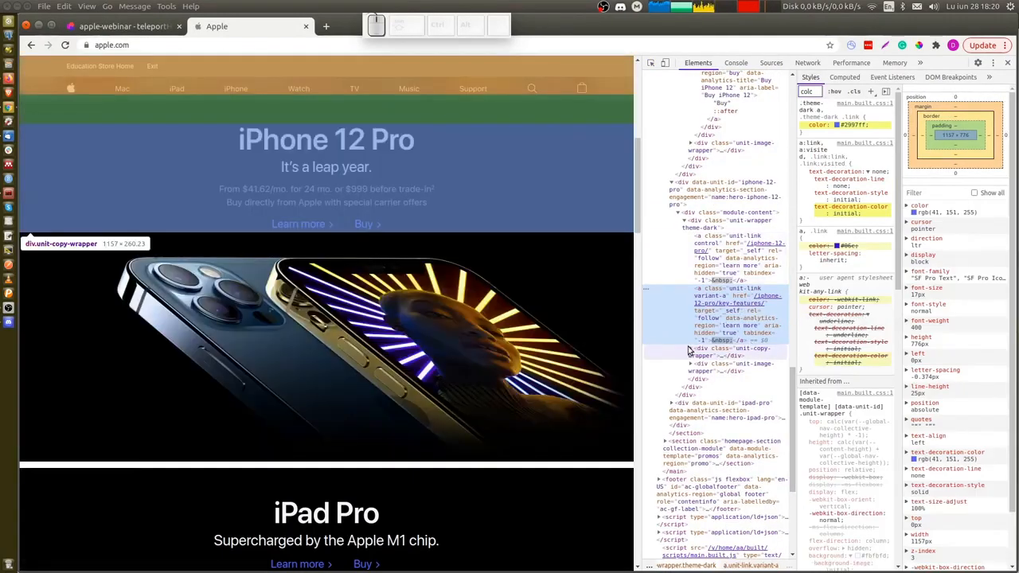
pyautogui.click(690, 348)
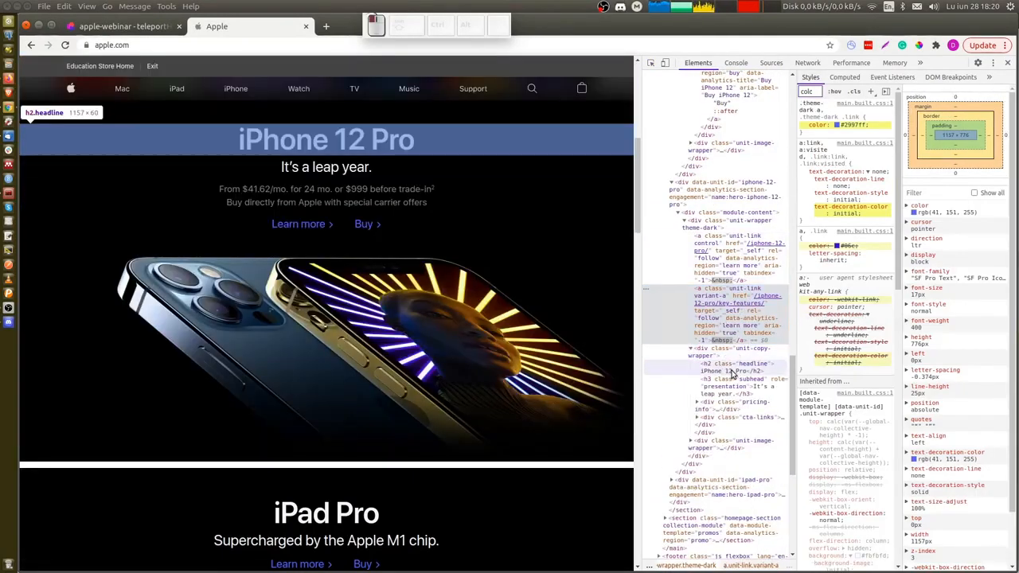
pyautogui.hotkey('ctrl', 'Tab')
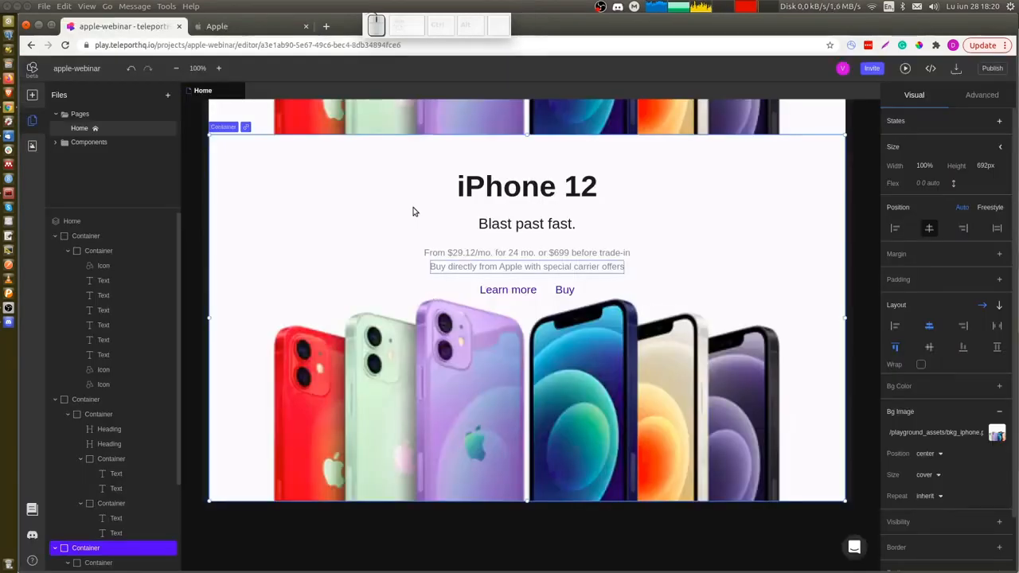
pyautogui.doubleClick(512, 188)
pyautogui.write('iPhone 12 Pro')
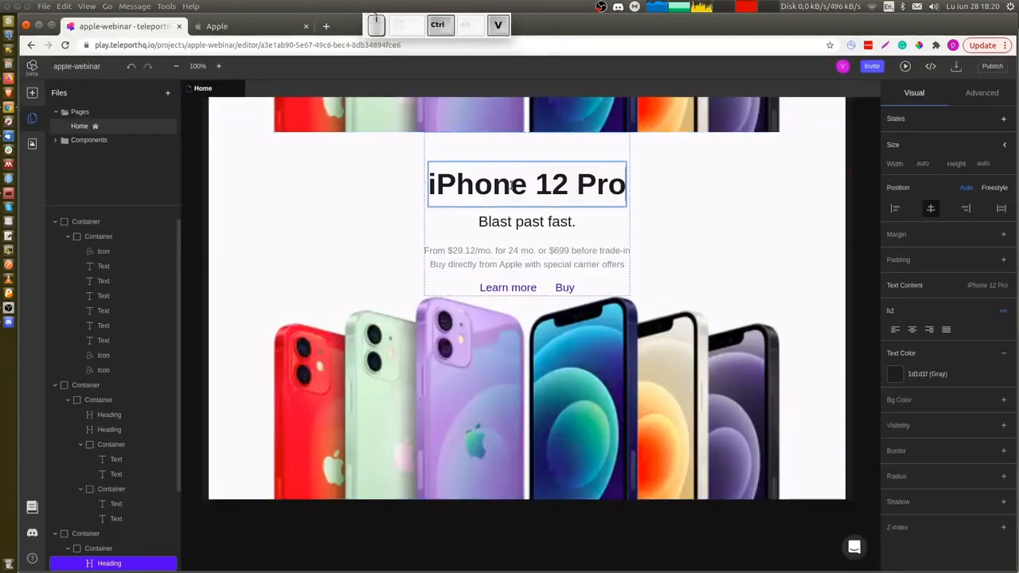
# Replace the copied section's subheading with It's a leap year. taken from the Apple page.
pyautogui.hotkey('ctrl', 'Tab')
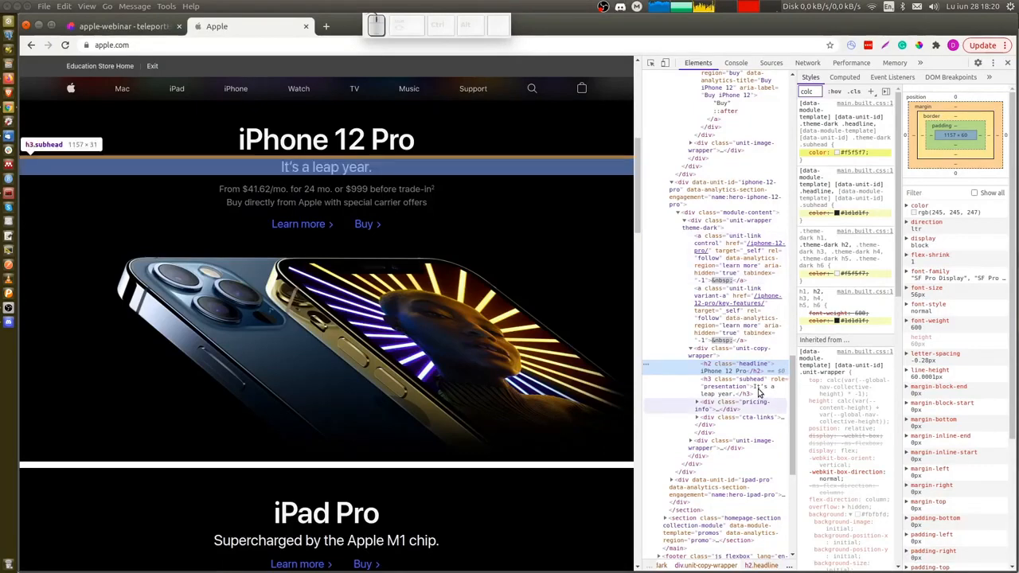
pyautogui.click(723, 395)
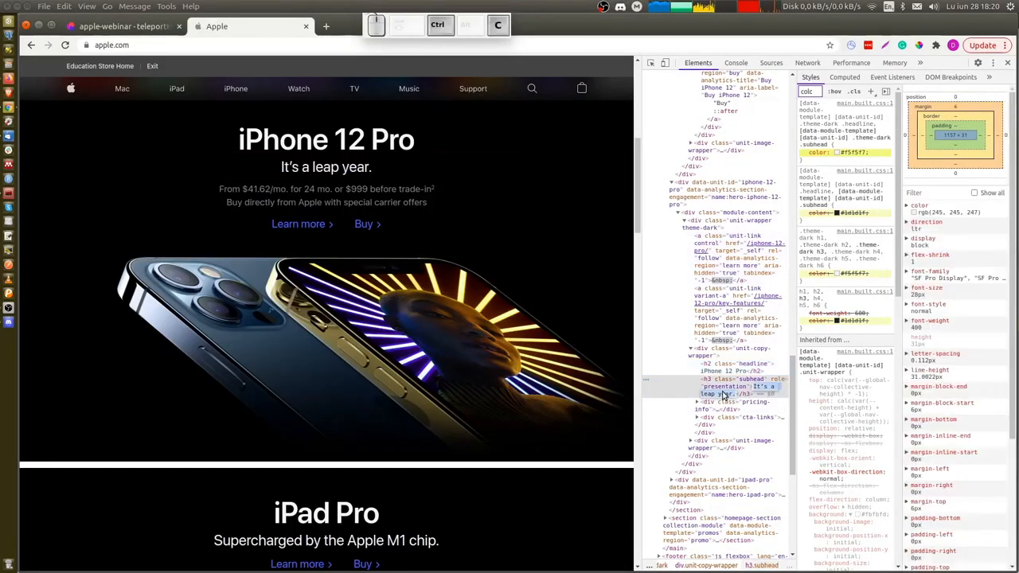
pyautogui.hotkey('ctrl', 'shift', 'Tab')
pyautogui.doubleClick(535, 222)
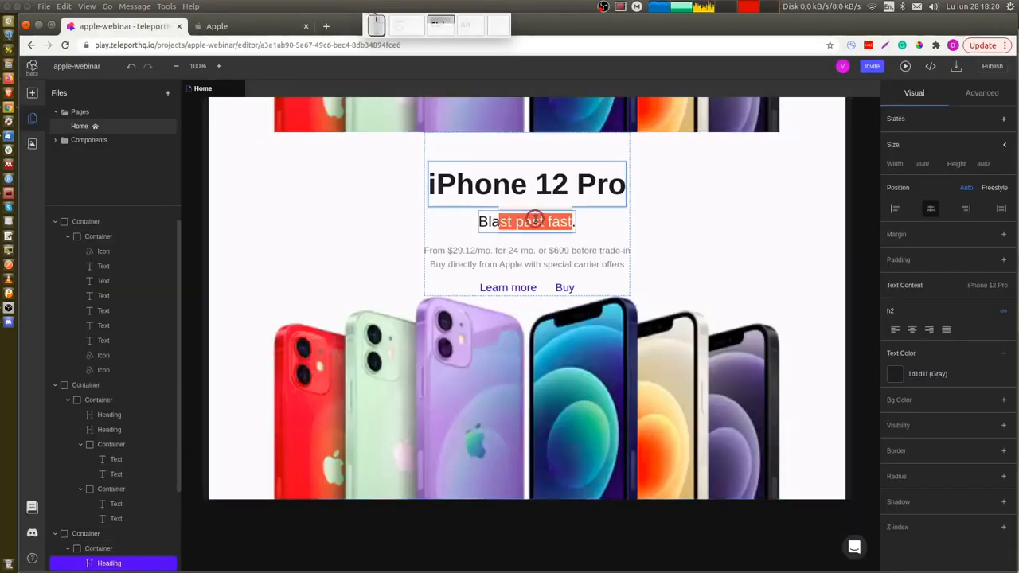
pyautogui.write("It's a leap year.")
# Replace the copied section's price line with the iPhone 12 Pro price text copied from the Apple page.
pyautogui.hotkey('ctrl', 'Tab')
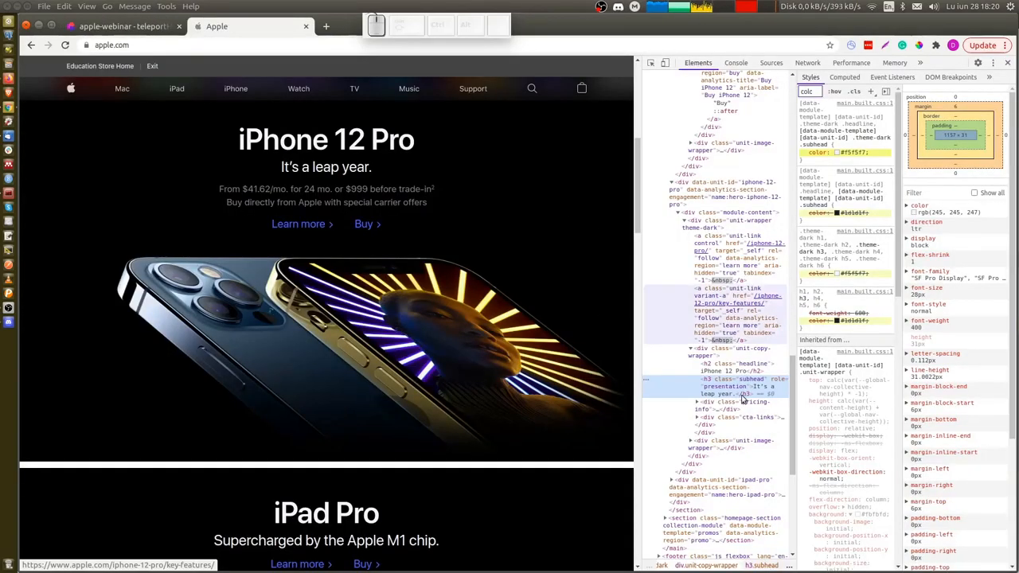
pyautogui.scroll(-1, 697, 410)
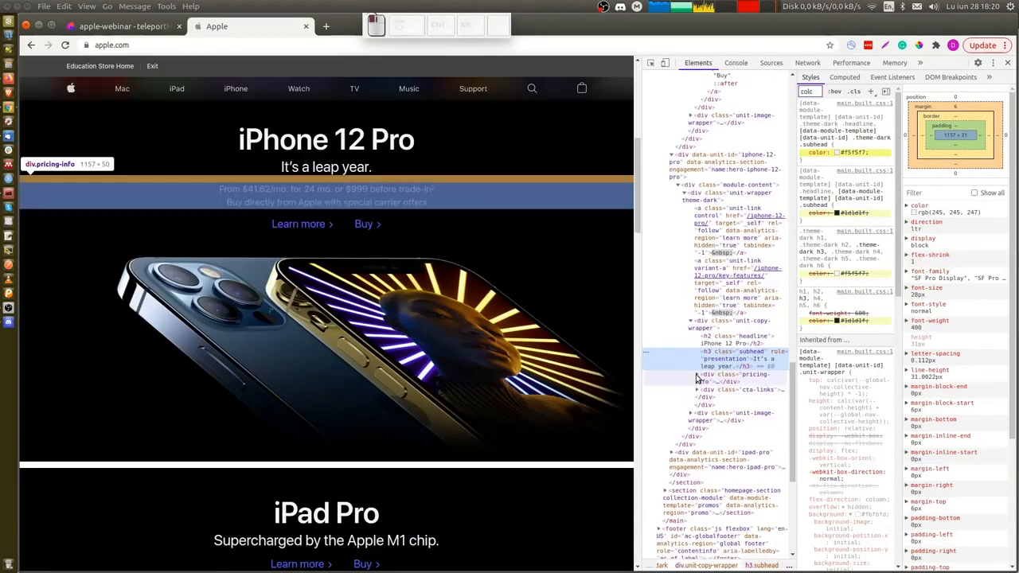
pyautogui.click(698, 375)
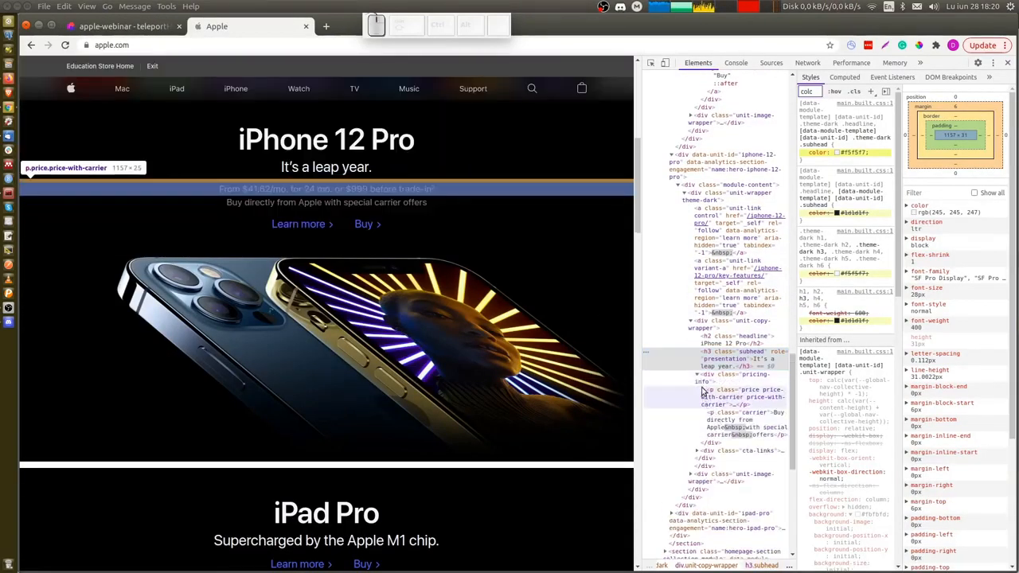
pyautogui.click(704, 390)
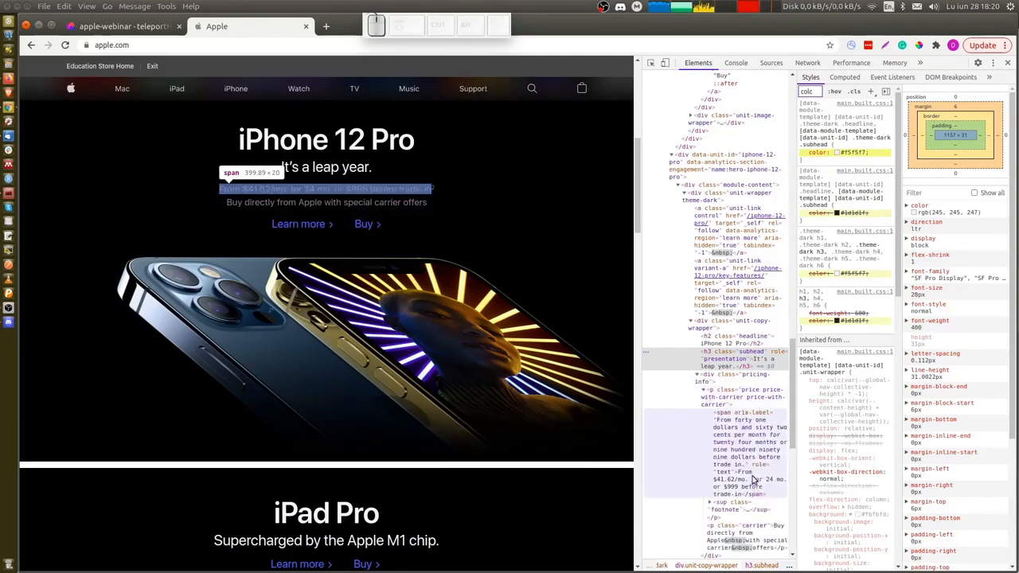
pyautogui.hotkey('ctrl', 'shift', 'Tab')
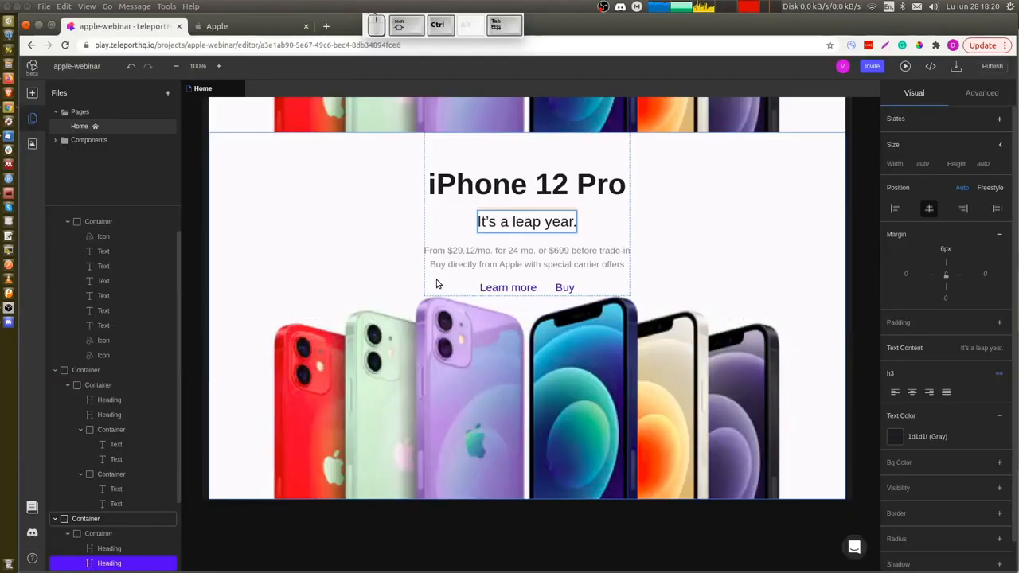
pyautogui.click(513, 256)
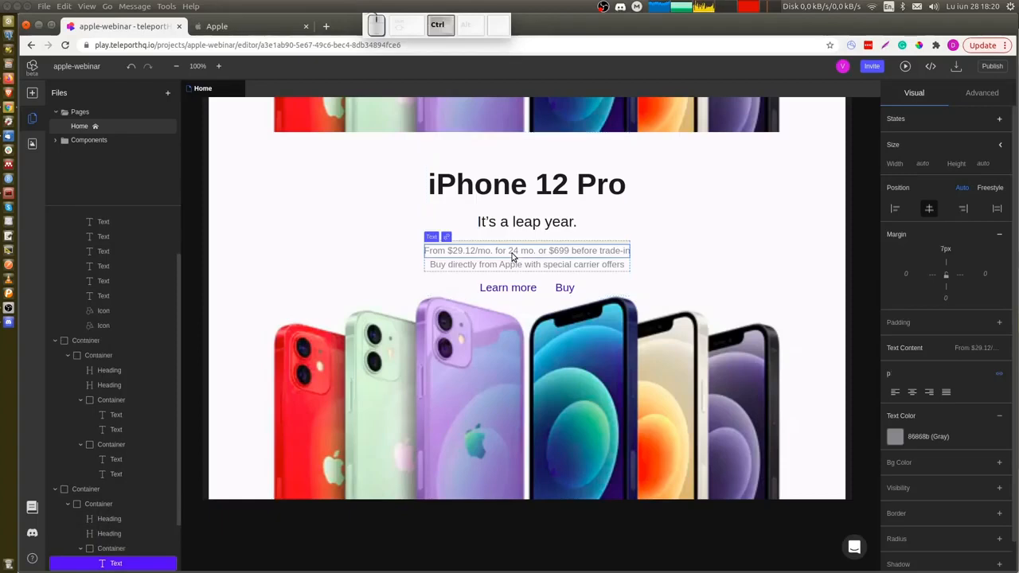
pyautogui.hotkey('ctrl', 'a')
pyautogui.write('From $41.62/mo. for 24 mo. or $999 before trade-in')
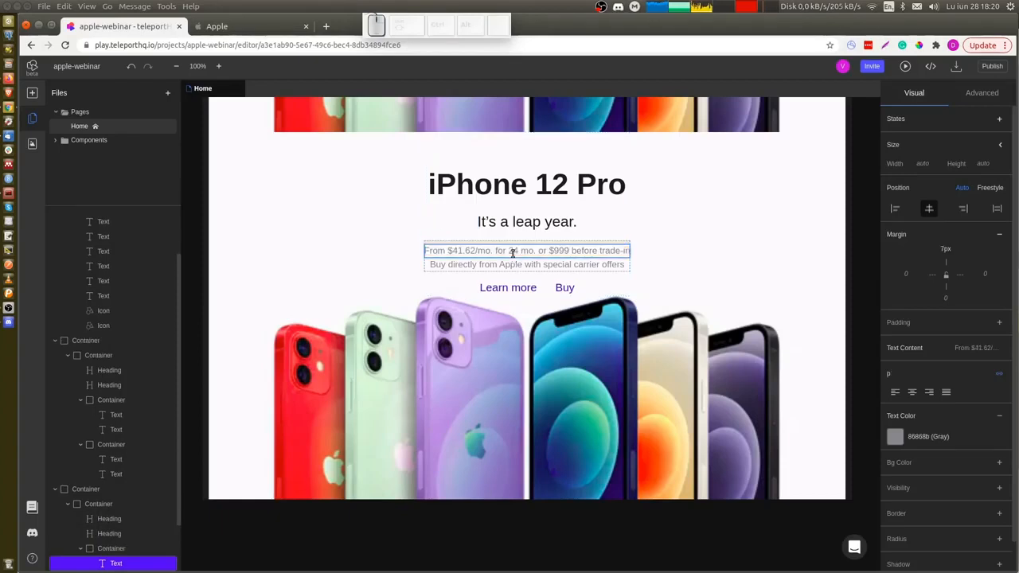
# Set the iPhone 12 Pro section's background image to the iphone_12_pro asset.
pyautogui.click(705, 257)
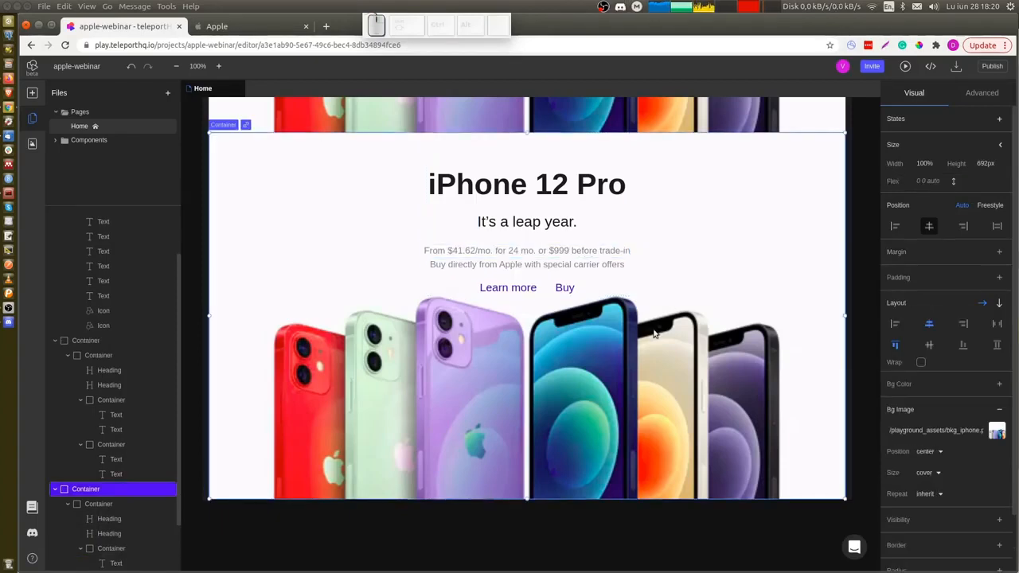
pyautogui.click(998, 430)
pyautogui.scroll(-3, 127, 415)
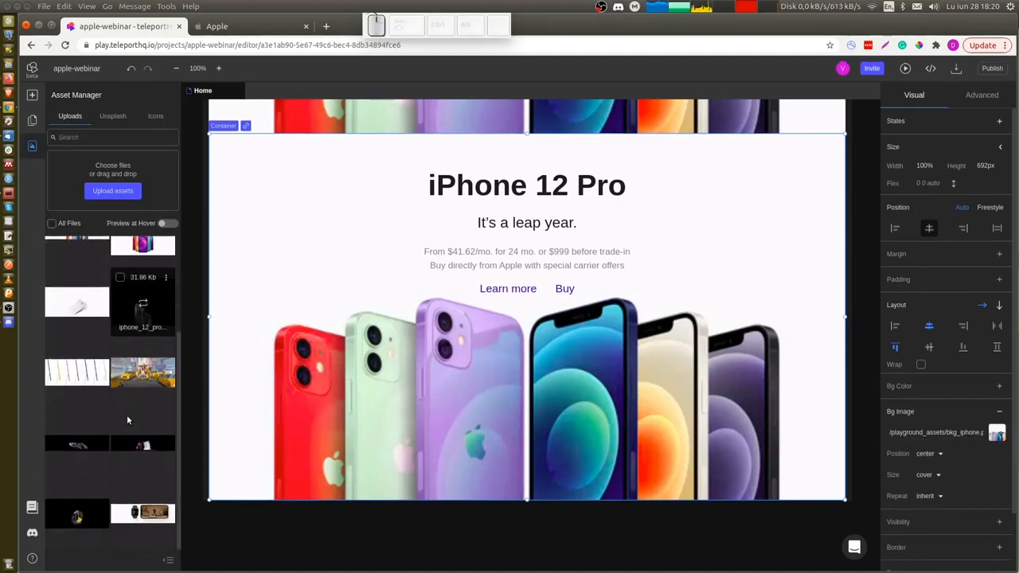
pyautogui.click(77, 447)
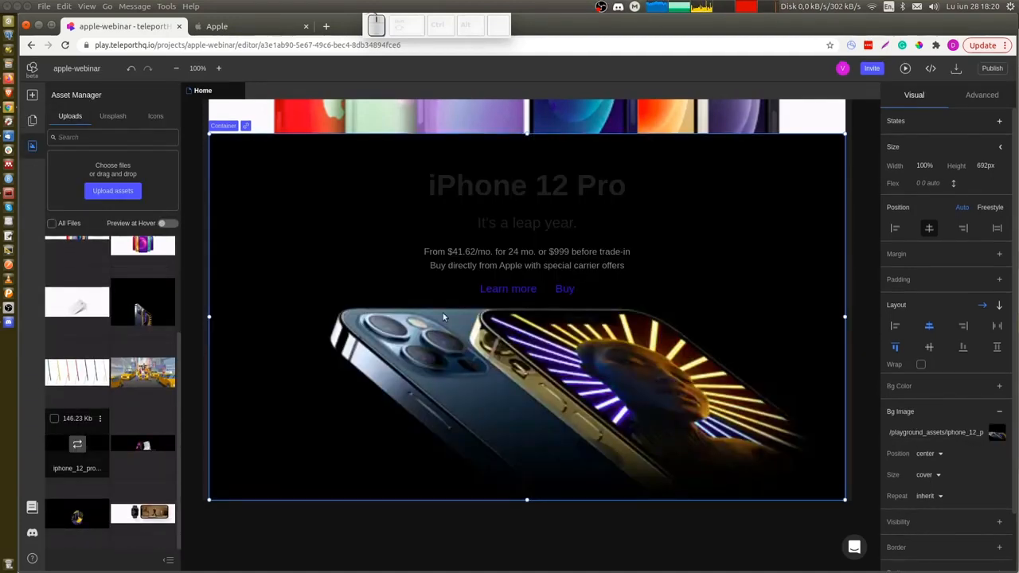
# Set the iPhone 12 Pro heading and subheading text color to F5F5F7 (Gray).
pyautogui.click(573, 188)
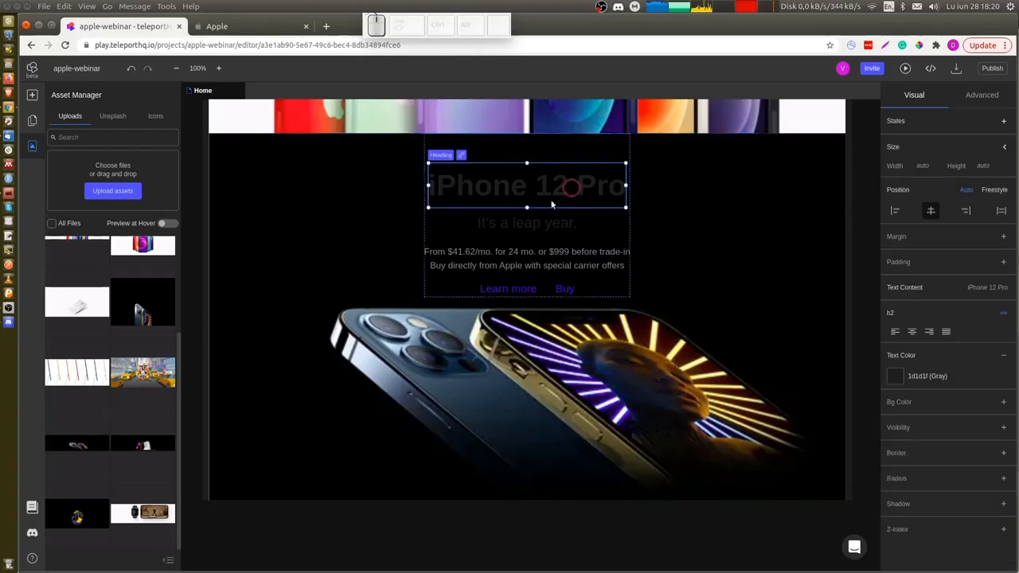
pyautogui.keyDown('ctrl'); pyautogui.click(526, 227); pyautogui.keyUp('ctrl')
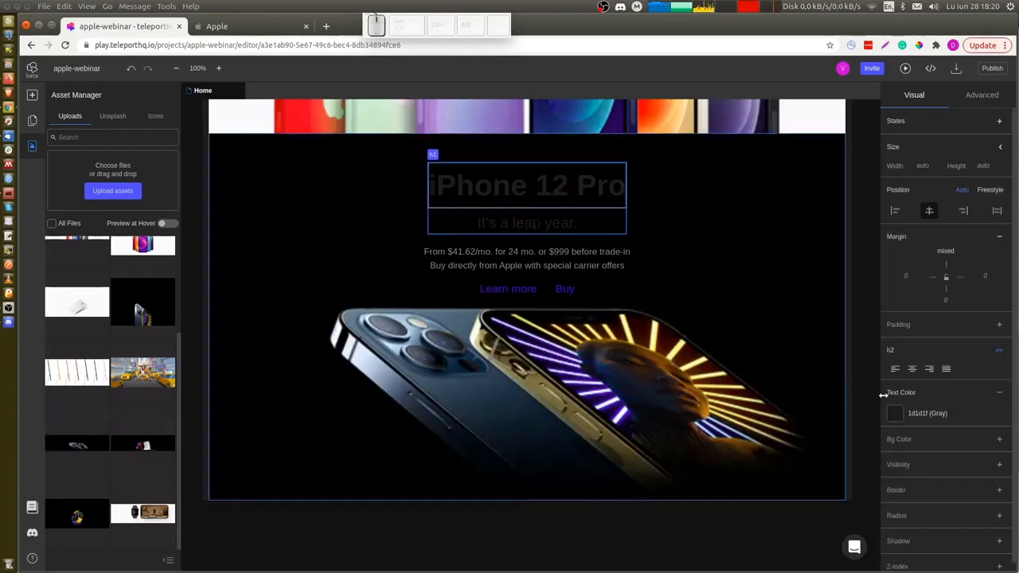
pyautogui.click(928, 413)
pyautogui.scroll(-2, 937, 528)
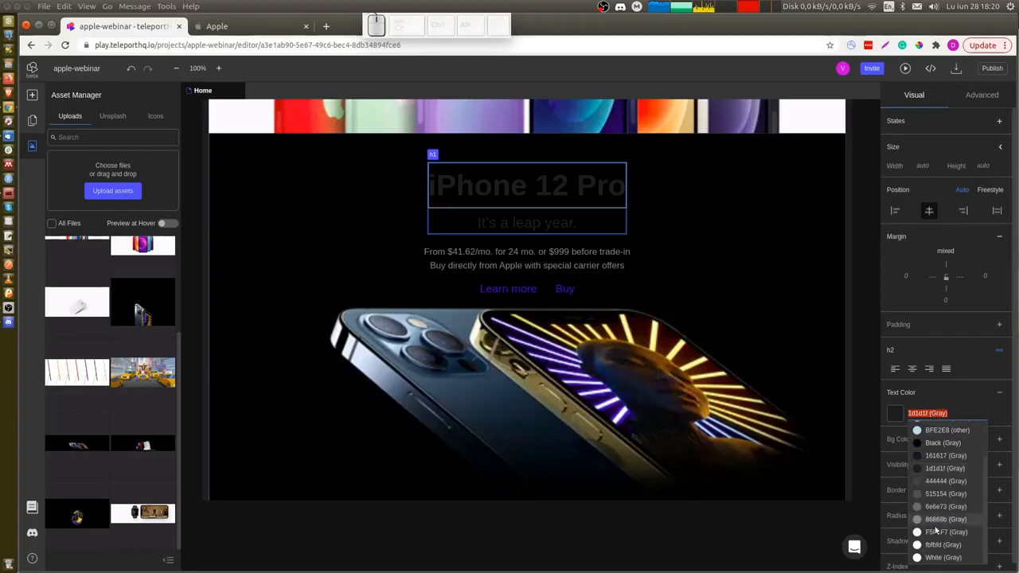
pyautogui.click(936, 532)
pyautogui.click(483, 533)
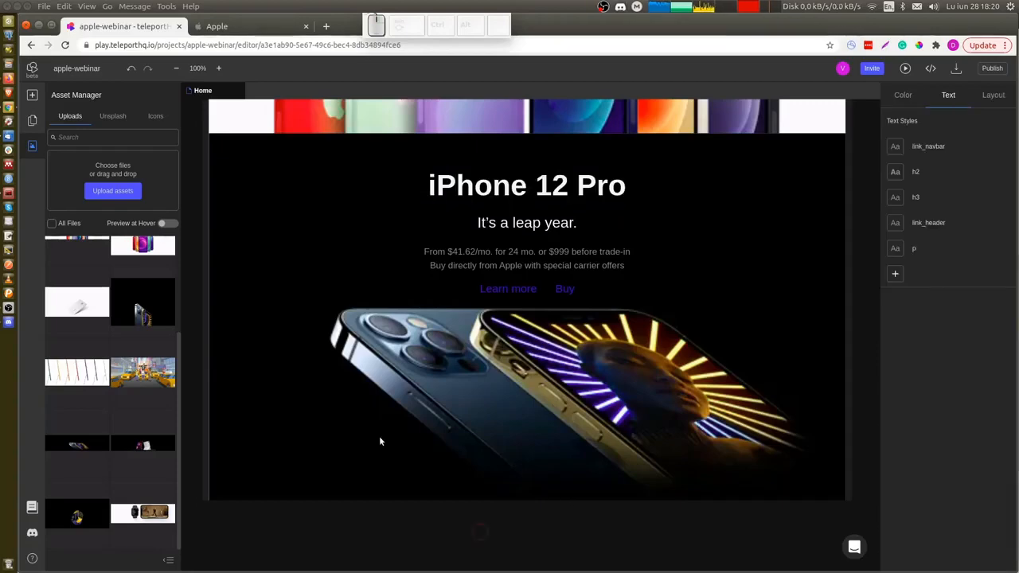
# Compare the built page with the iPhone 12 Pro section on the Apple page.
pyautogui.scroll(4, 344, 322)
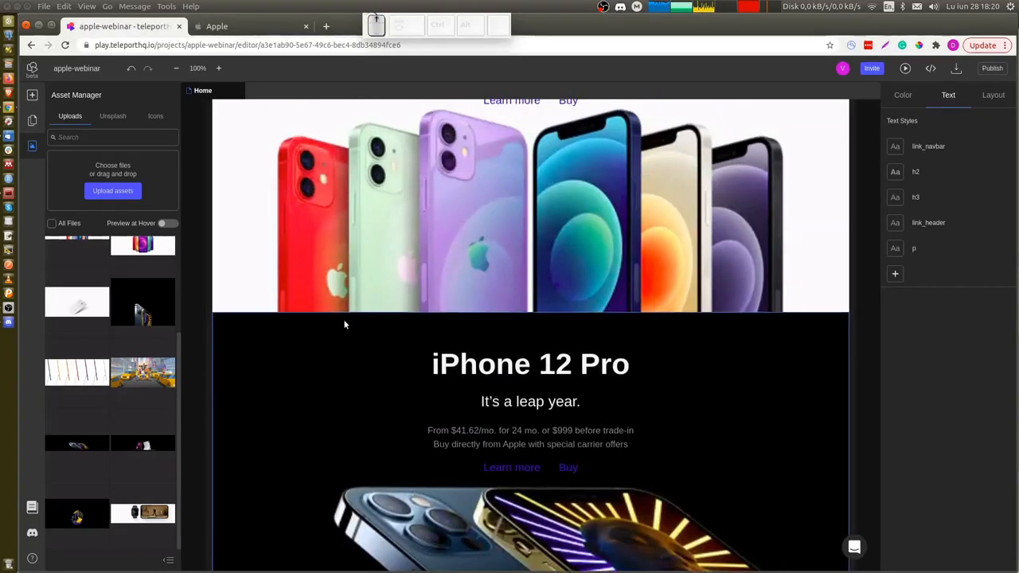
pyautogui.scroll(2, 344, 323)
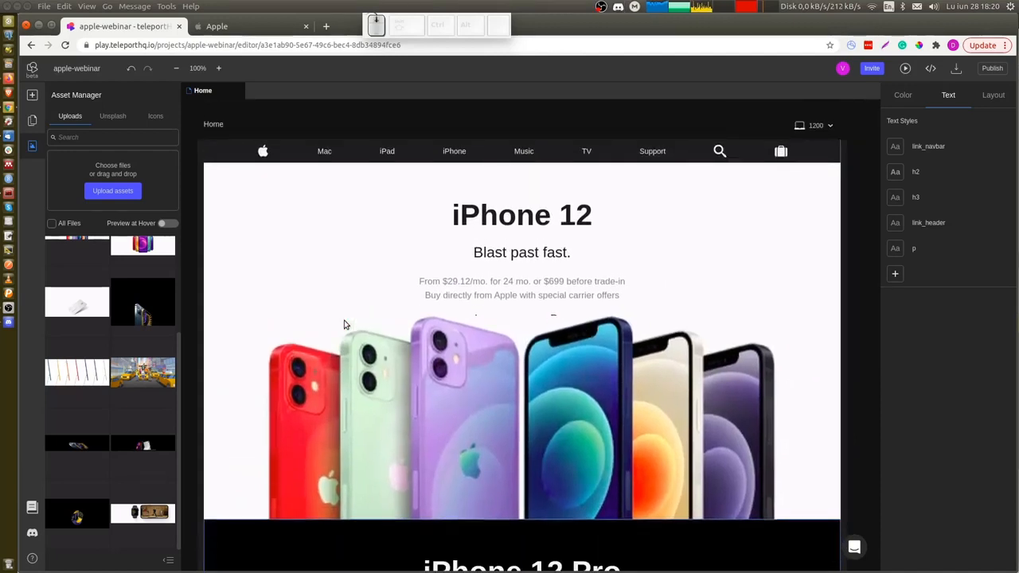
pyautogui.scroll(1, 344, 324)
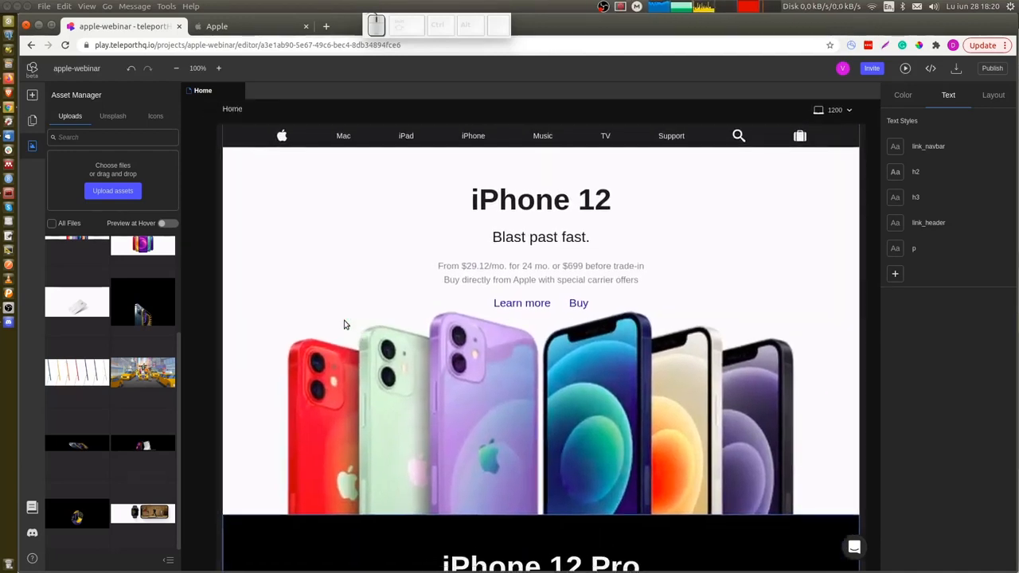
pyautogui.scroll(-1, 344, 324)
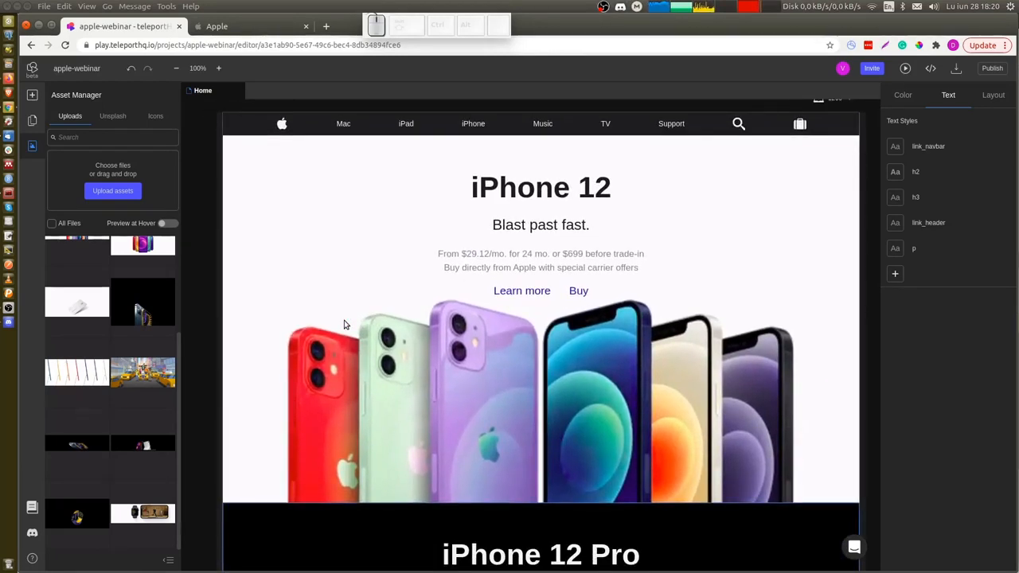
pyautogui.hotkey('ctrl', 'Tab')
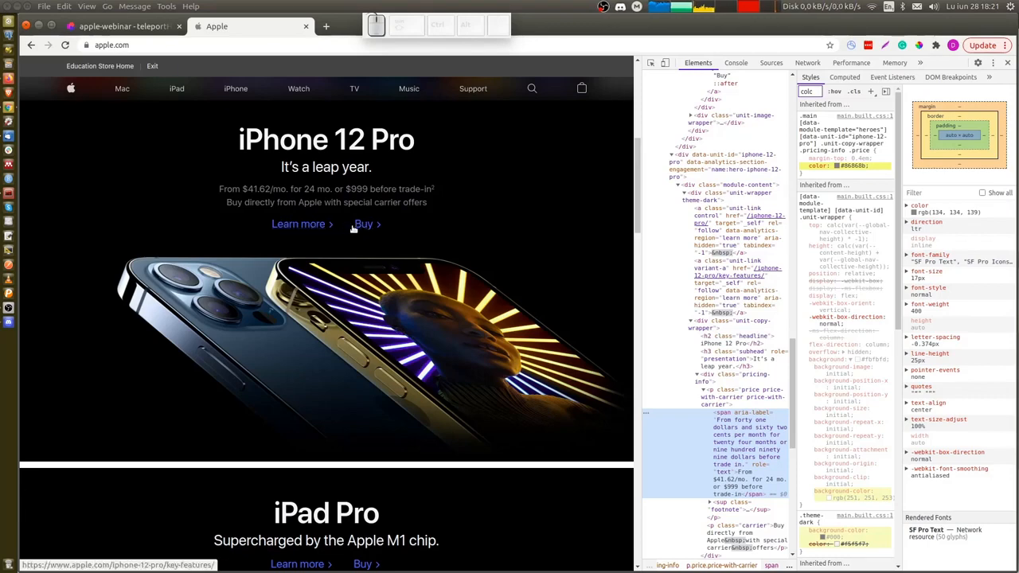
pyautogui.scroll(-3, 325, 280)
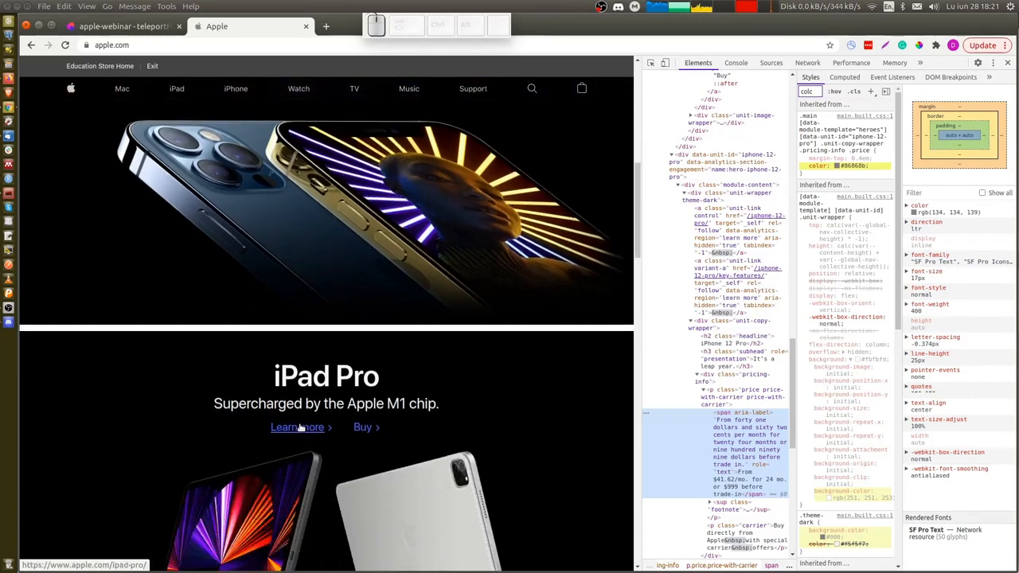
pyautogui.scroll(2, 233, 169)
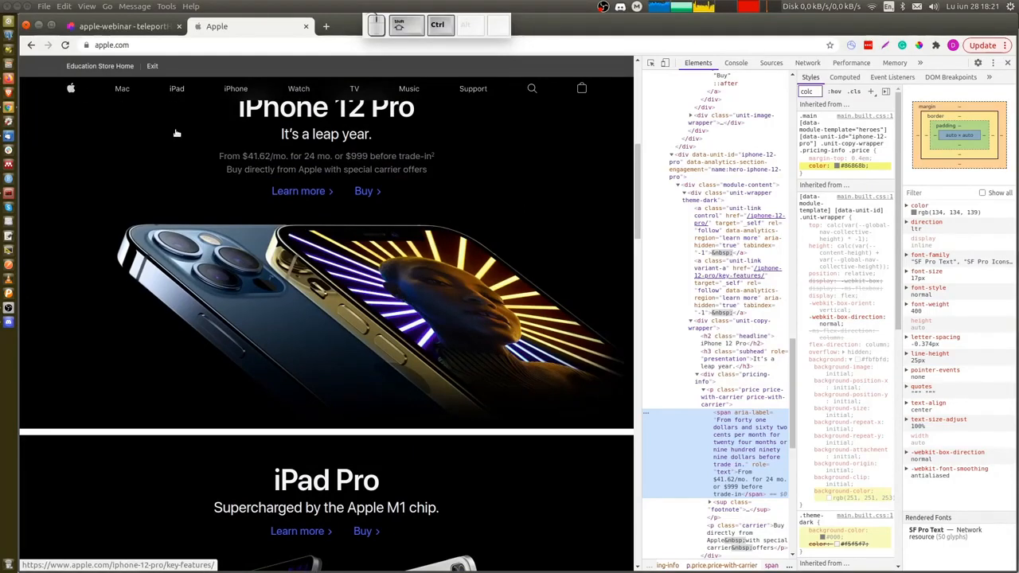
pyautogui.hotkey('ctrl', 'shift', 'Tab')
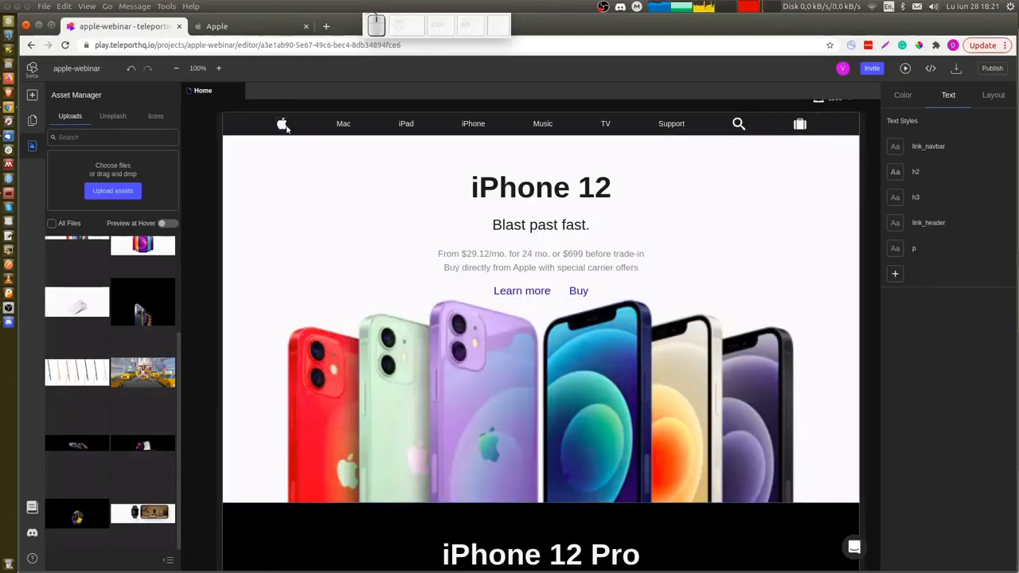
# Add a hover state to the navbar Apple logo icon with color fbfbfd (Gray).
pyautogui.click(283, 125)
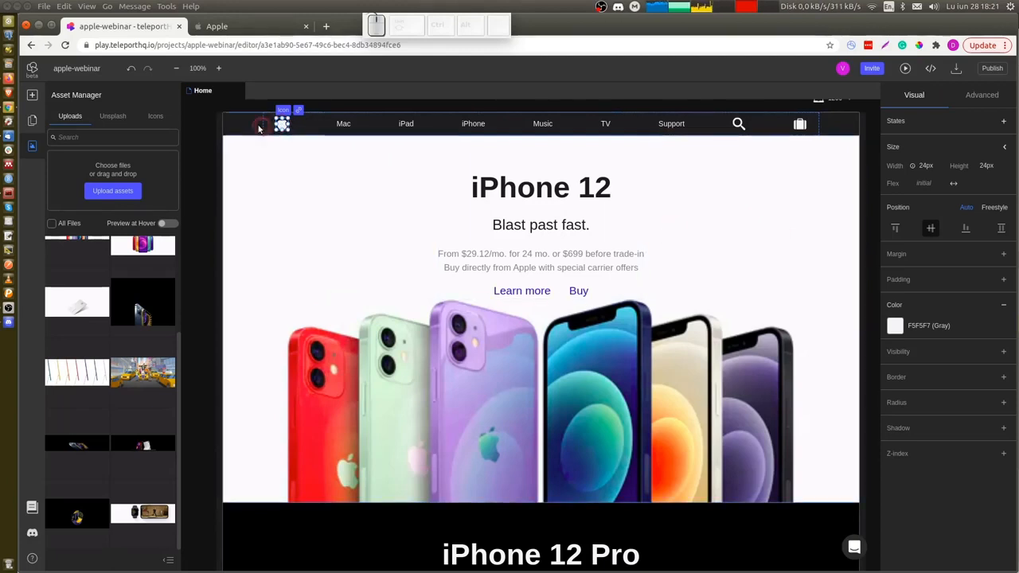
pyautogui.click(1004, 123)
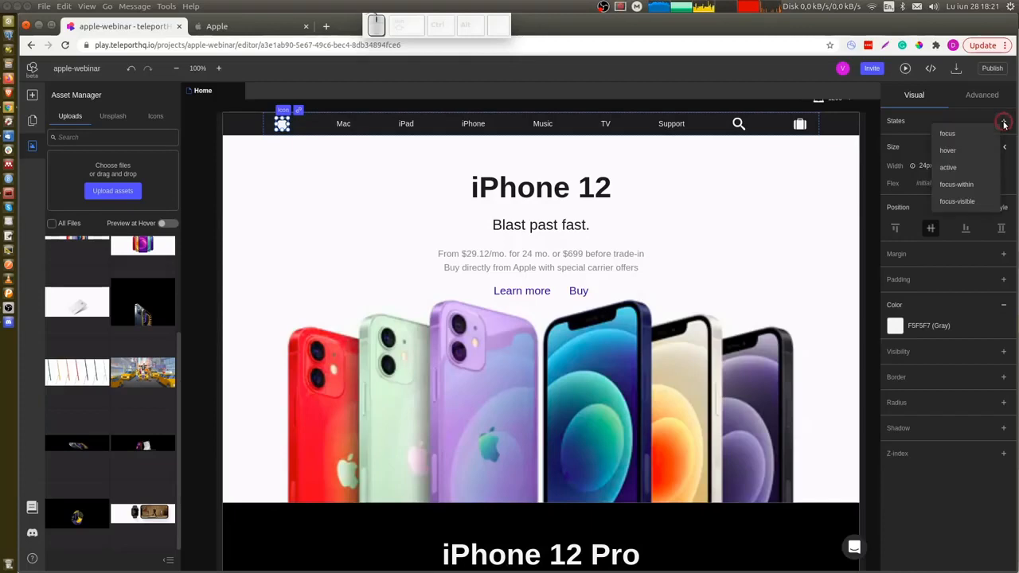
pyautogui.click(961, 151)
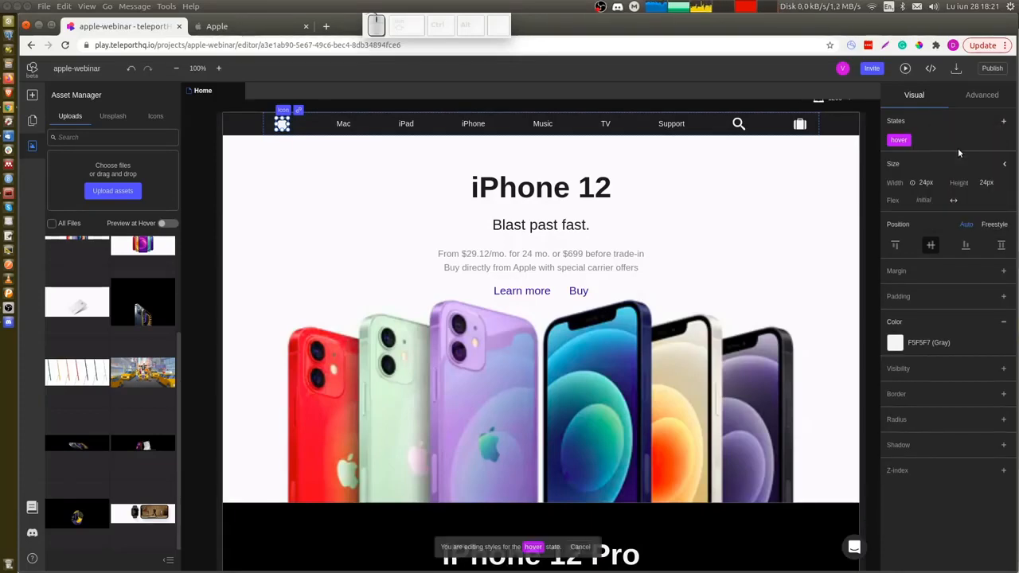
pyautogui.click(932, 340)
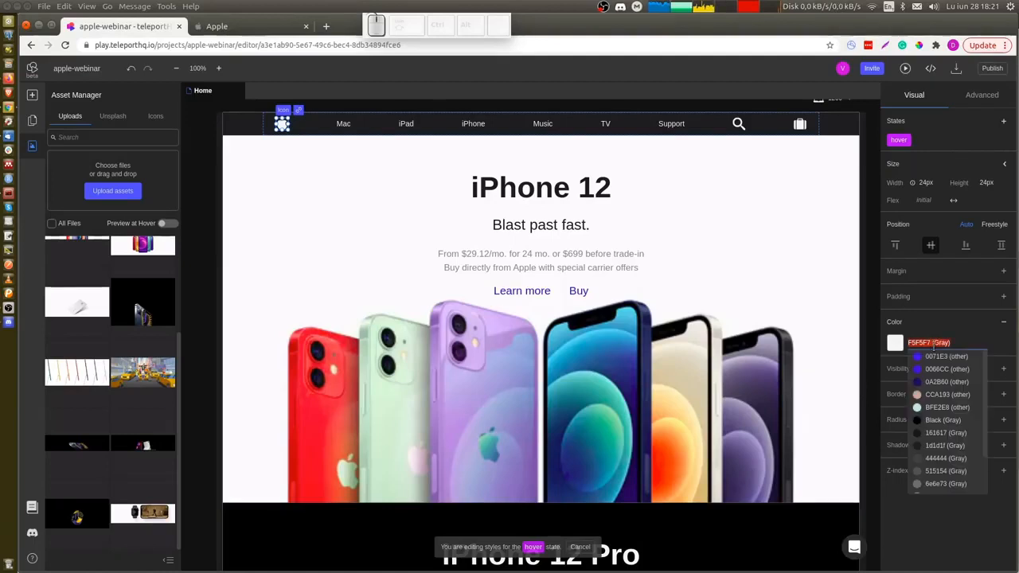
pyautogui.scroll(-2, 935, 417)
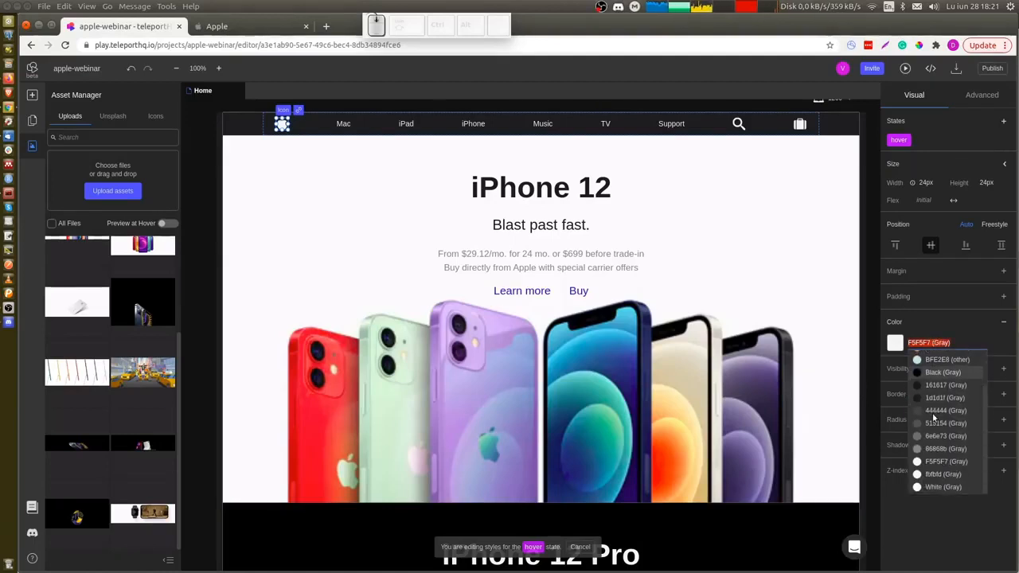
pyautogui.click(942, 474)
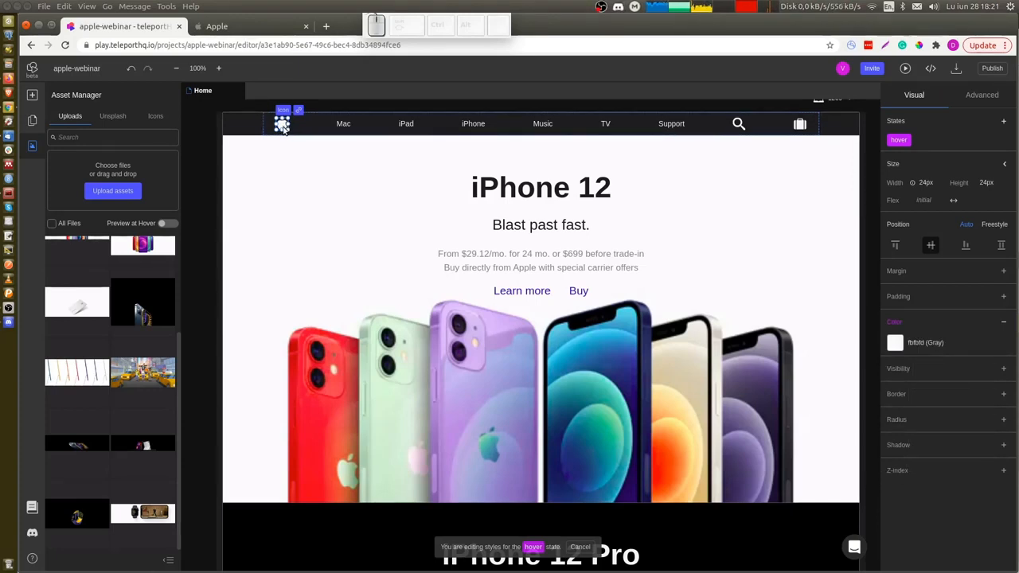
# Try to copy the Apple logo's hover style onto the search icon, then undo the change.
pyautogui.hotkey('ctrl', 'c')
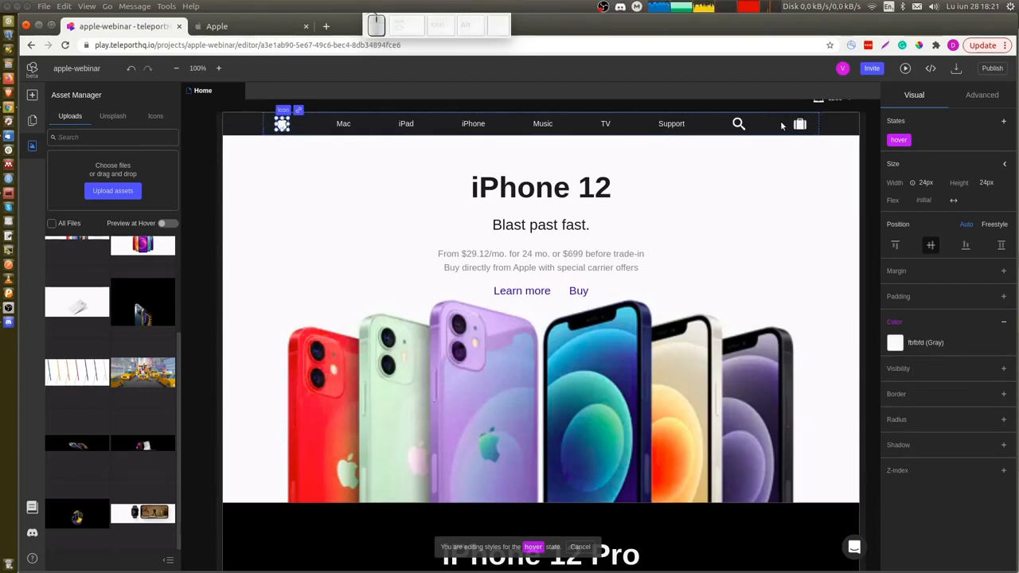
pyautogui.click(738, 128)
pyautogui.rightClick(738, 127)
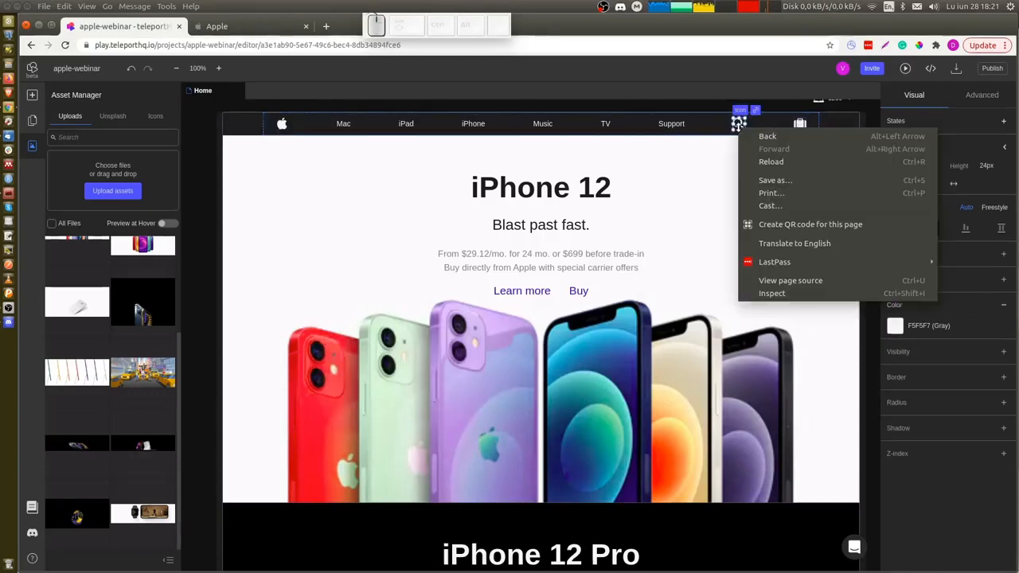
pyautogui.click(738, 126)
pyautogui.rightClick(735, 121)
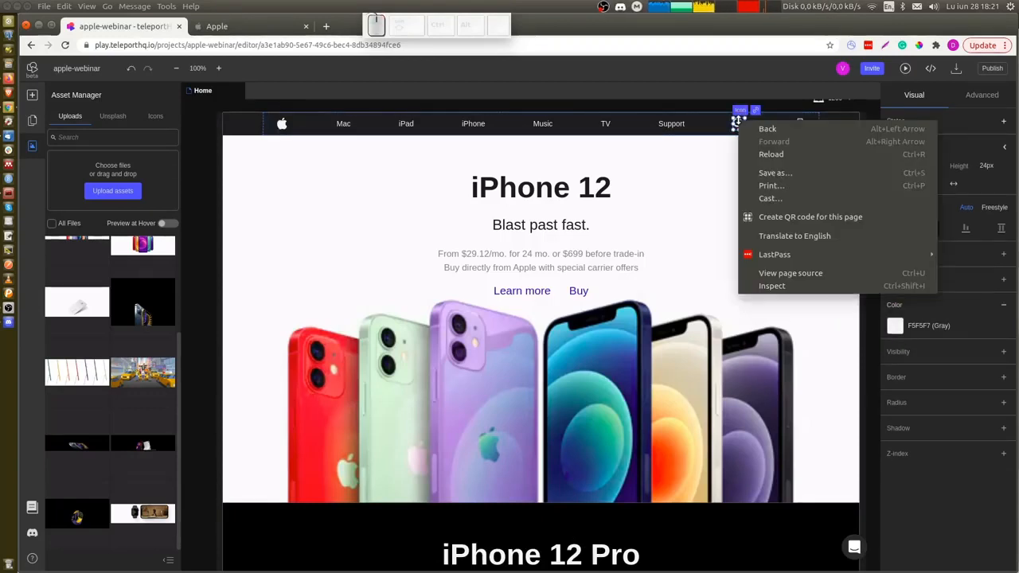
pyautogui.click(737, 128)
pyautogui.hotkey('ctrl', 'z')
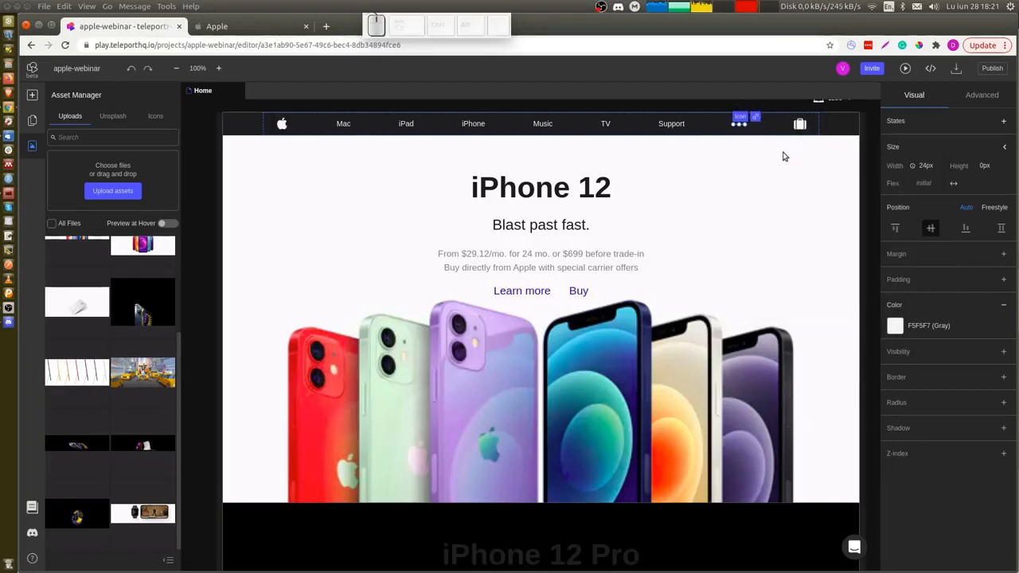
# Replace the iPhone 12 Pro section's background image with the iphone_12_pro asset from uploads.
pyautogui.hotkey('ctrl', 'z')
pyautogui.hotkey('ctrl', 'shift', 'z')
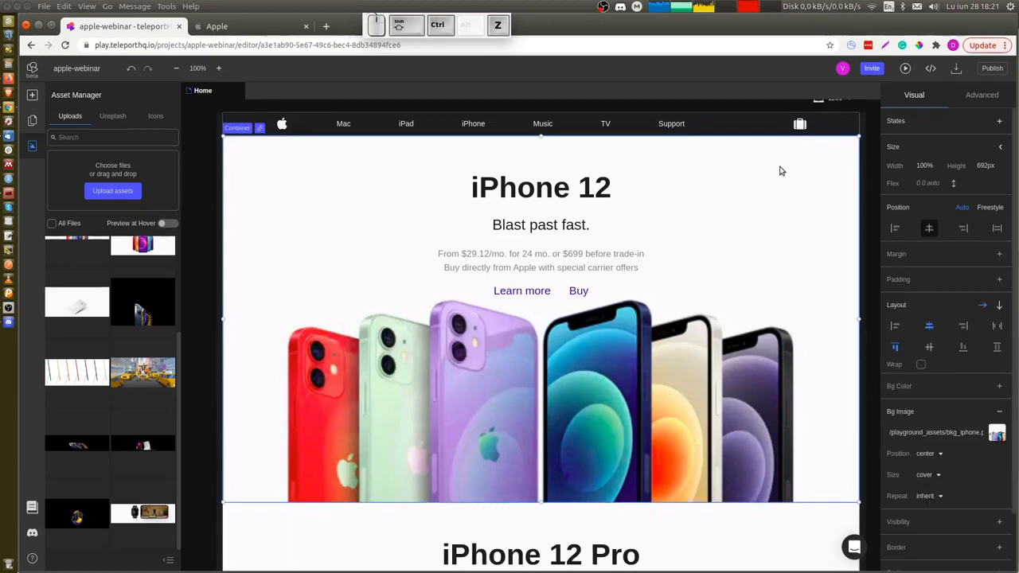
pyautogui.scroll(-5, 494, 310)
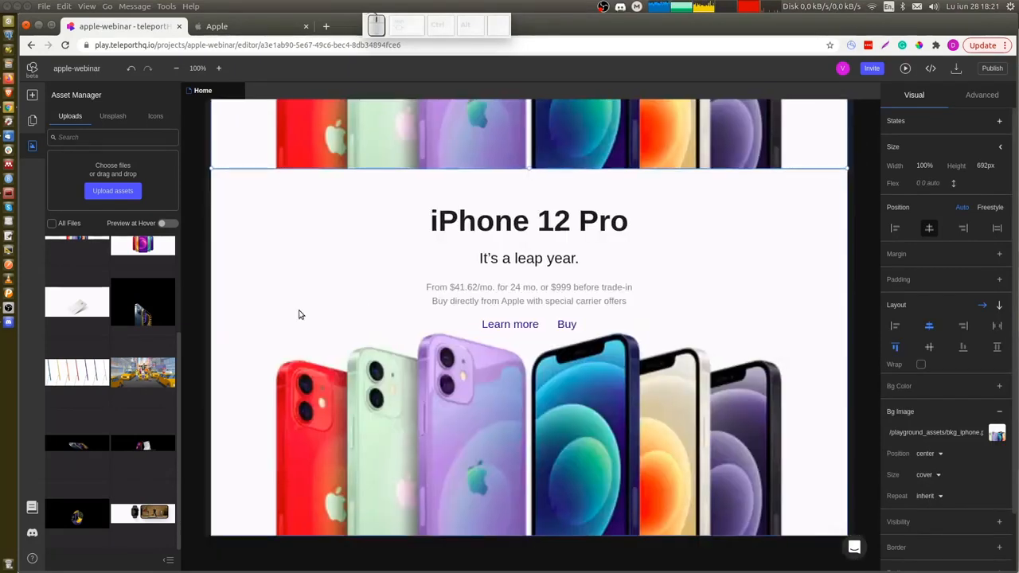
pyautogui.click(997, 433)
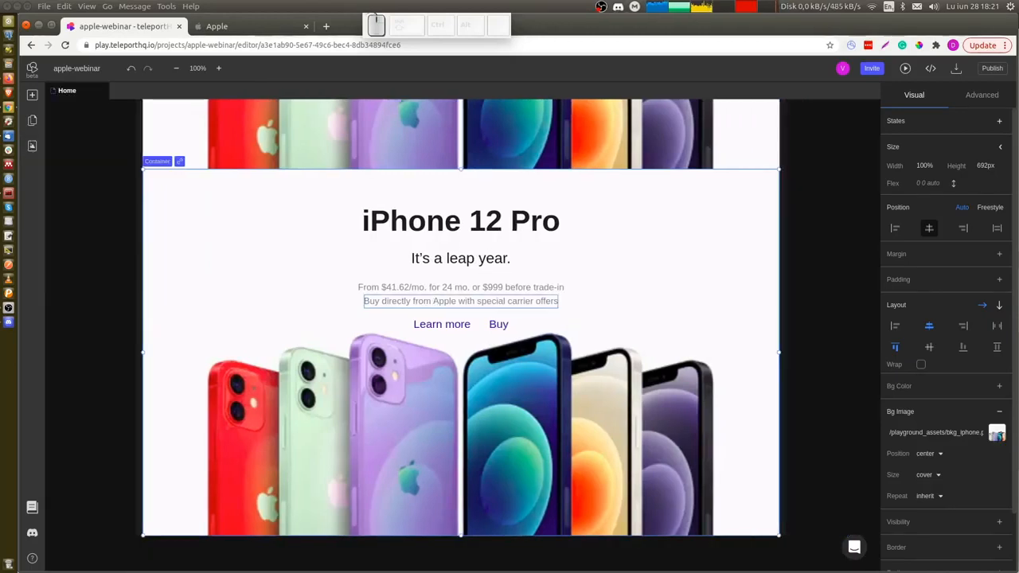
pyautogui.click(997, 434)
pyautogui.scroll(-3, 80, 343)
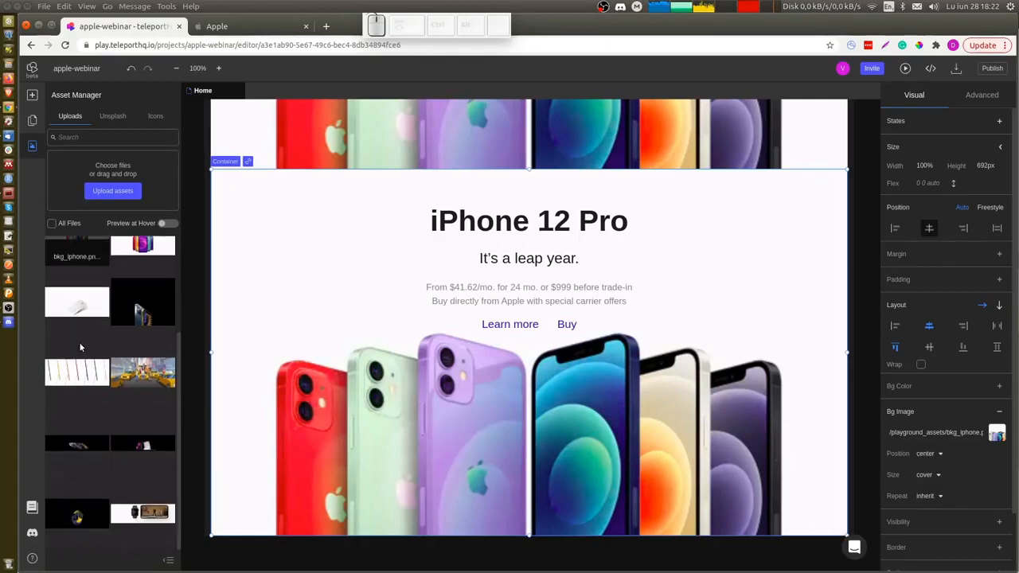
pyautogui.click(77, 444)
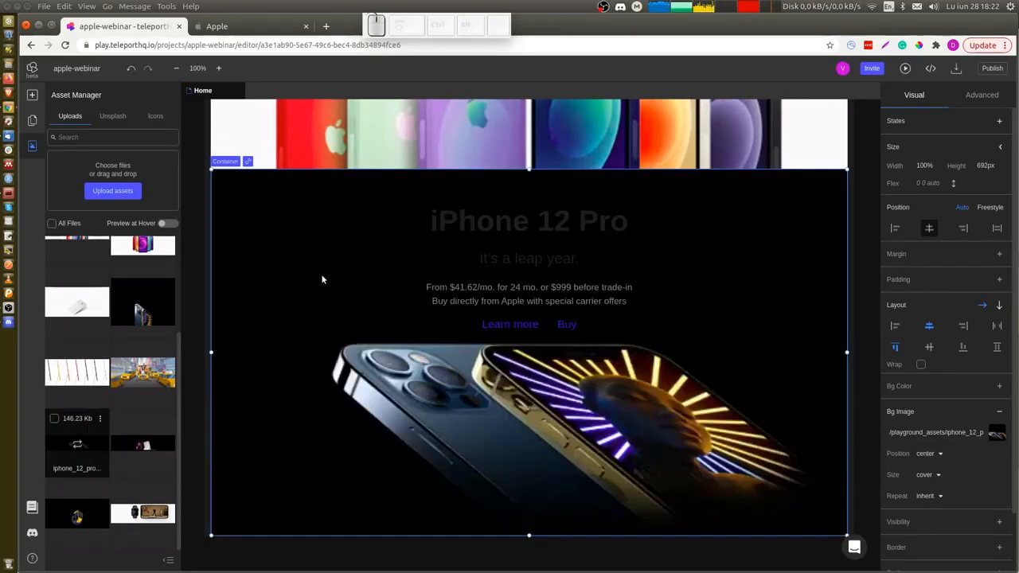
# Color the iPhone 12 Pro heading and subheading text F5F5F7 (Gray).
pyautogui.click(536, 254)
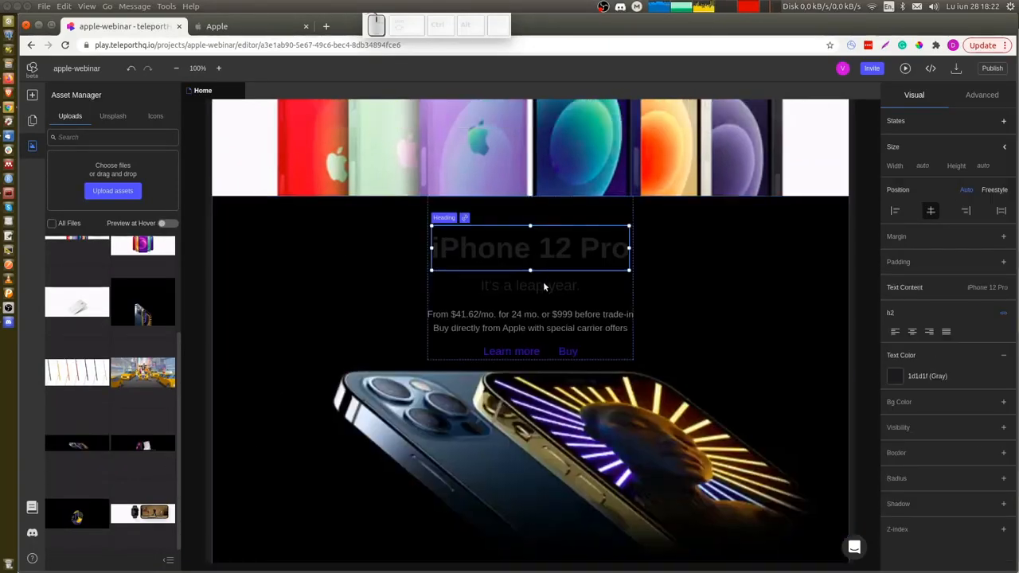
pyautogui.keyDown('ctrl'); pyautogui.click(544, 286); pyautogui.keyUp('ctrl')
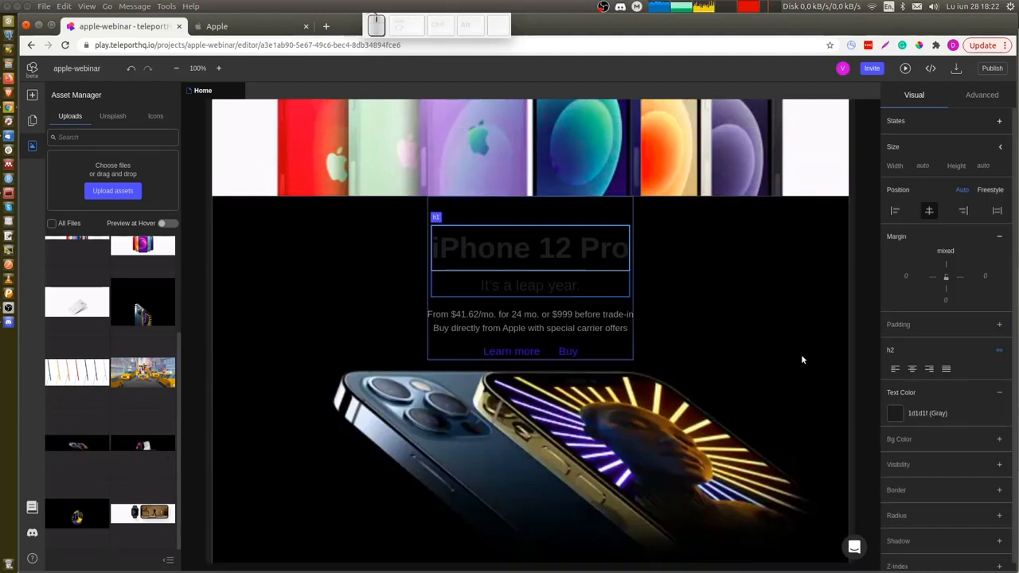
pyautogui.click(928, 413)
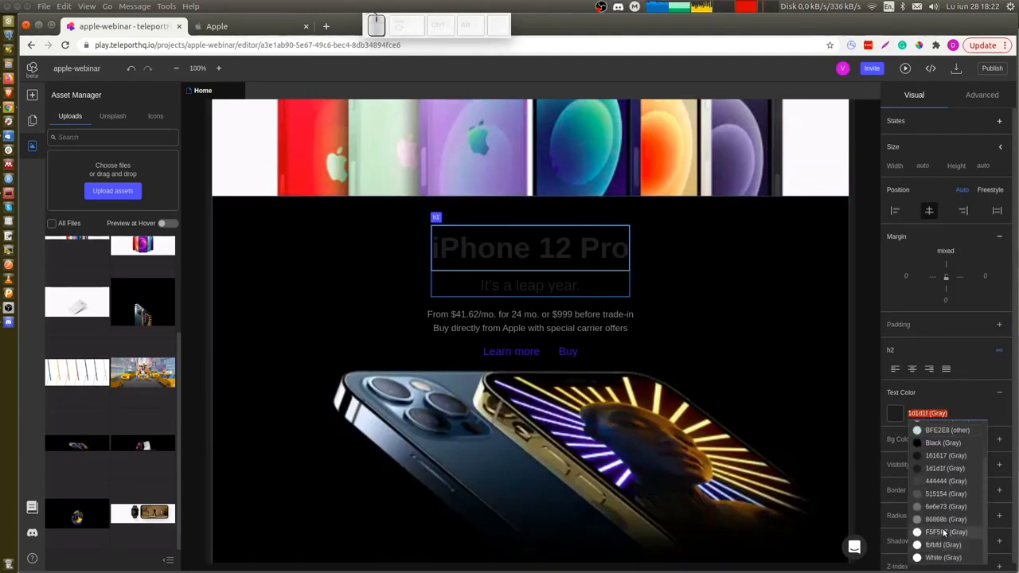
pyautogui.click(944, 532)
pyautogui.click(333, 257)
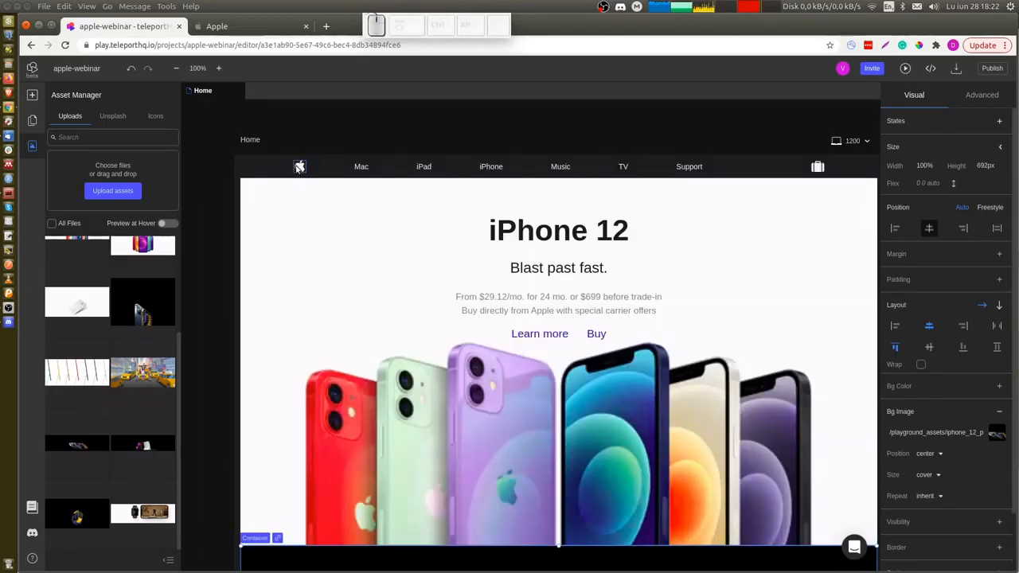
# Give the navbar Apple logo a hover state whose color is fbfbfd (Gray).
pyautogui.click(300, 167)
pyautogui.click(1003, 120)
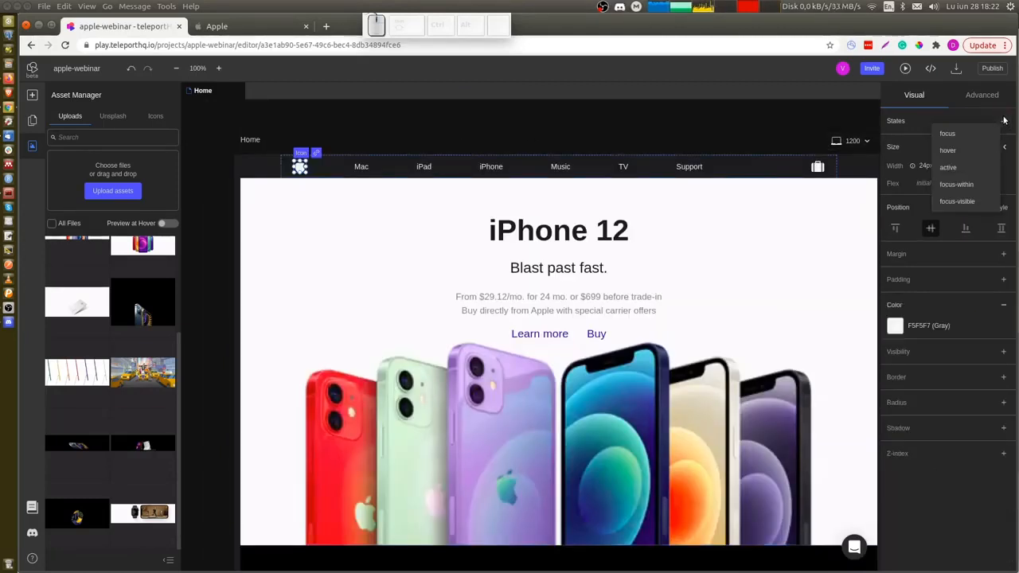
pyautogui.click(965, 152)
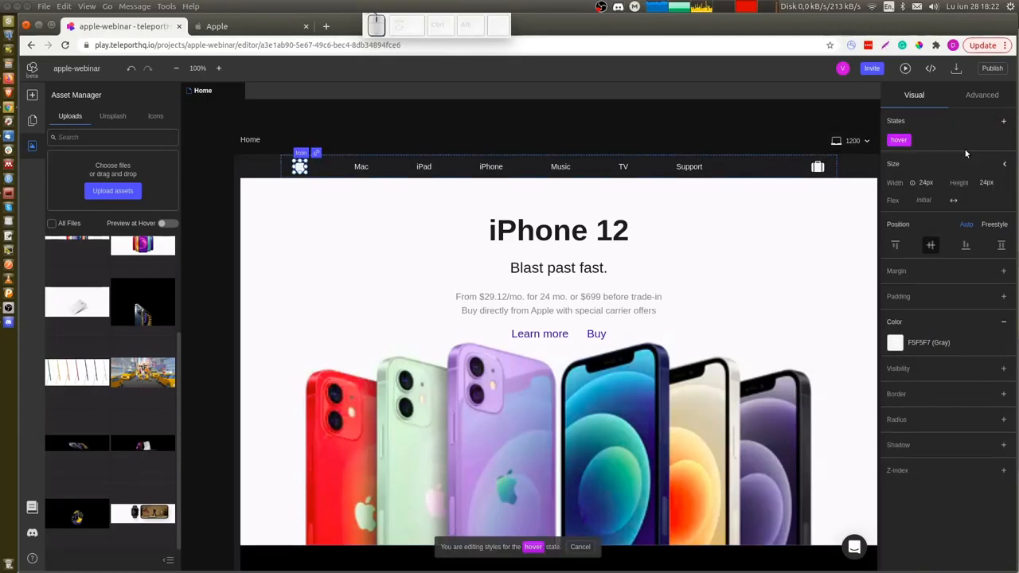
pyautogui.click(930, 342)
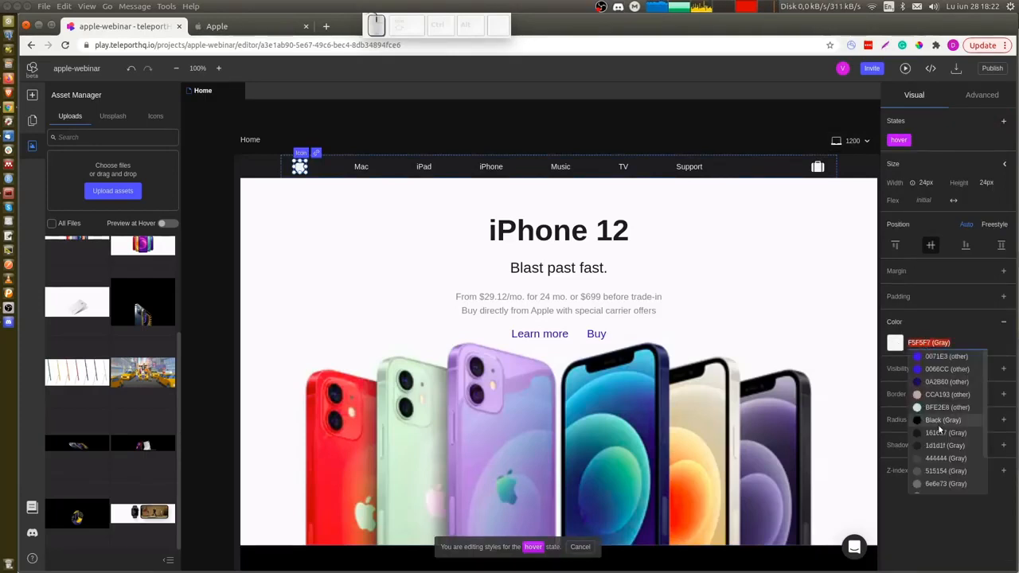
pyautogui.click(940, 474)
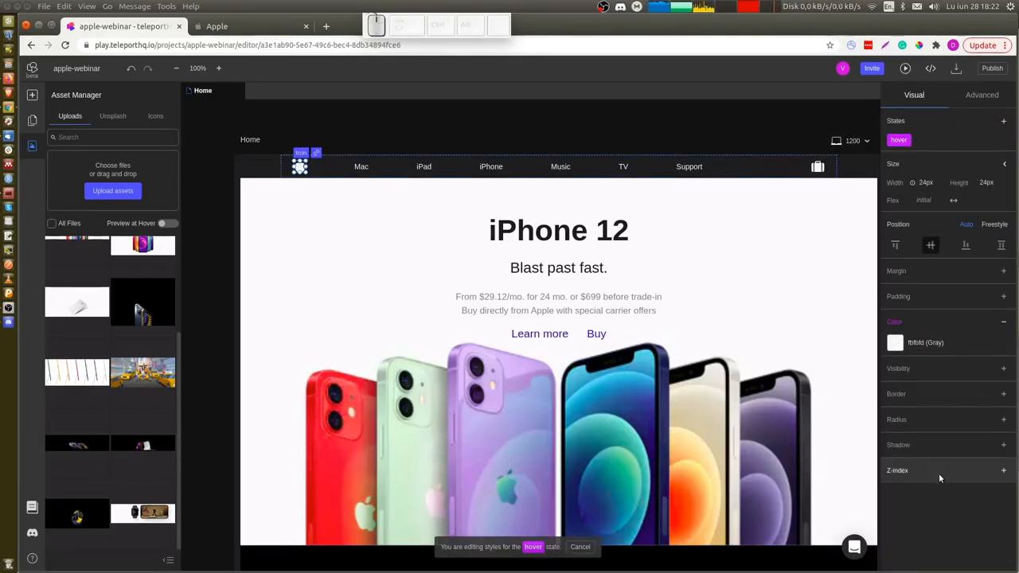
# Copy the Apple logo icon and paste its style onto the bag icon.
pyautogui.rightClick(302, 166)
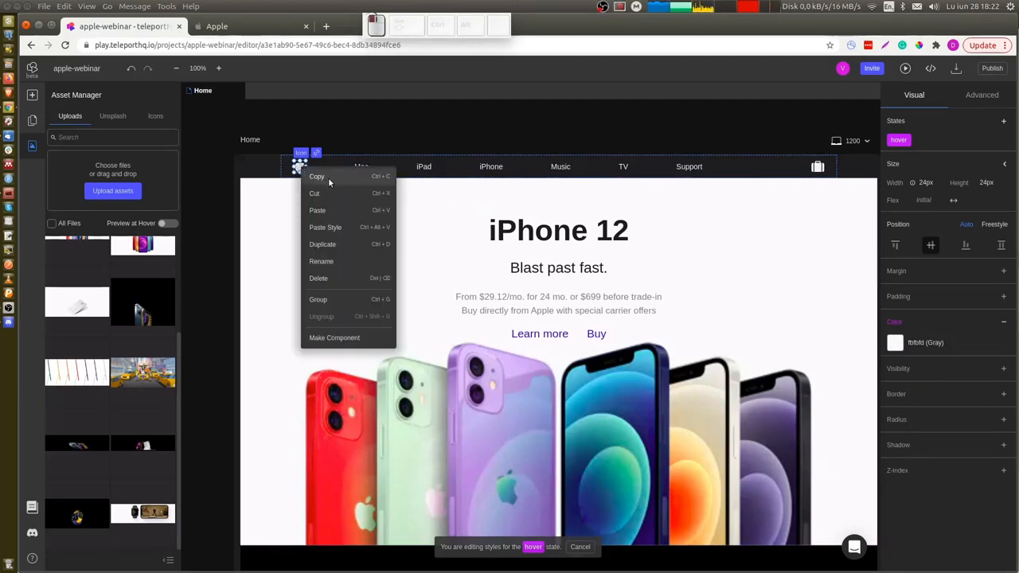
pyautogui.click(329, 177)
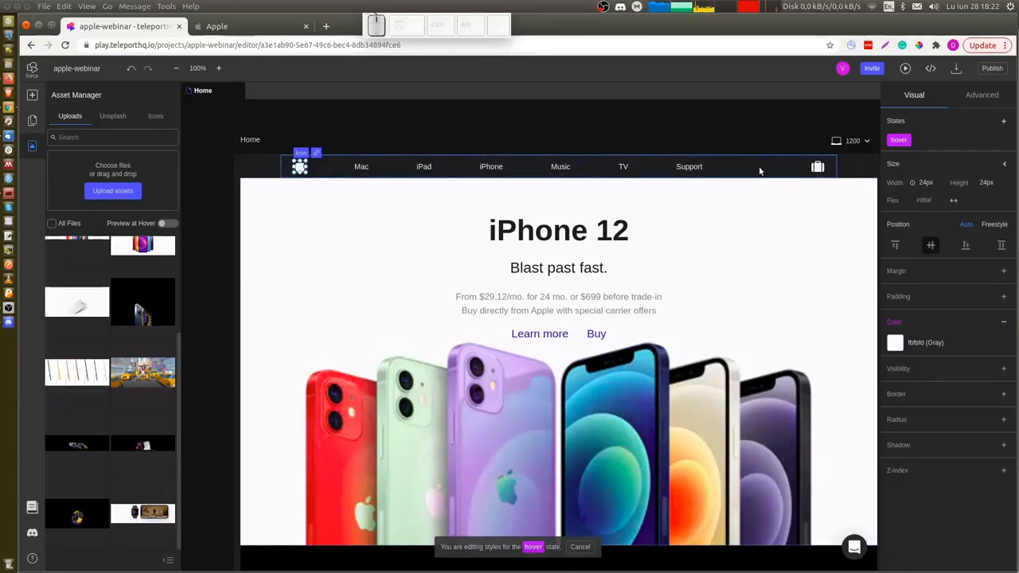
pyautogui.click(817, 168)
pyautogui.rightClick(816, 170)
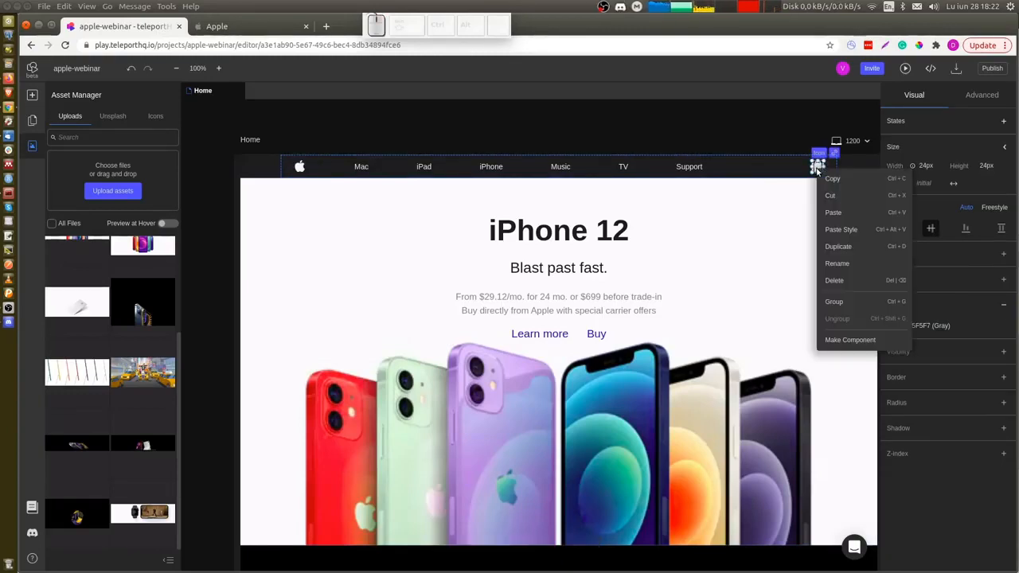
pyautogui.click(866, 231)
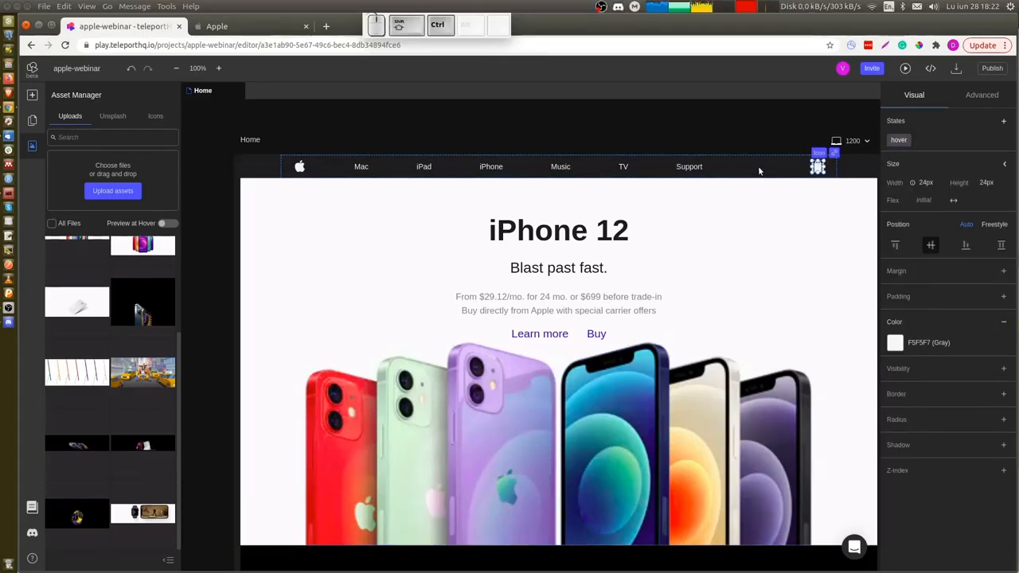
# Delete the empty navbar icon placed before the bag icon.
pyautogui.hotkey('ctrl', 'shift', 'x')
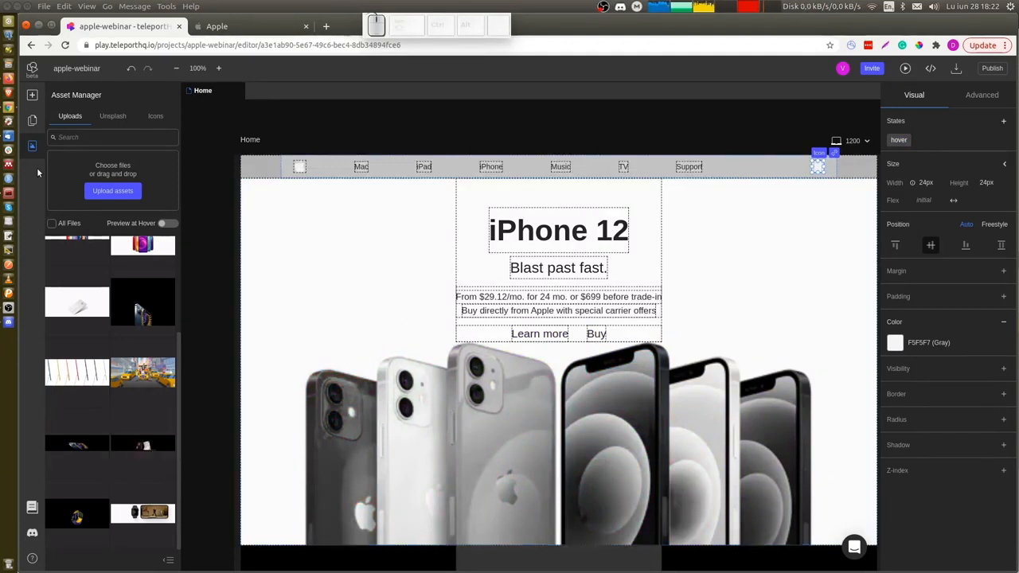
pyautogui.click(33, 121)
pyautogui.scroll(-3, 106, 382)
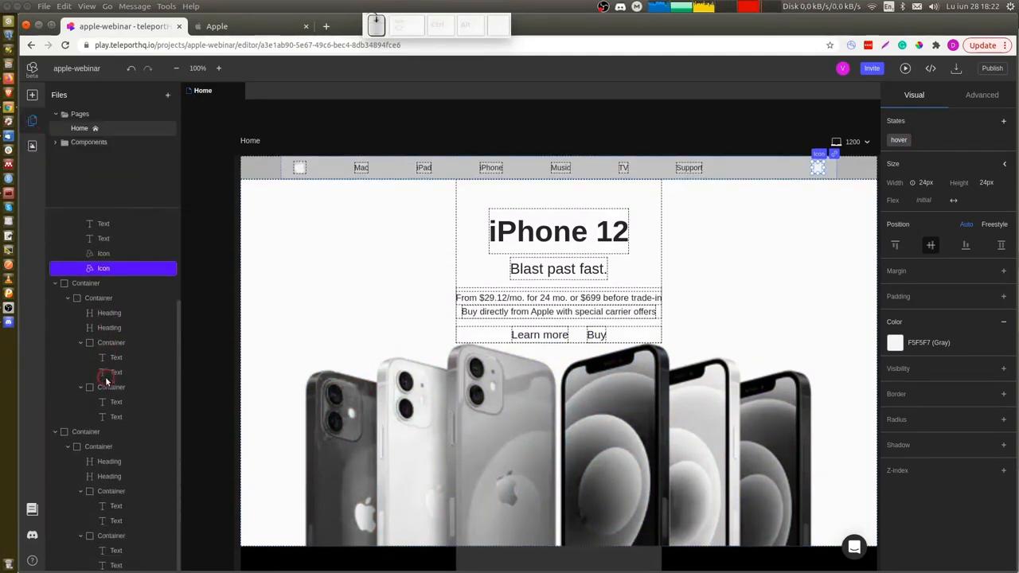
pyautogui.scroll(3, 106, 382)
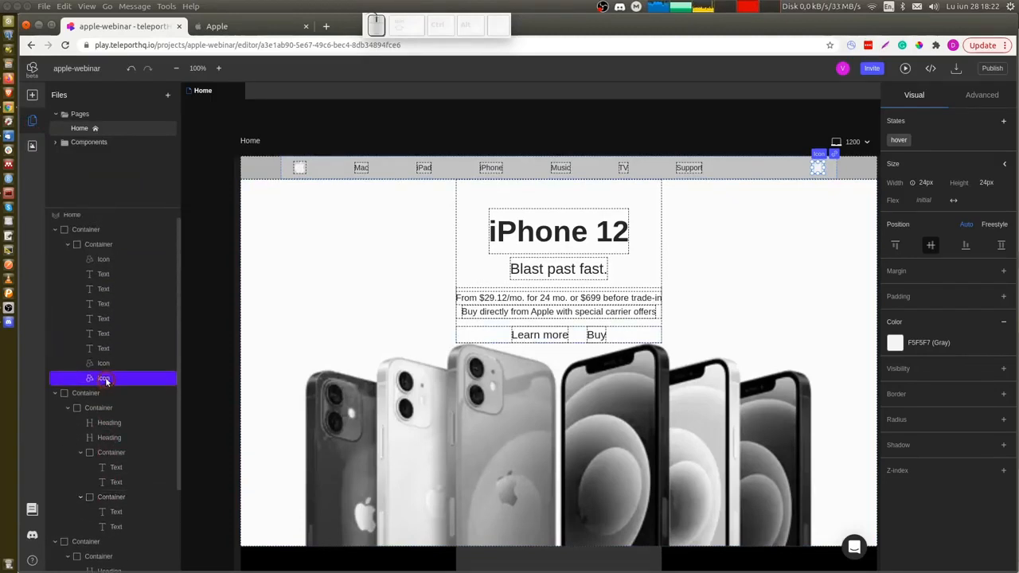
pyautogui.click(109, 362)
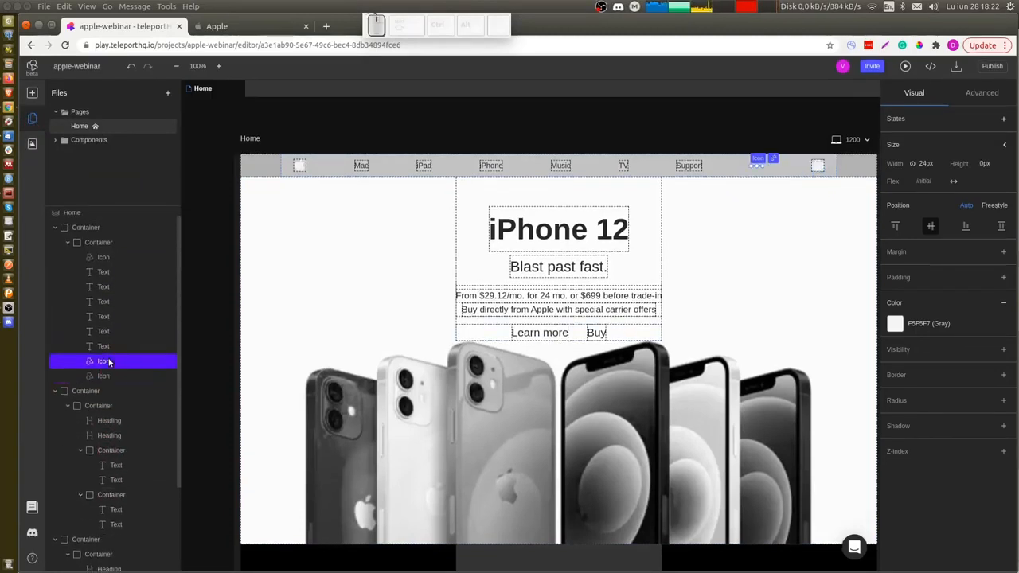
pyautogui.click(926, 164)
pyautogui.click(929, 178)
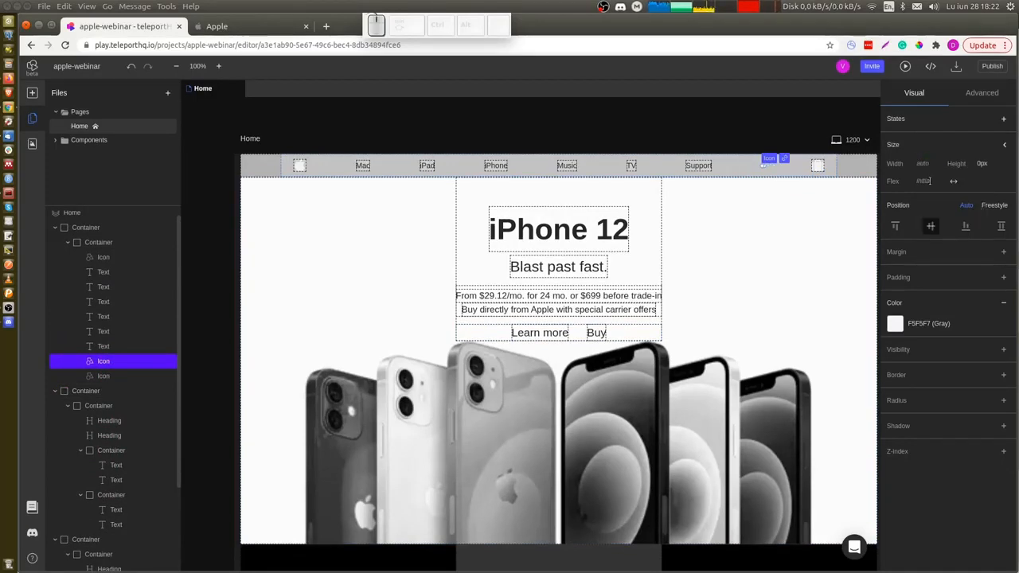
pyautogui.click(929, 162)
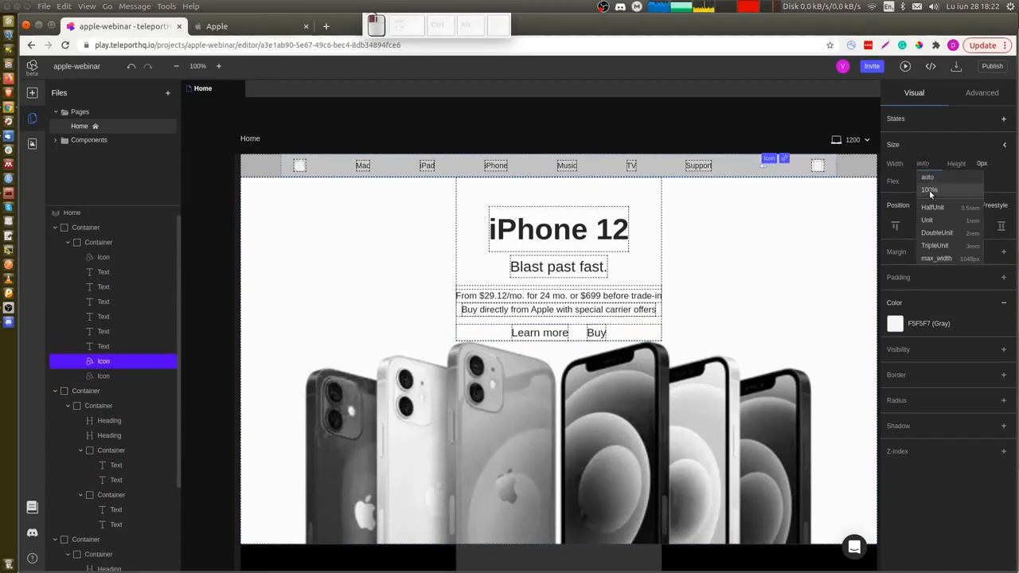
pyautogui.click(929, 190)
pyautogui.click(929, 163)
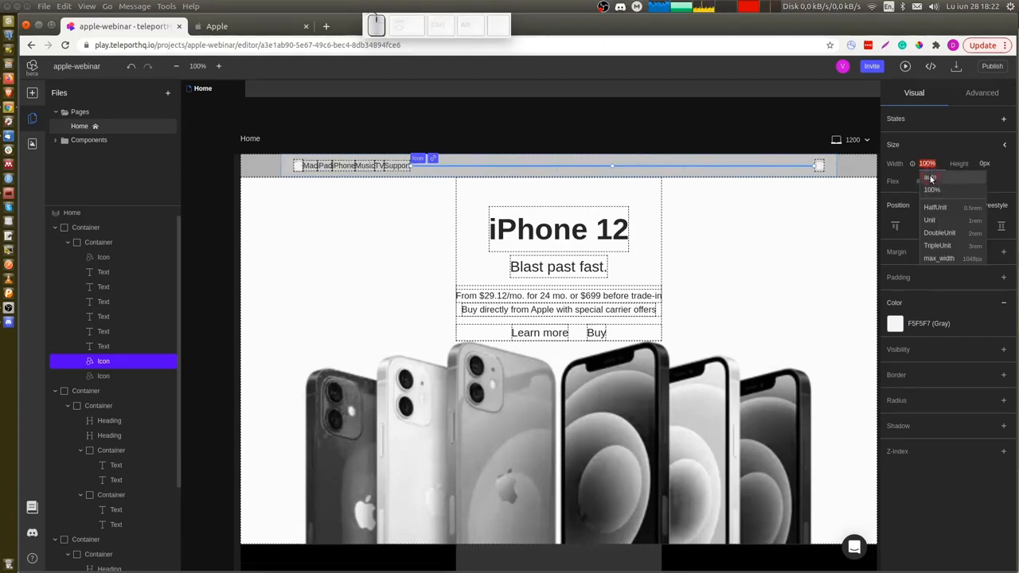
pyautogui.click(929, 178)
pyautogui.press('Delete')
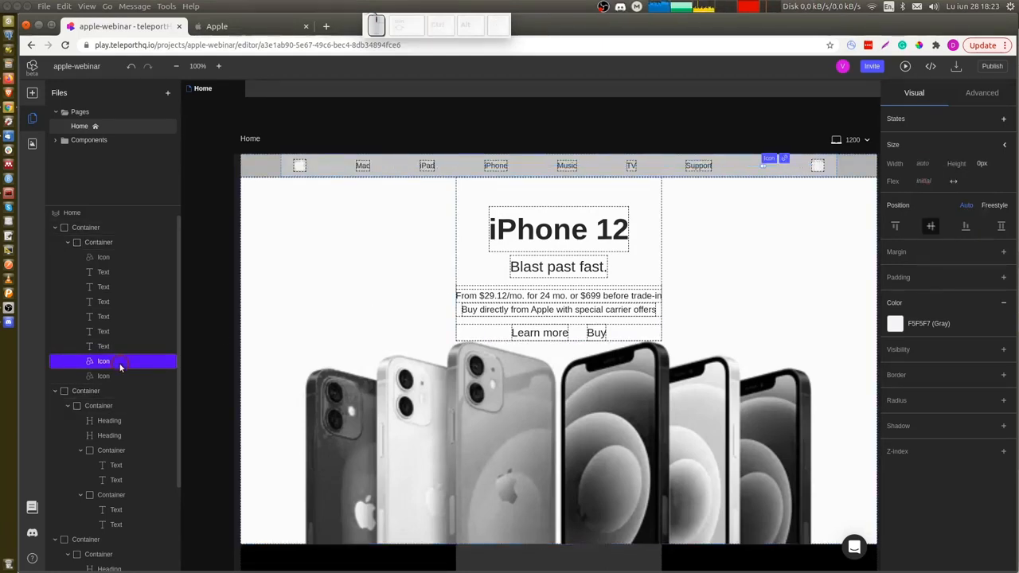
pyautogui.press('Delete')
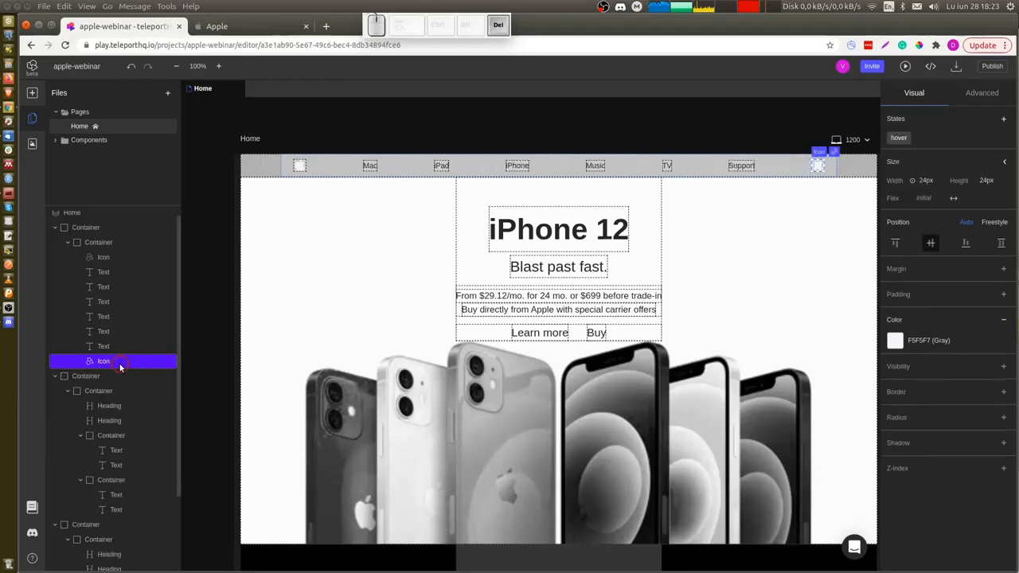
# Search the icon library for magni and place a magnifying-glass icon before the bag icon in the navbar.
pyautogui.click(31, 143)
pyautogui.click(154, 120)
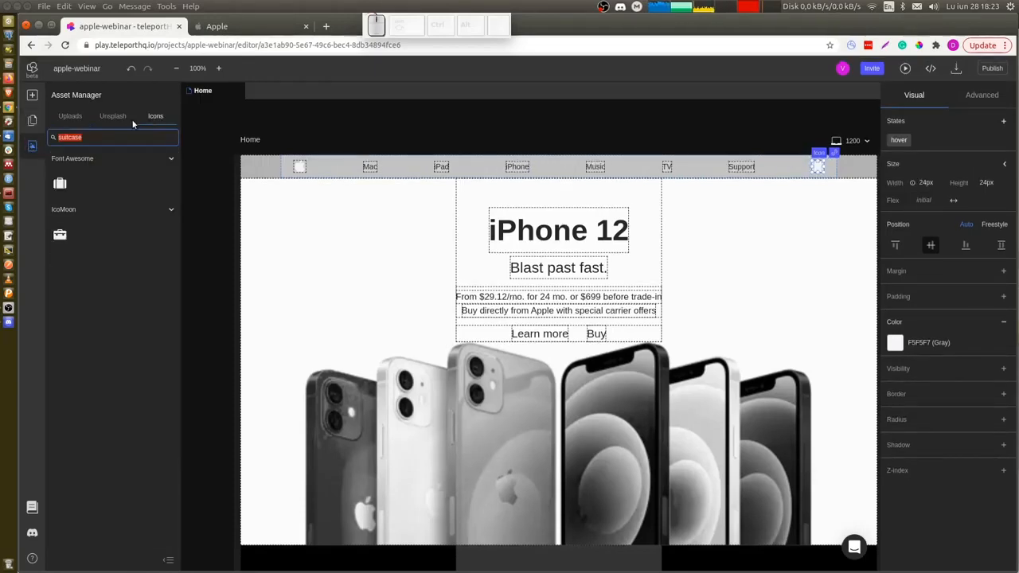
pyautogui.write('magni')
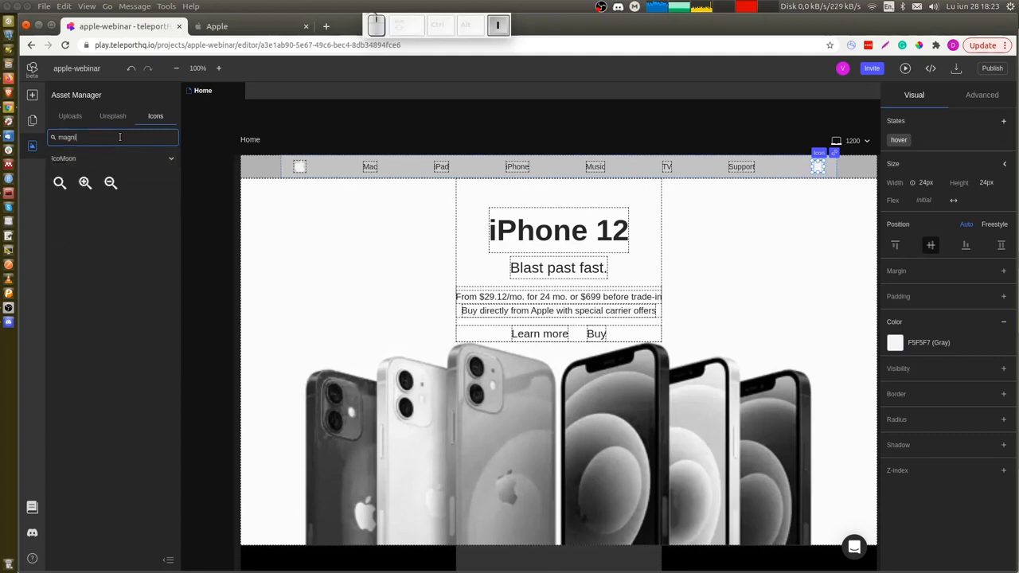
pyautogui.click(60, 185)
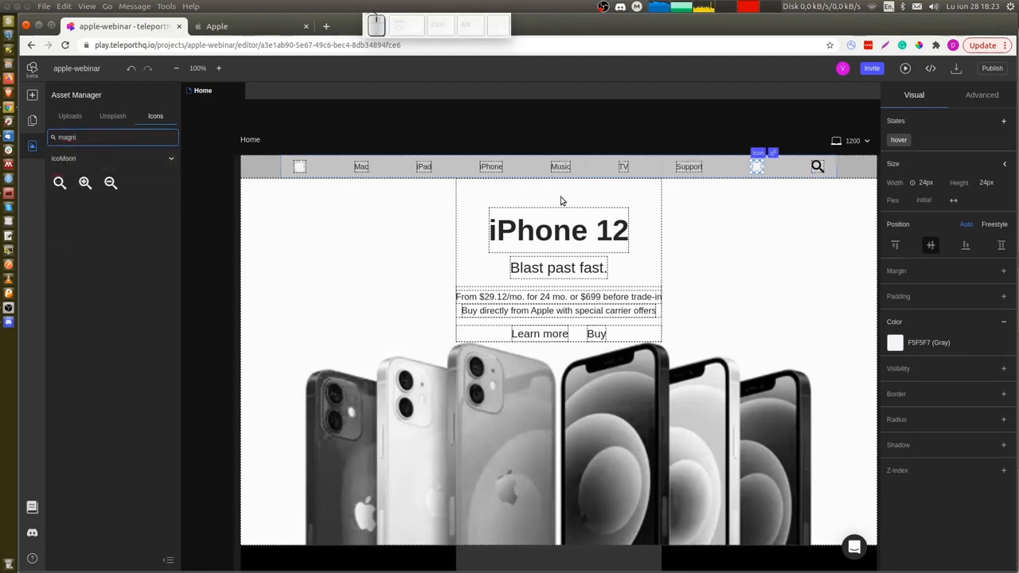
pyautogui.click(750, 168)
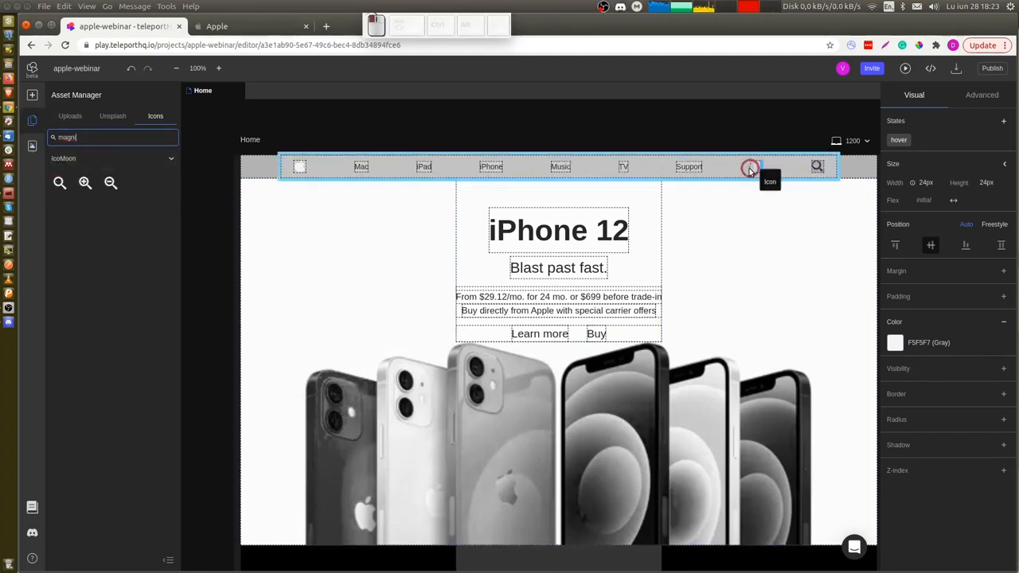
pyautogui.moveTo(749, 169); pyautogui.dragTo(750, 169)
pyautogui.click(756, 169)
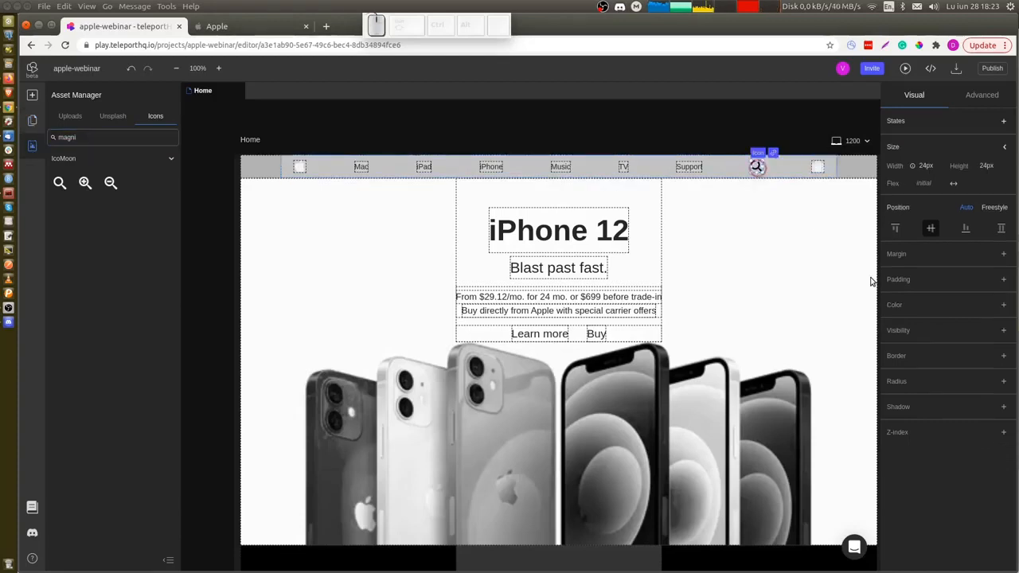
# Set the magnifying-glass icon's color to F5F5F7 (Gray).
pyautogui.click(1003, 305)
pyautogui.click(921, 325)
pyautogui.scroll(-2, 931, 415)
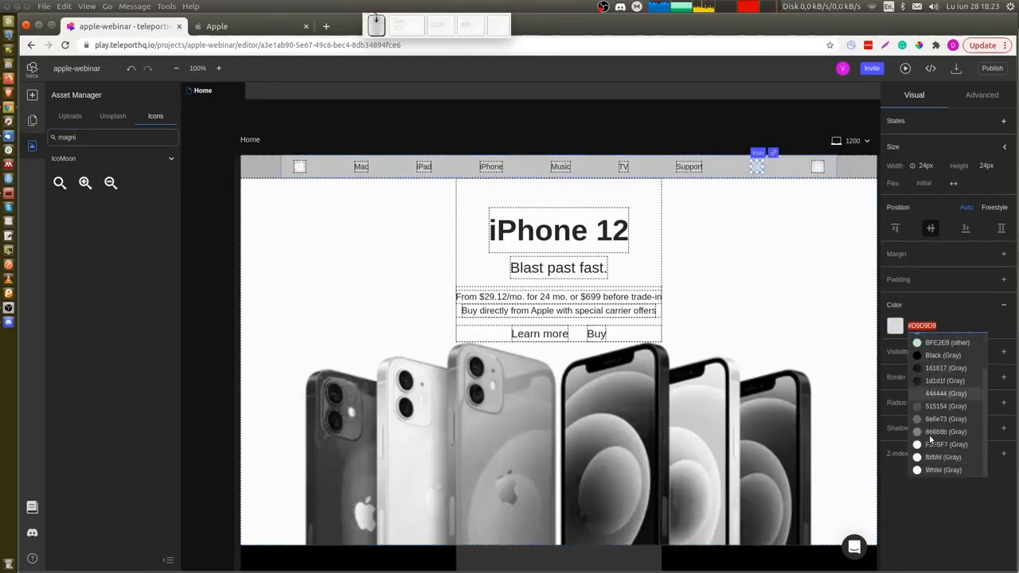
pyautogui.click(946, 445)
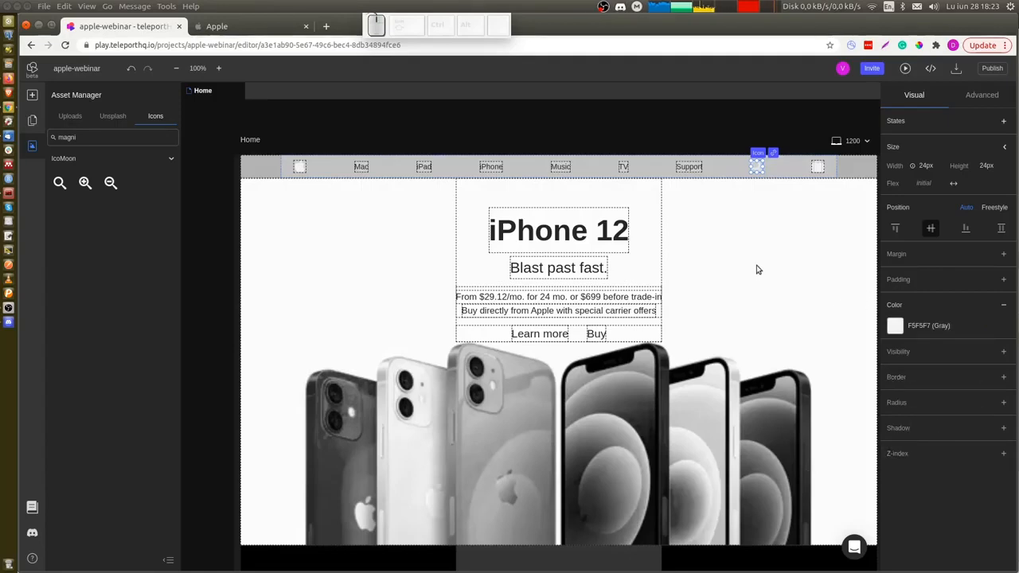
pyautogui.hotkey('ctrl', 'shift', 's')
pyautogui.click(767, 190)
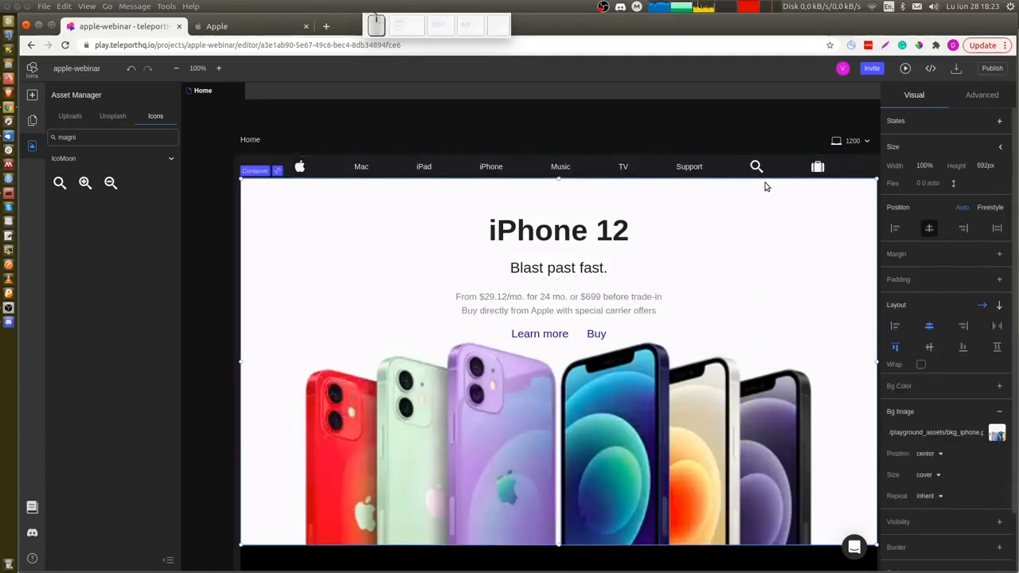
# Copy the Apple logo icon and paste its style onto the magnifying-glass icon in the navbar.
pyautogui.click(299, 169)
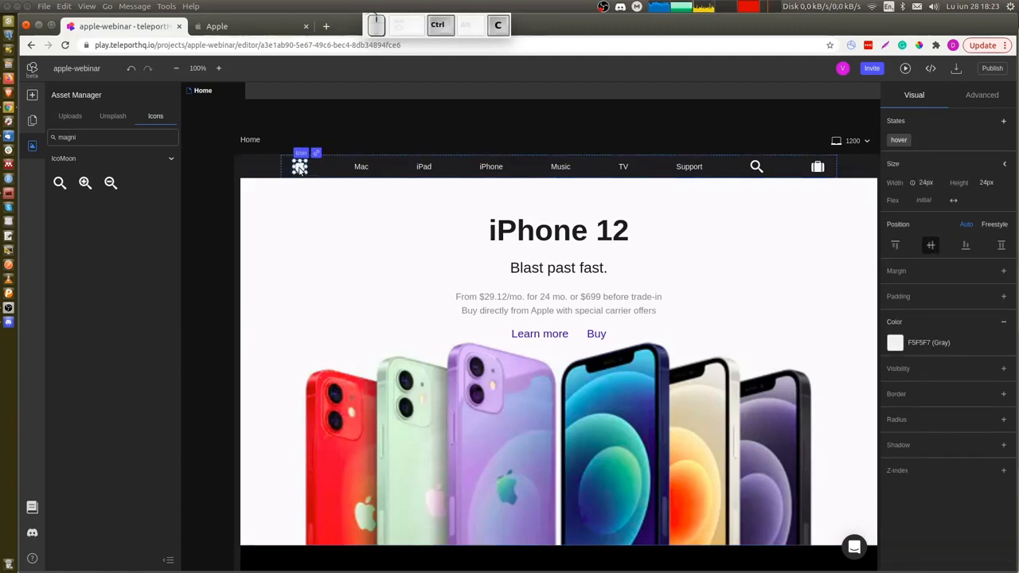
pyautogui.click(757, 168)
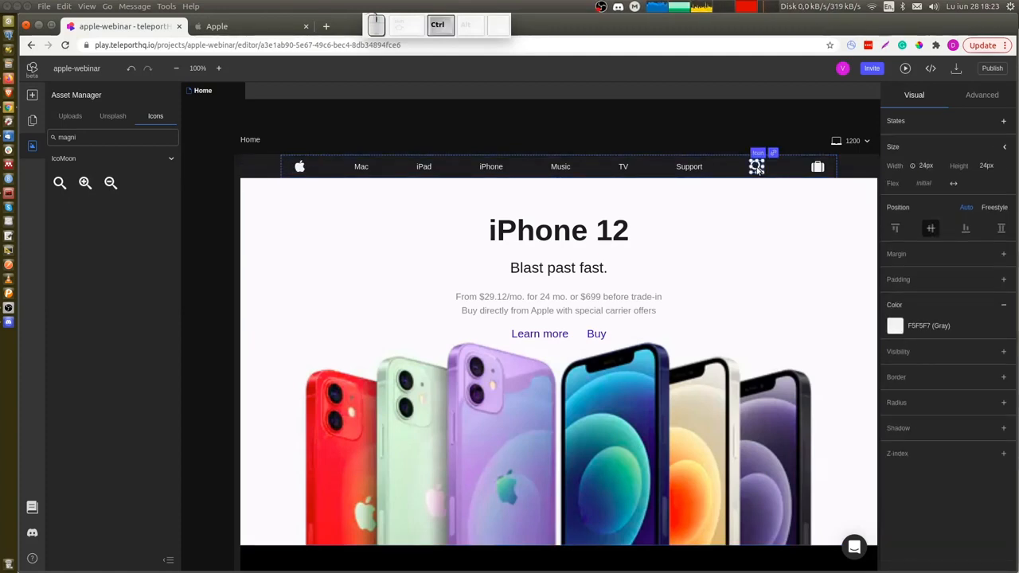
pyautogui.hotkey('ctrl', 'alt', 'v')
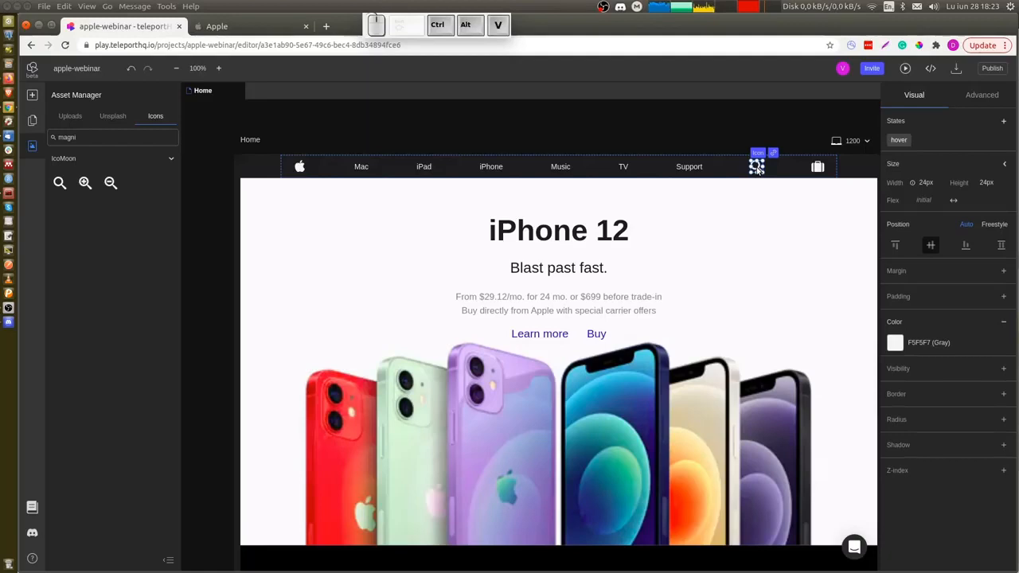
pyautogui.click(818, 168)
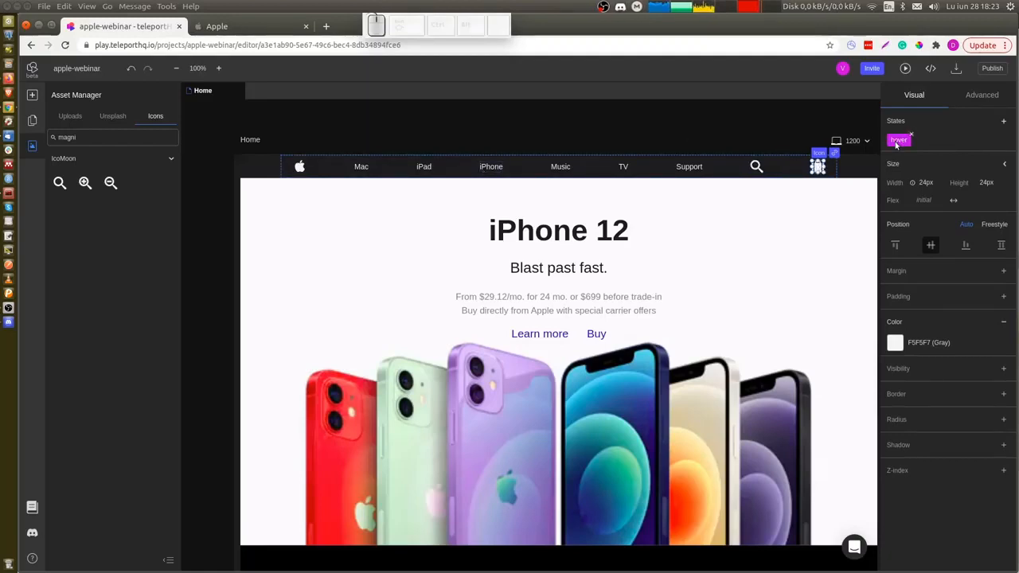
# Add a hover state to the Mac navbar link with text color fbfbfd (Gray).
pyautogui.click(361, 167)
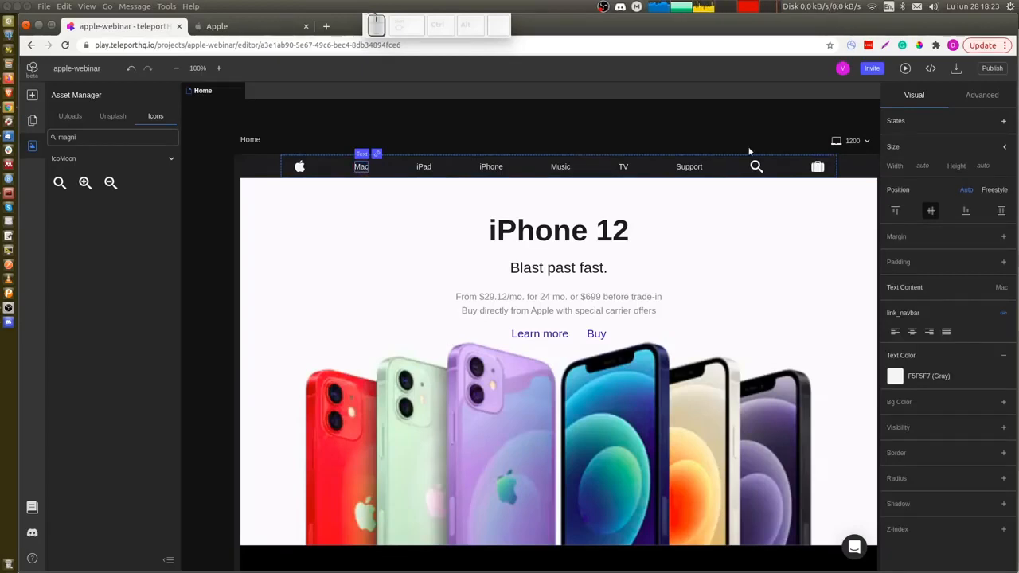
pyautogui.click(1003, 122)
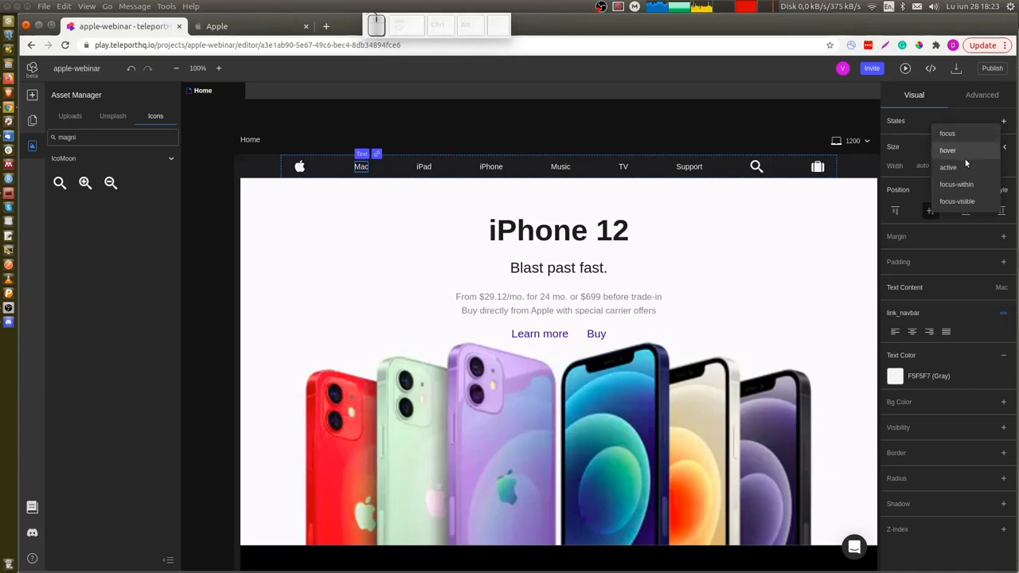
pyautogui.click(964, 150)
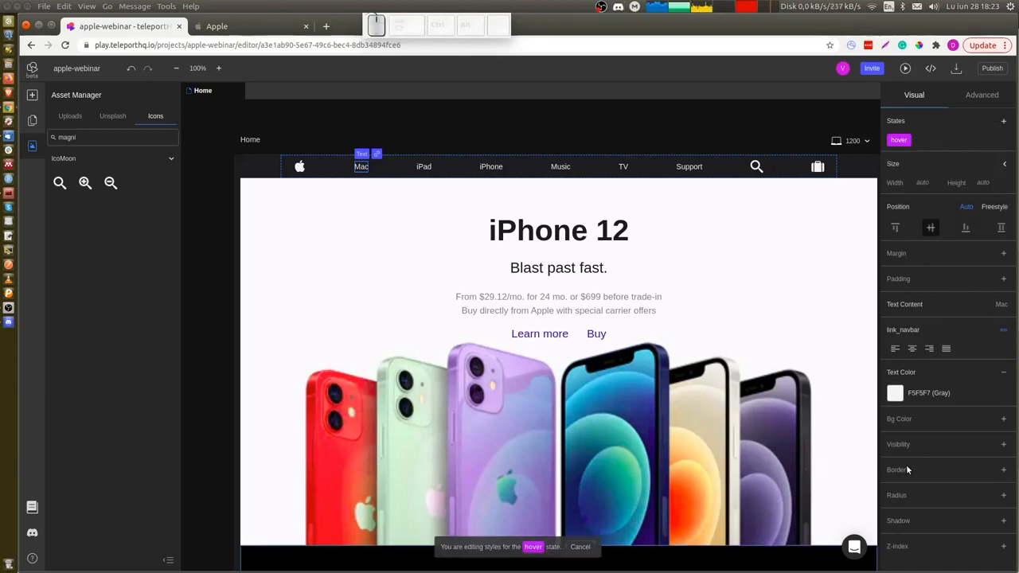
pyautogui.click(933, 393)
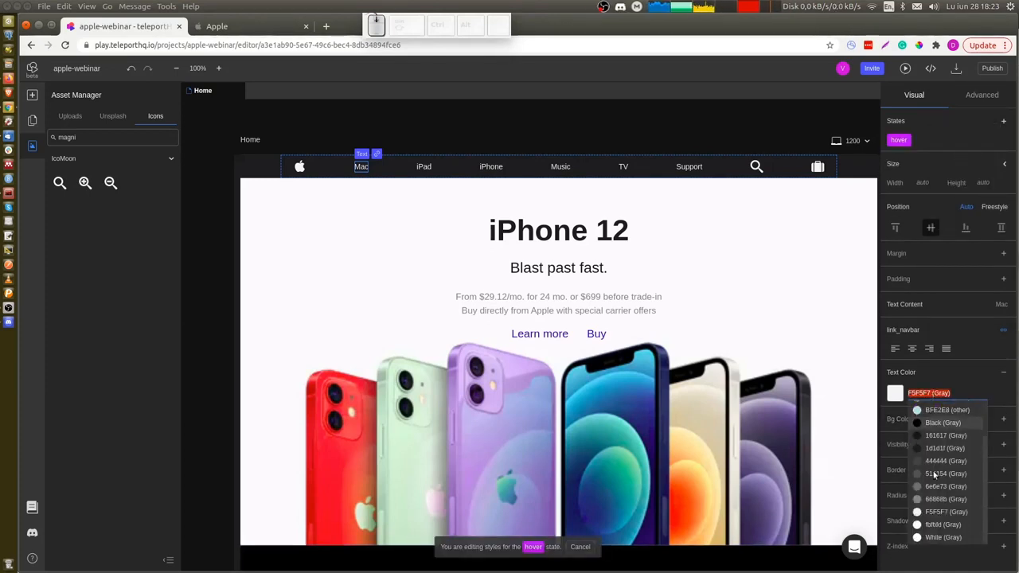
pyautogui.click(946, 524)
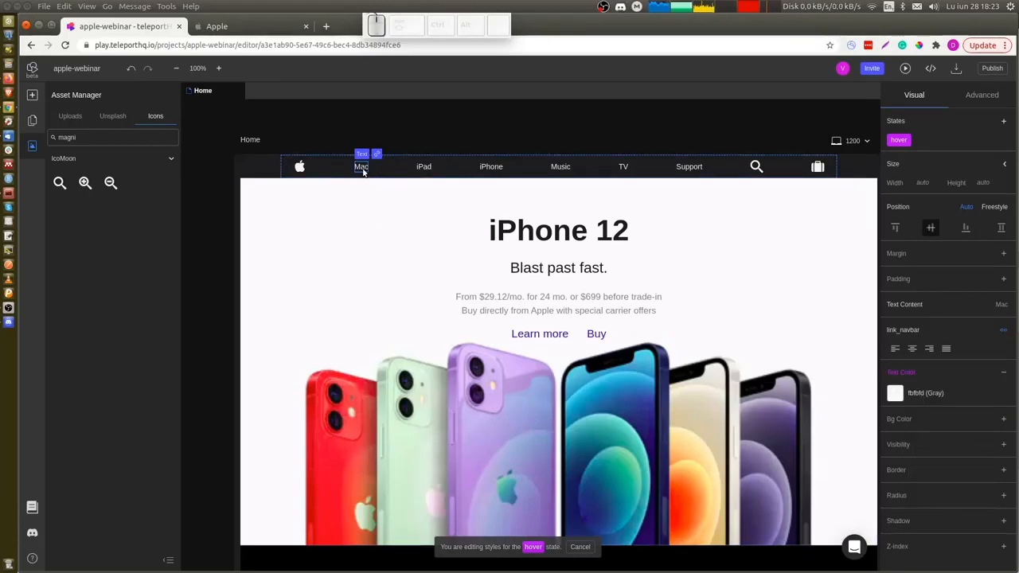
# Paste the Mac link's style onto the iPad, iPhone, TV and Support navbar links.
pyautogui.click(428, 167)
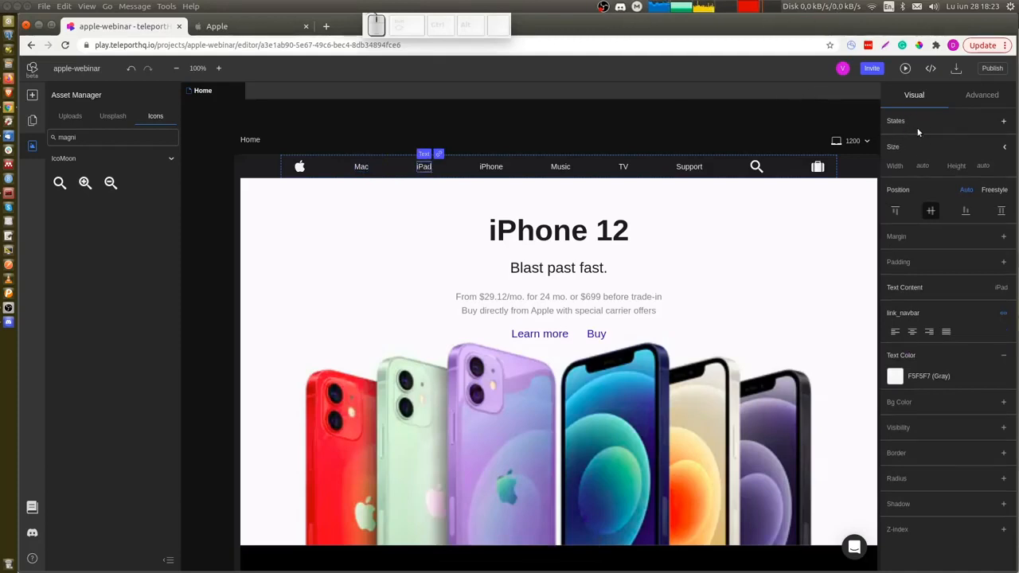
pyautogui.press('ctrl')
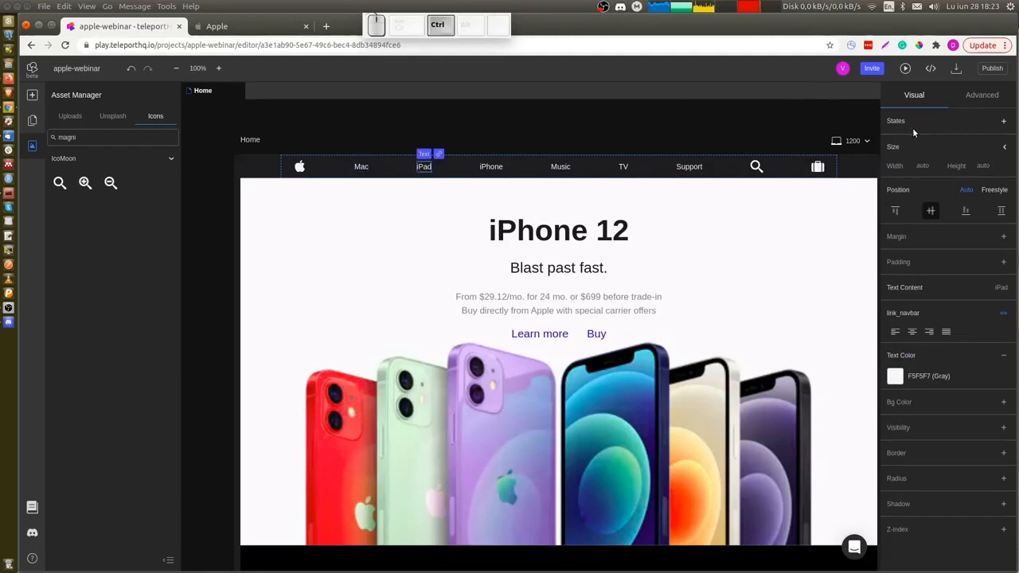
pyautogui.hotkey('ctrl', 'alt')
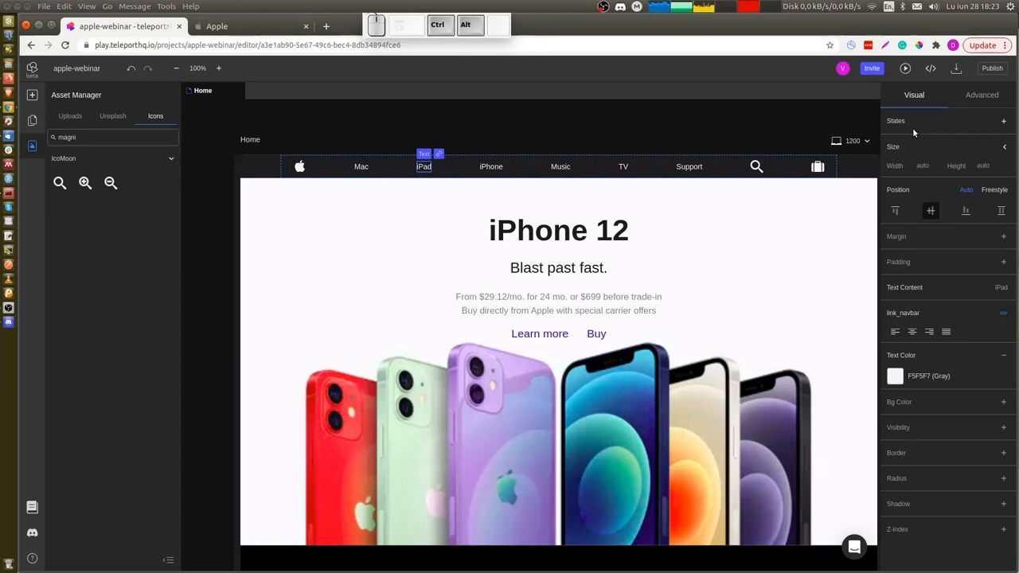
pyautogui.hotkey('ctrl', 'alt', 'v')
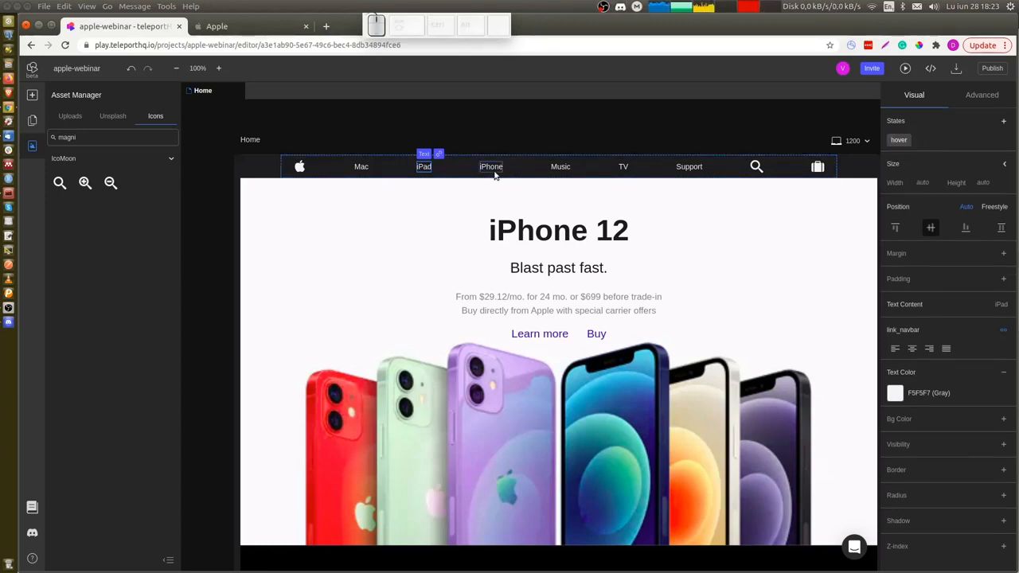
pyautogui.click(492, 168)
pyautogui.hotkey('ctrl', 'alt', 'v')
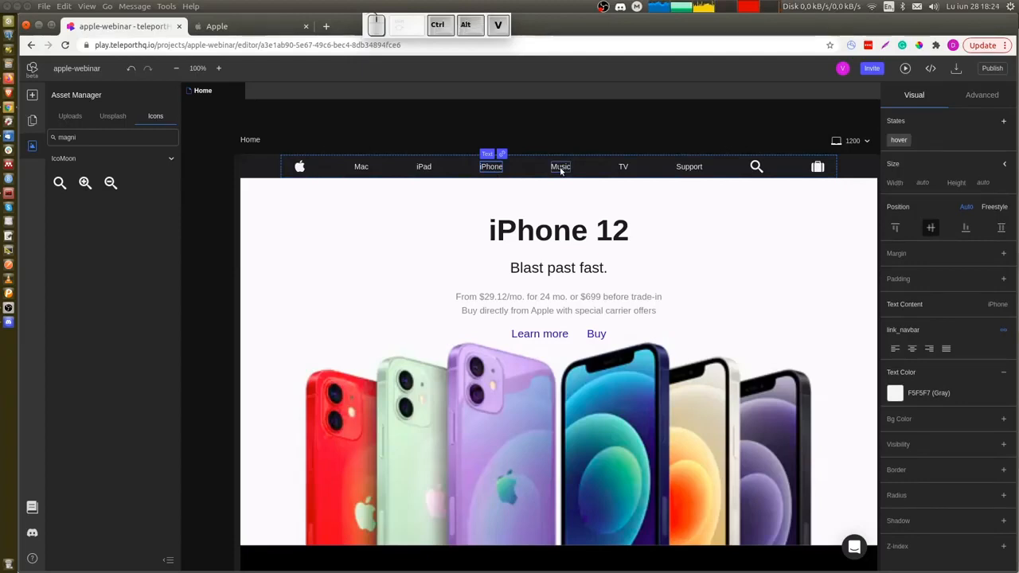
pyautogui.click(624, 168)
pyautogui.hotkey('ctrl', 'alt', 'v')
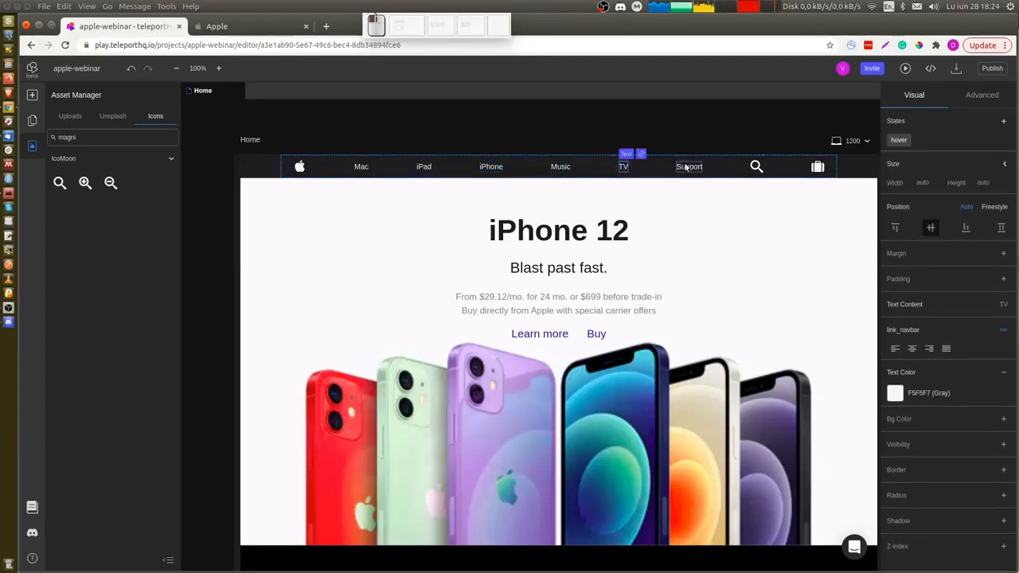
pyautogui.click(686, 167)
pyautogui.hotkey('ctrl', 'alt', 'v')
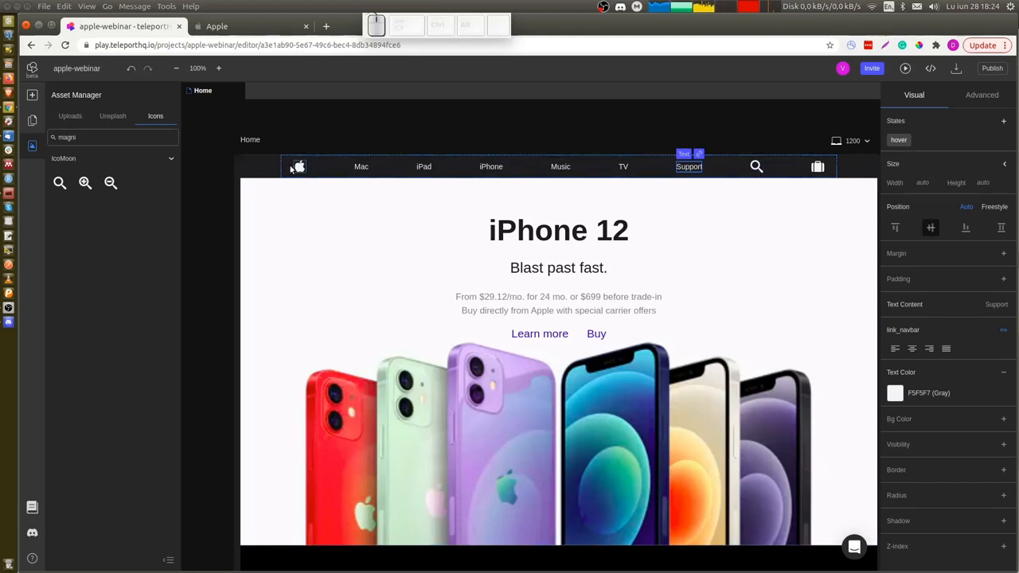
# Add a hover state to the hero's Learn more link with text-decoration set to underline.
pyautogui.click(535, 338)
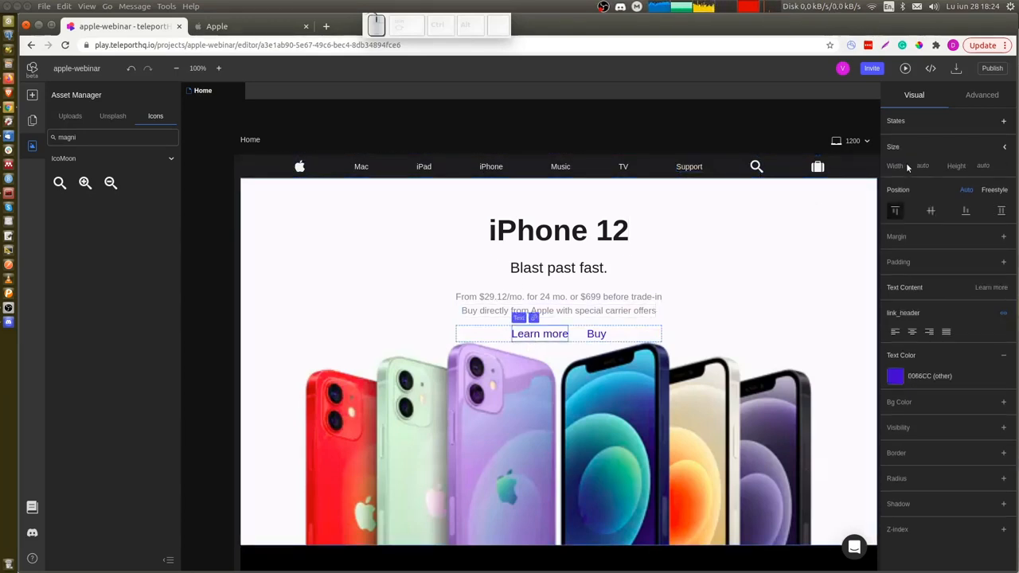
pyautogui.click(1003, 121)
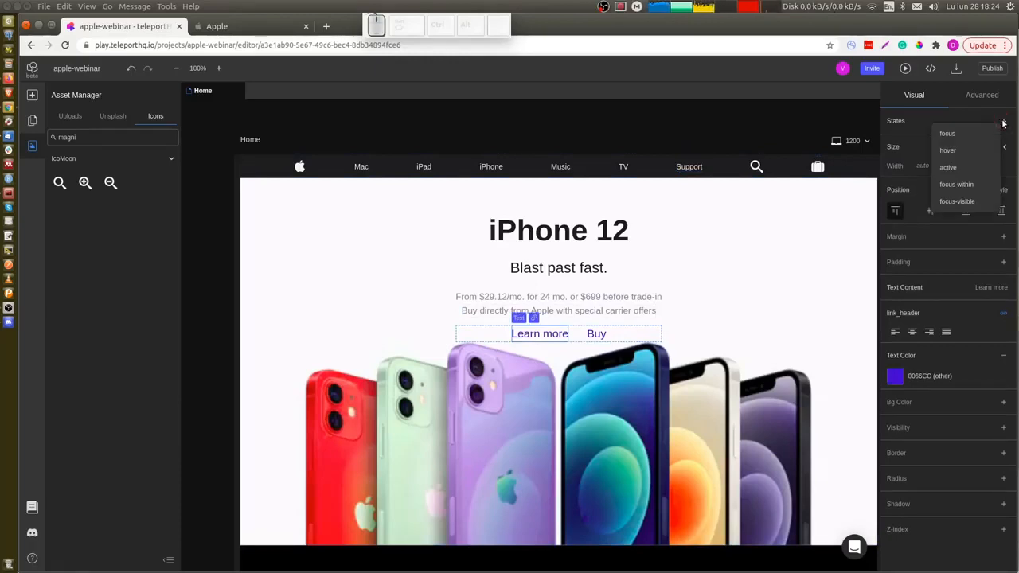
pyautogui.click(948, 150)
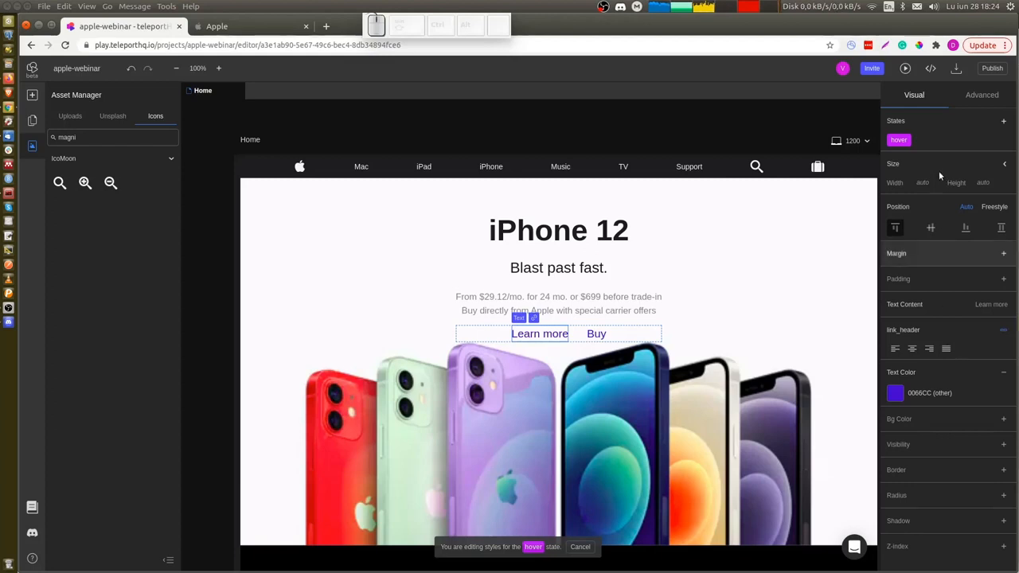
pyautogui.click(979, 98)
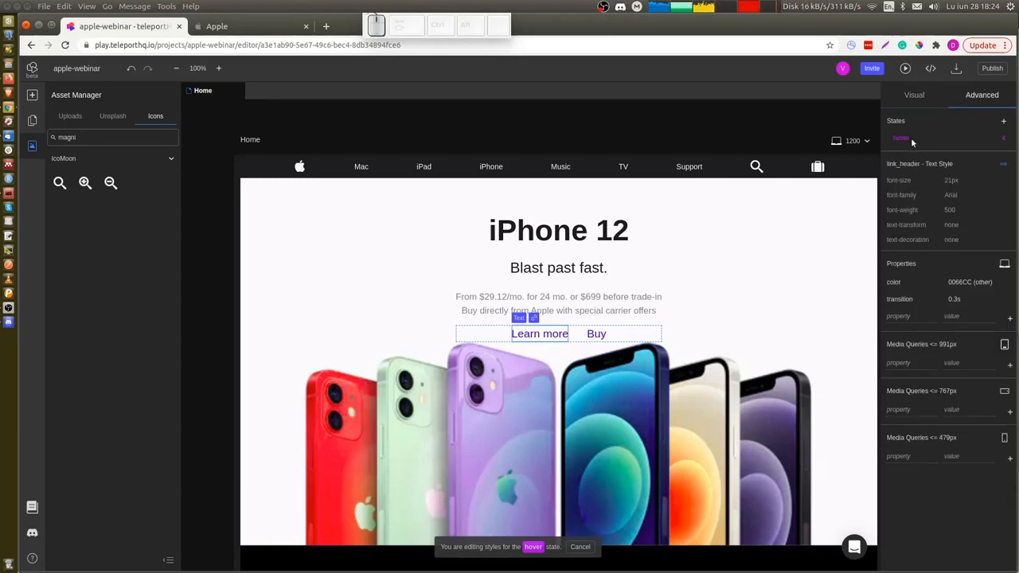
pyautogui.click(1004, 139)
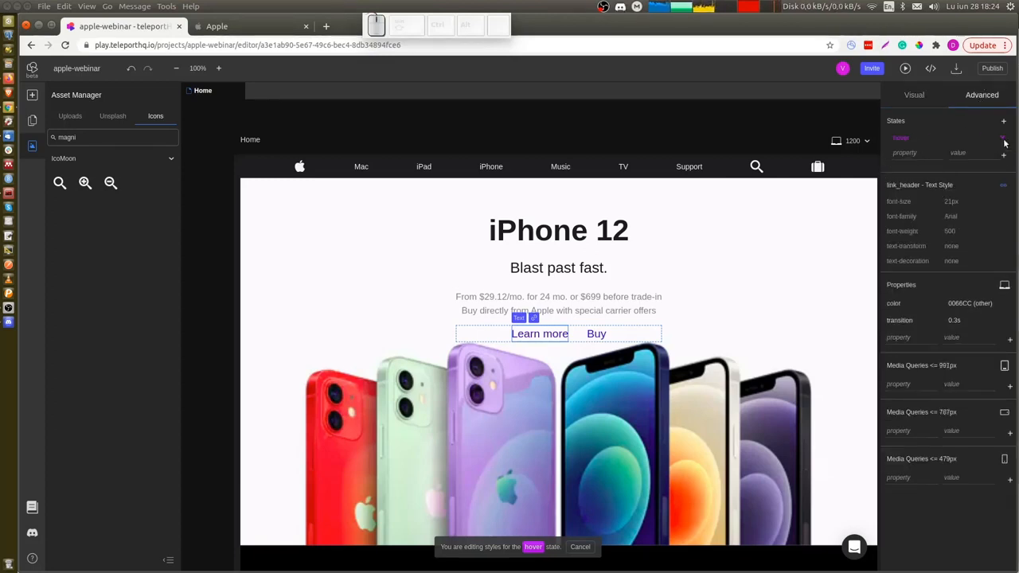
pyautogui.click(915, 152)
pyautogui.write('decorat')
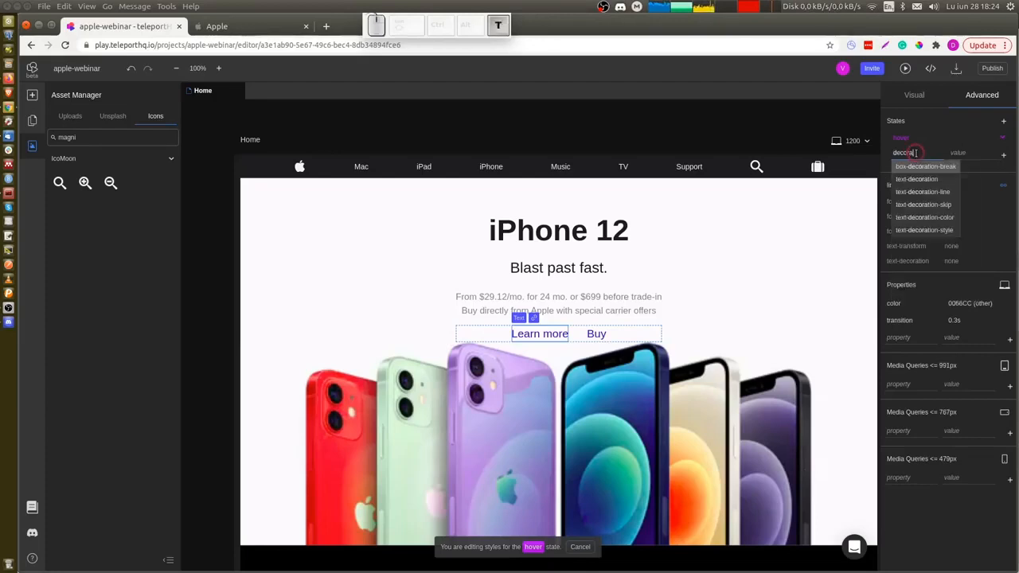
pyautogui.click(930, 178)
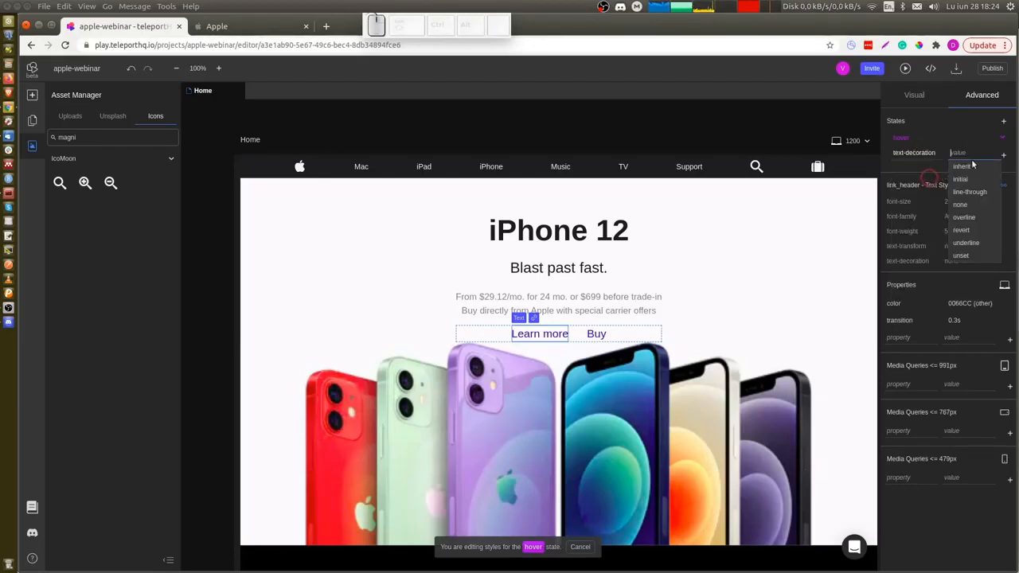
pyautogui.click(970, 243)
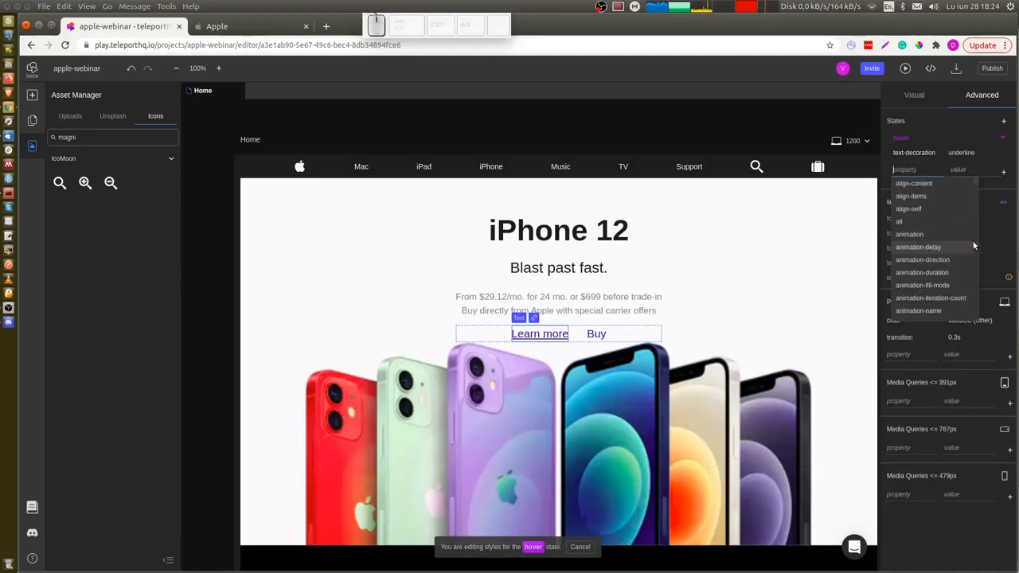
# Add a hover state to the hero's Buy link with text-decoration set to underline.
pyautogui.click(601, 334)
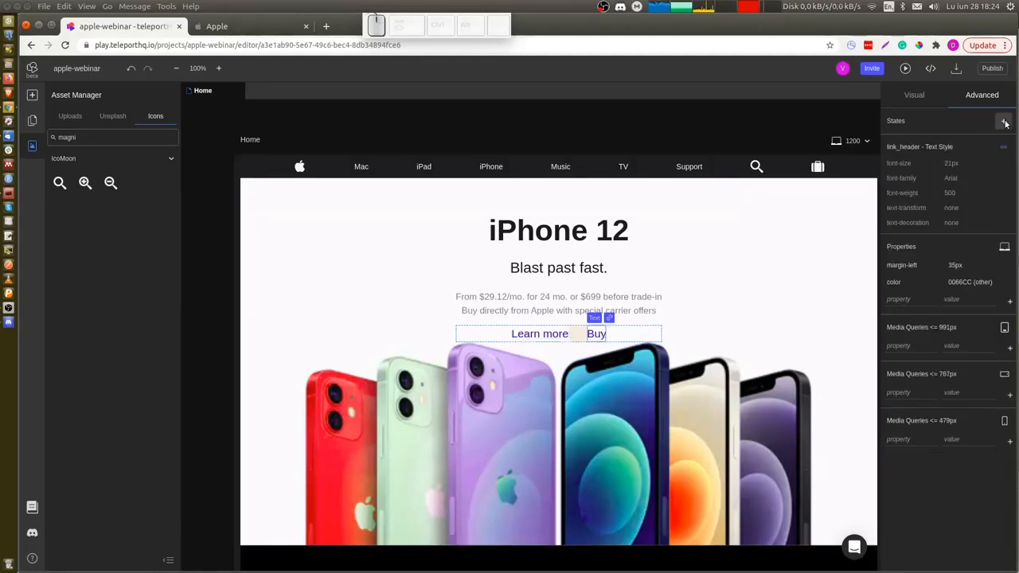
pyautogui.click(1003, 121)
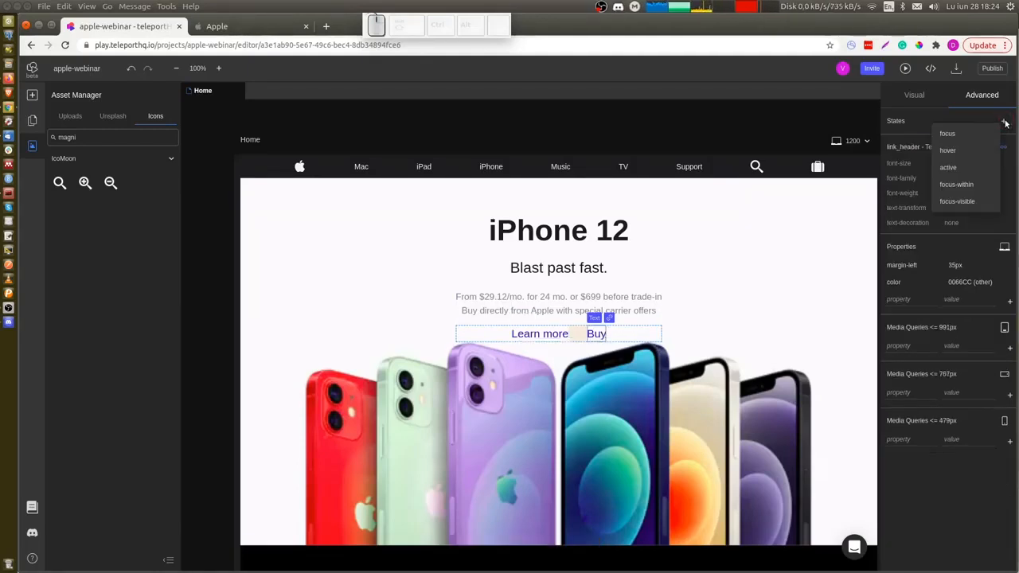
pyautogui.click(954, 149)
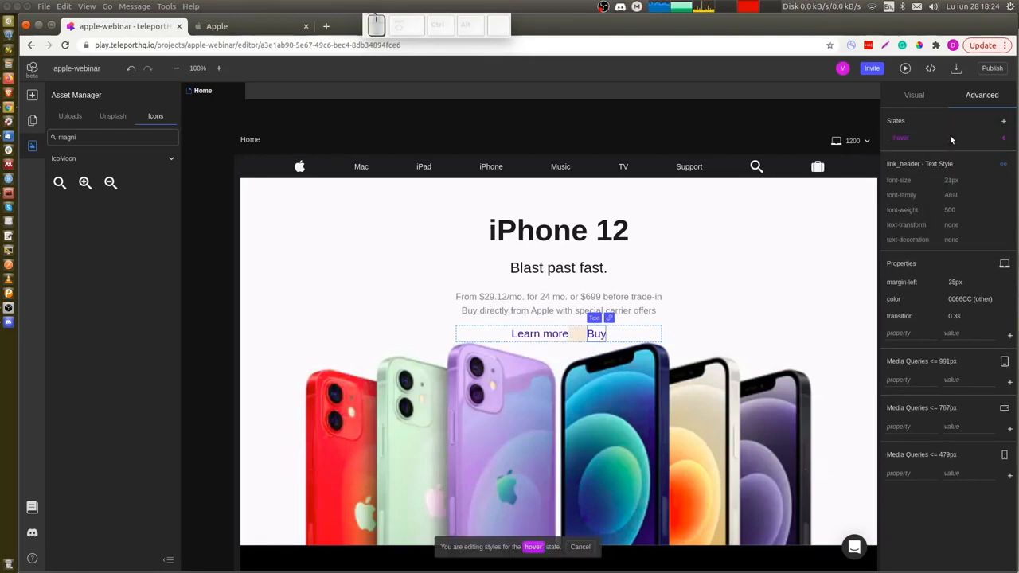
pyautogui.click(1004, 139)
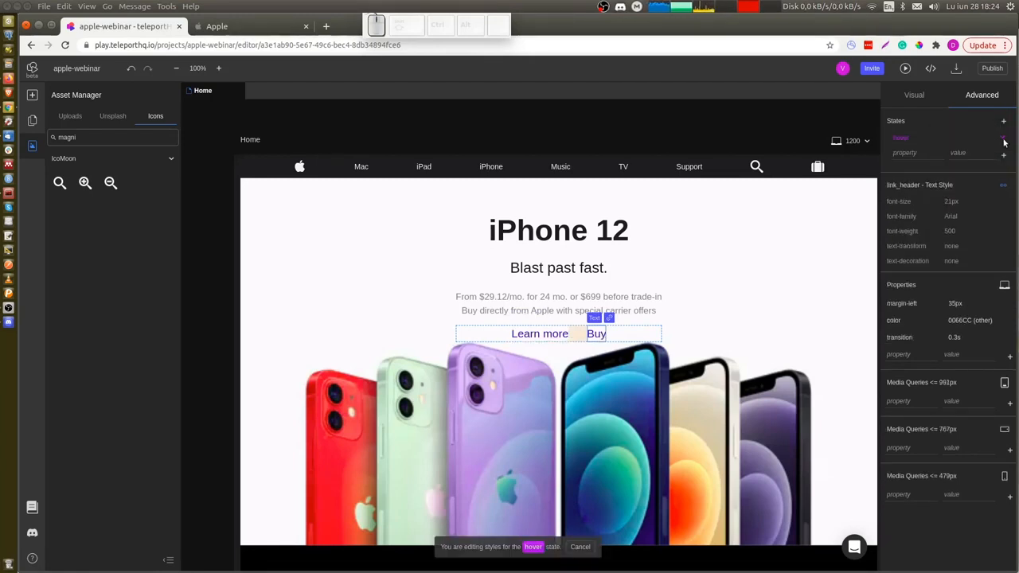
pyautogui.click(920, 153)
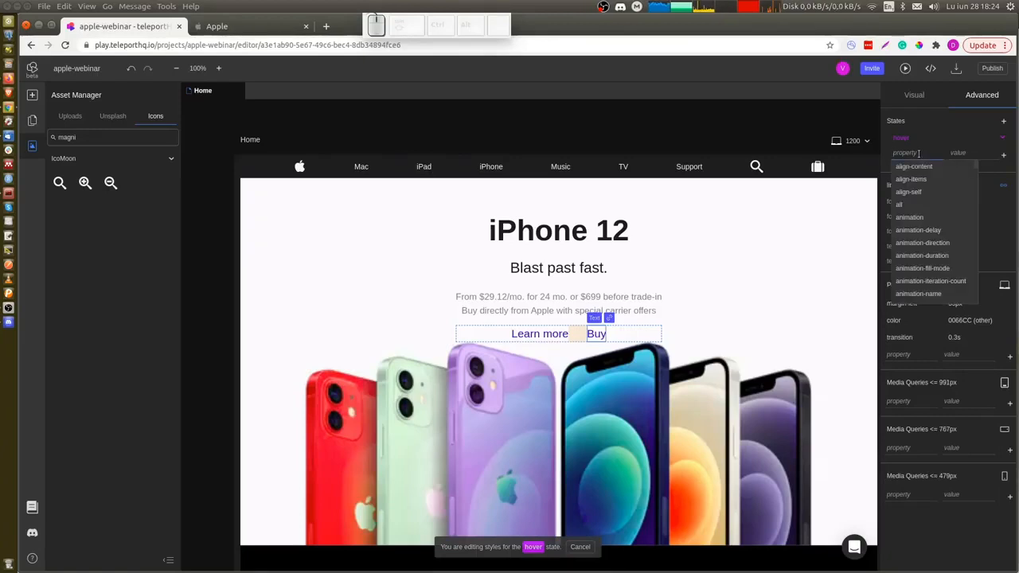
pyautogui.write('decorat')
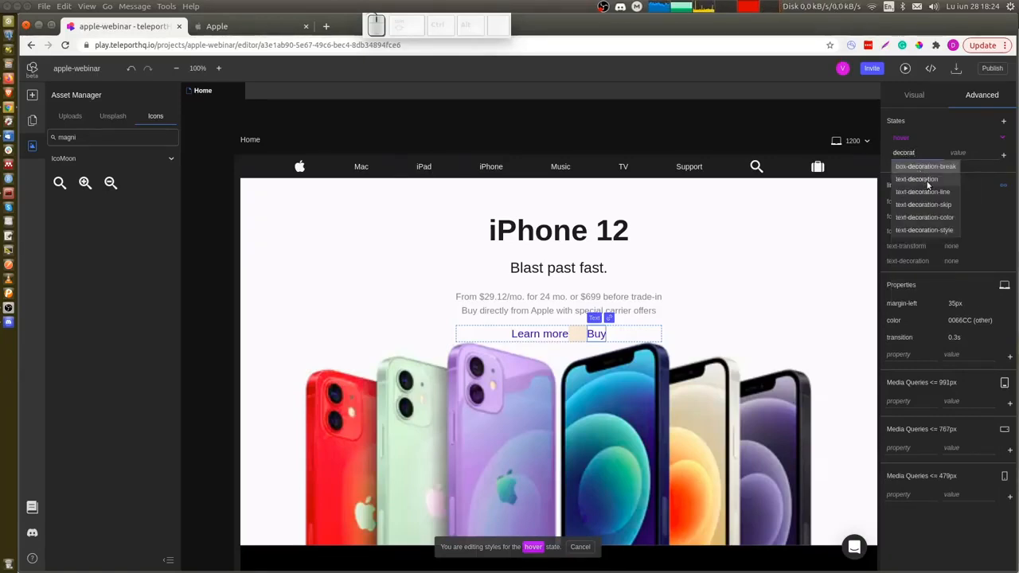
pyautogui.click(928, 180)
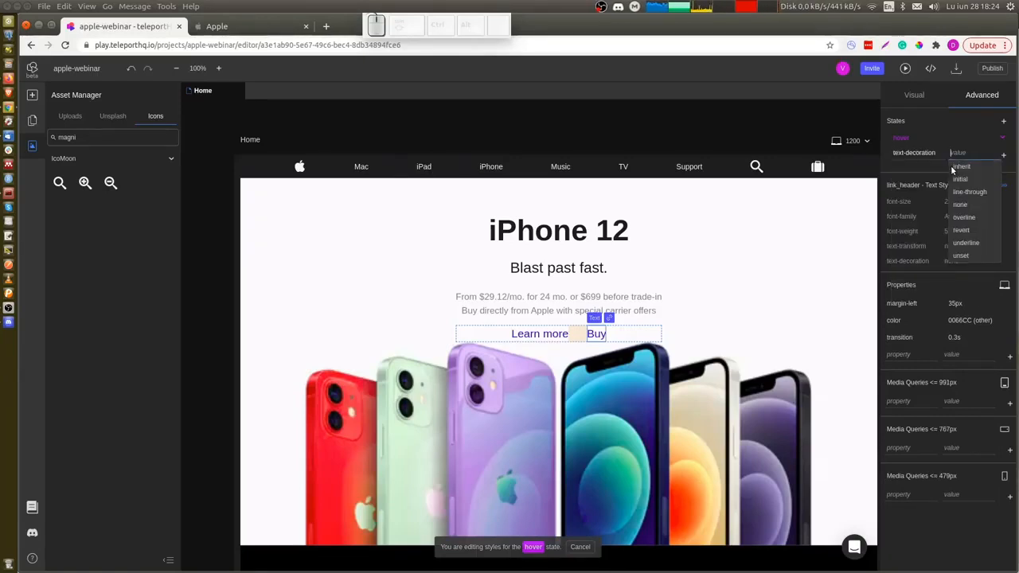
pyautogui.click(976, 244)
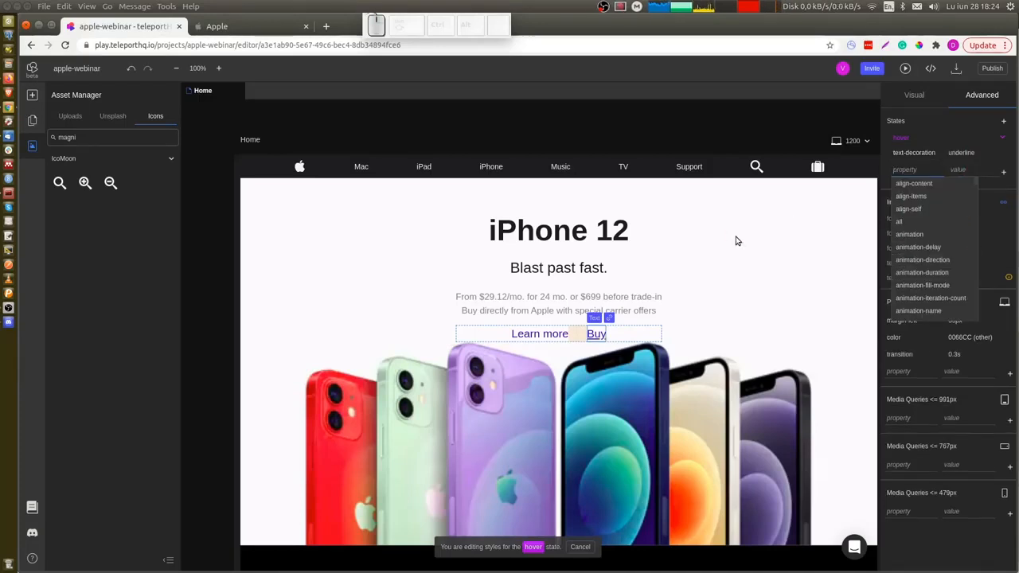
# Paste the hero Learn more link's style onto the Learn more link in the iPhone 12 Pro section.
pyautogui.click(649, 343)
pyautogui.scroll(-3, 649, 343)
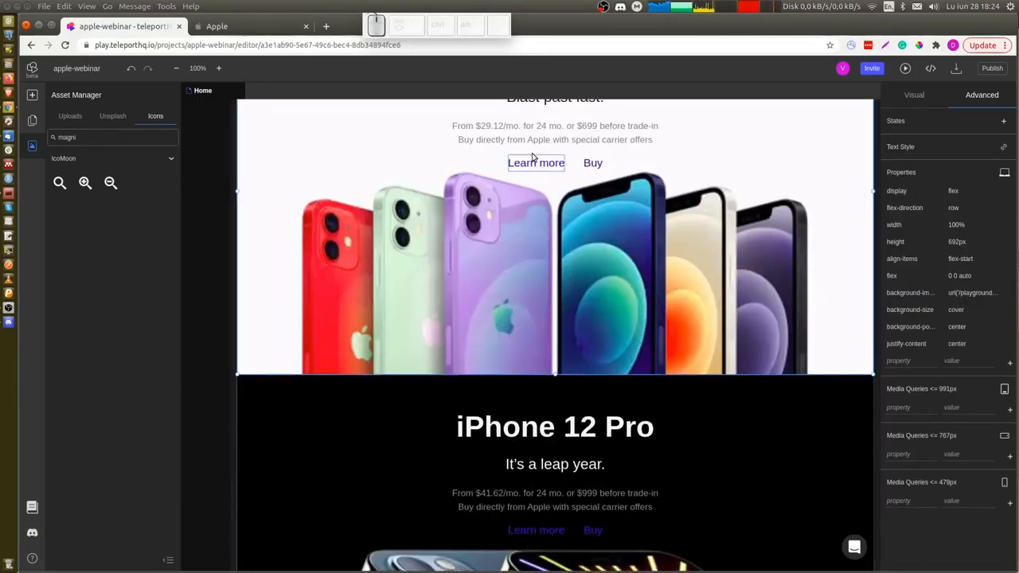
pyautogui.click(533, 162)
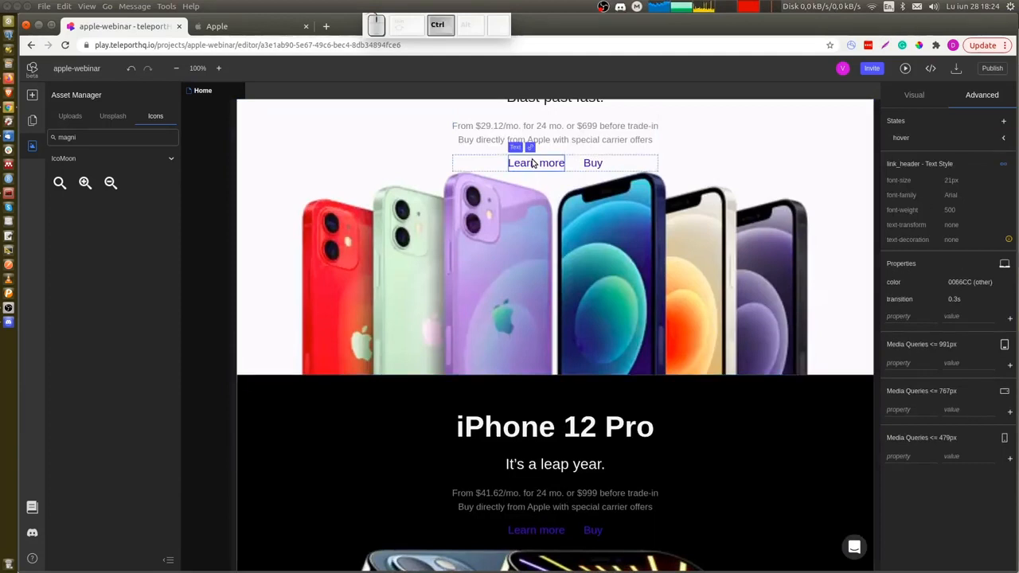
pyautogui.click(533, 540)
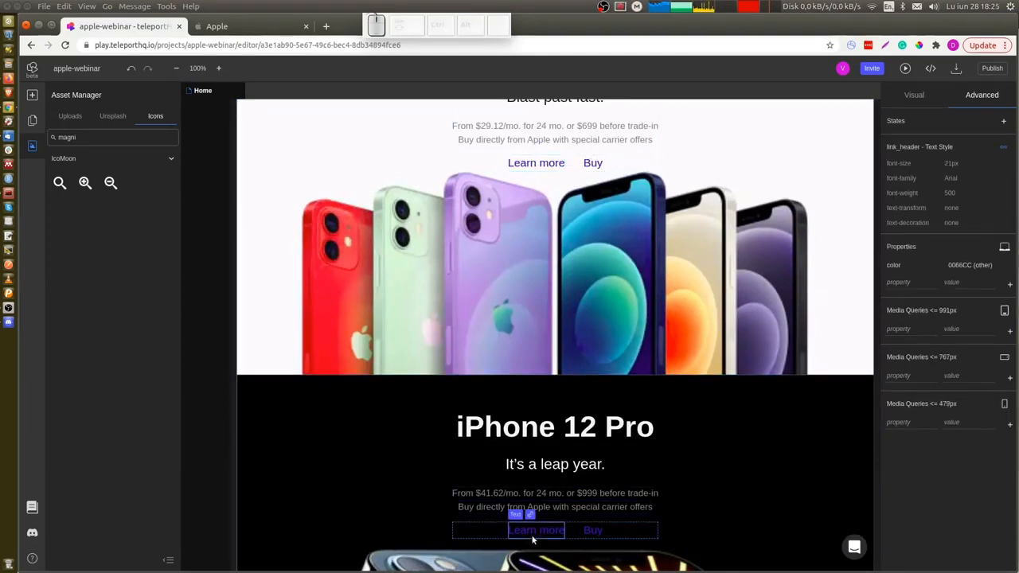
pyautogui.hotkey('ctrl', 'alt', 'v')
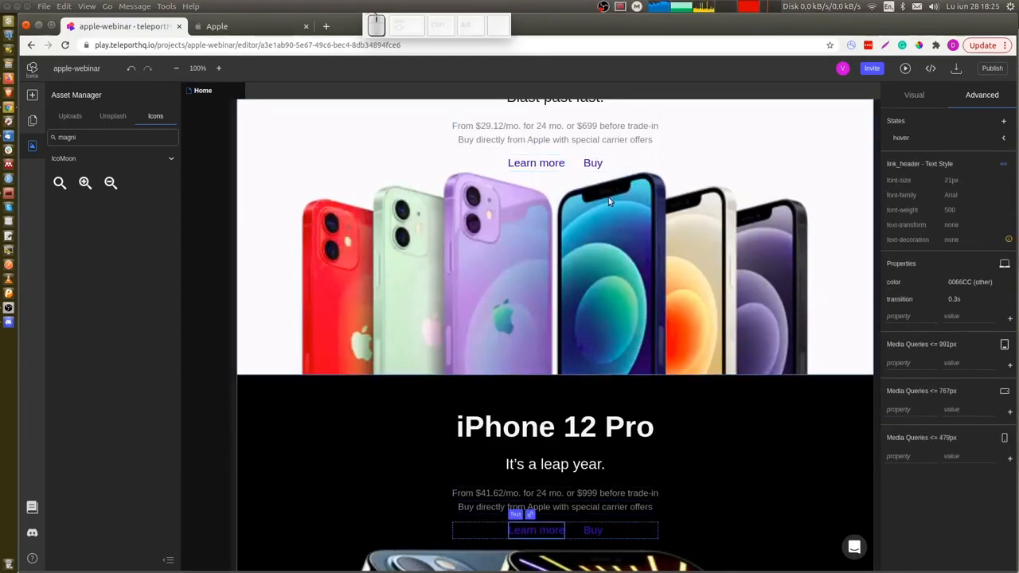
# Copy the hero Buy link's style and paste it onto the Buy link in the iPhone 12 Pro section.
pyautogui.click(591, 161)
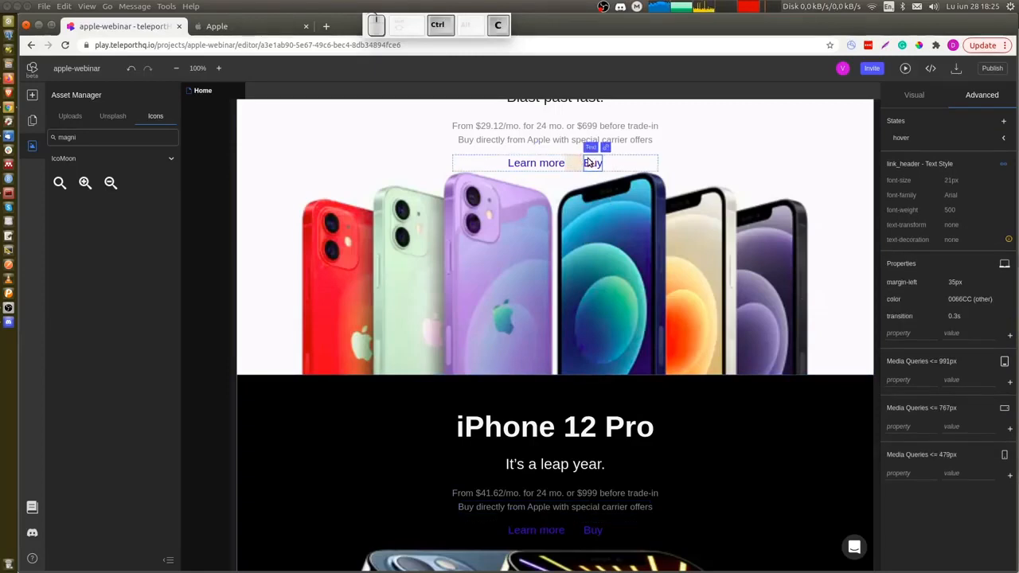
pyautogui.click(591, 530)
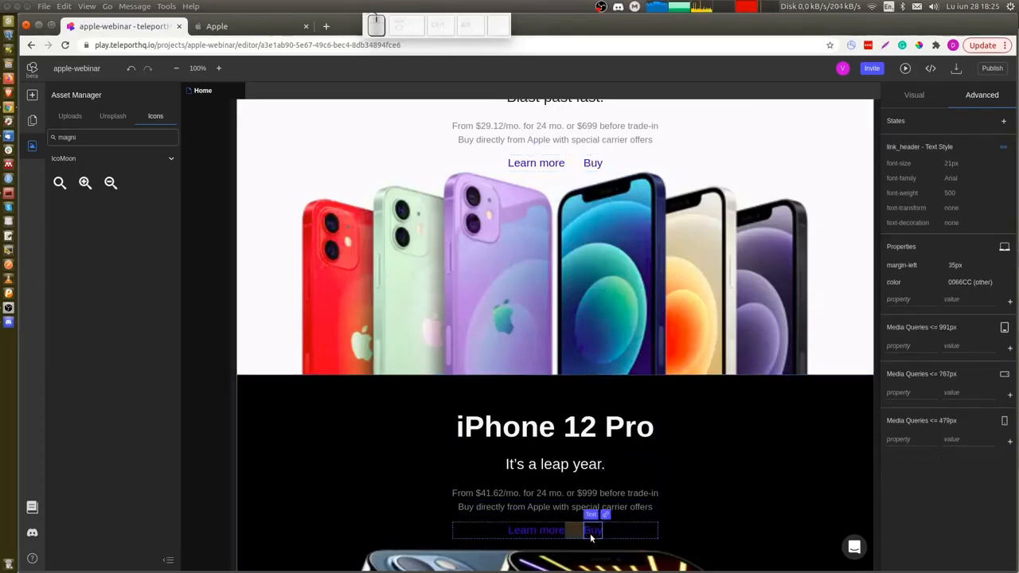
pyautogui.hotkey('ctrl', 'alt', 'v')
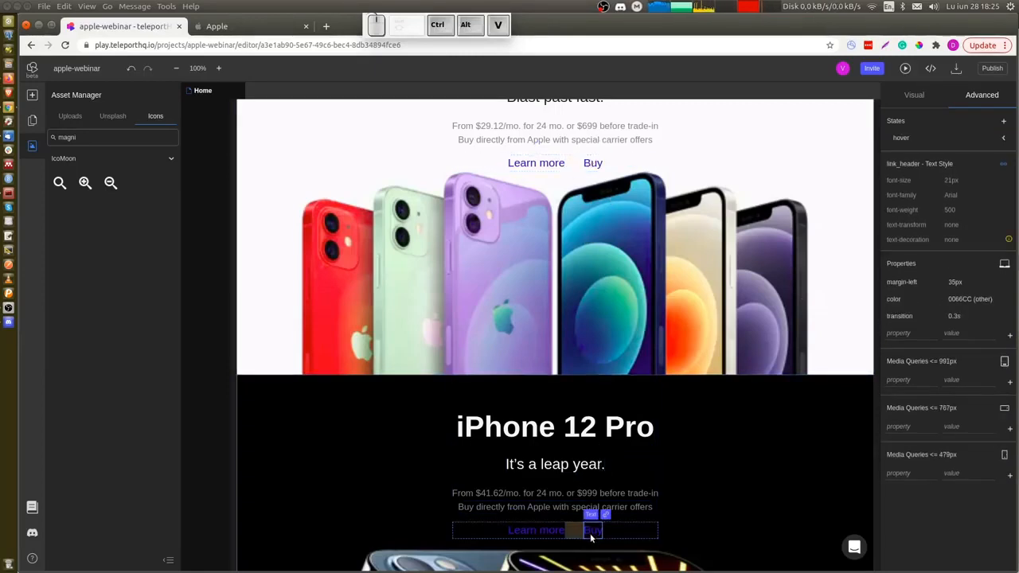
# Select the top navbar container and make it into a reusable component.
pyautogui.click(749, 436)
pyautogui.scroll(-1, 703, 424)
pyautogui.scroll(-6, 703, 426)
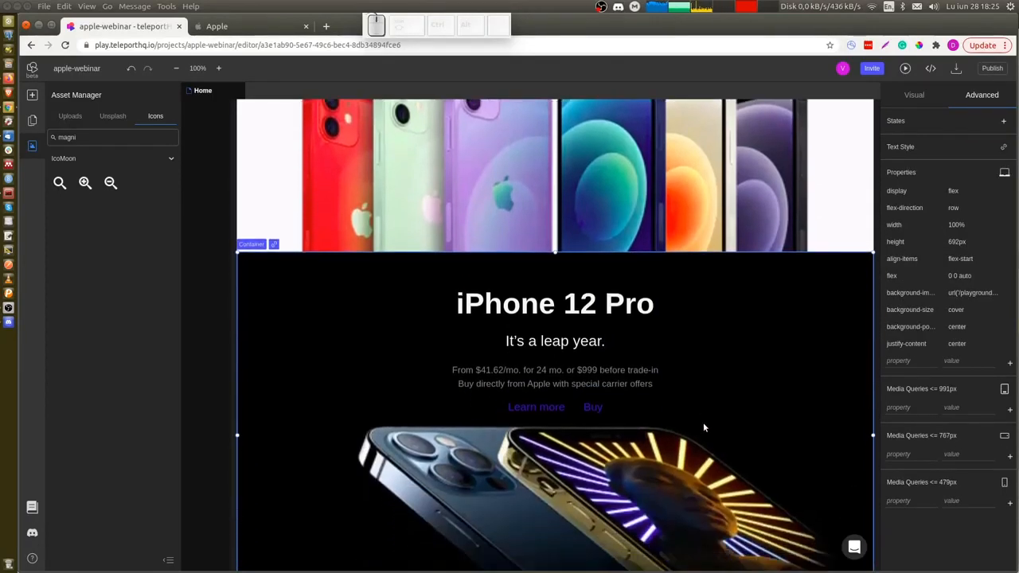
pyautogui.scroll(2, 703, 426)
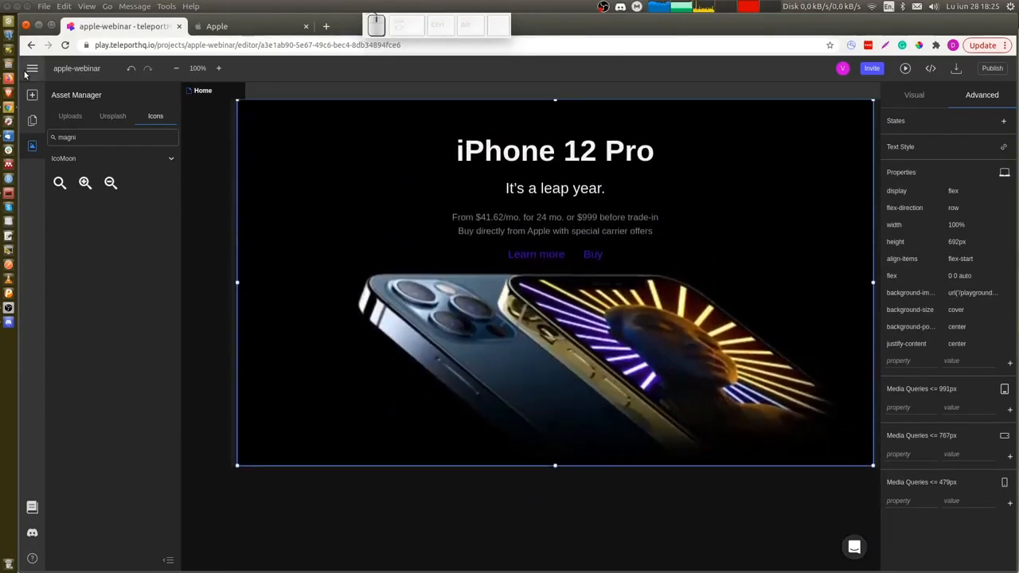
pyautogui.click(32, 122)
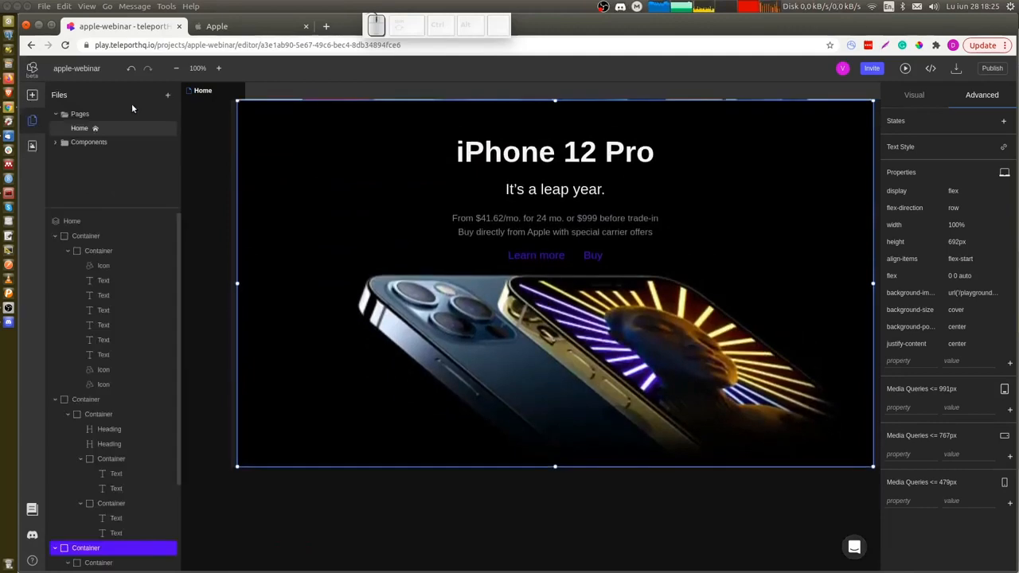
pyautogui.click(56, 143)
pyautogui.scroll(4, 371, 223)
pyautogui.scroll(3, 372, 224)
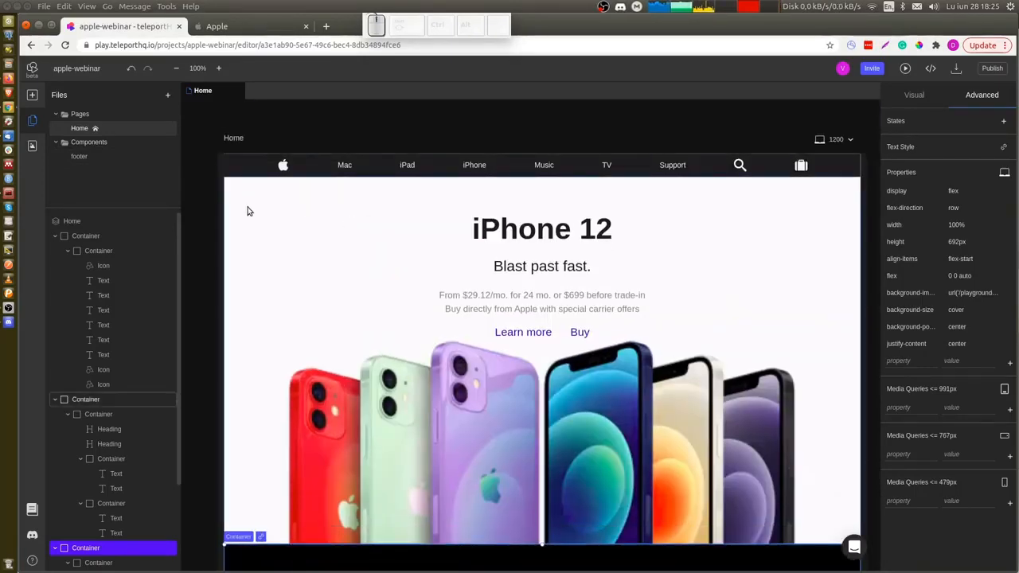
pyautogui.click(241, 171)
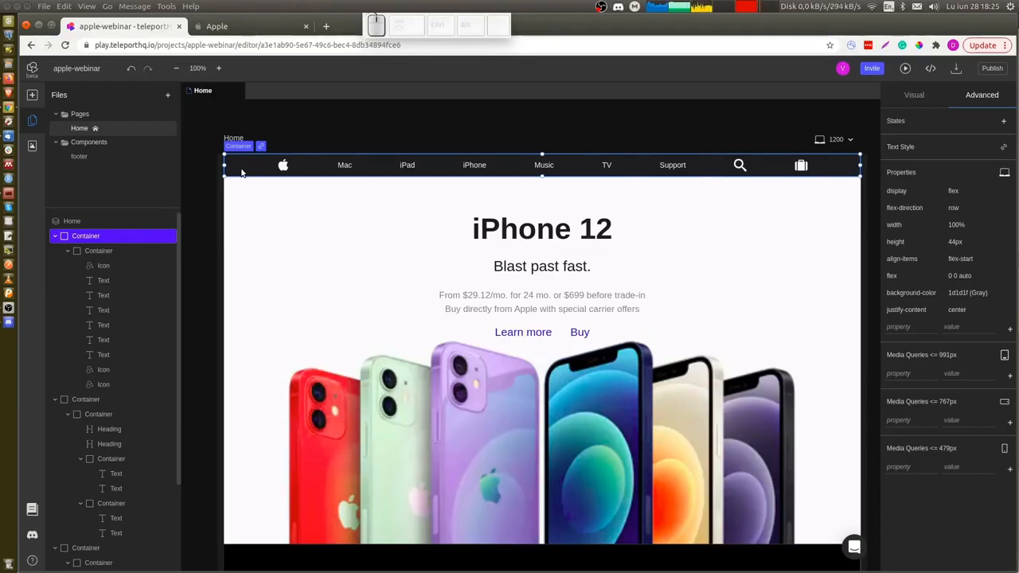
pyautogui.rightClick(241, 172)
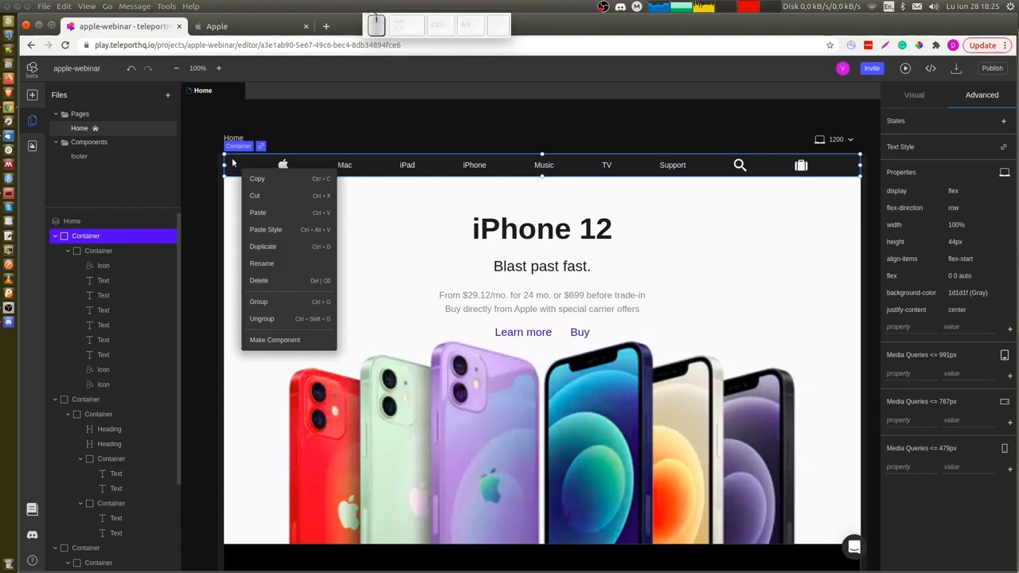
pyautogui.click(267, 340)
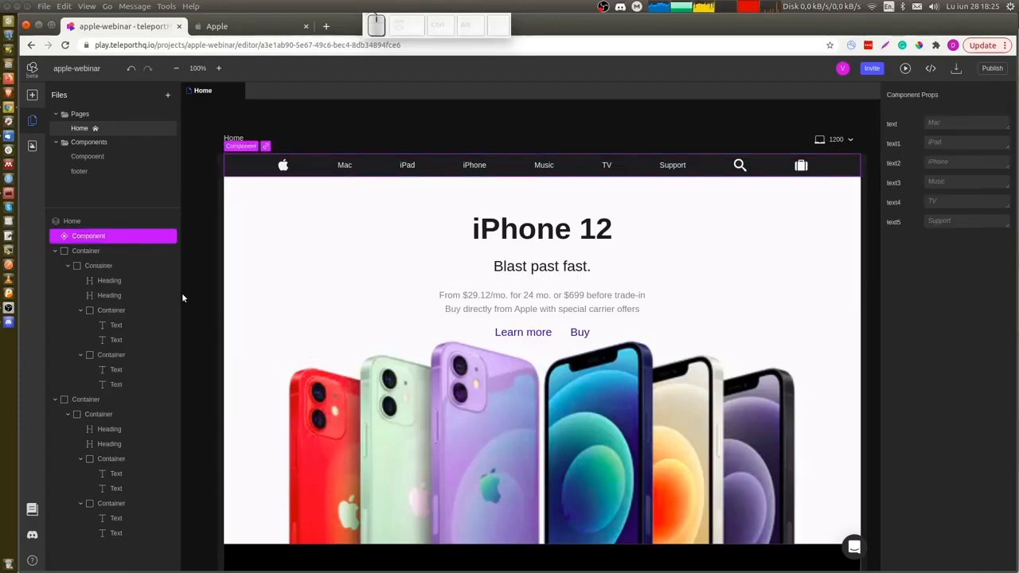
# Rename the new component to navbar.
pyautogui.click(82, 157)
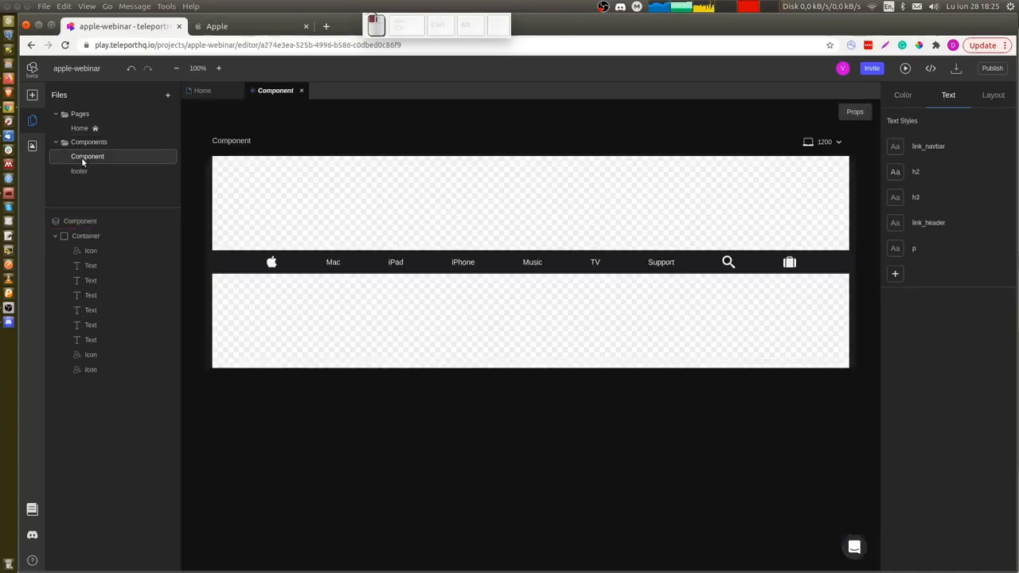
pyautogui.doubleClick(81, 156)
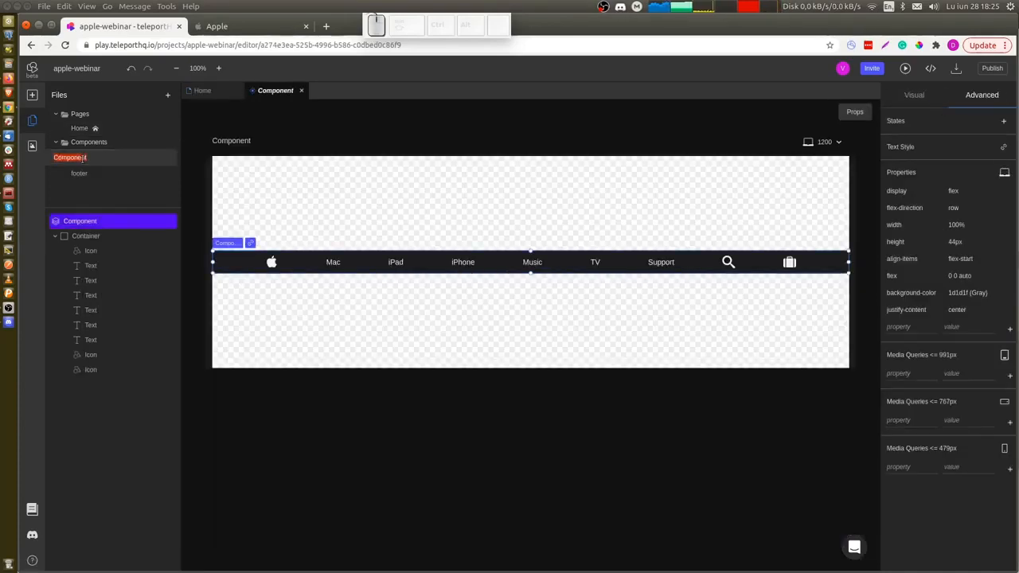
pyautogui.write('navabra')
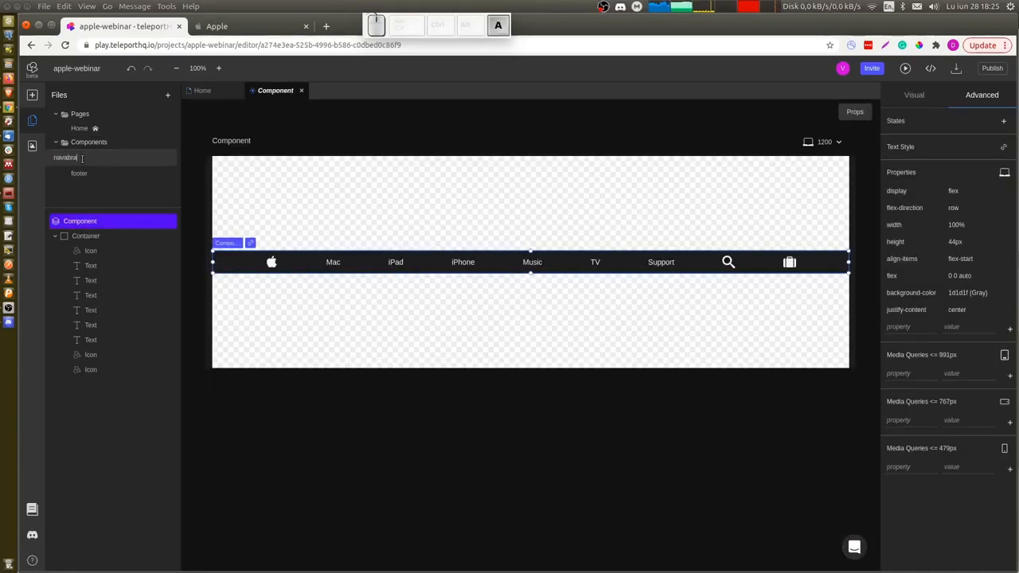
pyautogui.press('BackSpace')
pyautogui.press('BackSpace')
pyautogui.press('BackSpace')
pyautogui.press('BackSpace')
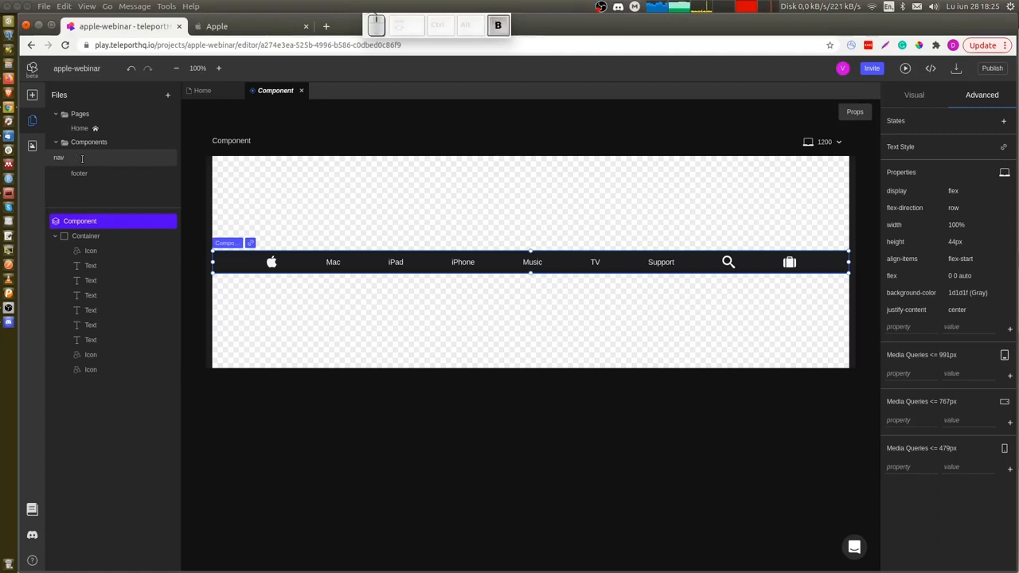
pyautogui.write('bra')
pyautogui.press('BackSpace')
pyautogui.press('BackSpace')
pyautogui.write('ar')
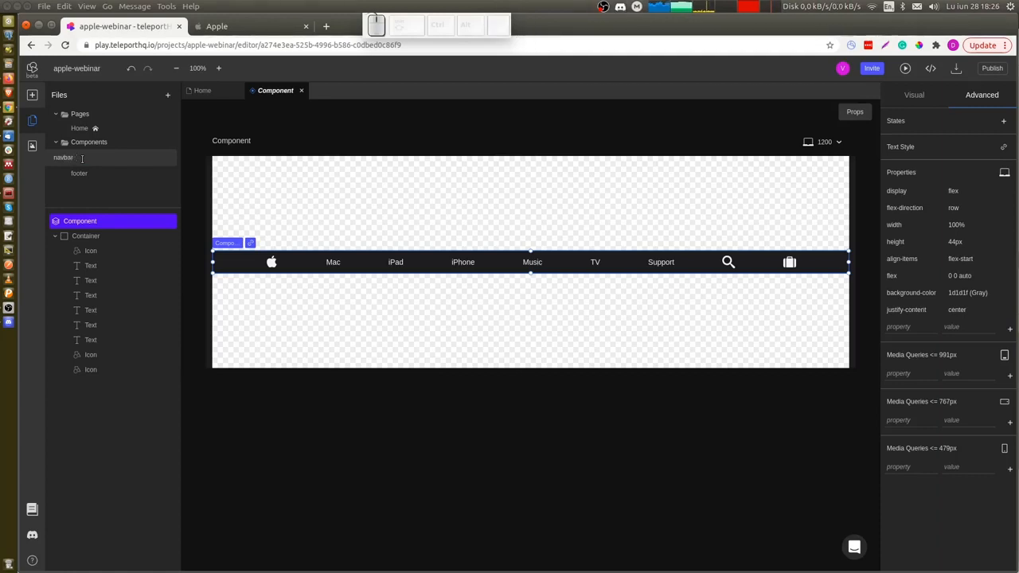
pyautogui.press('Return')
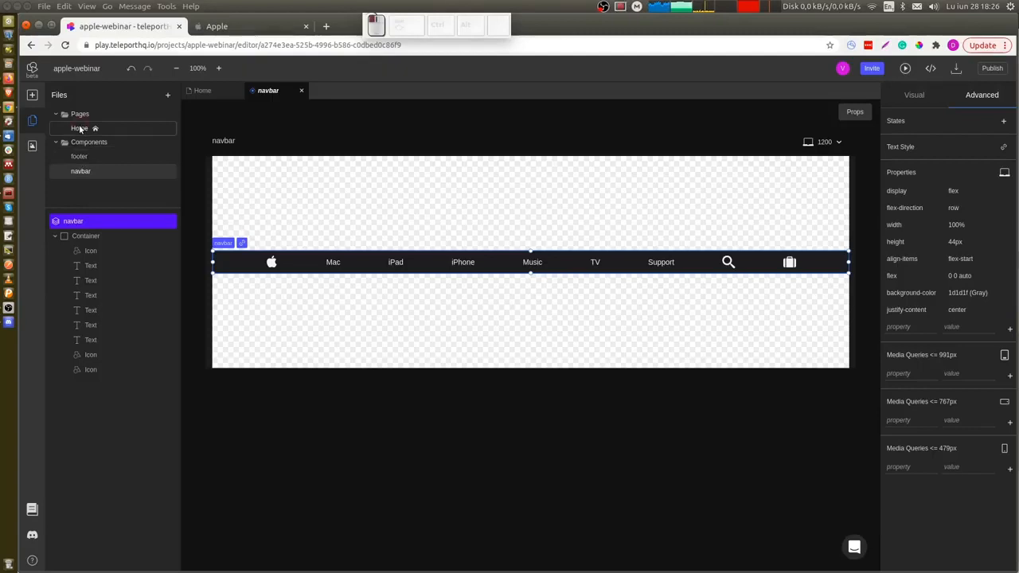
# Add a new page to the project named Mac.
pyautogui.click(79, 129)
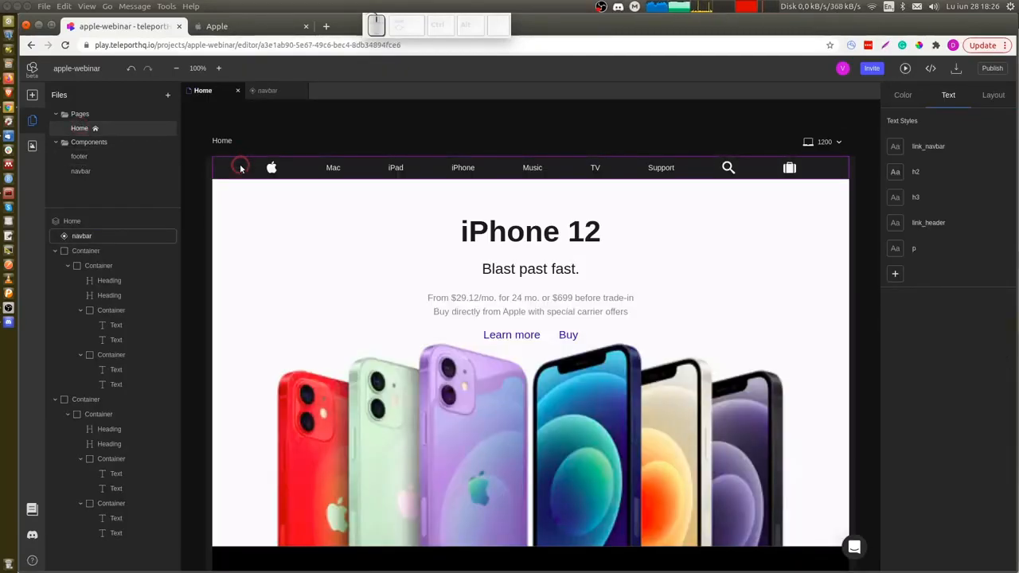
pyautogui.click(91, 234)
pyautogui.click(239, 167)
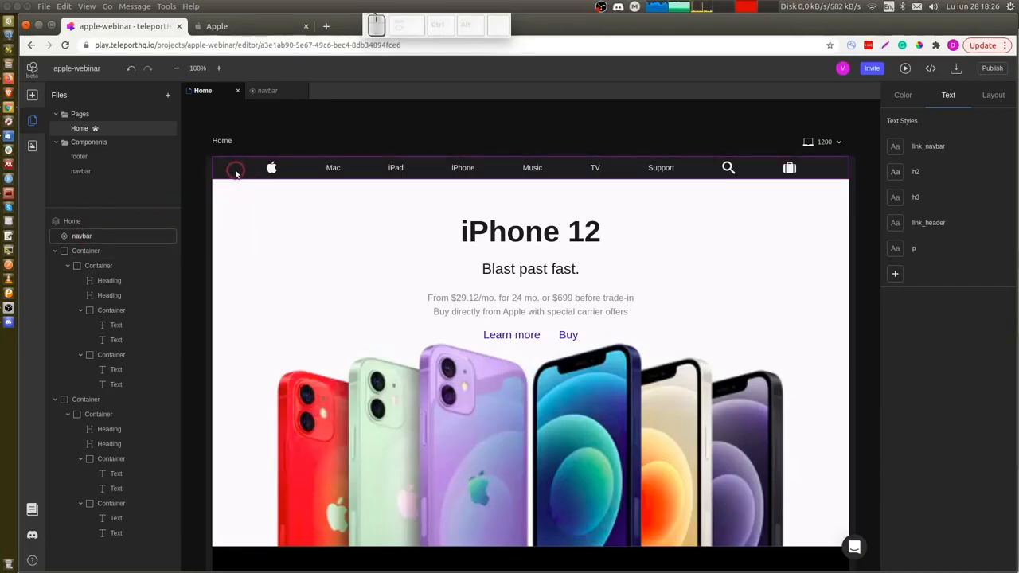
pyautogui.click(141, 125)
pyautogui.click(168, 95)
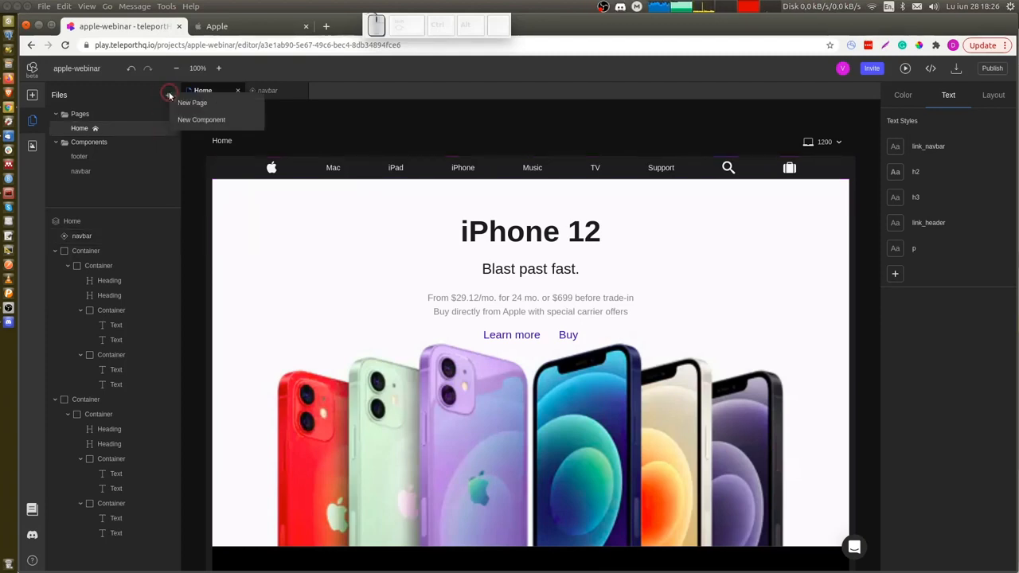
pyautogui.click(187, 102)
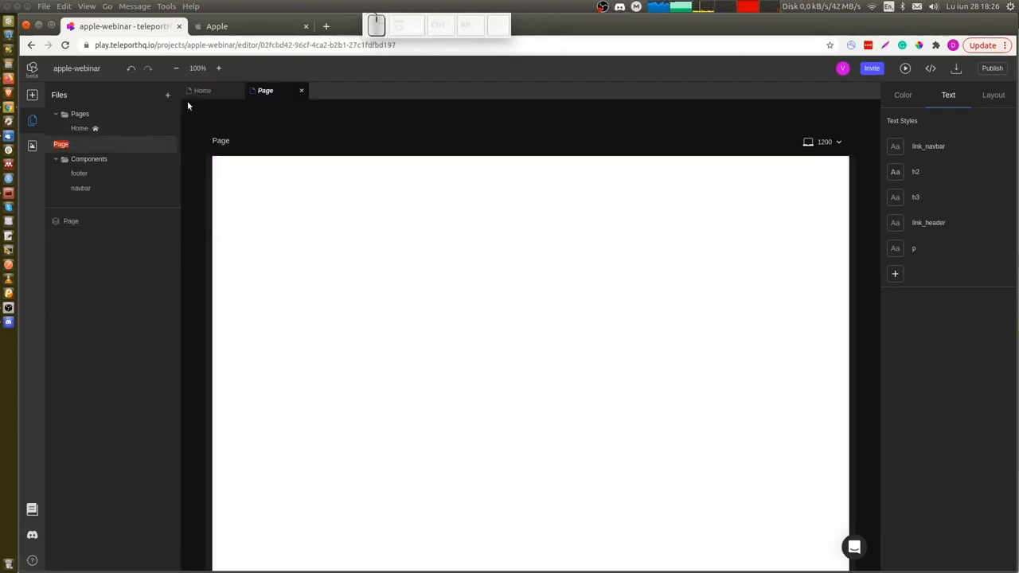
pyautogui.write('Mac')
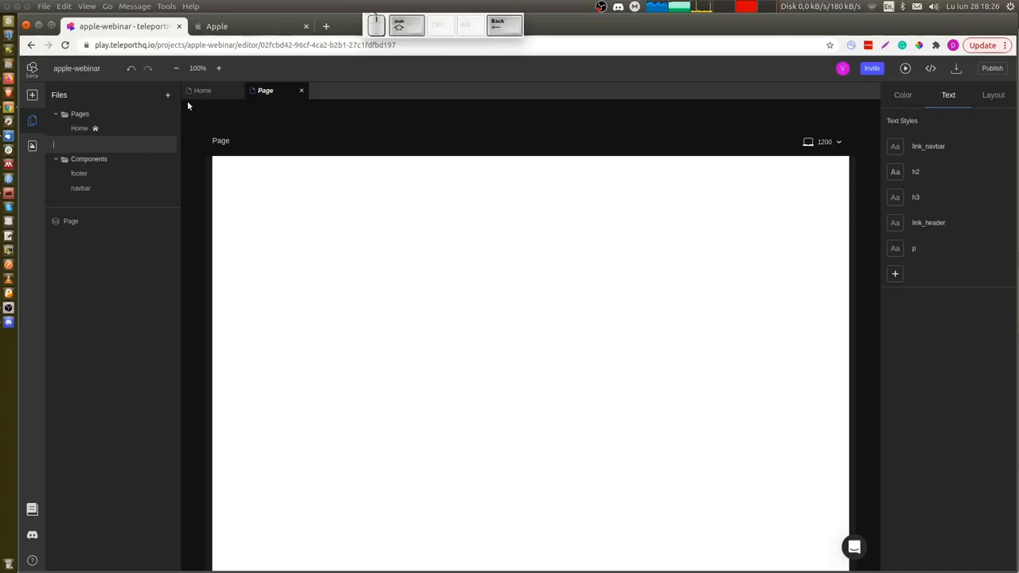
pyautogui.press('Return')
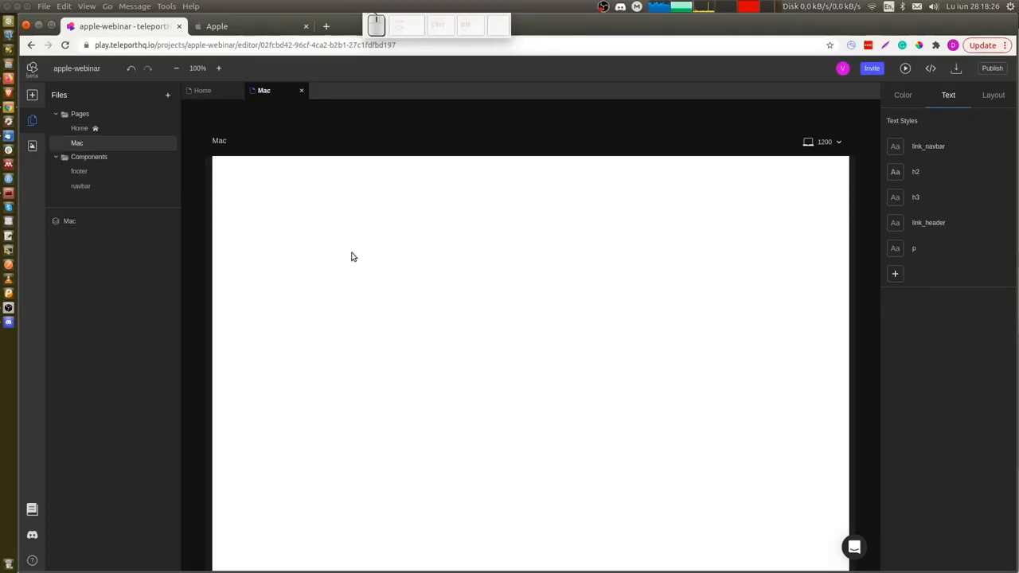
# Place the navbar component at the top of the Mac page.
pyautogui.moveTo(88, 184); pyautogui.dragTo(299, 190)
pyautogui.click(233, 168)
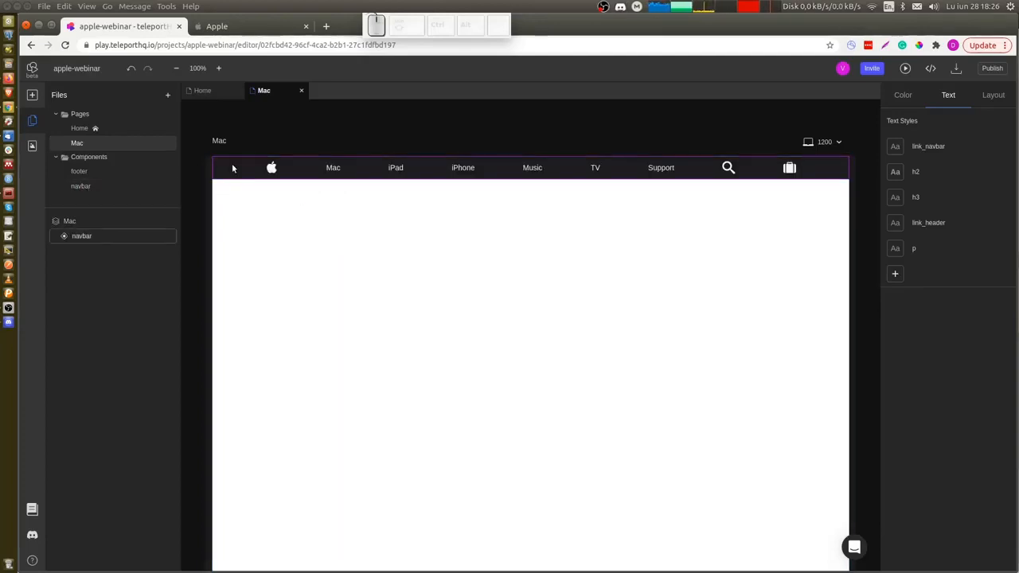
pyautogui.click(316, 254)
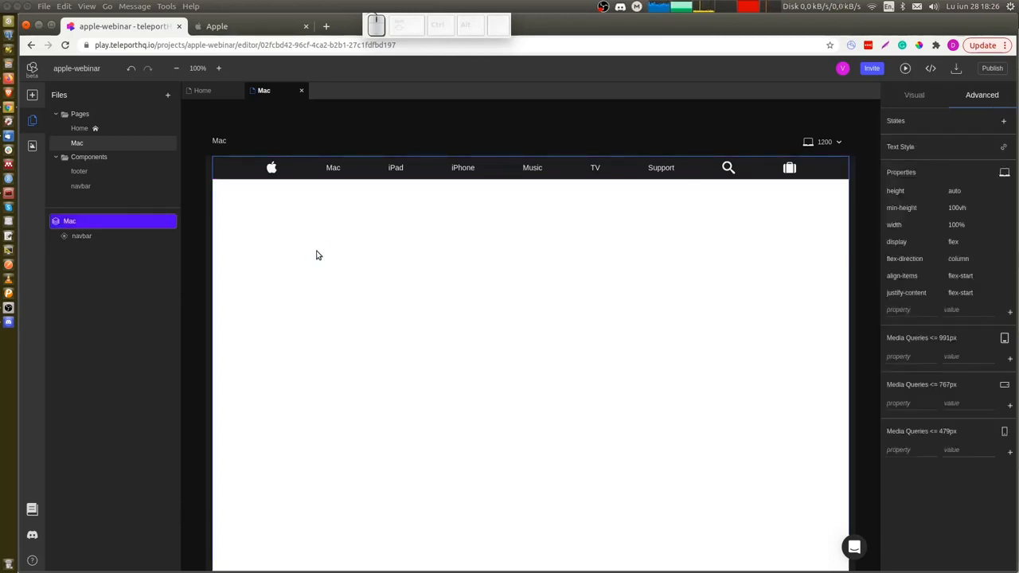
# Examine apple.com's Mac page in the other browser tab for reference, then return to the editor's Home page.
pyautogui.hotkey('ctrl', 'Tab')
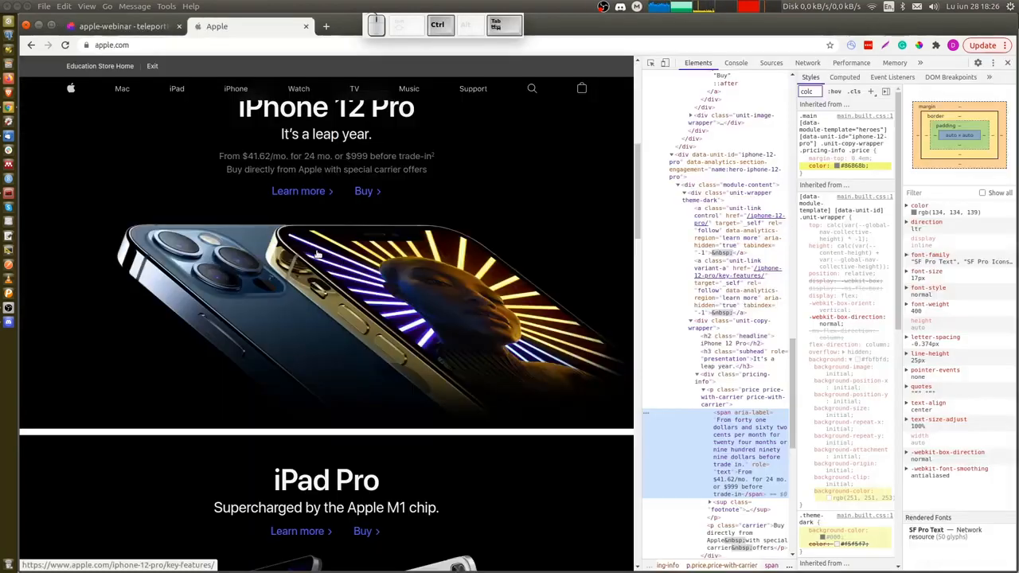
pyautogui.click(122, 89)
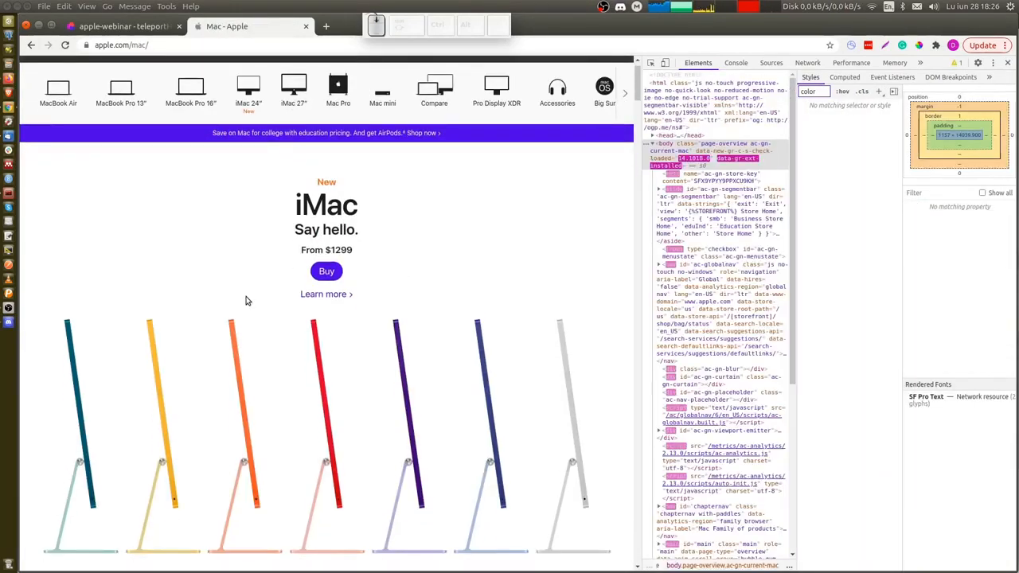
pyautogui.scroll(-2, 246, 300)
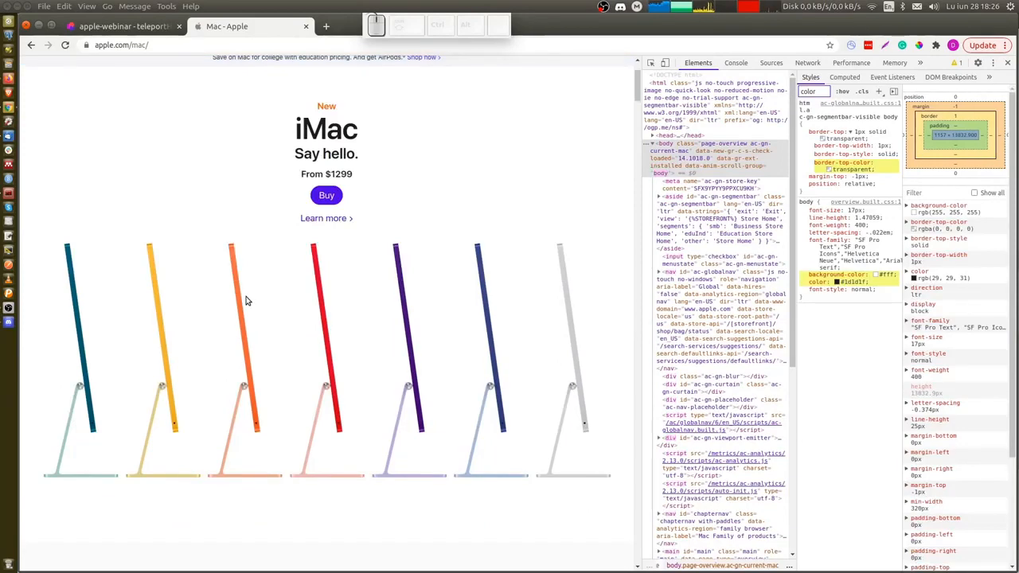
pyautogui.hotkey('ctrl', 'shift', 'c')
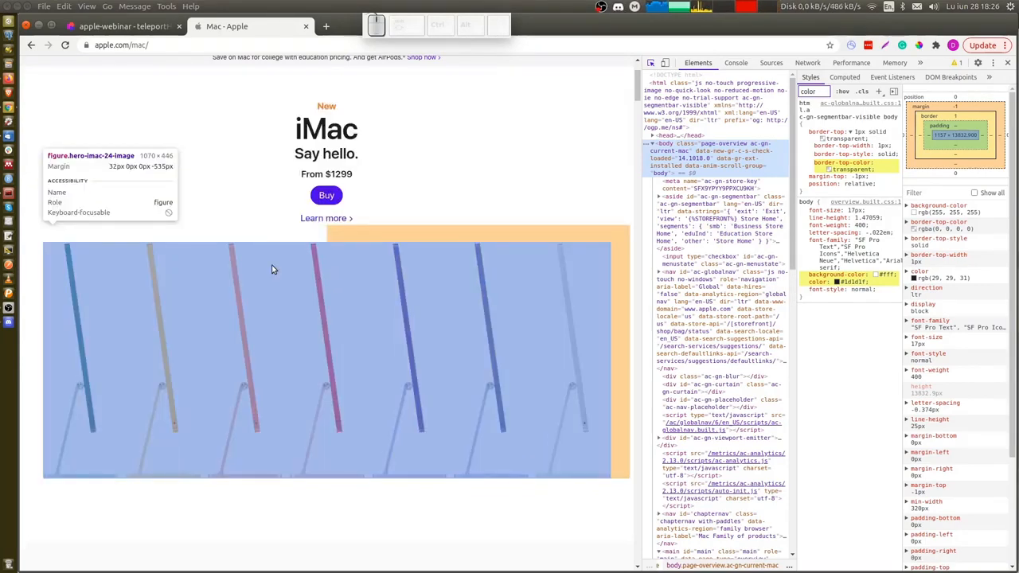
pyautogui.press('ctrl')
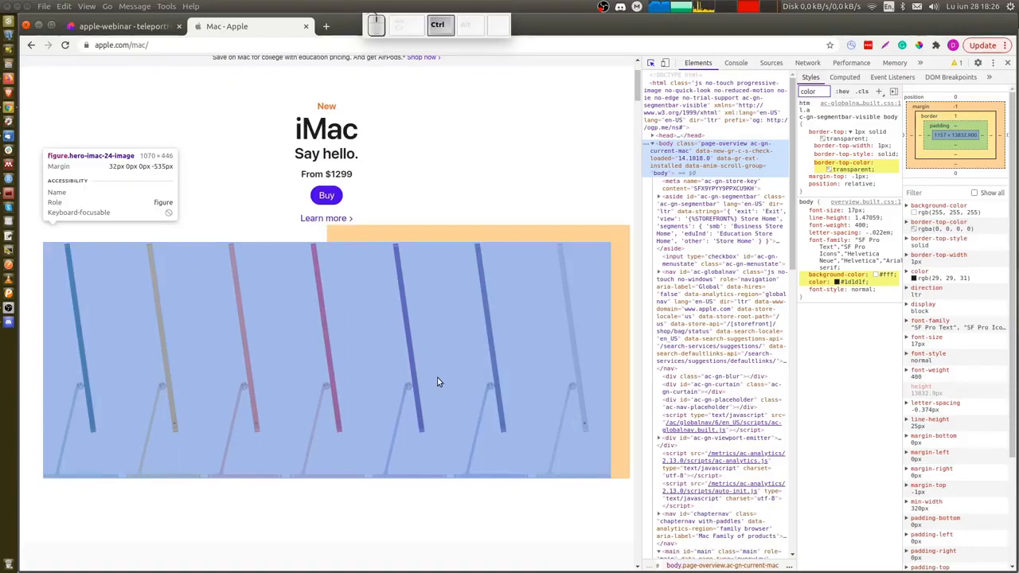
pyautogui.hotkey('ctrl', 'shift', 'Tab')
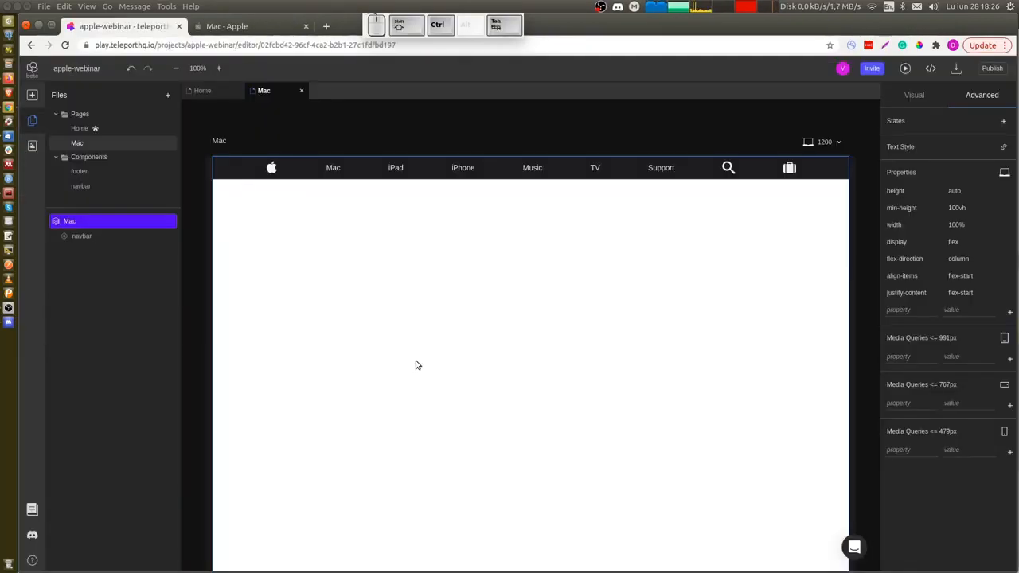
pyautogui.click(204, 92)
pyautogui.click(211, 92)
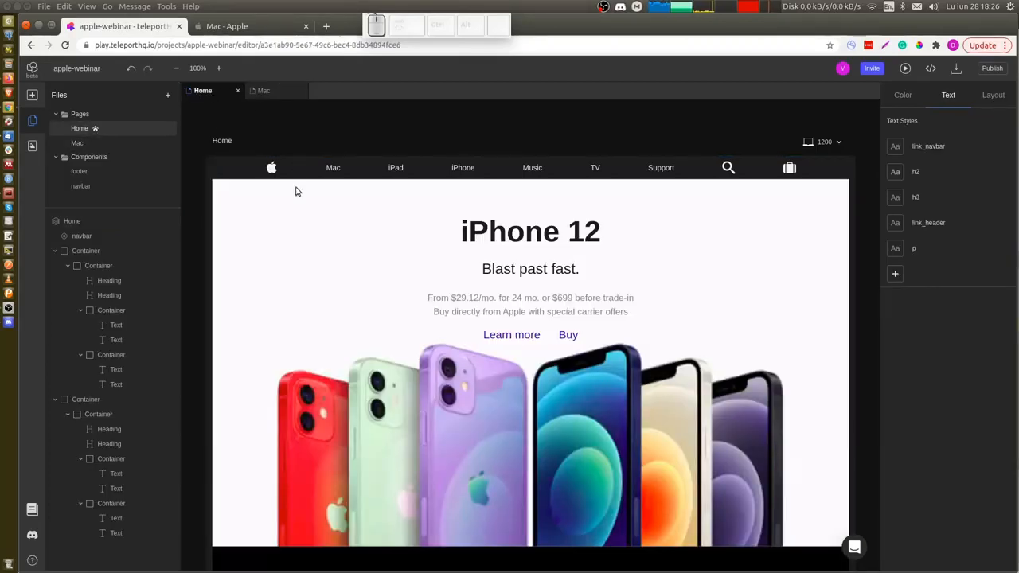
# Copy the iPhone hero section from the Home page and paste it below the navbar on the Mac page.
pyautogui.click(282, 259)
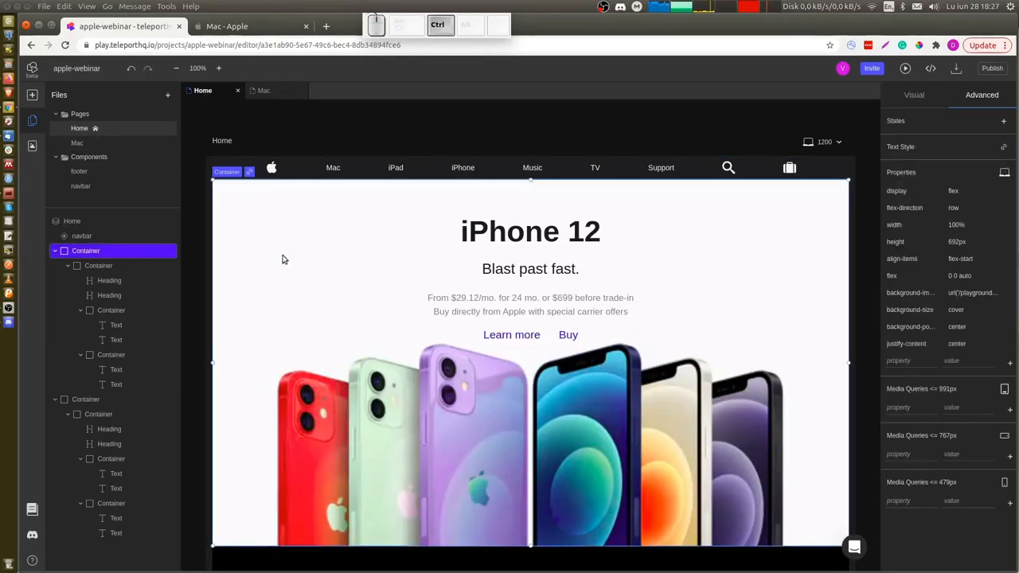
pyautogui.click(263, 91)
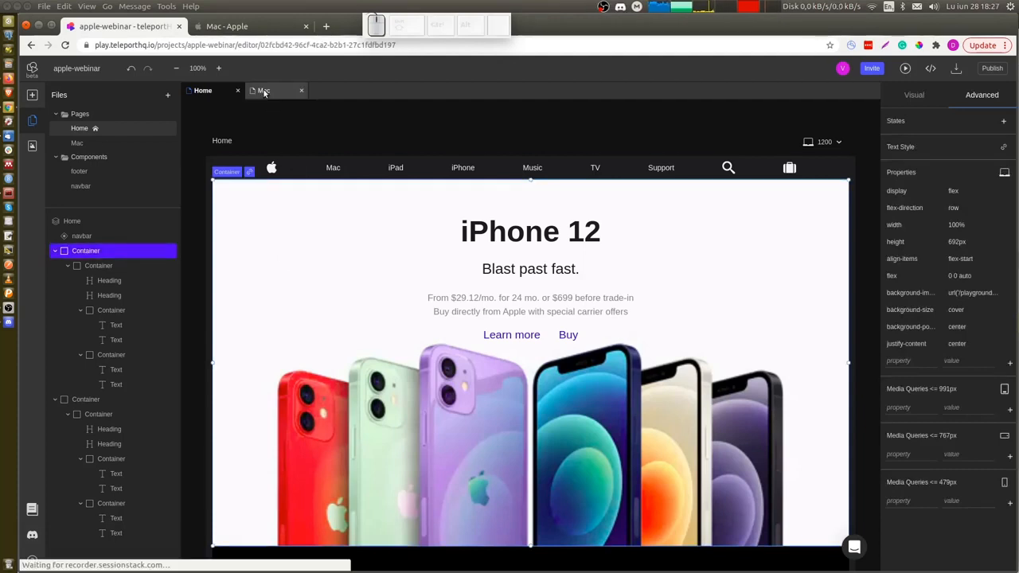
pyautogui.click(310, 228)
pyautogui.hotkey('ctrl', 'v')
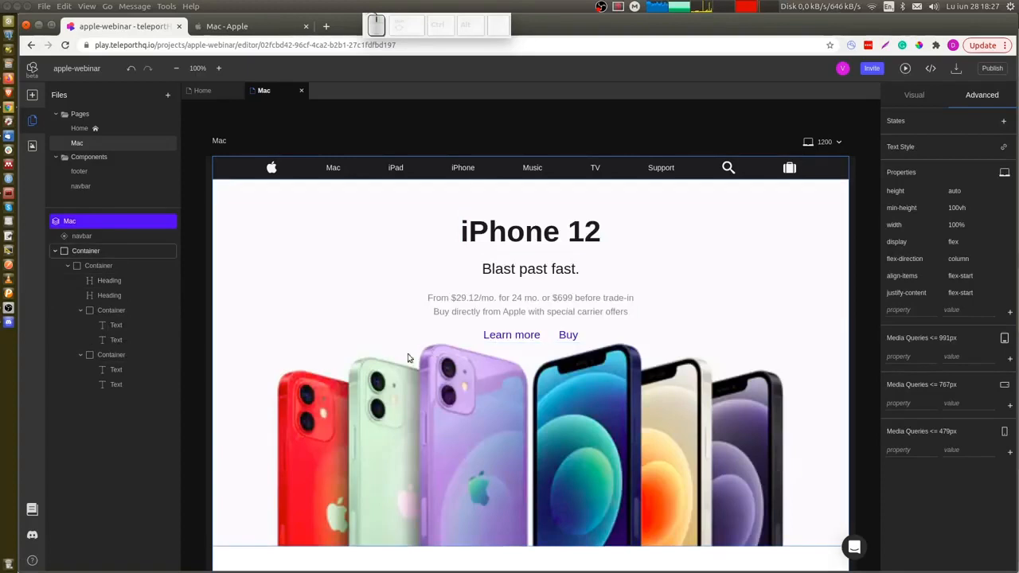
# Remove the background image from the pasted hero section on the Mac page.
pyautogui.click(409, 357)
pyautogui.click(920, 95)
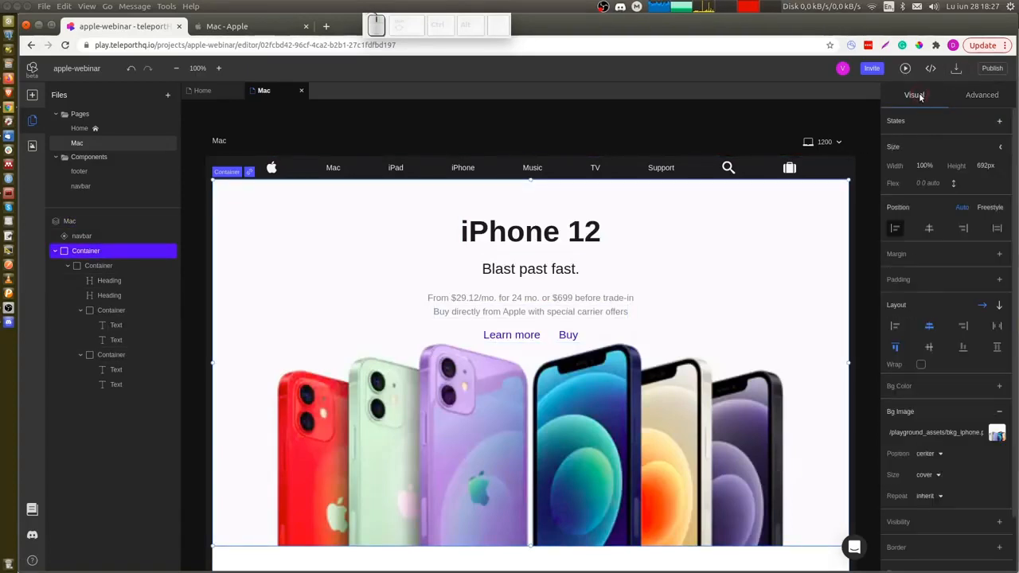
pyautogui.click(998, 435)
pyautogui.click(999, 411)
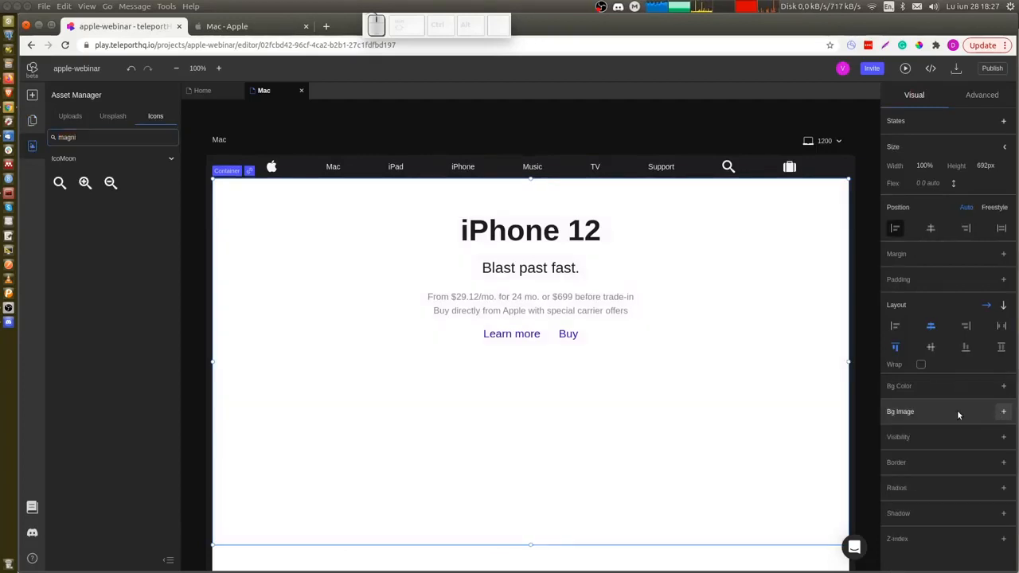
# Delete the Buy link and the price text container from the Mac page's hero section.
pyautogui.click(554, 335)
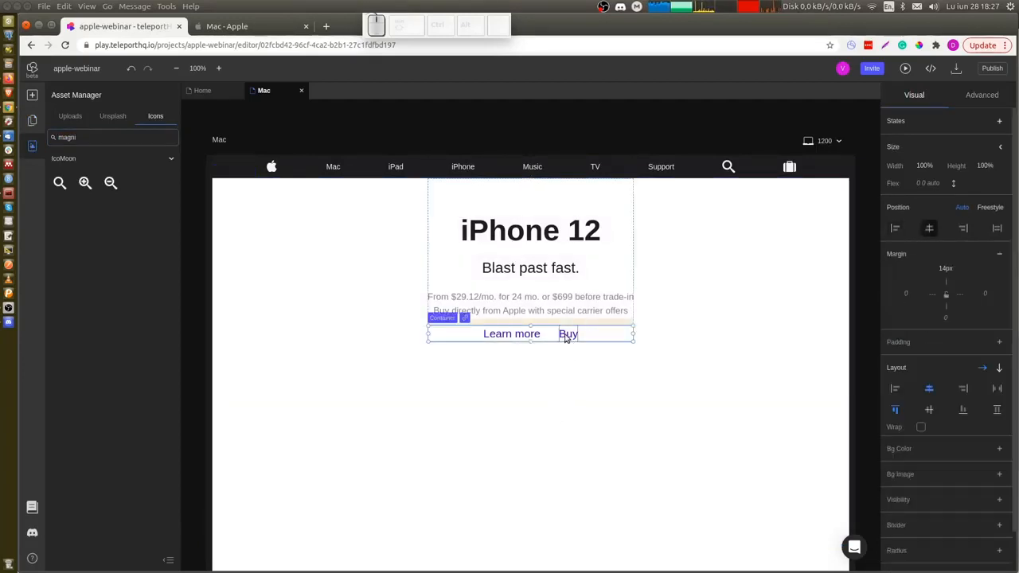
pyautogui.click(32, 120)
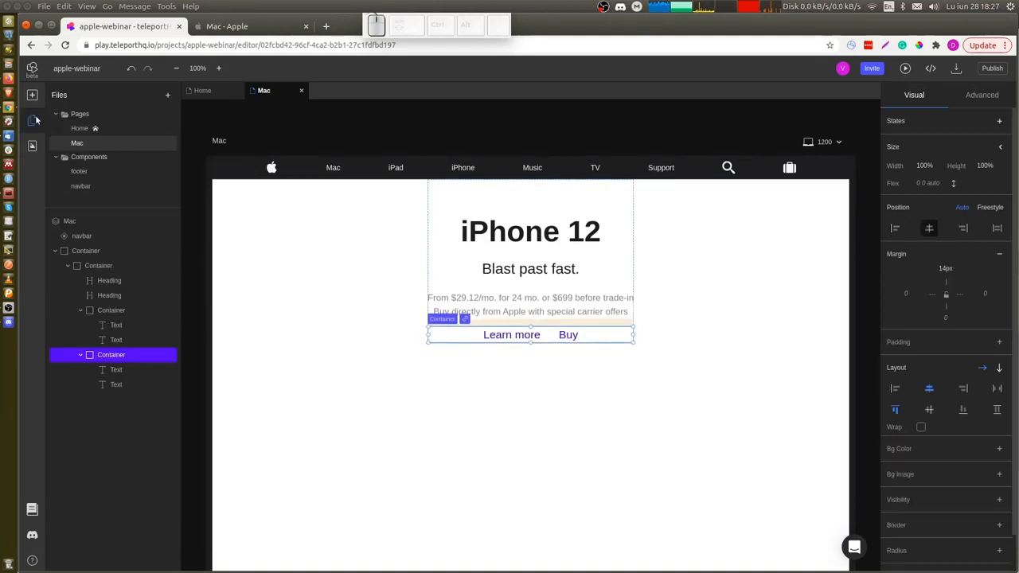
pyautogui.click(122, 384)
pyautogui.press('Delete')
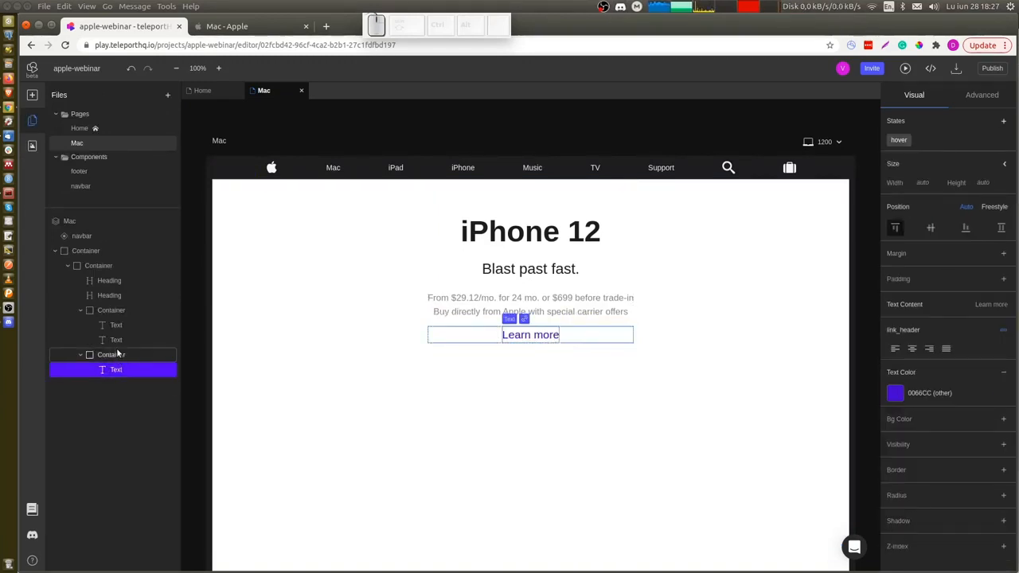
pyautogui.click(107, 313)
pyautogui.press('Delete')
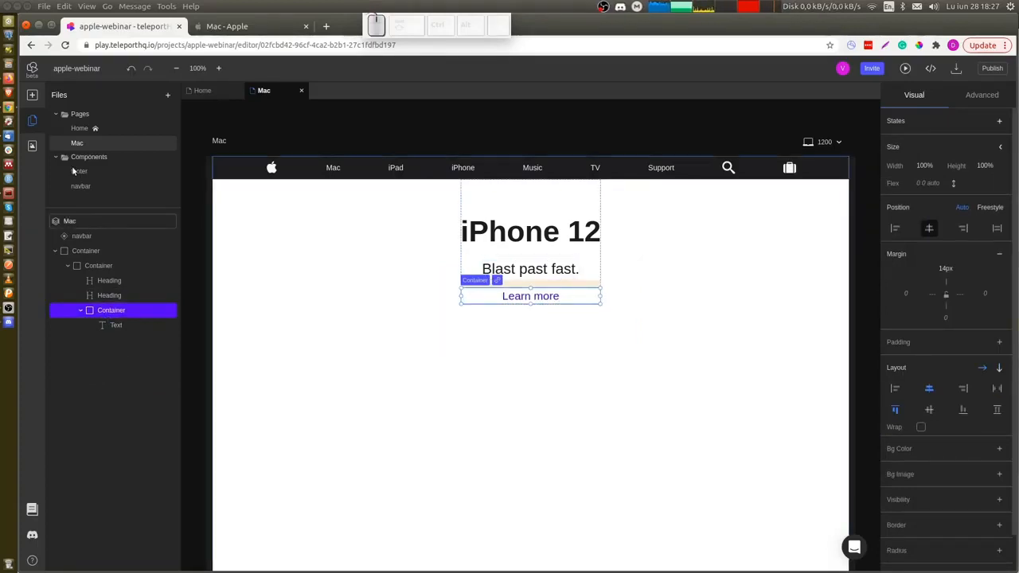
# Add a Button element below the Blast past fast. subtitle in the hero section.
pyautogui.click(31, 95)
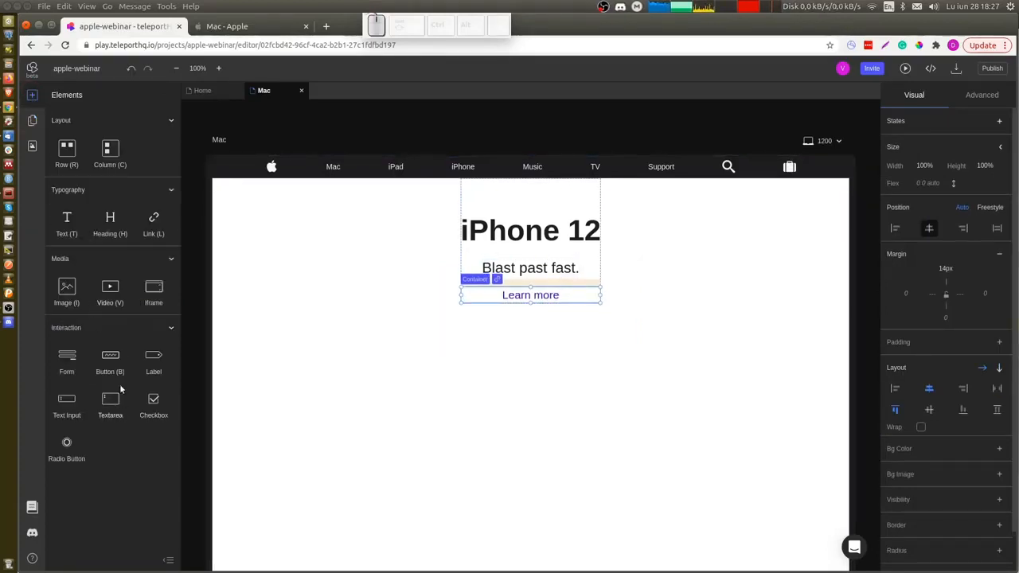
pyautogui.moveTo(110, 356); pyautogui.dragTo(541, 283)
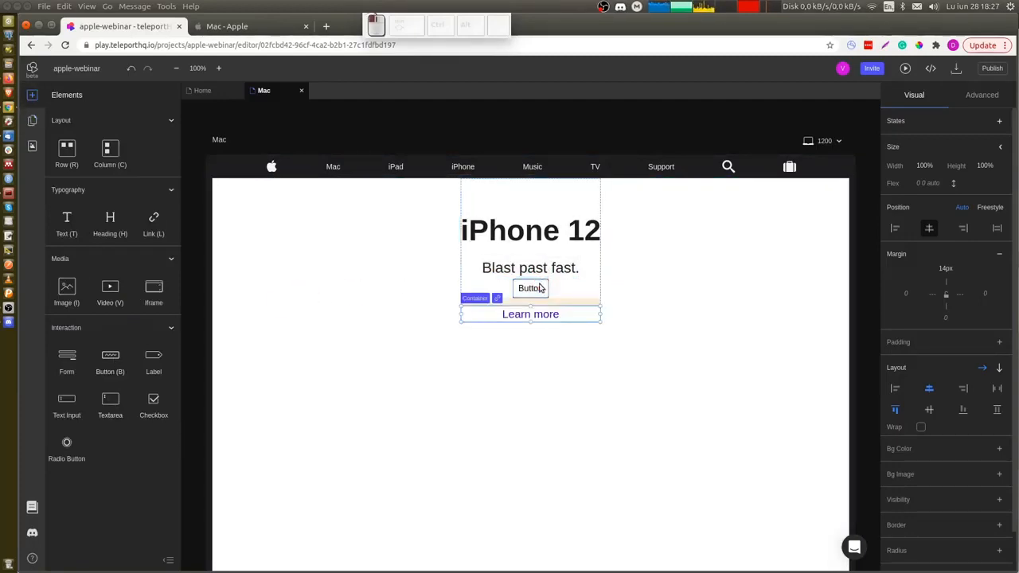
pyautogui.click(541, 288)
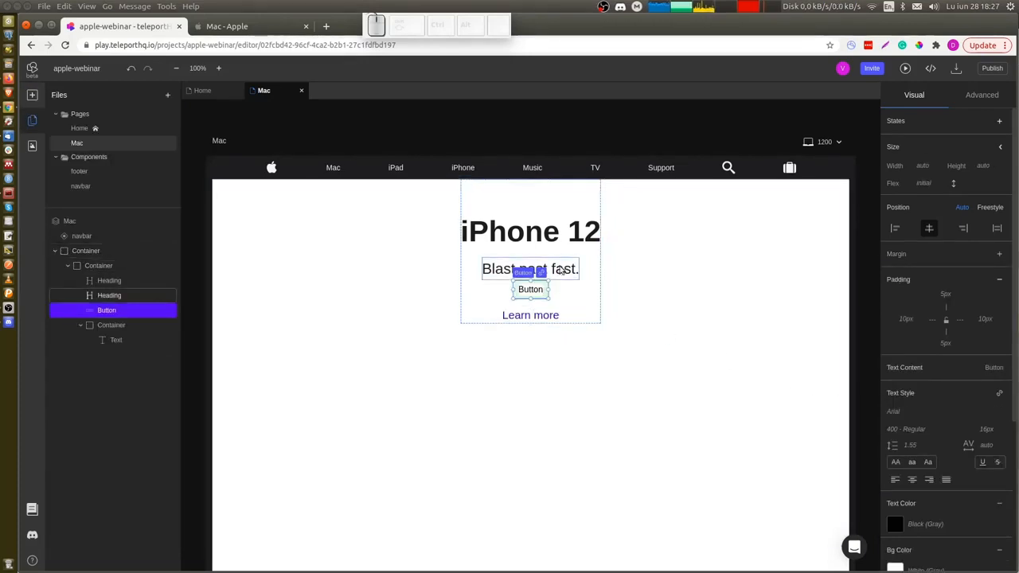
pyautogui.hotkey('ctrl', 'Tab')
pyautogui.hotkey('ctrl', 'shift', 'Tab')
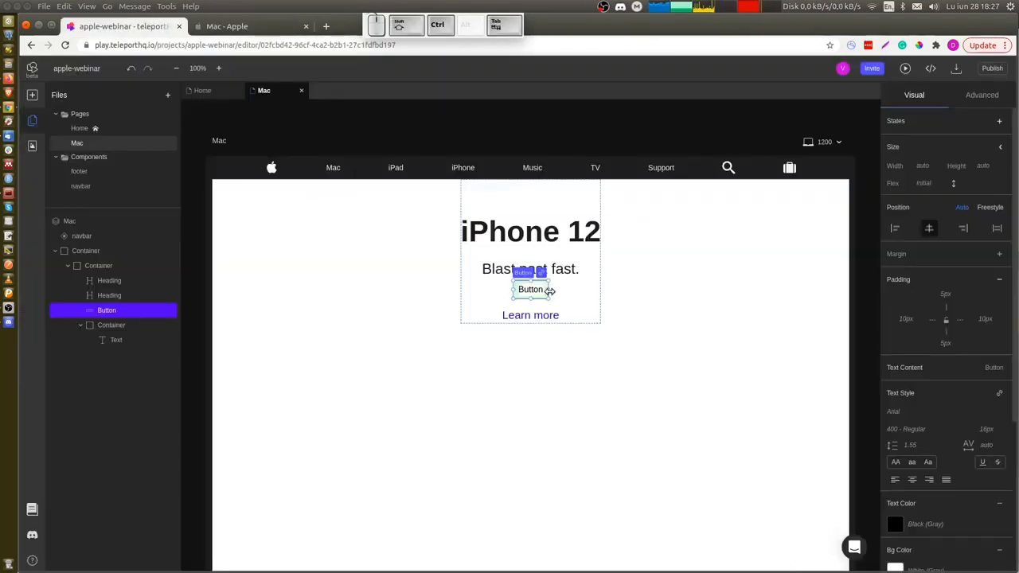
# Change the new button's label to Buy, undoing the extra text elements created inside it.
pyautogui.doubleClick(527, 297)
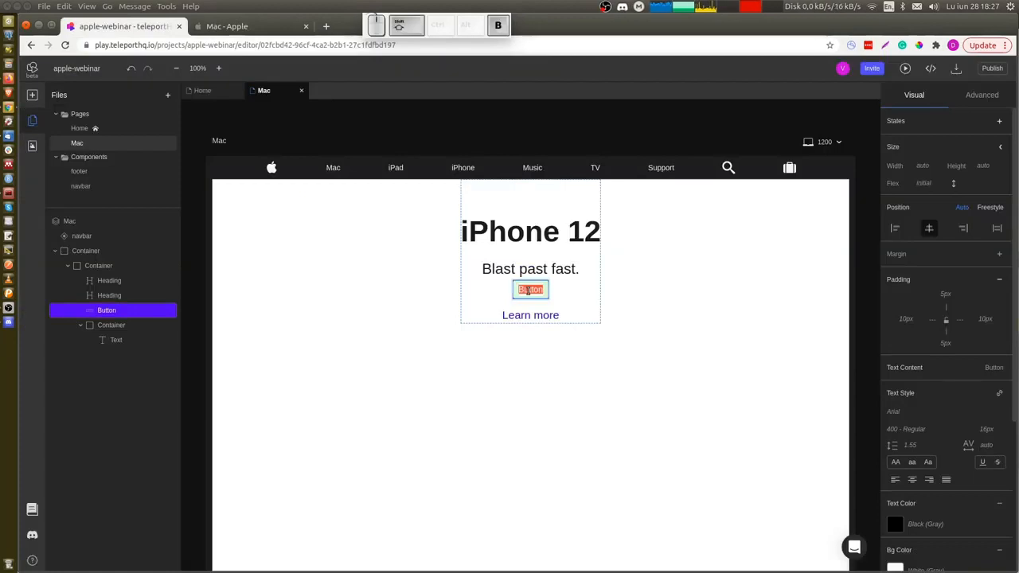
pyautogui.write('Buy')
pyautogui.press('Return')
pyautogui.hotkey('ctrl', 'z')
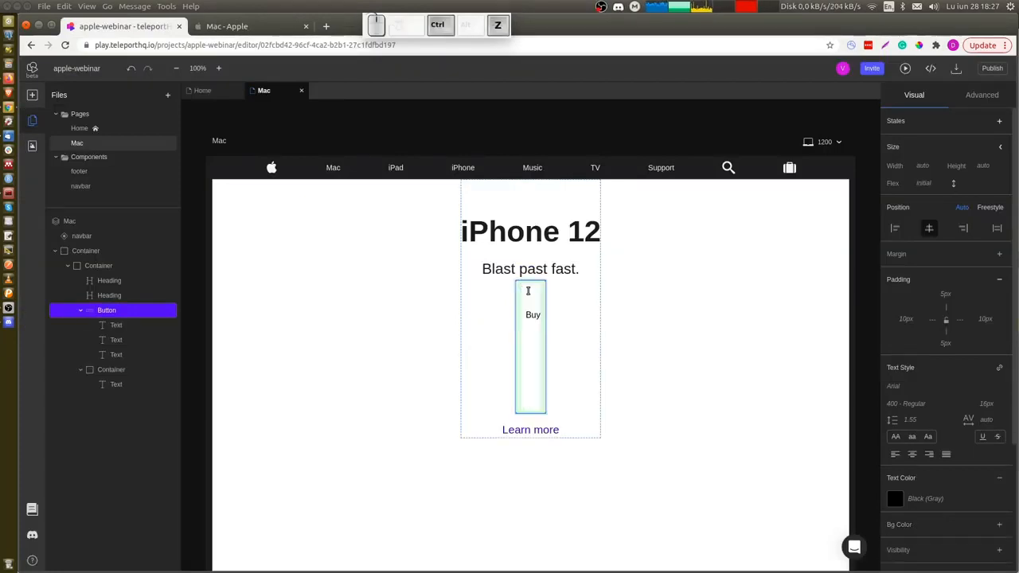
pyautogui.click(568, 305)
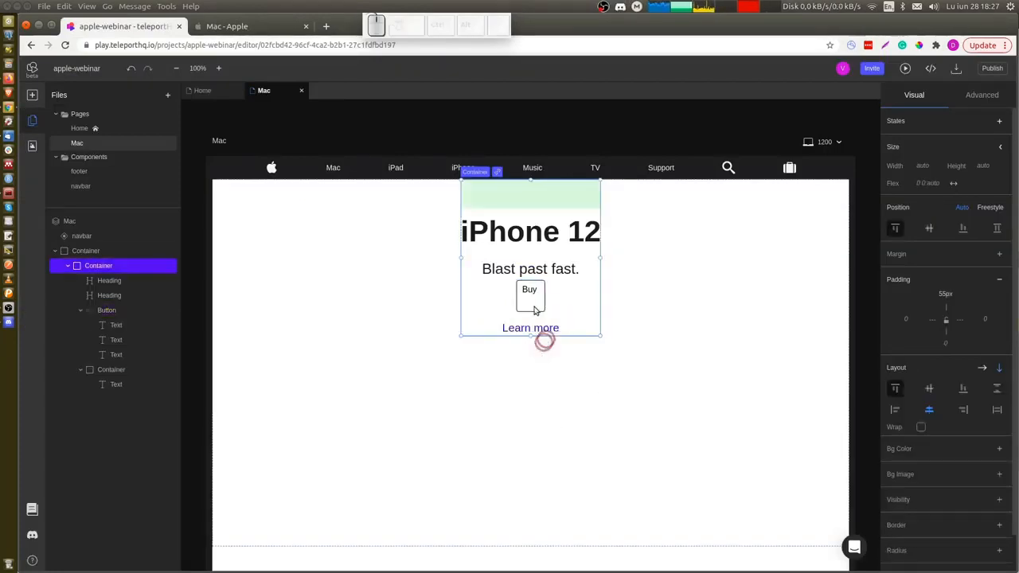
pyautogui.click(532, 300)
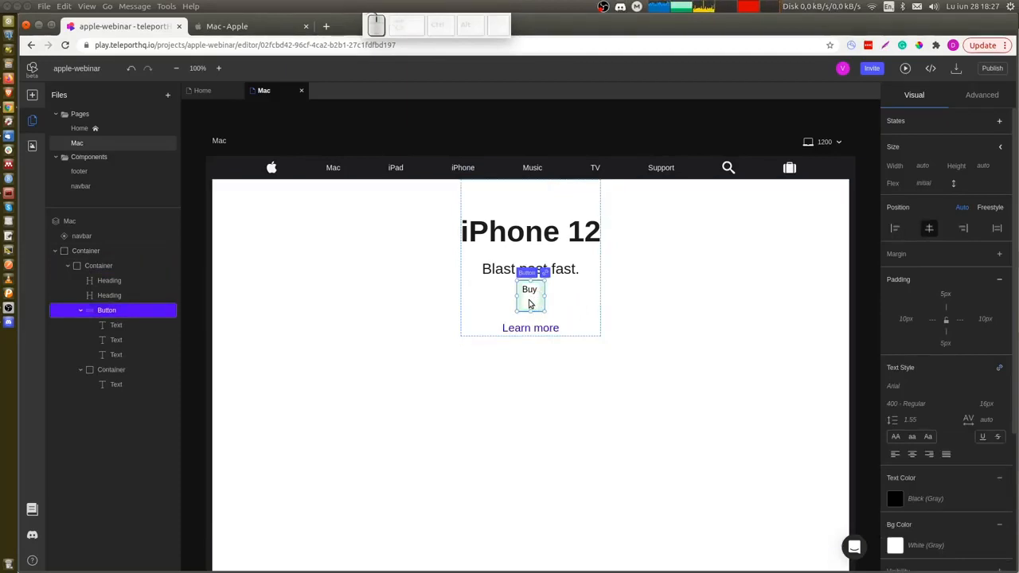
pyautogui.click(529, 299)
pyautogui.click(533, 293)
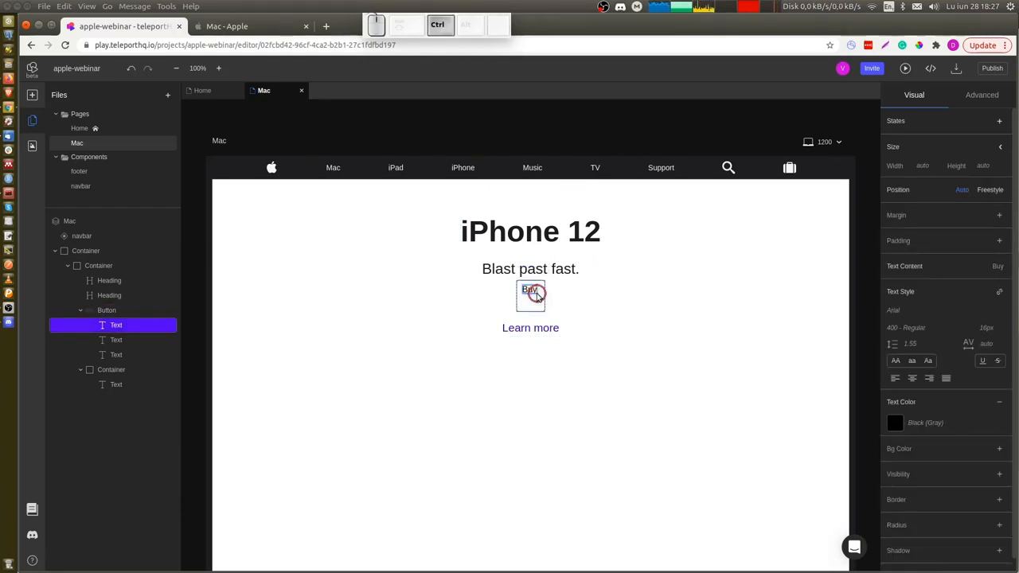
pyautogui.hotkey('ctrl', 'z')
pyautogui.click(610, 301)
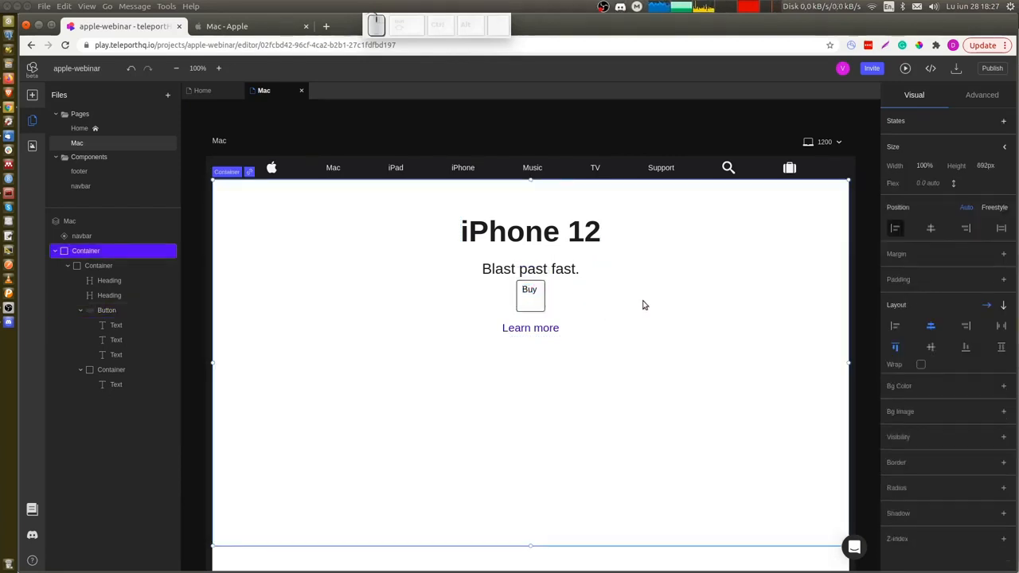
pyautogui.hotkey('ctrl', 'z')
pyautogui.click(530, 290)
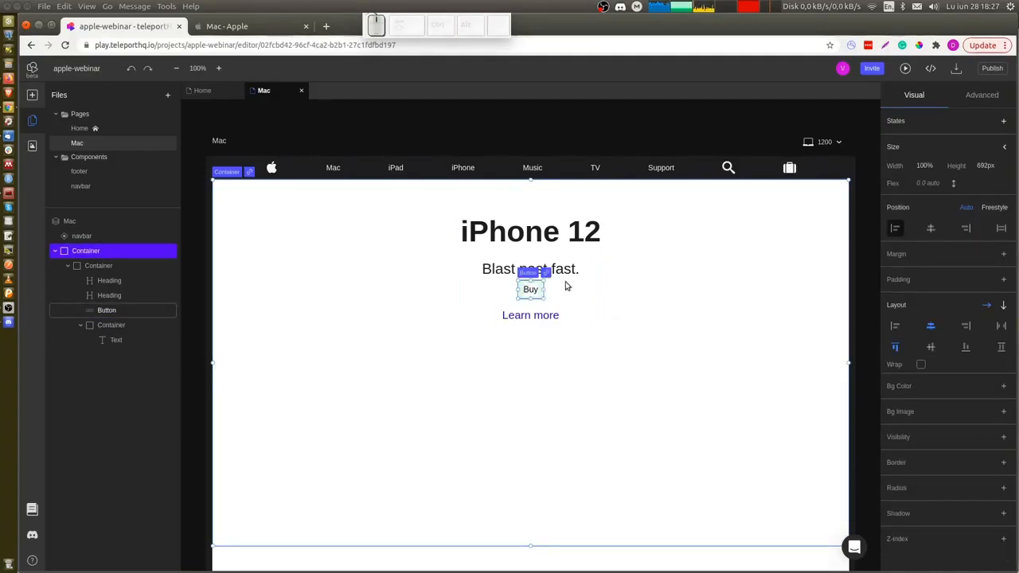
# Set the Buy button's background colour to 0066CC and its text colour to F5F5F7.
pyautogui.scroll(-3, 947, 442)
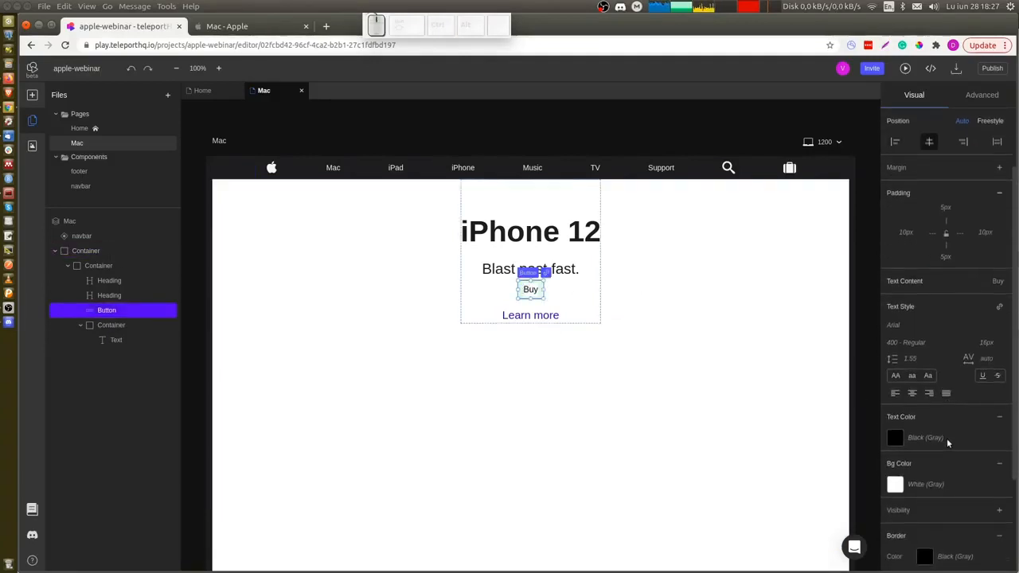
pyautogui.click(920, 347)
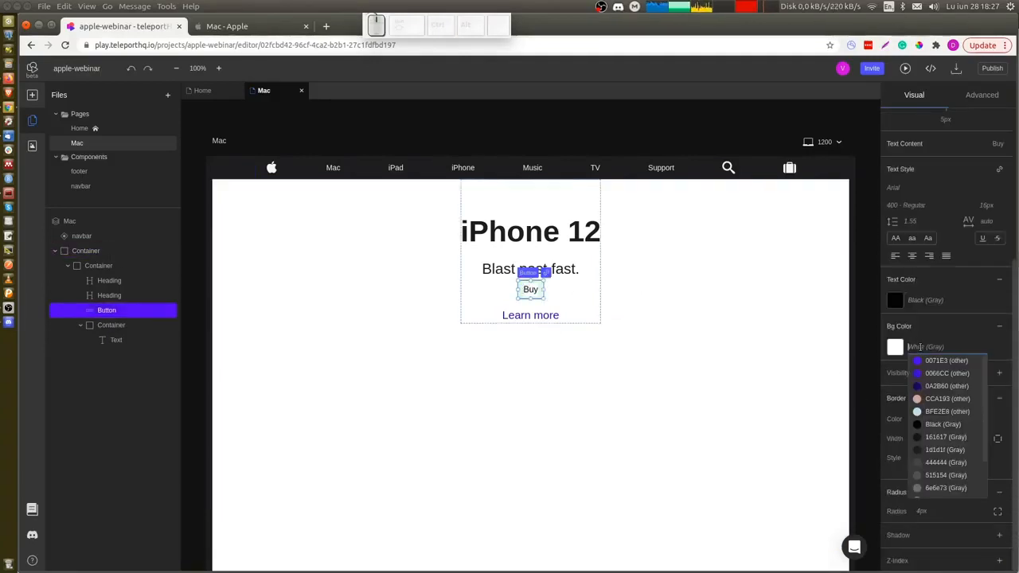
pyautogui.click(935, 374)
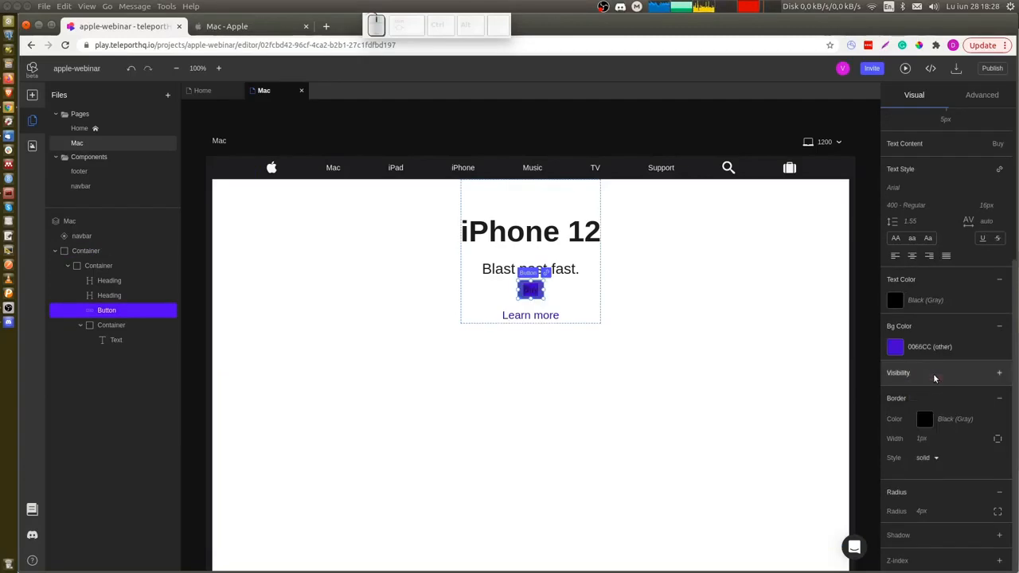
pyautogui.click(925, 301)
pyautogui.scroll(-1, 929, 395)
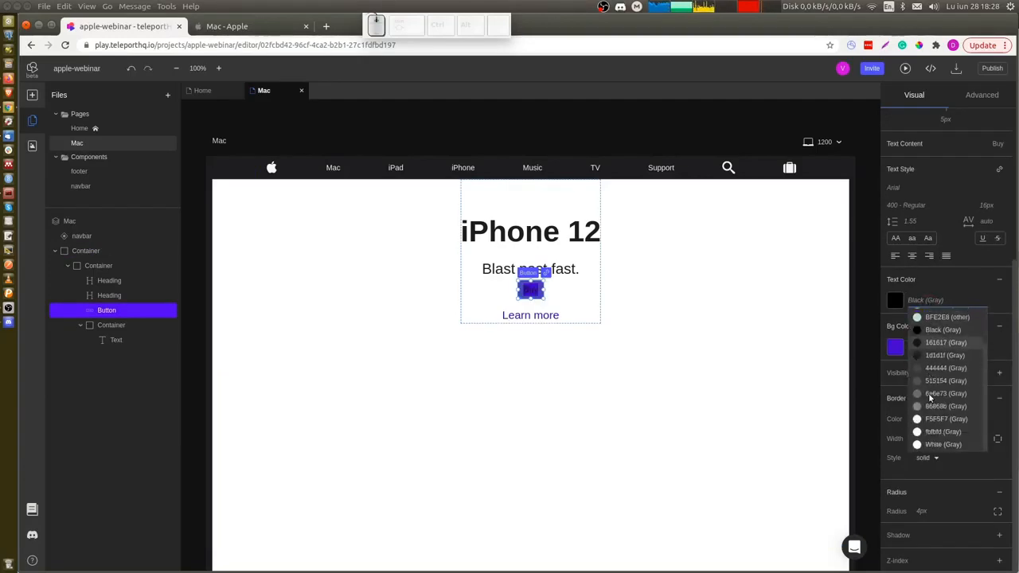
pyautogui.click(941, 419)
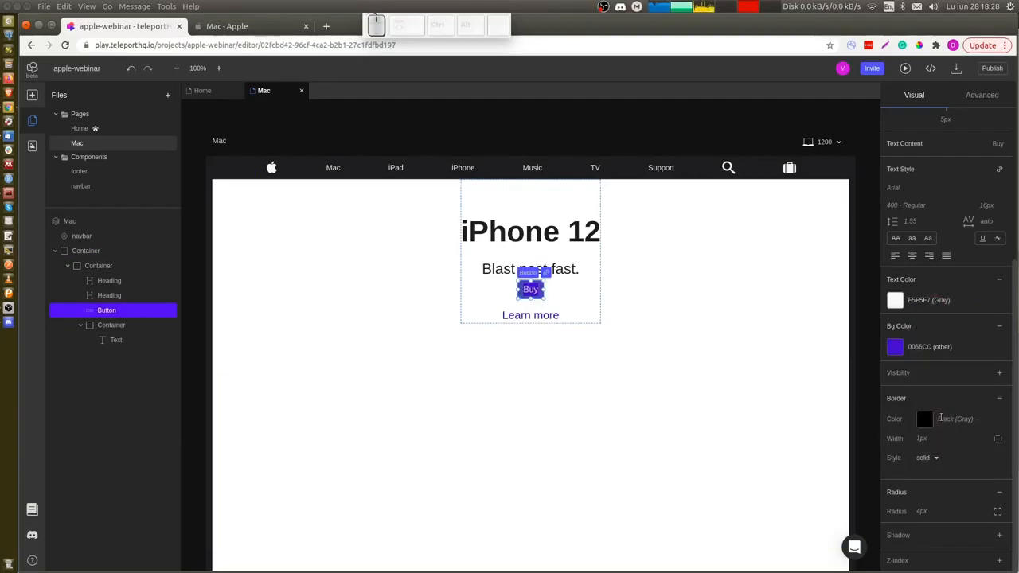
# Set the Buy button's border style to hidden and its corner radius to Radius 8.
pyautogui.click(929, 460)
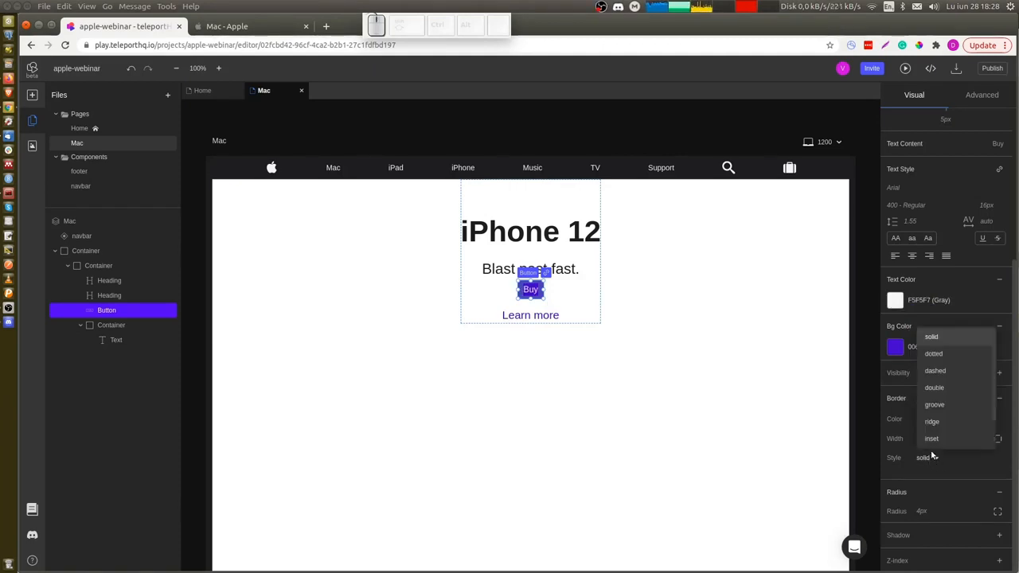
pyautogui.scroll(-2, 946, 420)
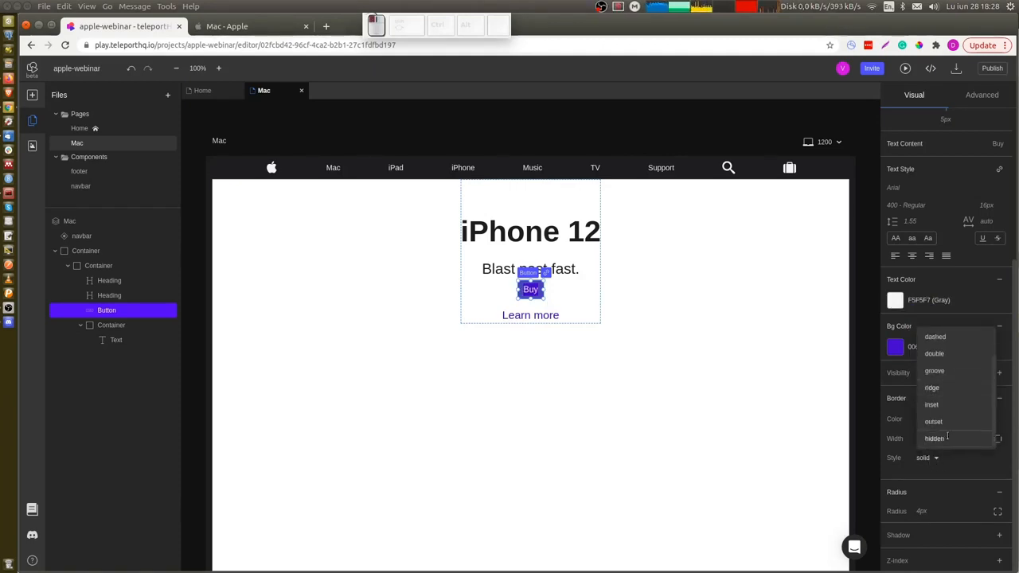
pyautogui.click(945, 441)
pyautogui.click(925, 511)
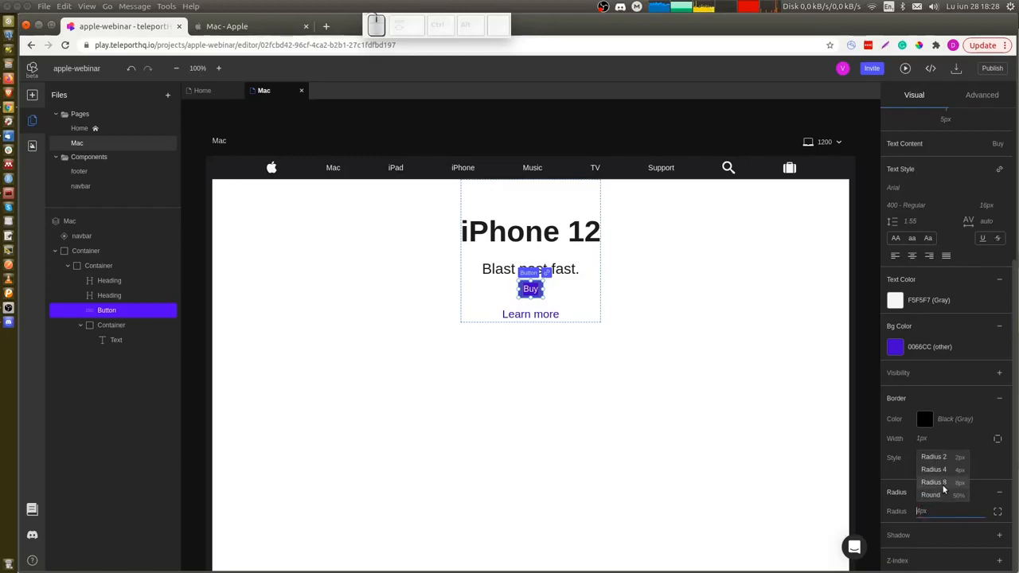
pyautogui.click(943, 484)
pyautogui.click(607, 365)
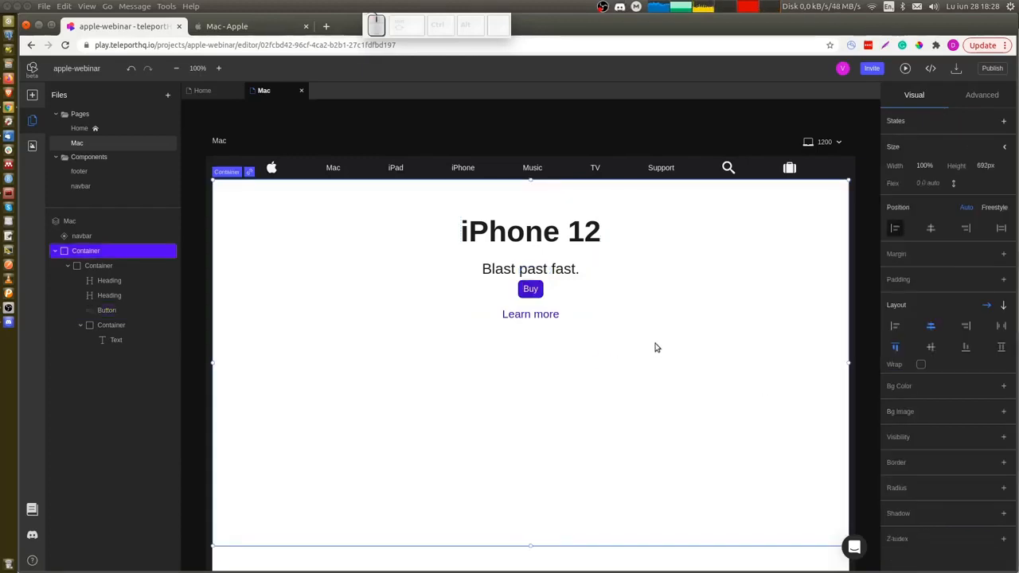
# Insert the uploaded colourful iMac image into the hero section below the Learn more link.
pyautogui.hotkey('ctrl', 'Tab')
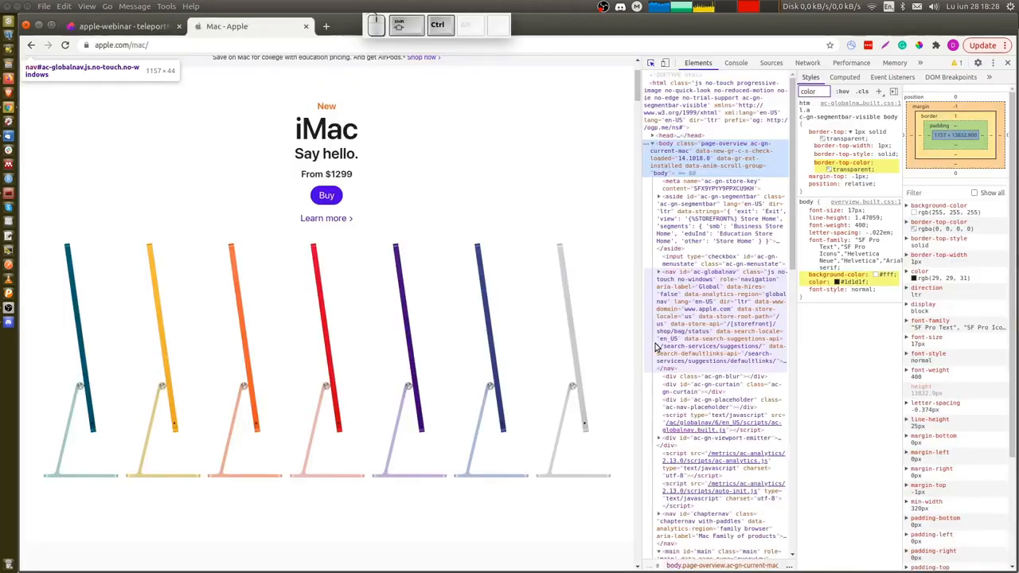
pyautogui.hotkey('ctrl', 'Tab')
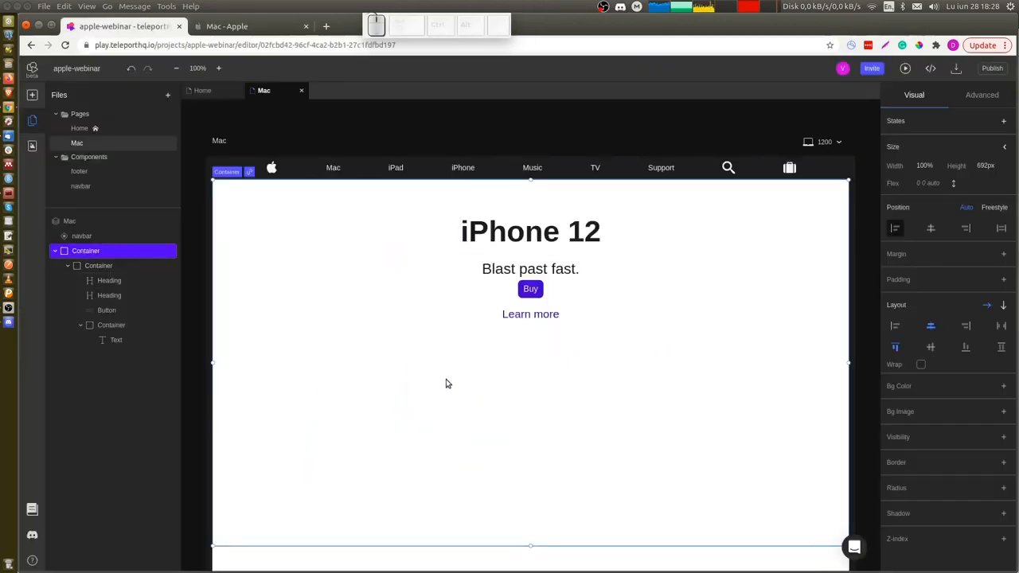
pyautogui.click(32, 146)
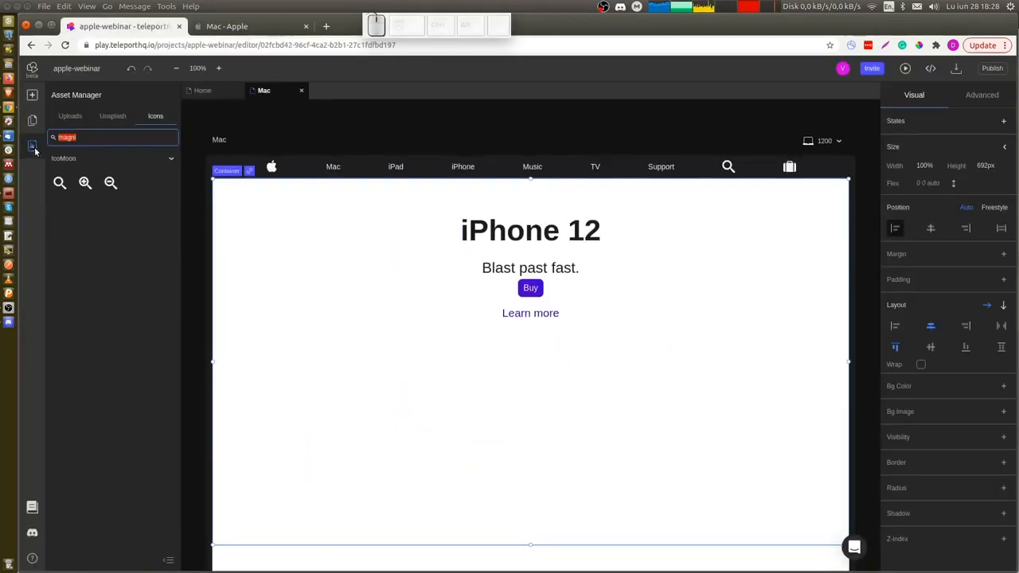
pyautogui.click(70, 116)
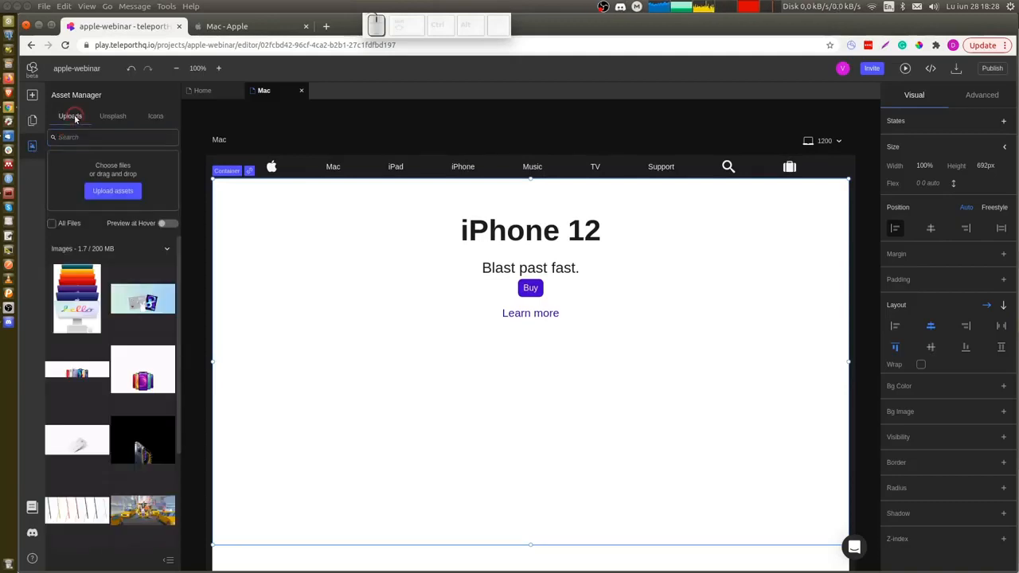
pyautogui.moveTo(91, 388)
pyautogui.scroll(-3, 91, 389)
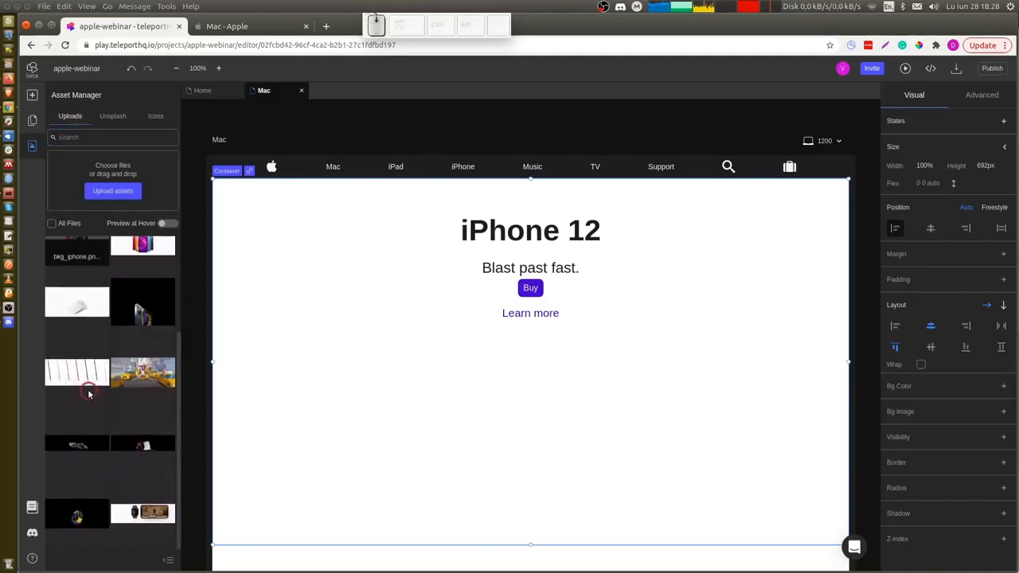
pyautogui.moveTo(61, 372); pyautogui.dragTo(509, 383)
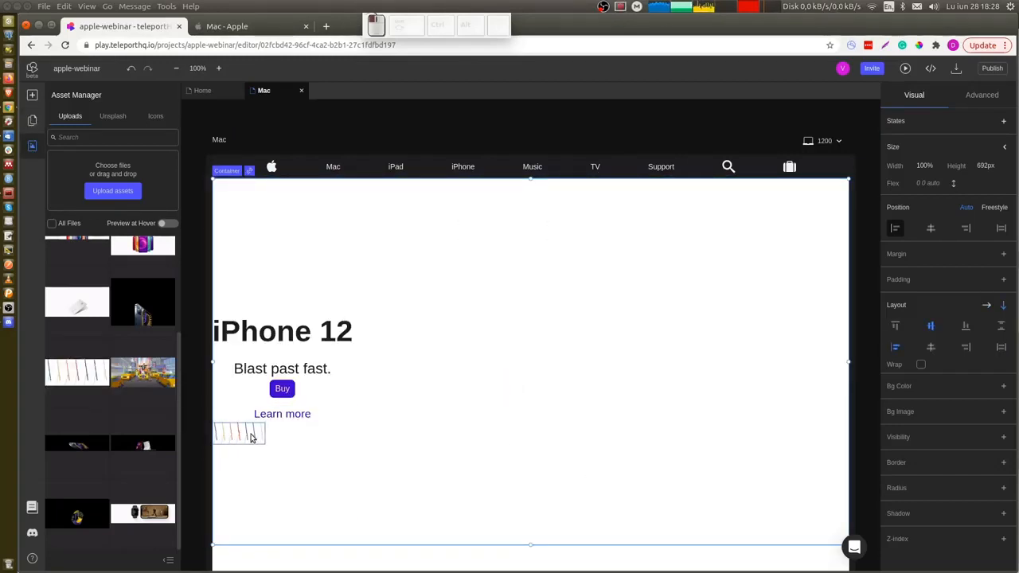
# Center the hero section's content horizontally within its container.
pyautogui.moveTo(251, 436)
pyautogui.mouseDown()
pyautogui.moveTo(311, 505)
pyautogui.moveTo(316, 527)
pyautogui.moveTo(244, 437)
pyautogui.mouseUp()
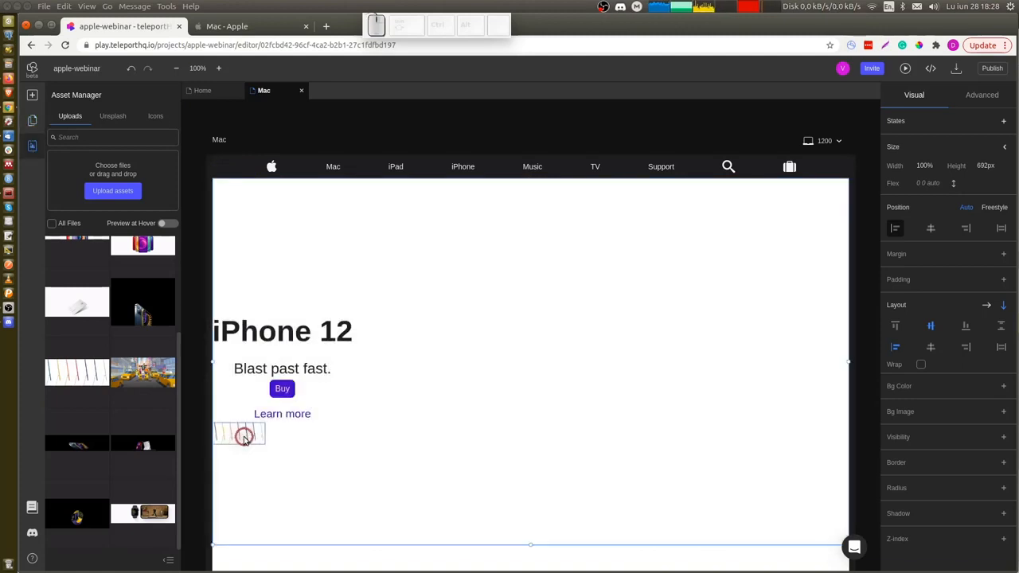
pyautogui.click(32, 122)
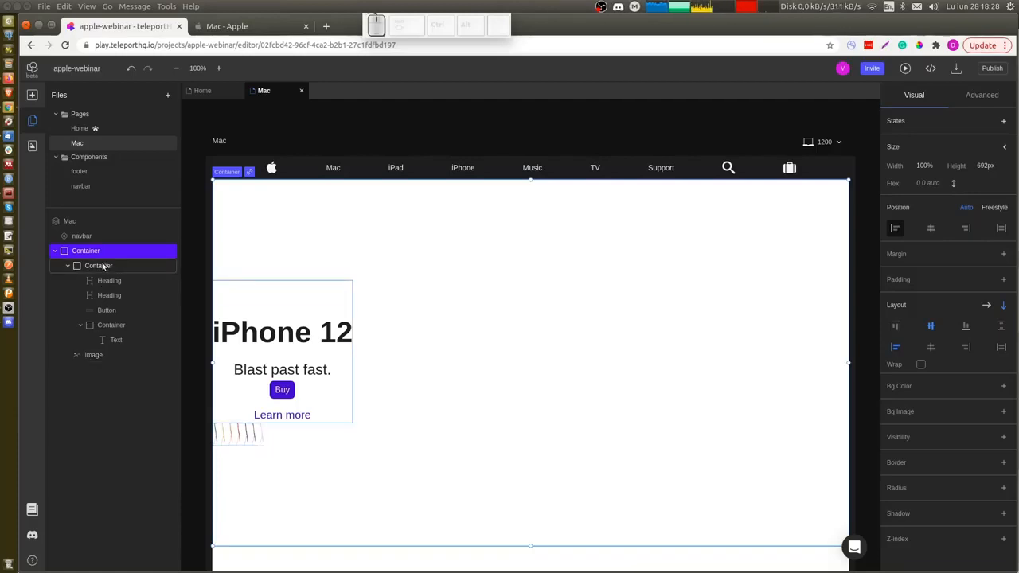
pyautogui.click(100, 355)
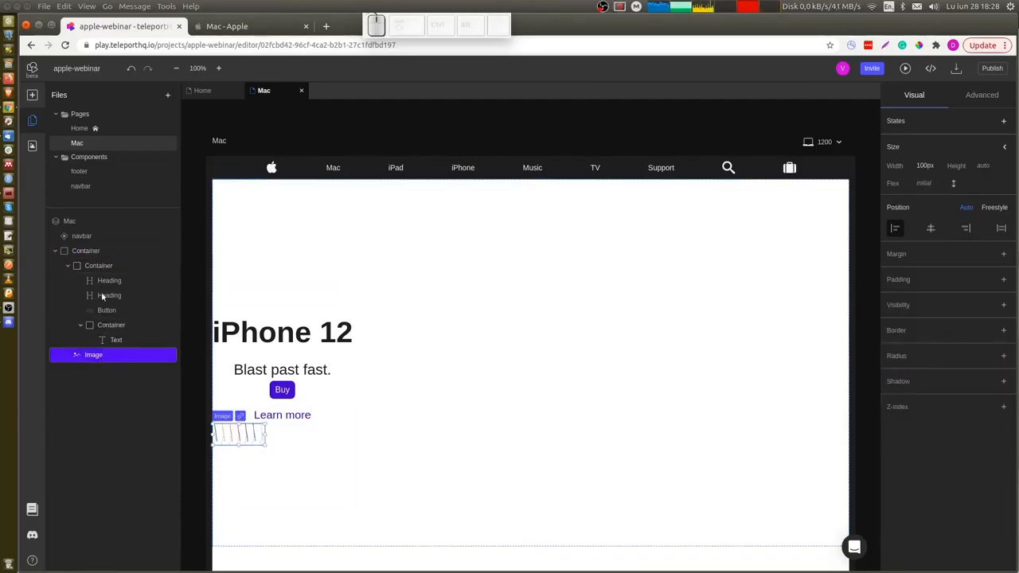
pyautogui.click(98, 253)
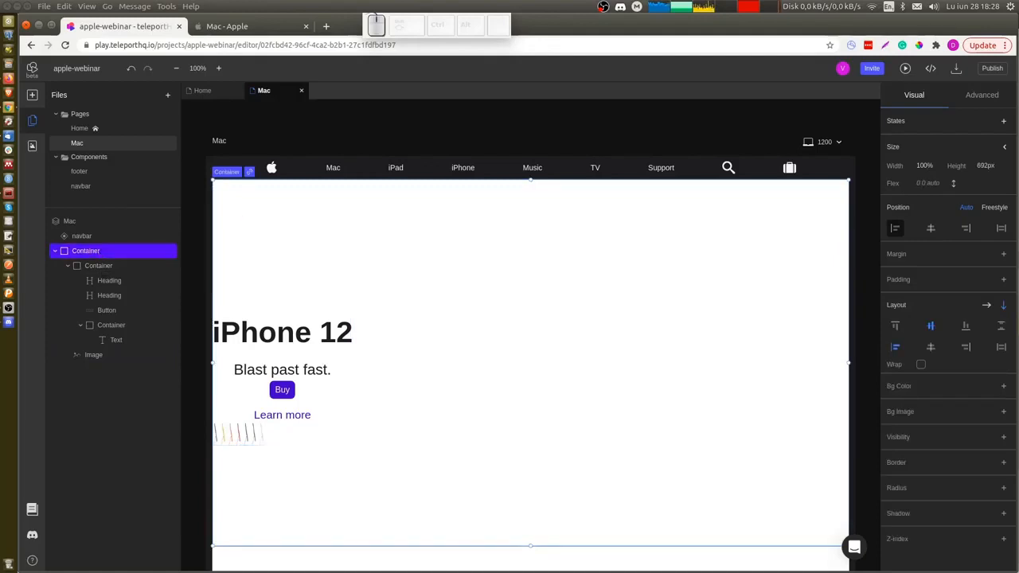
pyautogui.click(928, 346)
# Set the iMac image's width to 600px.
pyautogui.click(531, 442)
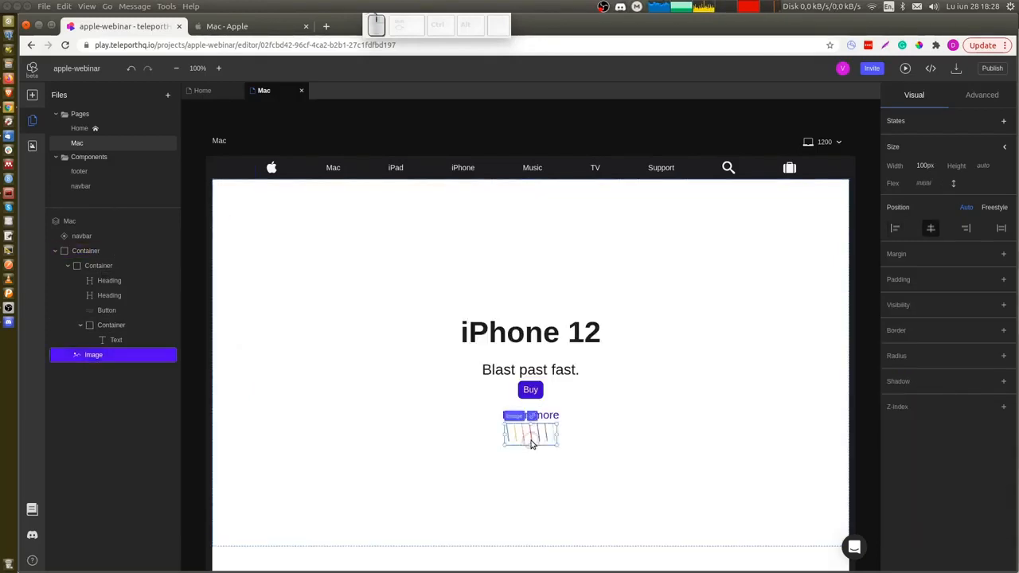
pyautogui.click(934, 168)
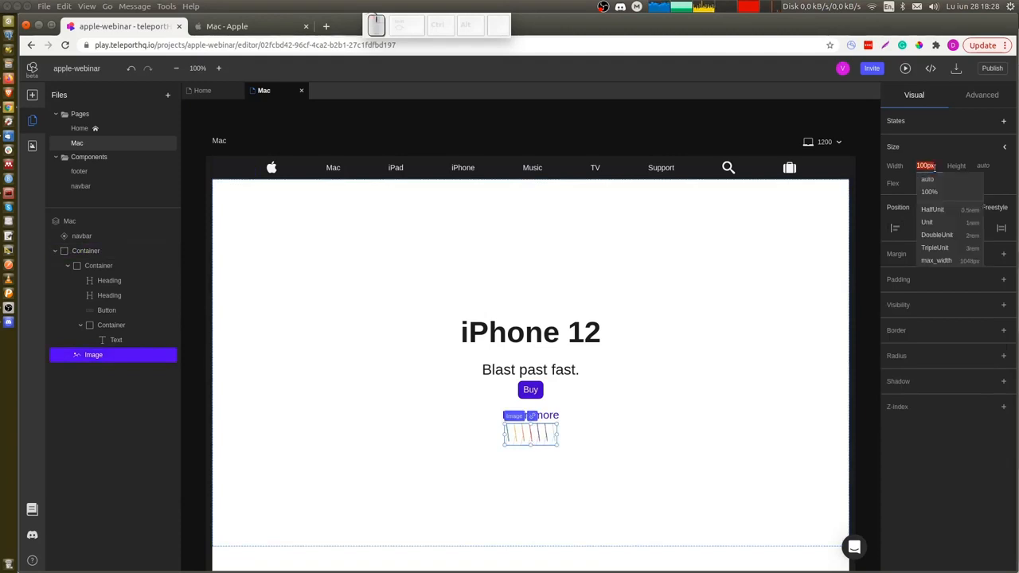
pyautogui.write('600px')
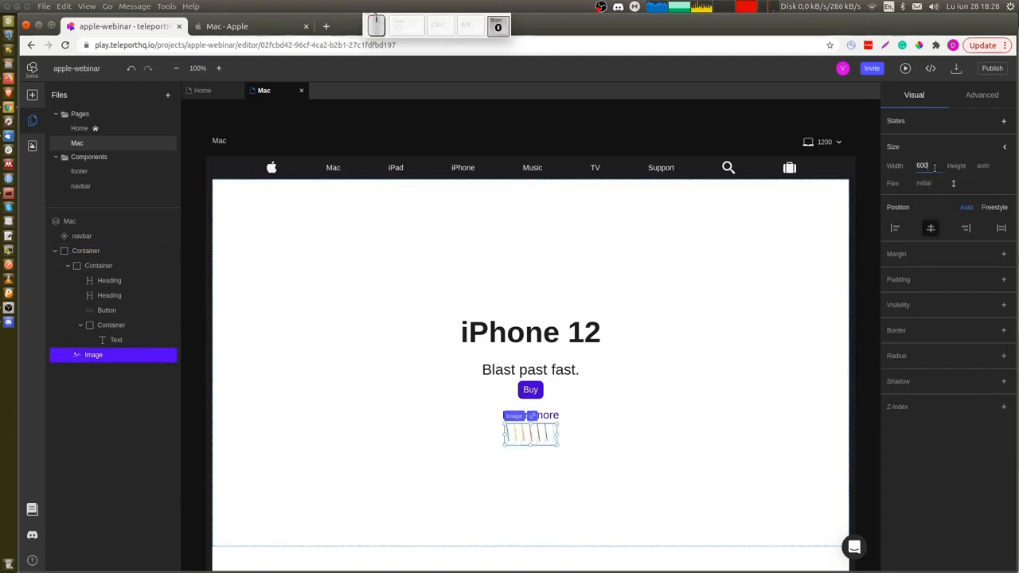
pyautogui.press('Return')
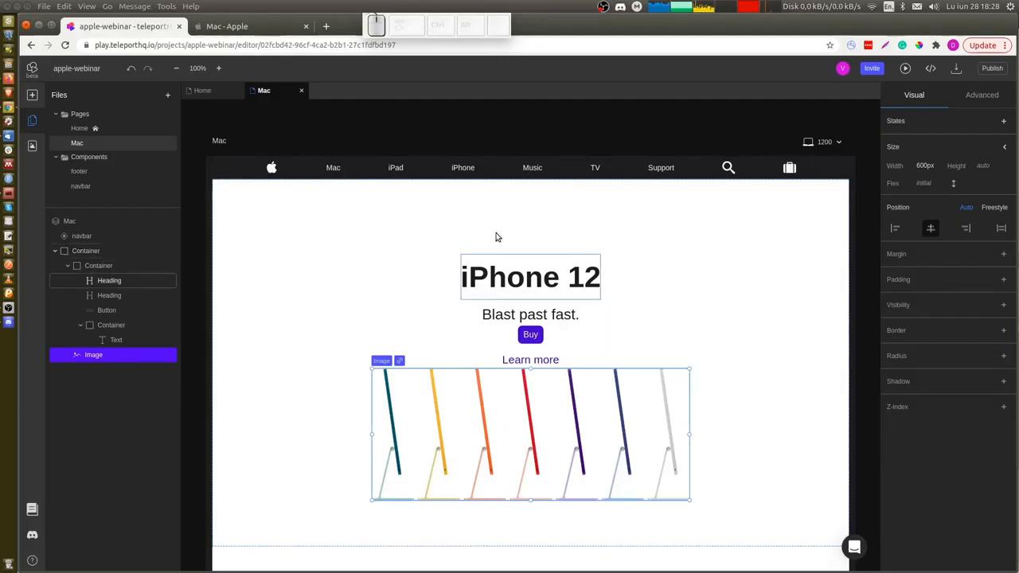
# Compare with the Apple Mac page and change the hero heading text to iMac.
pyautogui.hotkey('ctrl', 'Tab')
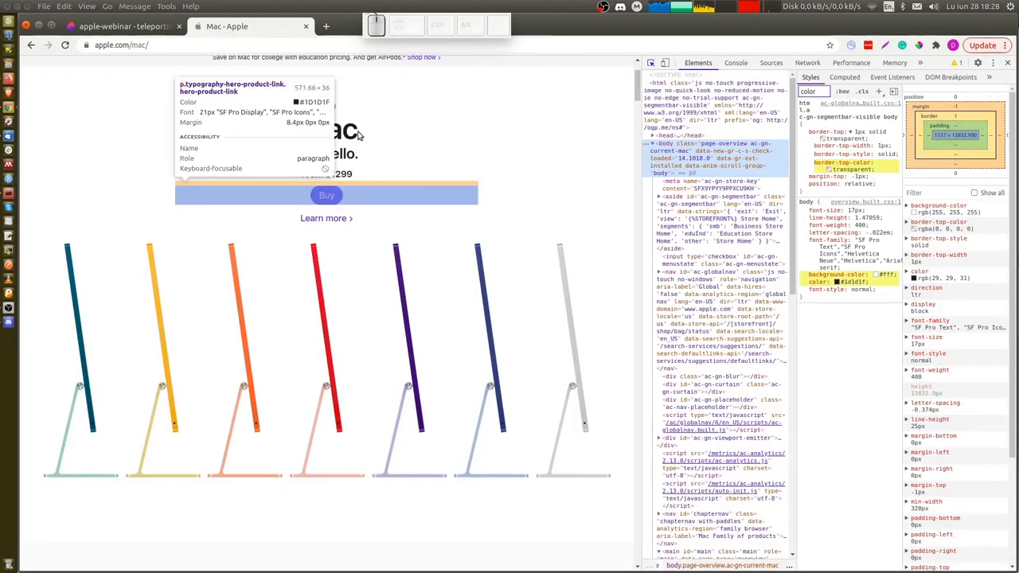
pyautogui.hotkey('ctrl', 'Tab')
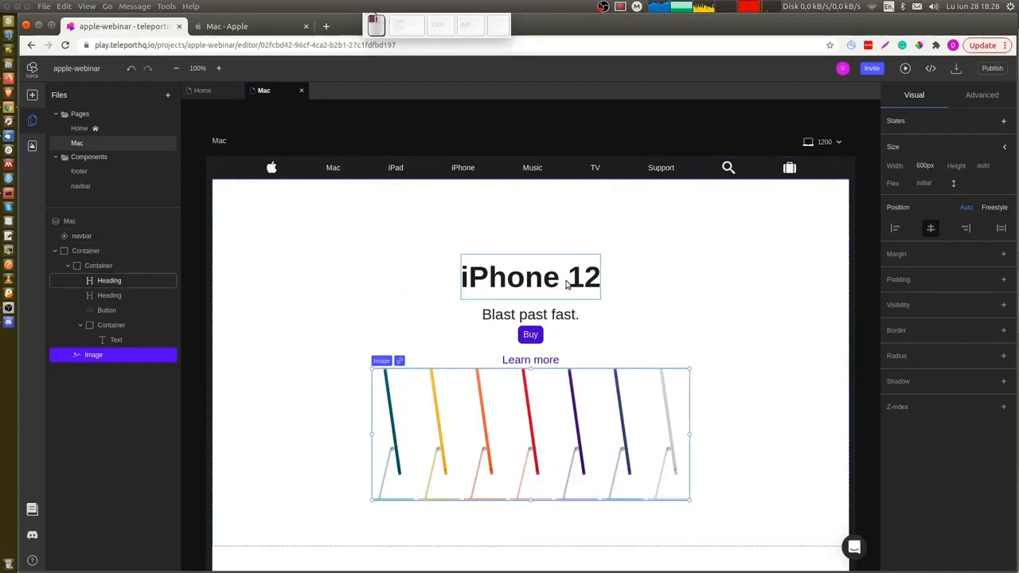
pyautogui.doubleClick(567, 282)
pyautogui.write('iMac')
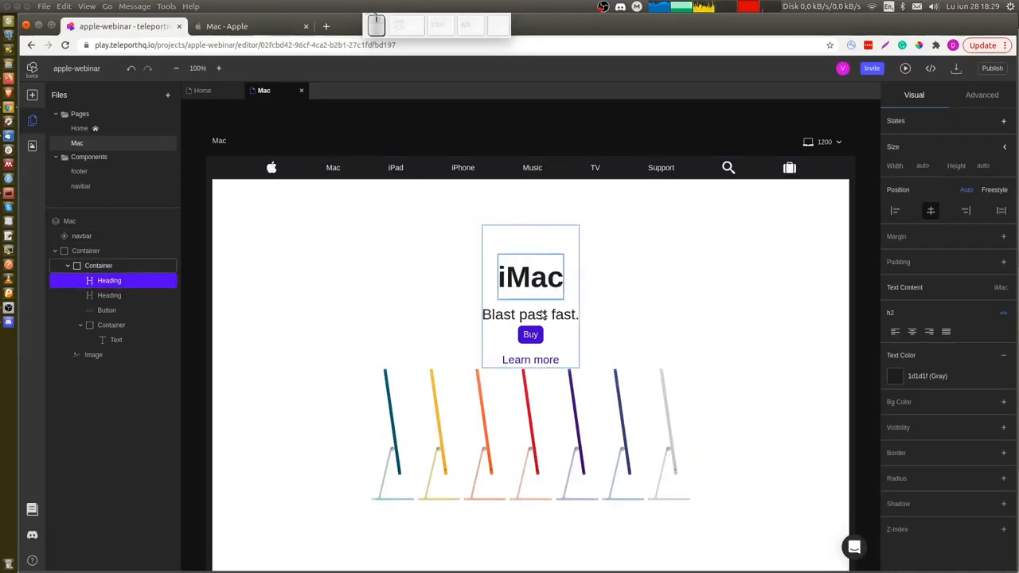
# Change the hero subheading text to Say Hello.
pyautogui.doubleClick(542, 314)
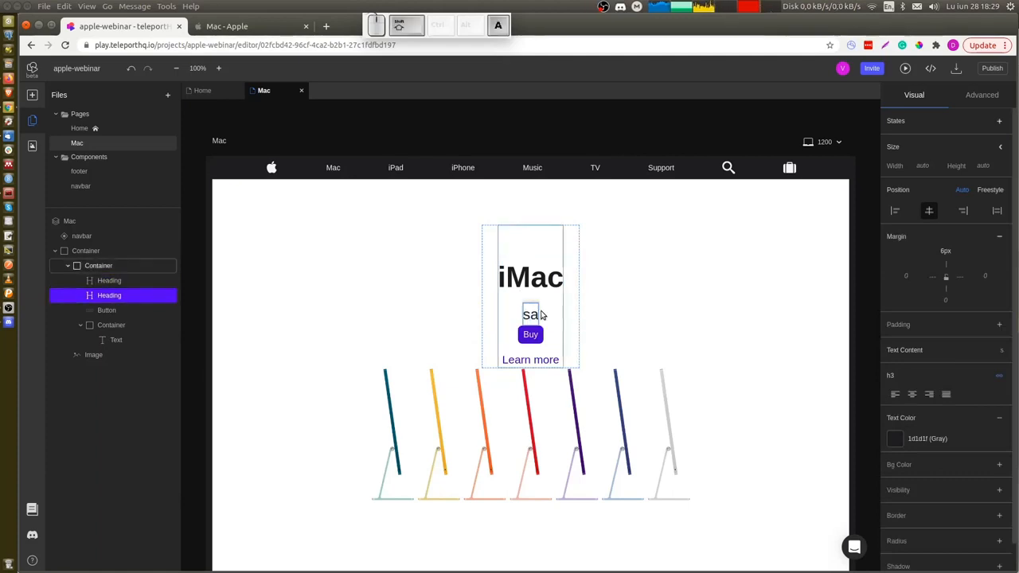
pyautogui.write('say Hello')
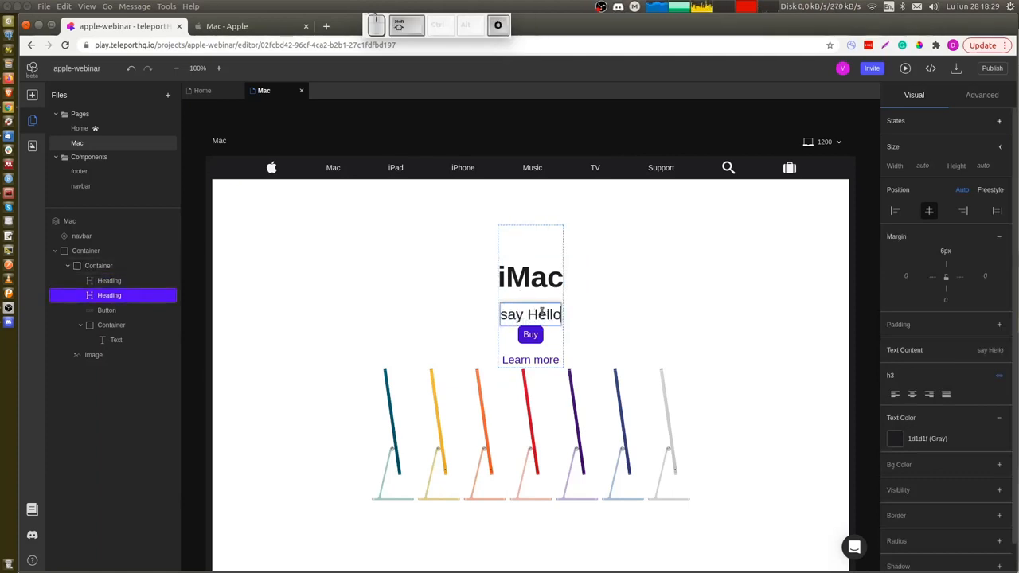
pyautogui.write('.')
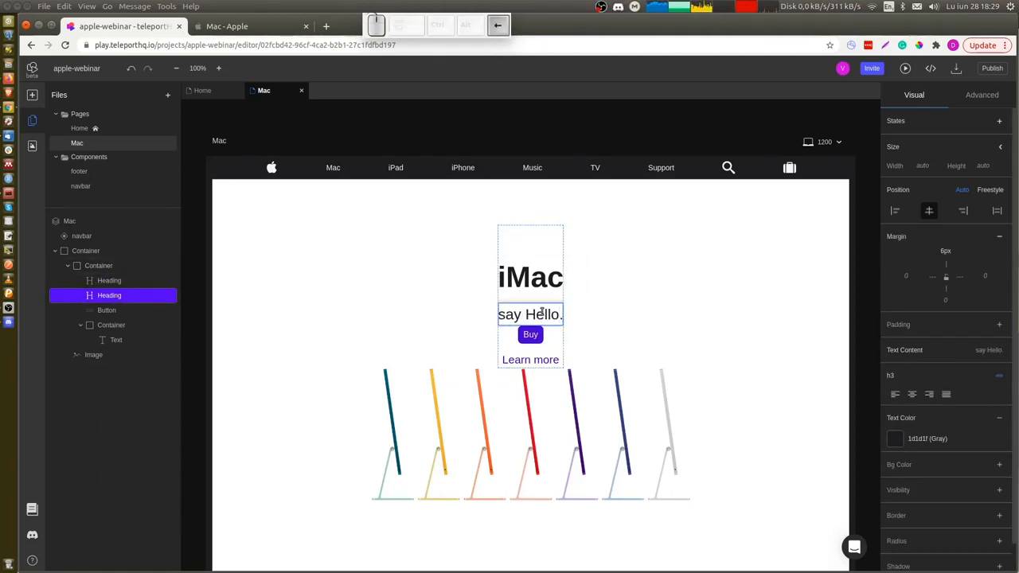
pyautogui.write('S')
pyautogui.press('Delete')
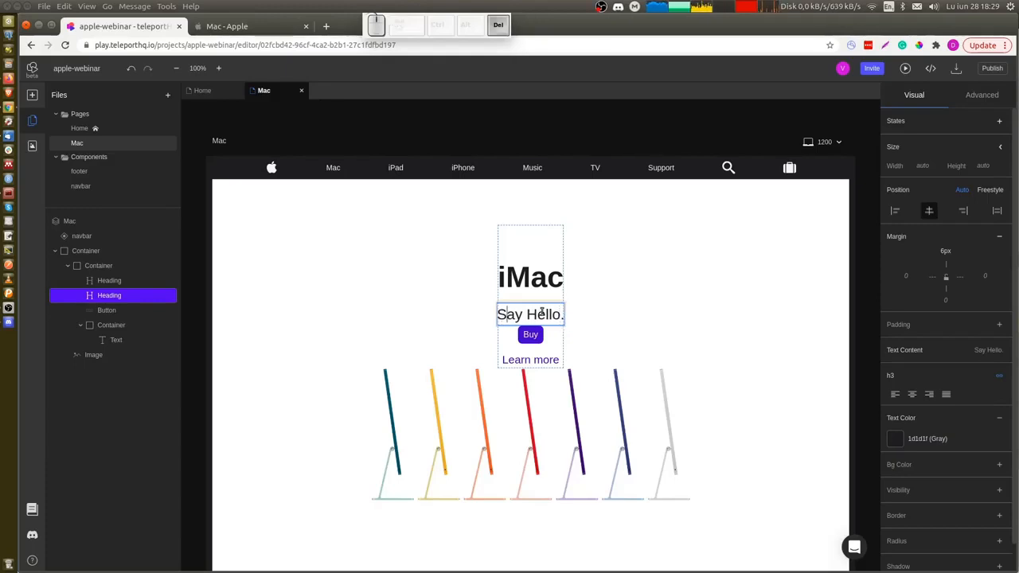
pyautogui.click(581, 335)
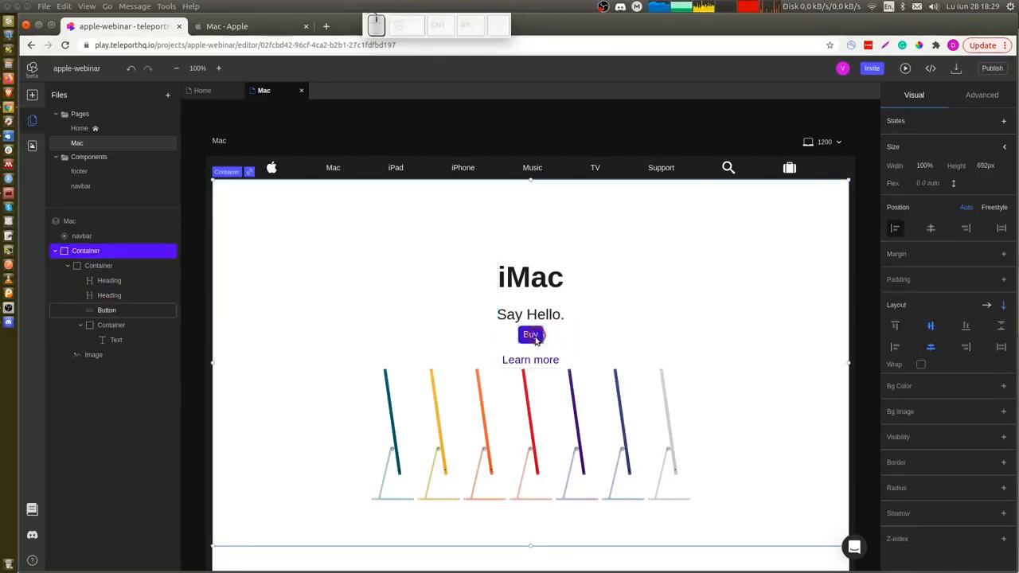
pyautogui.click(530, 334)
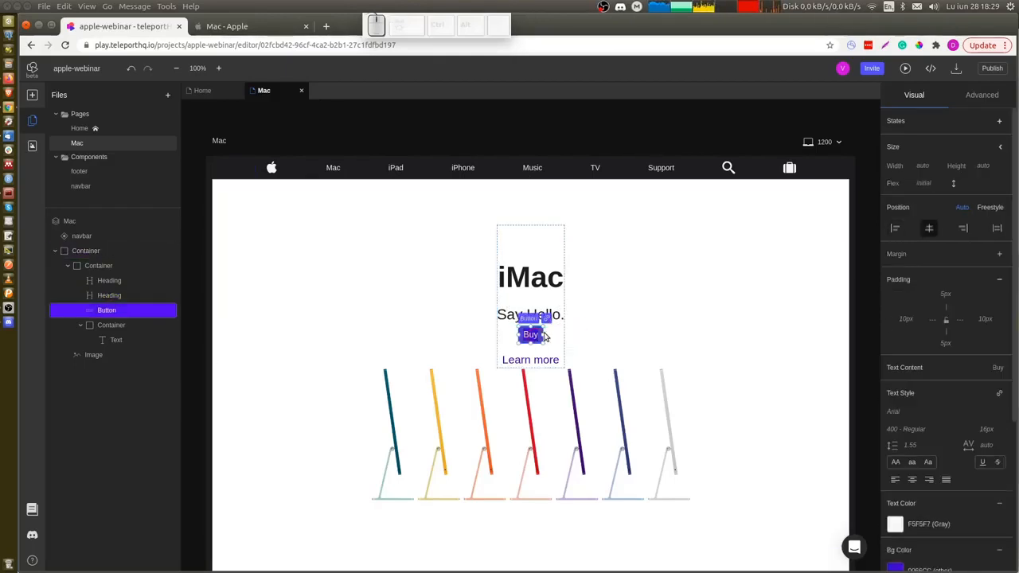
pyautogui.click(945, 293)
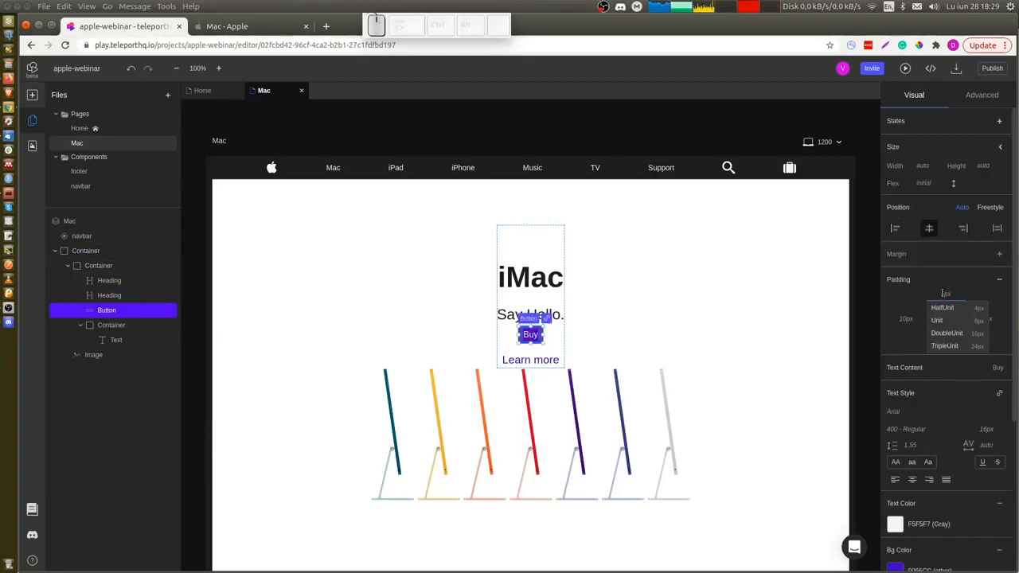
pyautogui.click(999, 254)
pyautogui.click(783, 293)
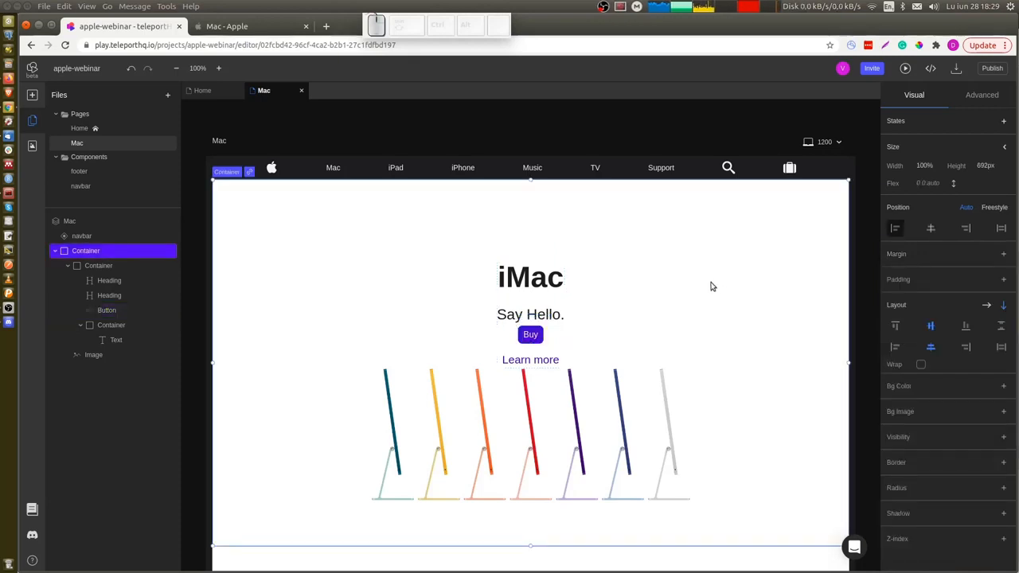
# Open the navbar component for editing and link the Apple logo icon to the Home page.
pyautogui.scroll(-1, 757, 366)
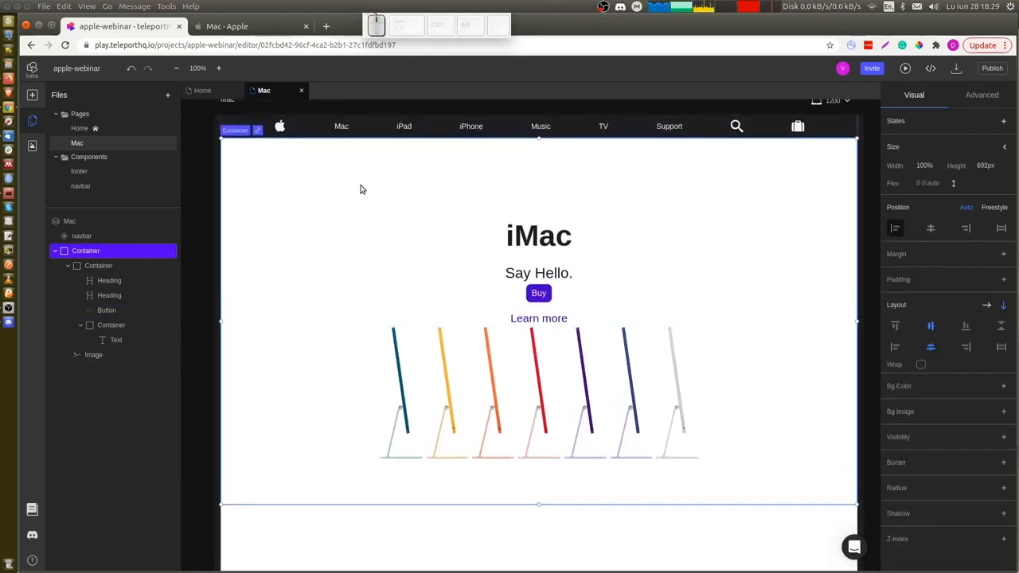
pyautogui.click(280, 128)
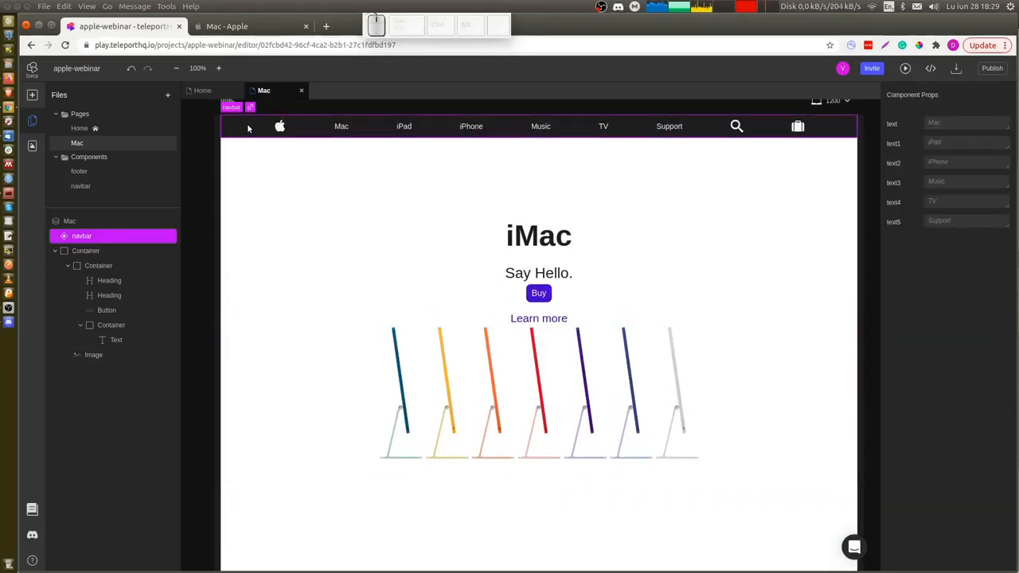
pyautogui.doubleClick(247, 127)
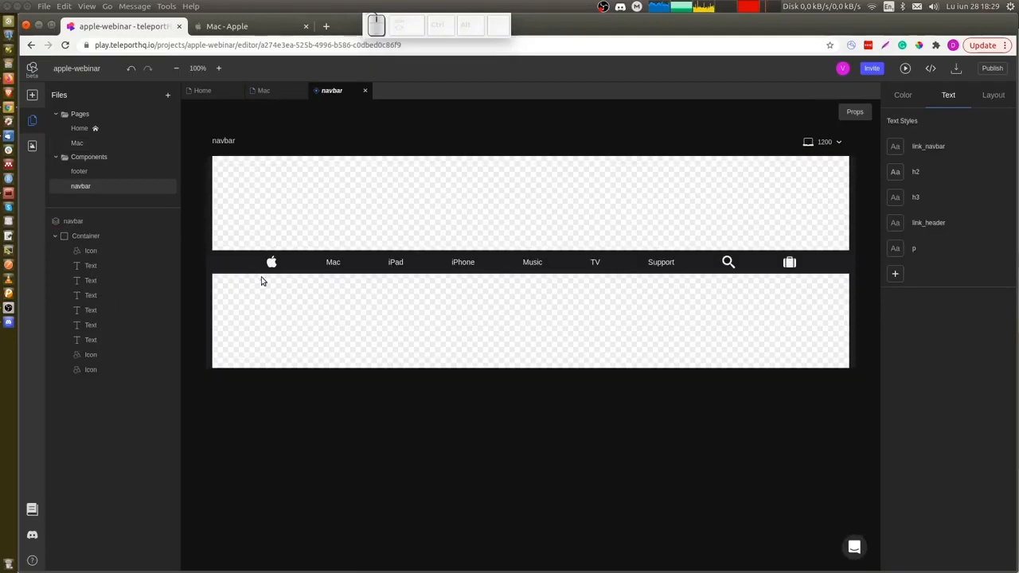
pyautogui.click(271, 263)
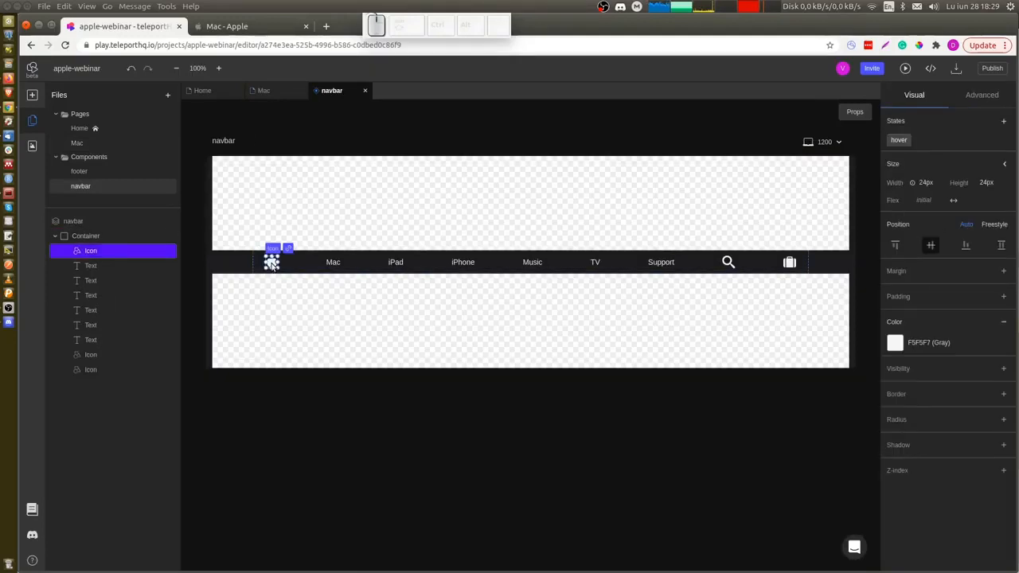
pyautogui.click(288, 249)
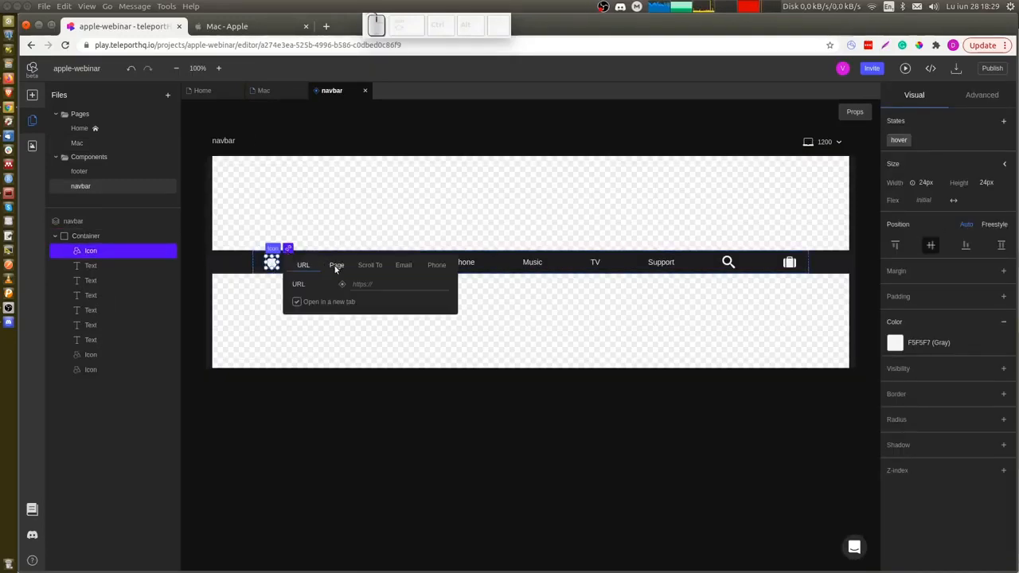
pyautogui.click(335, 266)
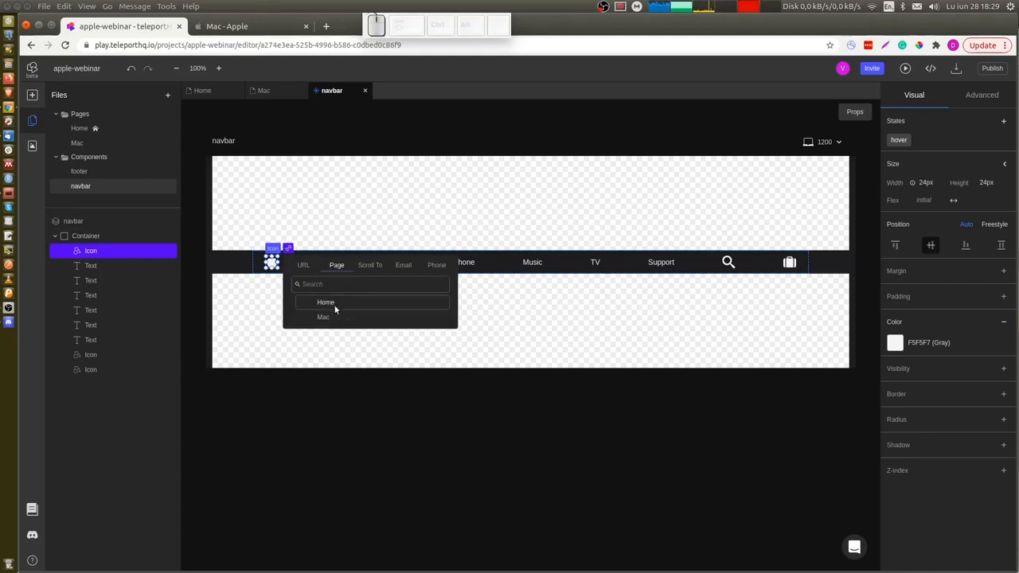
pyautogui.click(325, 302)
# Link the navbar's Mac item to the Mac page.
pyautogui.click(333, 265)
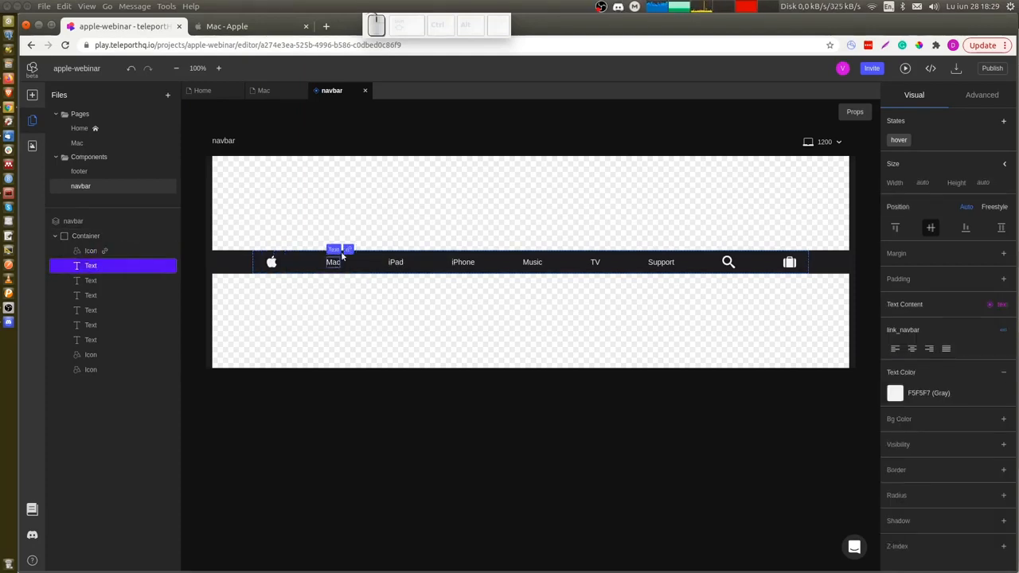
pyautogui.click(348, 250)
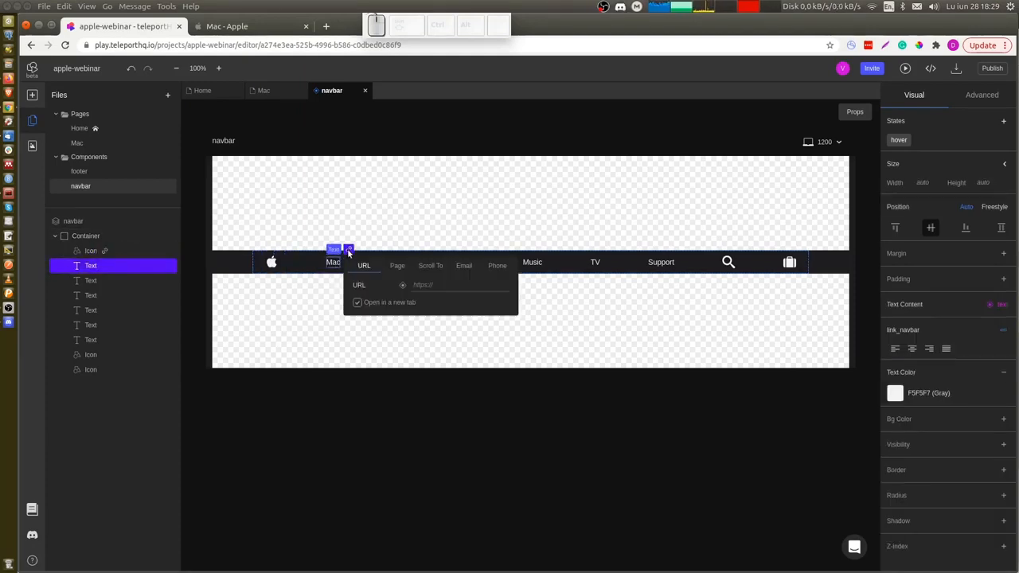
pyautogui.click(399, 272)
pyautogui.click(395, 318)
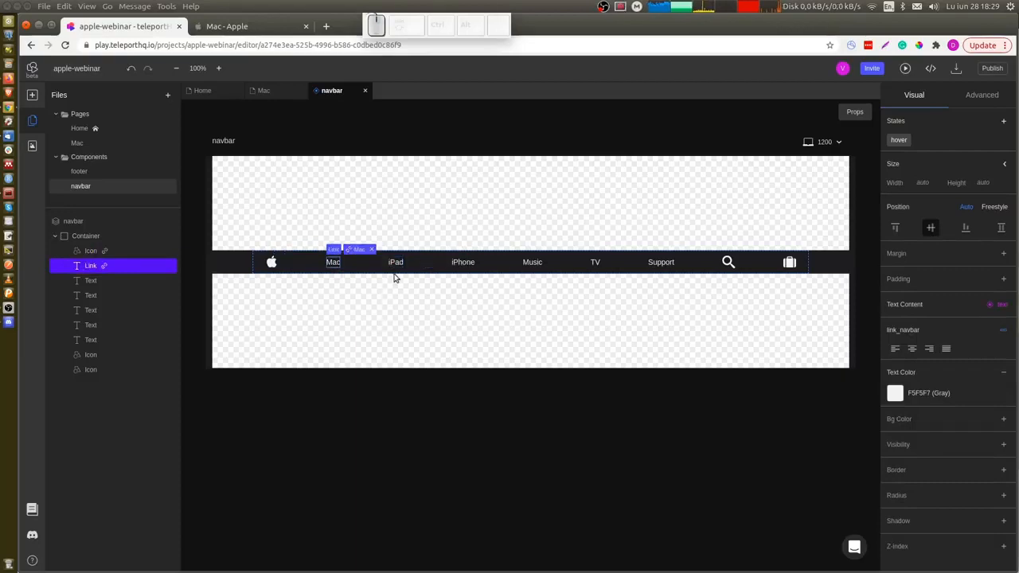
# Link the navbar's iPad and iPhone items to the Mac page.
pyautogui.click(394, 262)
pyautogui.click(411, 250)
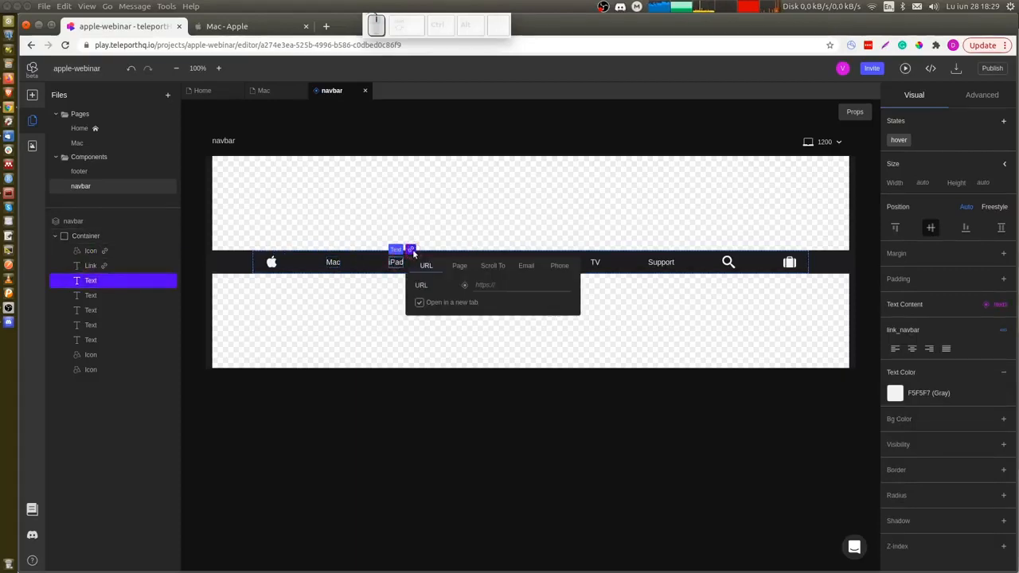
pyautogui.click(458, 265)
pyautogui.click(473, 318)
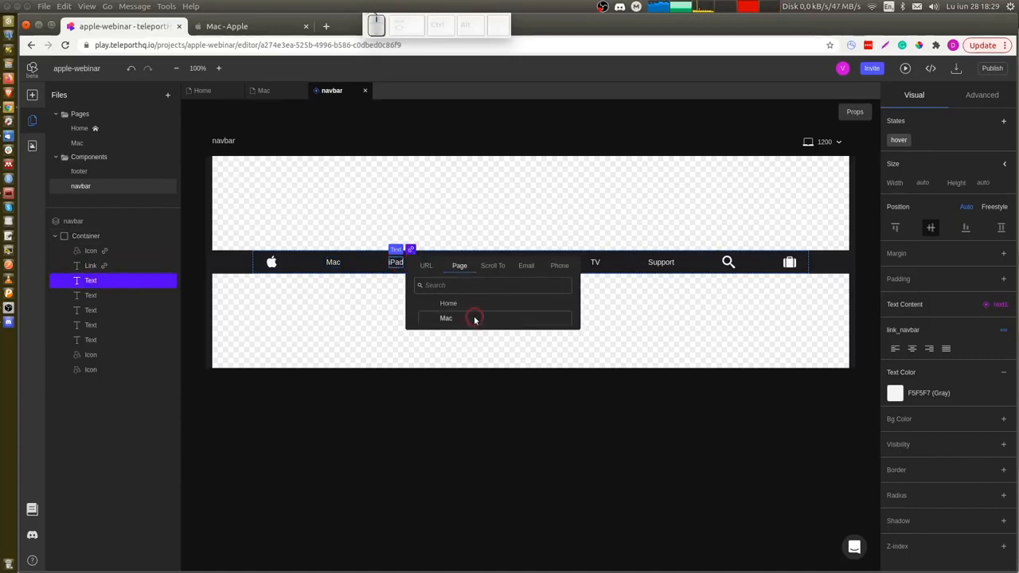
pyautogui.click(464, 264)
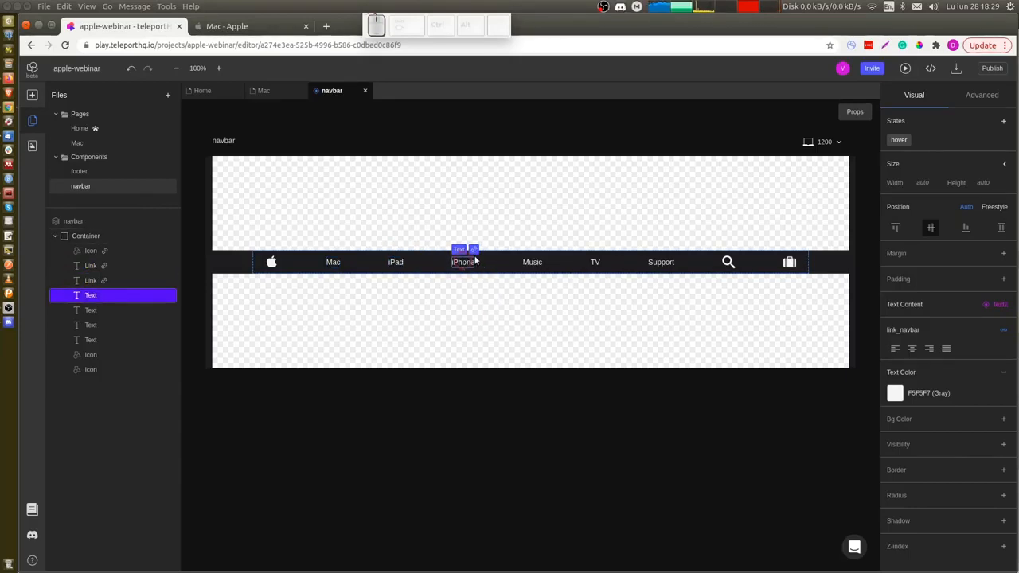
pyautogui.click(473, 250)
pyautogui.click(520, 267)
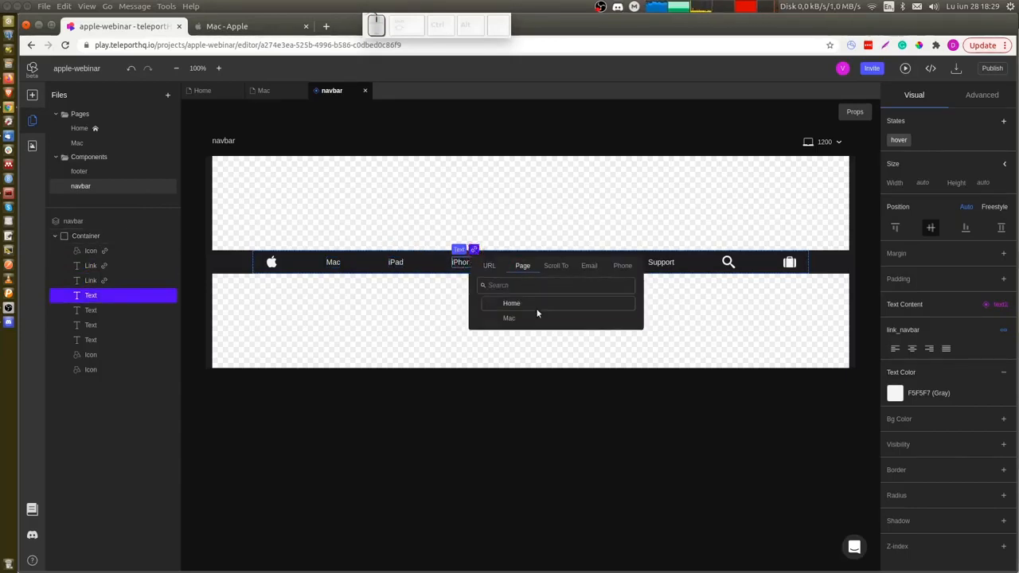
pyautogui.click(519, 318)
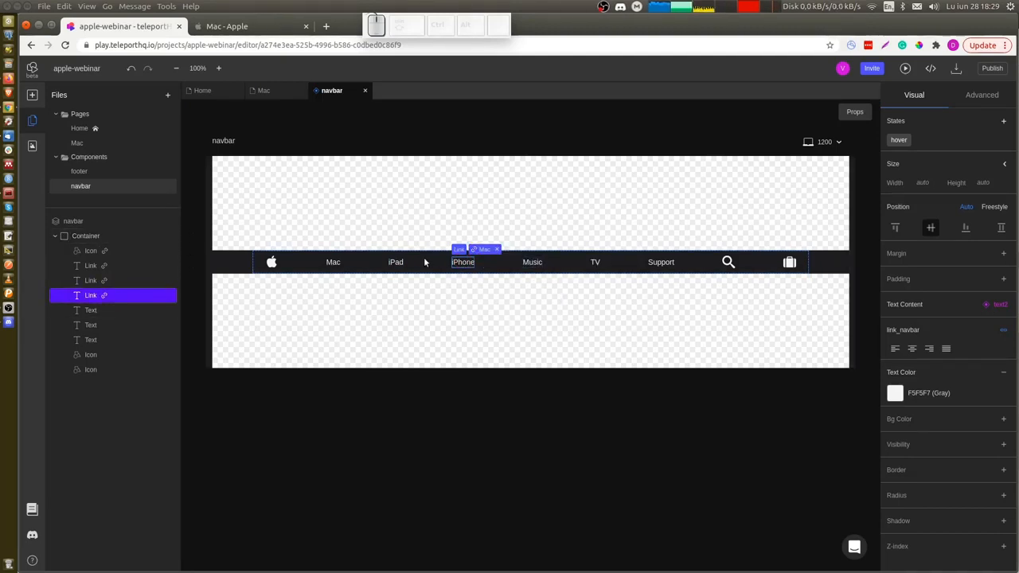
# Open the Home page and scroll through its iPhone hero sections.
pyautogui.click(78, 127)
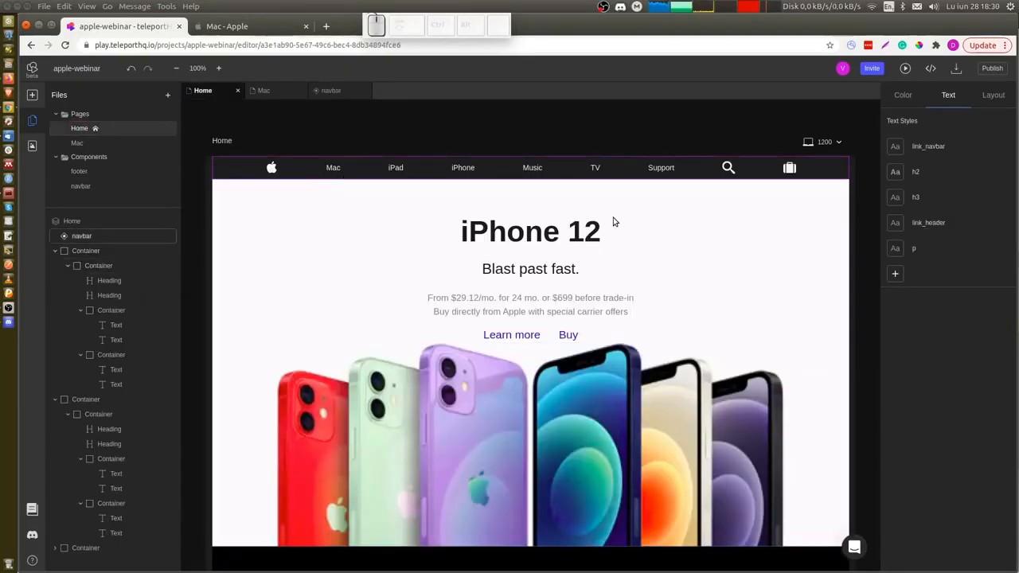
pyautogui.scroll(-1, 794, 292)
pyautogui.scroll(-10, 795, 292)
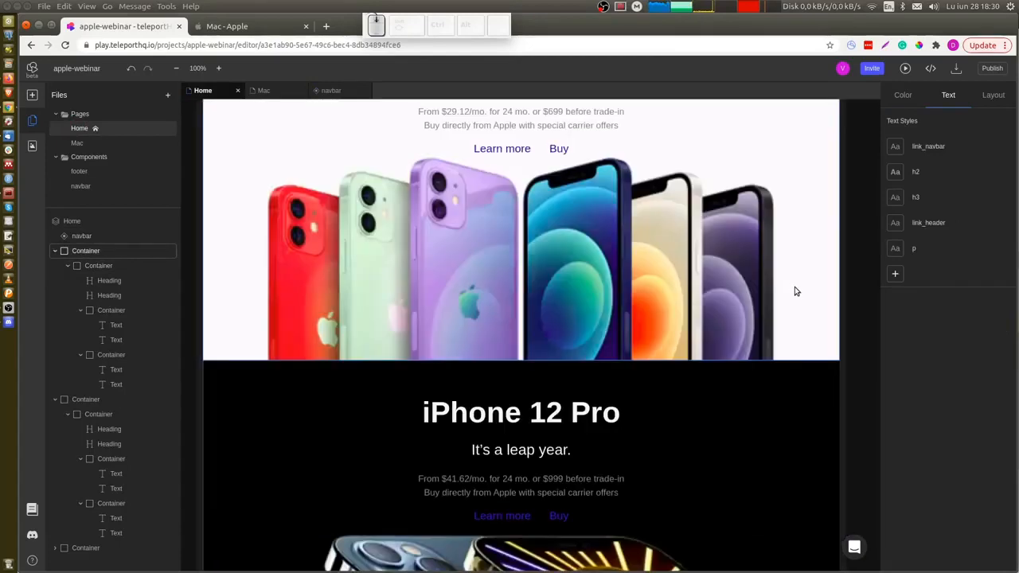
# Add the footer component to the bottom of the Home page, below the fine-print text section.
pyautogui.scroll(-5, 794, 291)
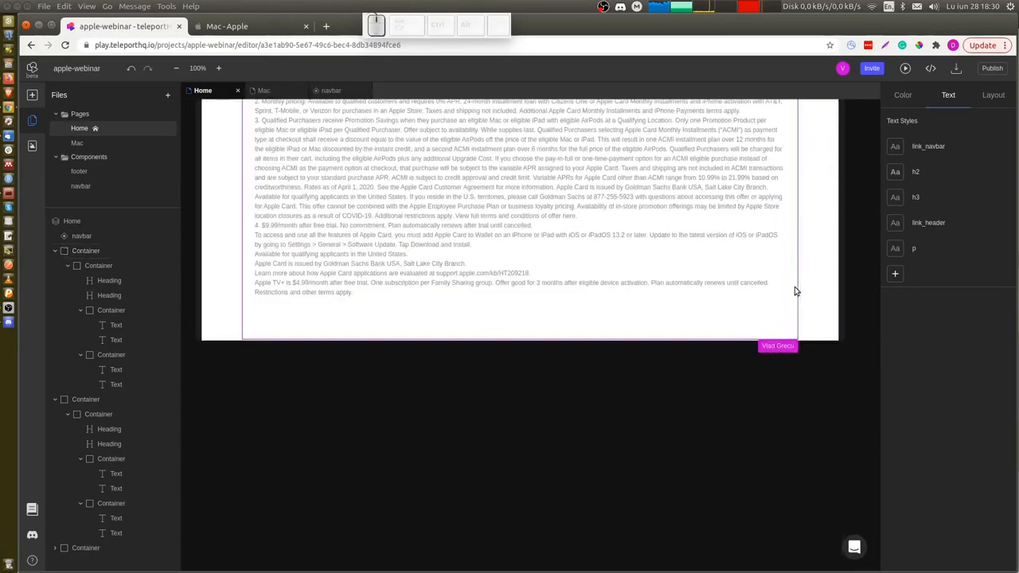
pyautogui.scroll(2, 795, 291)
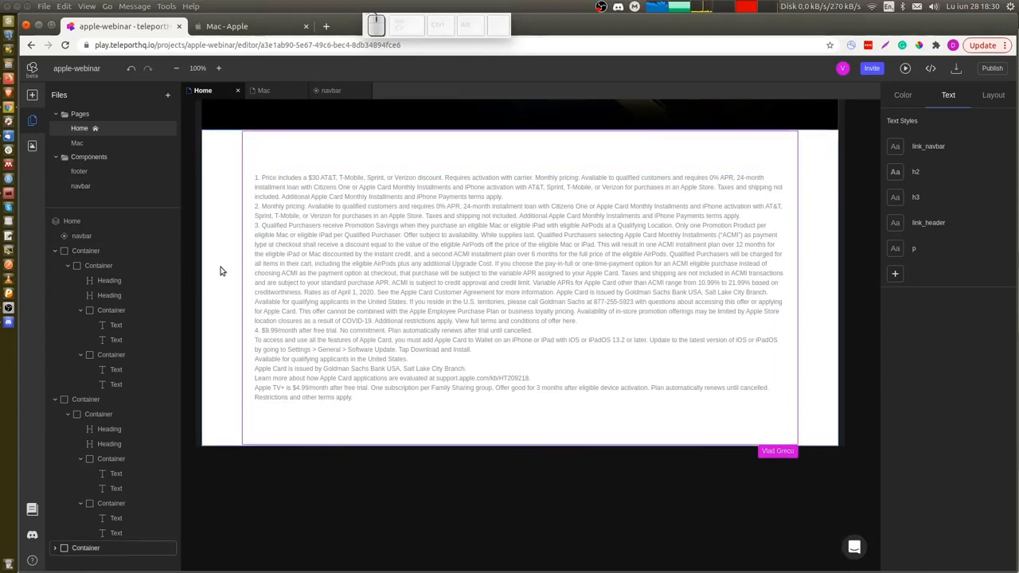
pyautogui.scroll(-1, 222, 272)
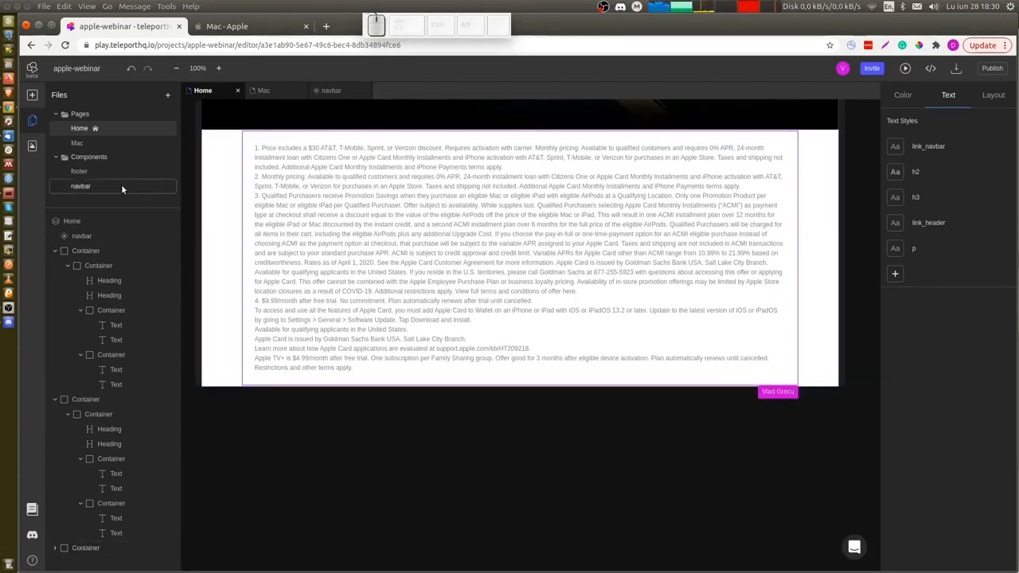
pyautogui.moveTo(77, 173); pyautogui.dragTo(283, 390)
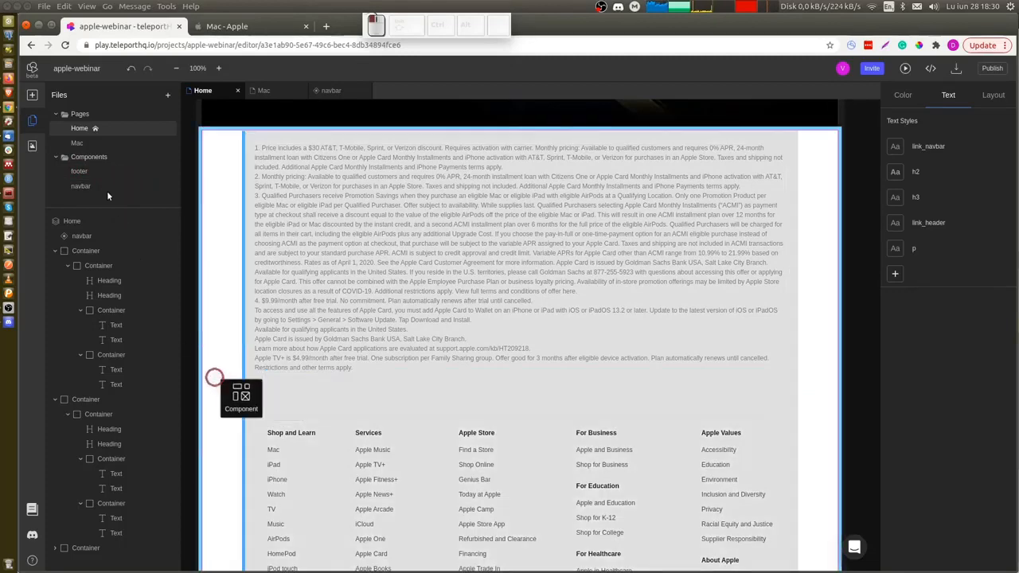
# Open the footer component from the Home page canvas to inspect its contents.
pyautogui.doubleClick(286, 393)
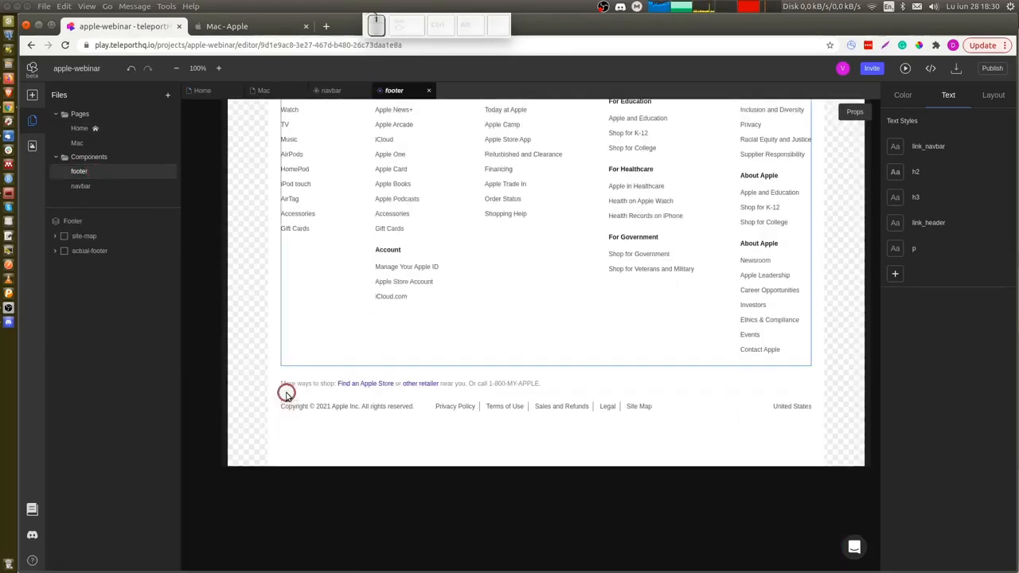
pyautogui.scroll(3, 494, 279)
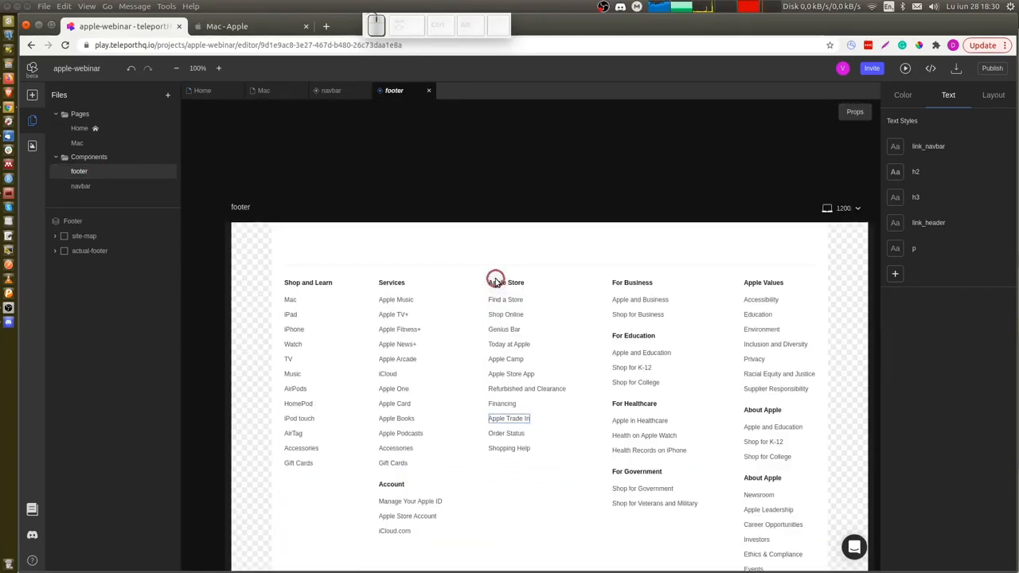
# Switch to the Mac page and add the footer component below the iMac image.
pyautogui.click(264, 89)
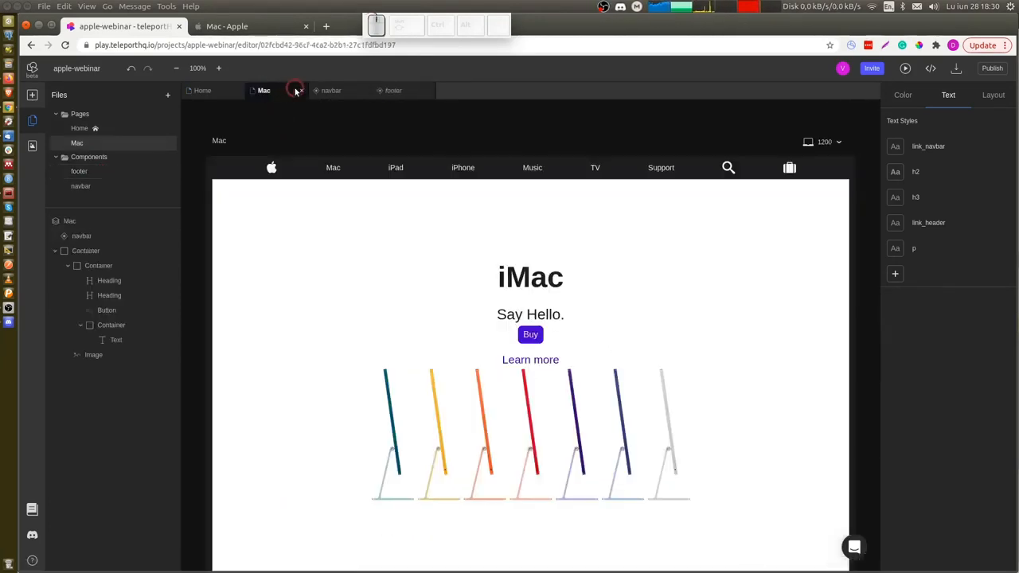
pyautogui.scroll(-5, 299, 307)
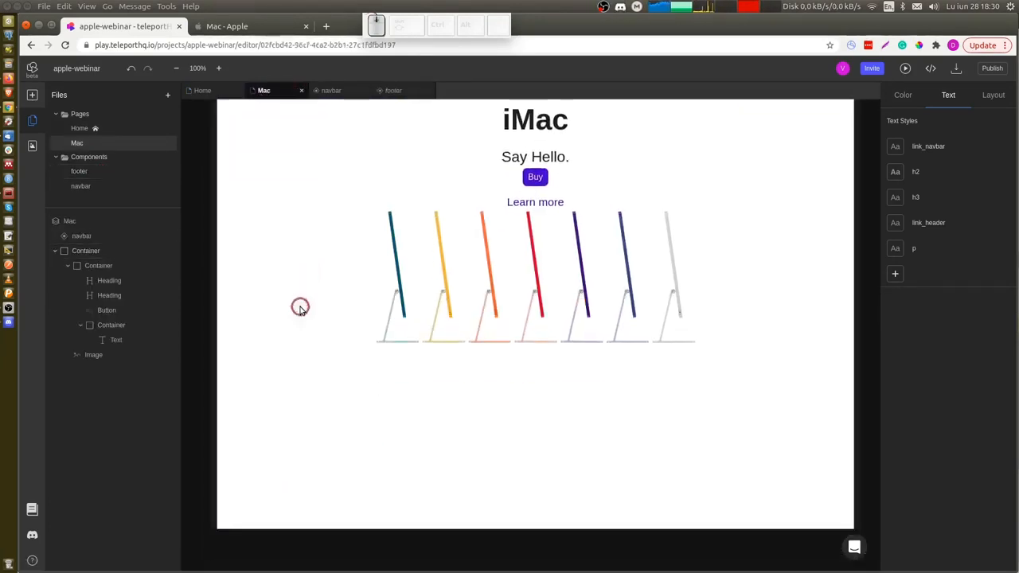
pyautogui.scroll(3, 299, 307)
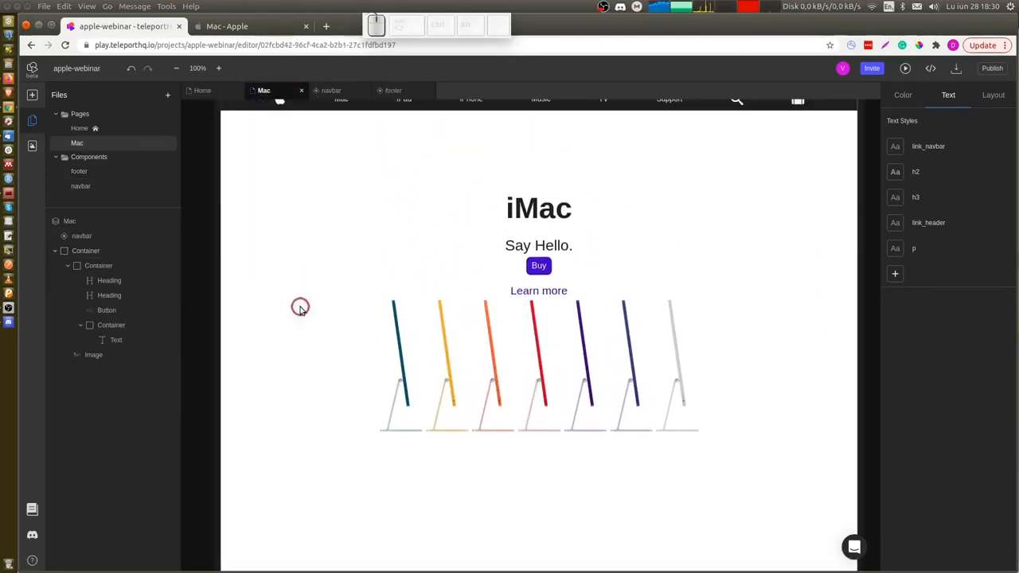
pyautogui.moveTo(77, 173); pyautogui.dragTo(424, 493)
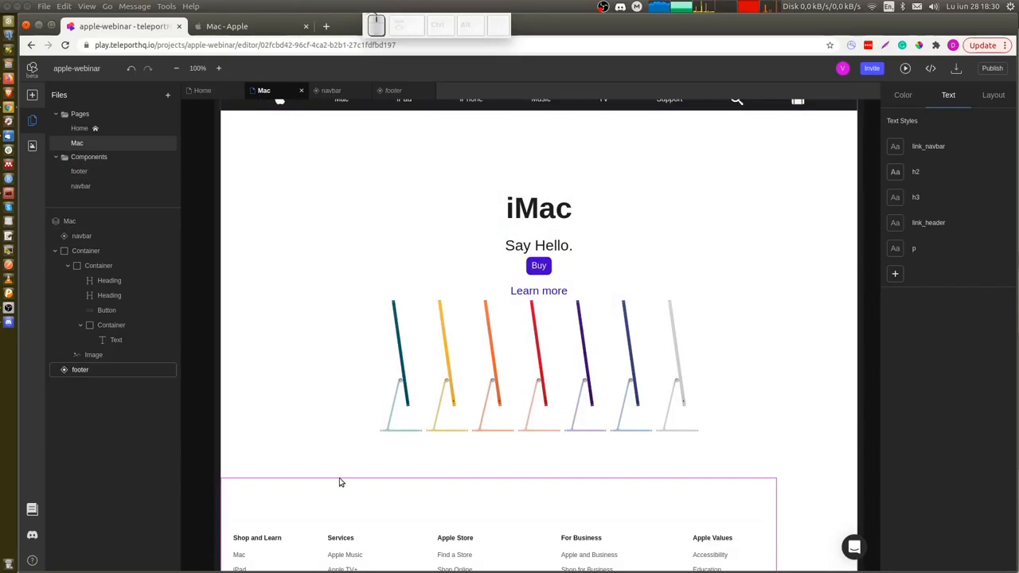
# Select the Mac page root and center its content horizontally using the layout alignment options.
pyautogui.scroll(-5, 340, 482)
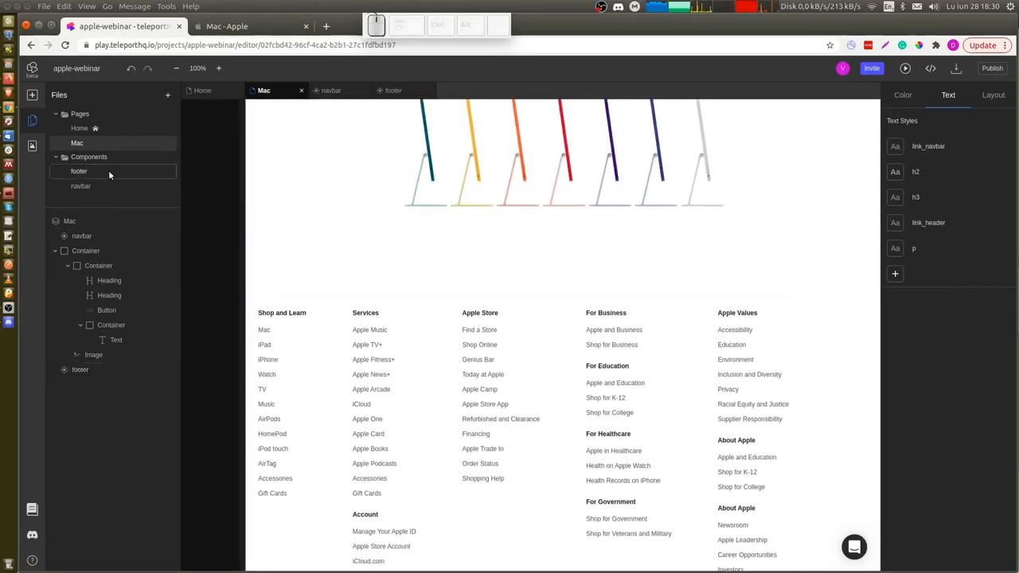
pyautogui.click(131, 141)
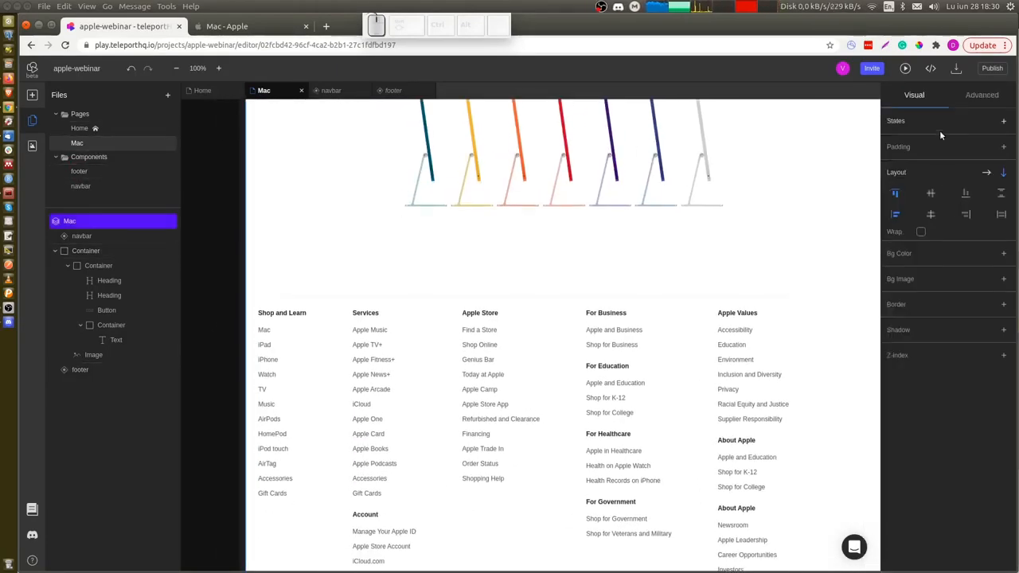
pyautogui.click(937, 216)
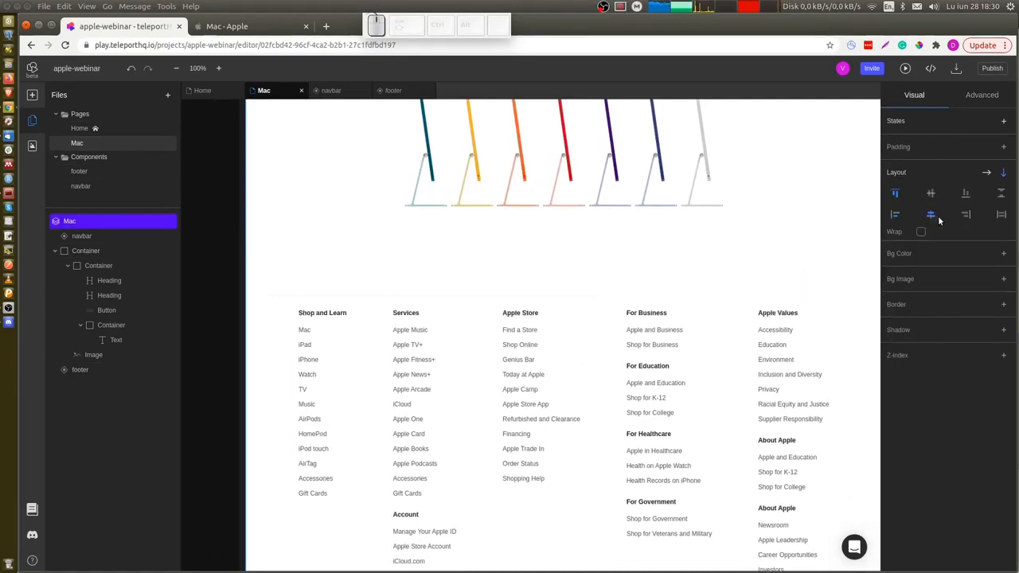
# Open a live preview of the Mac page.
pyautogui.scroll(5, 640, 227)
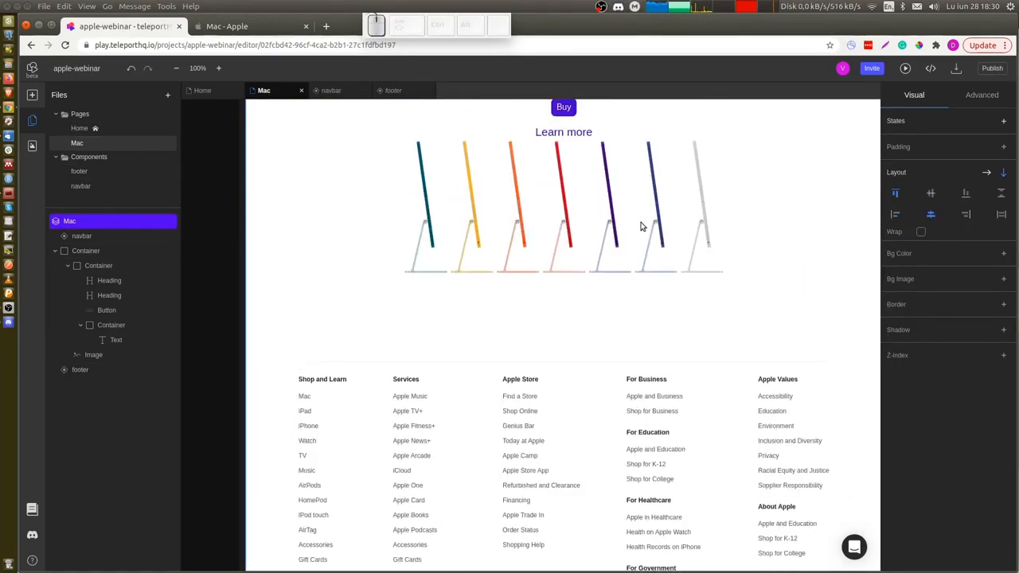
pyautogui.scroll(-3, 641, 227)
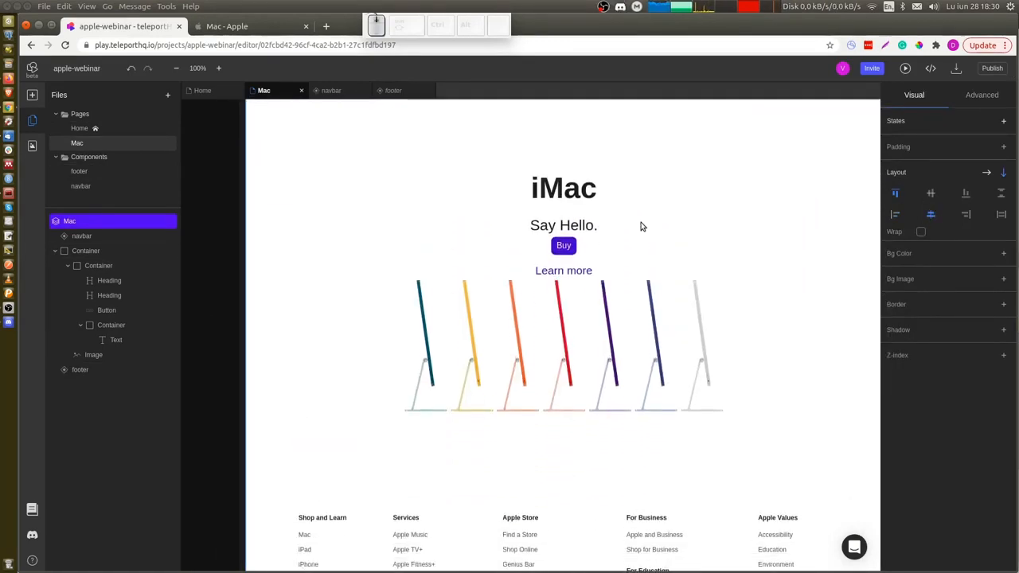
pyautogui.scroll(2, 641, 227)
pyautogui.scroll(3, 641, 227)
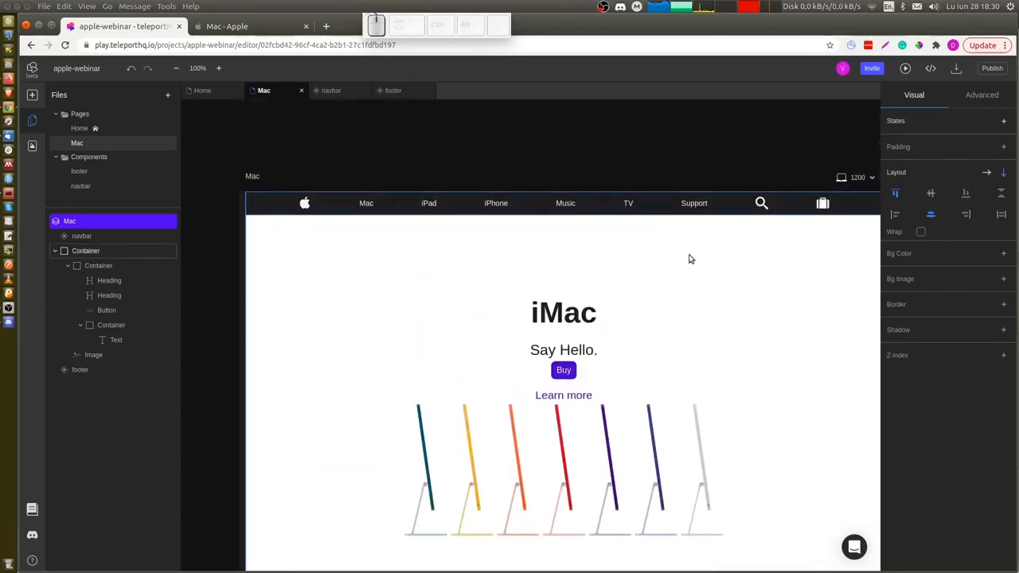
pyautogui.click(907, 69)
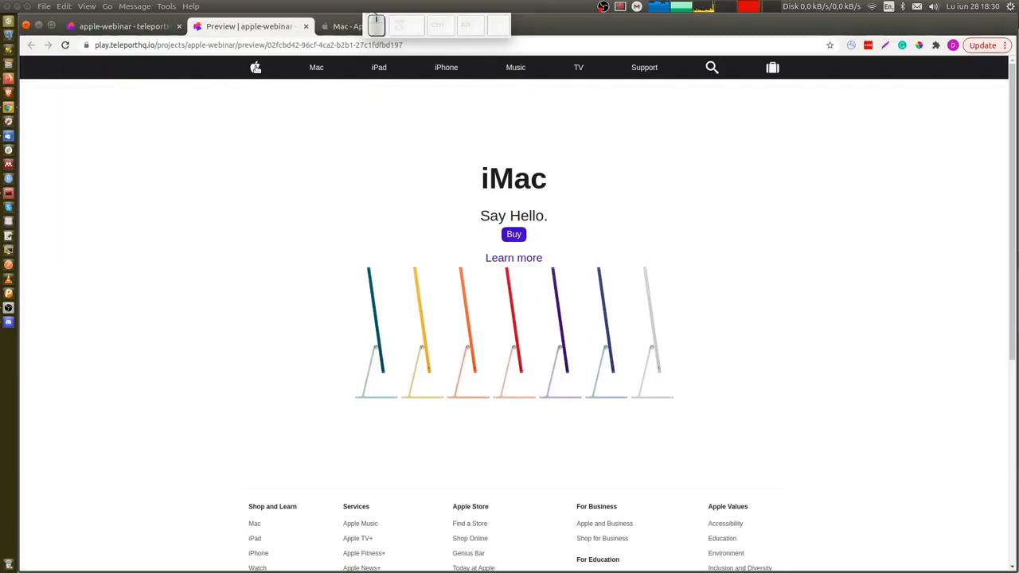
# Follow the navbar's Apple logo link to the Home page preview and scroll through its sections and footer.
pyautogui.click(256, 67)
pyautogui.scroll(-2, 196, 181)
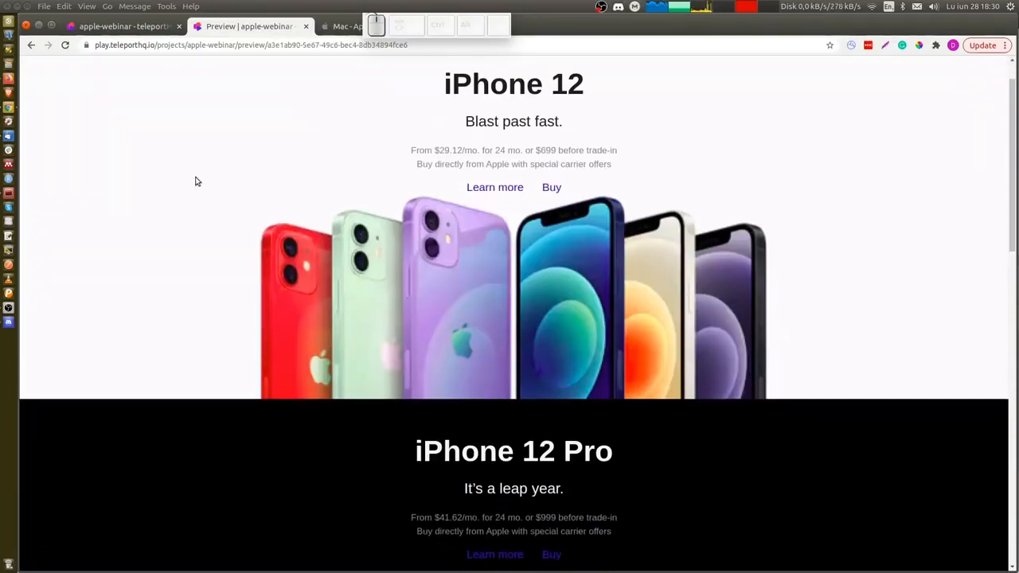
pyautogui.scroll(-2, 196, 181)
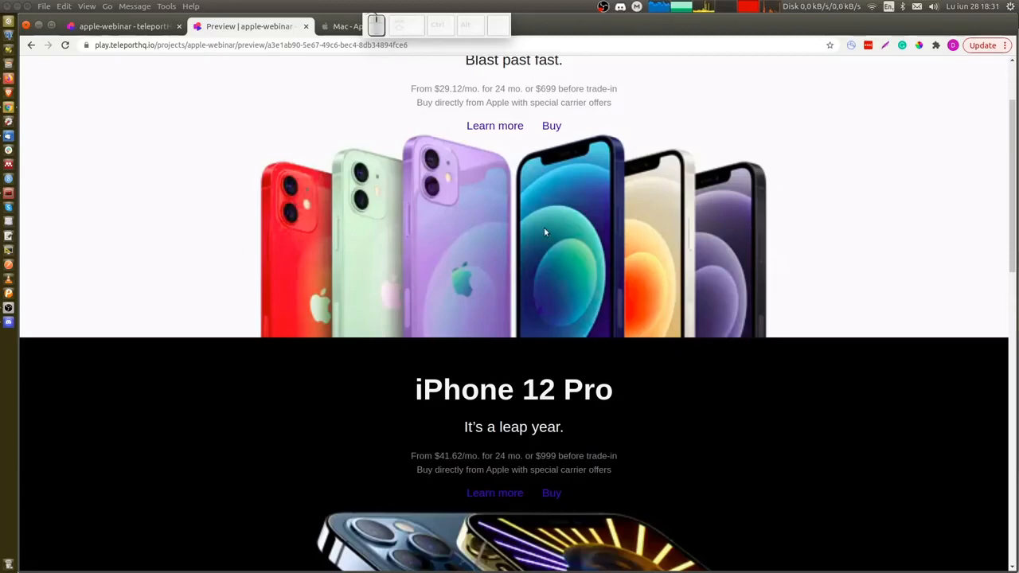
pyautogui.scroll(-10, 166, 277)
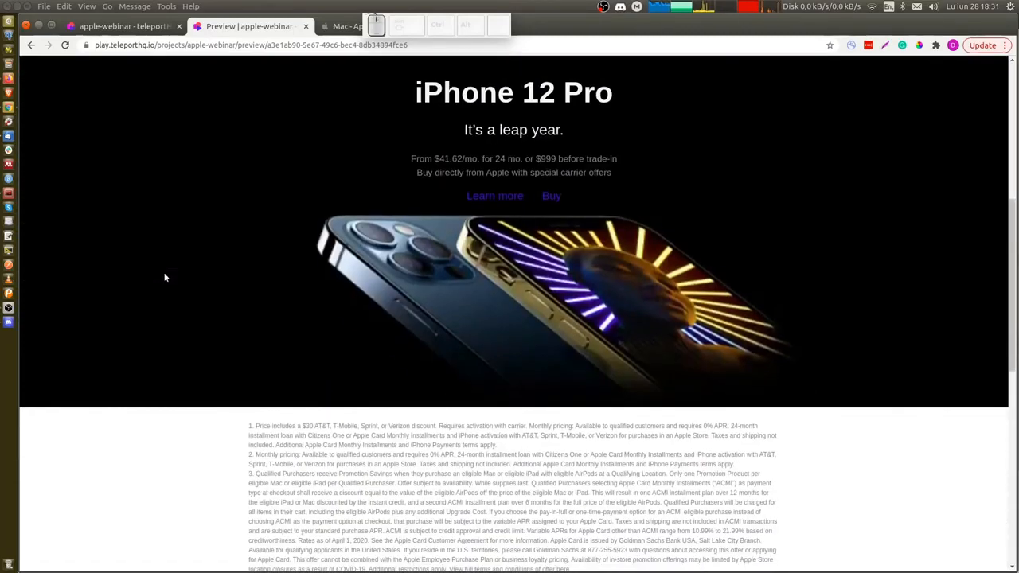
pyautogui.scroll(-4, 165, 277)
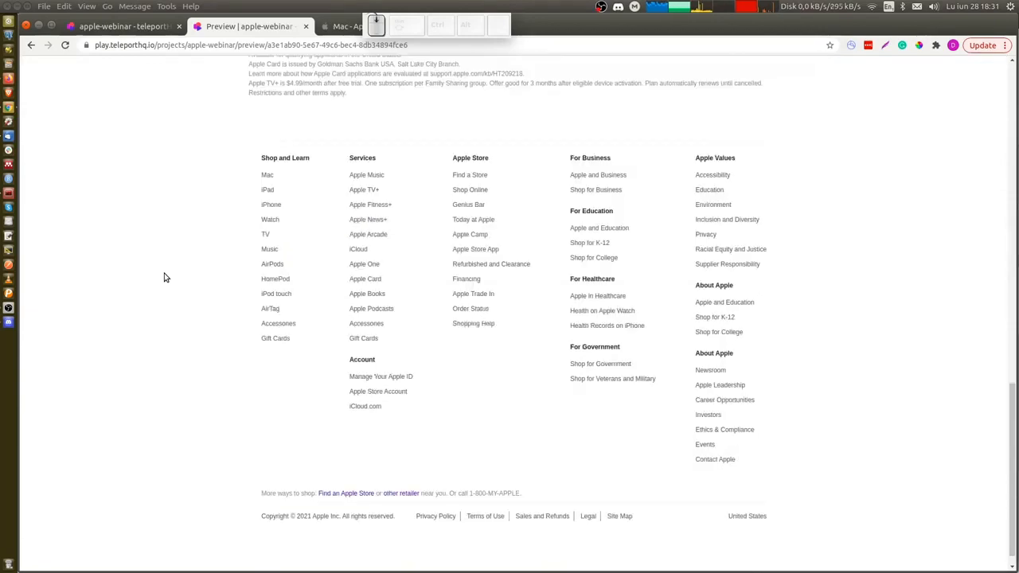
pyautogui.scroll(7, 166, 277)
pyautogui.scroll(5, 166, 277)
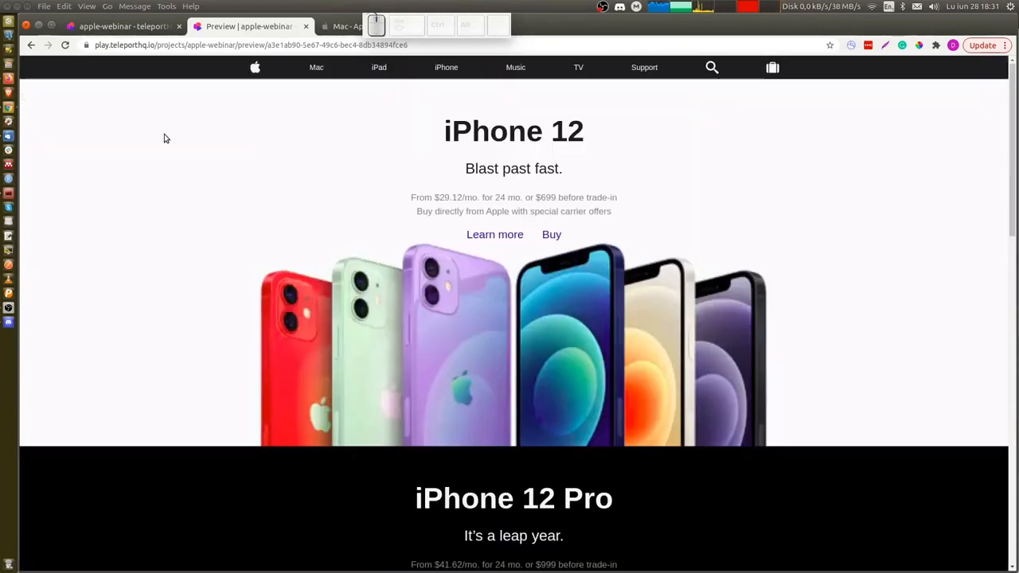
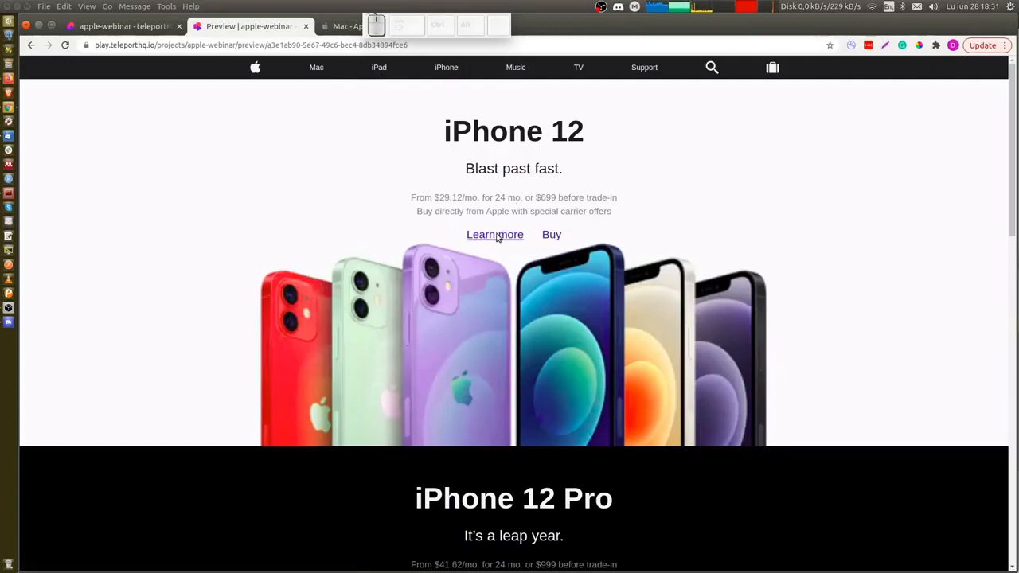
# Scroll the Home preview and follow the navbar's Mac link to the Mac page preview.
pyautogui.scroll(-5, 500, 232)
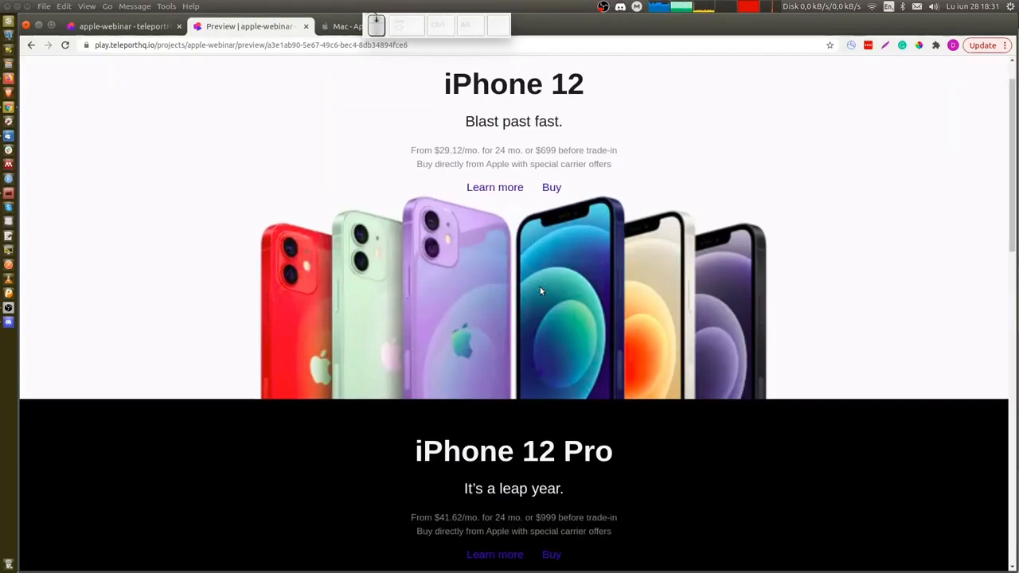
pyautogui.scroll(5, 313, 130)
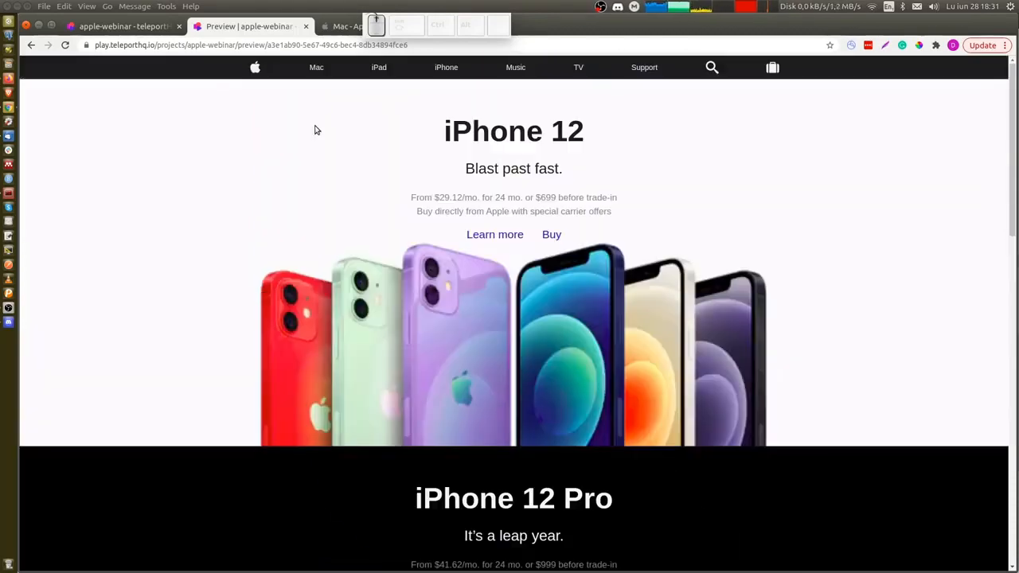
pyautogui.click(318, 70)
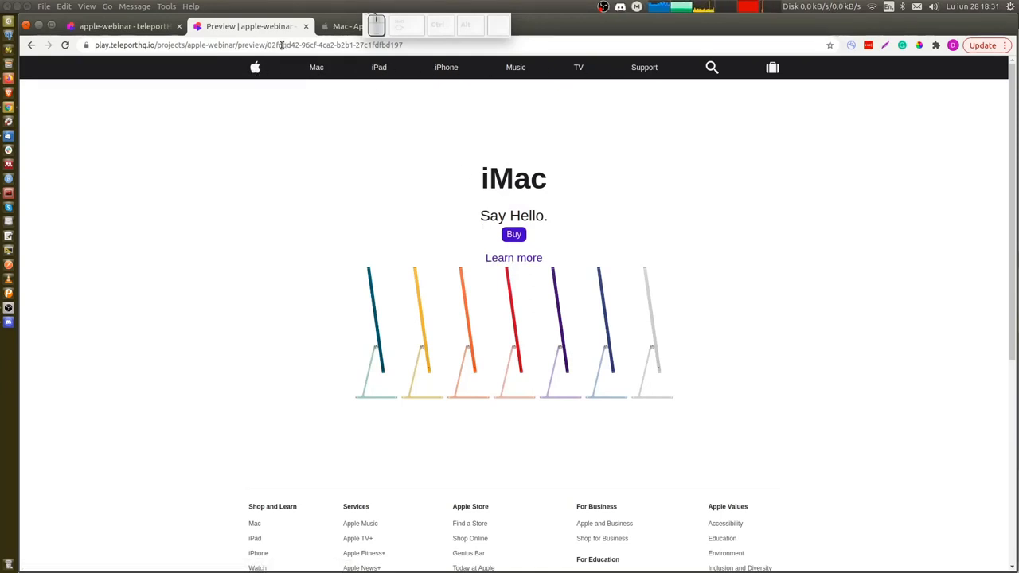
# Open developer tools on the Apple website, inspect its navbar, and narrow the viewport to examine its mobile layout.
pyautogui.press('F12')
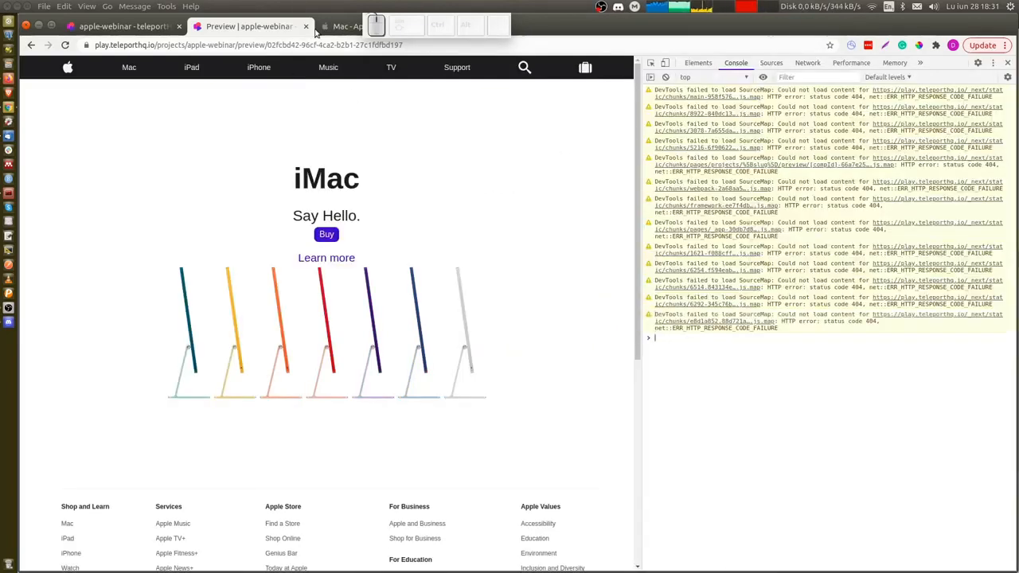
pyautogui.click(341, 29)
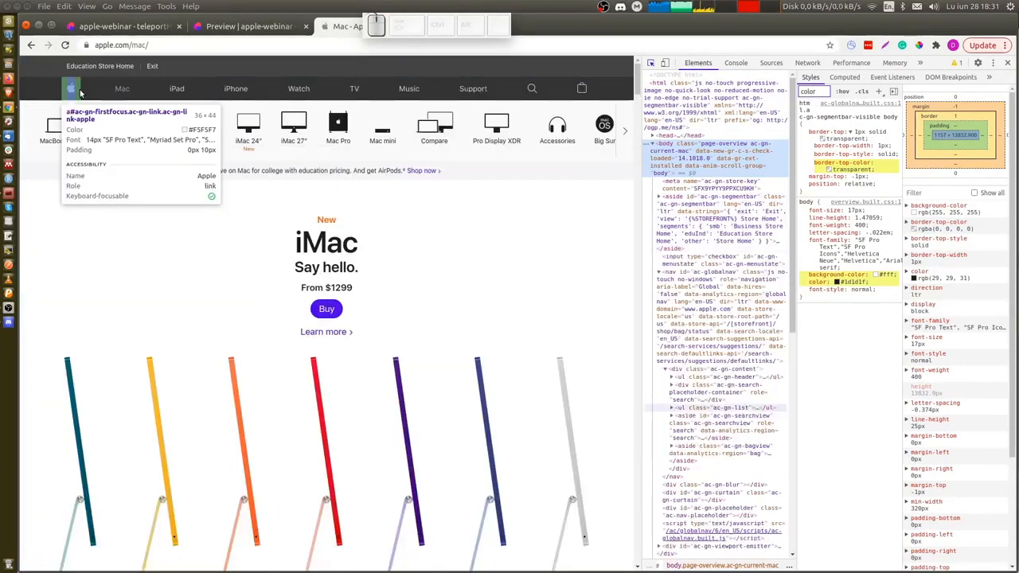
pyautogui.click(74, 91)
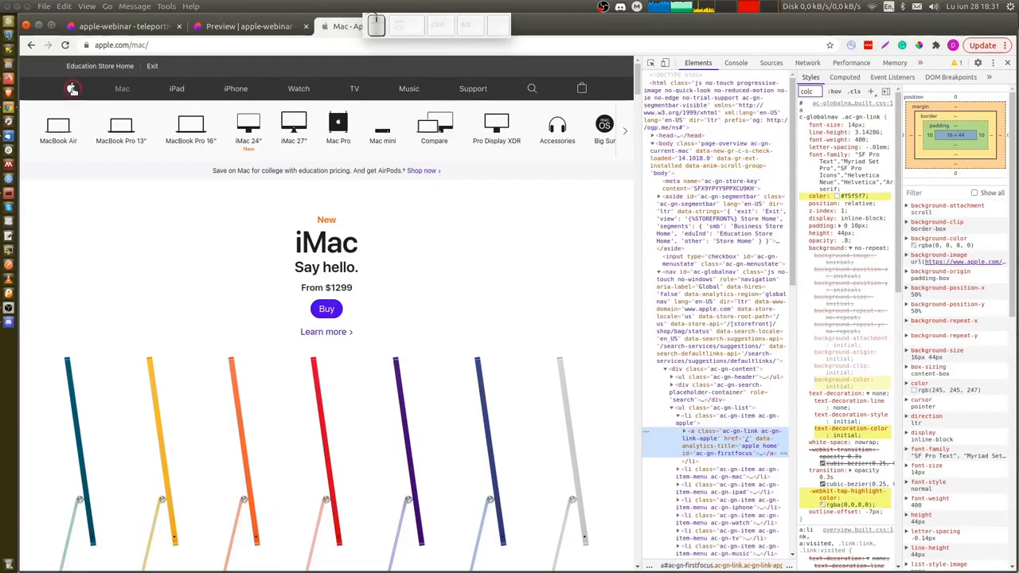
pyautogui.click(73, 91)
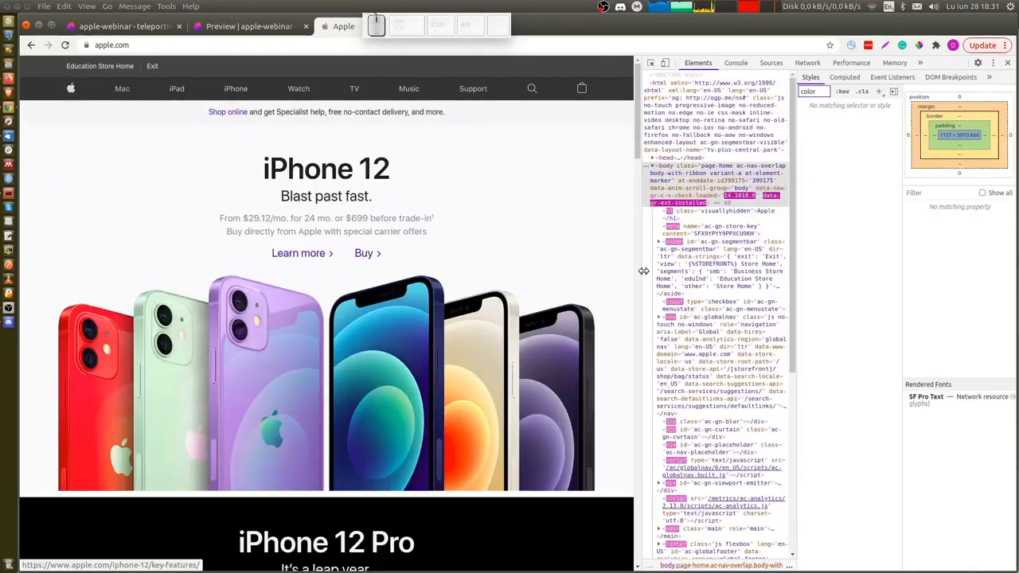
pyautogui.moveTo(642, 269); pyautogui.dragTo(399, 277)
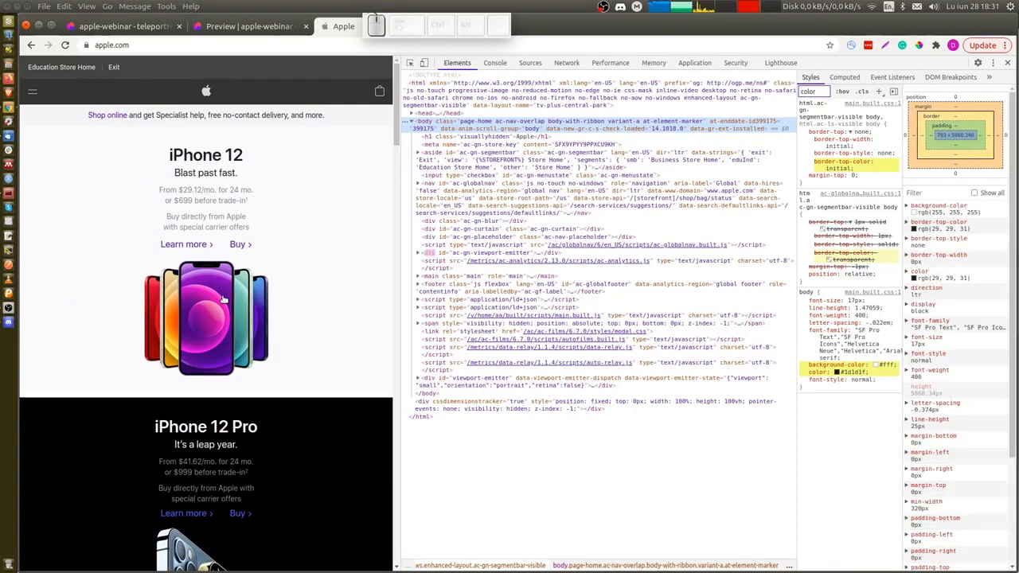
pyautogui.scroll(-6, 320, 403)
pyautogui.scroll(6, 322, 403)
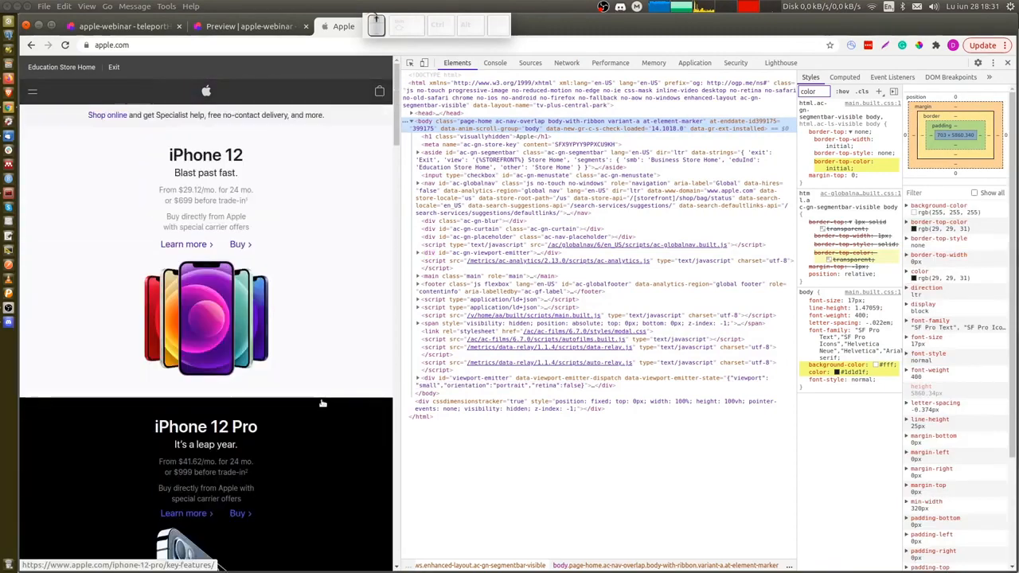
# In the Home page editor, set the iPhone 12 section's background image to the mobile iPhone 12 image at the 767 breakpoint.
pyautogui.click(114, 29)
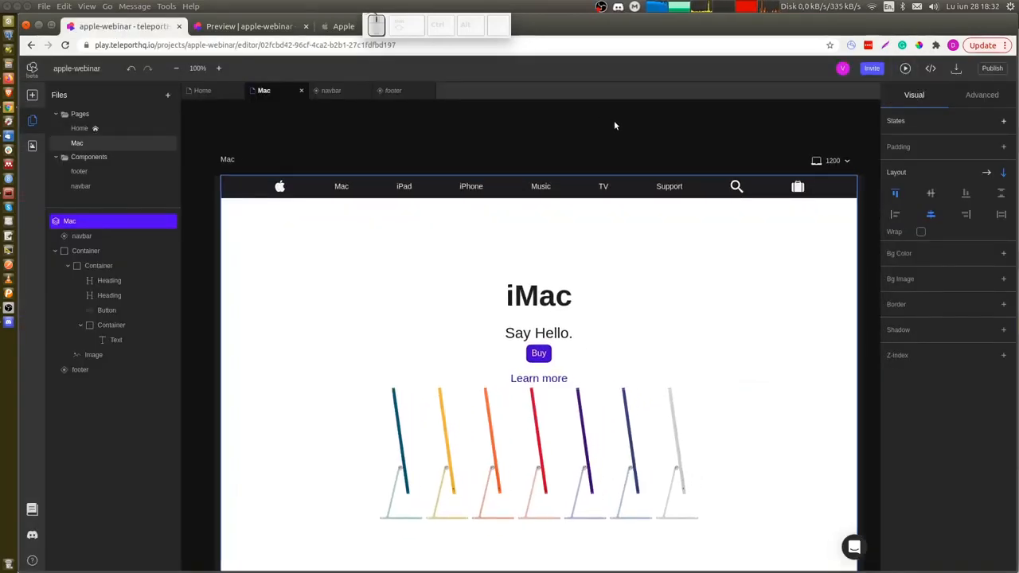
pyautogui.click(211, 95)
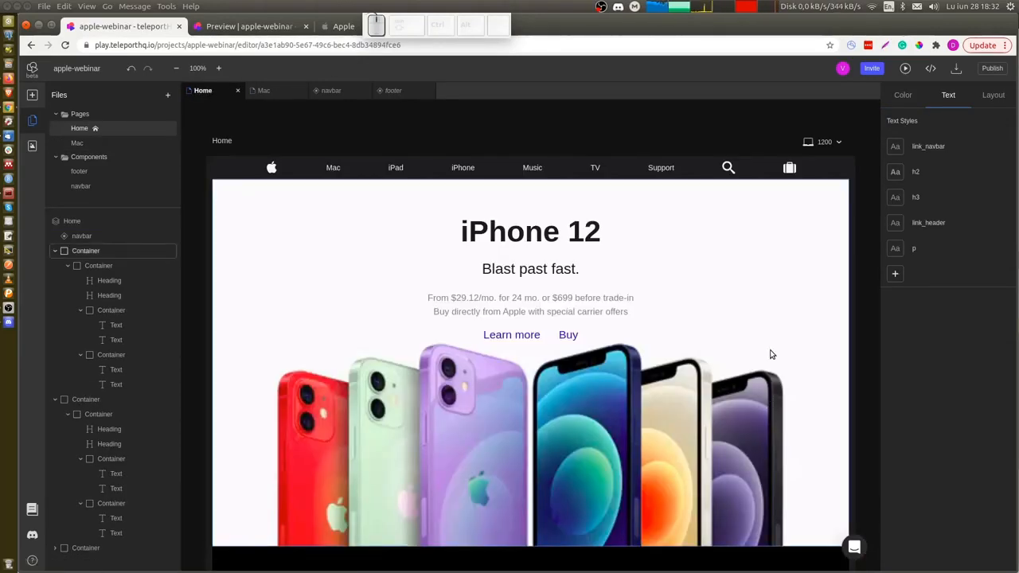
pyautogui.click(774, 310)
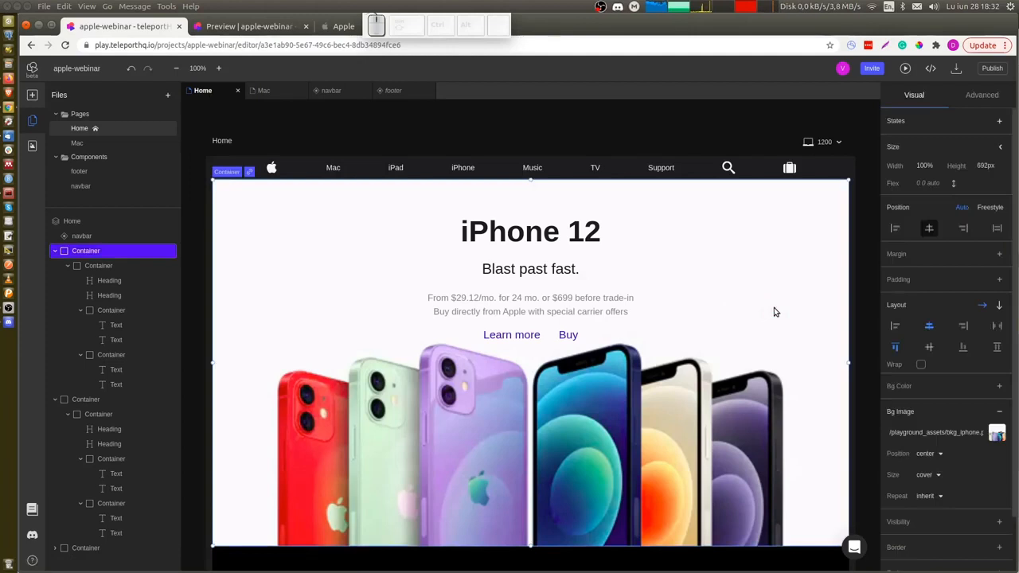
pyautogui.click(826, 144)
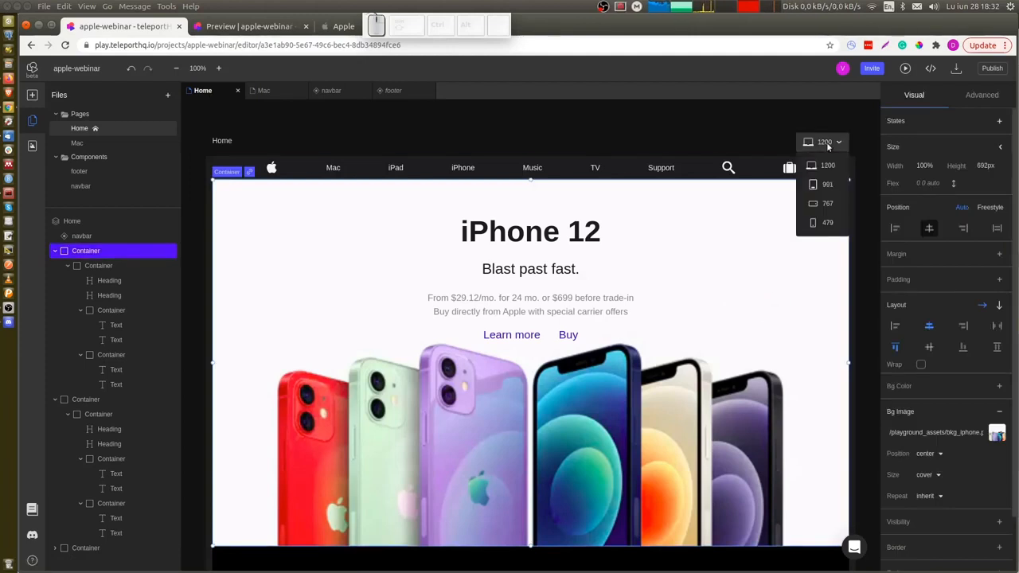
pyautogui.click(828, 204)
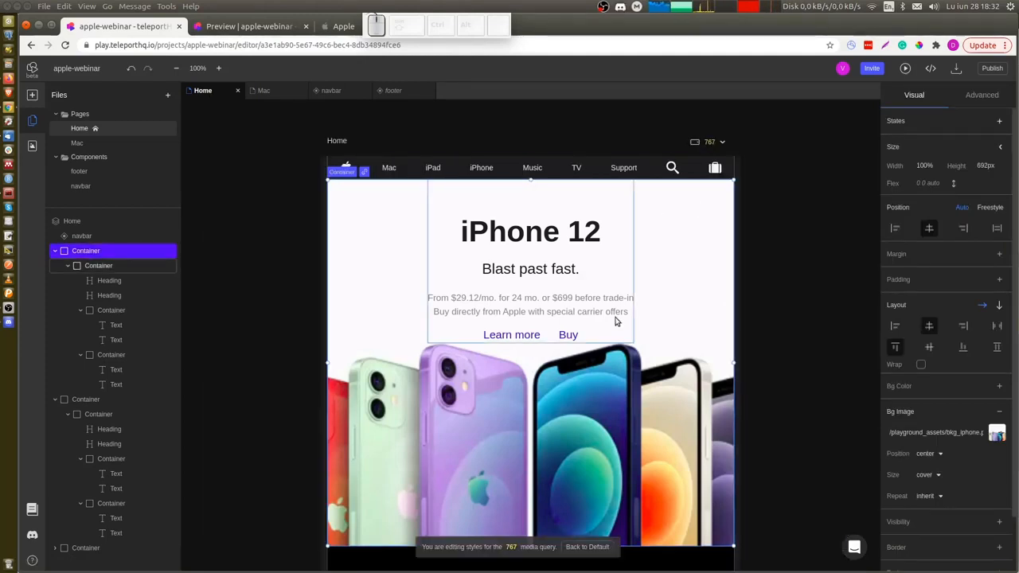
pyautogui.click(998, 432)
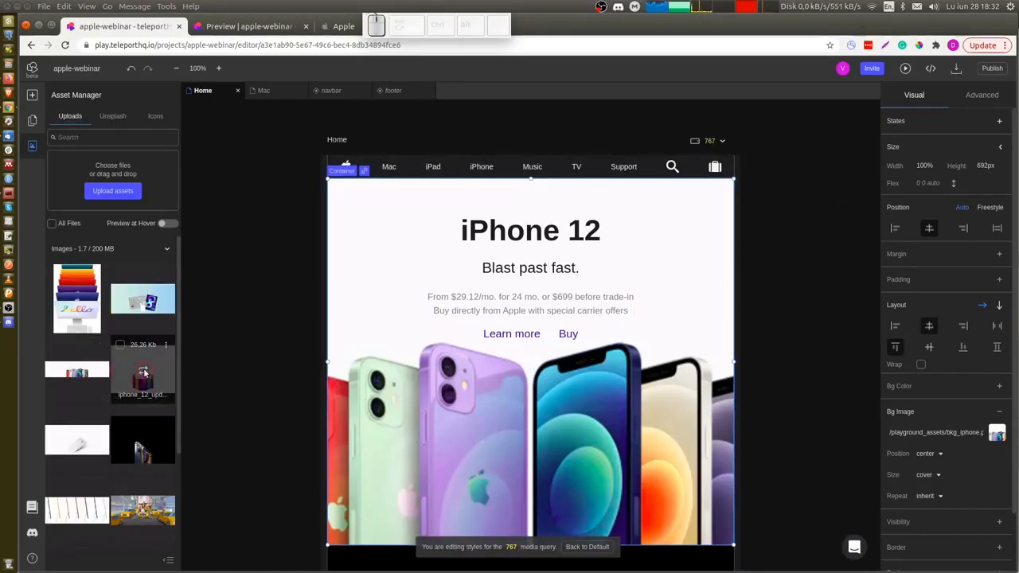
pyautogui.click(144, 372)
# Set the iPhone 12 Pro section's background image to the mobile iPhone 12 Pro image at the 767 breakpoint.
pyautogui.scroll(-3, 276, 400)
pyautogui.scroll(-3, 276, 400)
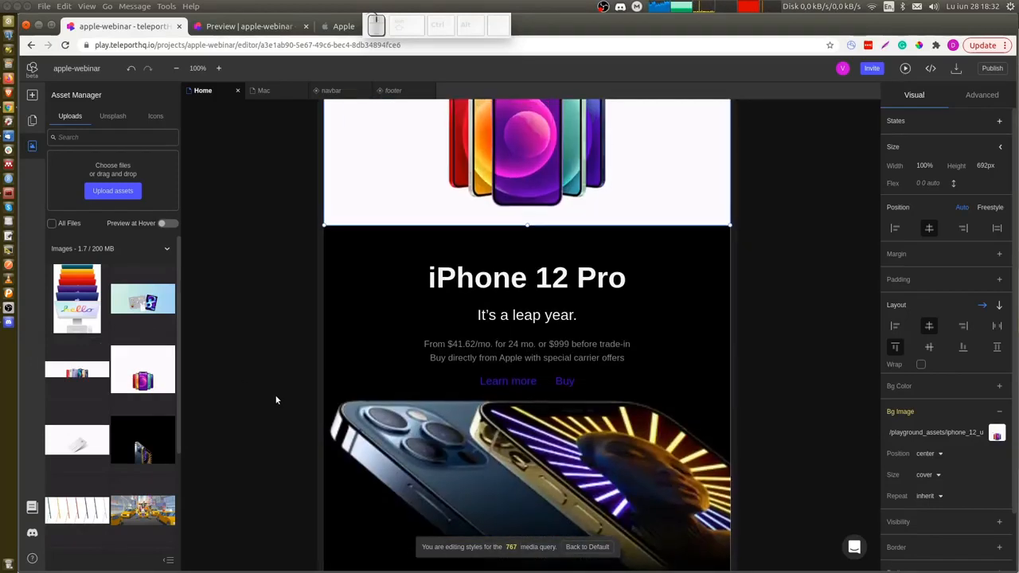
pyautogui.click(402, 370)
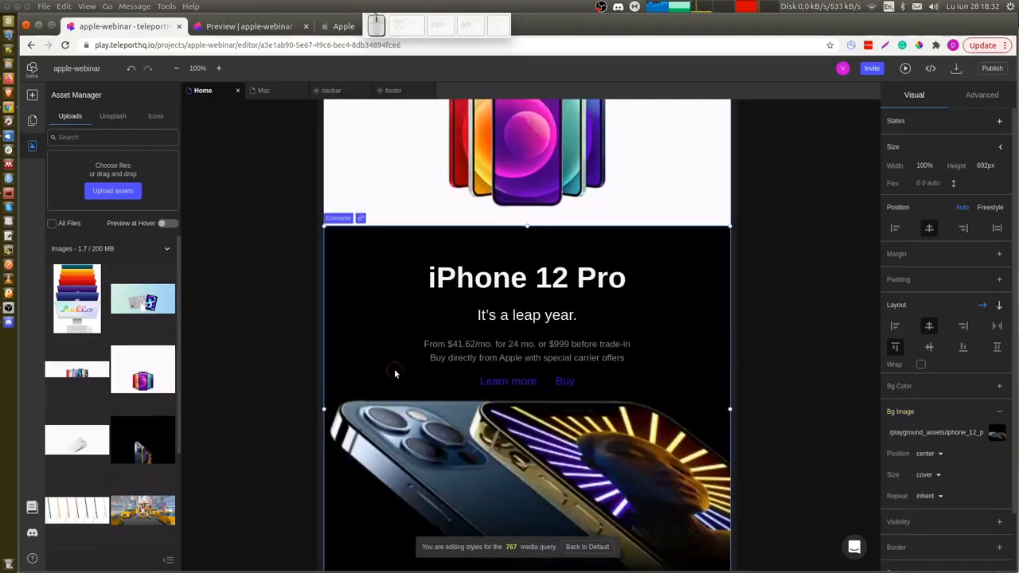
pyautogui.click(998, 435)
pyautogui.click(998, 435)
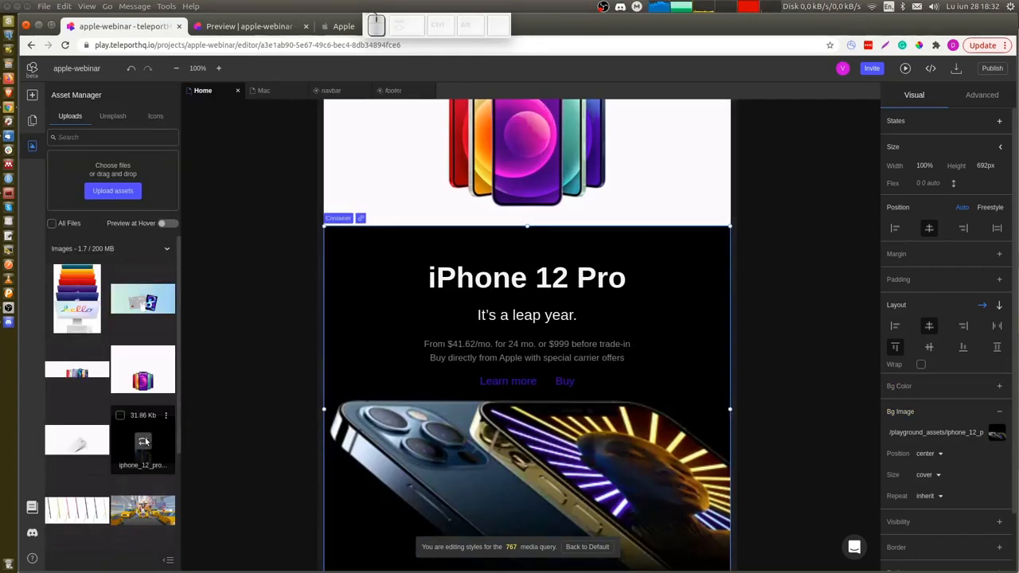
pyautogui.click(144, 442)
# Scroll through the Home page at the 767 breakpoint, widen the canvas, and return to the 1200 breakpoint.
pyautogui.scroll(-5, 280, 404)
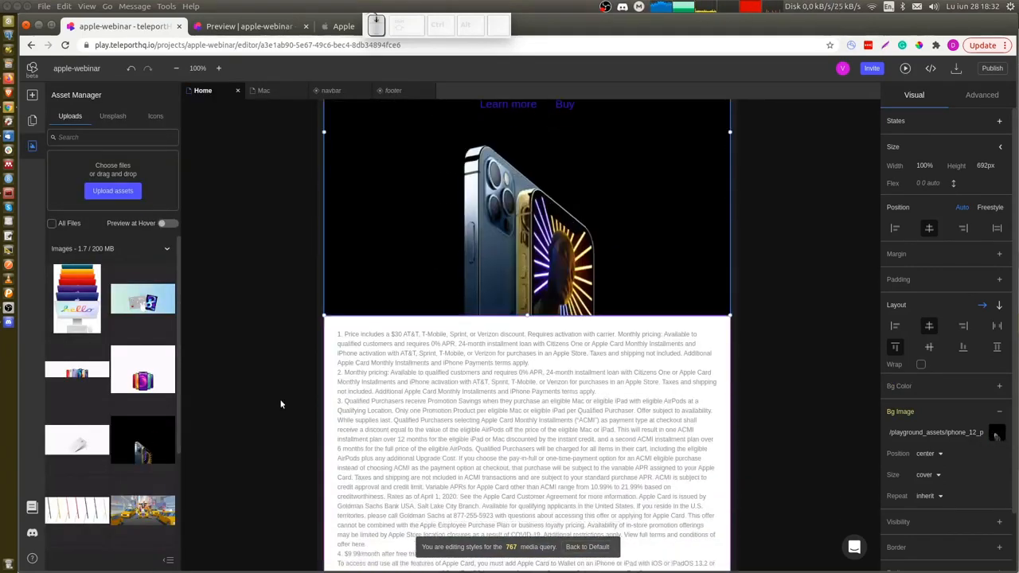
pyautogui.scroll(-4, 280, 404)
pyautogui.scroll(2, 281, 405)
pyautogui.scroll(-3, 280, 404)
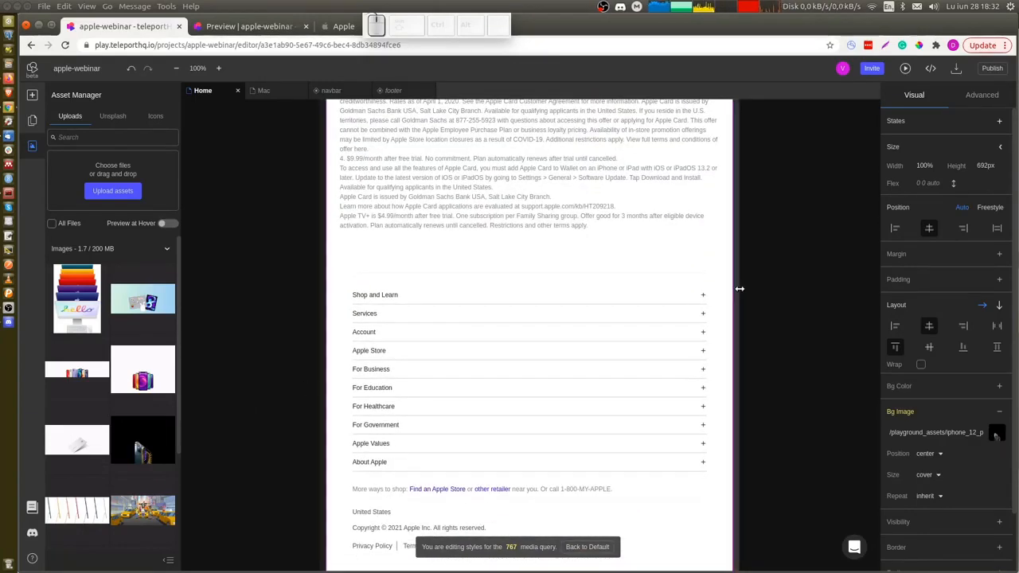
pyautogui.moveTo(747, 292); pyautogui.dragTo(828, 290)
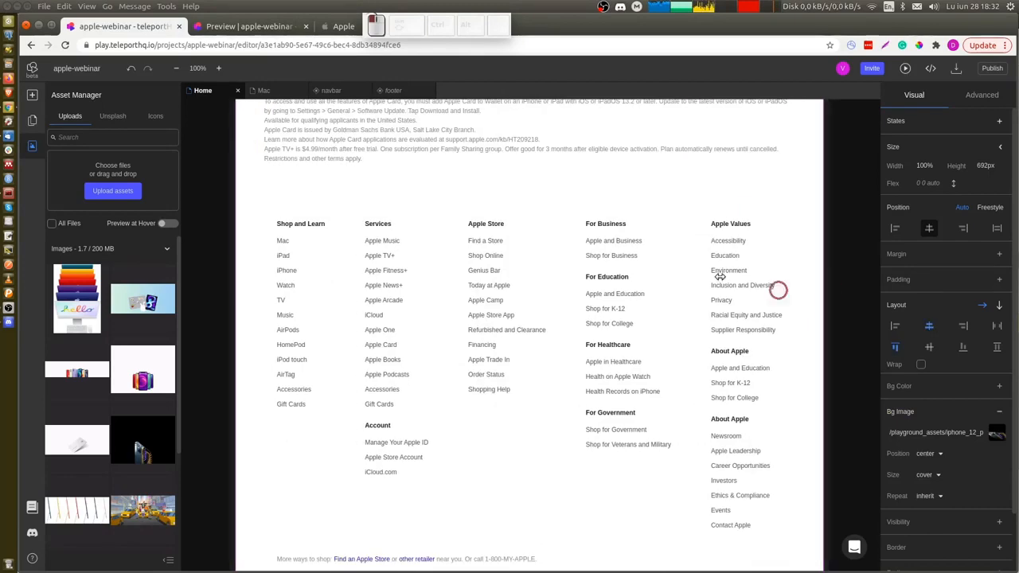
pyautogui.scroll(2, 717, 271)
pyautogui.scroll(10, 668, 258)
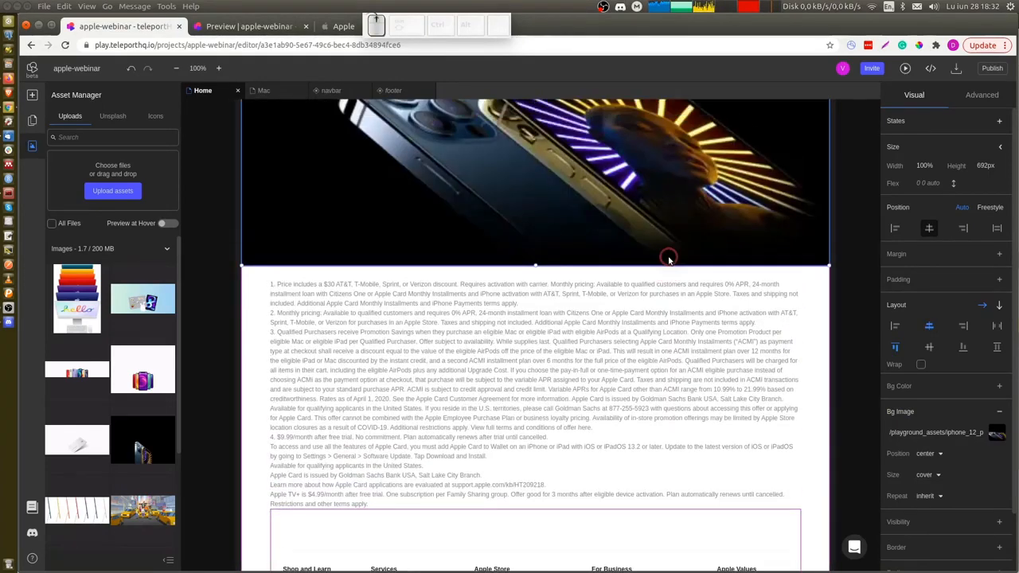
pyautogui.scroll(8, 668, 257)
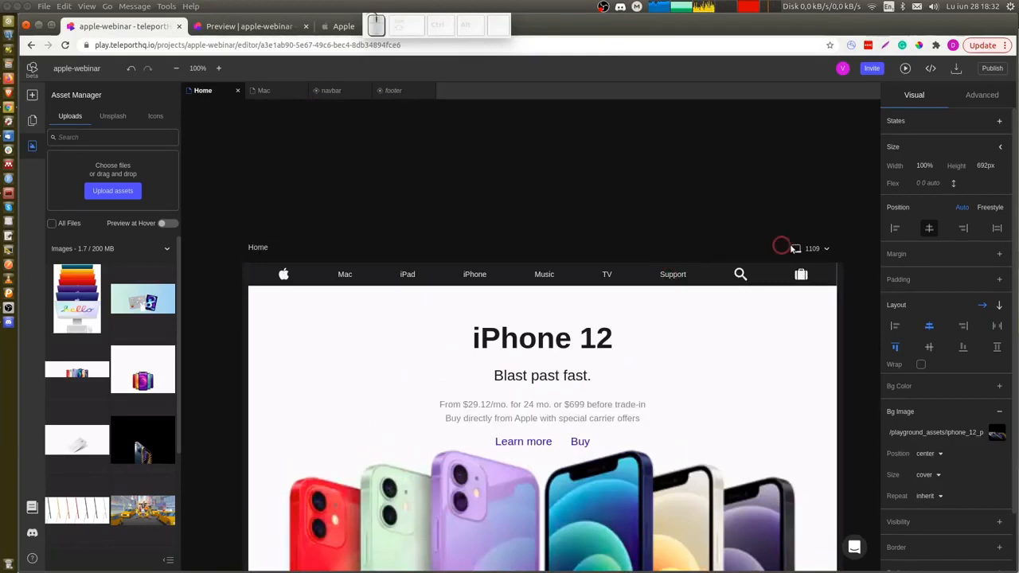
pyautogui.click(827, 247)
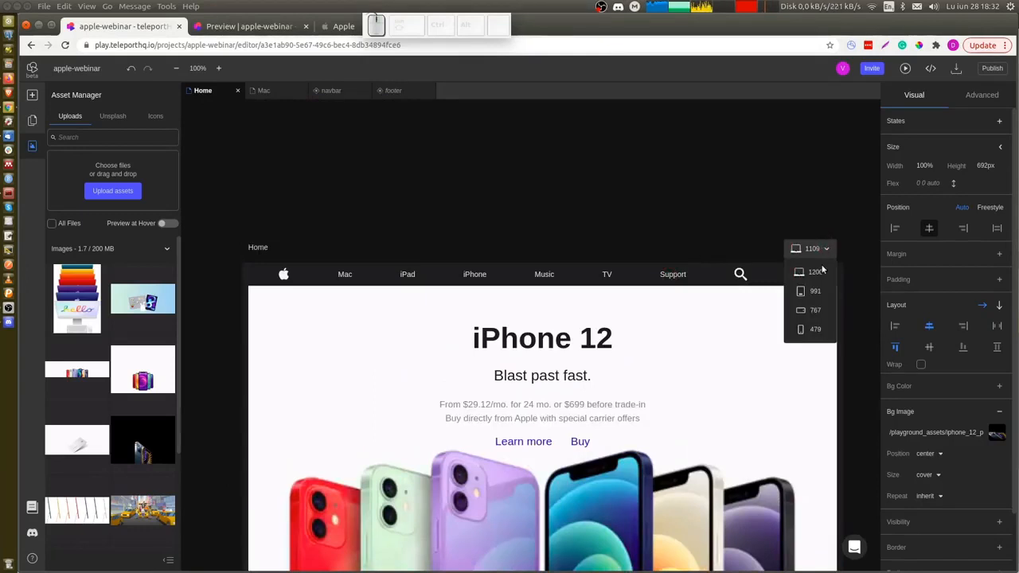
pyautogui.click(824, 275)
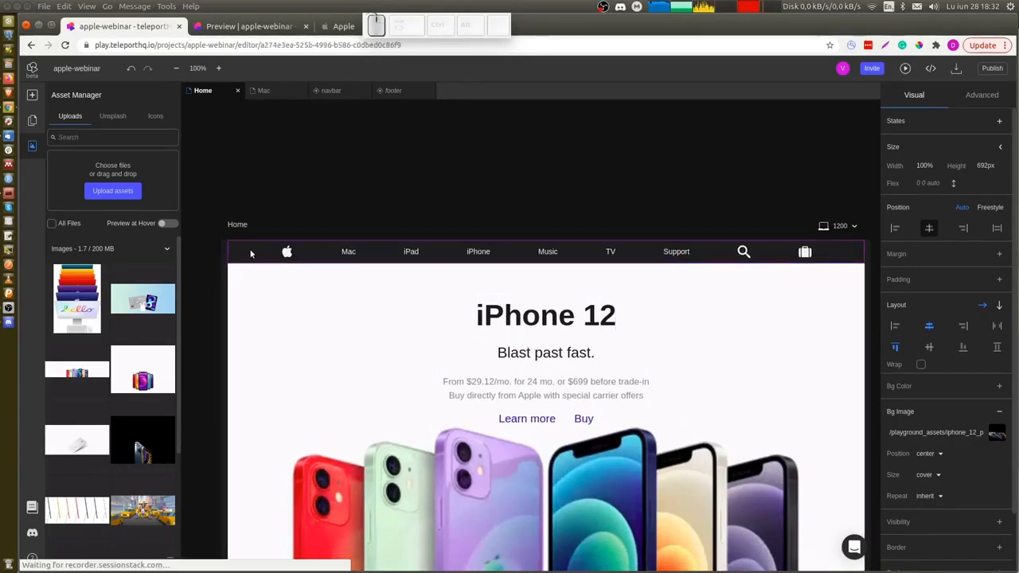
# Open the navbar component and duplicate its Container.
pyautogui.doubleClick(252, 253)
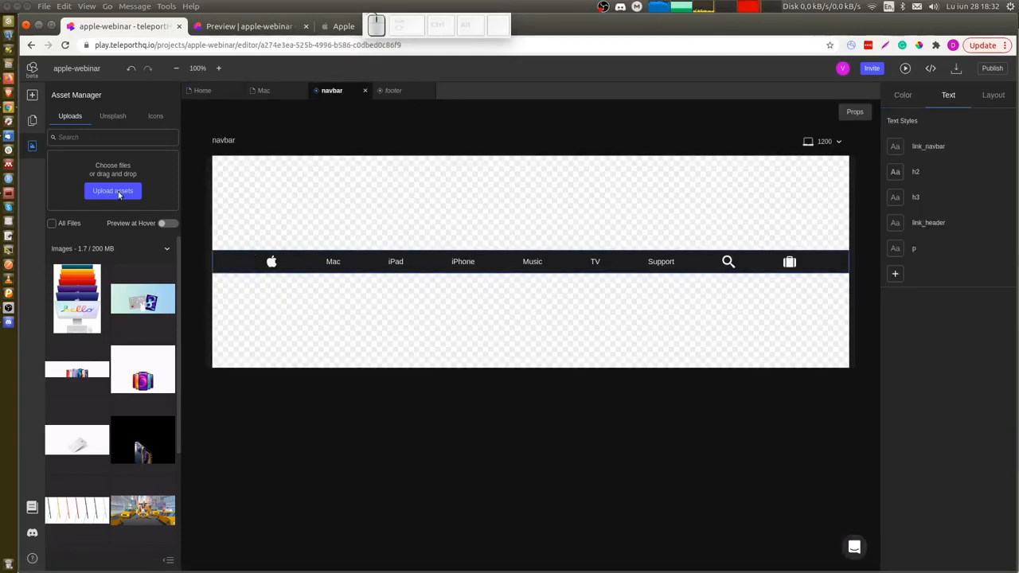
pyautogui.click(31, 120)
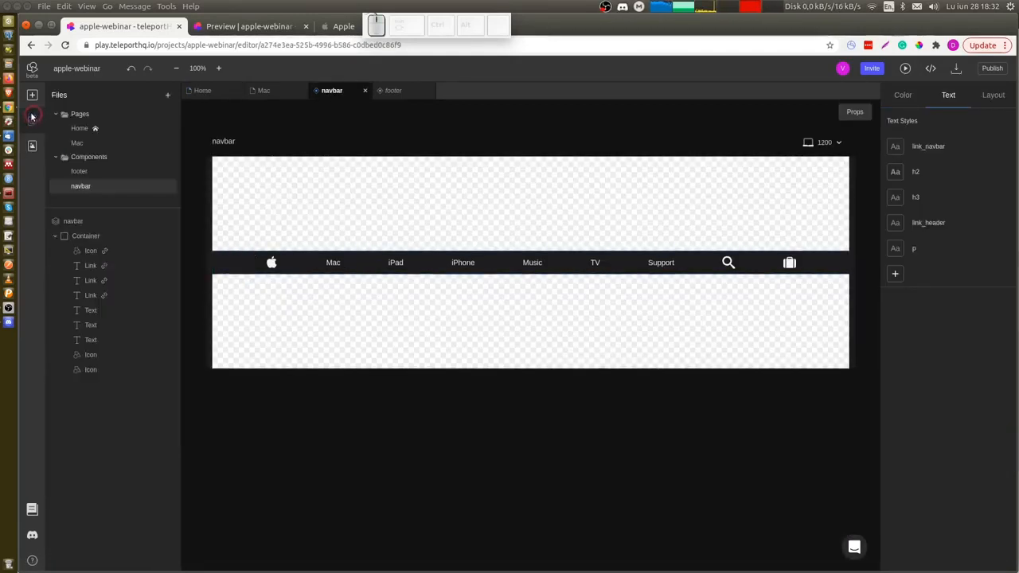
pyautogui.click(99, 232)
pyautogui.click(100, 236)
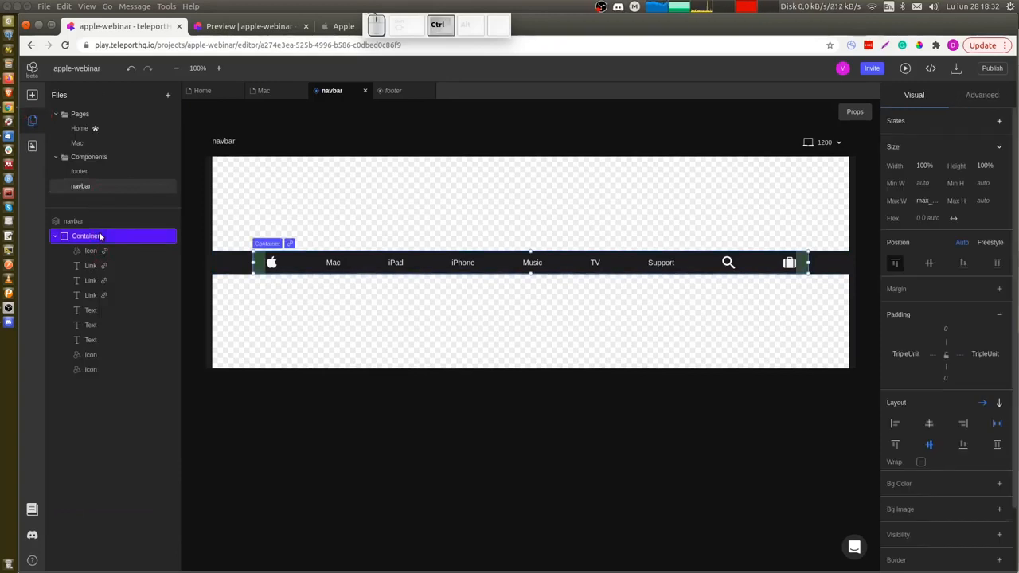
pyautogui.hotkey('ctrl', 'c')
pyautogui.hotkey('ctrl', 'v')
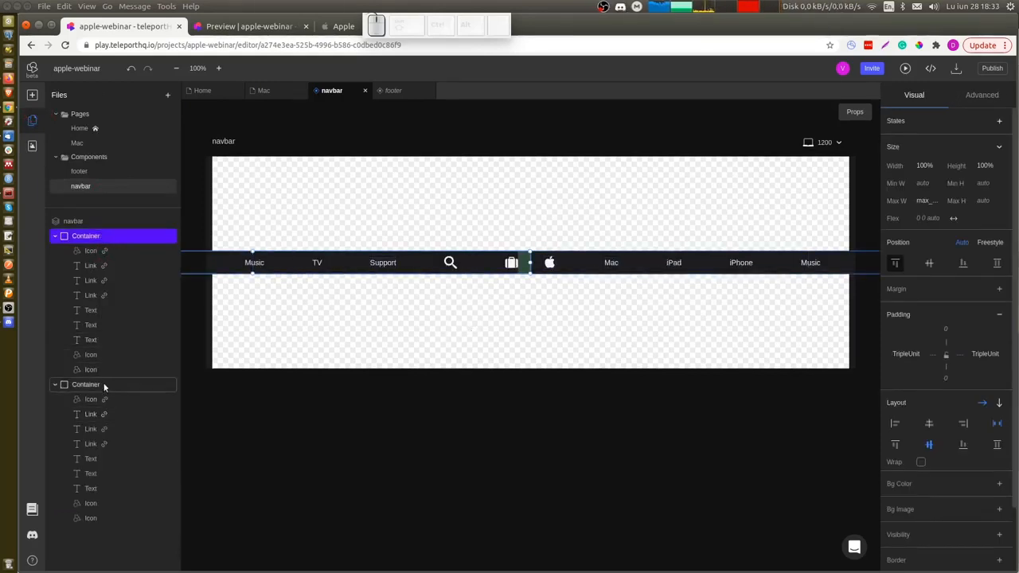
# Delete the links and text items from the duplicated container, keeping only its icons.
pyautogui.click(114, 417)
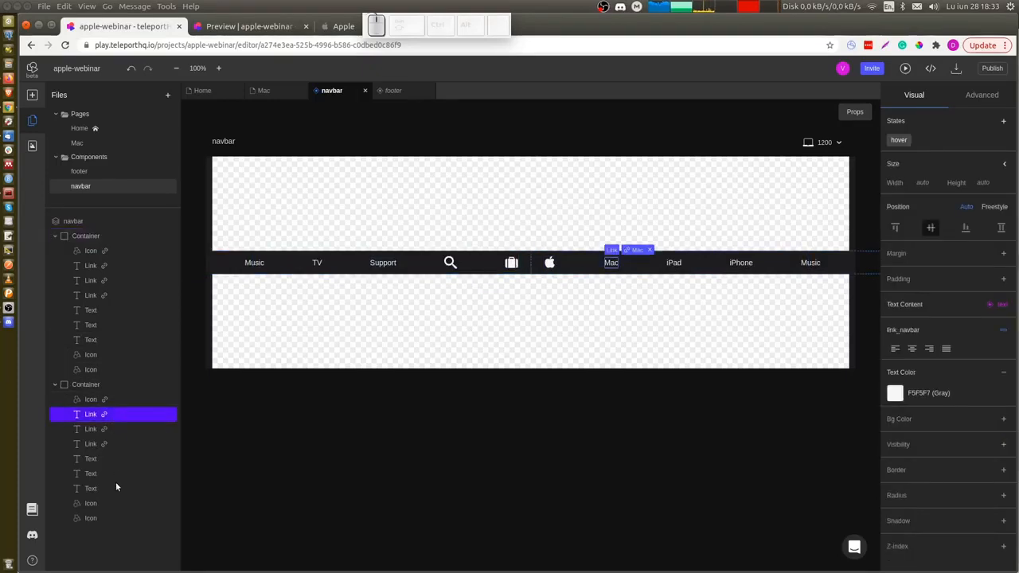
pyautogui.keyDown('shift'); pyautogui.click(116, 491); pyautogui.keyUp('shift')
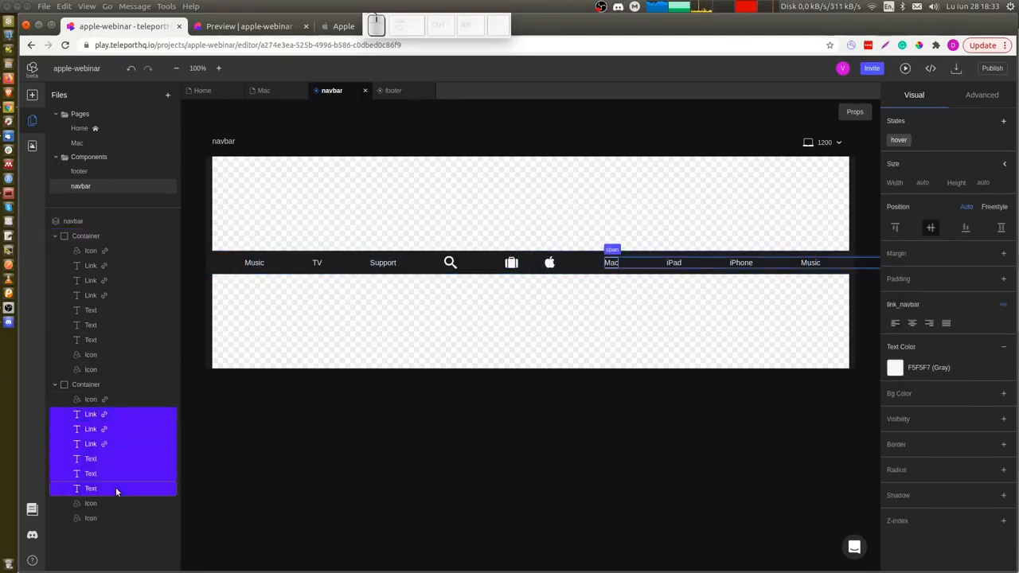
pyautogui.press('Delete')
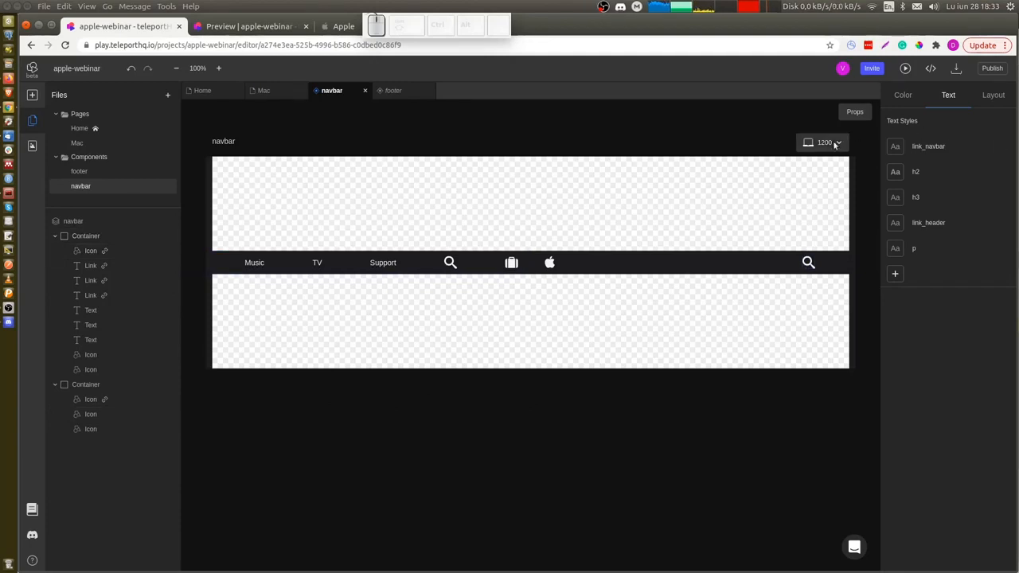
# Hide the icons-only duplicated navbar container at the 1200 breakpoint.
pyautogui.click(85, 386)
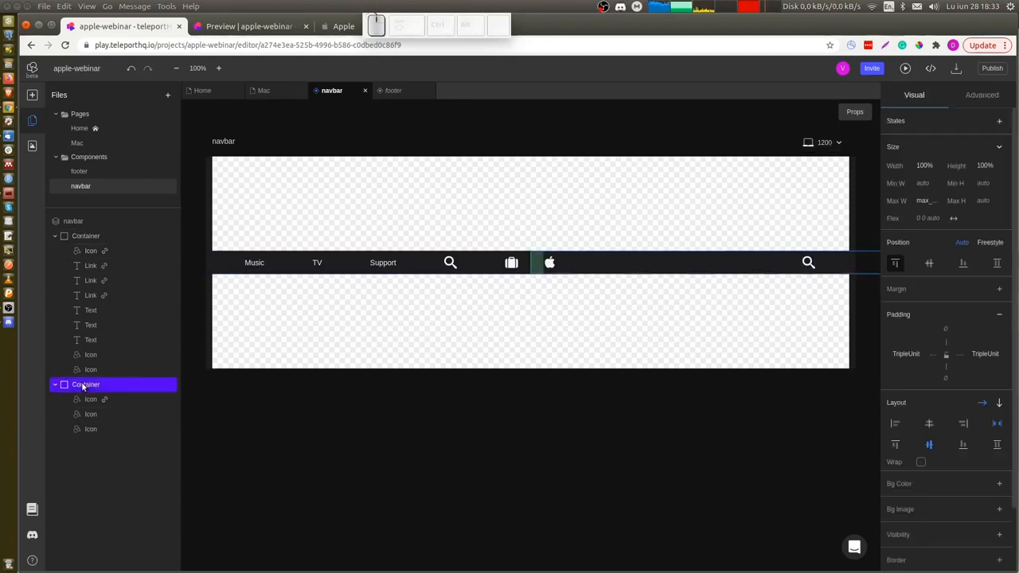
pyautogui.scroll(-3, 973, 486)
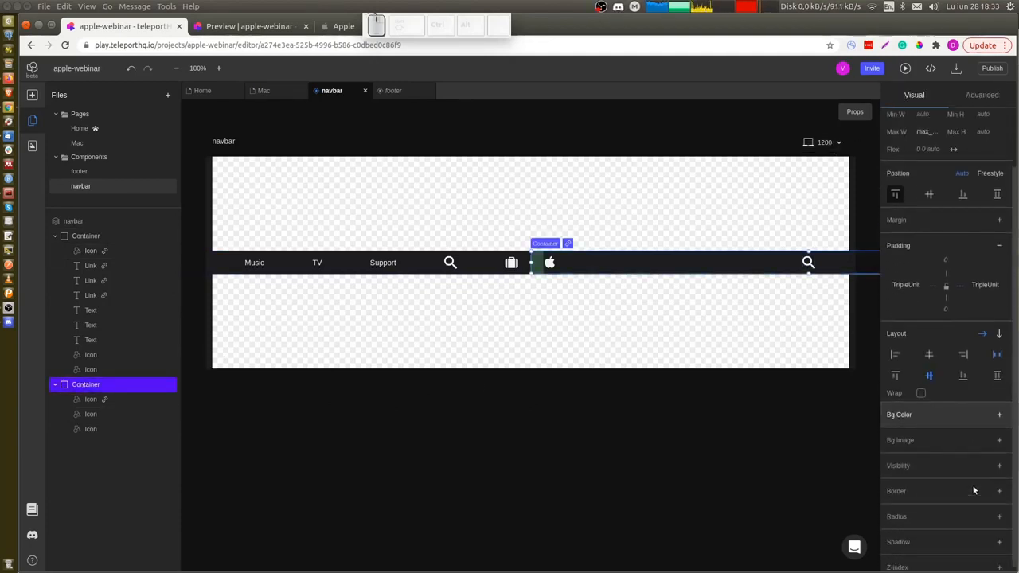
pyautogui.click(1000, 467)
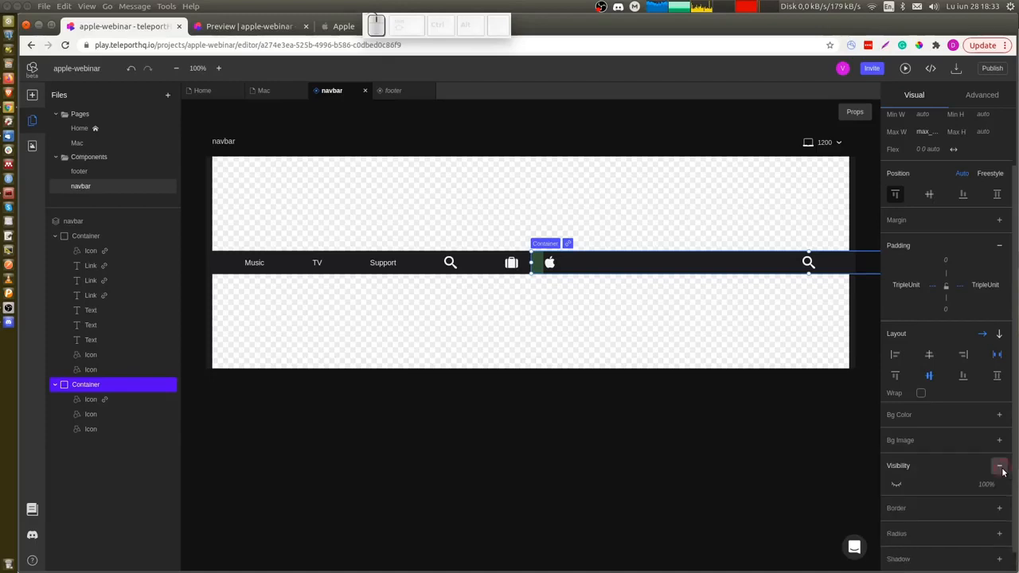
pyautogui.click(896, 485)
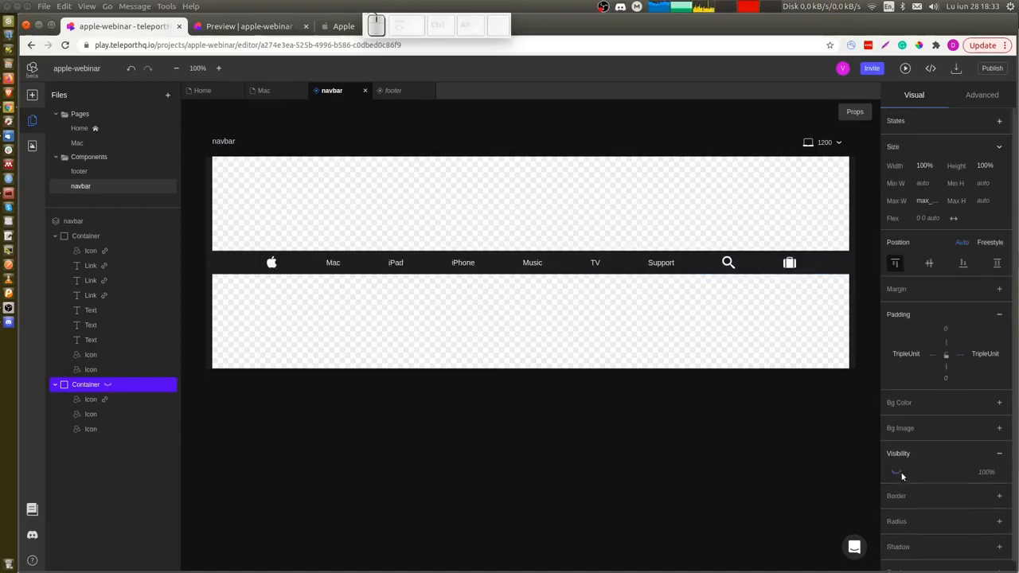
# Switch to the 767 breakpoint and make the icons-only container visible there.
pyautogui.click(829, 145)
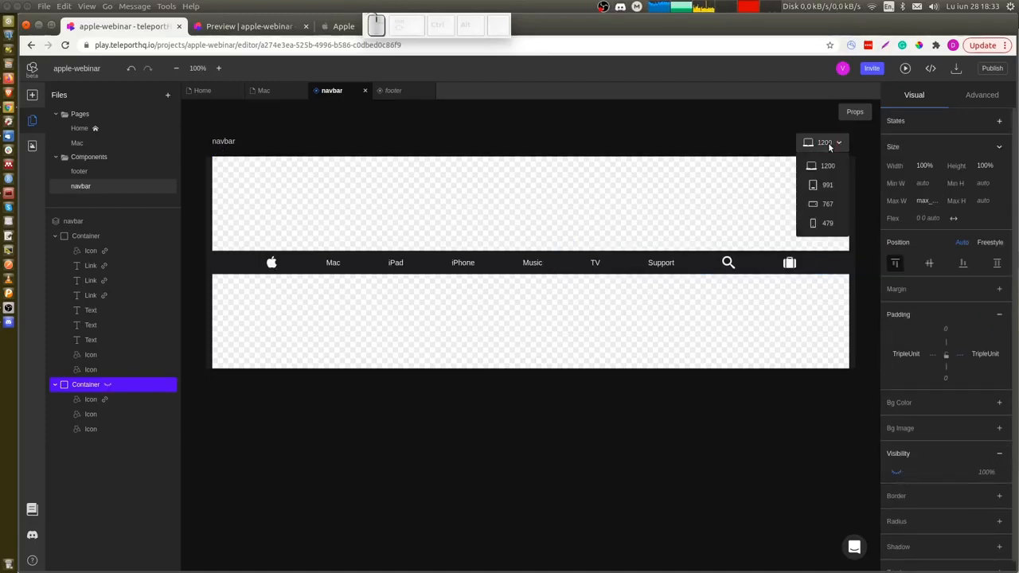
pyautogui.click(828, 205)
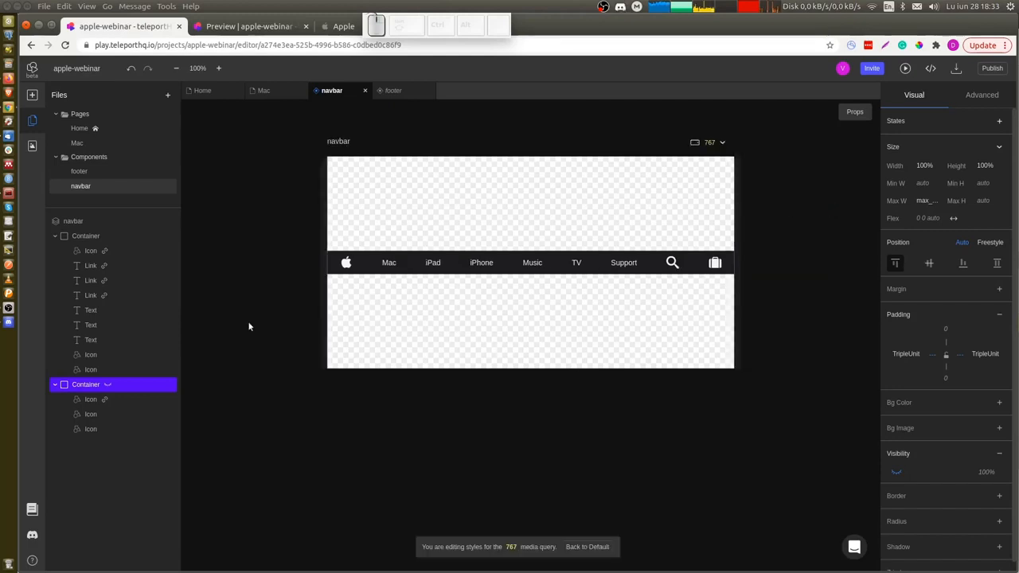
pyautogui.click(898, 471)
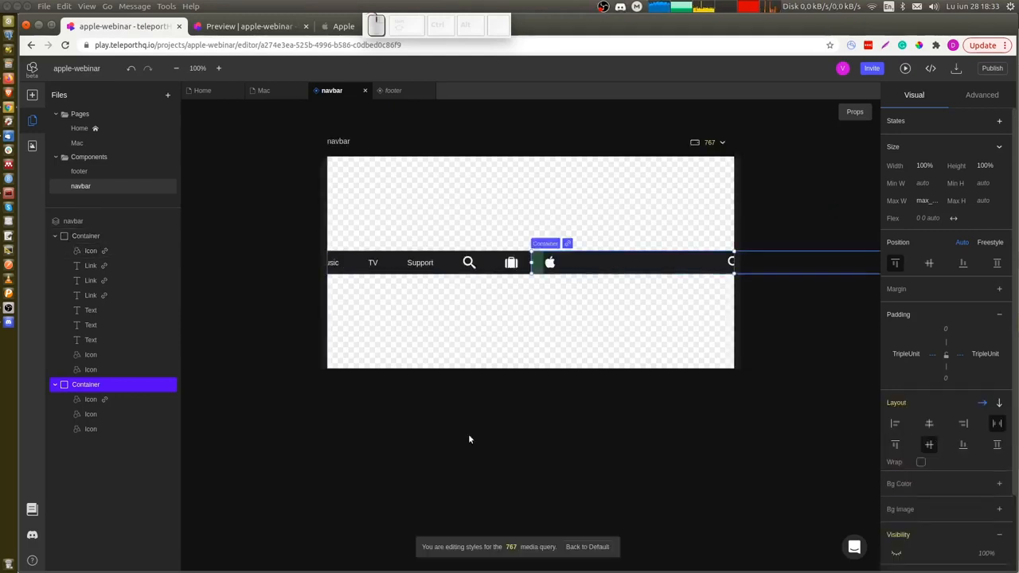
# Hide the original navbar container with the links at the 767 breakpoint.
pyautogui.click(106, 236)
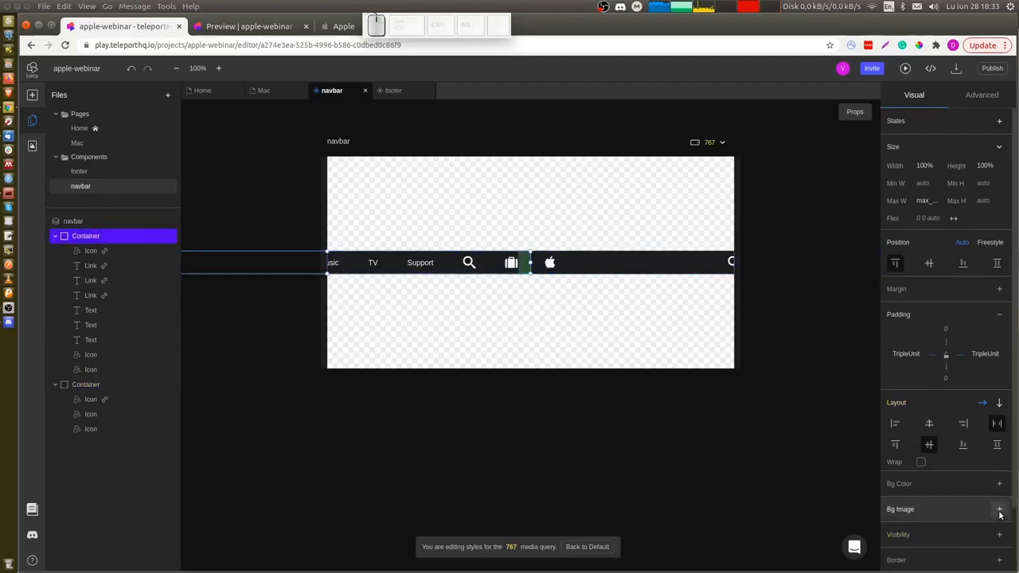
pyautogui.click(904, 534)
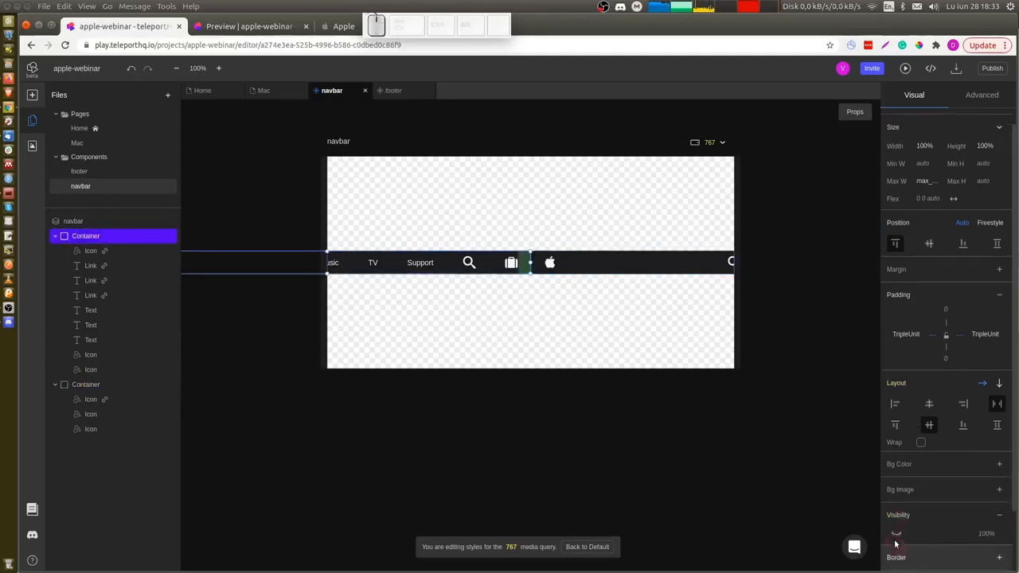
pyautogui.click(897, 534)
pyautogui.click(550, 435)
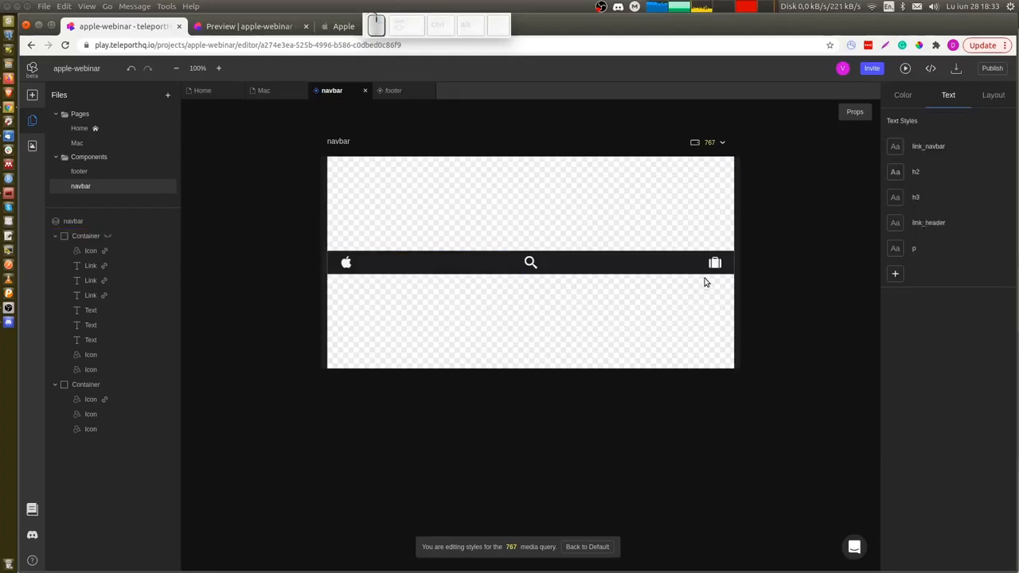
# Compare the navbar with the mobile navbar on the Apple website.
pyautogui.moveTo(738, 213)
pyautogui.mouseDown()
pyautogui.moveTo(864, 209)
pyautogui.moveTo(704, 209)
pyautogui.moveTo(732, 209)
pyautogui.mouseUp()
pyautogui.press('ctrl')
pyautogui.hotkey('ctrl', 'Tab')
pyautogui.hotkey('ctrl', 'Tab')
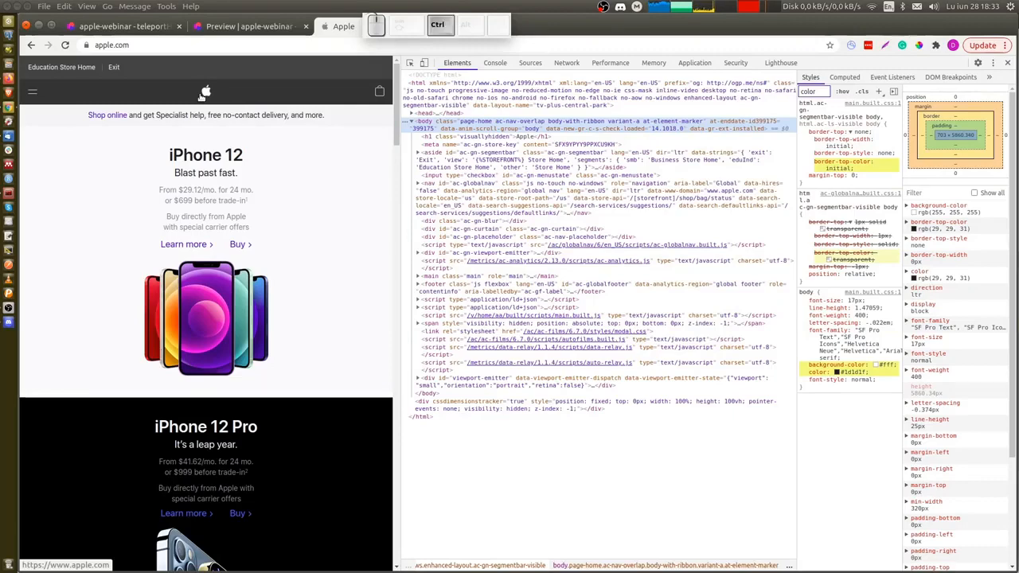
pyautogui.hotkey('ctrl', 'Tab')
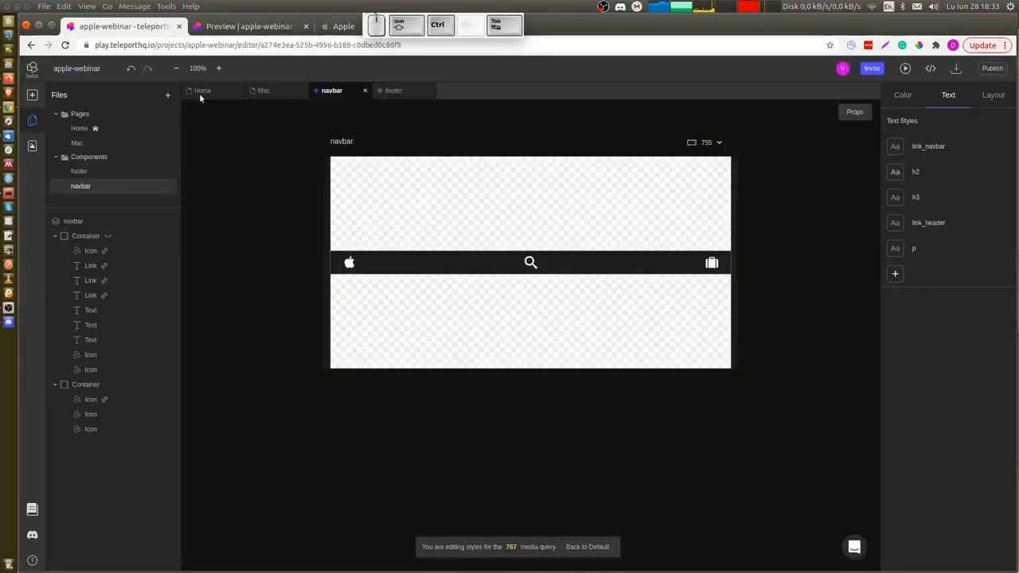
# Search the icon library for hambu and add a hamburger icon to the mobile navbar container.
pyautogui.click(412, 271)
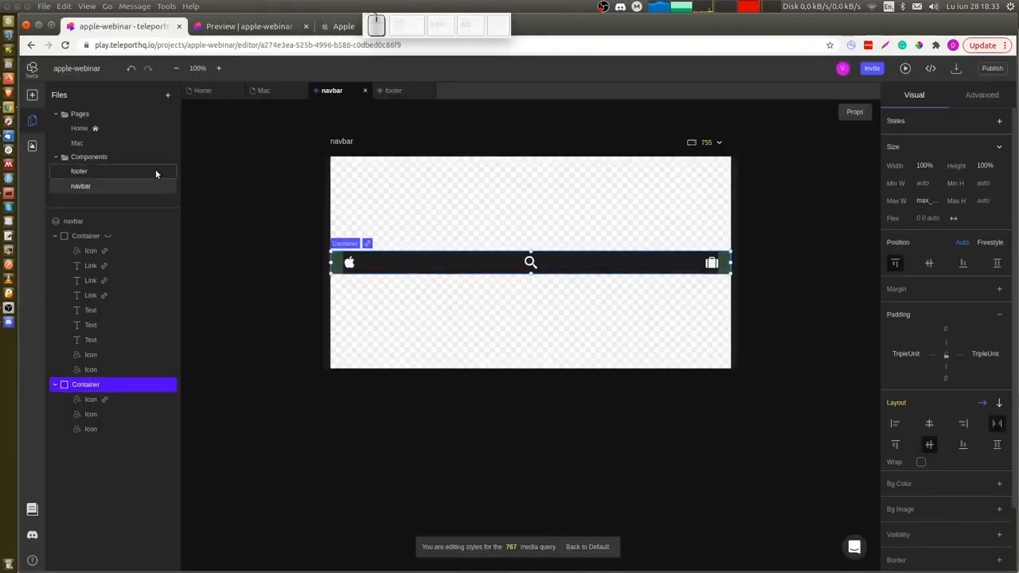
pyautogui.click(30, 148)
pyautogui.click(155, 116)
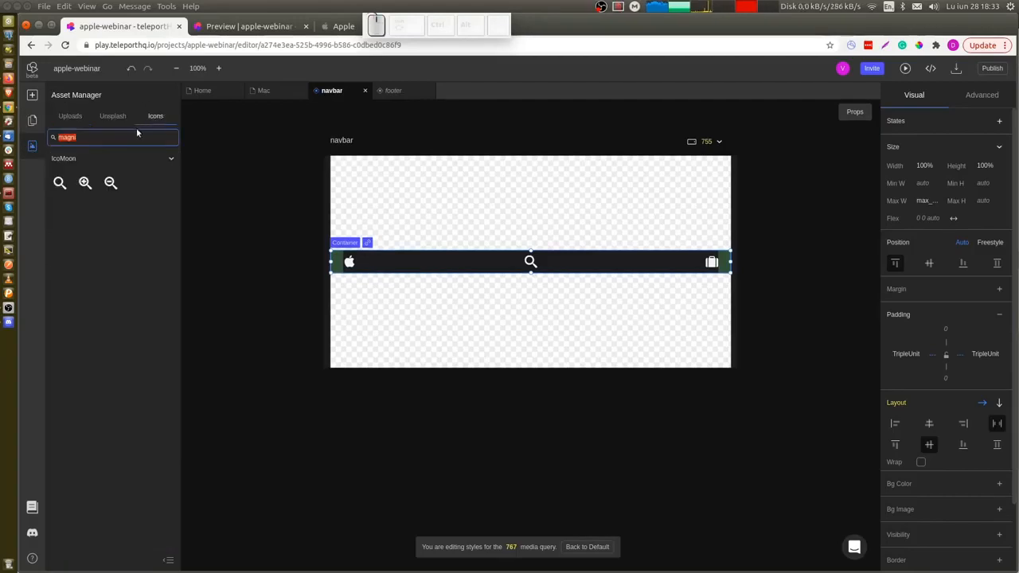
pyautogui.write('hambu')
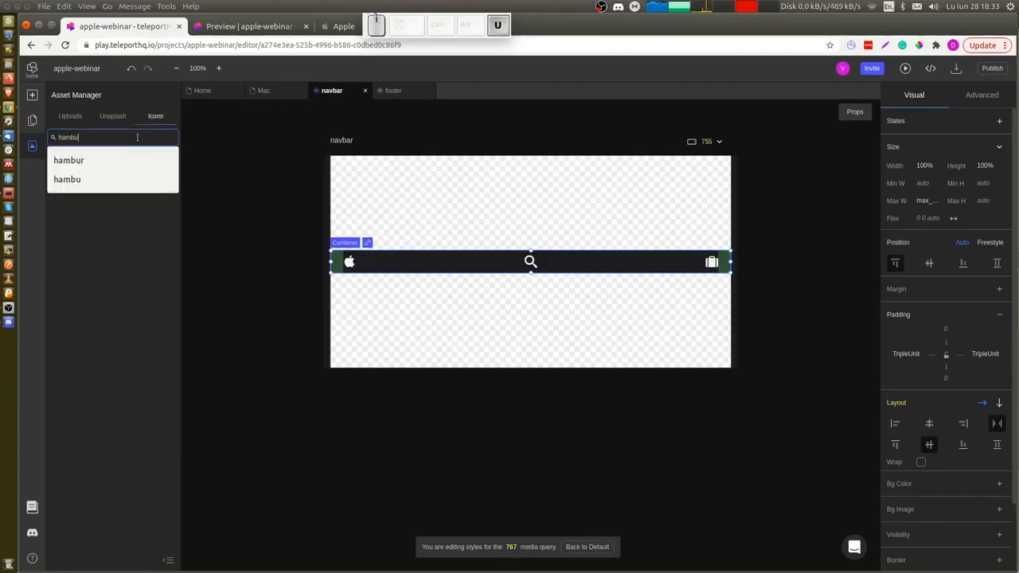
pyautogui.write('ger')
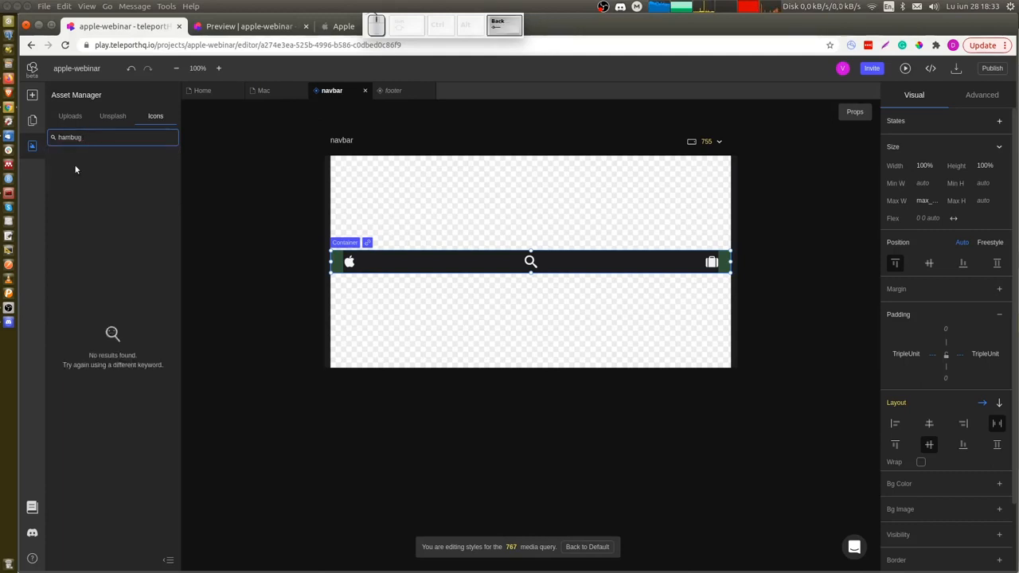
pyautogui.press('BackSpace')
pyautogui.press('BackSpace')
pyautogui.press('BackSpace')
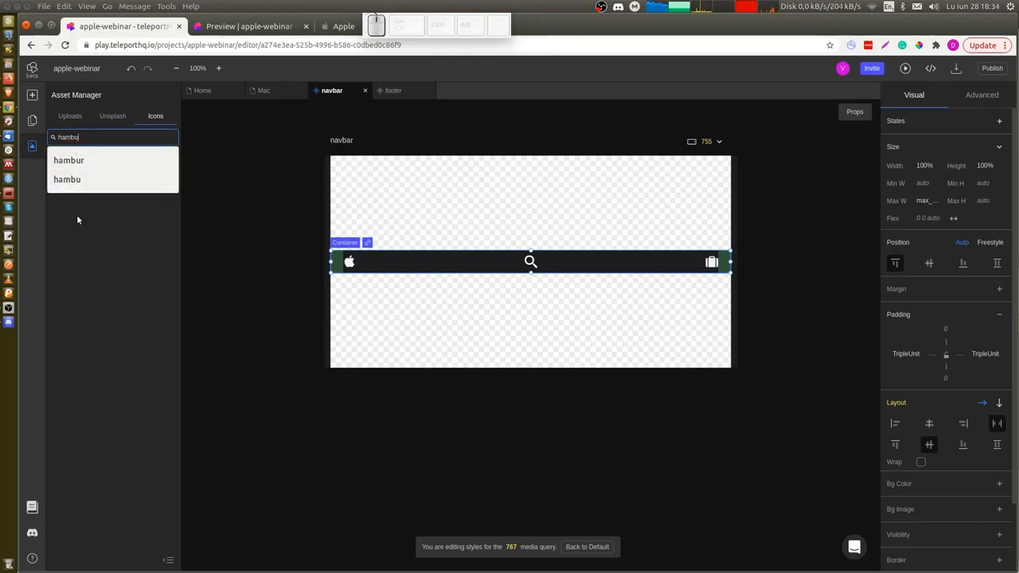
pyautogui.click(77, 218)
pyautogui.click(60, 184)
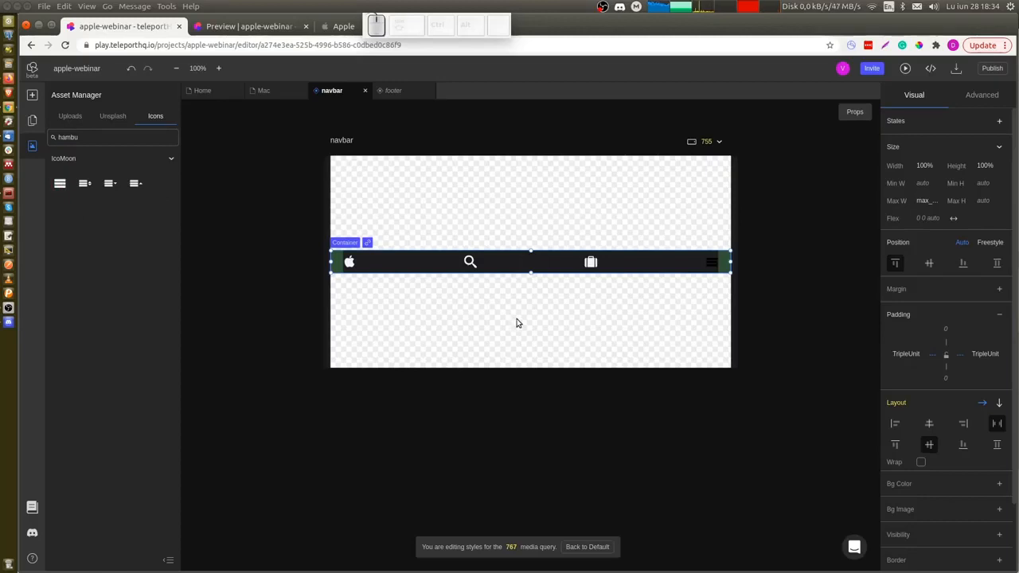
pyautogui.click(713, 267)
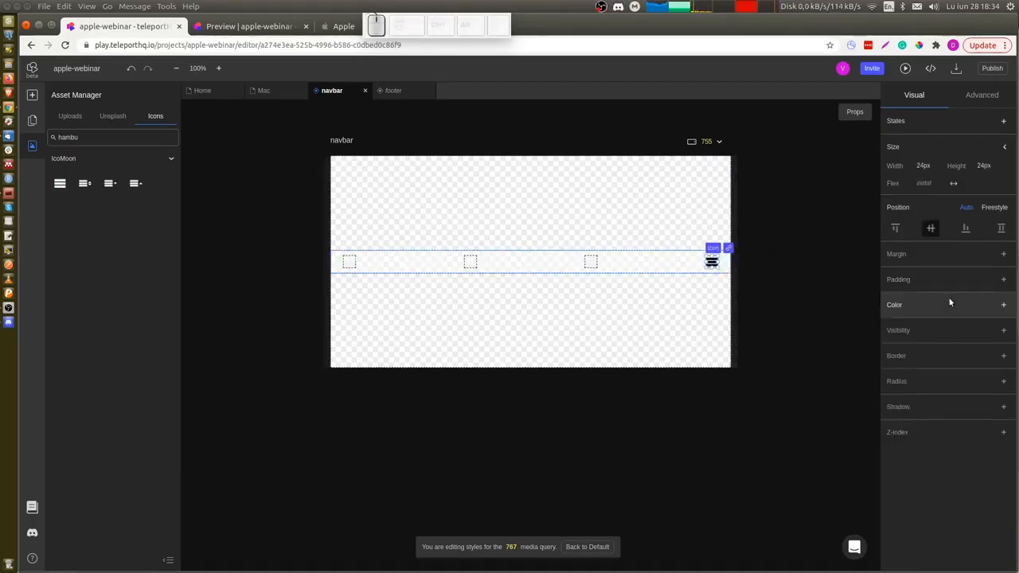
# Set the hamburger icon's color to F5F5F7 (Gray).
pyautogui.click(1003, 306)
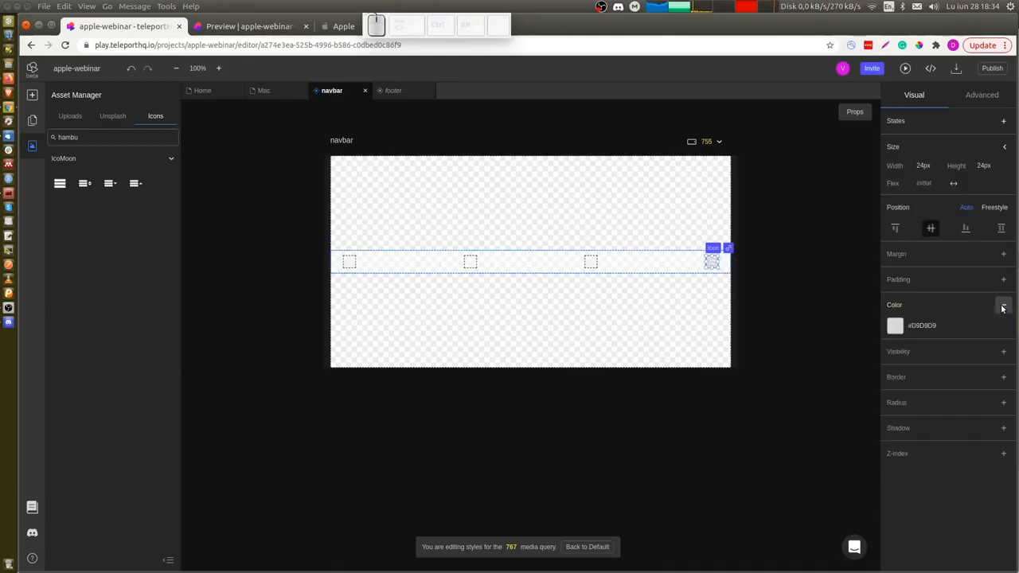
pyautogui.click(931, 325)
pyautogui.scroll(-3, 940, 430)
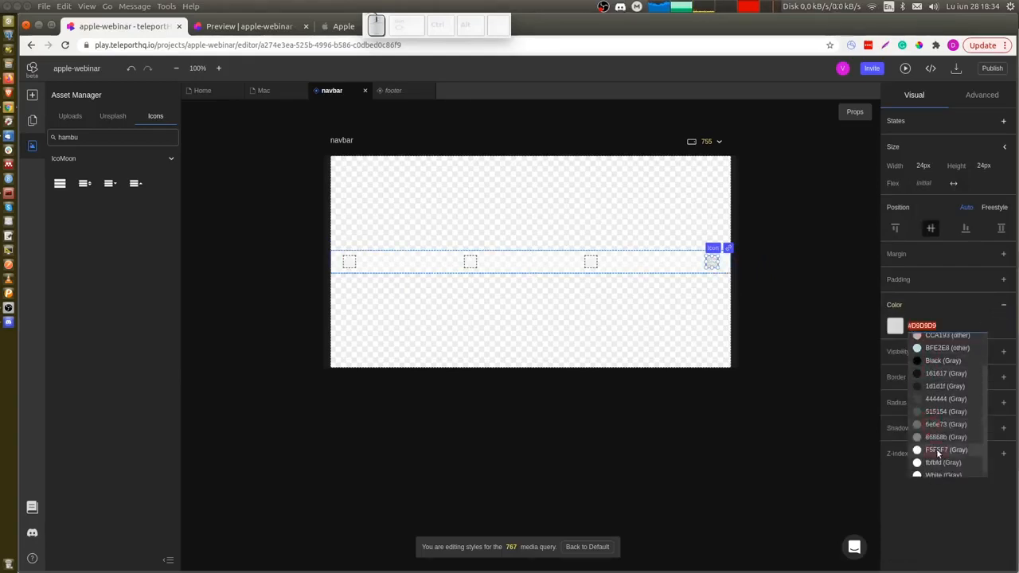
pyautogui.click(937, 451)
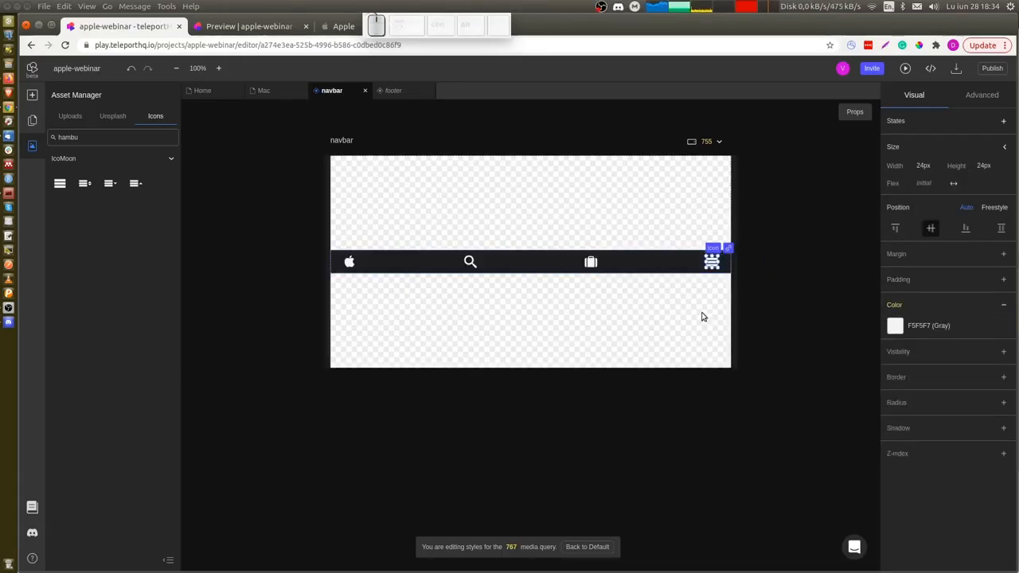
# Move the hamburger icon to the start of the mobile navbar and delete the search icon.
pyautogui.moveTo(712, 262); pyautogui.dragTo(338, 265)
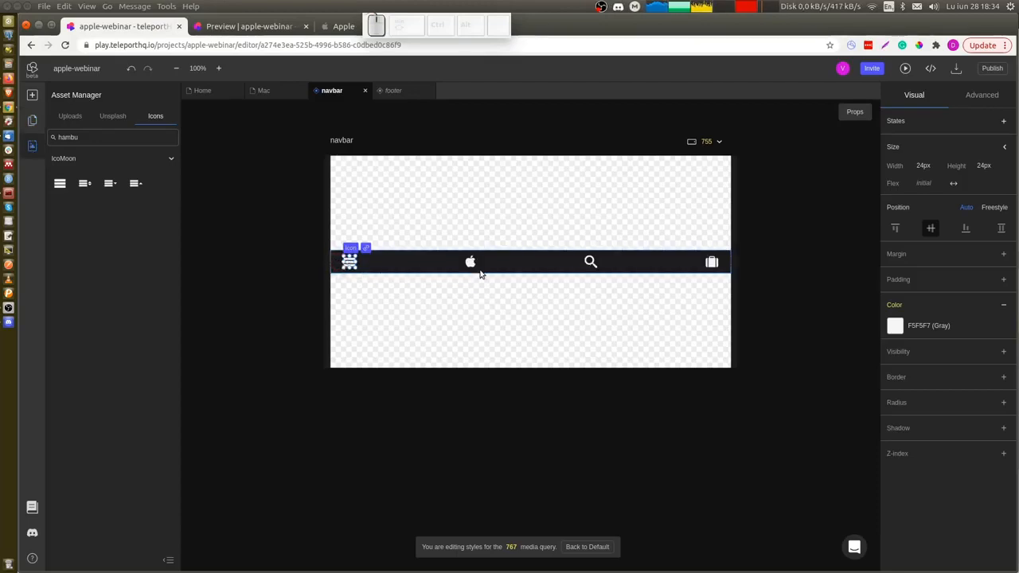
pyautogui.click(590, 262)
pyautogui.press('Delete')
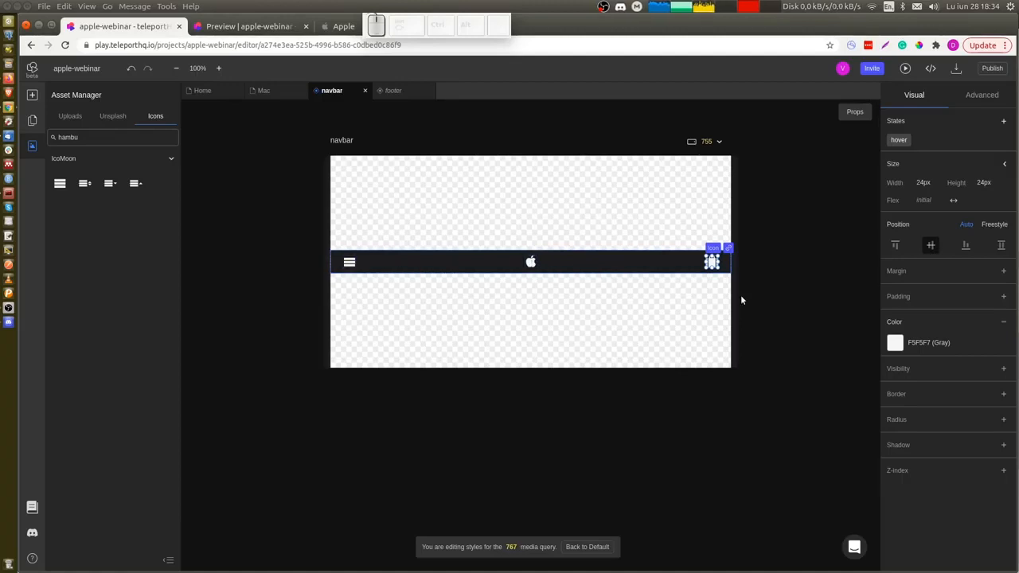
# Return to the 1200 breakpoint and open the Mac page.
pyautogui.click(770, 300)
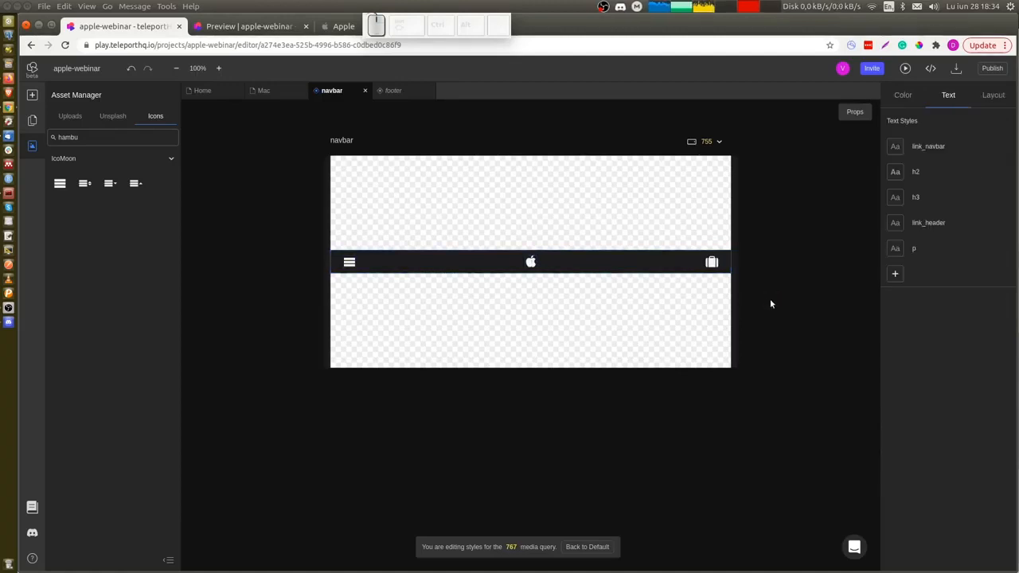
pyautogui.click(712, 140)
pyautogui.click(709, 166)
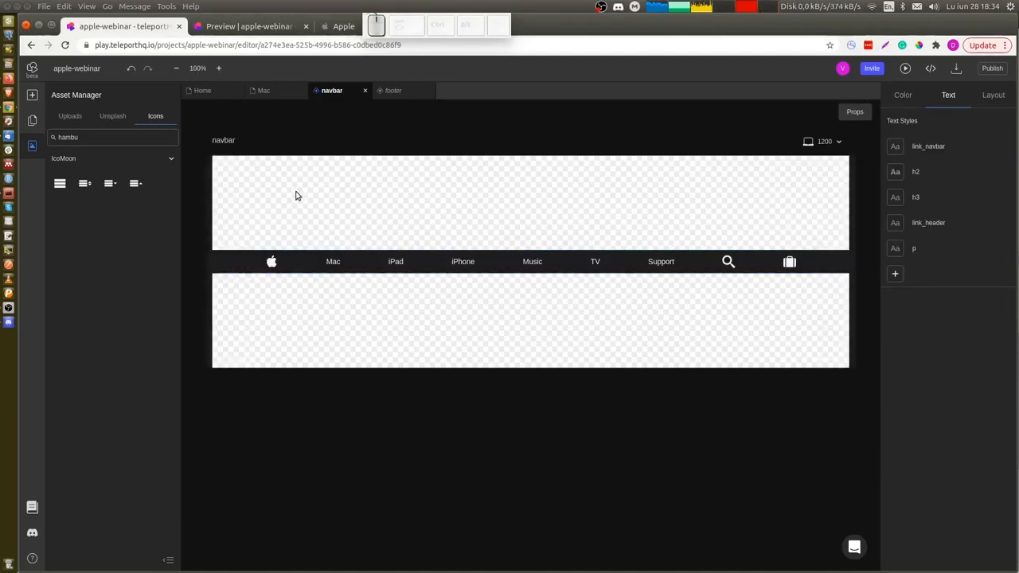
pyautogui.click(270, 90)
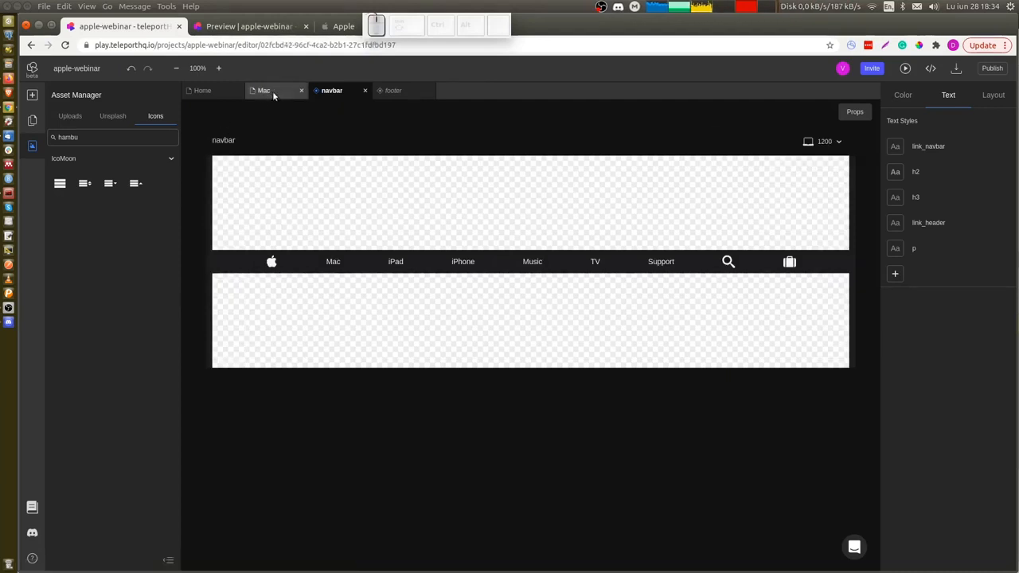
pyautogui.scroll(-1, 677, 348)
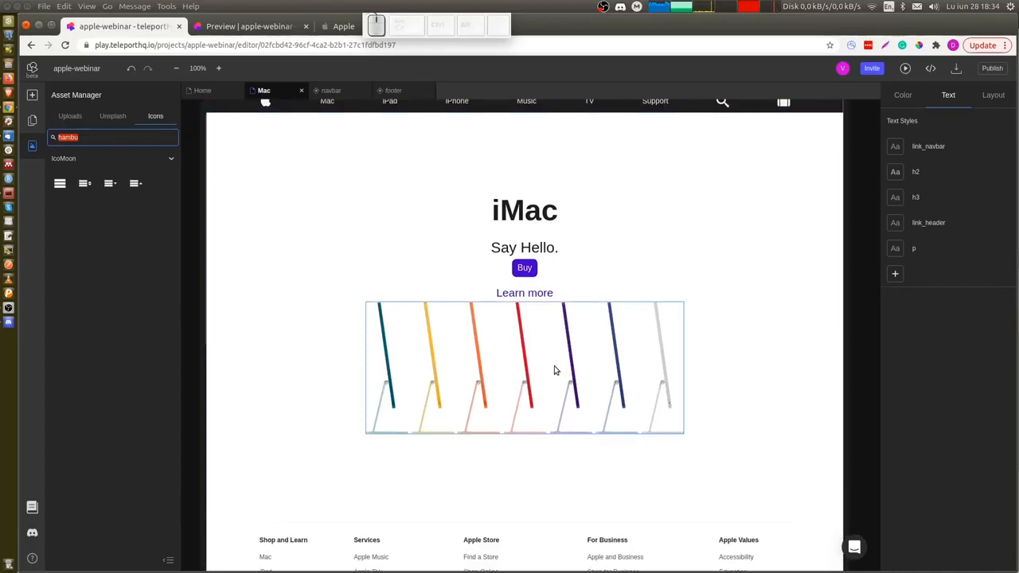
pyautogui.hotkey('ctrl', 'Tab')
pyautogui.hotkey('ctrl', 'Tab')
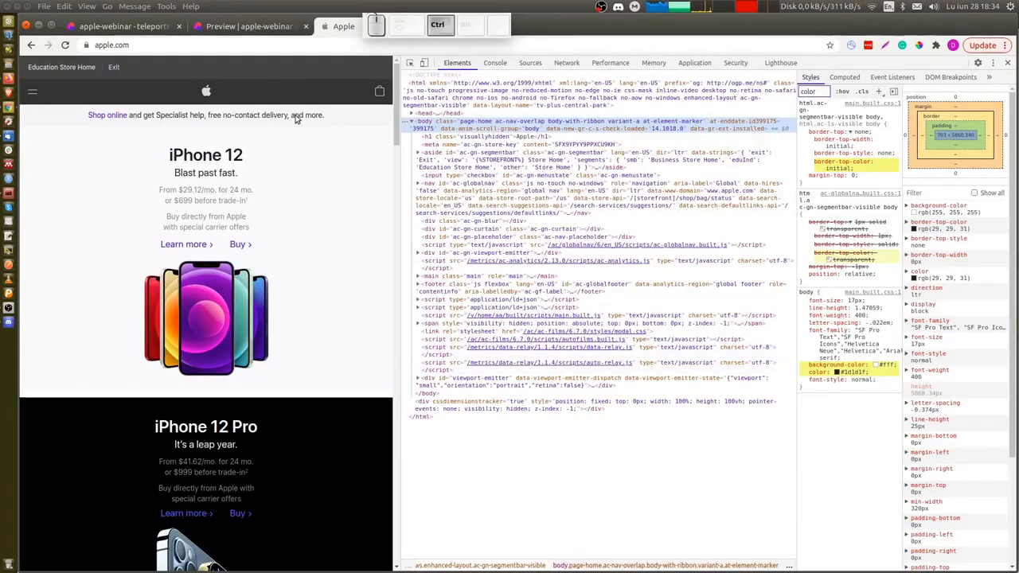
pyautogui.moveTo(402, 145); pyautogui.dragTo(666, 173)
pyautogui.click(139, 88)
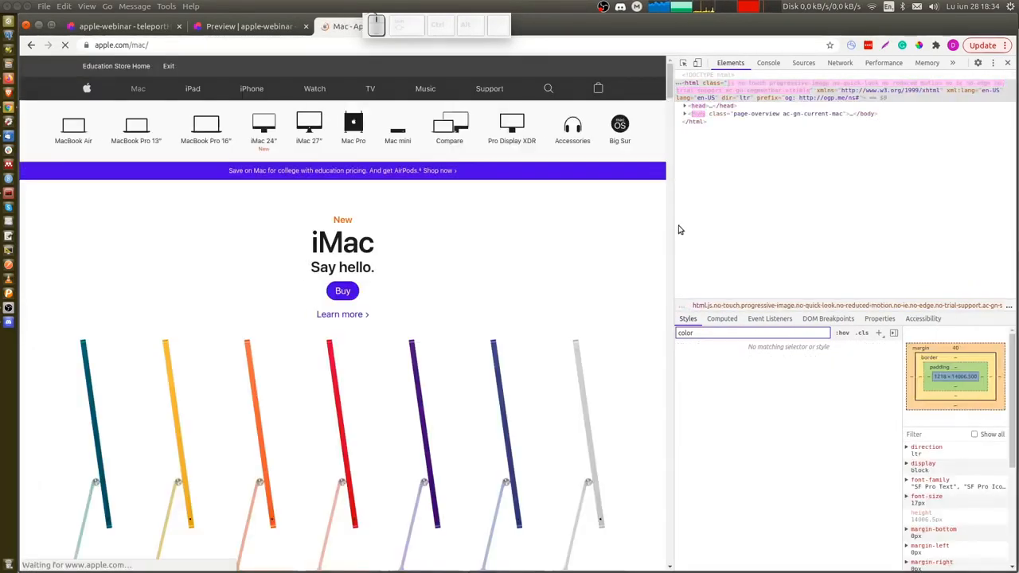
pyautogui.moveTo(674, 226); pyautogui.dragTo(675, 226)
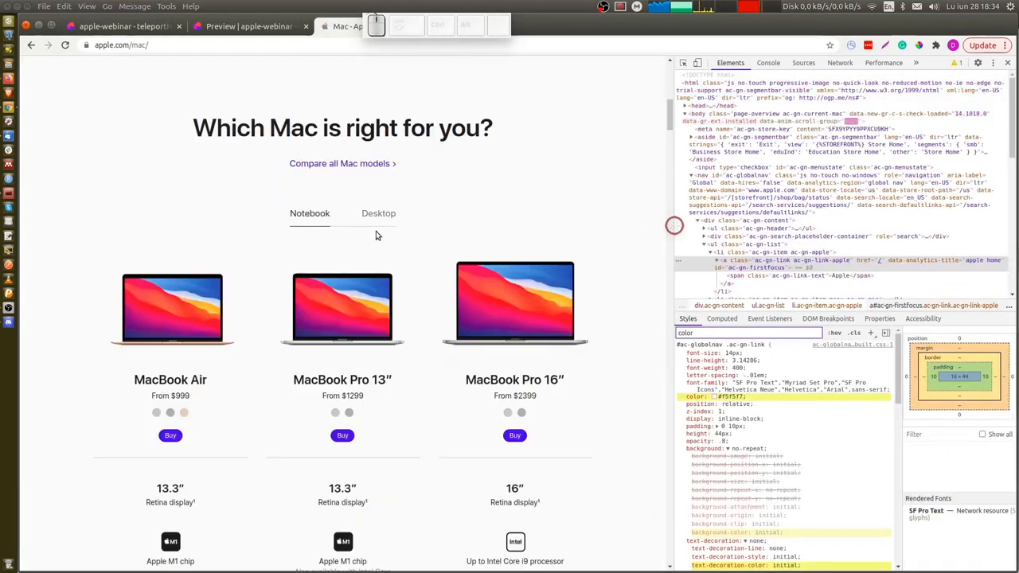
pyautogui.scroll(10, 376, 231)
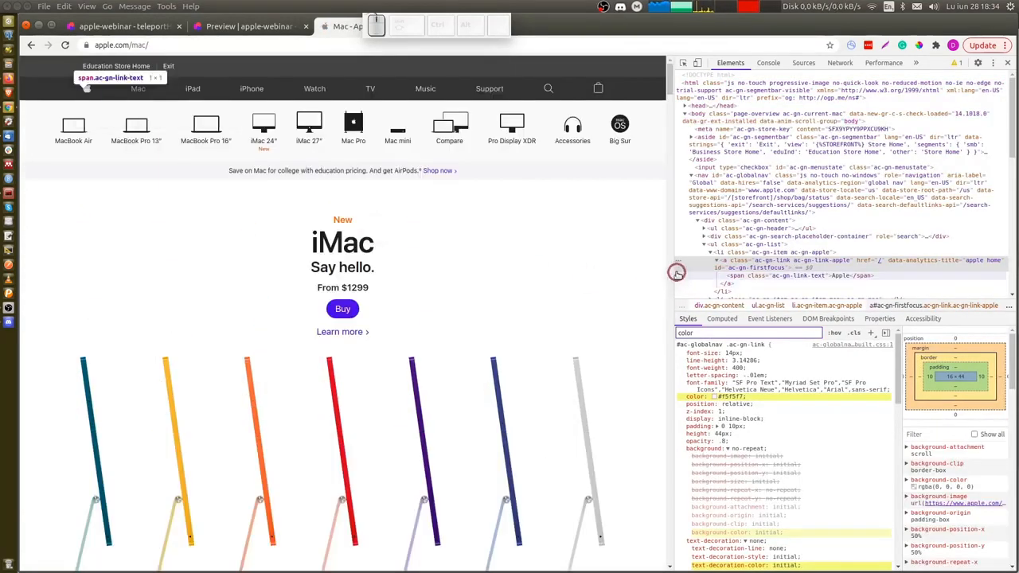
pyautogui.moveTo(676, 272); pyautogui.dragTo(654, 287)
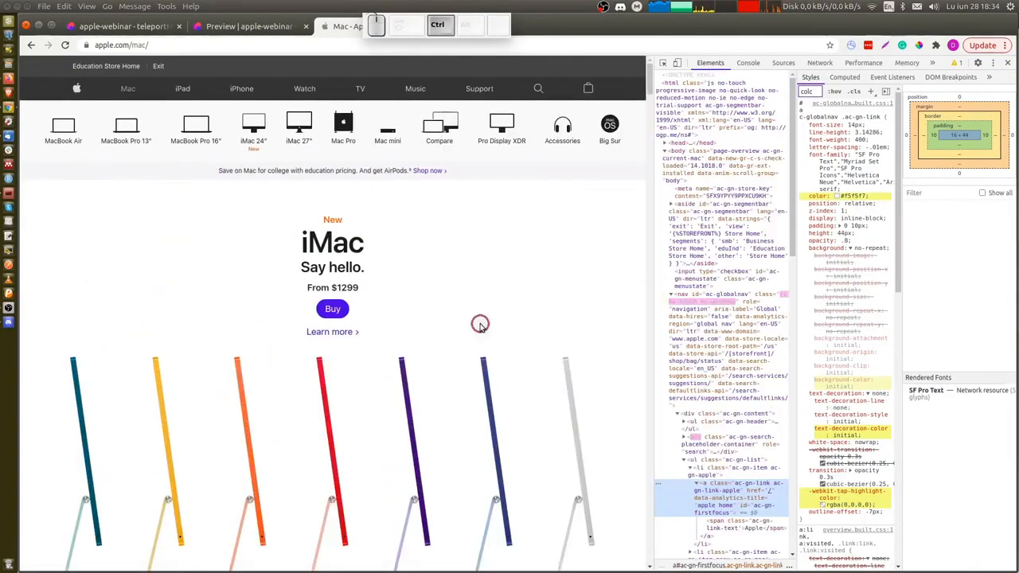
pyautogui.hotkey('ctrl', '1')
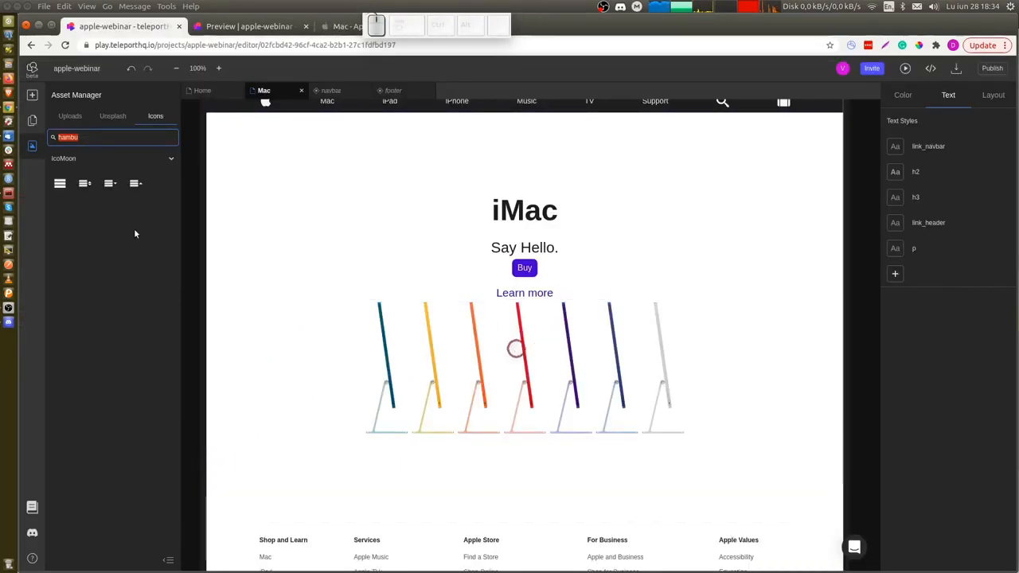
pyautogui.click(32, 120)
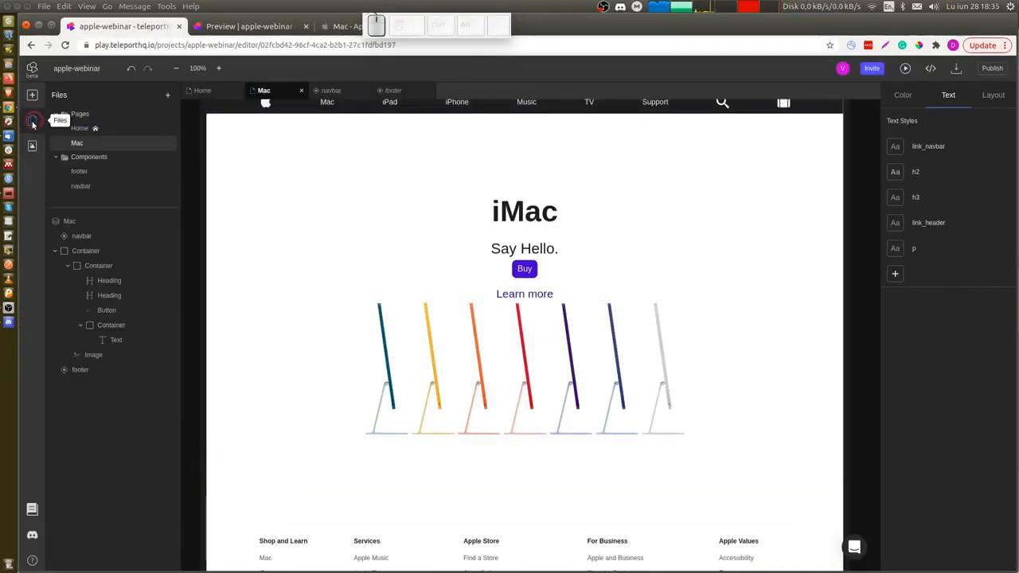
# Insert the hello iMac image from the uploaded assets below the colored iMacs image and set its width to 300px.
pyautogui.click(32, 146)
pyautogui.click(68, 116)
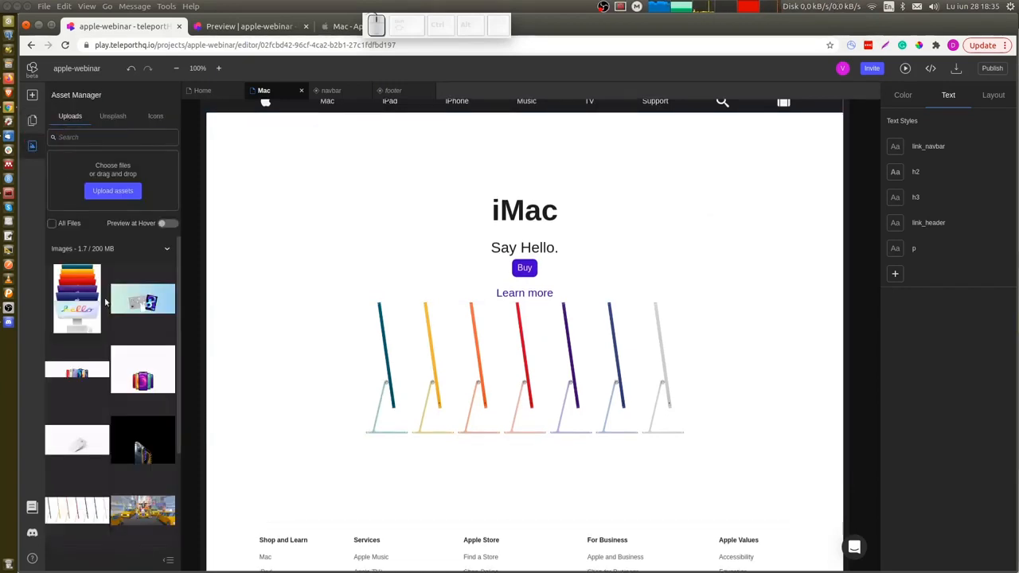
pyautogui.moveTo(81, 303)
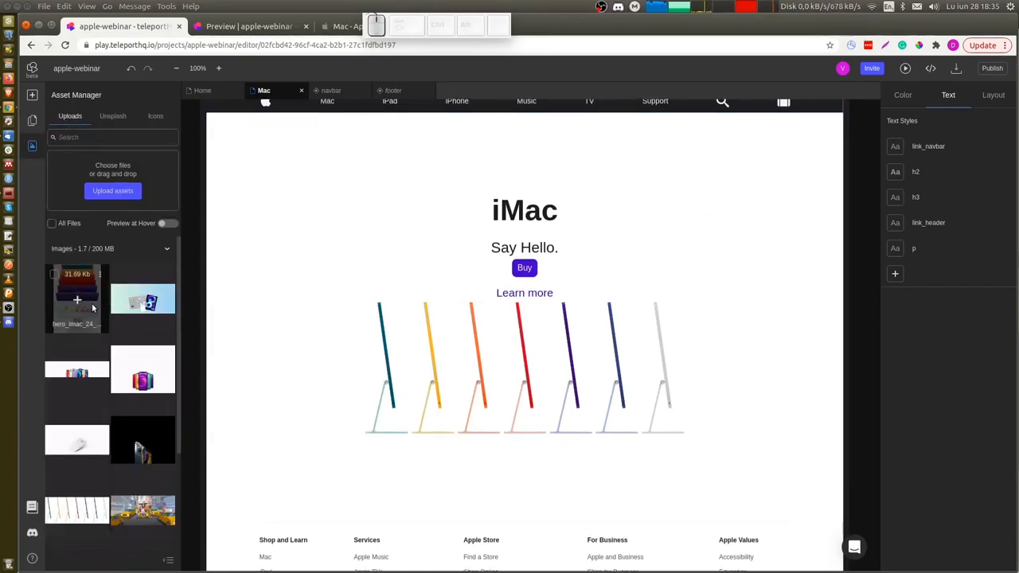
pyautogui.moveTo(86, 305); pyautogui.dragTo(540, 461)
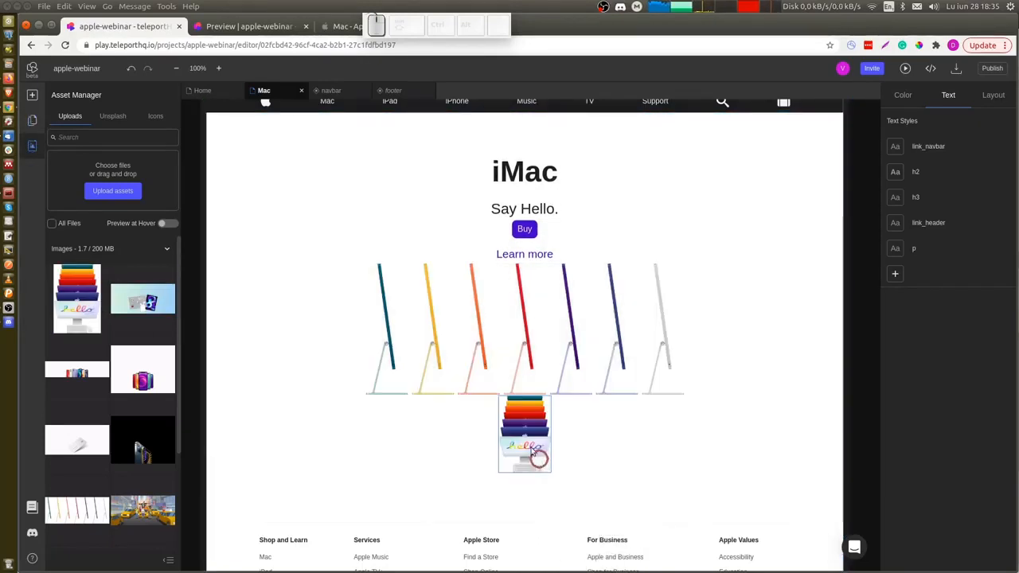
pyautogui.click(532, 445)
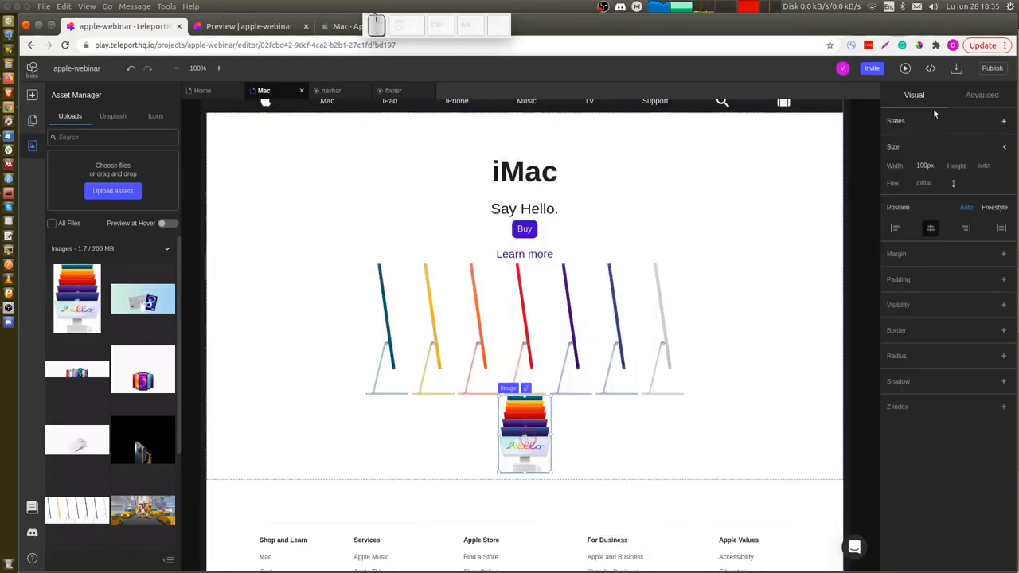
pyautogui.click(931, 166)
pyautogui.write('300')
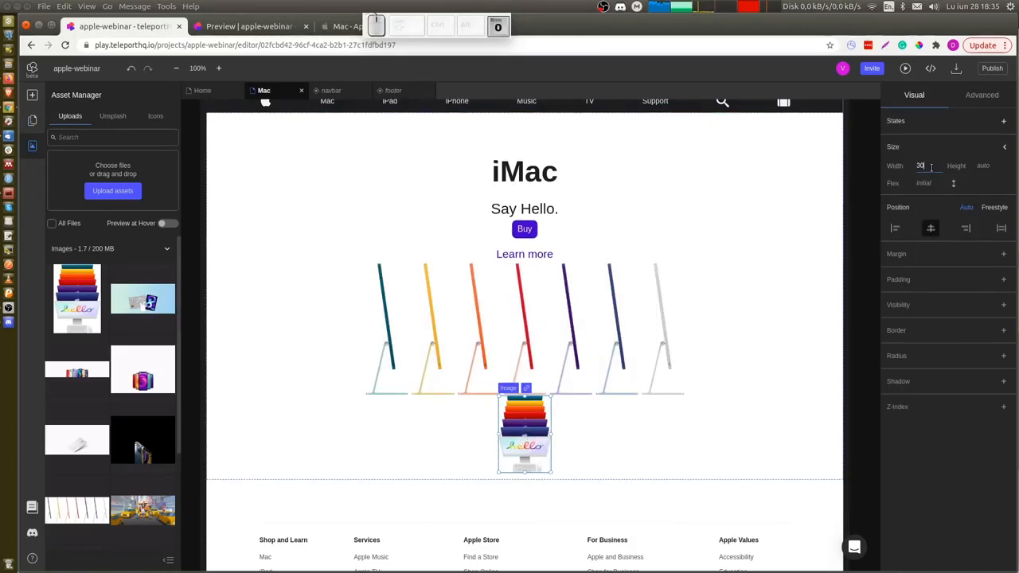
pyautogui.press('Return')
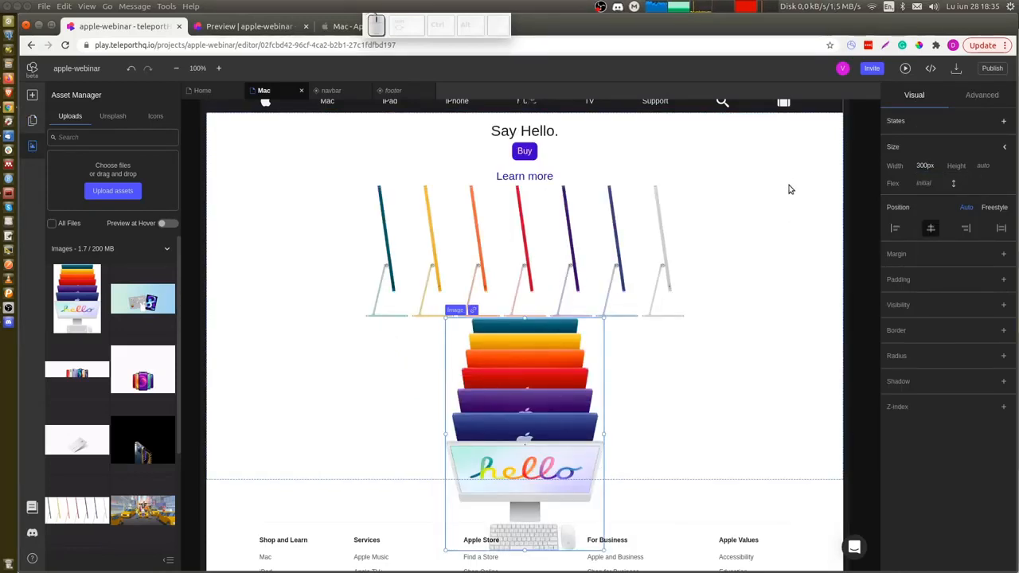
# Hide the hello iMac image at the 1200 breakpoint.
pyautogui.scroll(2, 859, 275)
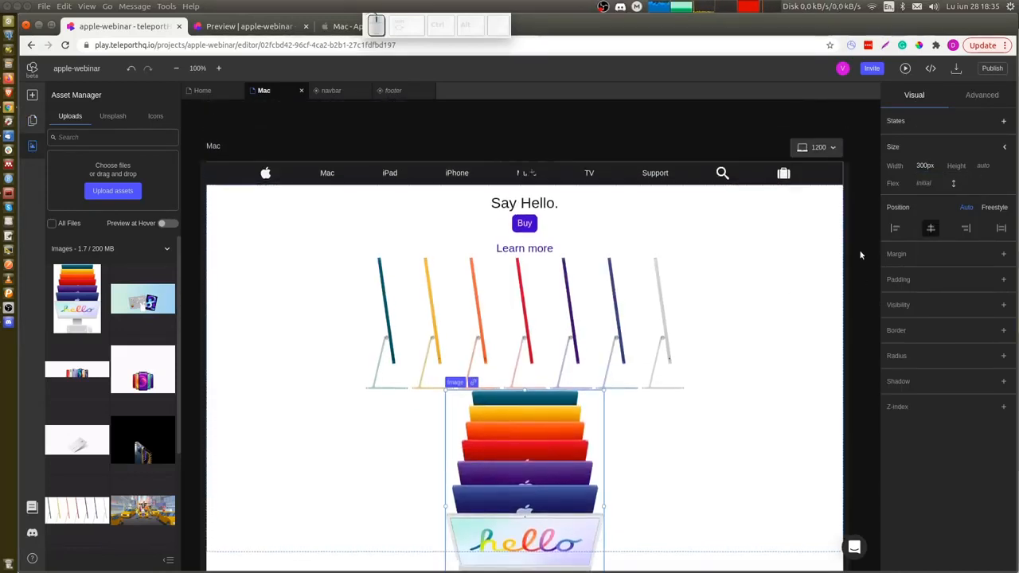
pyautogui.click(1004, 305)
pyautogui.click(897, 324)
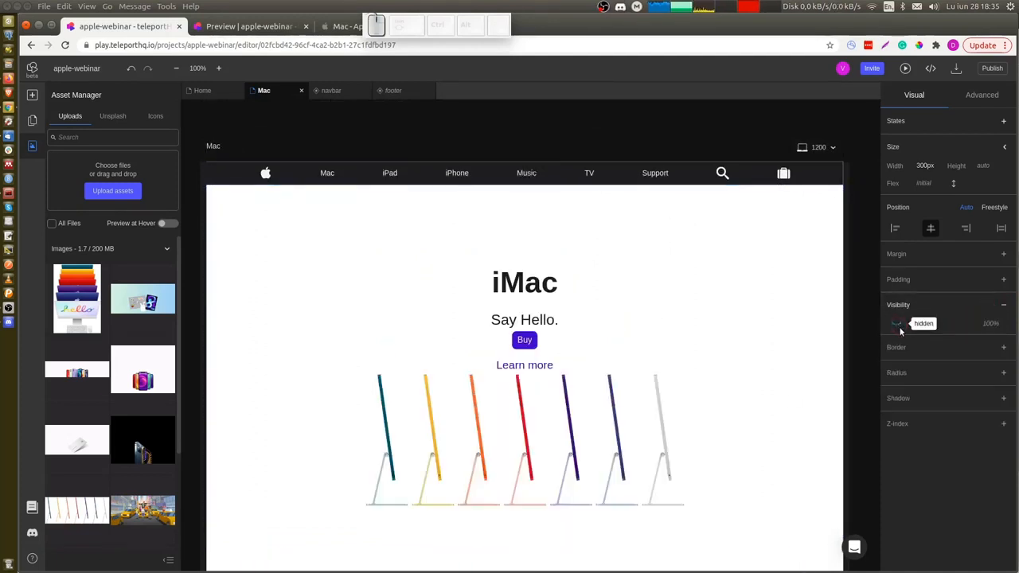
# Switch to the 767 breakpoint and make the hello iMac image visible there.
pyautogui.click(820, 147)
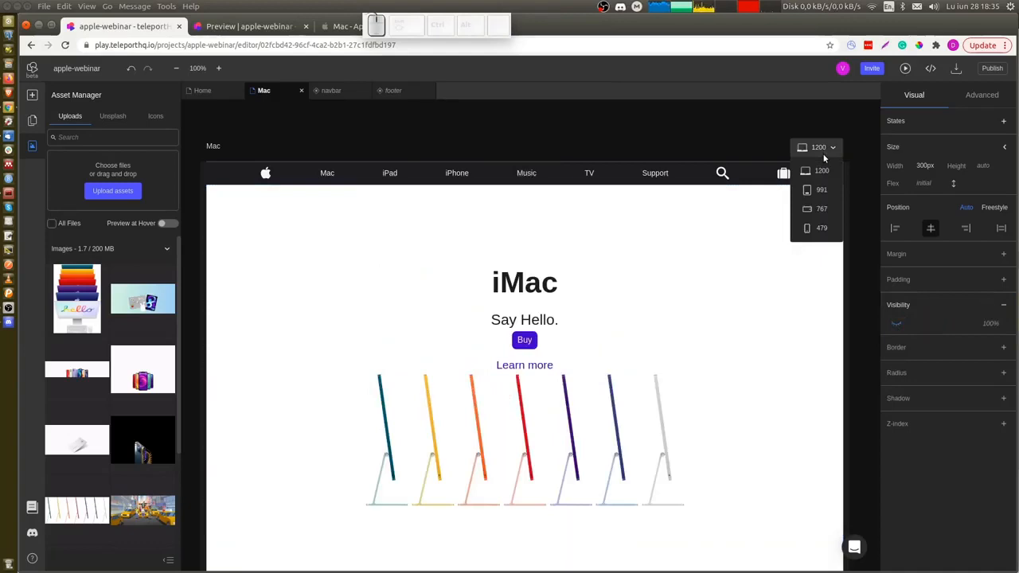
pyautogui.click(819, 210)
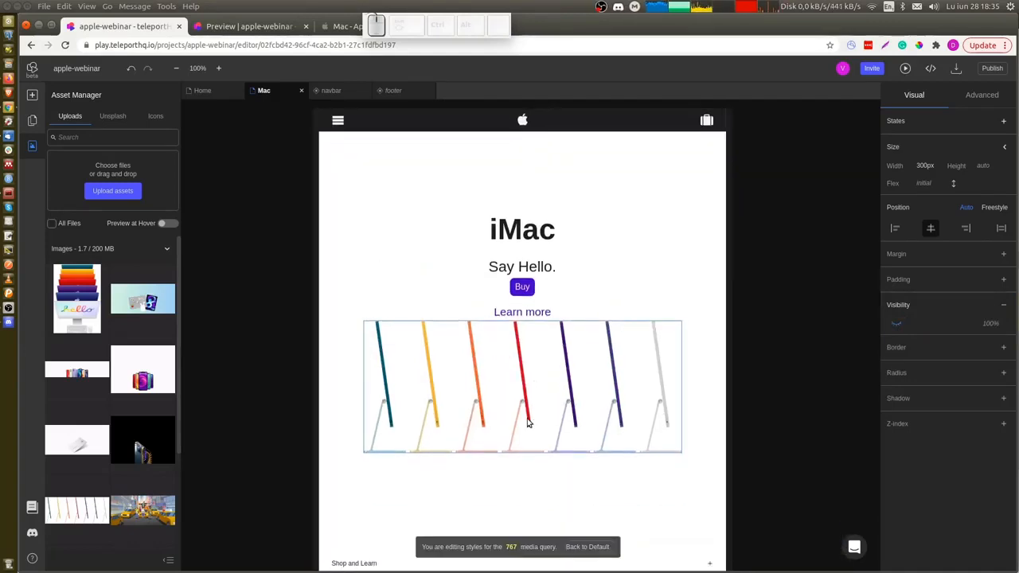
pyautogui.click(32, 121)
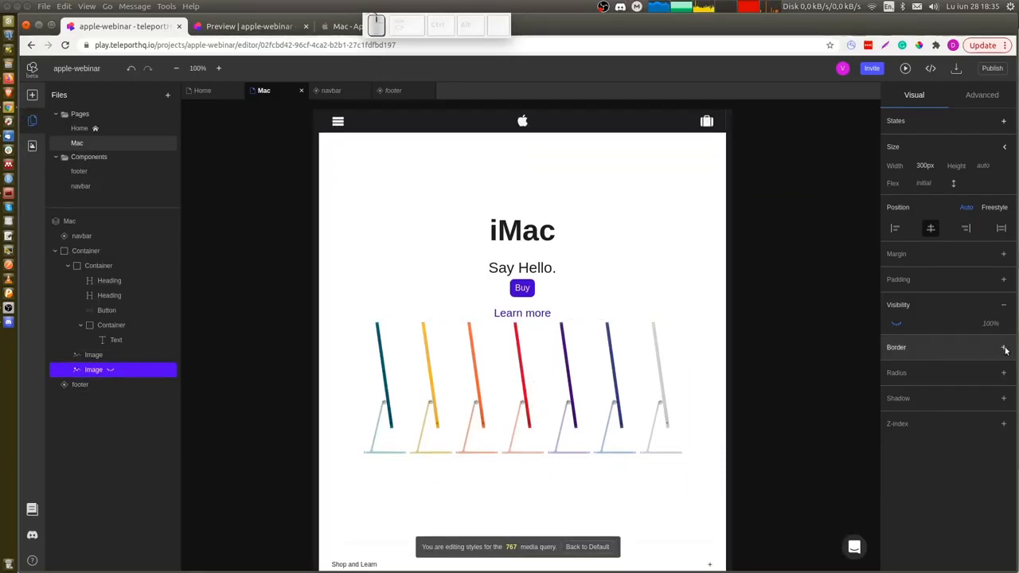
pyautogui.click(895, 325)
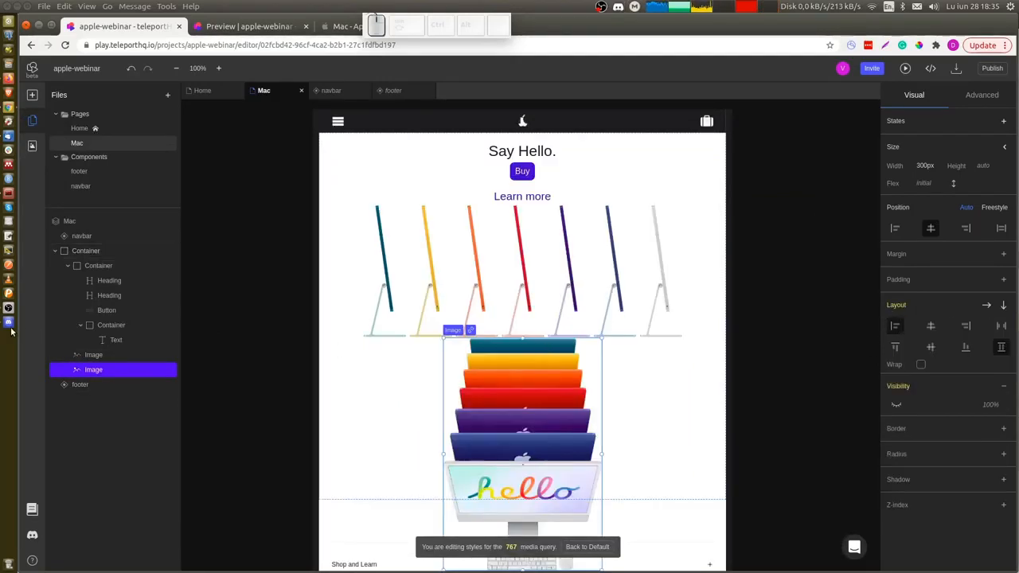
# Hide the colored iMacs image at the 767 breakpoint.
pyautogui.click(109, 353)
pyautogui.click(838, 354)
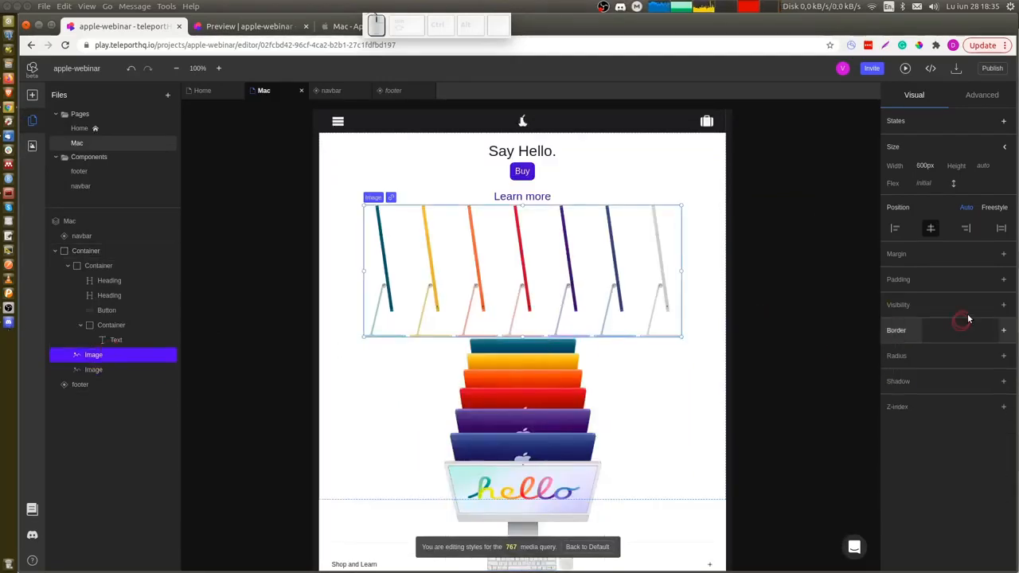
pyautogui.click(1003, 306)
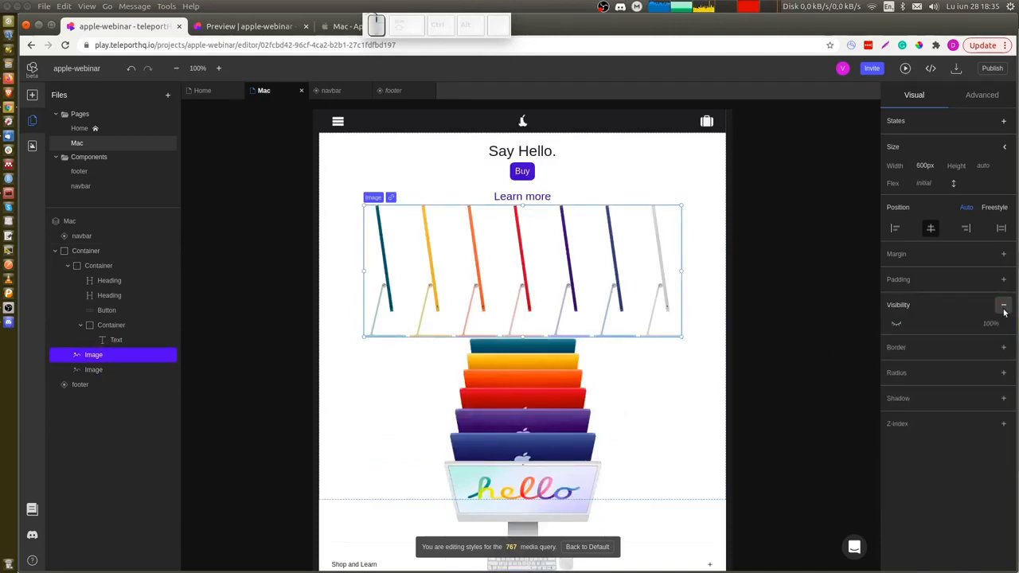
pyautogui.click(897, 324)
pyautogui.click(780, 303)
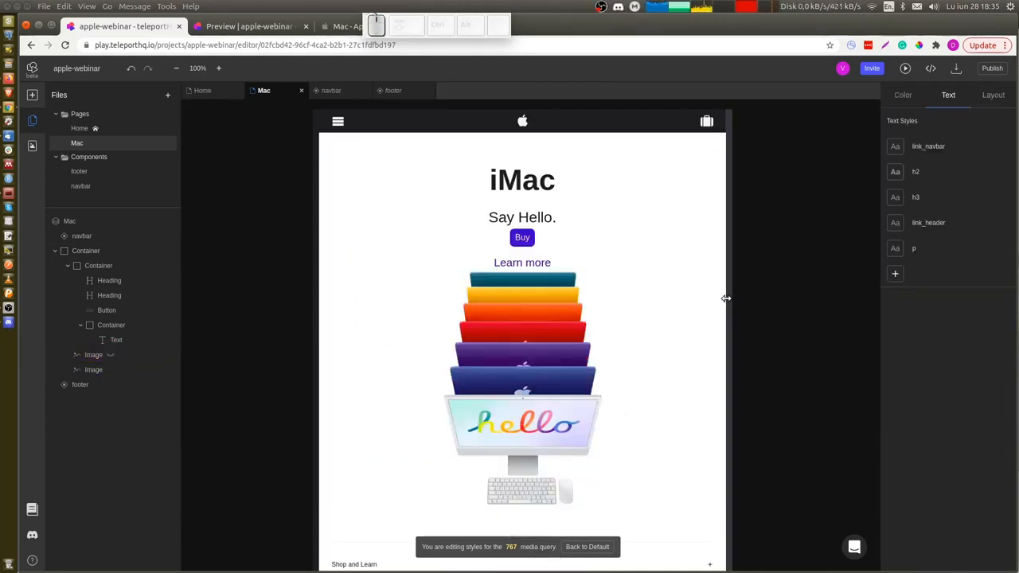
# Widen the canvas back to desktop size and scroll through the Mac page to check the layout.
pyautogui.moveTo(727, 301); pyautogui.dragTo(855, 297)
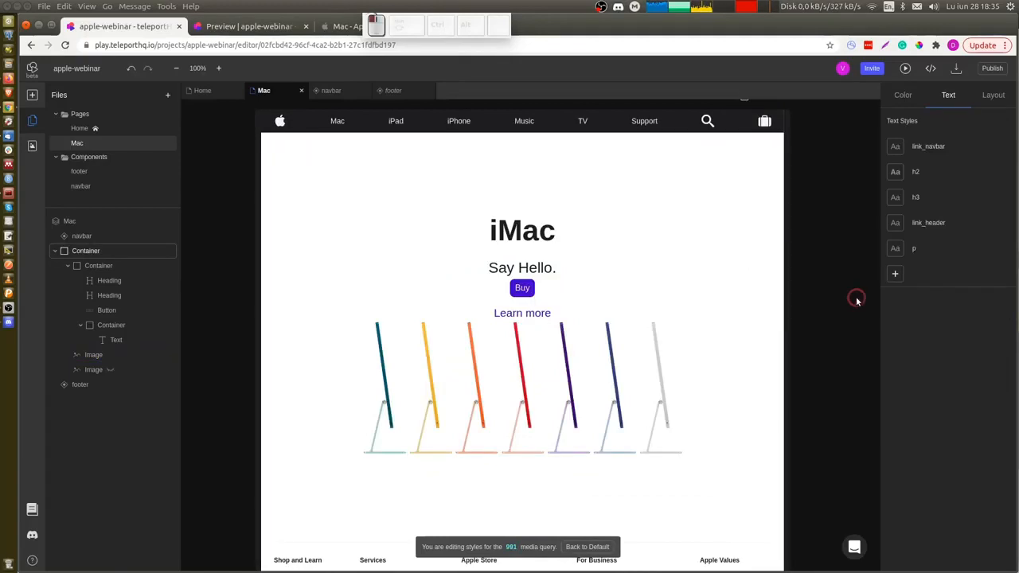
pyautogui.moveTo(745, 296); pyautogui.dragTo(839, 294)
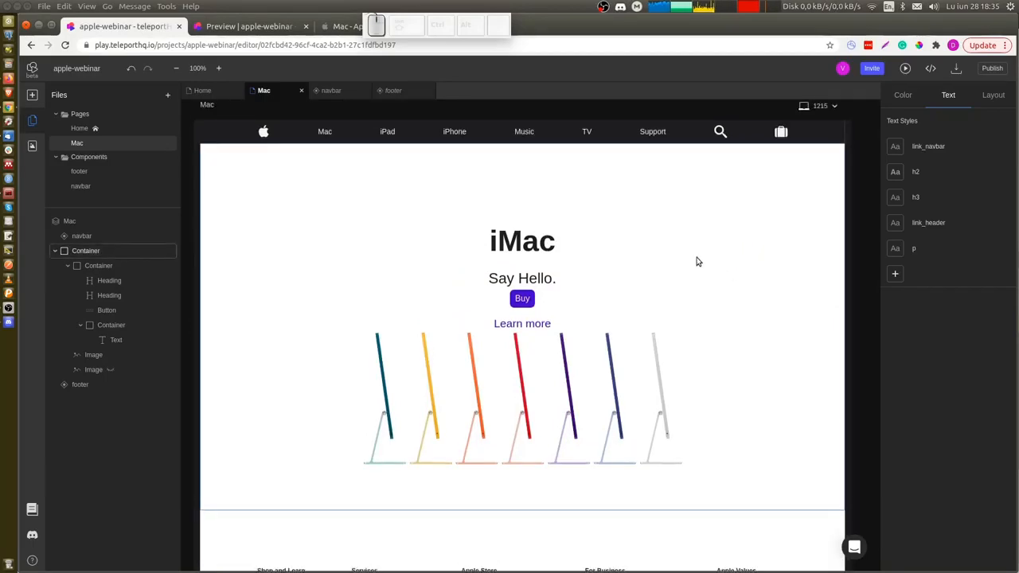
pyautogui.scroll(-5, 697, 261)
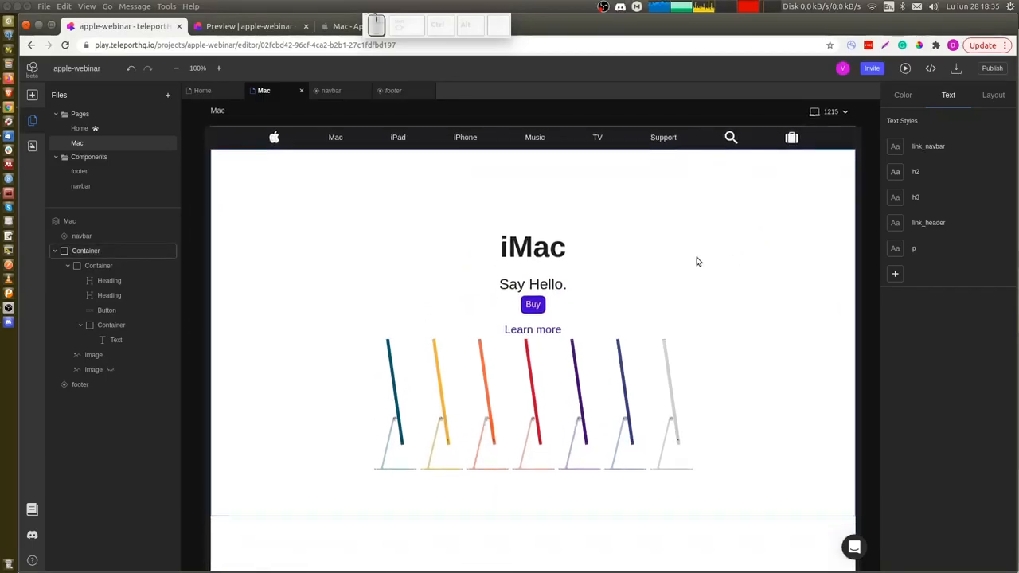
pyautogui.scroll(-5, 696, 261)
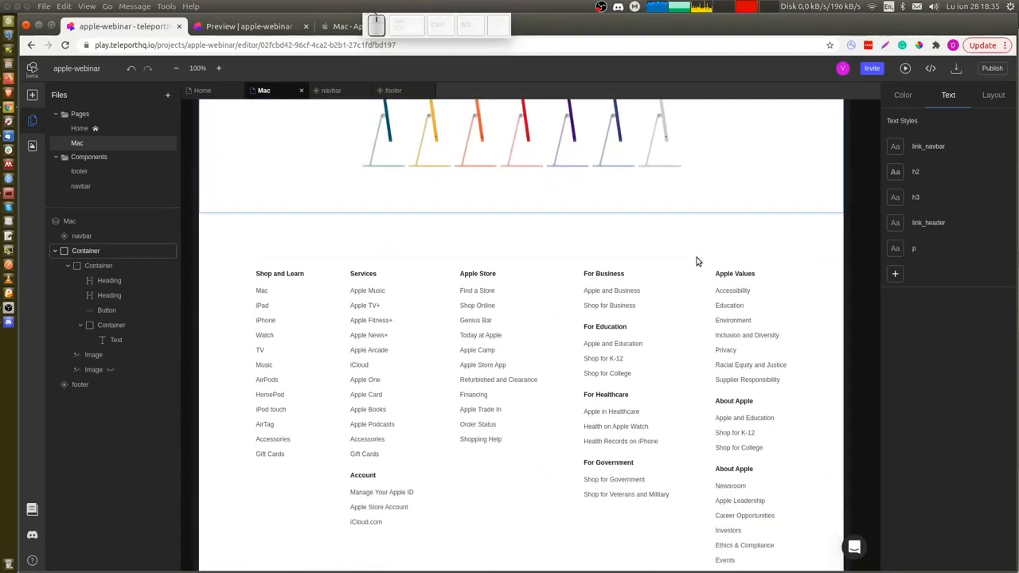
pyautogui.scroll(3, 697, 261)
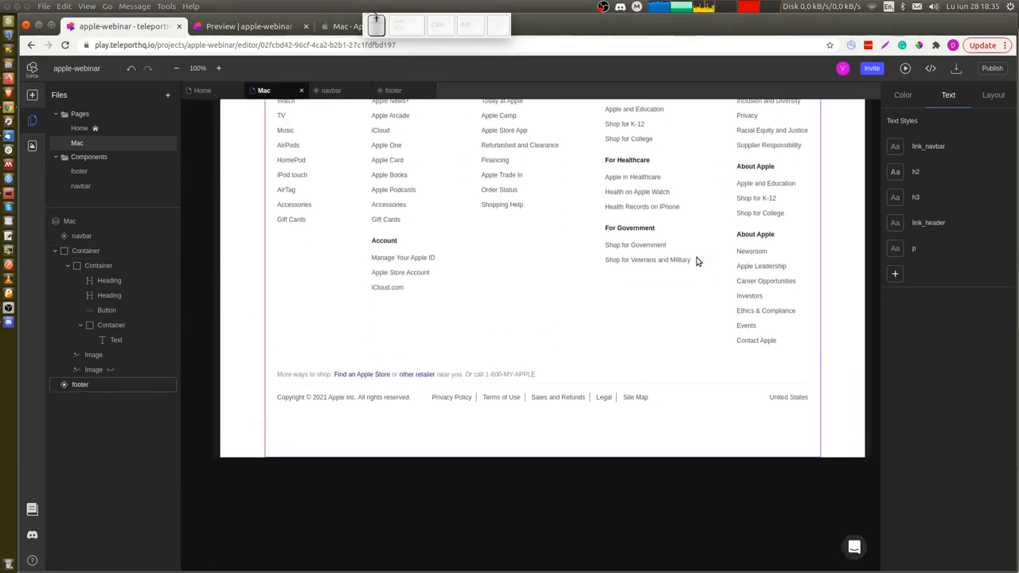
pyautogui.scroll(5, 696, 261)
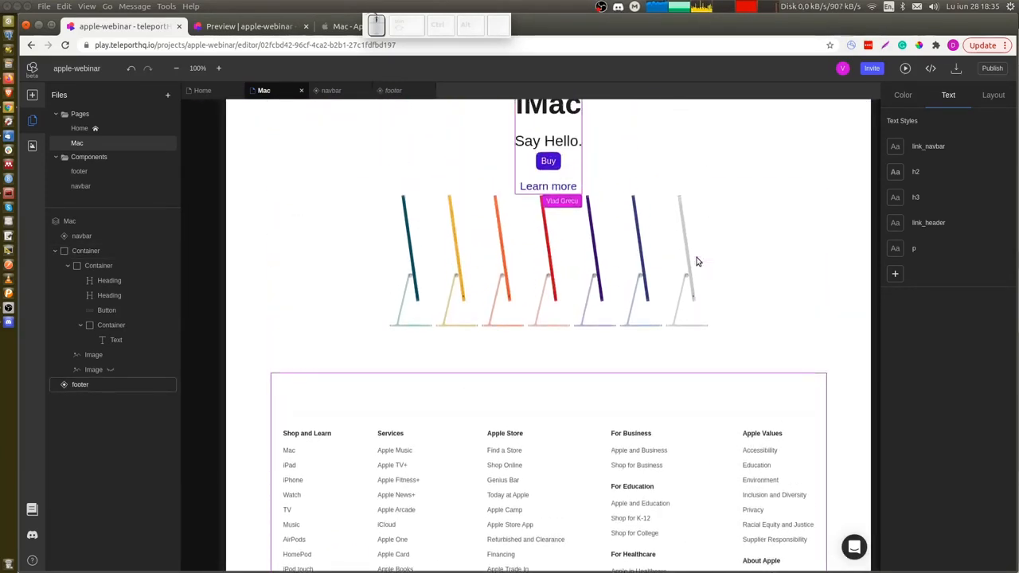
# Preview the site in the browser and check it at narrow and wide window widths.
pyautogui.click(905, 69)
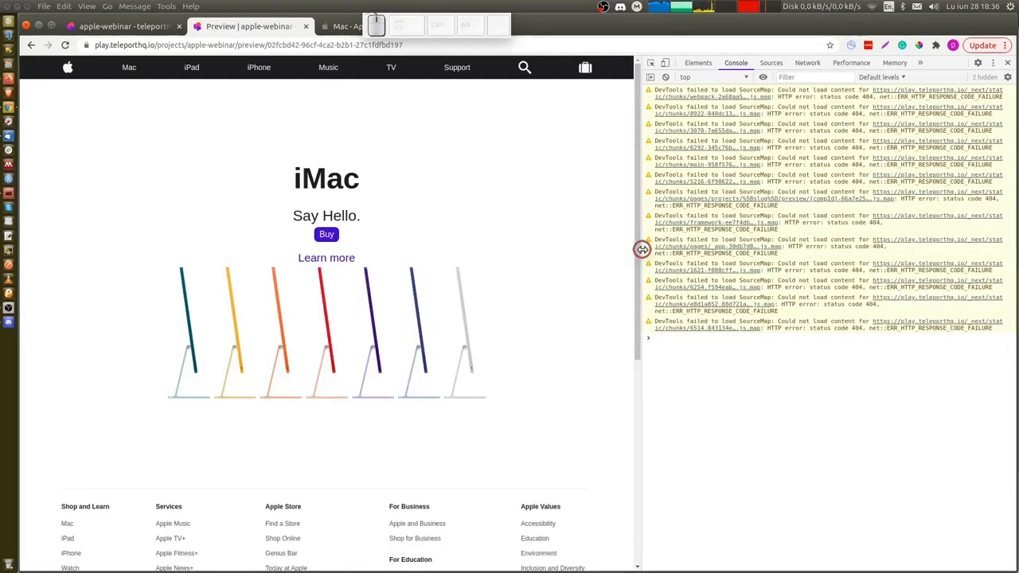
pyautogui.moveTo(639, 251); pyautogui.dragTo(375, 279)
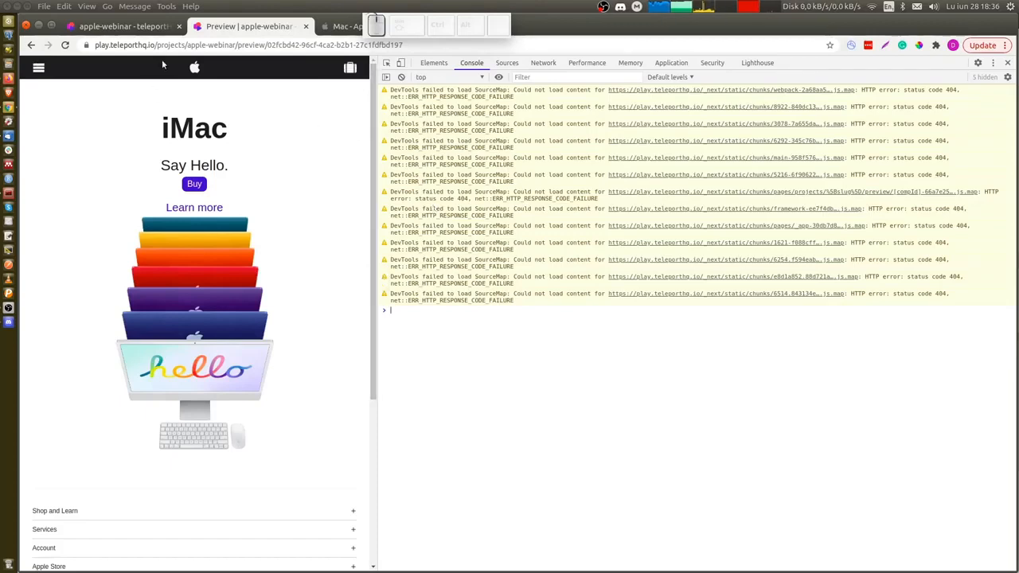
pyautogui.click(196, 67)
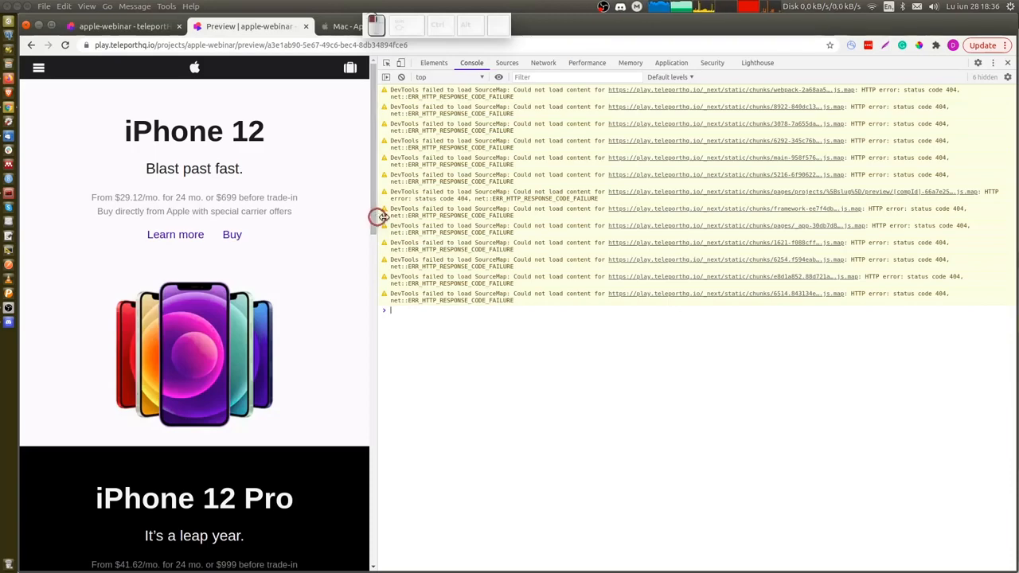
pyautogui.moveTo(379, 216); pyautogui.dragTo(755, 232)
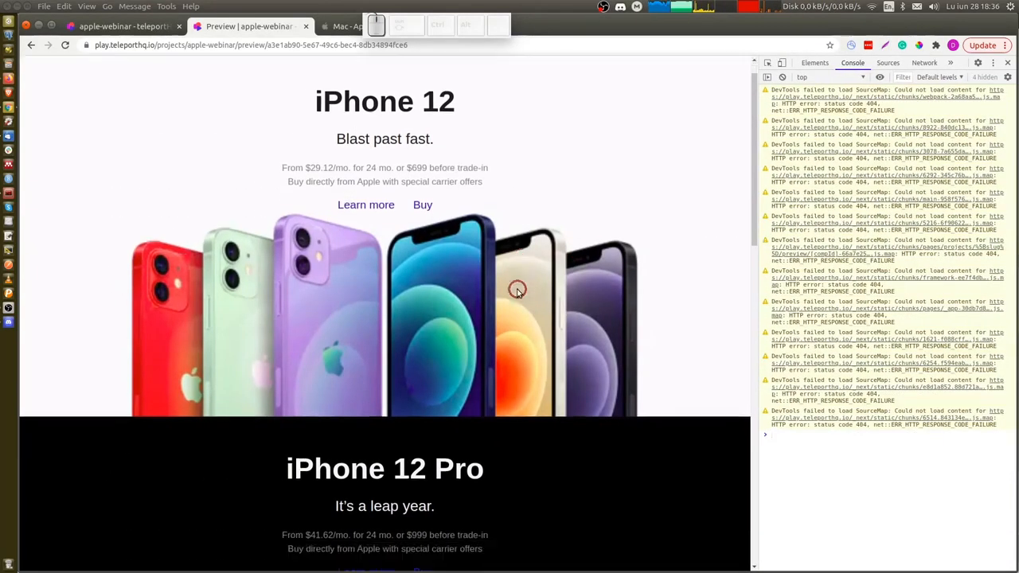
pyautogui.scroll(-1, 518, 291)
pyautogui.hotkey('ctrl', 'pageup')
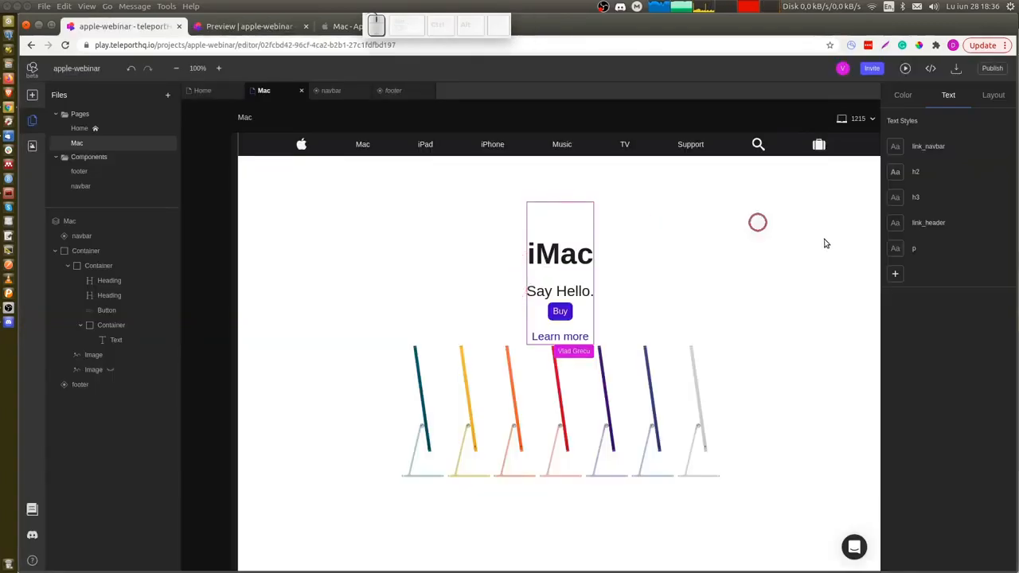
# Publish an update of the project to TeleportHQ hosting.
pyautogui.click(995, 70)
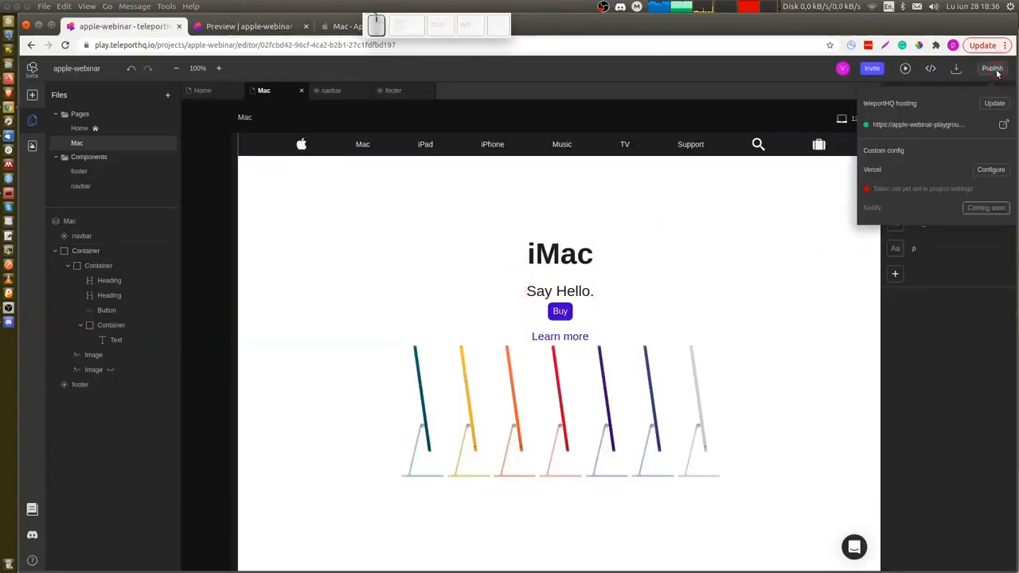
pyautogui.click(995, 104)
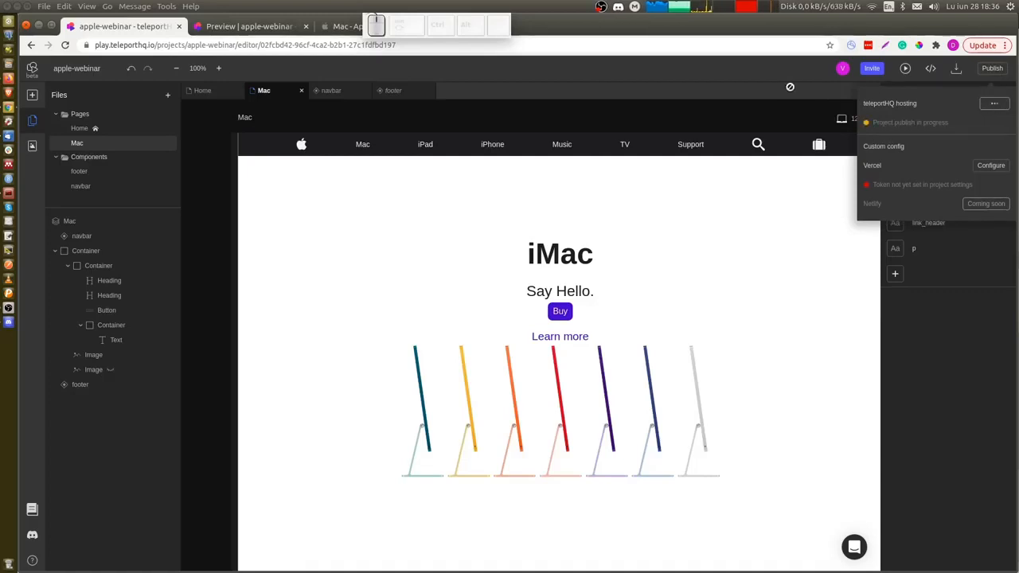
pyautogui.click(734, 118)
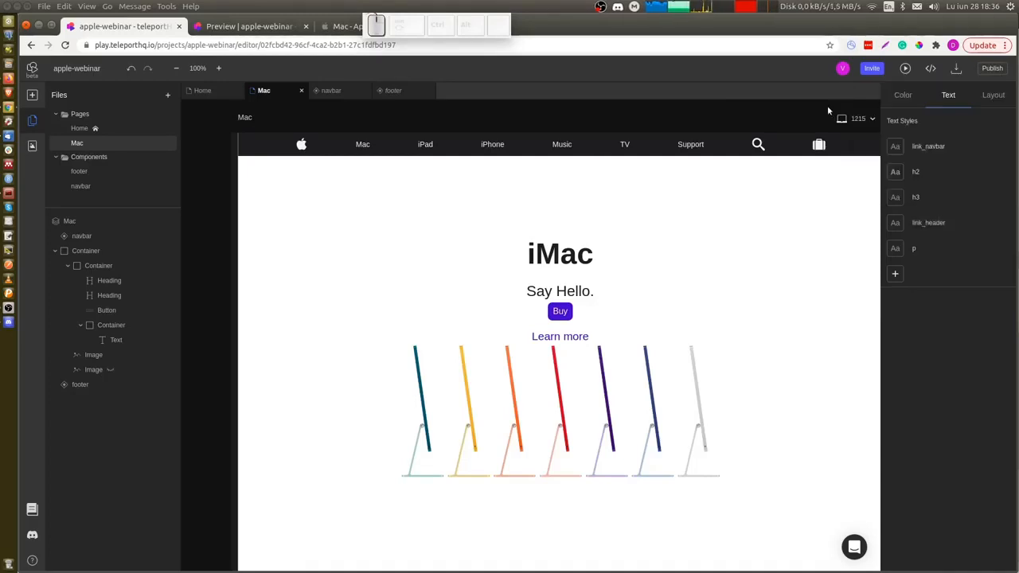
# View the Mac page's generated code, switching between React and UIDL output.
pyautogui.click(930, 70)
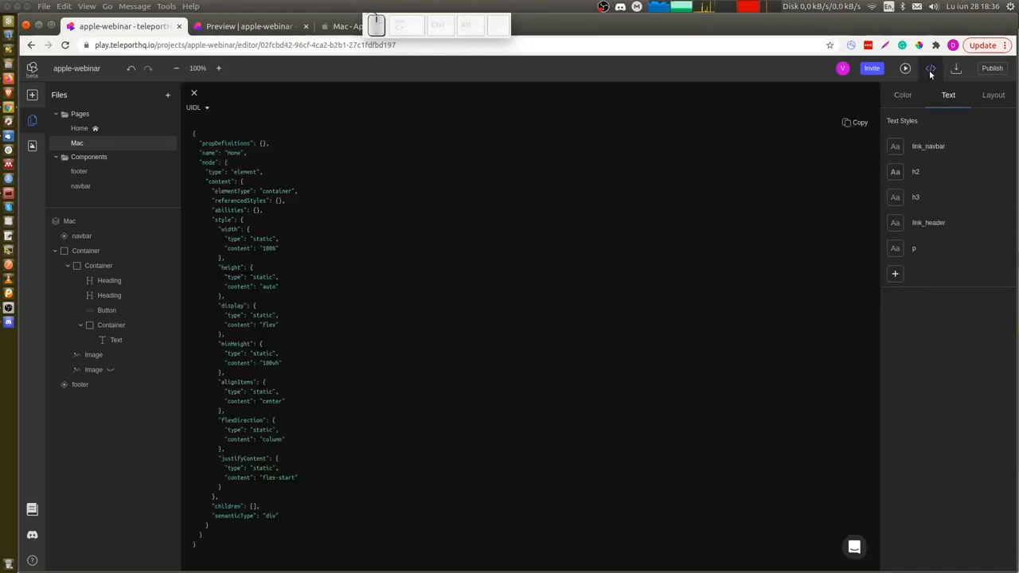
pyautogui.click(199, 108)
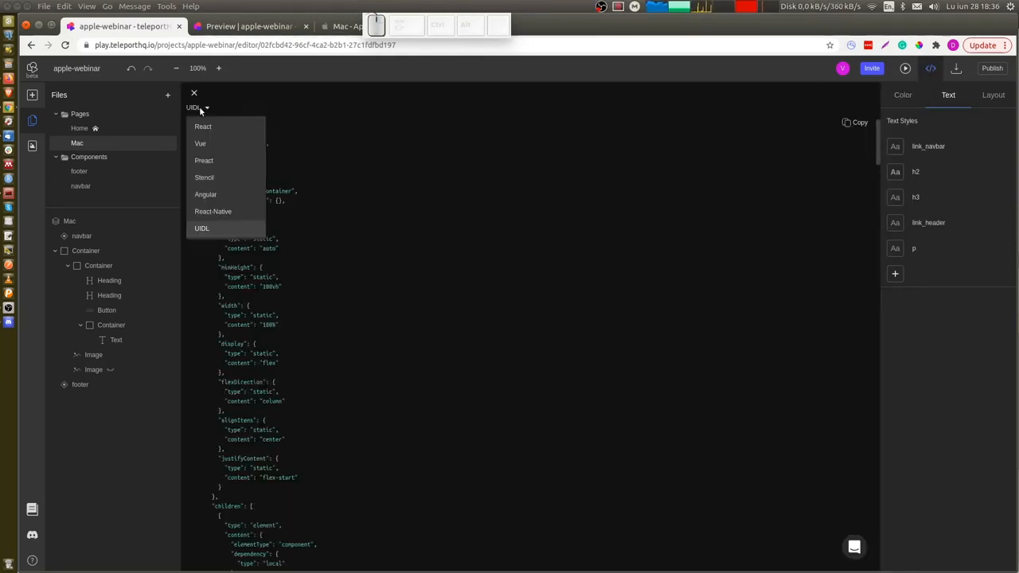
pyautogui.click(208, 127)
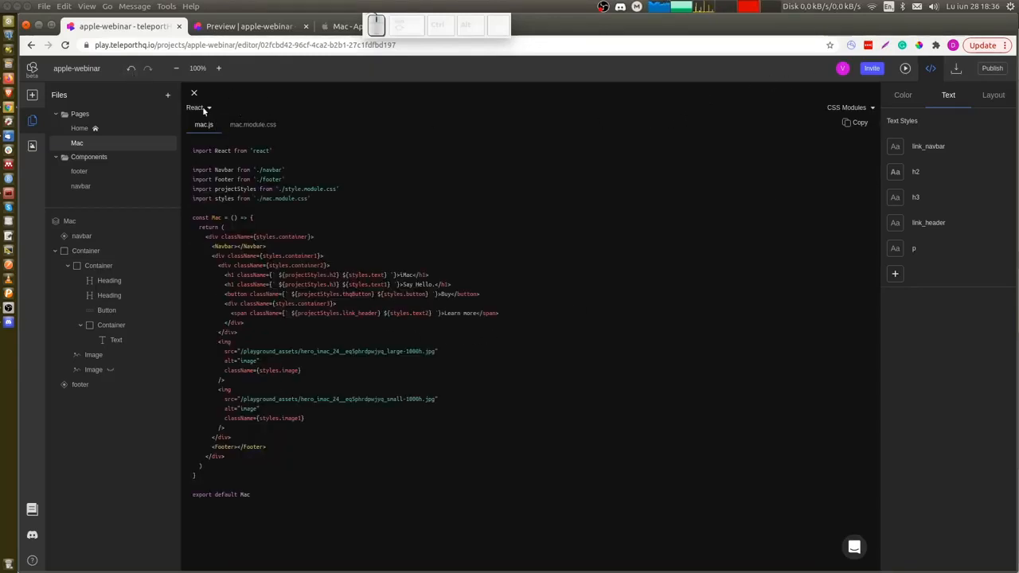
pyautogui.click(204, 109)
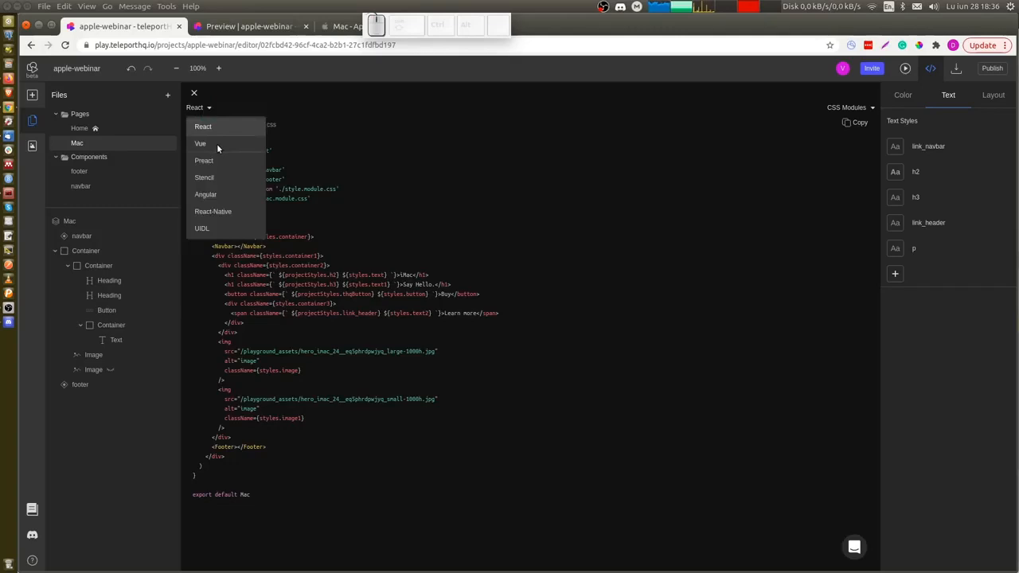
pyautogui.click(200, 229)
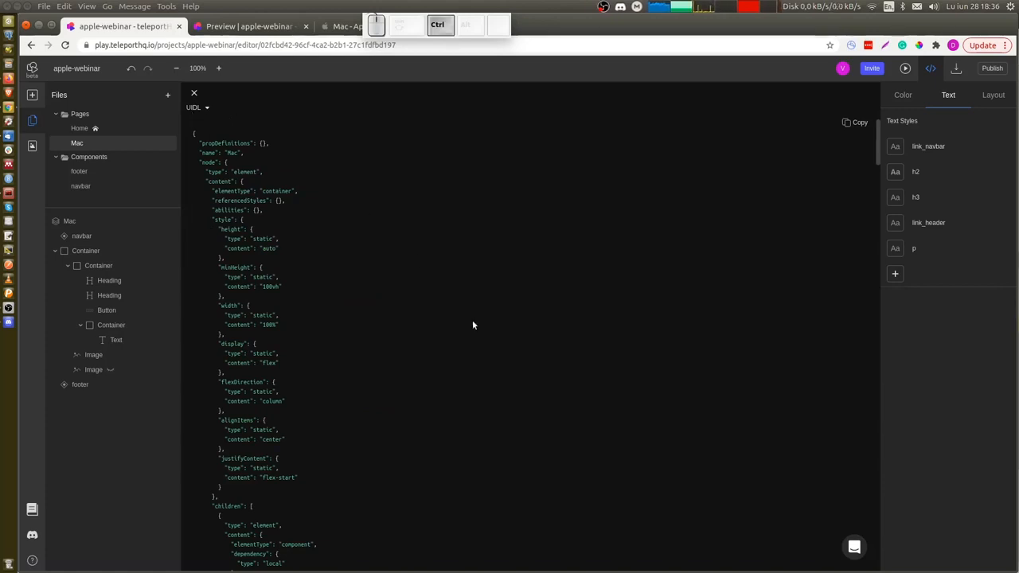
# Open the teleporthq teleport-code-generators repository on GitHub in a new tab and scroll through its files and README.
pyautogui.hotkey('ctrl', 't')
pyautogui.write('g')
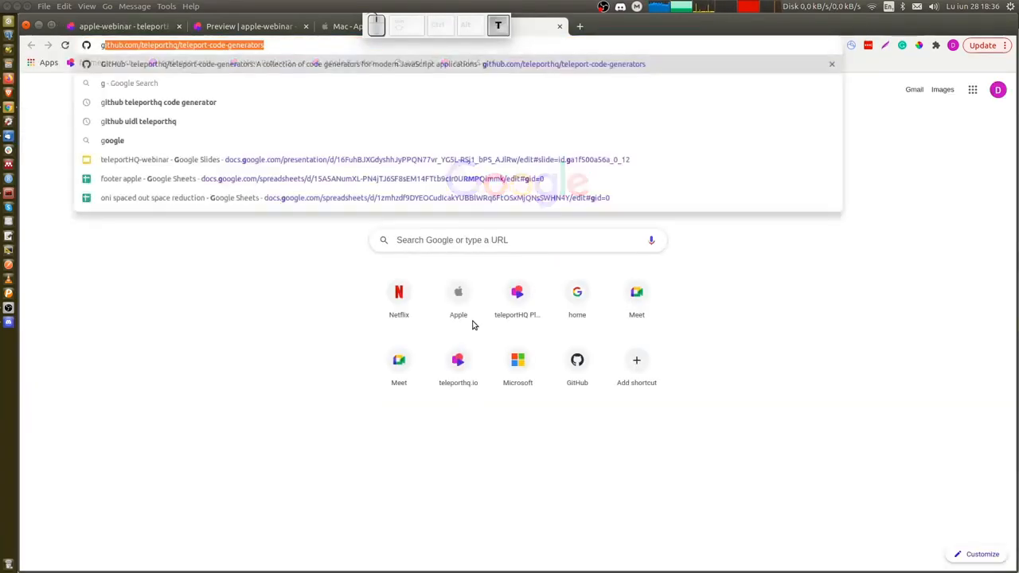
pyautogui.write('ithub teleporthq')
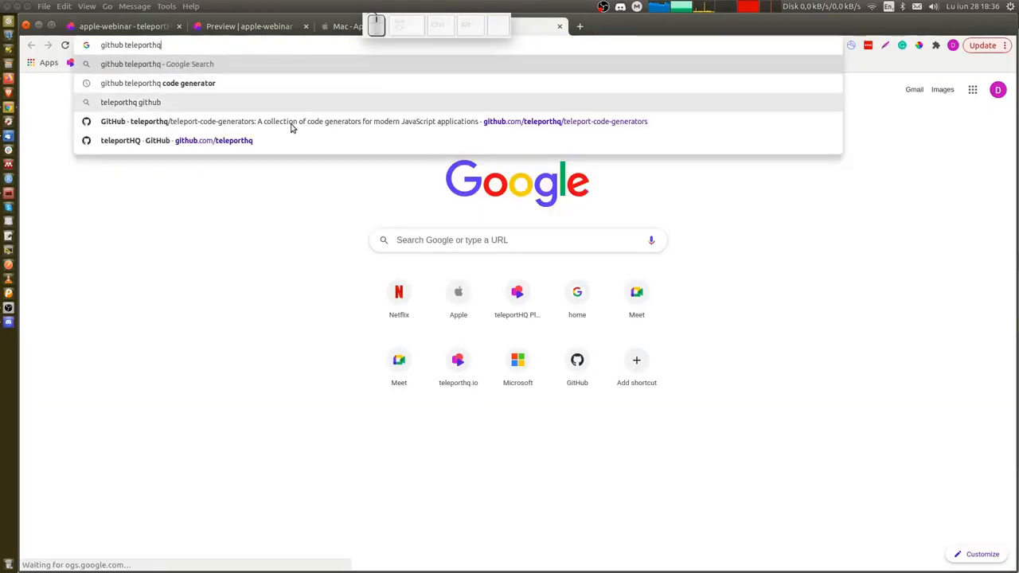
pyautogui.click(290, 129)
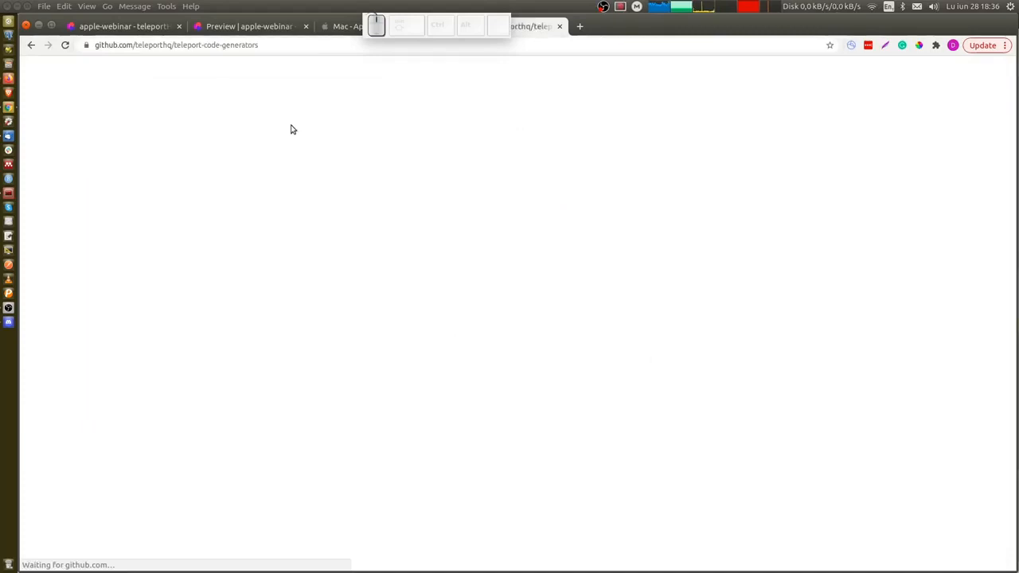
pyautogui.hotkey('ctrl', '1')
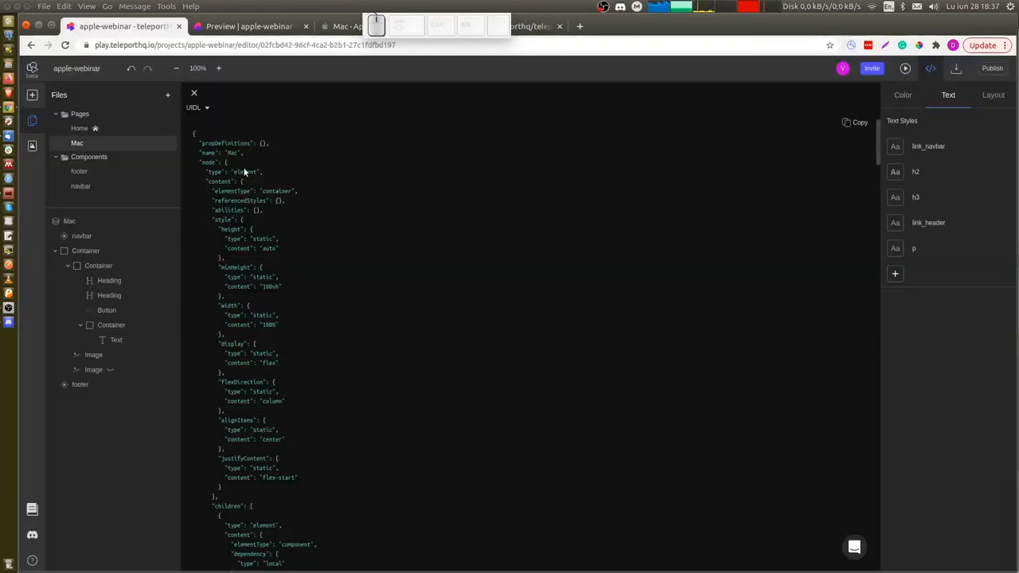
pyautogui.hotkey('ctrl', '4')
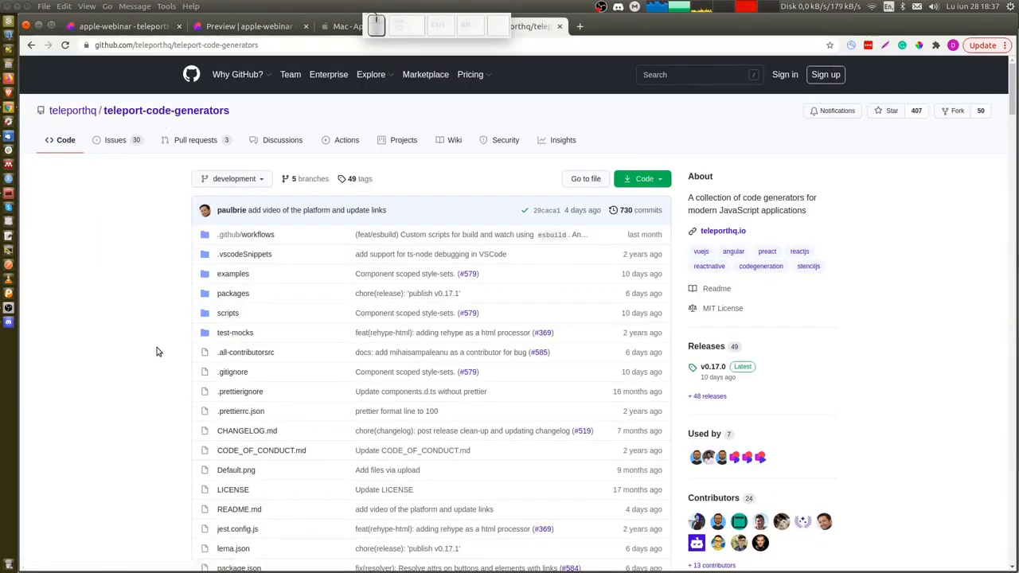
pyautogui.scroll(-3, 156, 351)
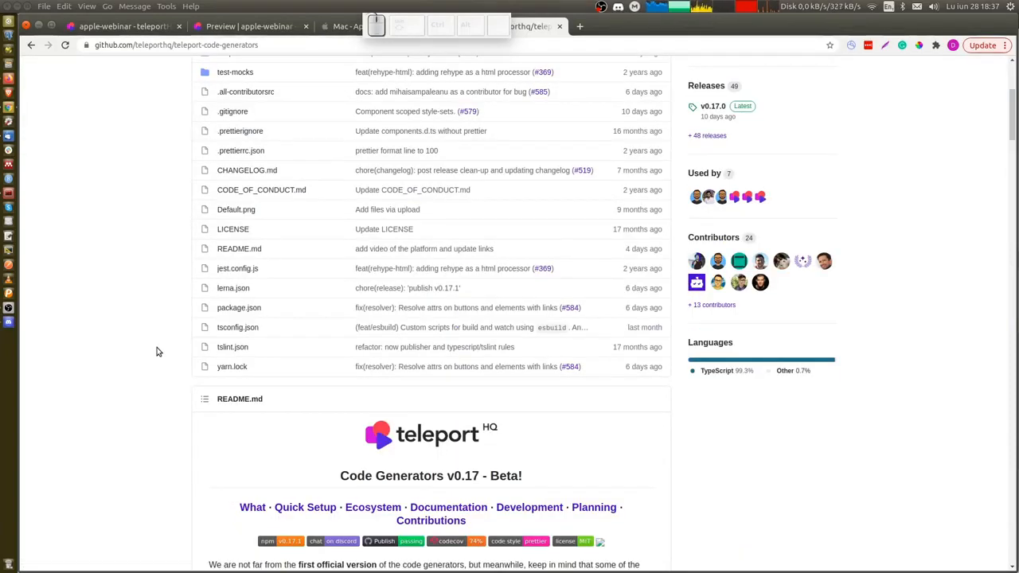
# Switch the Mac page's code view from UIDL to React output, then close the code view.
pyautogui.hotkey('ctrl', '1')
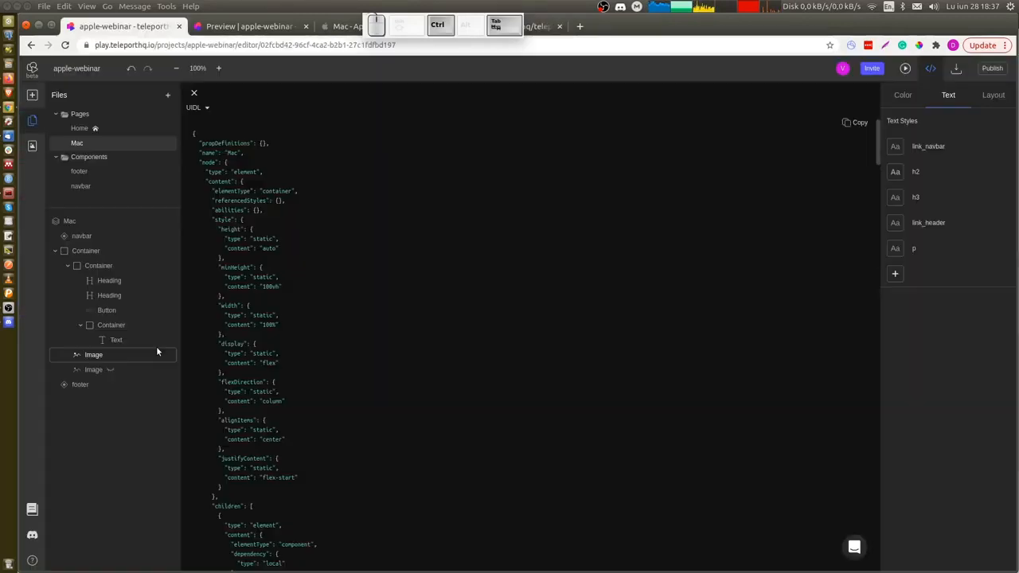
pyautogui.click(198, 108)
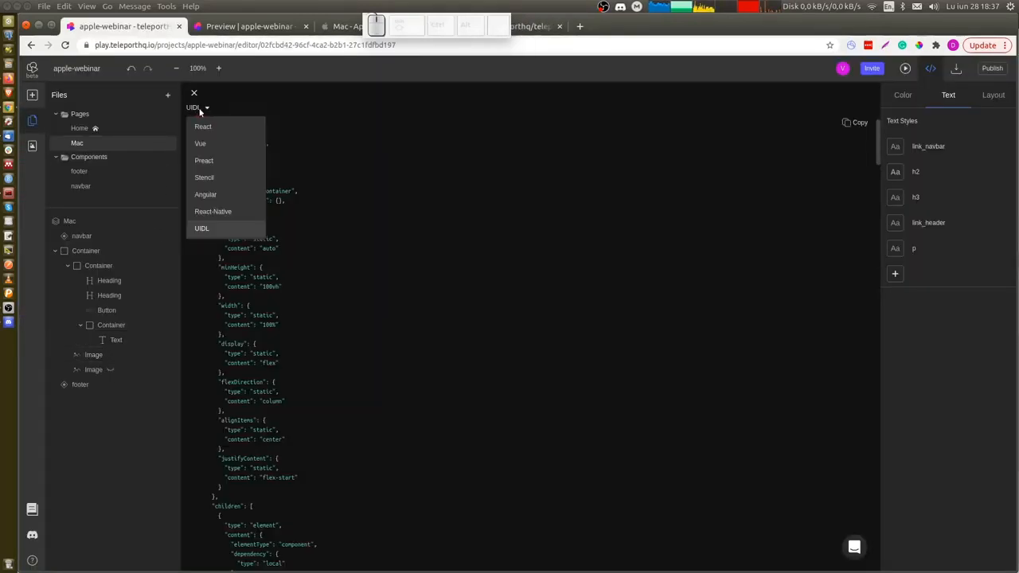
pyautogui.click(209, 131)
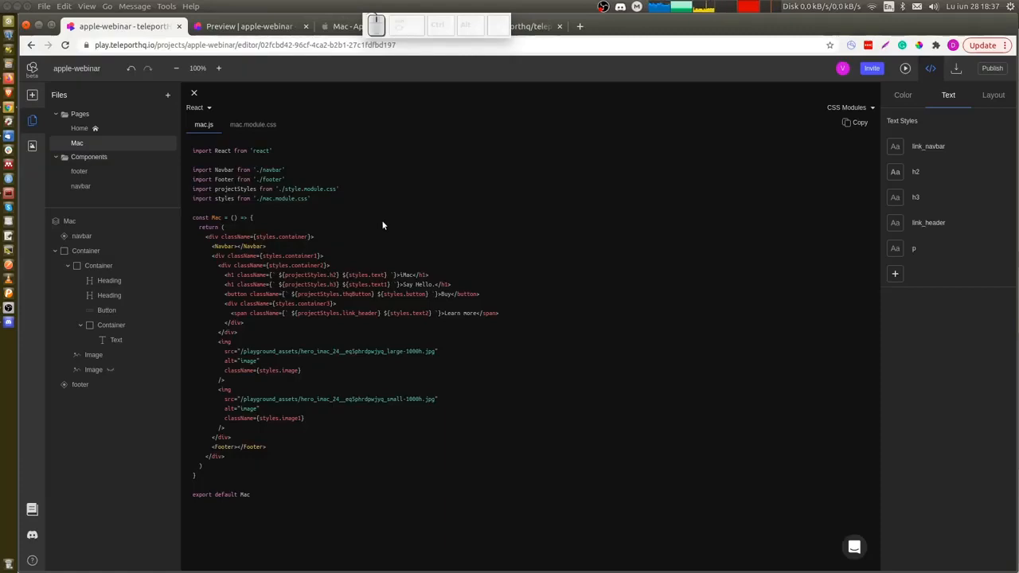
pyautogui.click(934, 68)
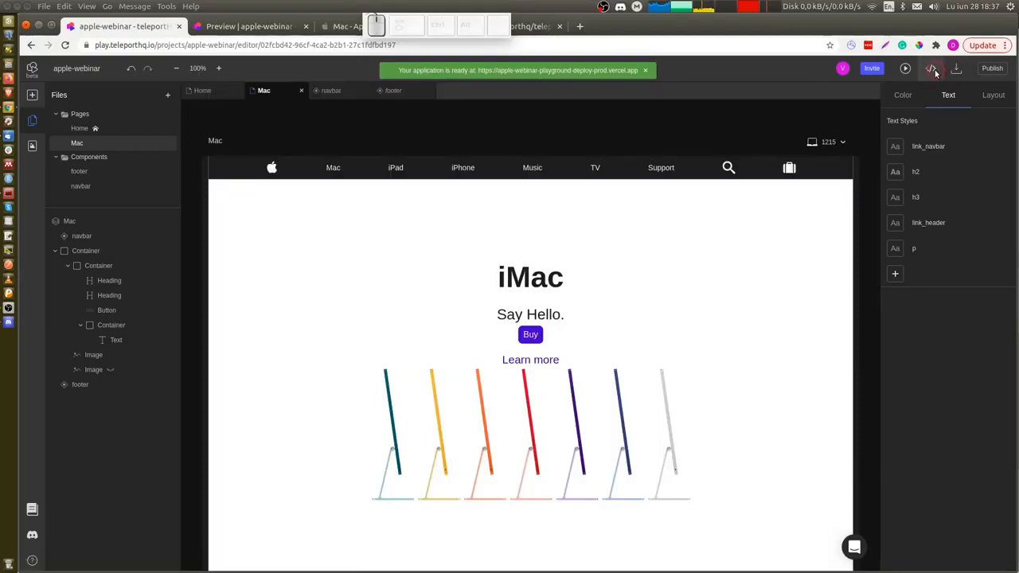
# Export the project to CodeSandbox, then return to the editor tab.
pyautogui.click(956, 70)
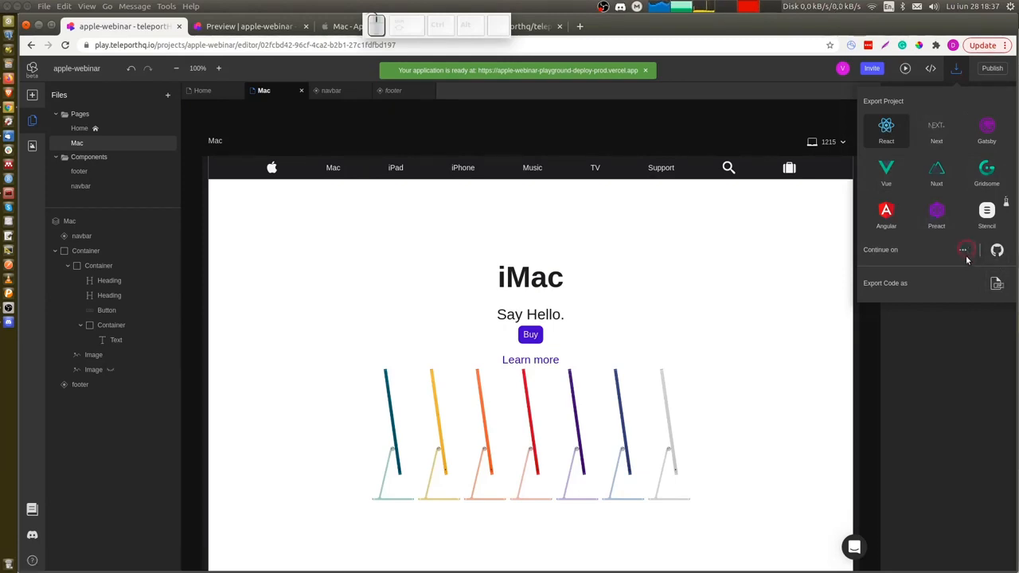
pyautogui.click(966, 257)
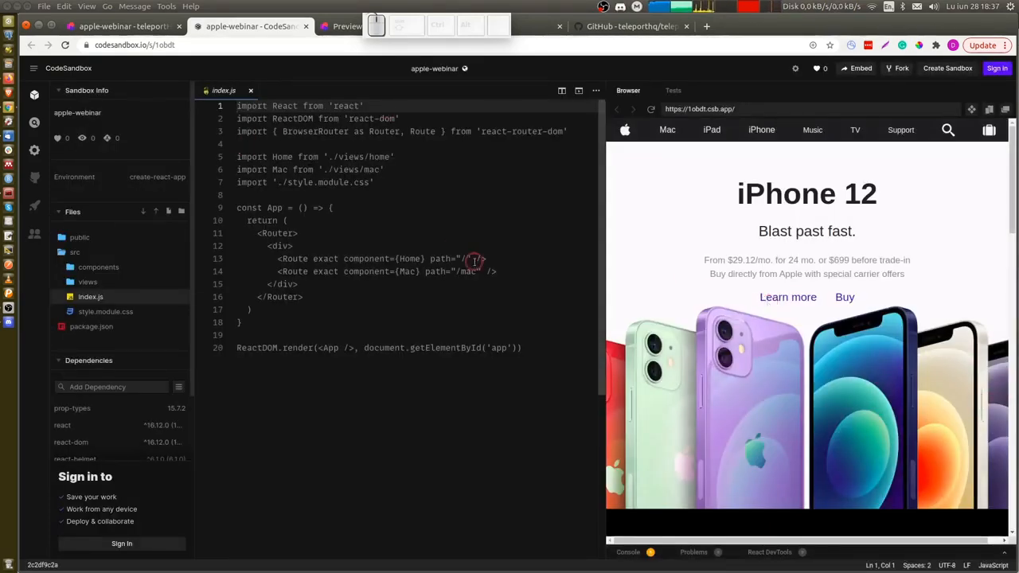
pyautogui.hotkey('ctrl', 'shift', 'Tab')
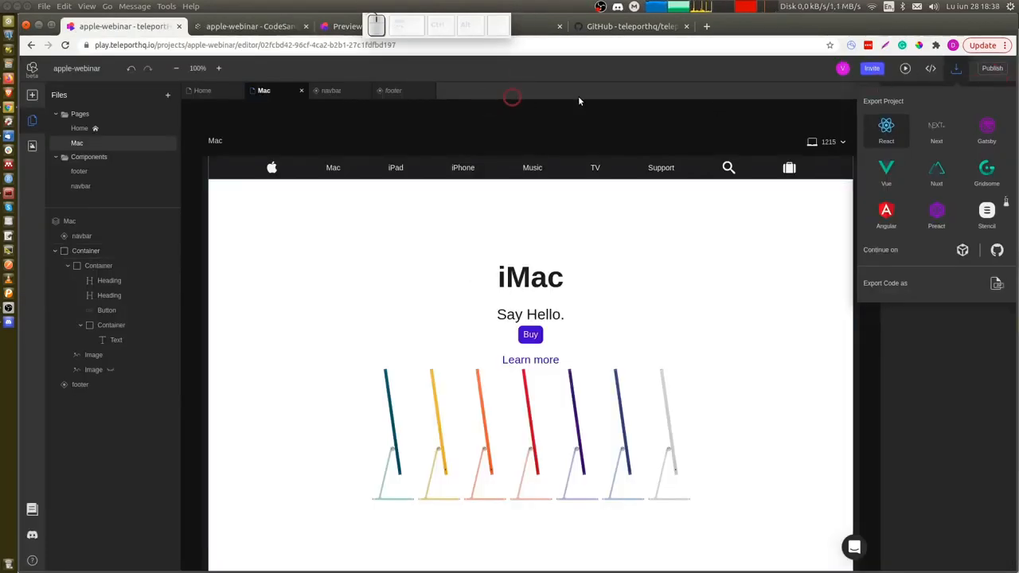
# Open the published site from the TeleportHQ hosting panel, reload it and scroll through the page.
pyautogui.click(995, 74)
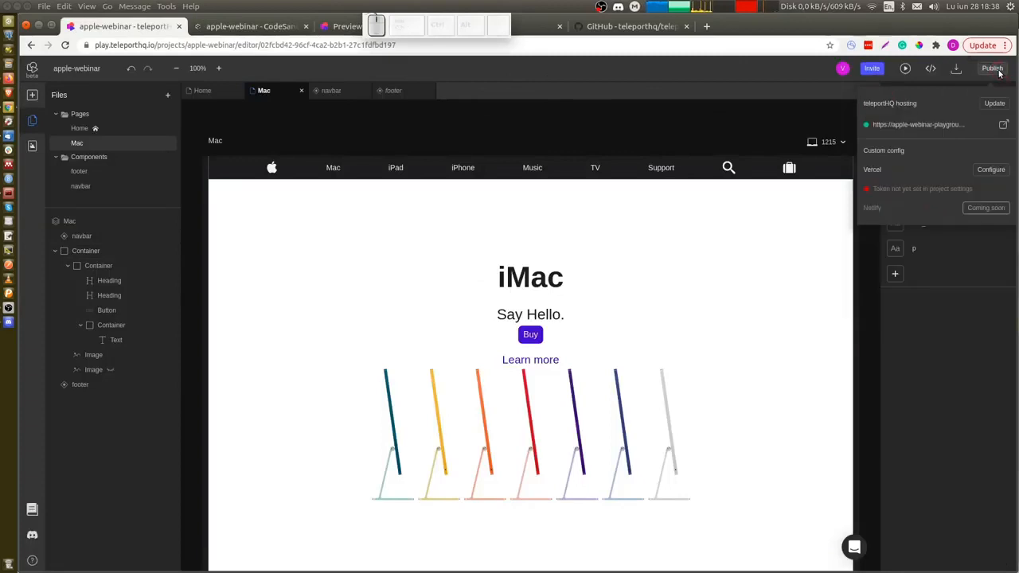
pyautogui.click(1003, 125)
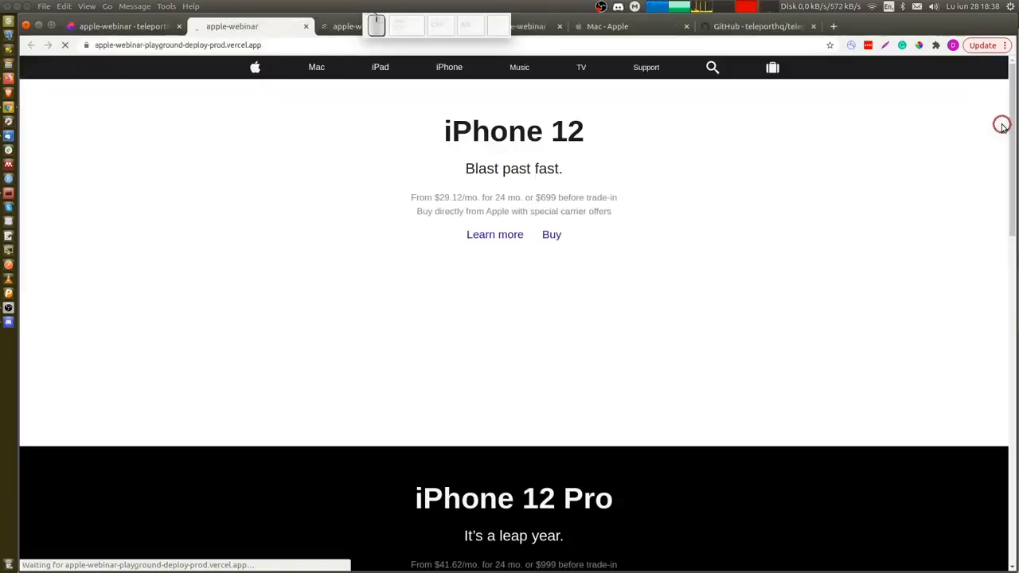
pyautogui.click(308, 47)
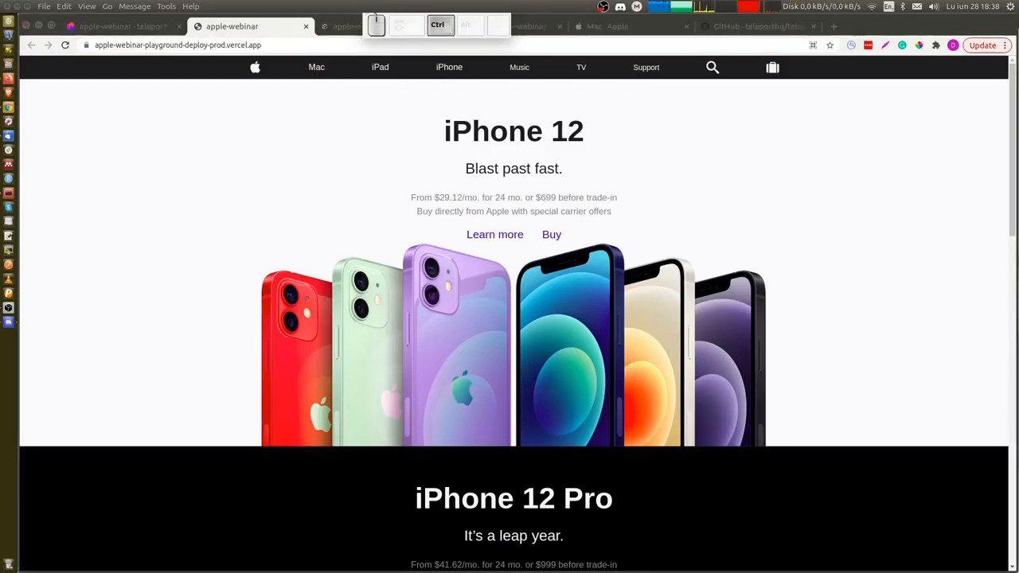
pyautogui.press('Return')
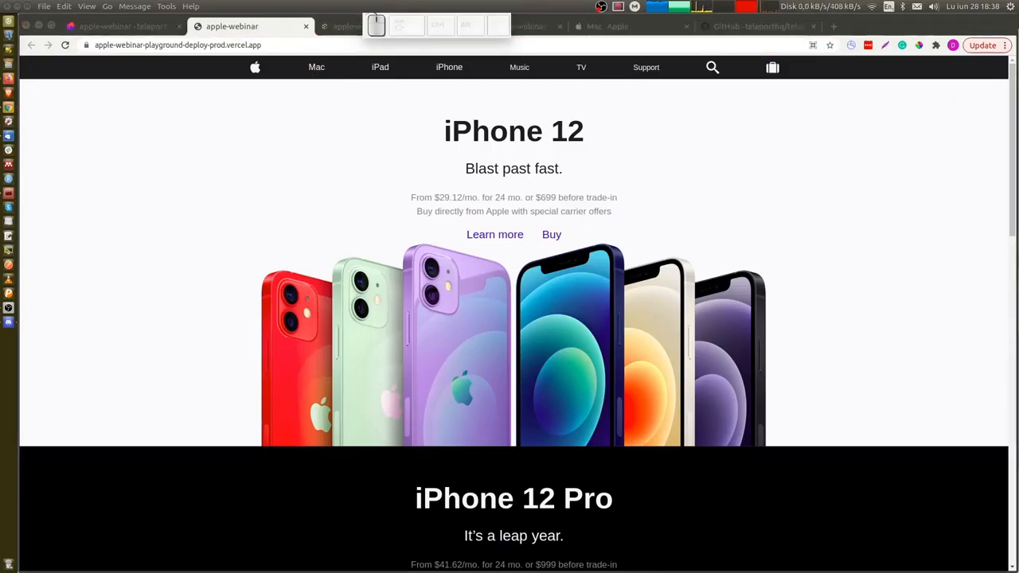
pyautogui.scroll(-2, 286, 320)
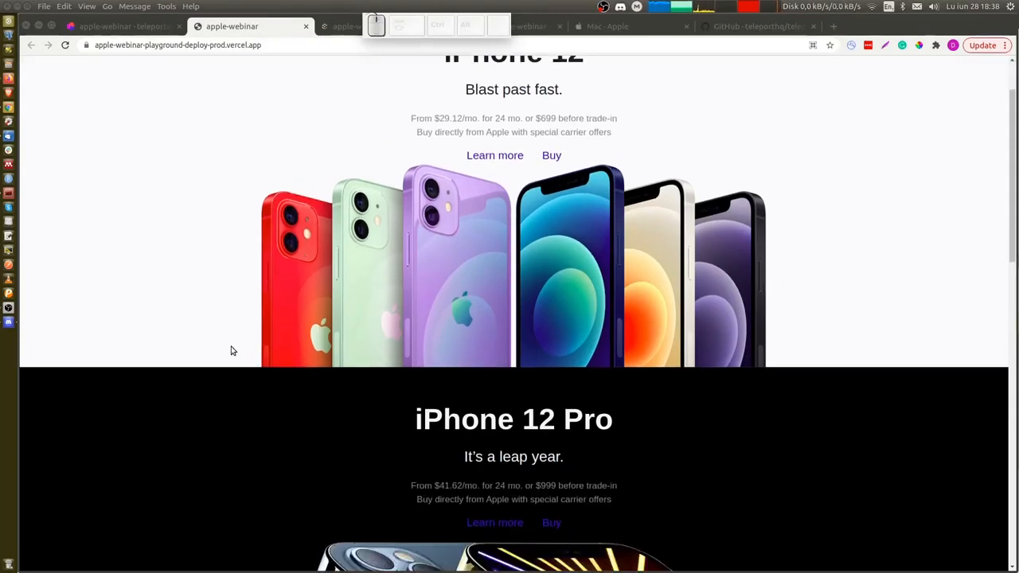
pyautogui.scroll(-5, 232, 351)
pyautogui.scroll(-15, 232, 351)
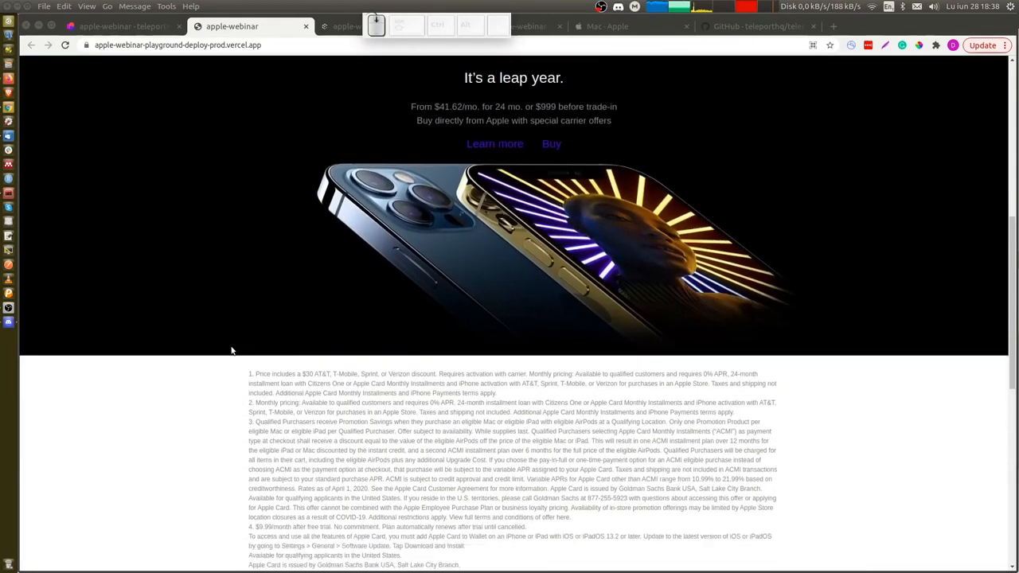
pyautogui.scroll(20, 231, 351)
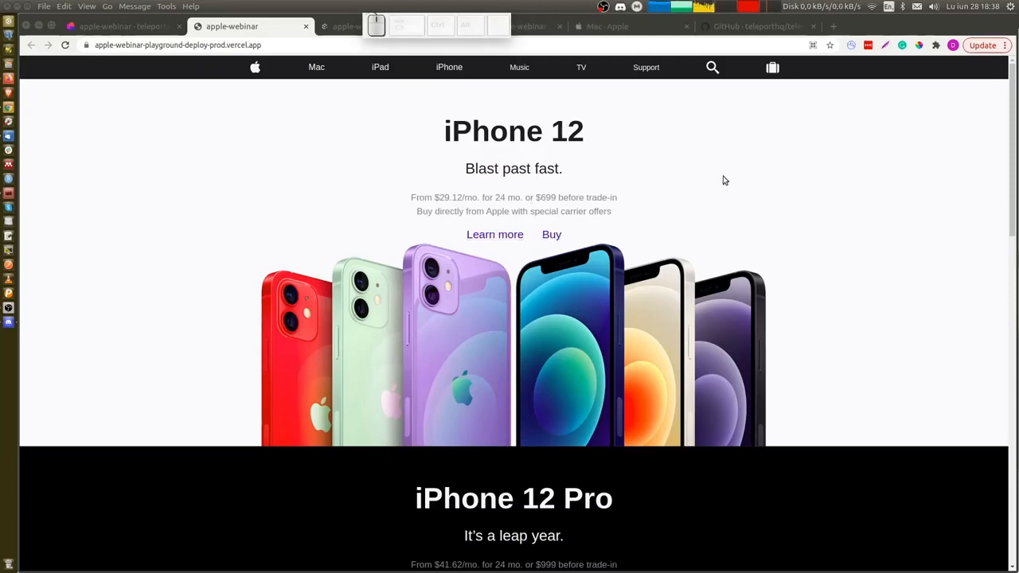
pyautogui.press('F12')
pyautogui.hotkey('ctrl', 'shift', 'c')
pyautogui.moveTo(941, 217); pyautogui.dragTo(1015, 237)
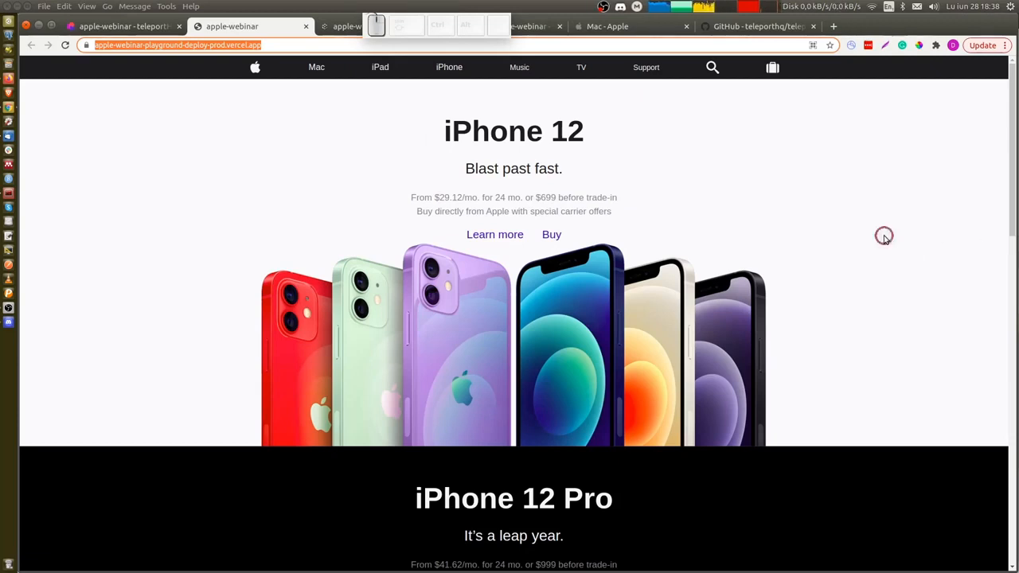
# Return to the editor and select the Mac page's main container on the canvas.
pyautogui.click(114, 28)
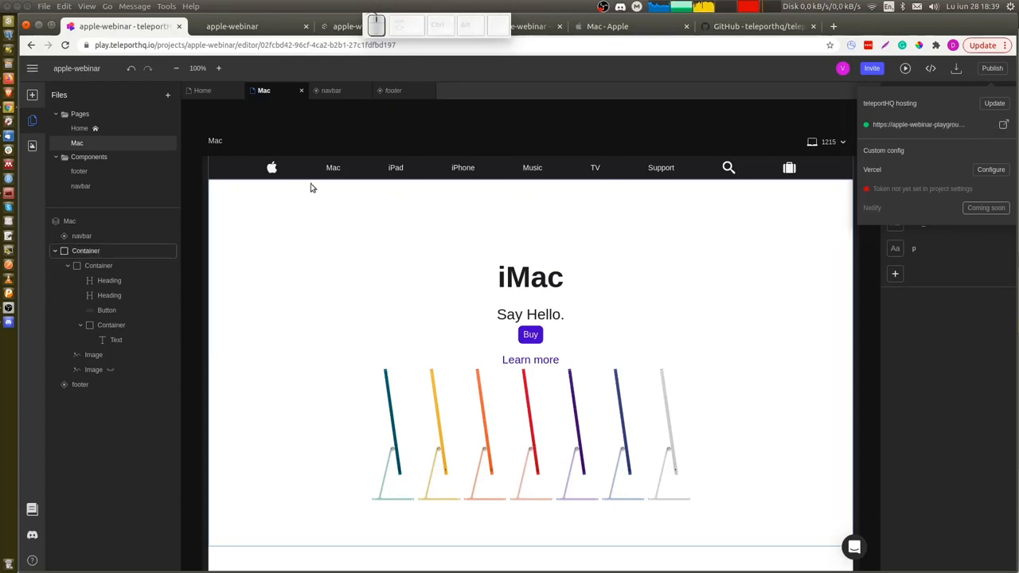
pyautogui.click(779, 275)
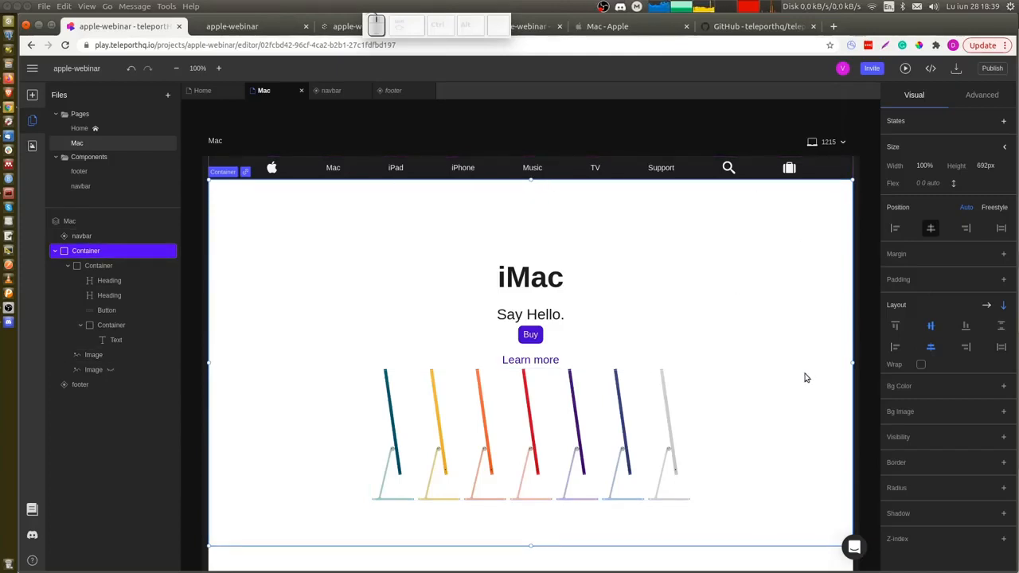
pyautogui.scroll(-1, 804, 377)
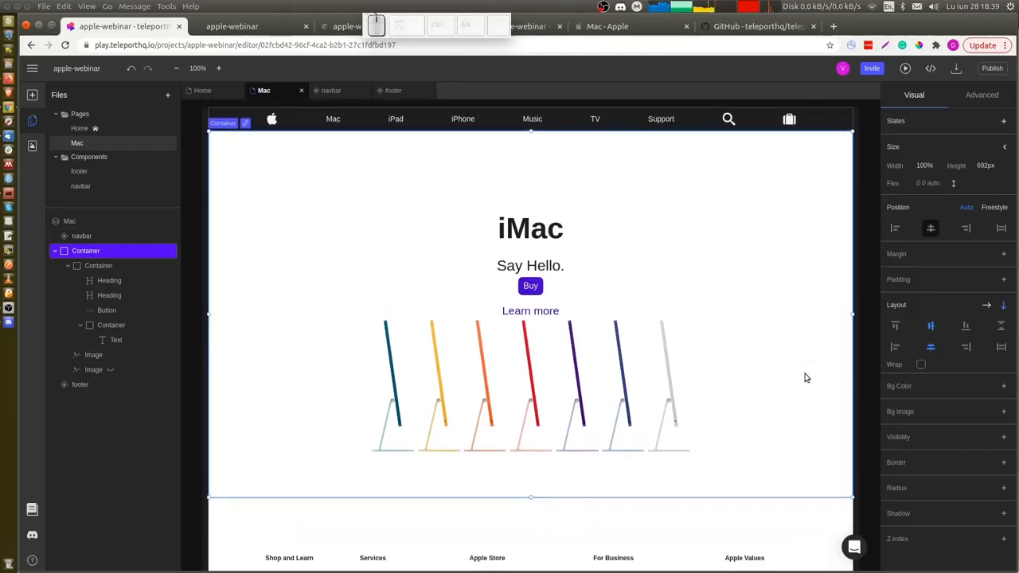